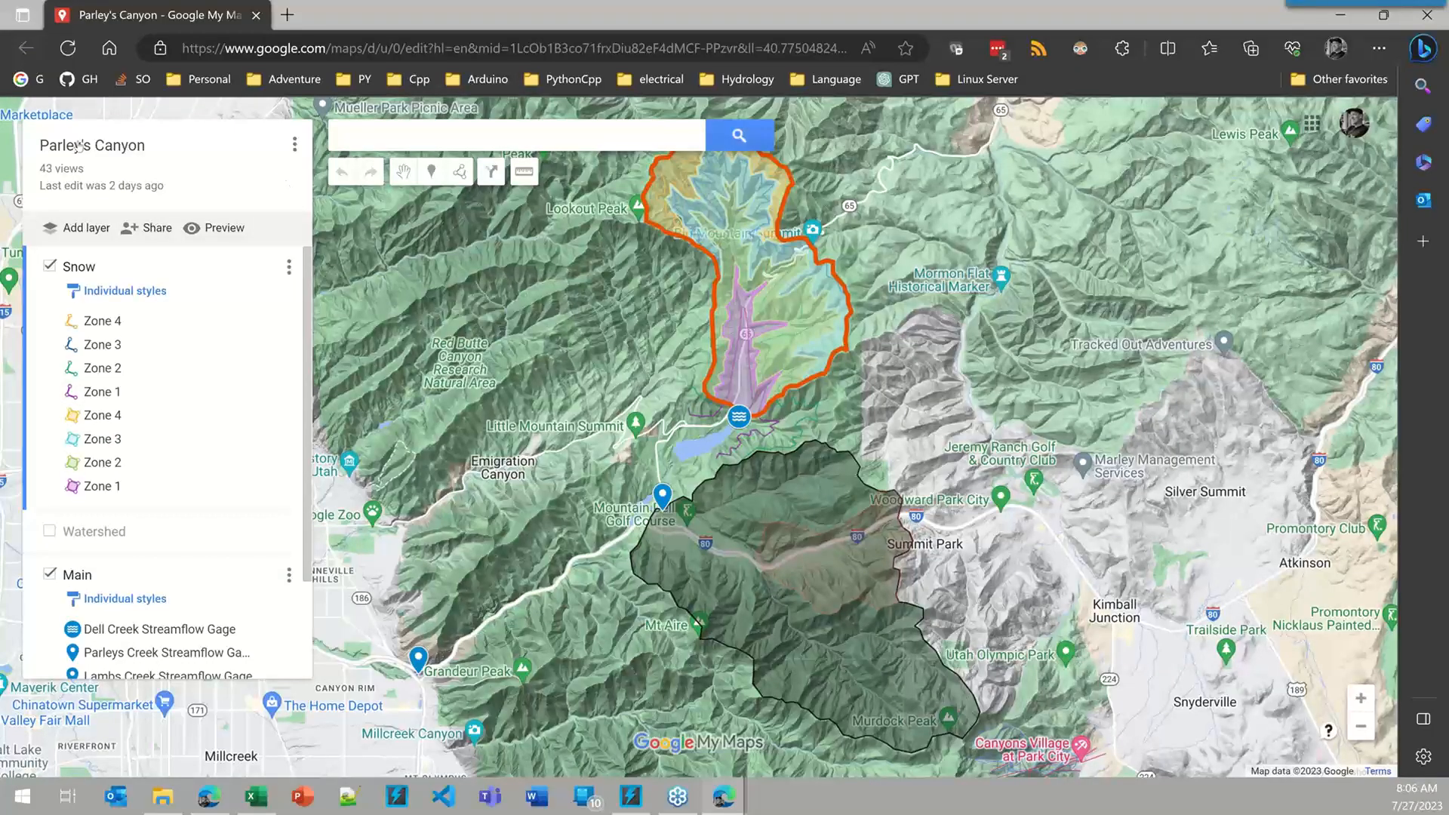
- Examine where the outlined watershed lies relative to Salt Lake City and bring its snow zones into close view
{"action": "scroll", "coordinate": [861, 512], "scroll_direction": "down", "scroll_amount": 1}
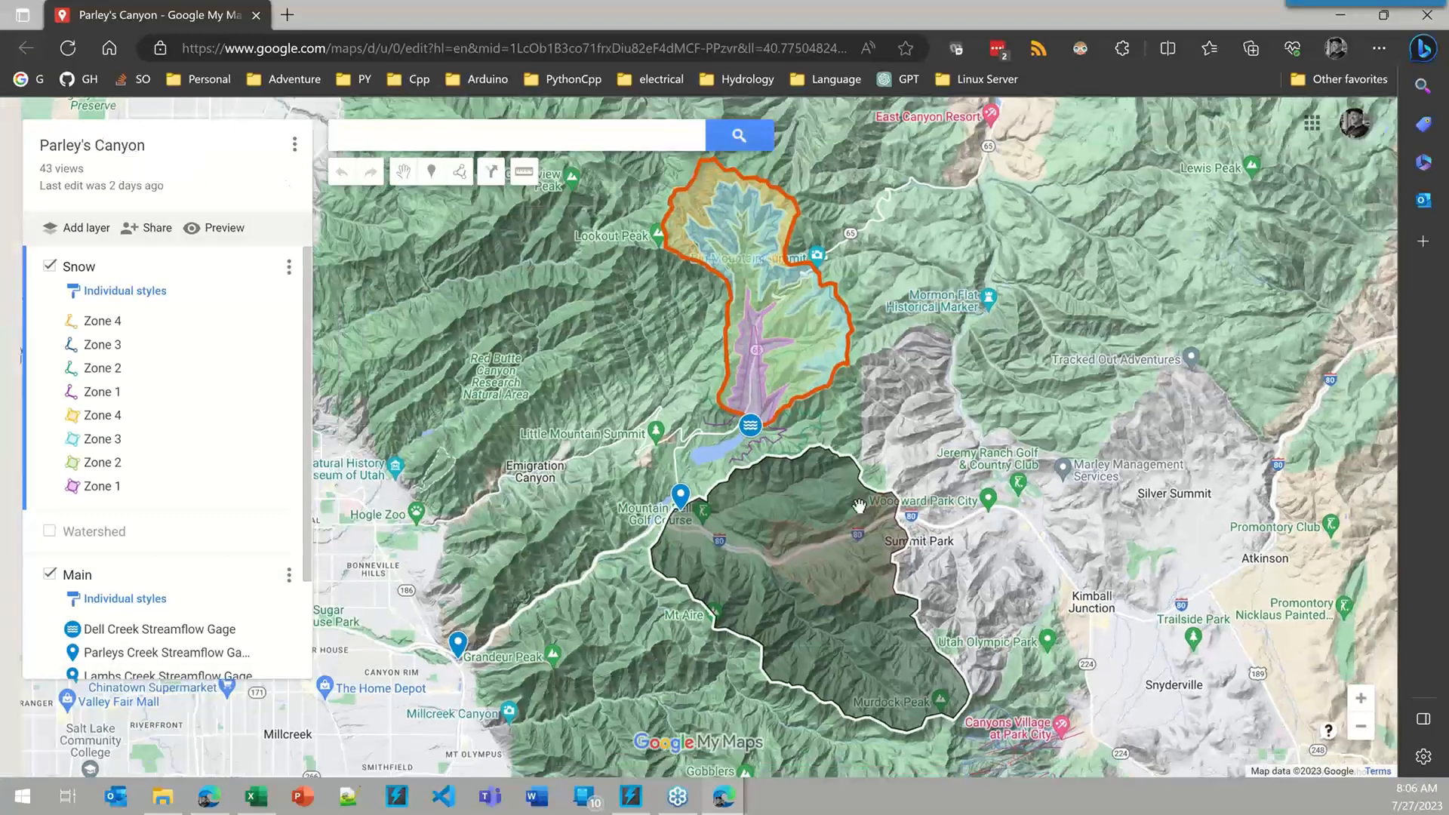
{"action": "scroll", "coordinate": [1007, 457], "scroll_direction": "down", "scroll_amount": 1}
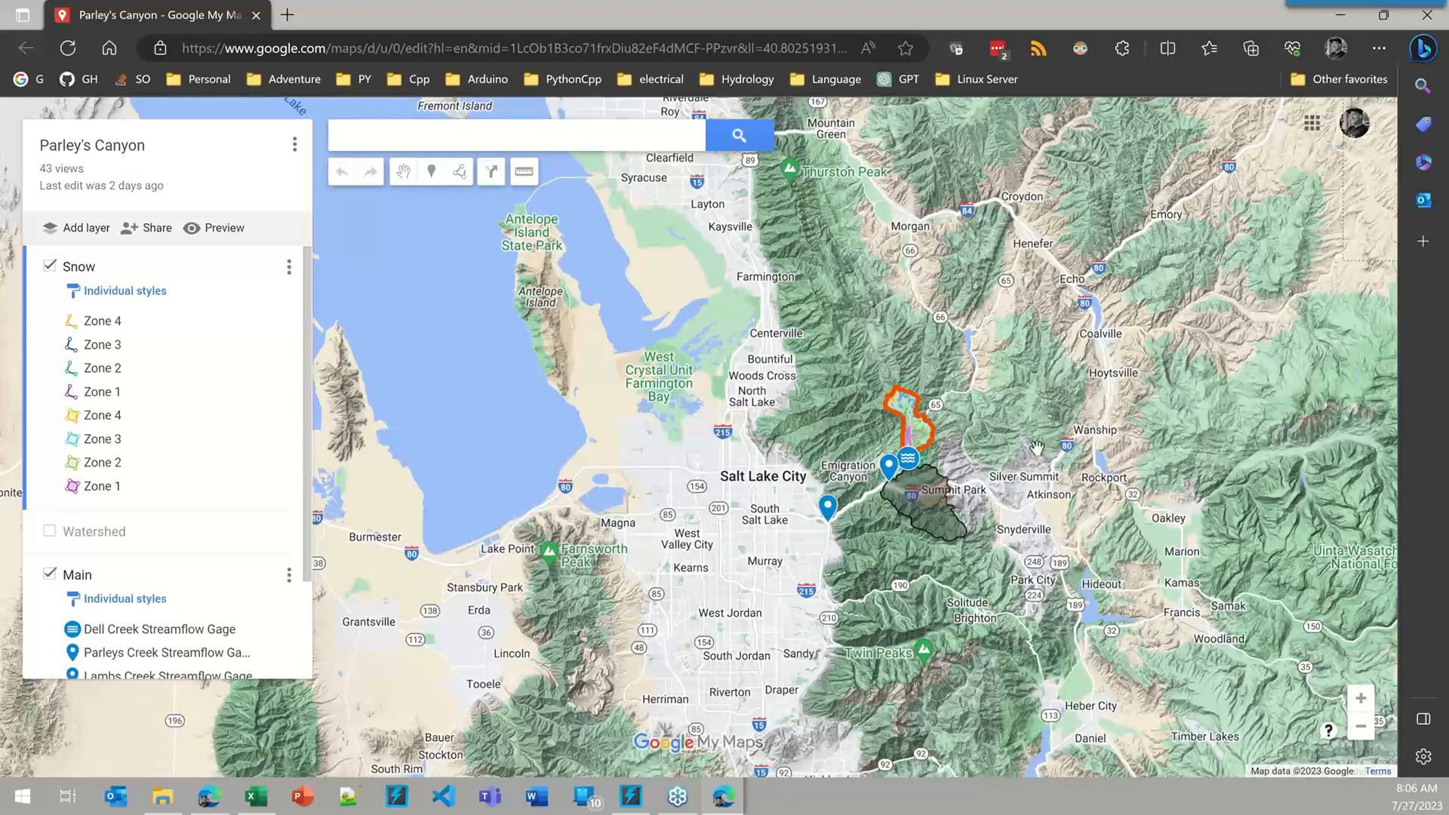
{"action": "scroll", "coordinate": [770, 439], "scroll_direction": "up", "scroll_amount": 1}
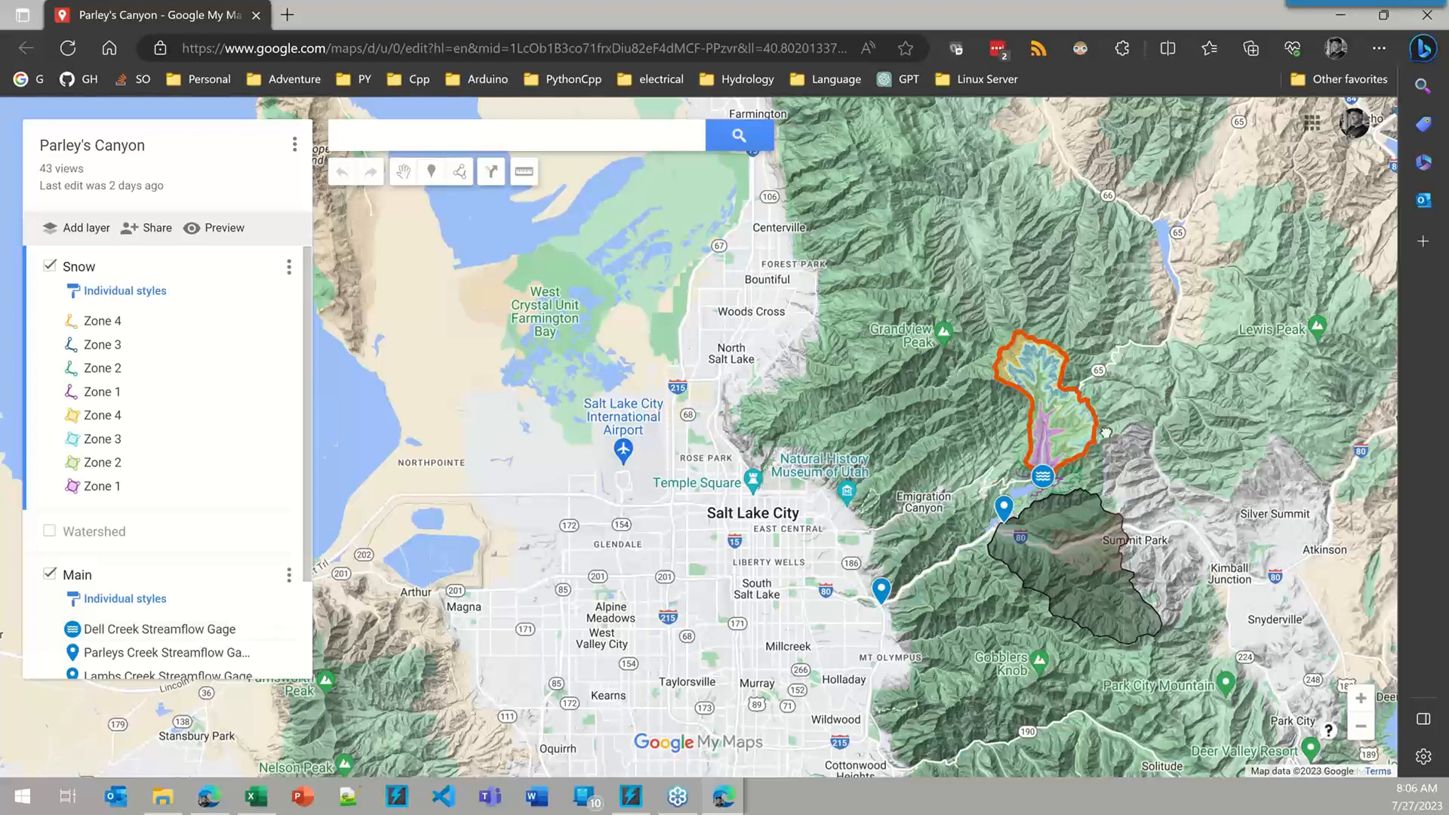
{"action": "left_click_drag", "start_coordinate": [1102, 432], "coordinate": [996, 429]}
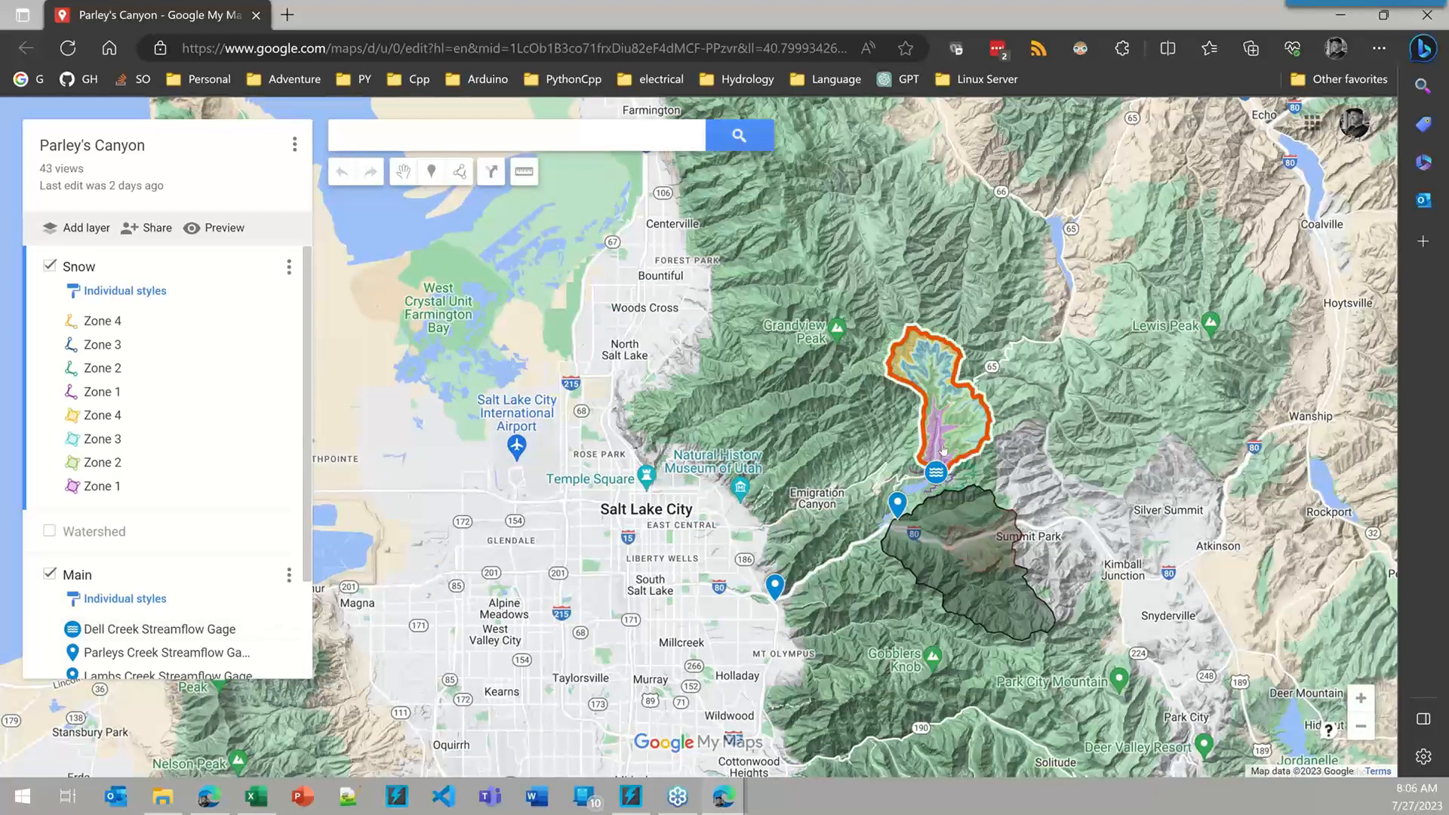
{"action": "scroll", "coordinate": [944, 457], "scroll_direction": "up", "scroll_amount": 2}
{"action": "scroll", "coordinate": [1066, 363], "scroll_direction": "up", "scroll_amount": 2}
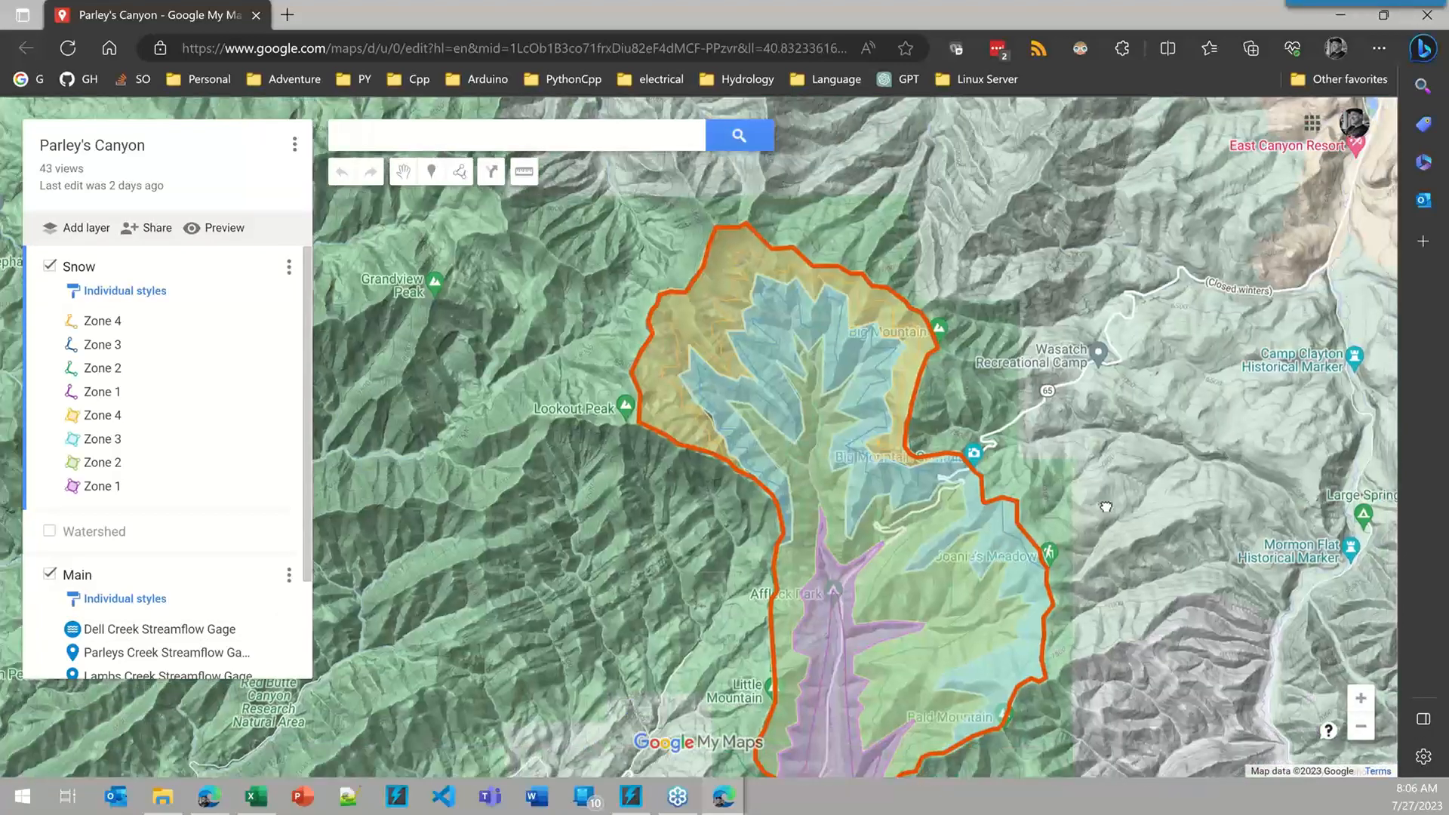
{"action": "left_click_drag", "start_coordinate": [1106, 508], "coordinate": [1084, 438]}
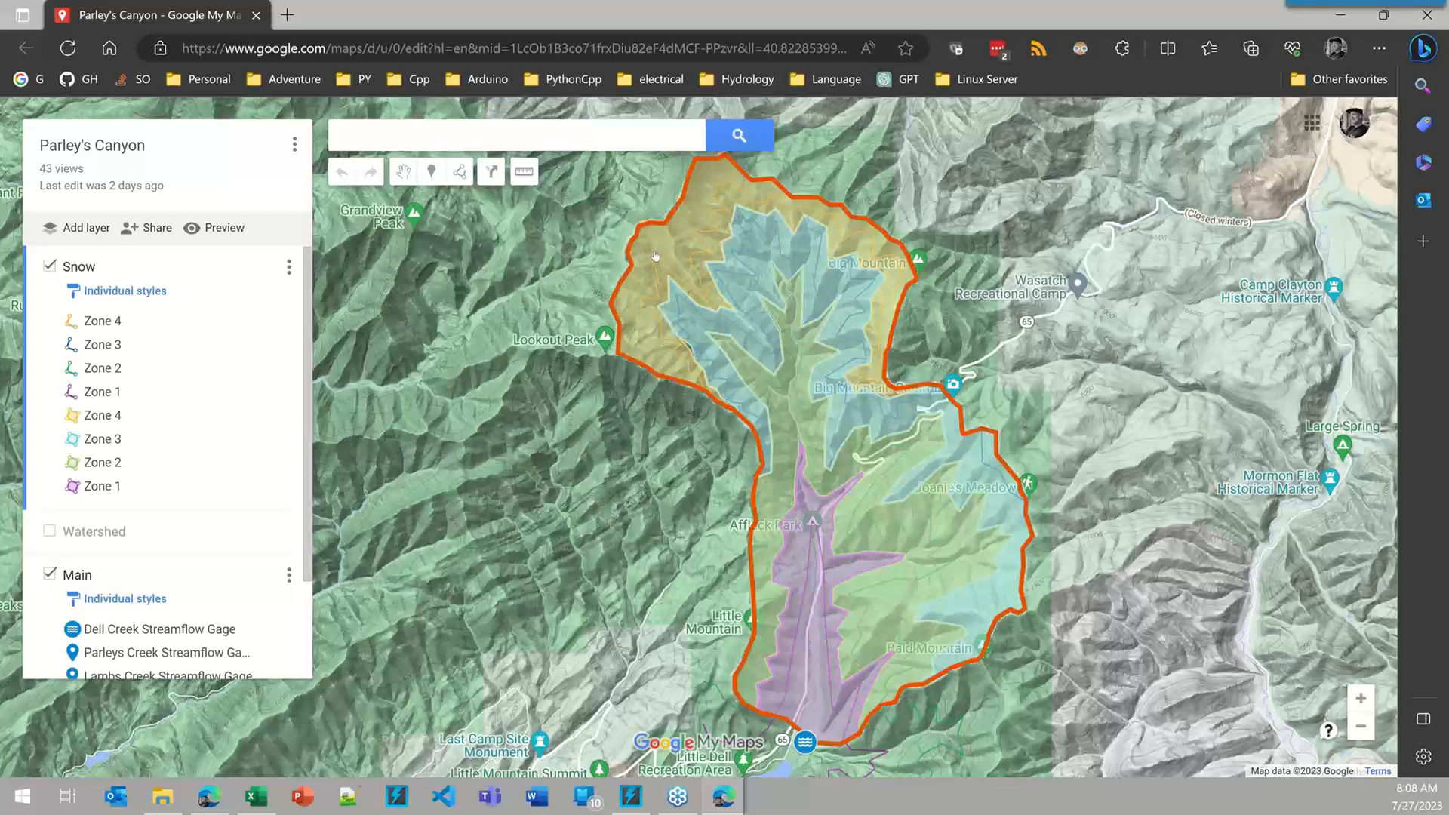
- Examine the four snow elevation zones across the watershed, from the high ridges down to the Dell Creek streamflow gage
{"action": "left_click_drag", "start_coordinate": [707, 238], "coordinate": [751, 388]}
{"action": "scroll", "coordinate": [820, 406], "scroll_direction": "up", "scroll_amount": 1}
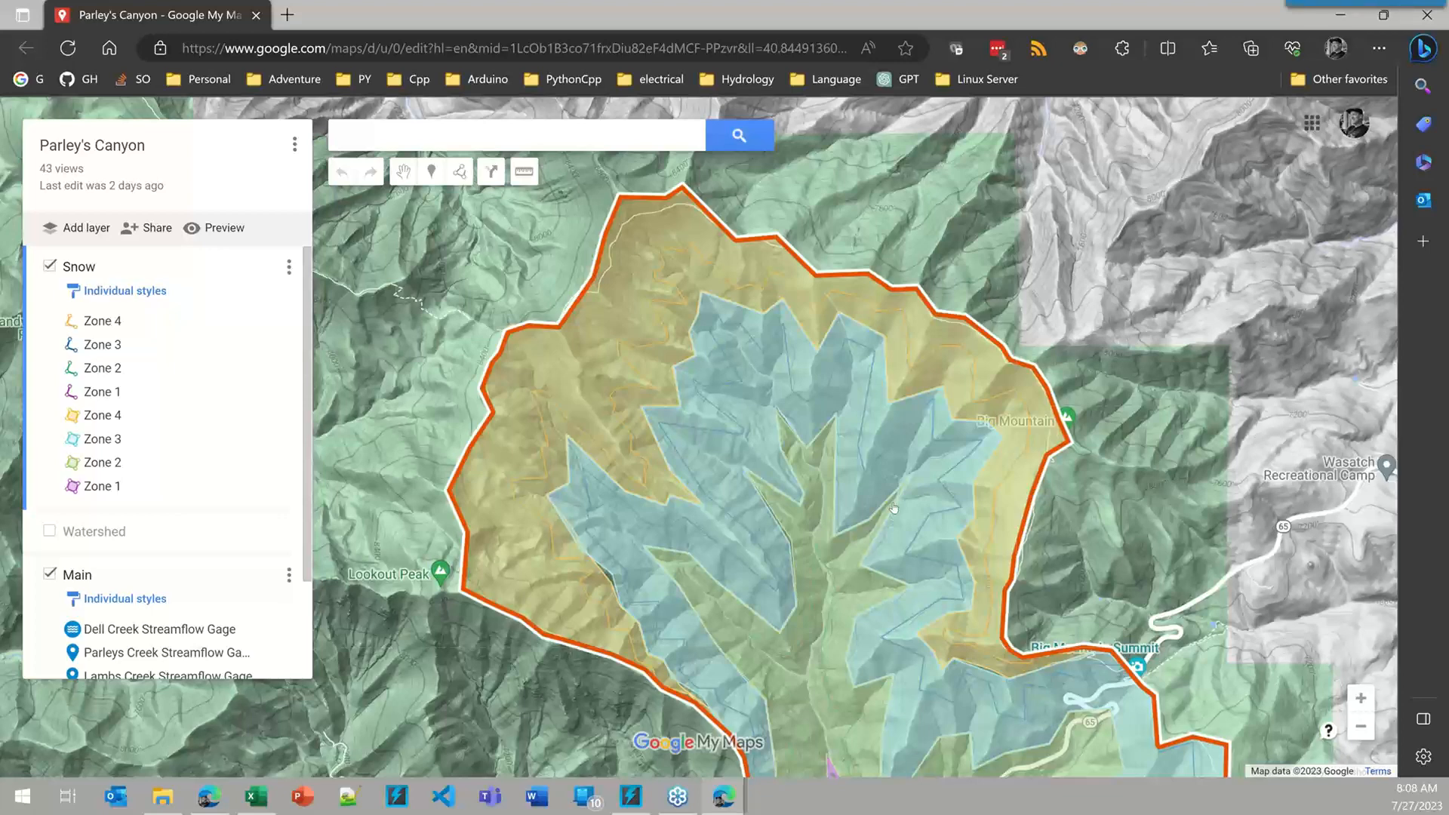
{"action": "left_click_drag", "start_coordinate": [846, 464], "coordinate": [815, 400]}
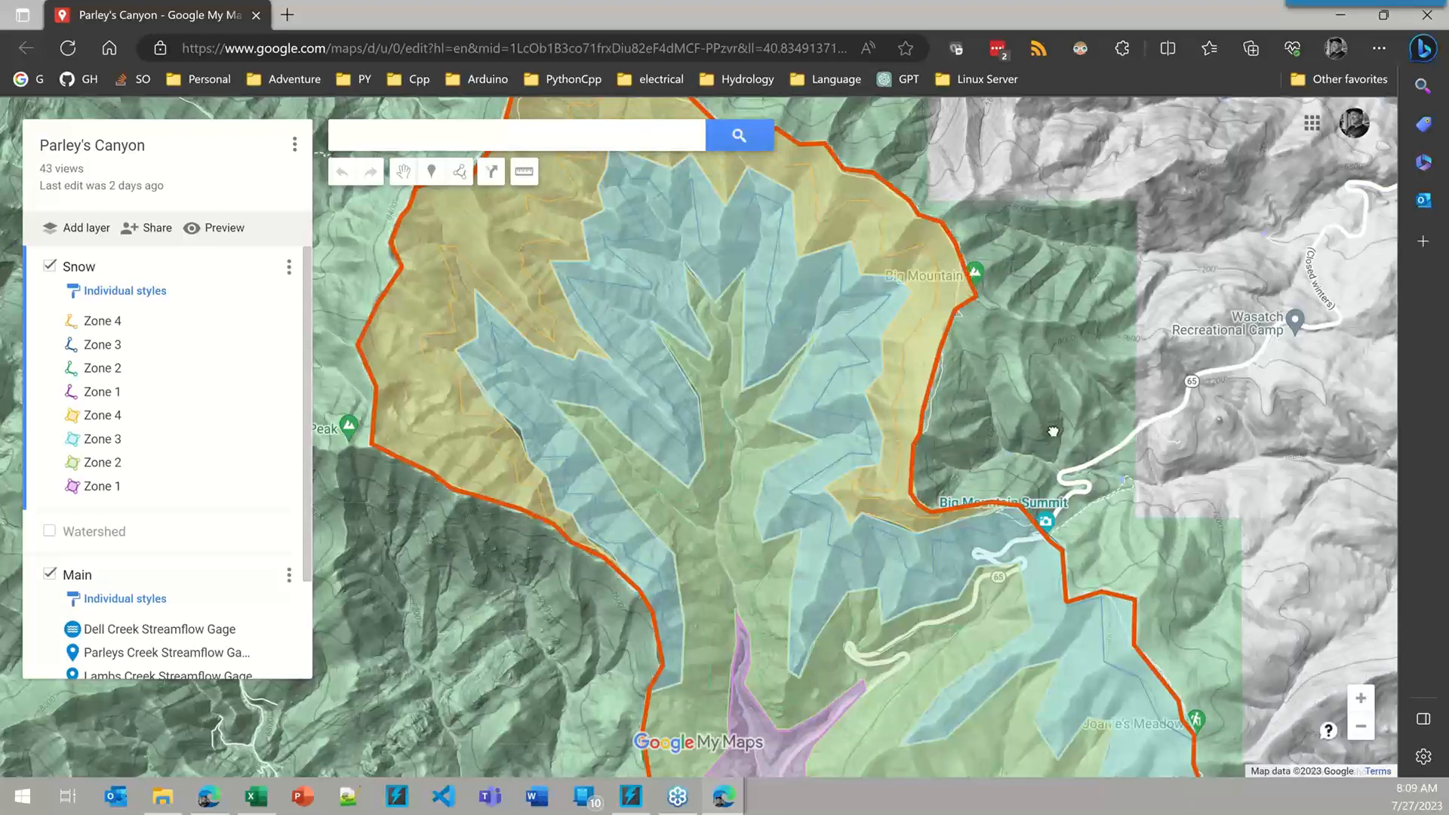
{"action": "left_click_drag", "start_coordinate": [1053, 432], "coordinate": [1015, 265]}
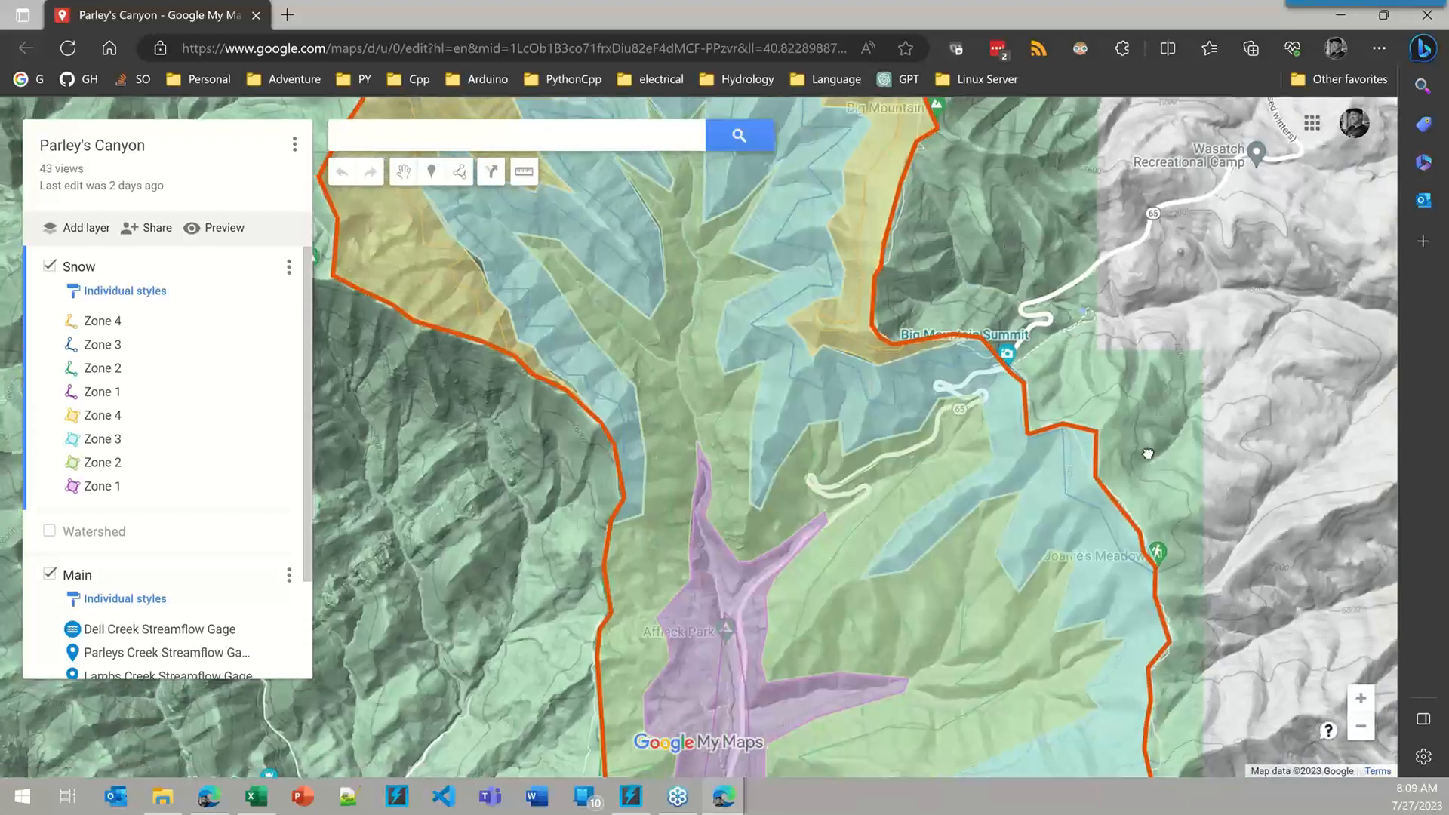
{"action": "left_click_drag", "start_coordinate": [850, 229], "coordinate": [956, 382]}
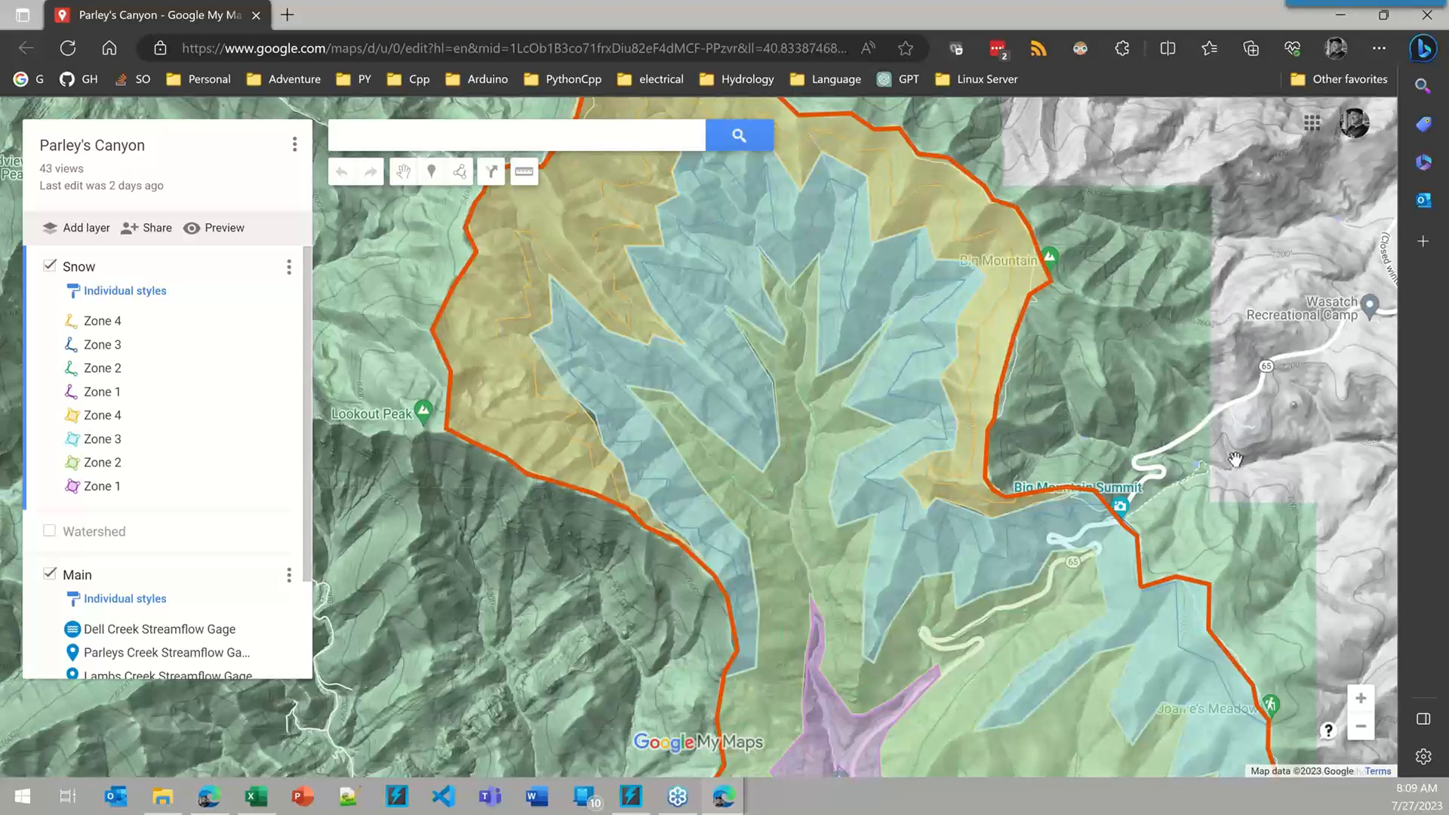
{"action": "scroll", "coordinate": [1240, 472], "scroll_direction": "down", "scroll_amount": 3}
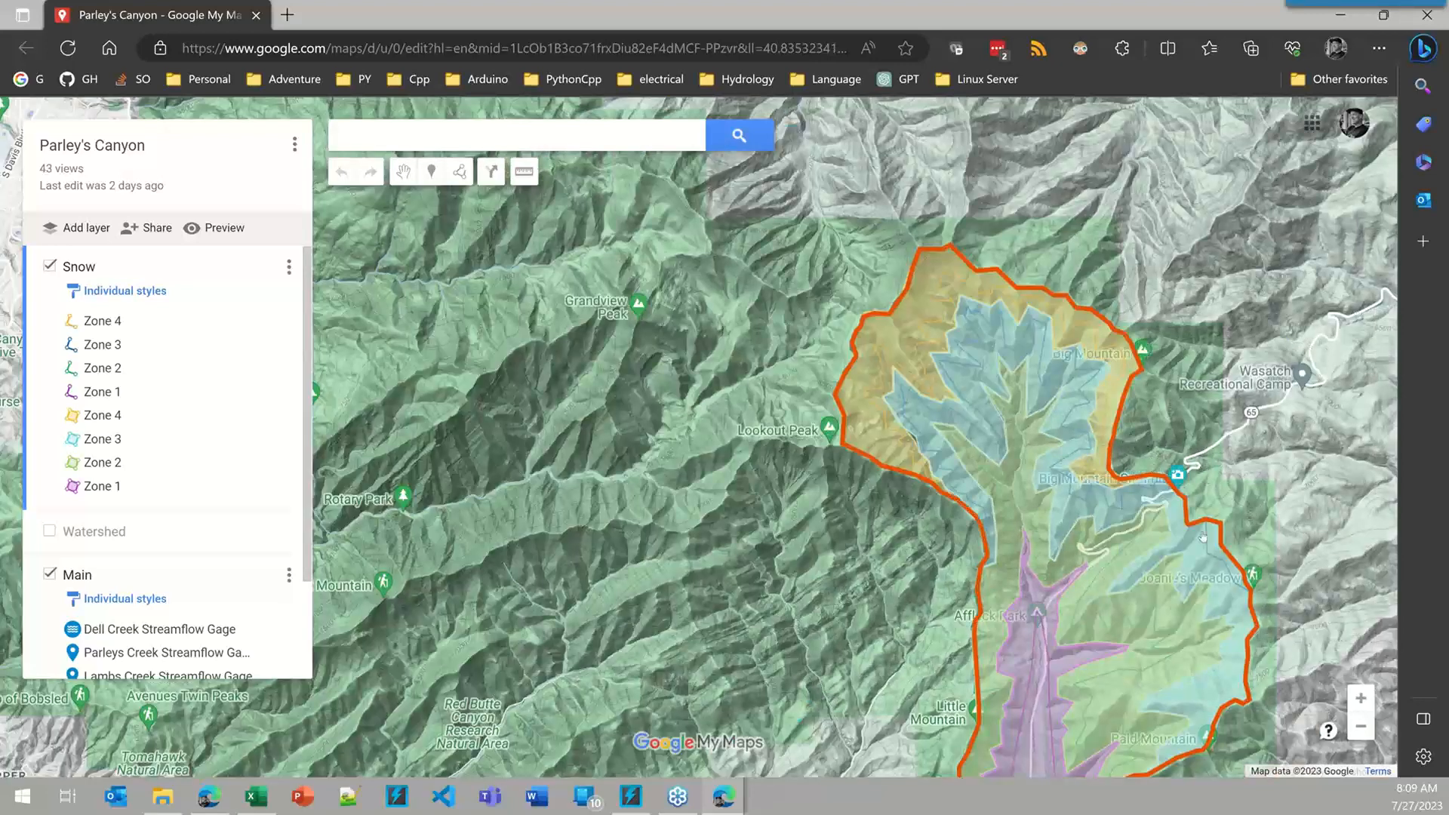
{"action": "left_click_drag", "start_coordinate": [1103, 340], "coordinate": [1064, 250]}
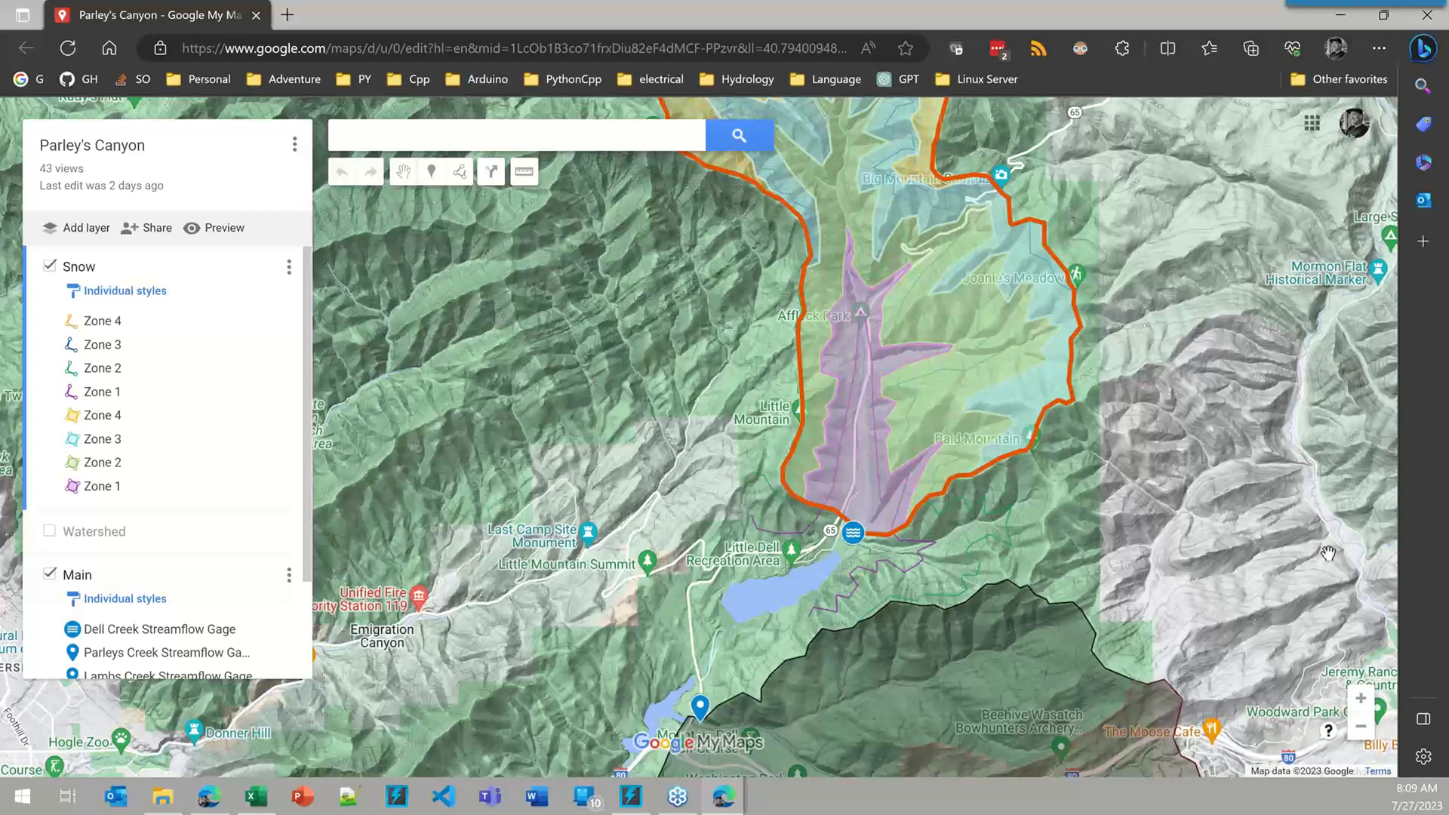
{"action": "left_click_drag", "start_coordinate": [1095, 338], "coordinate": [1099, 384]}
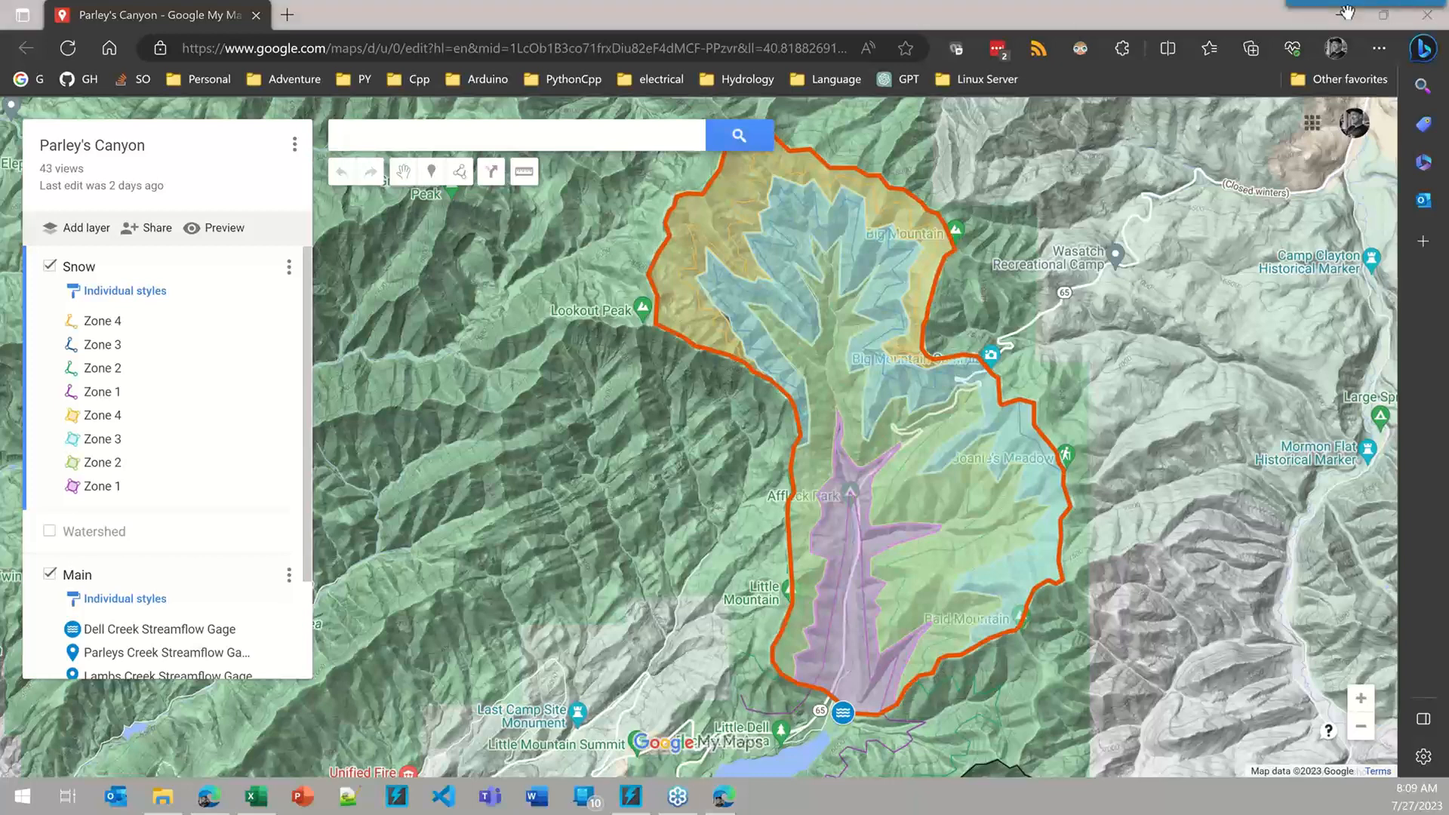
- Switch to the Parleys Canyon Snowmelt.gsm model in GoldSim and identify its CemaNeige, ET_Calc and Runoff_Model containers
{"action": "key", "text": "alt+Tab"}
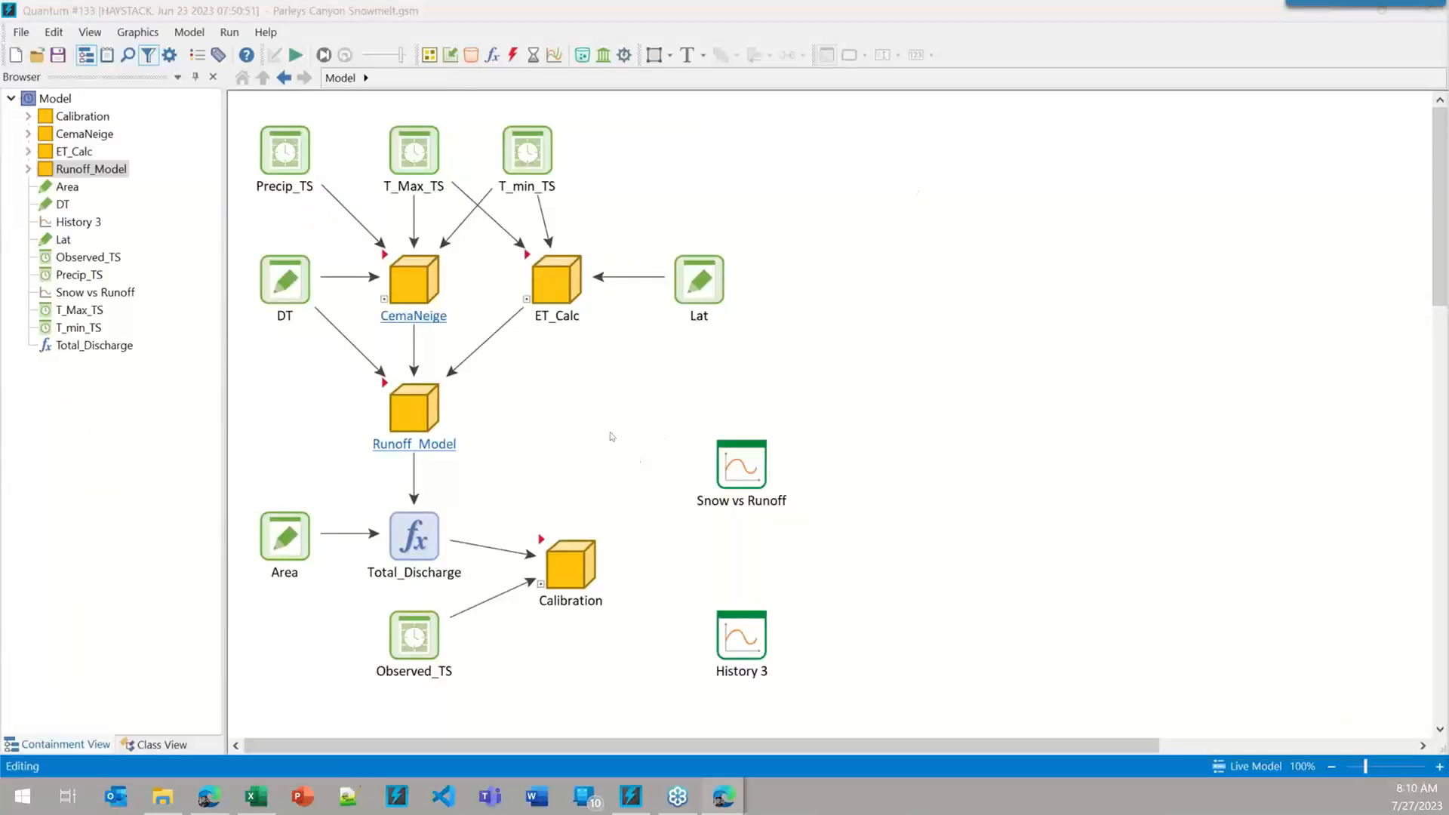
{"action": "left_click", "coordinate": [514, 430]}
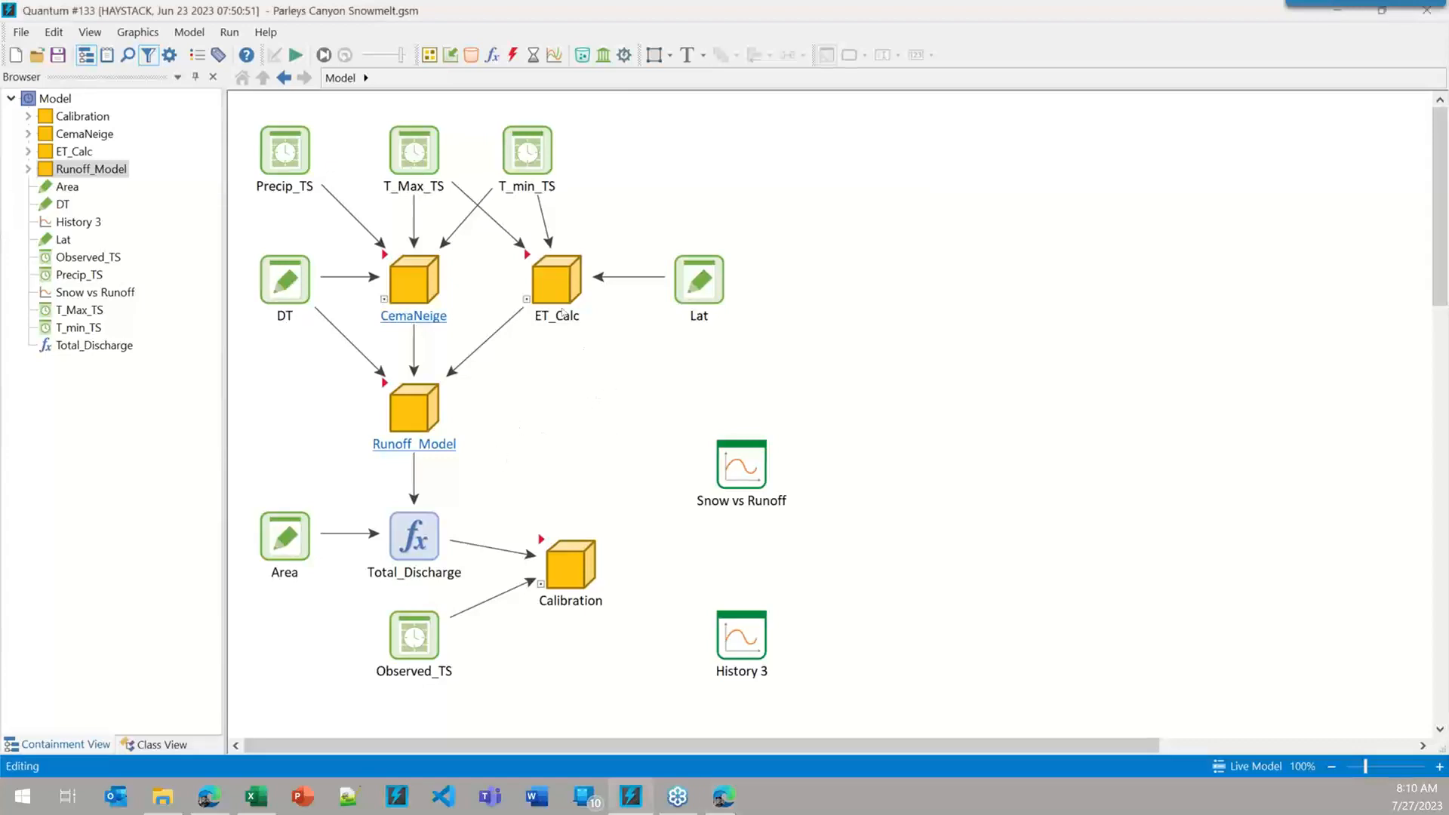
{"action": "left_click", "coordinate": [543, 291]}
{"action": "left_click", "coordinate": [412, 287]}
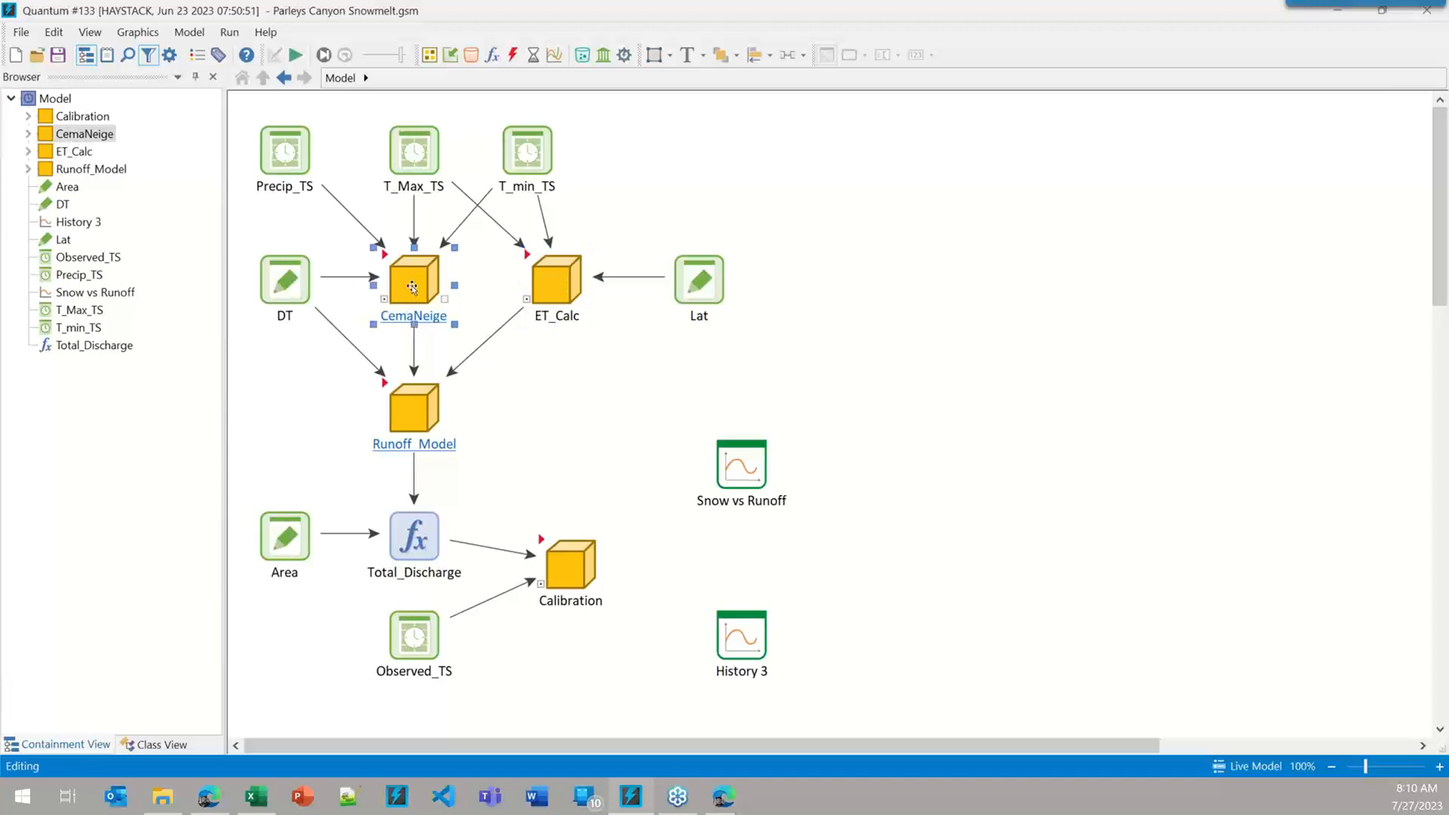
{"action": "left_click", "coordinate": [415, 399]}
{"action": "left_click", "coordinate": [532, 293]}
{"action": "left_click", "coordinate": [408, 289]}
{"action": "mouse_move", "coordinate": [406, 283]}
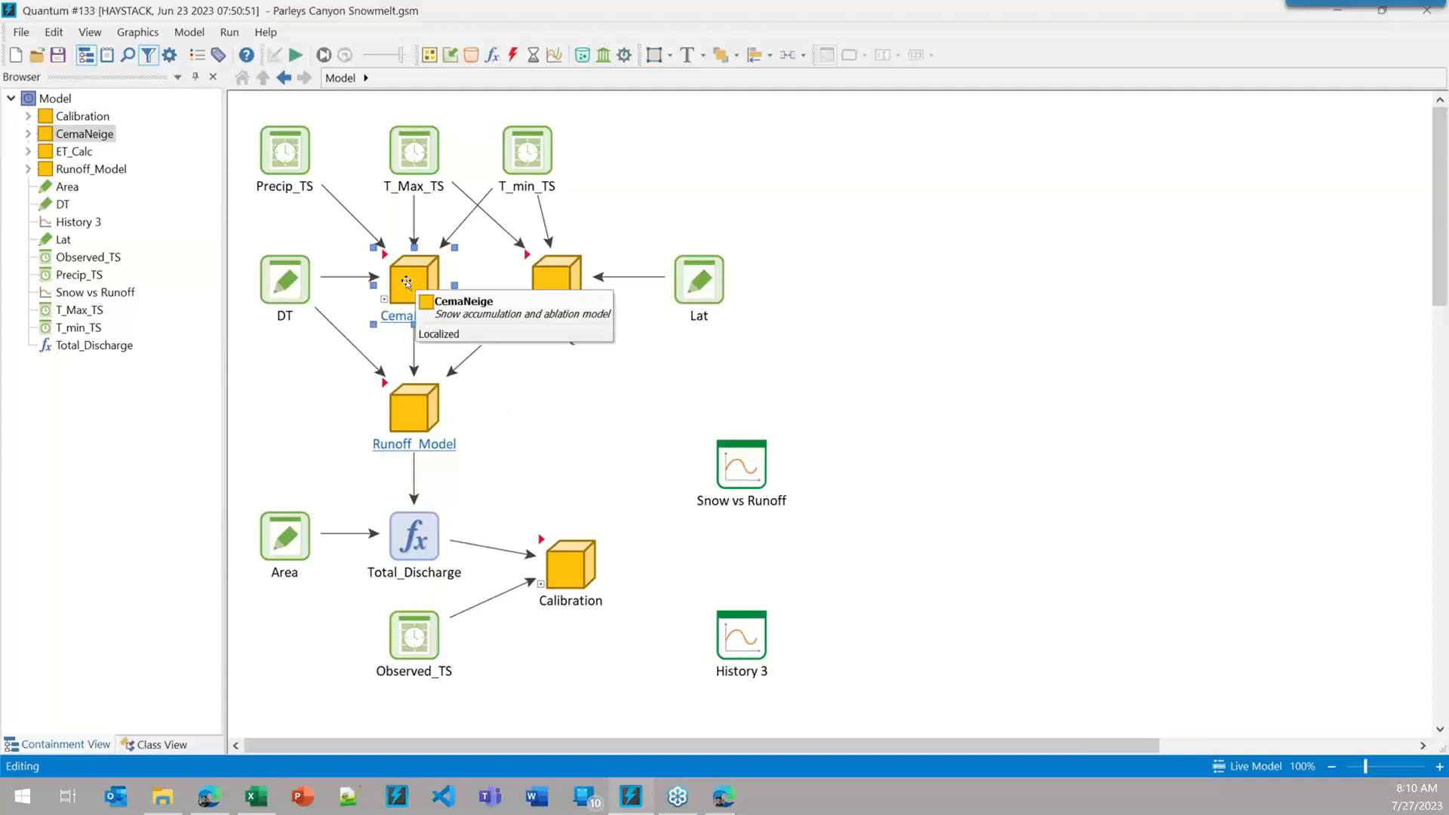
- Show the CemaNeige container's note and dock the note view beside the model diagram
{"action": "left_click", "coordinate": [106, 55]}
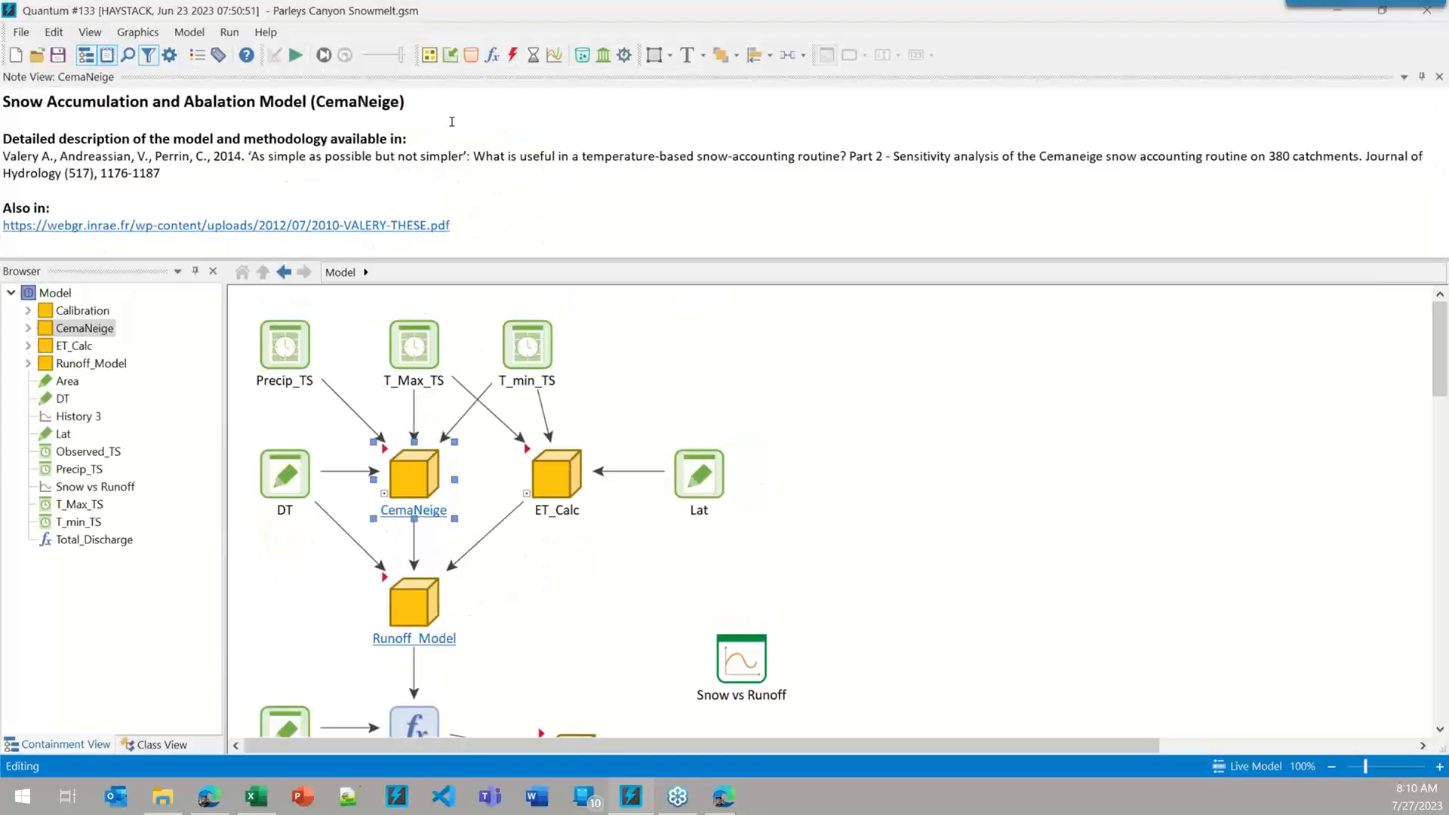
{"action": "left_click_drag", "start_coordinate": [473, 78], "coordinate": [876, 411]}
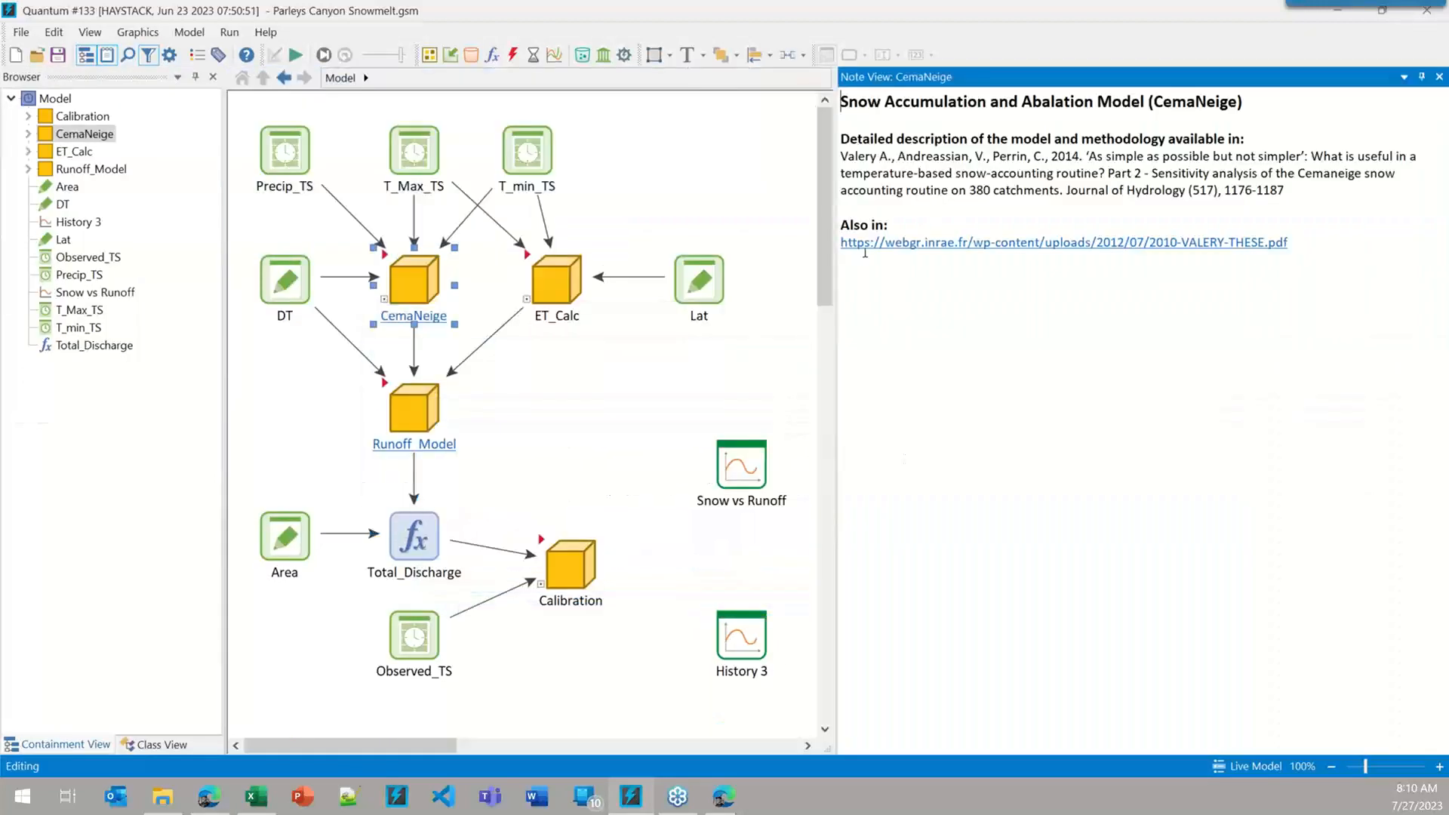
{"action": "left_click_drag", "start_coordinate": [836, 226], "coordinate": [930, 227]}
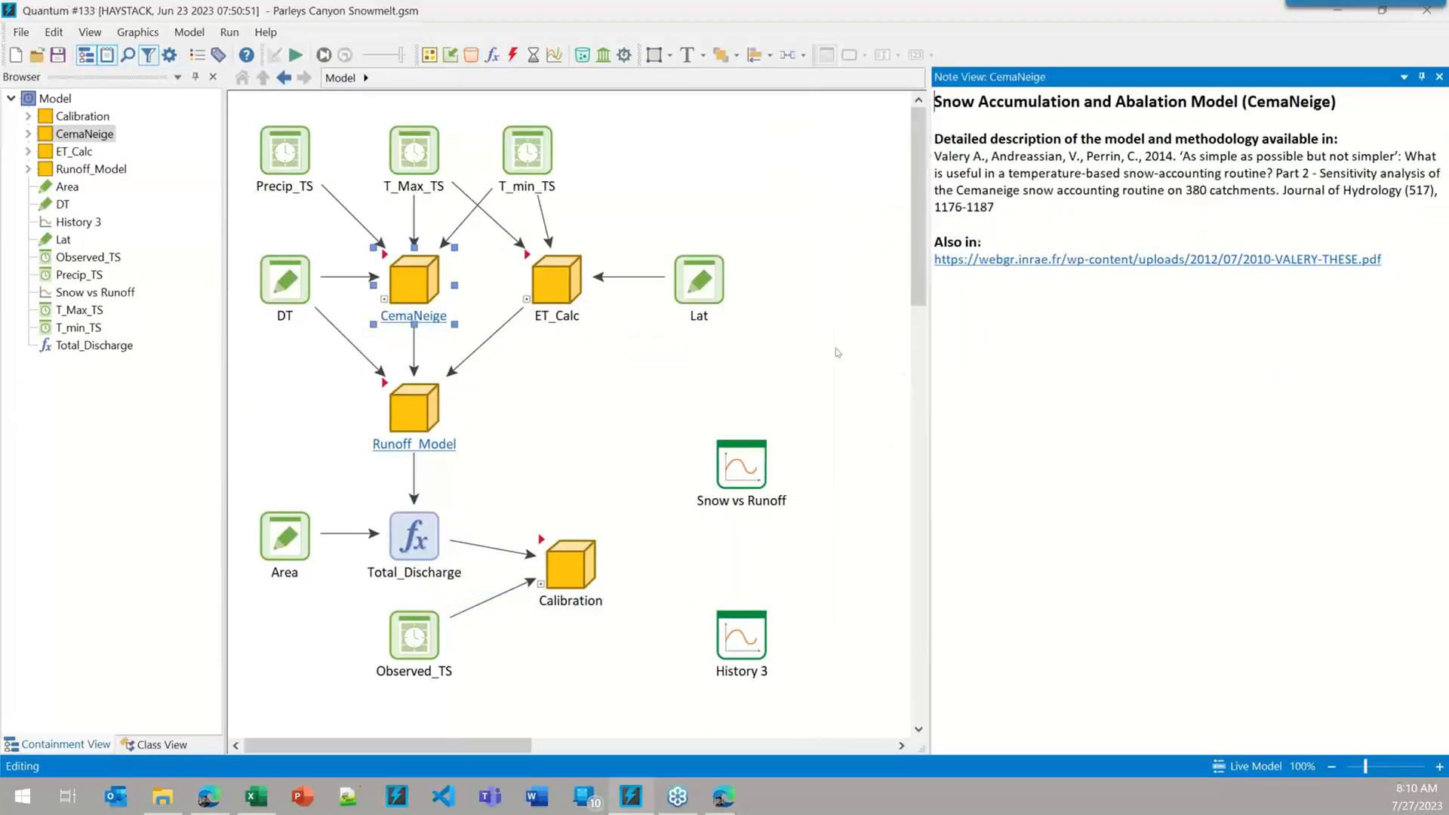
{"action": "left_click", "coordinate": [837, 353]}
{"action": "left_click", "coordinate": [410, 279]}
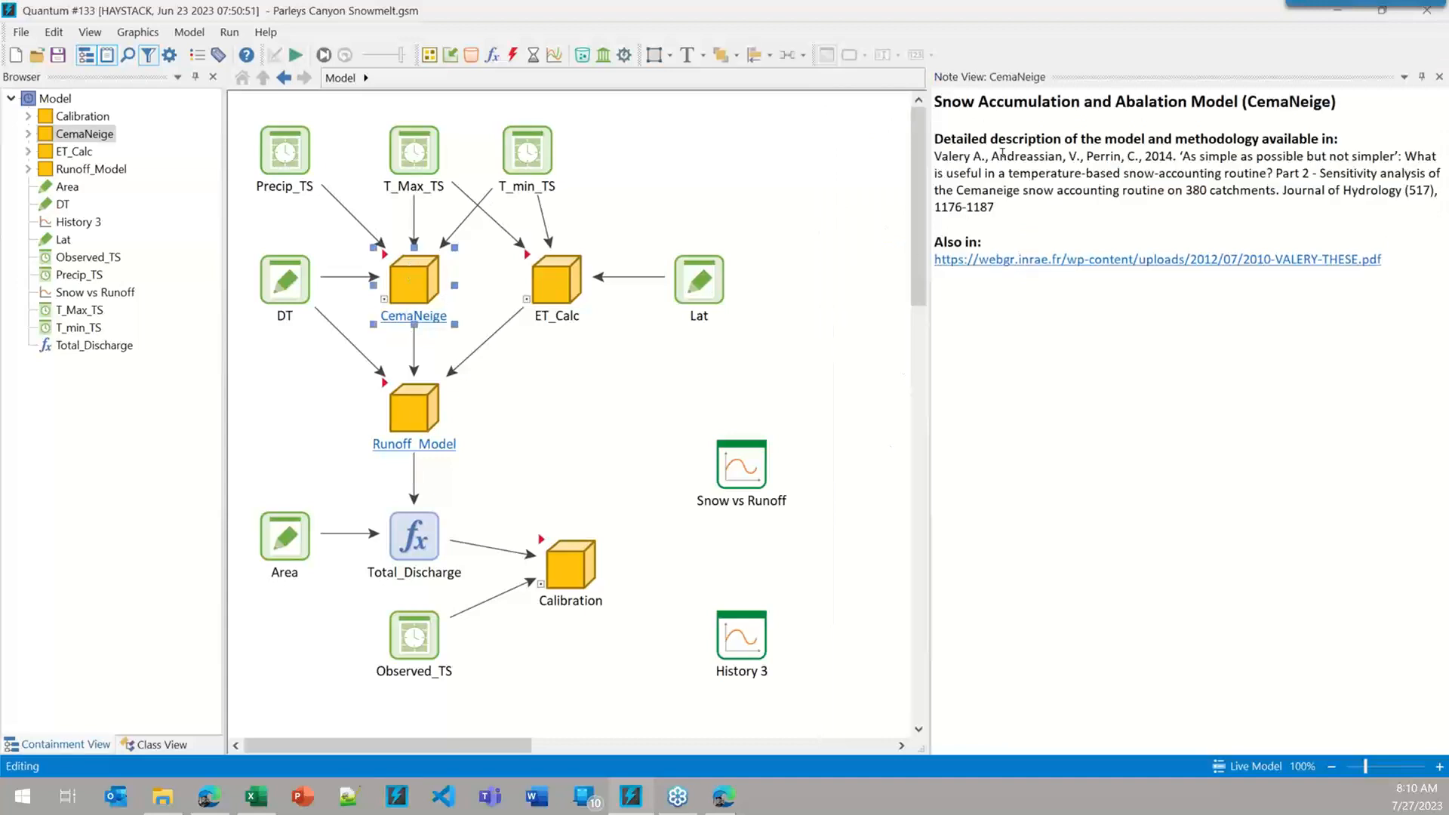
- Look at the Runoff_Model container's note and close the note view
{"action": "left_click", "coordinate": [410, 418]}
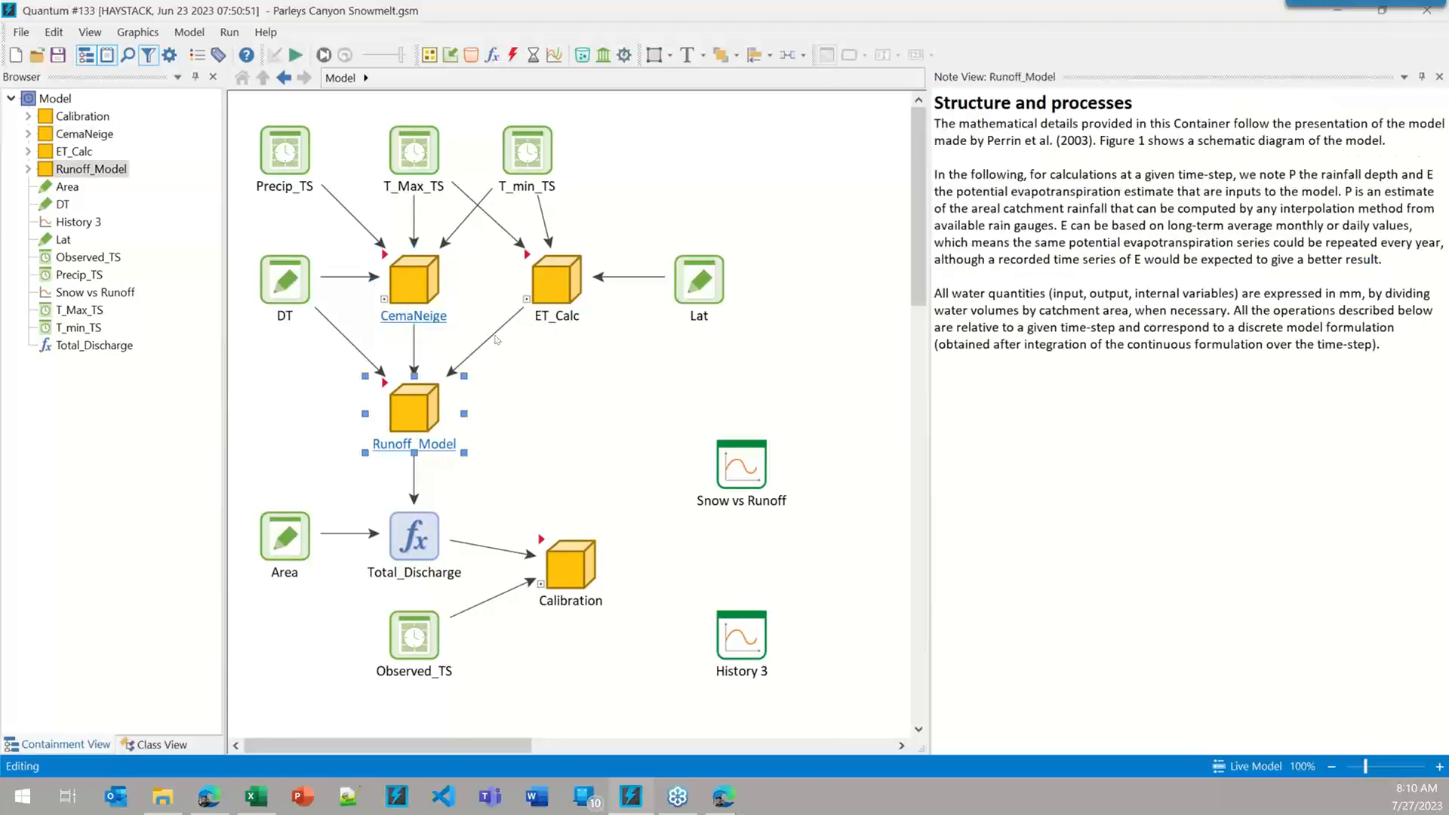
{"action": "left_click", "coordinate": [564, 399]}
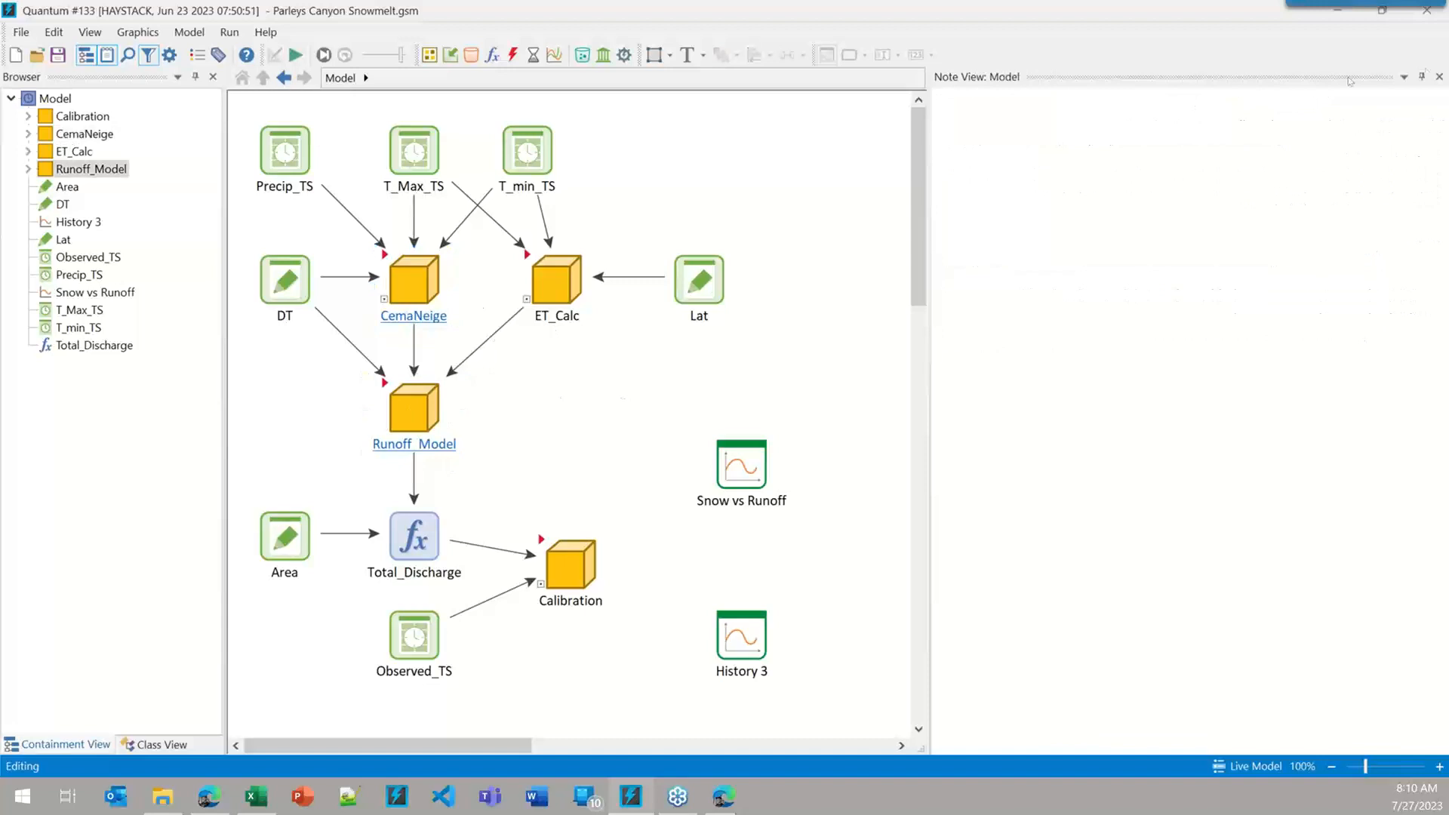
{"action": "left_click", "coordinate": [1439, 76]}
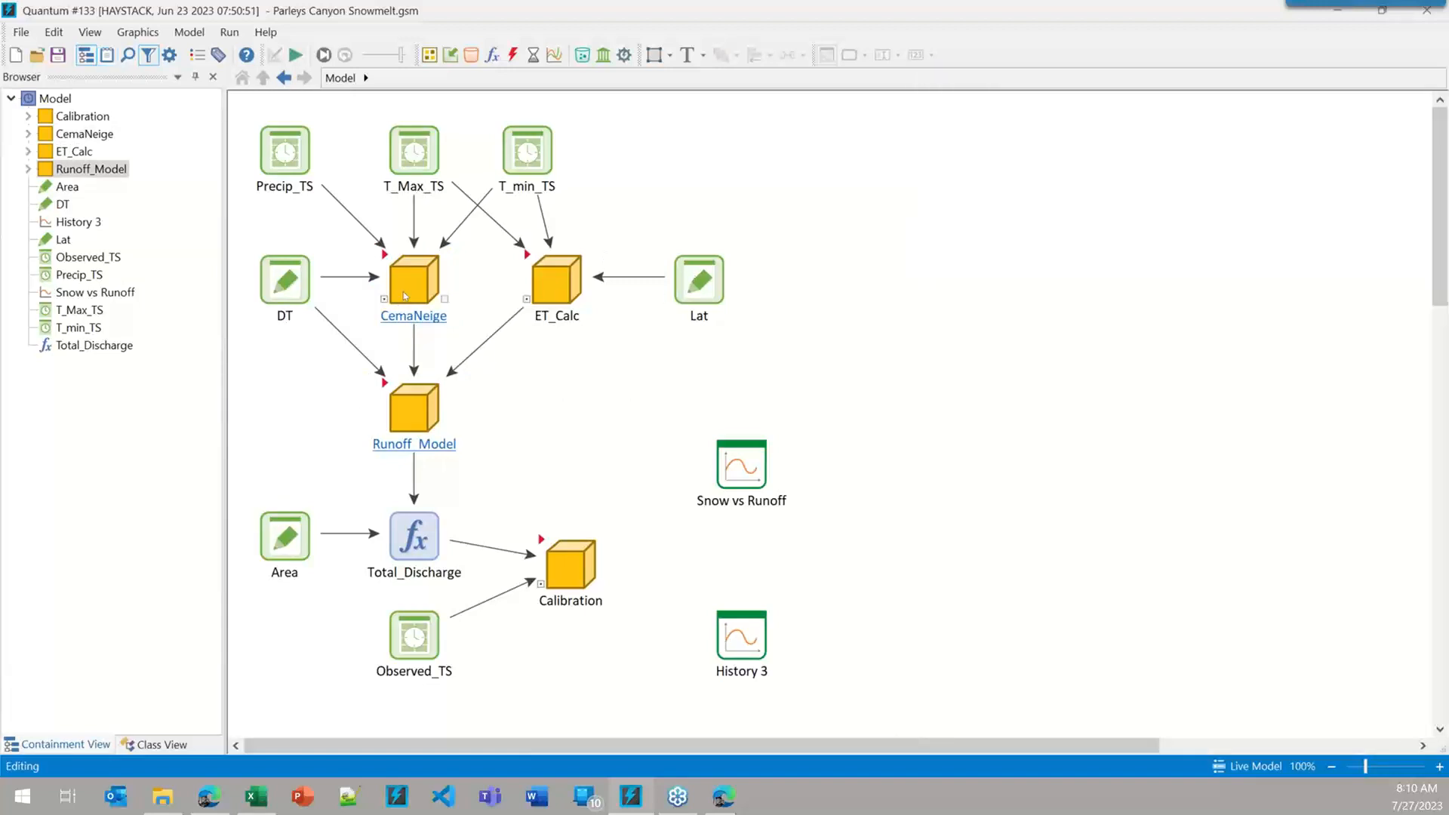
- Inspect the input time series Precip_TS, T_Max_TS and T_min_TS, and locate the Observed_TS element
{"action": "mouse_move", "coordinate": [272, 297]}
{"action": "mouse_move", "coordinate": [268, 141]}
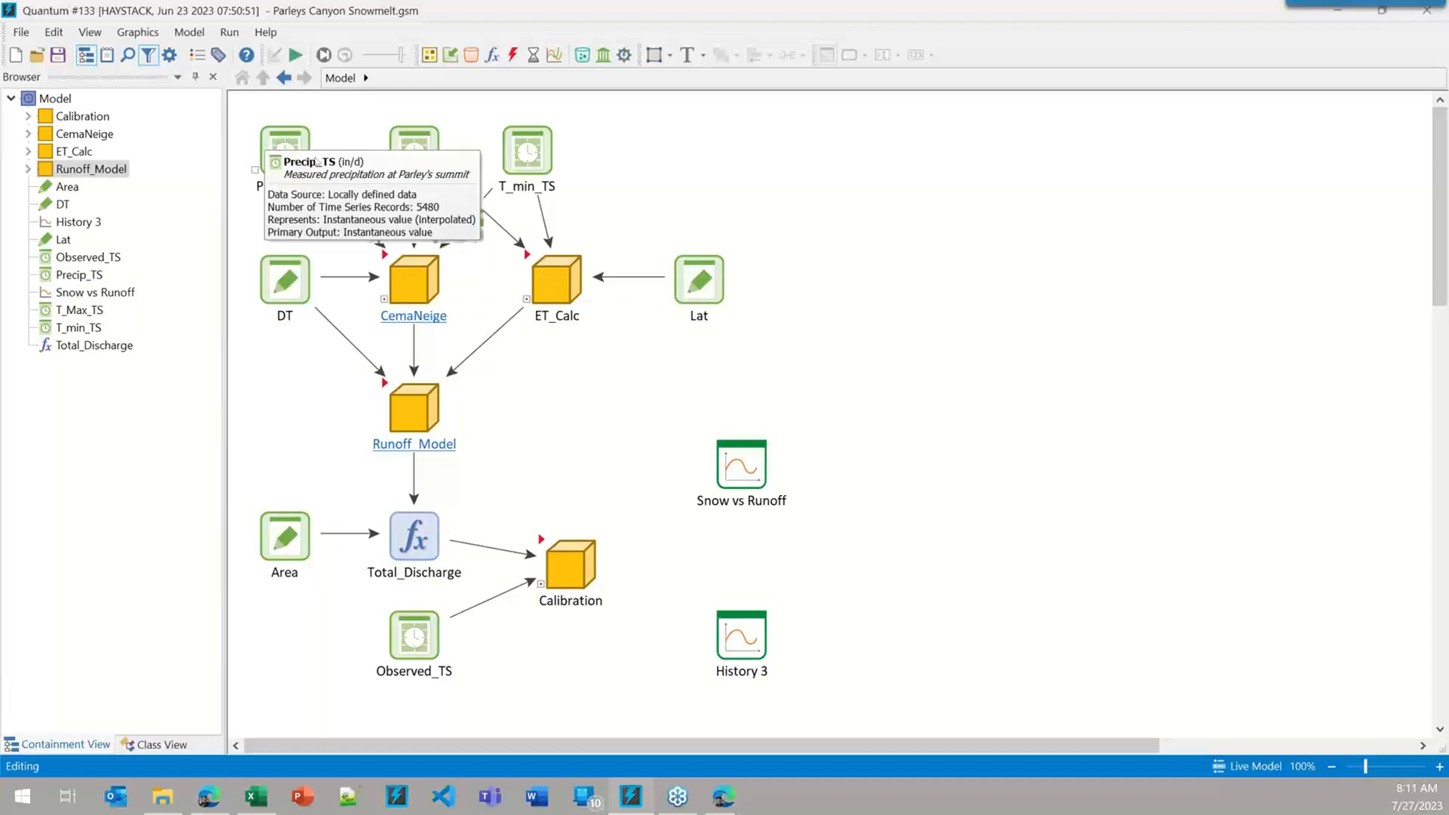
{"action": "left_click", "coordinate": [275, 148]}
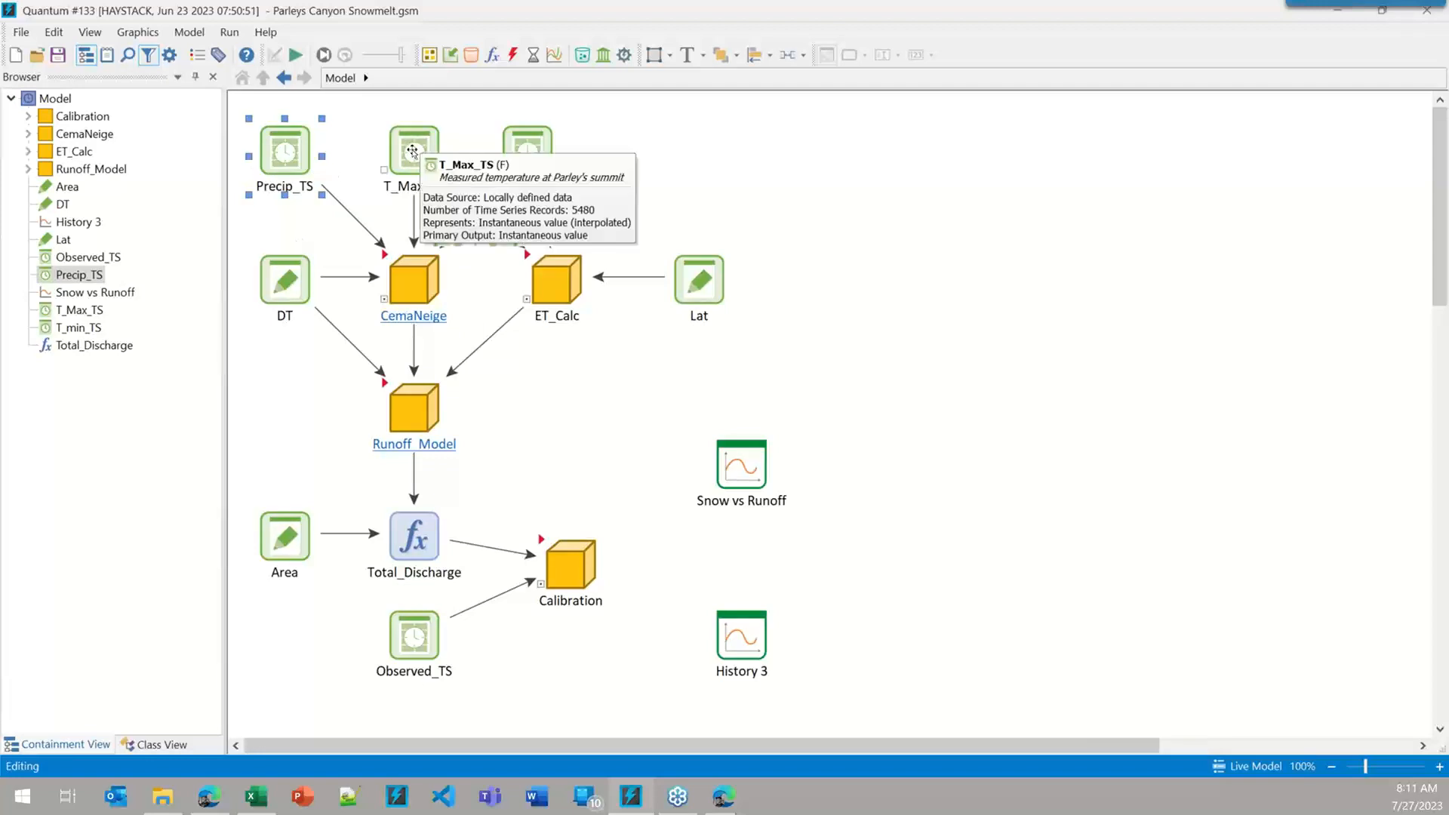
{"action": "left_click", "coordinate": [411, 149]}
{"action": "left_click", "coordinate": [518, 166]}
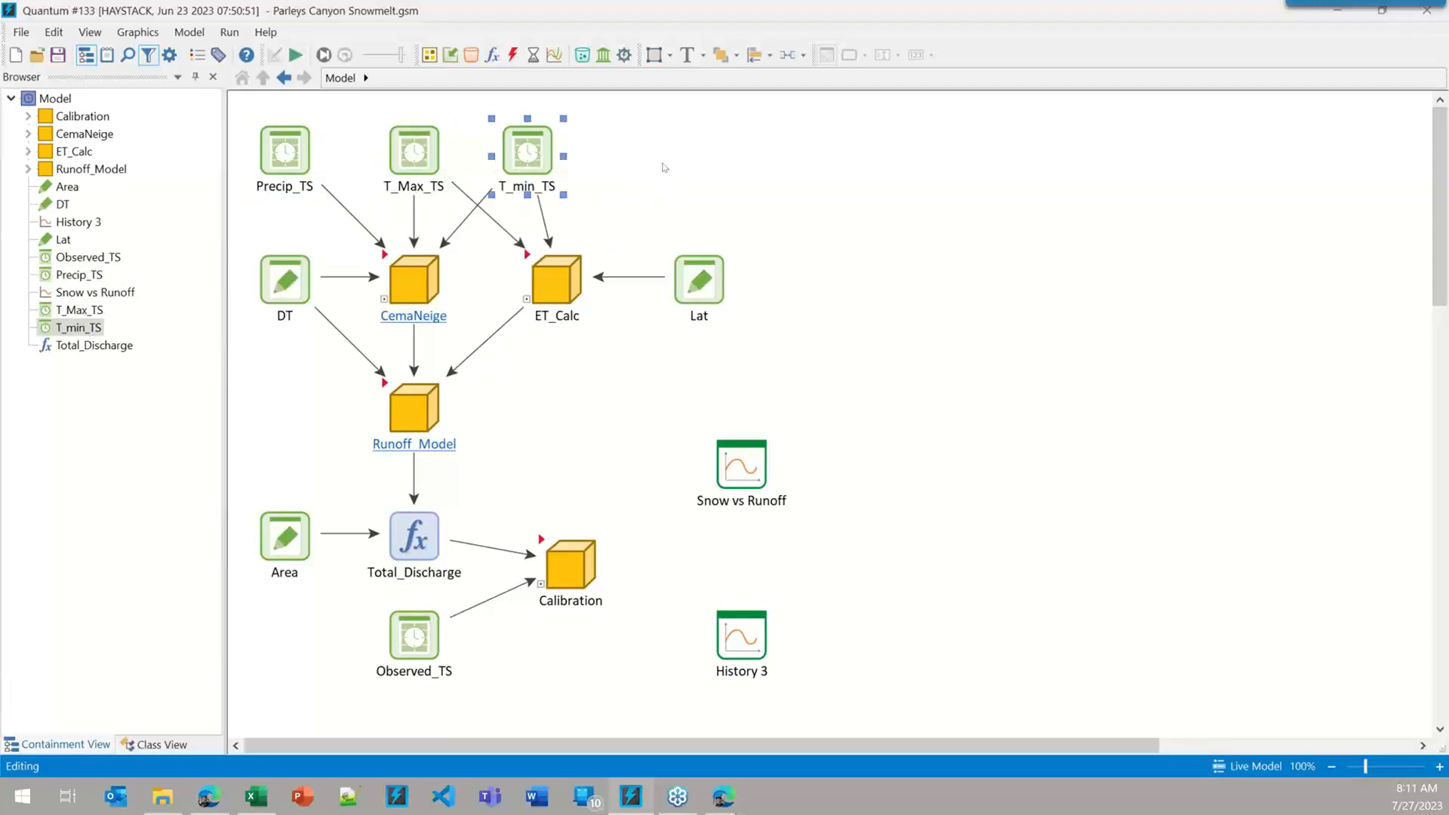
{"action": "left_click", "coordinate": [413, 638]}
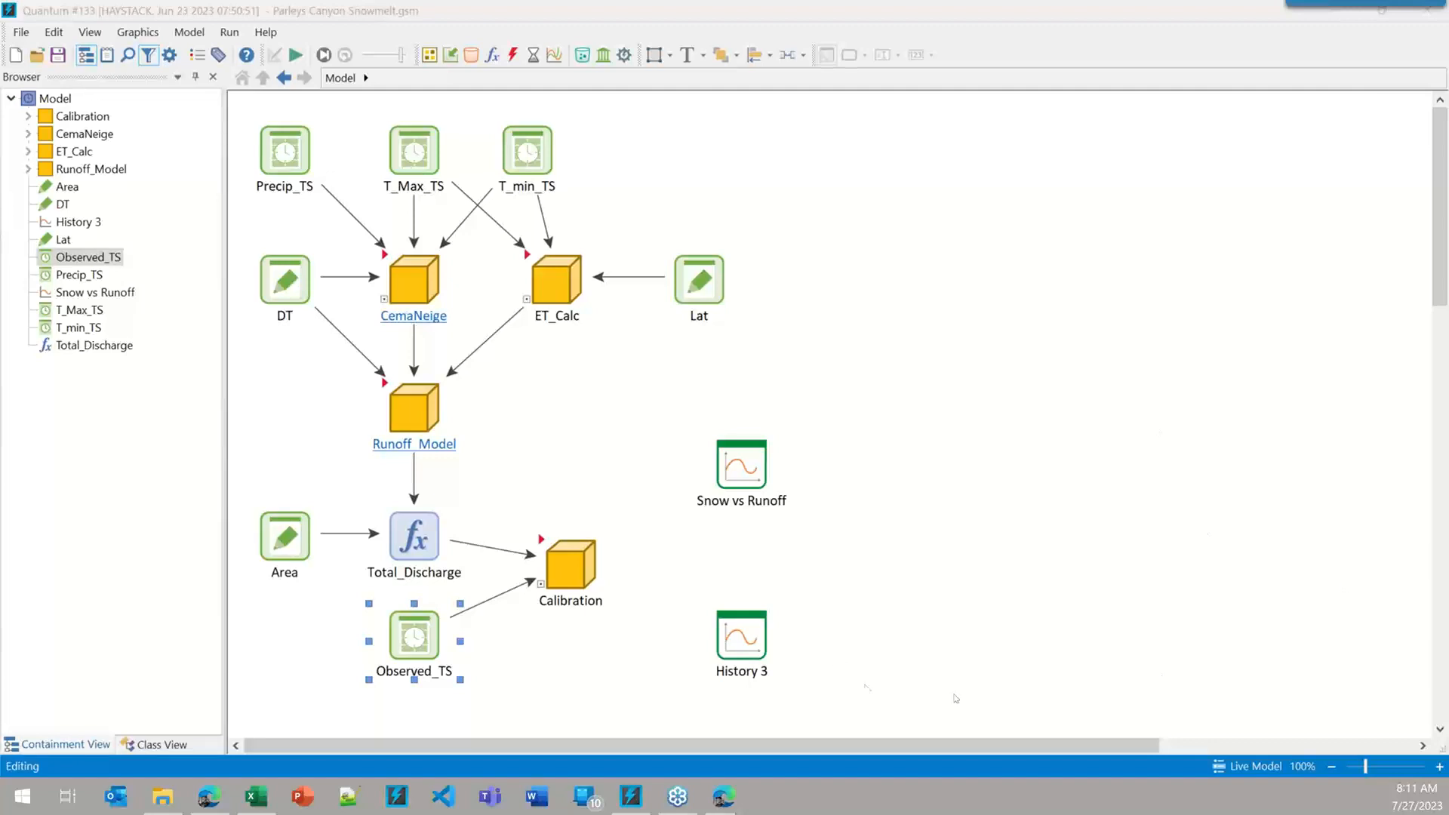
- Switch back to the Parley's Canyon map in the browser and examine the extents and contours of the watershed's snow zones
{"action": "mouse_move", "coordinate": [723, 796]}
{"action": "left_click", "coordinate": [798, 742]}
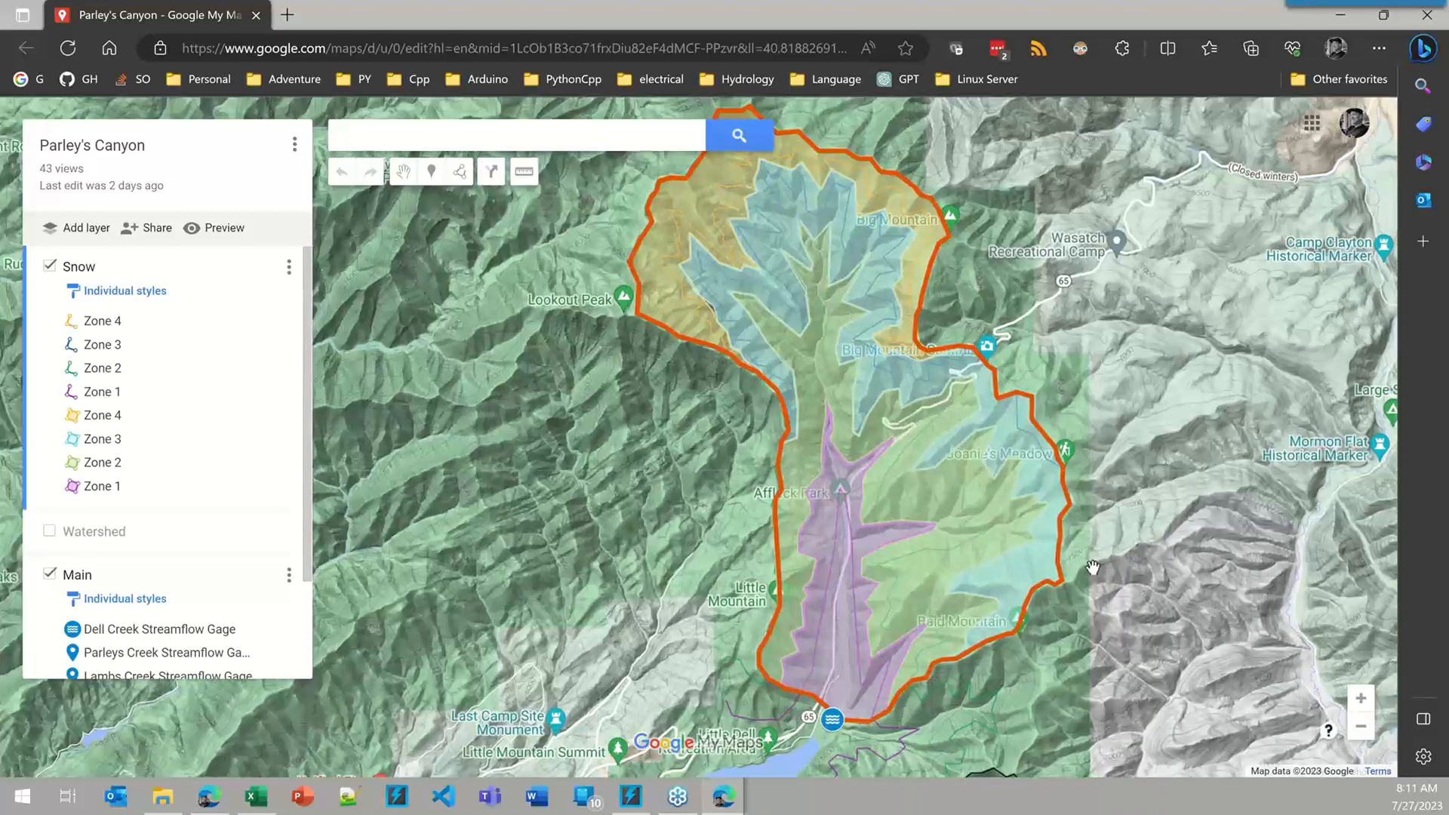
{"action": "scroll", "coordinate": [1102, 559], "scroll_direction": "up", "scroll_amount": 2}
{"action": "left_click_drag", "start_coordinate": [1076, 547], "coordinate": [1110, 273]}
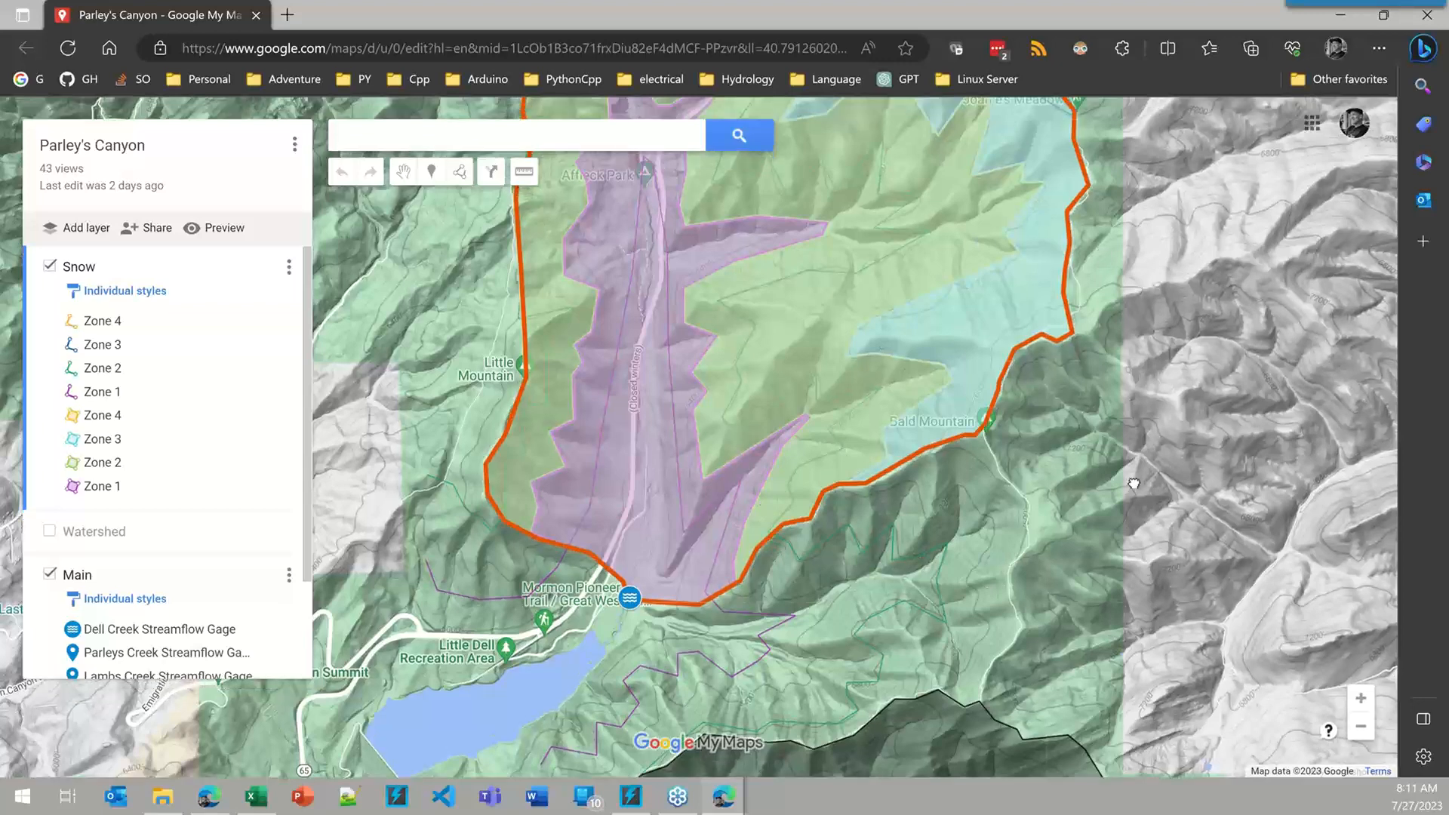
{"action": "left_click_drag", "start_coordinate": [672, 181], "coordinate": [672, 413]}
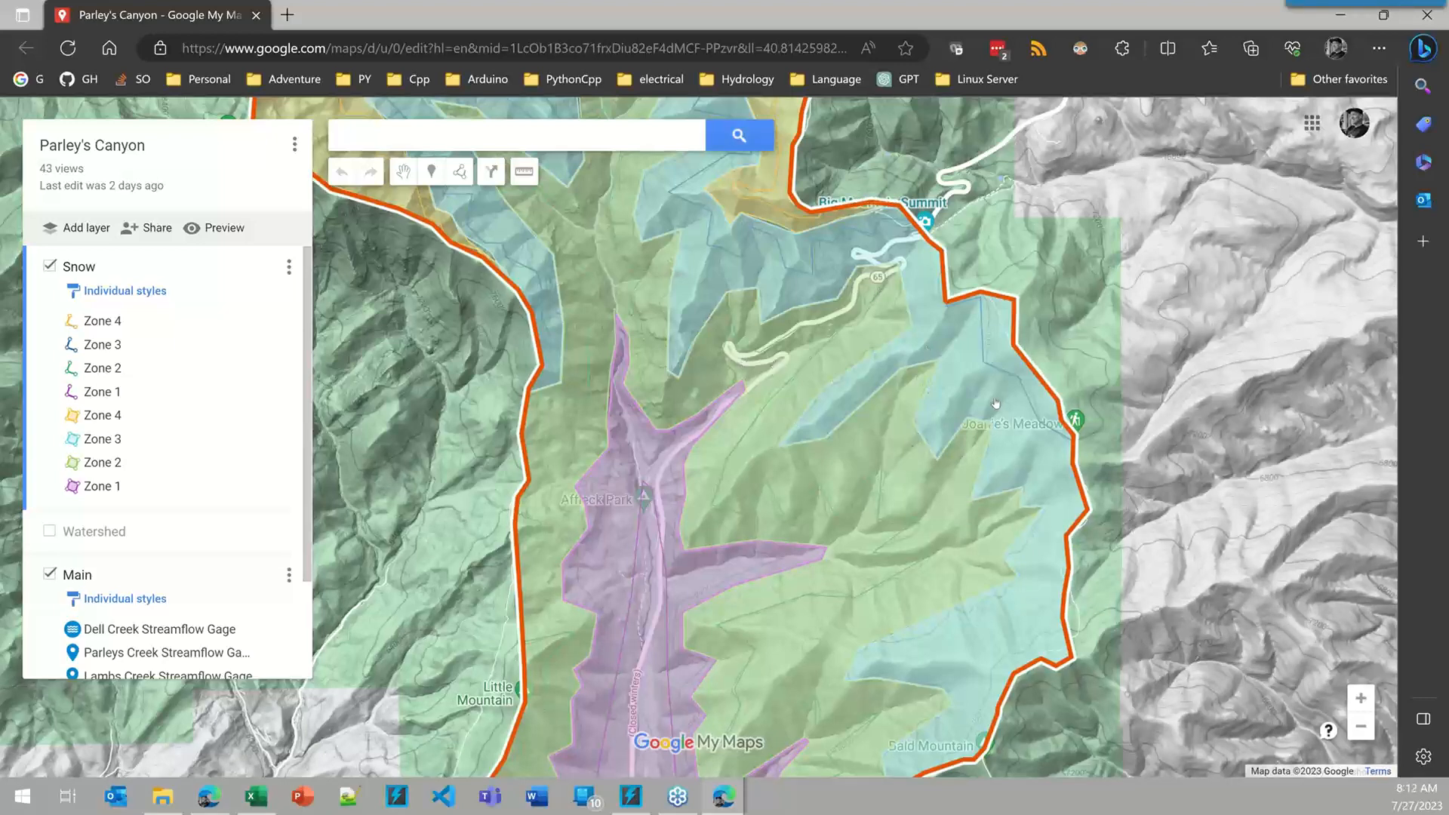
{"action": "scroll", "coordinate": [1206, 490], "scroll_direction": "up", "scroll_amount": 1}
{"action": "scroll", "coordinate": [1206, 489], "scroll_direction": "up", "scroll_amount": 2}
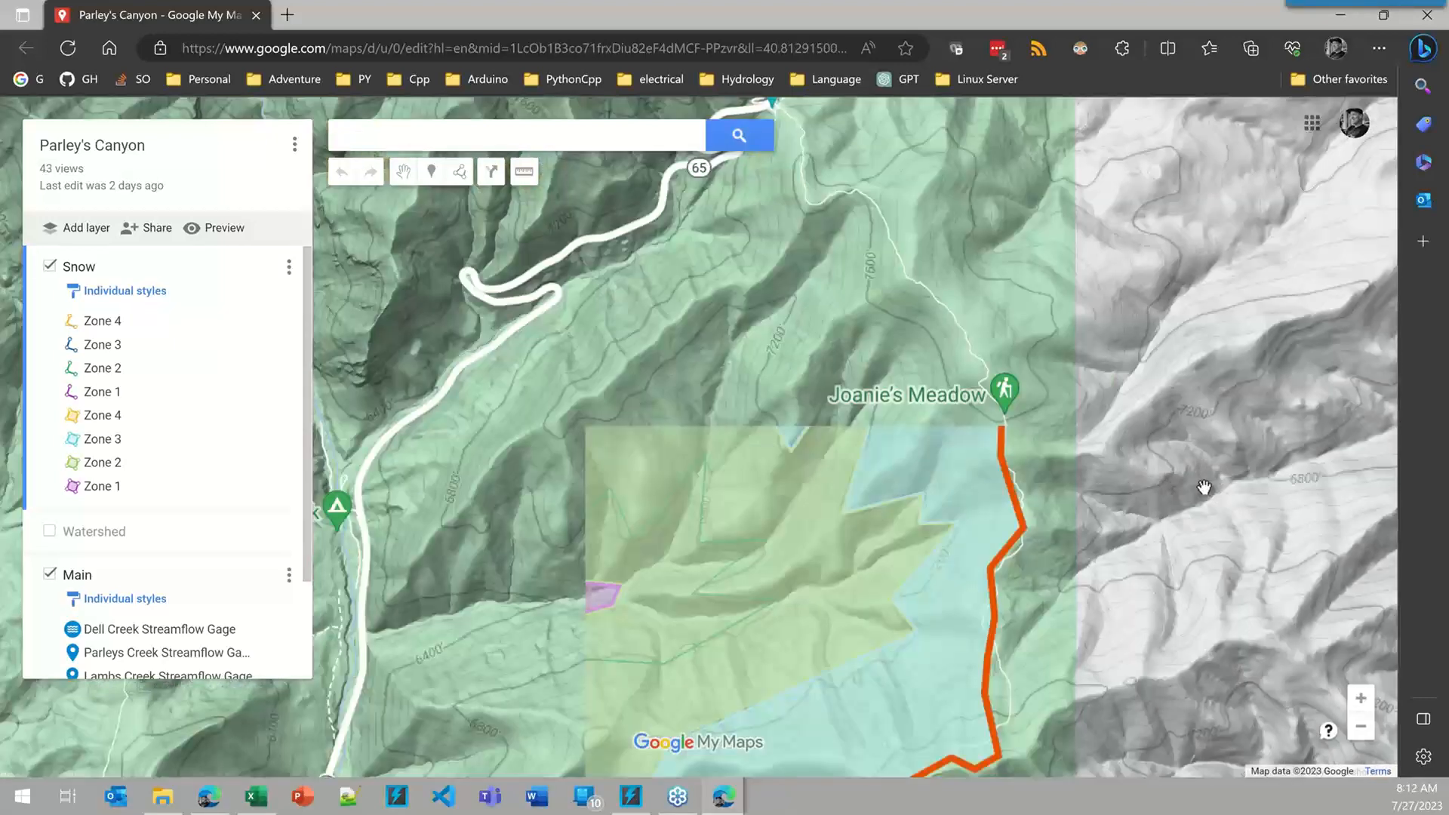
{"action": "scroll", "coordinate": [1117, 536], "scroll_direction": "down", "scroll_amount": 3}
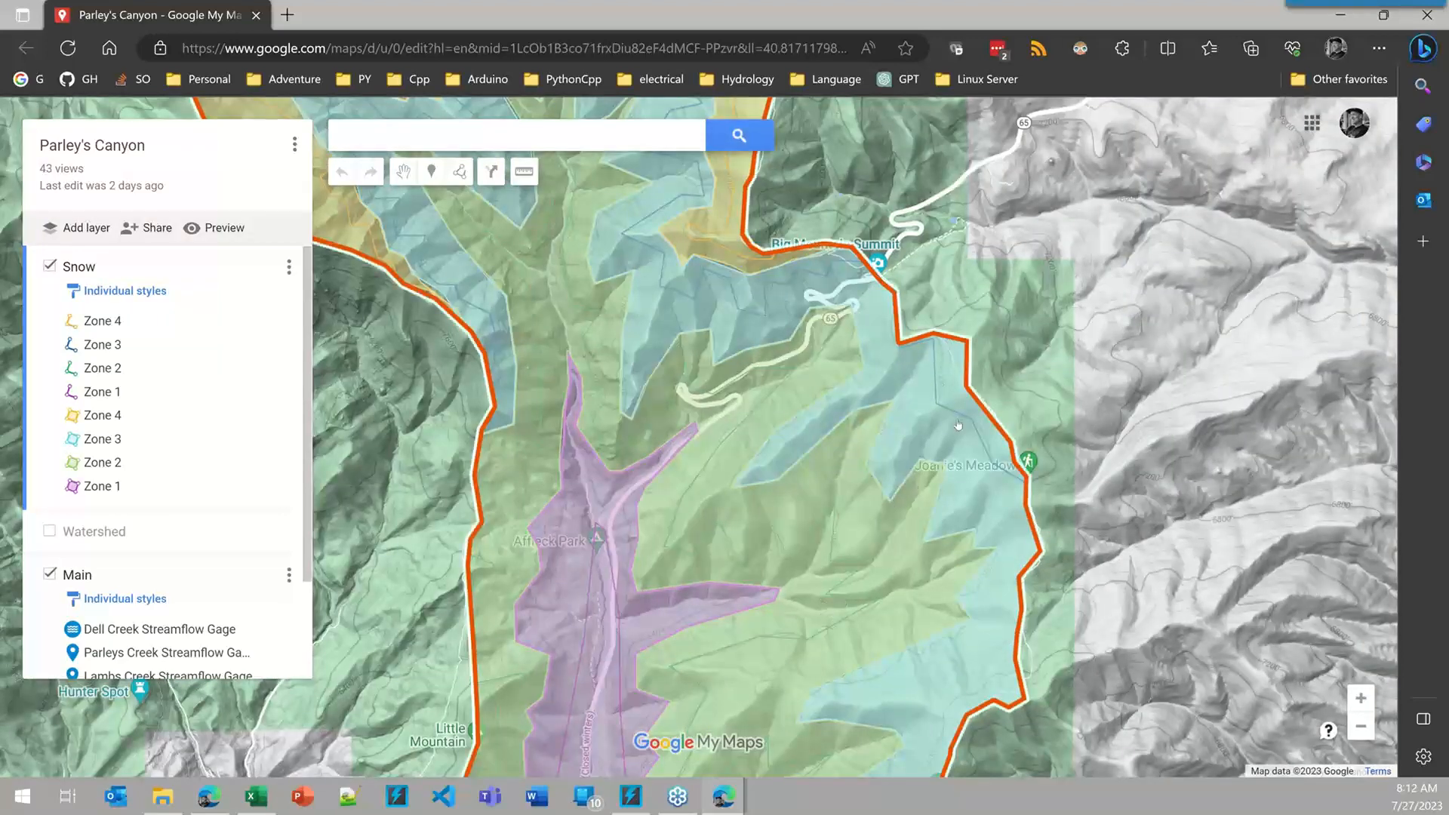
{"action": "left_click_drag", "start_coordinate": [1198, 437], "coordinate": [1328, 274]}
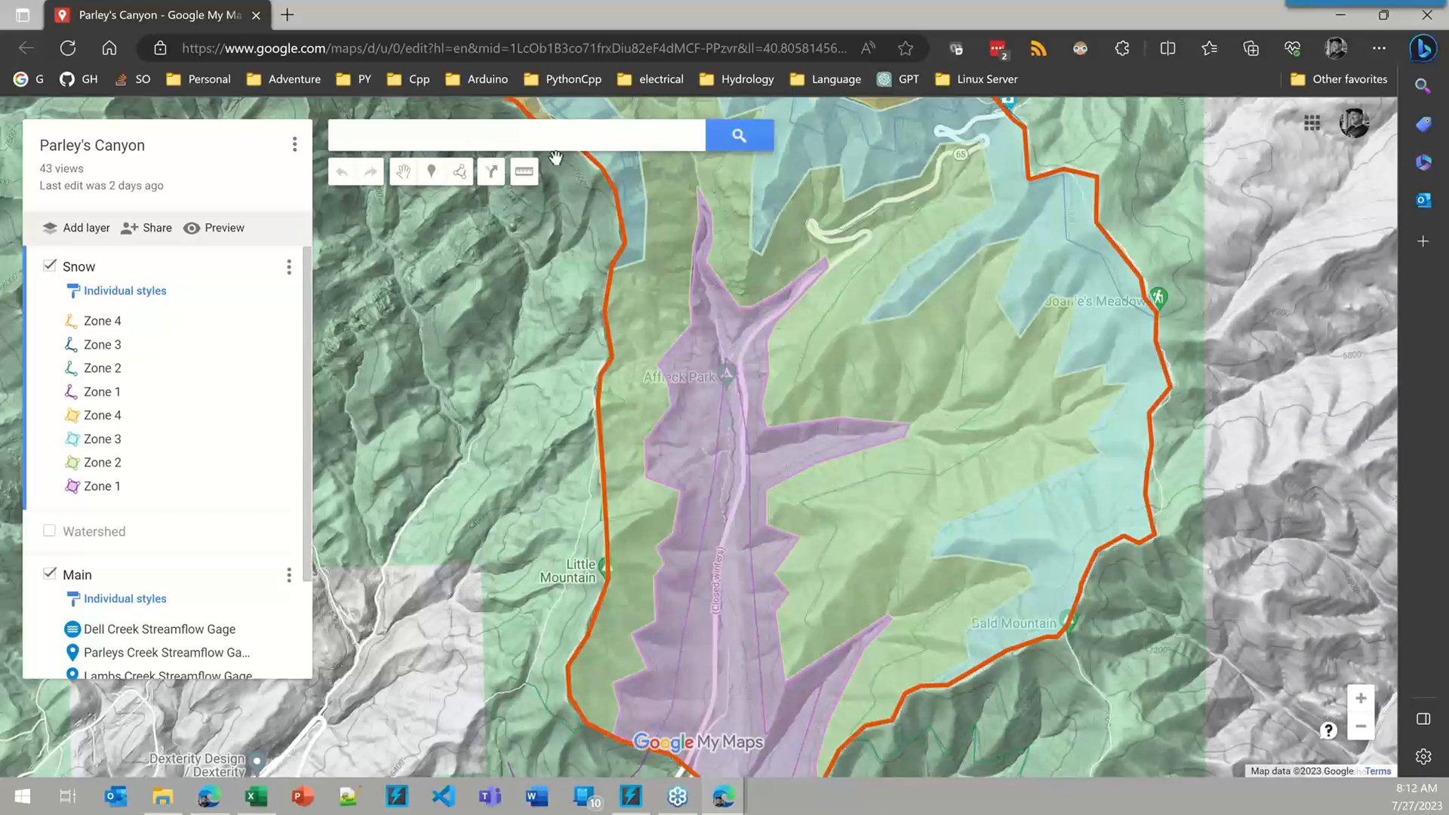
{"action": "left_click", "coordinate": [99, 417]}
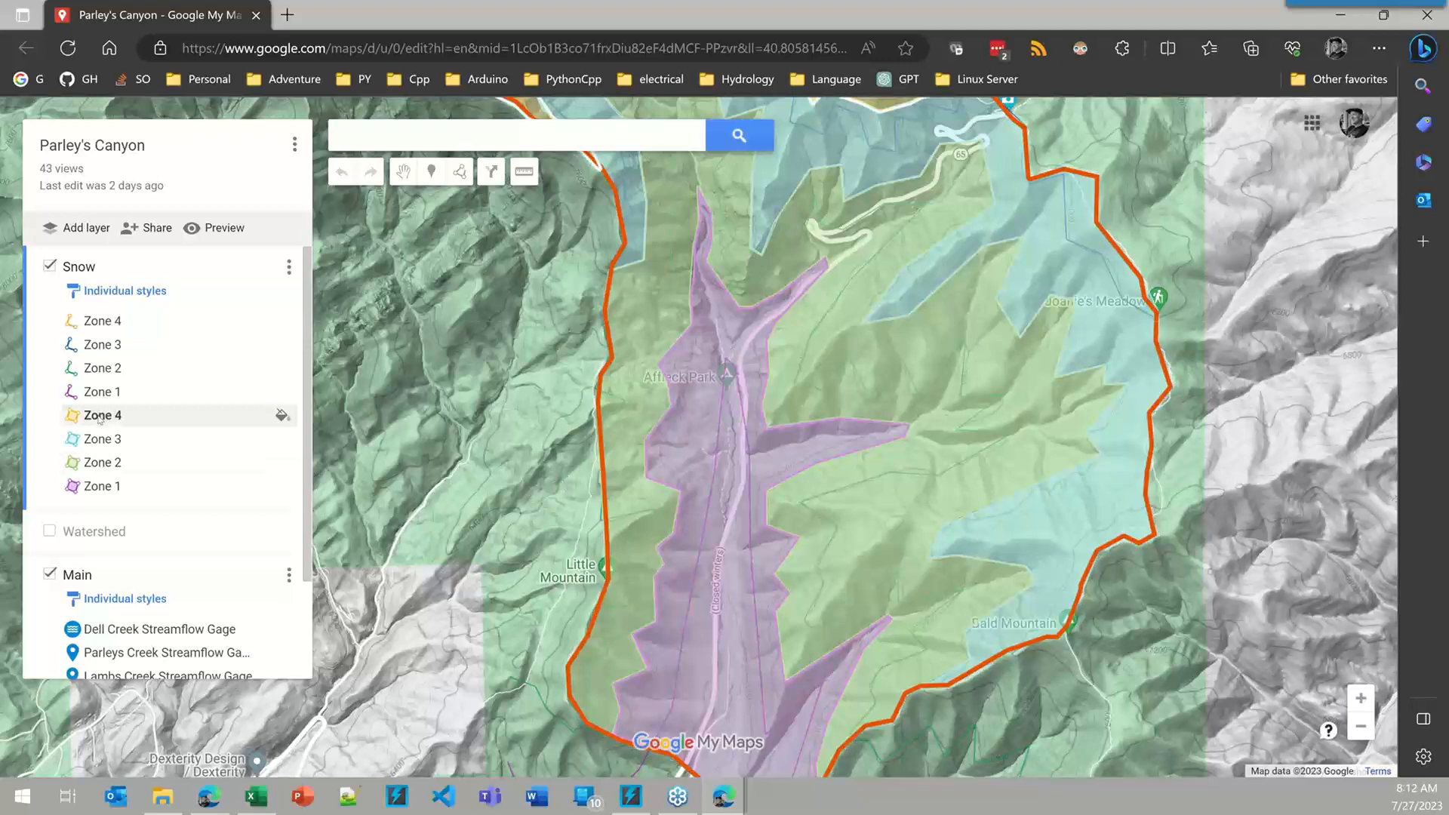
- Check the area of the Zone 4 polygon on the map and return to the snowmelt model diagram in GoldSim
{"action": "right_click", "coordinate": [98, 416]}
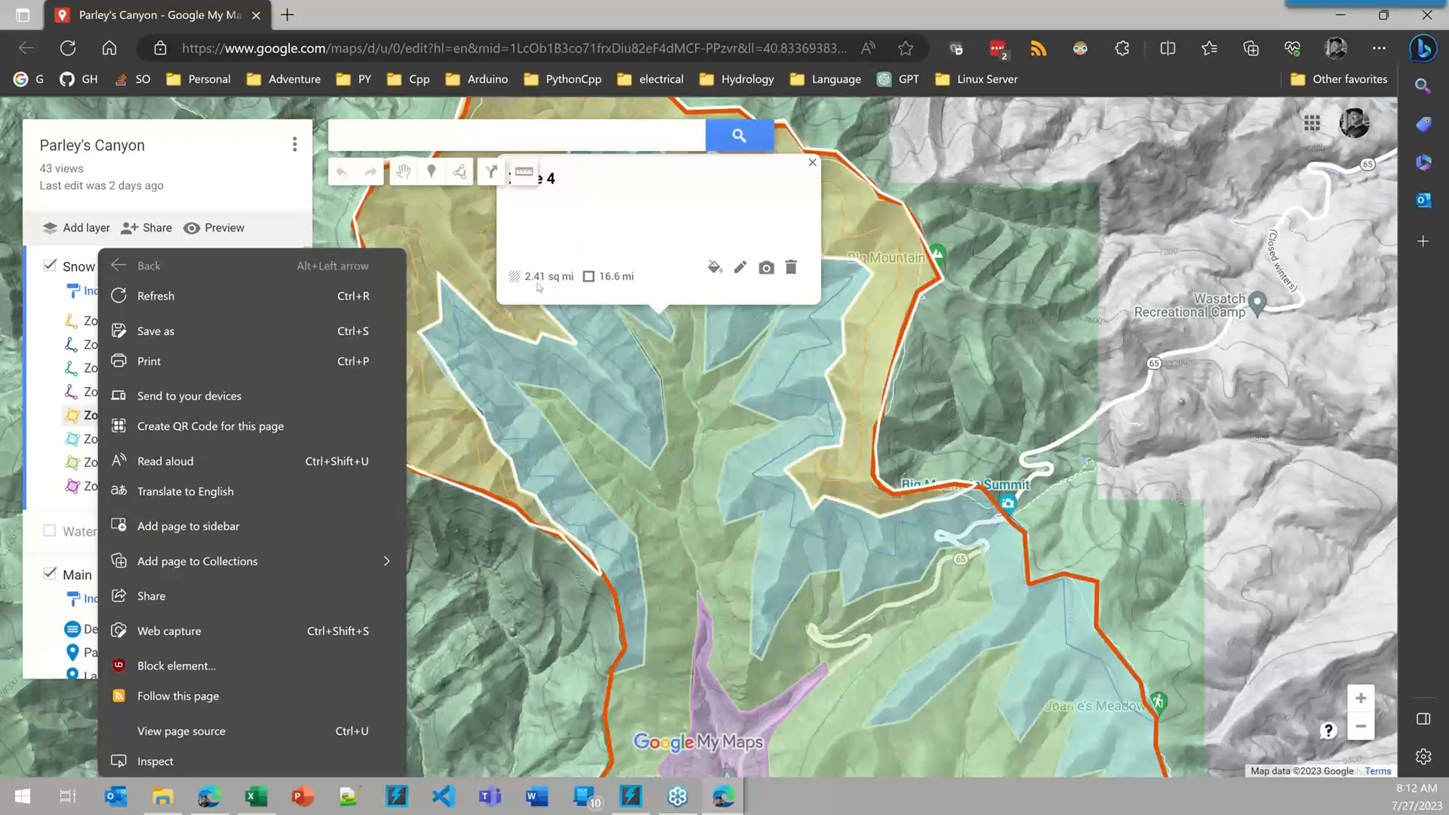
{"action": "left_click", "coordinate": [1343, 20]}
{"action": "left_click", "coordinate": [1341, 16]}
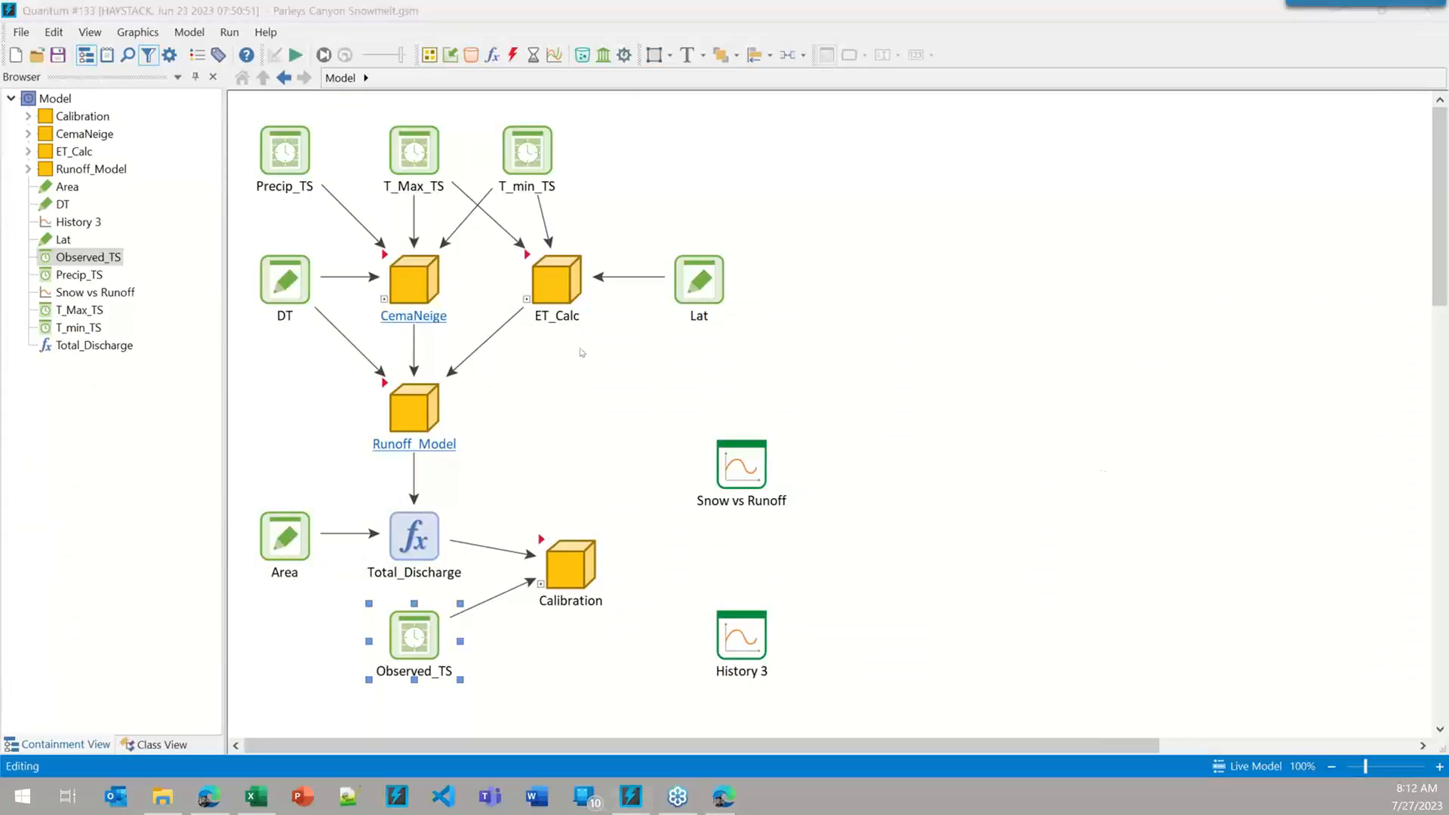
{"action": "left_click", "coordinate": [581, 352]}
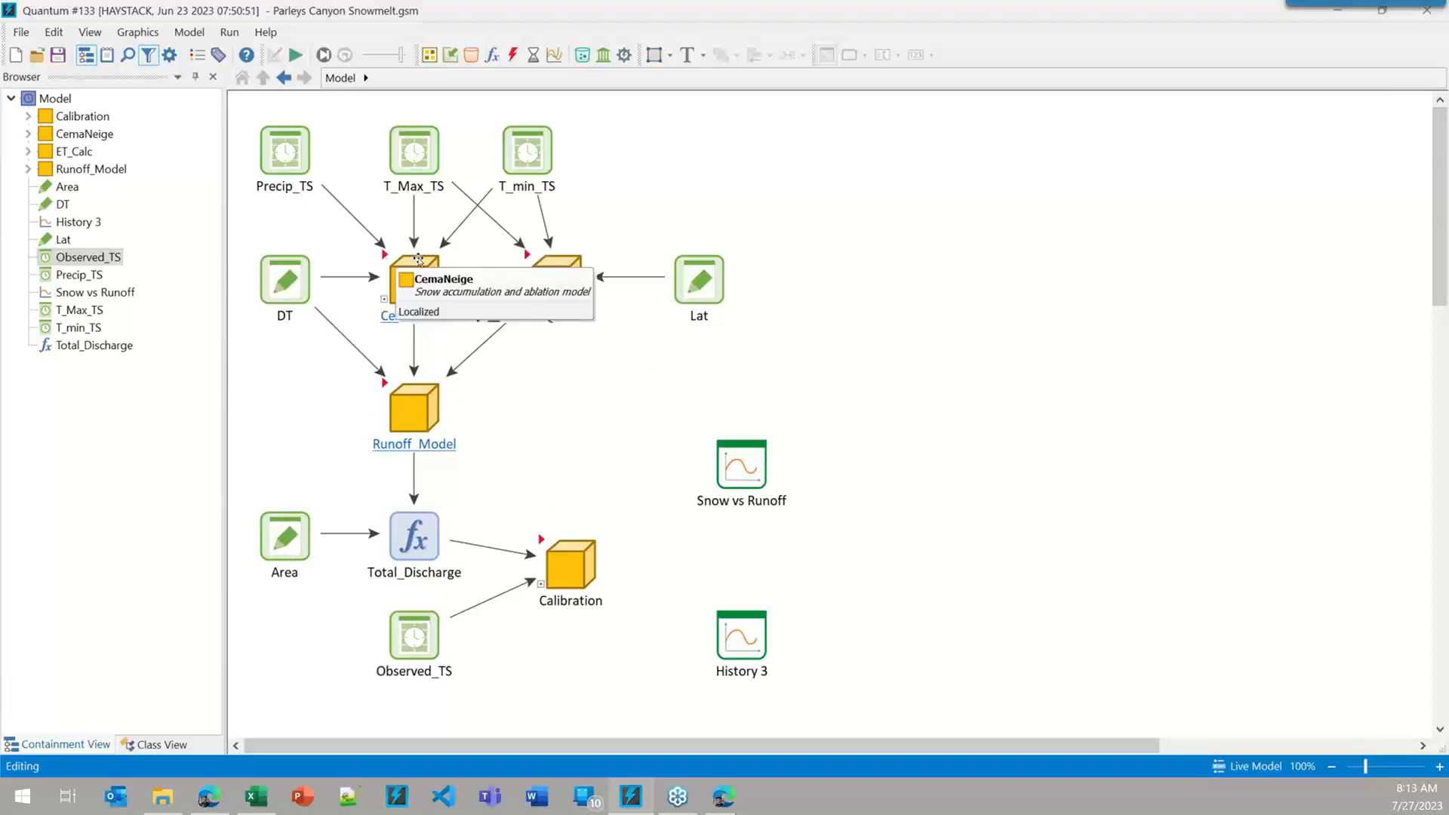
- Show the note view for the CemaNeige container and open the container to examine its temperature and precipitation elements
{"action": "left_click", "coordinate": [388, 264]}
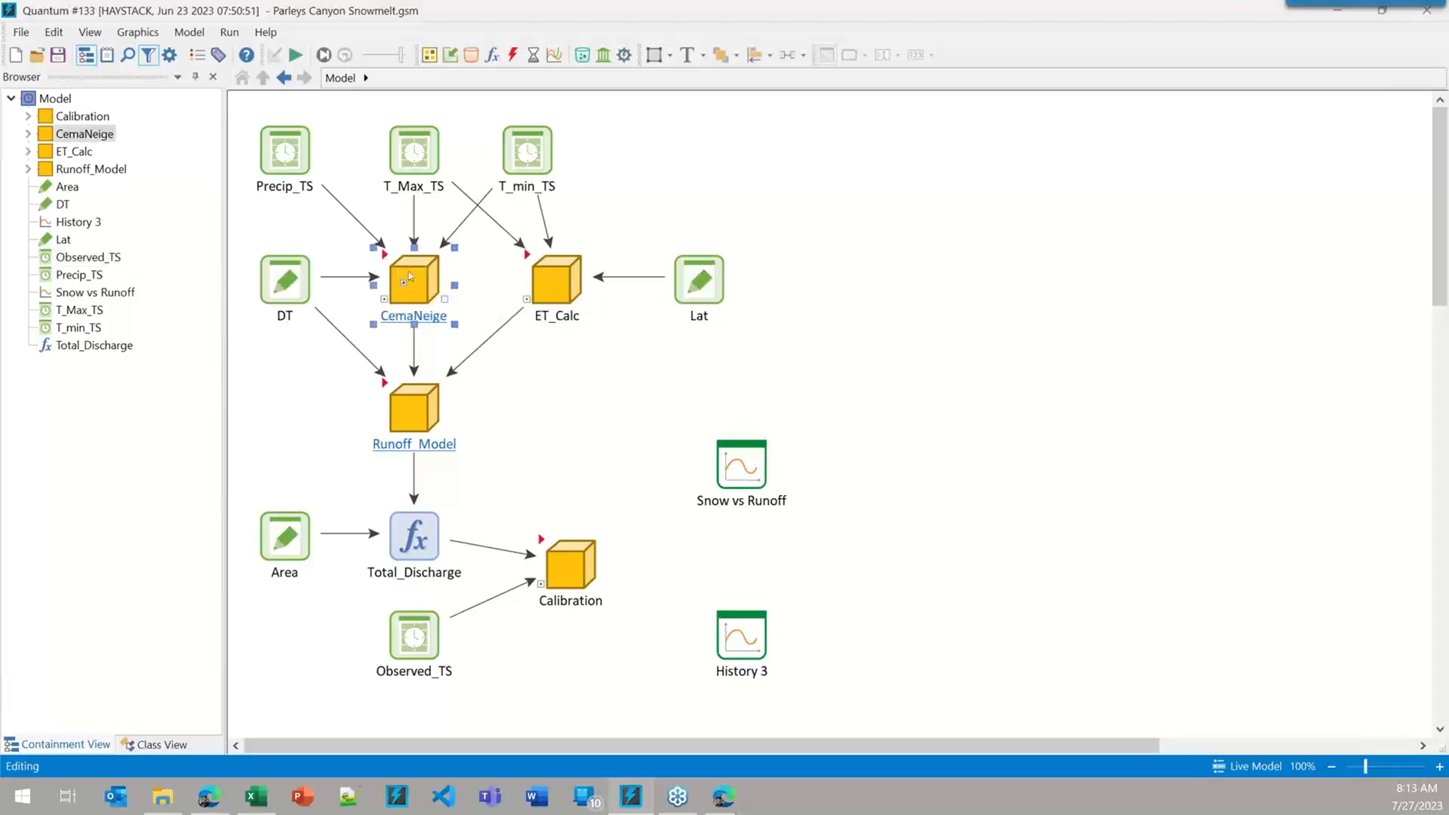
{"action": "left_click", "coordinate": [107, 54]}
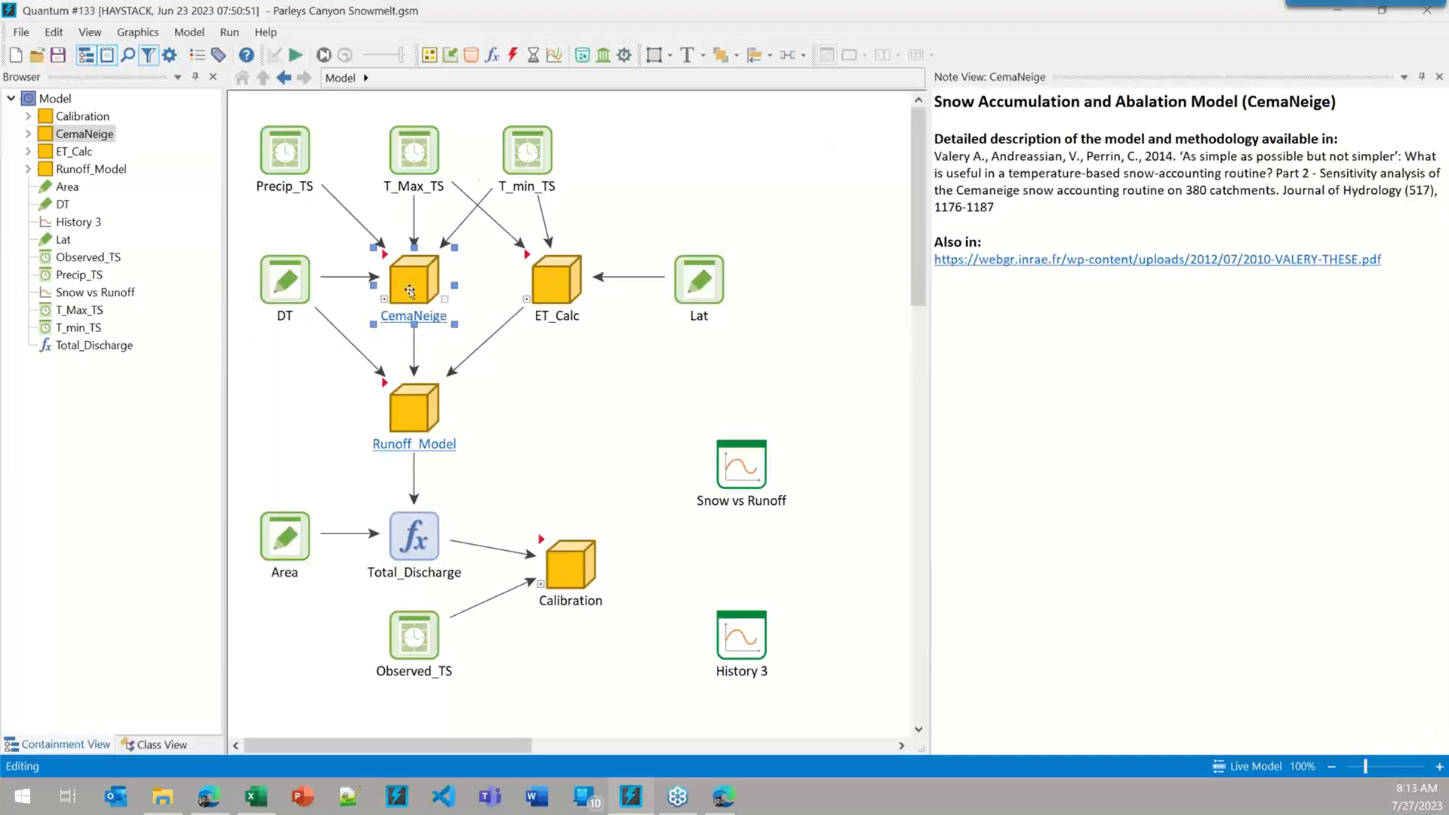
{"action": "double_click", "coordinate": [388, 266]}
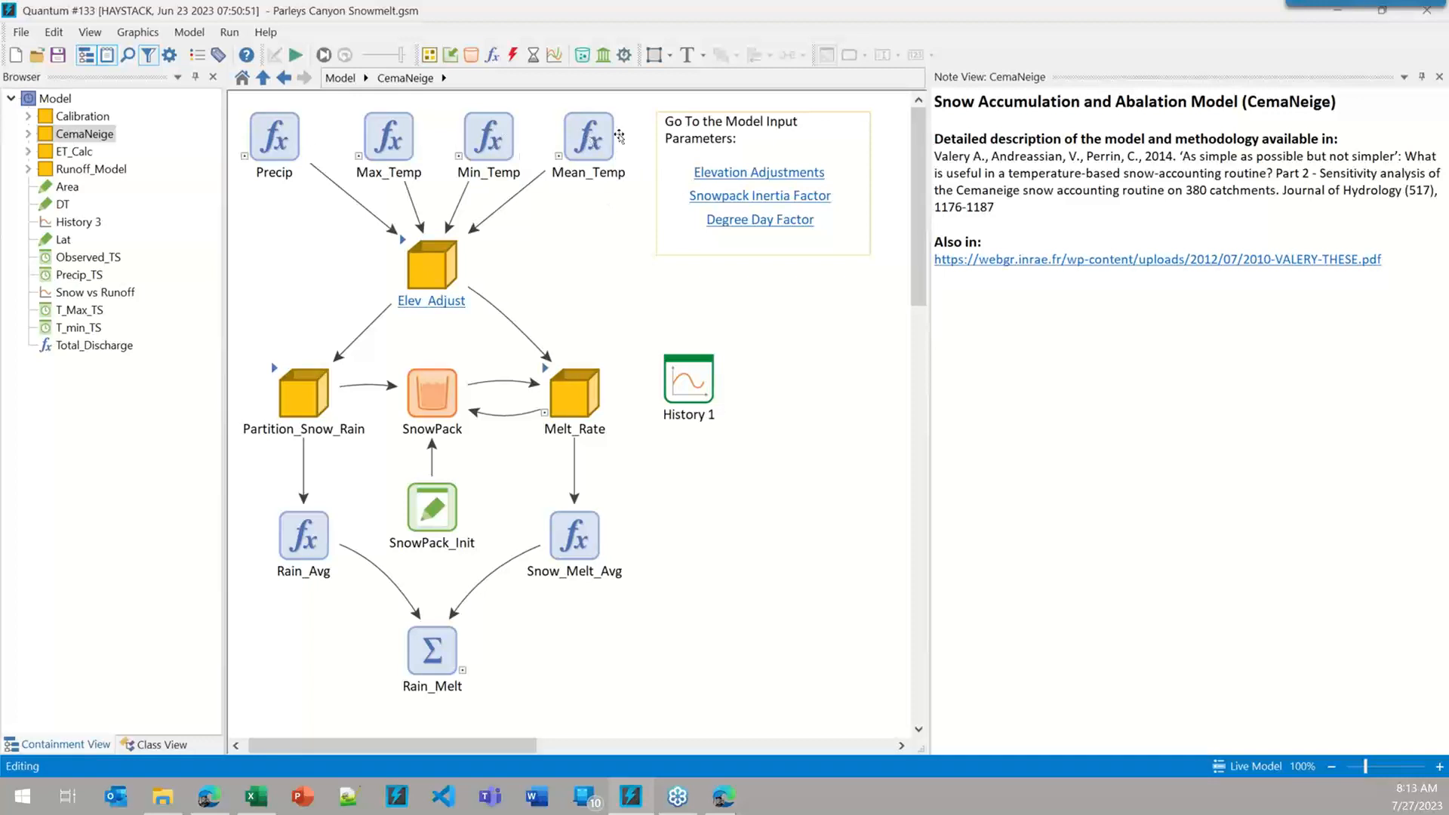
{"action": "mouse_move", "coordinate": [566, 142]}
- Go back to the model's top level and briefly look through the CemaNeige container's contents, ending at the top level
{"action": "left_click", "coordinate": [344, 79]}
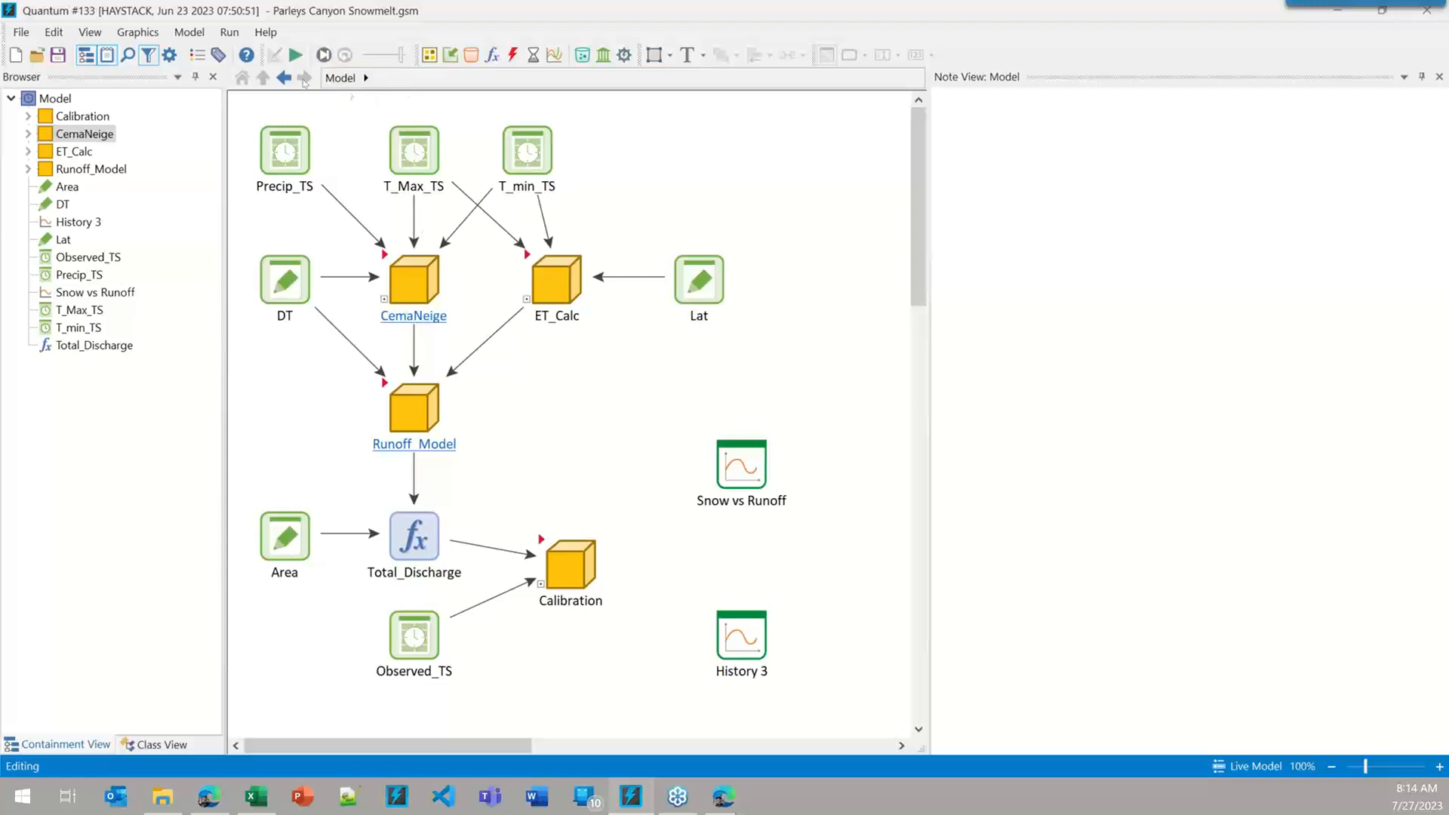
{"action": "left_click", "coordinate": [28, 134]}
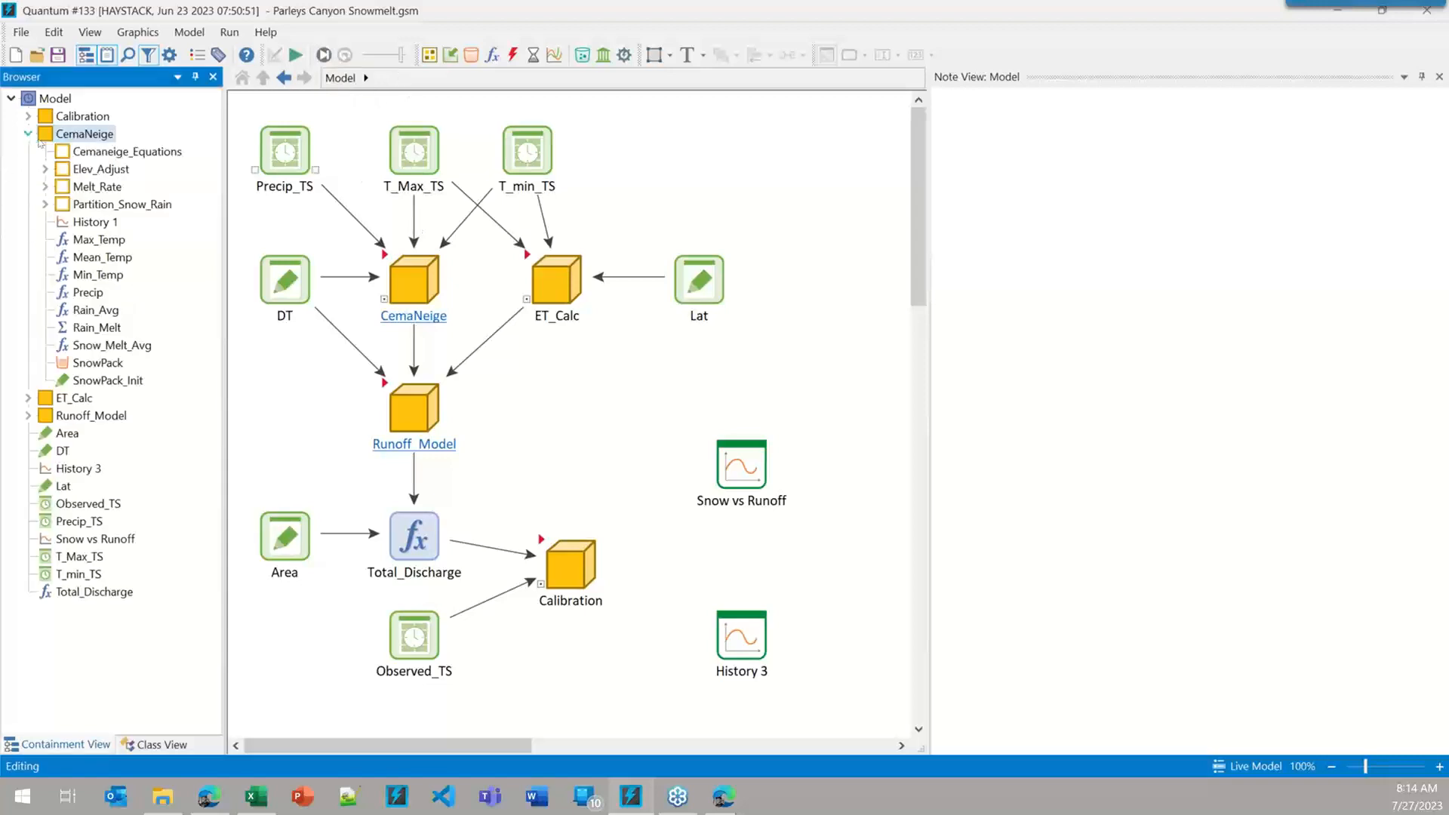
{"action": "left_click", "coordinate": [87, 151]}
{"action": "left_click", "coordinate": [29, 134]}
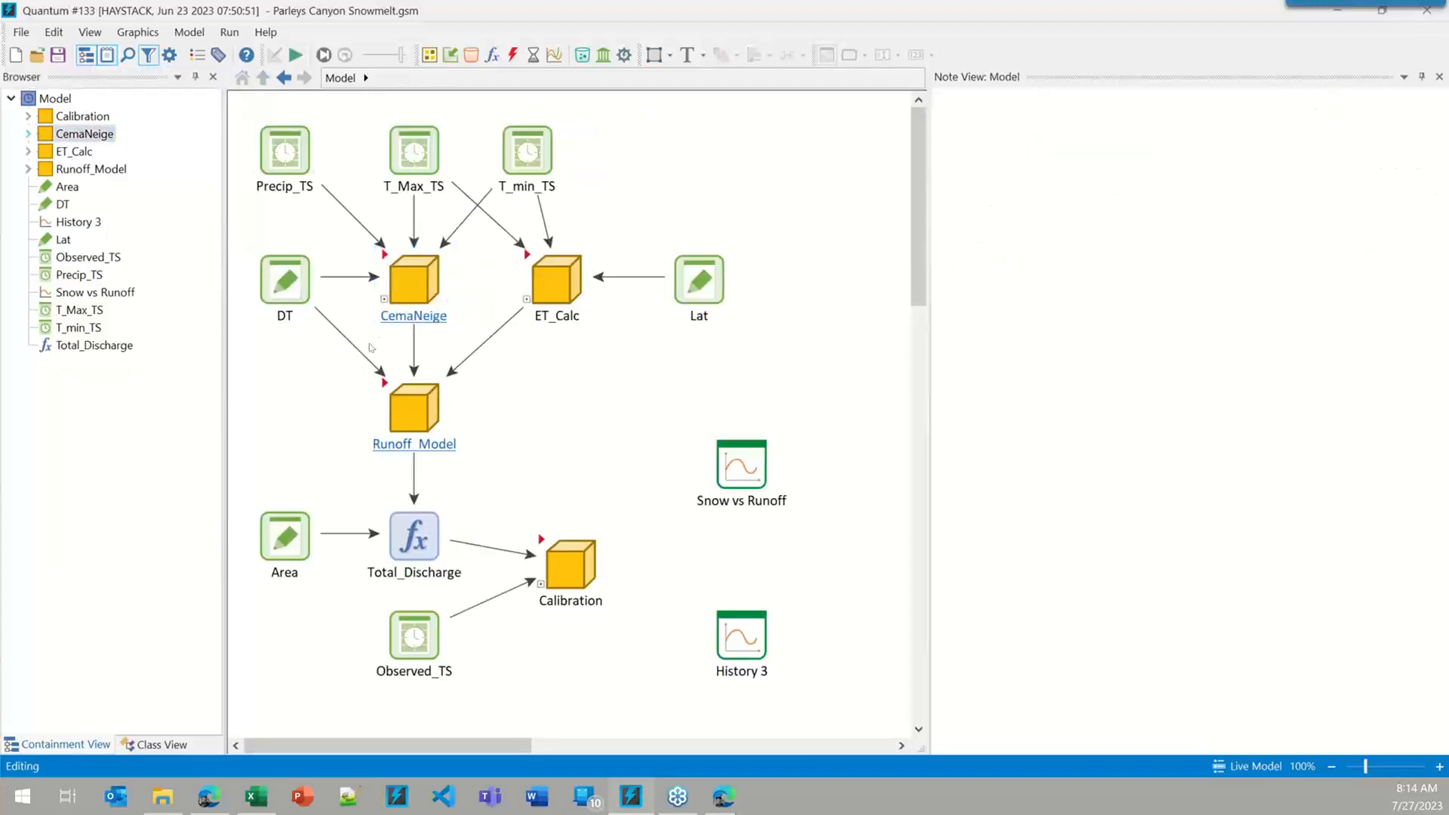
{"action": "double_click", "coordinate": [387, 263]}
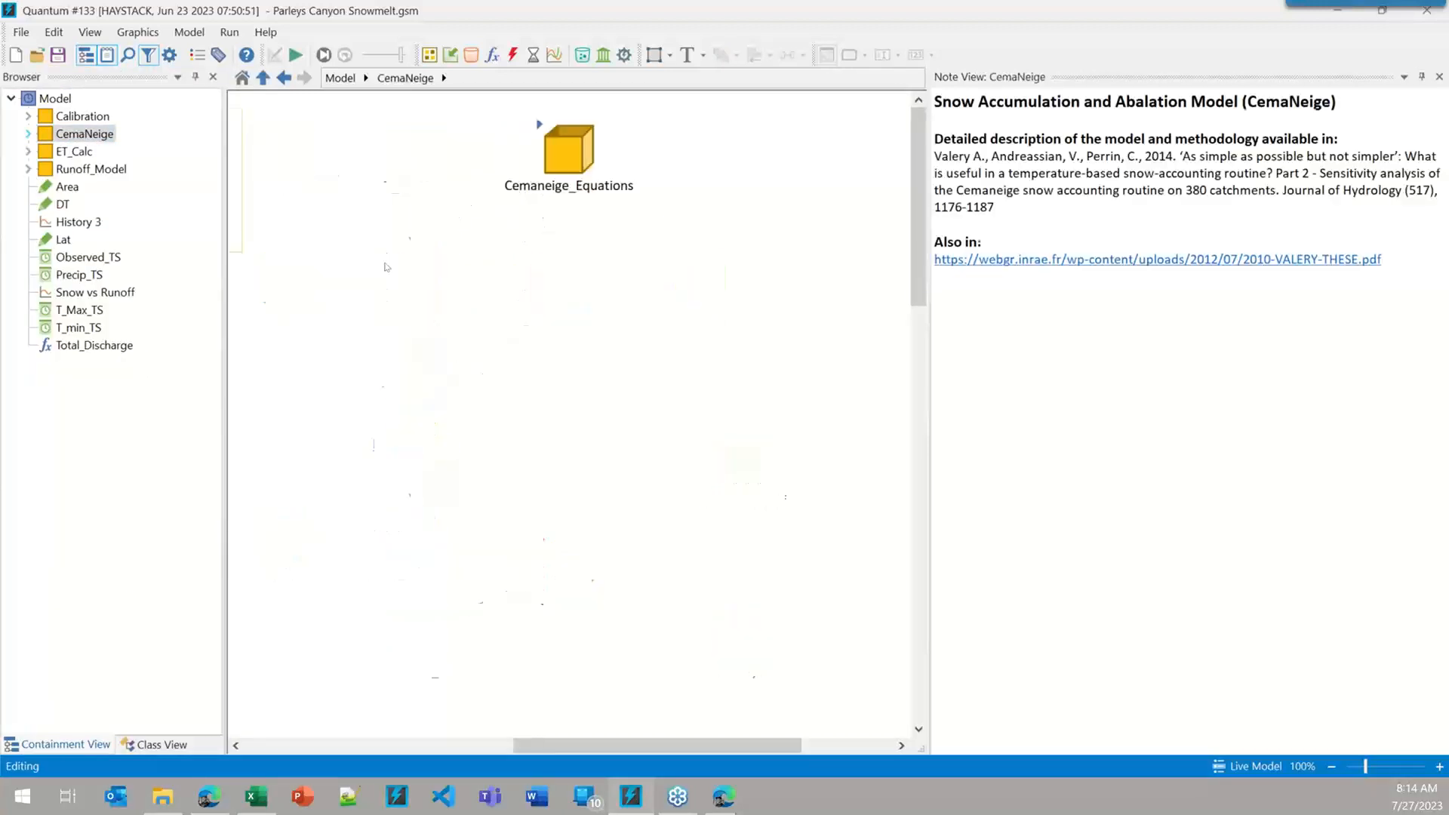
{"action": "left_click", "coordinate": [263, 78]}
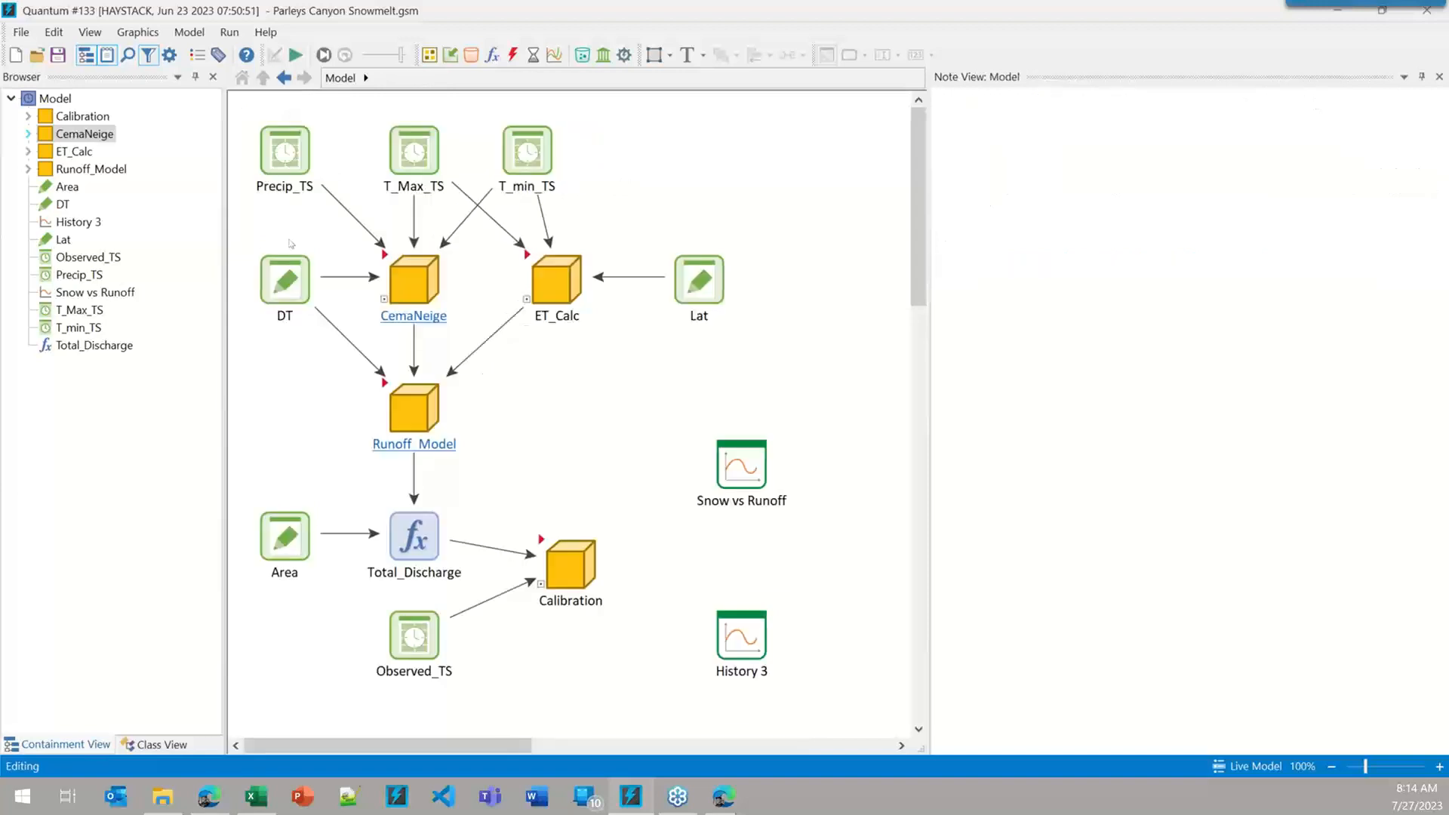
- Point out Precip_TS, T_Max_TS and T_min_TS, and inspect the Mean_Temp expression inside the CemaNeige container
{"action": "left_click", "coordinate": [270, 160]}
{"action": "left_click", "coordinate": [398, 151]}
{"action": "left_click", "coordinate": [518, 146]}
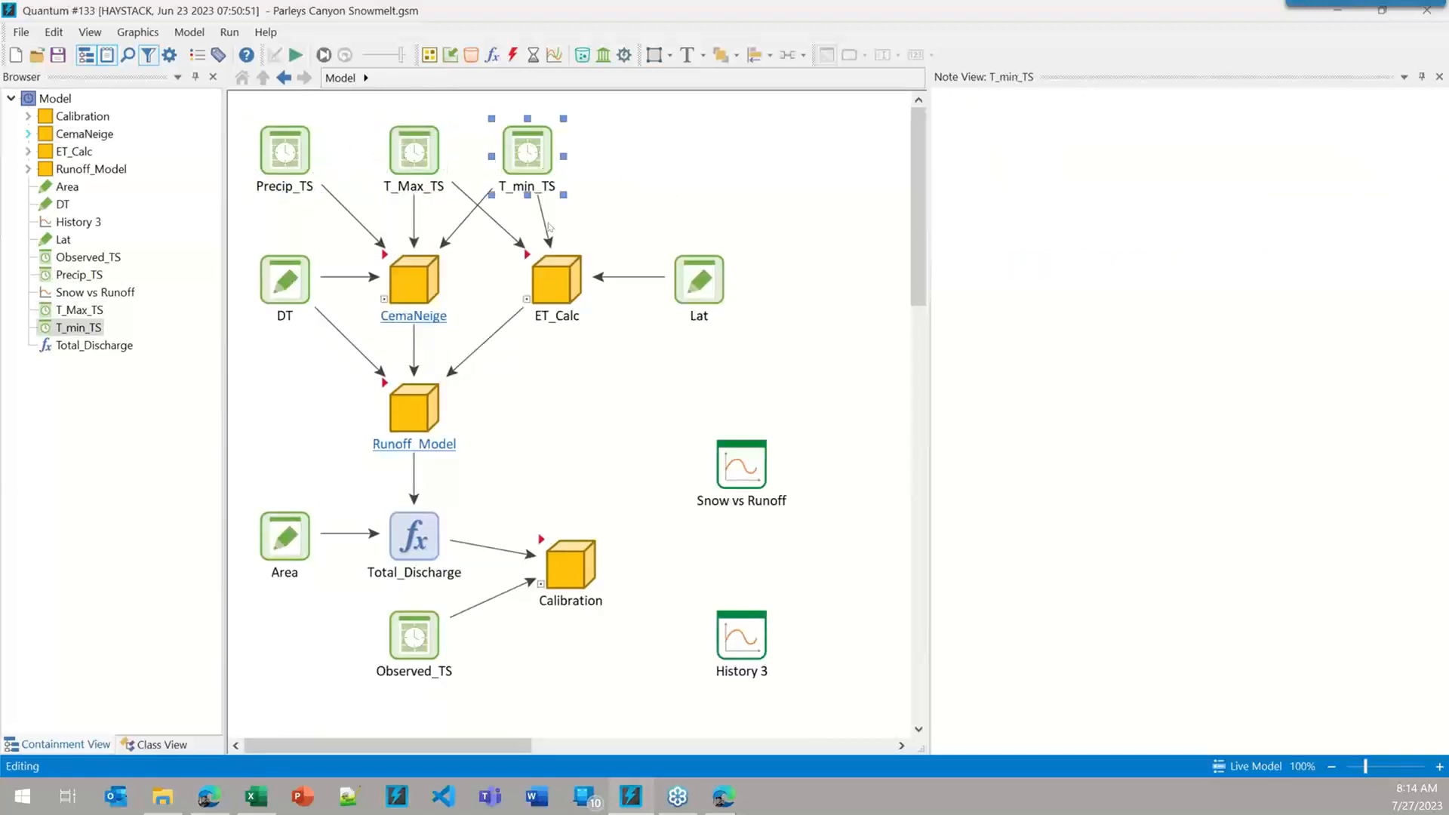
{"action": "double_click", "coordinate": [443, 298]}
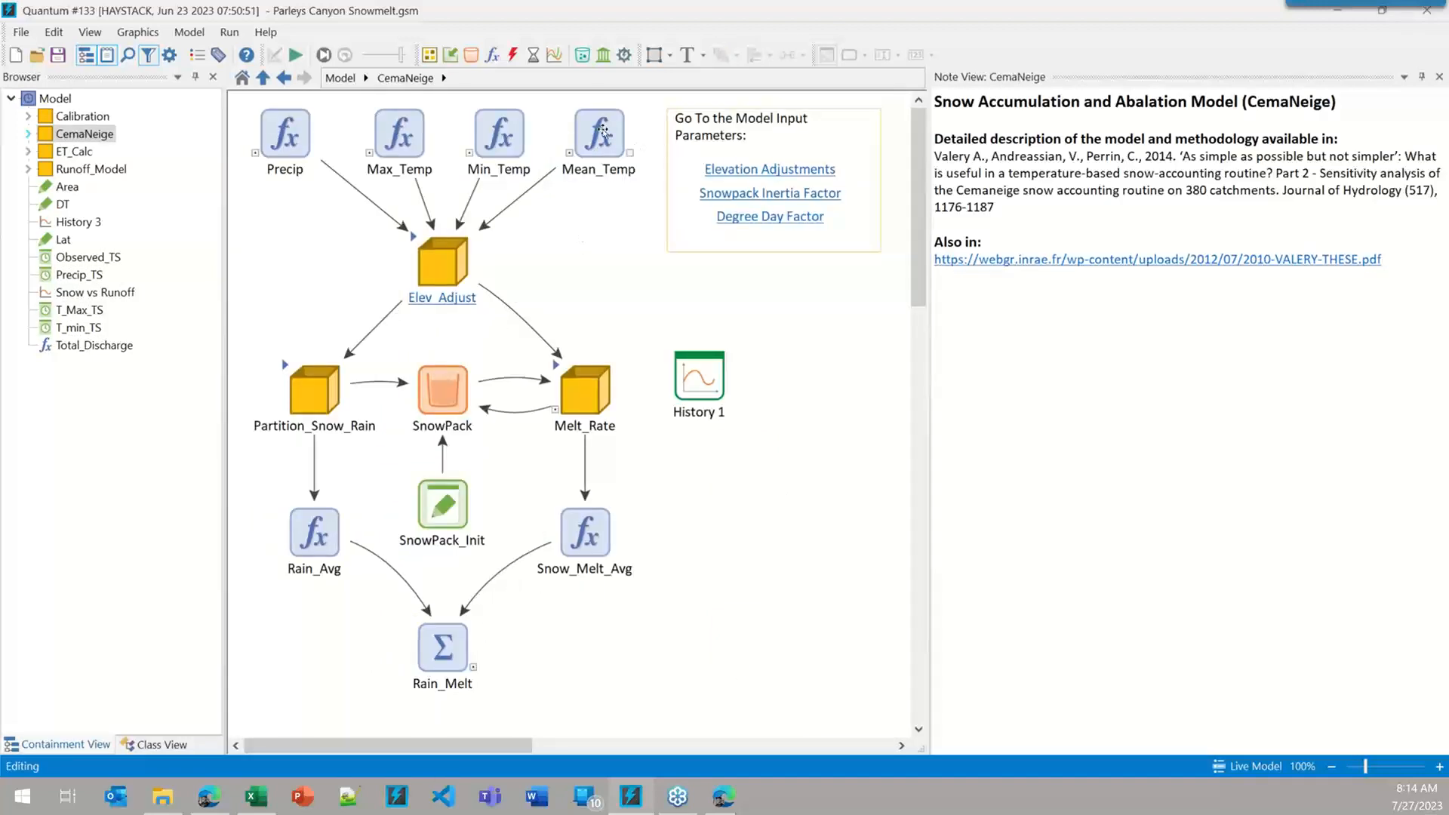
{"action": "mouse_move", "coordinate": [612, 133]}
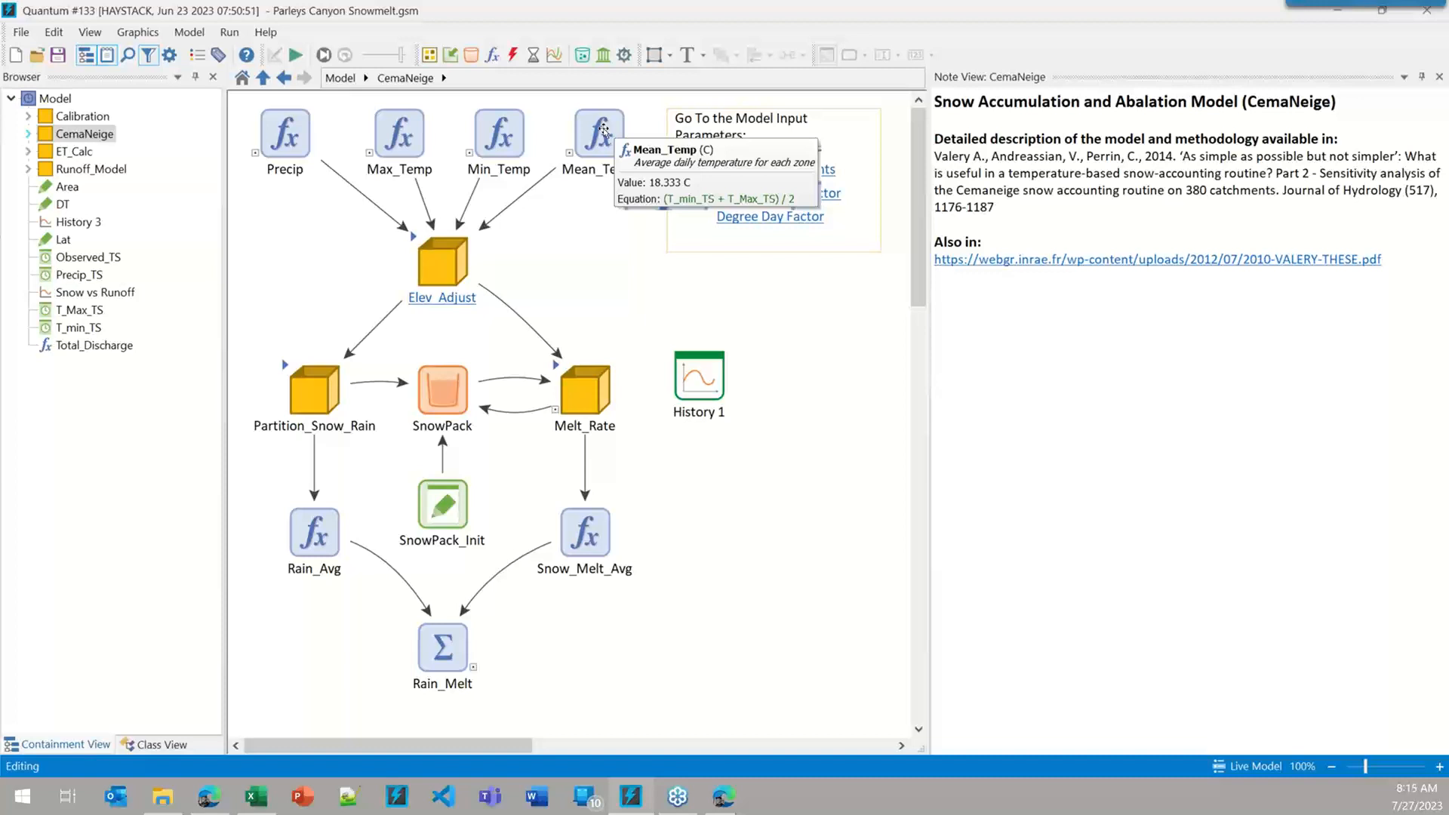
- Return to the top level to point out the T_Max_TS and T_min_TS inputs, and reopen the CemaNeige container
{"action": "left_click", "coordinate": [340, 80]}
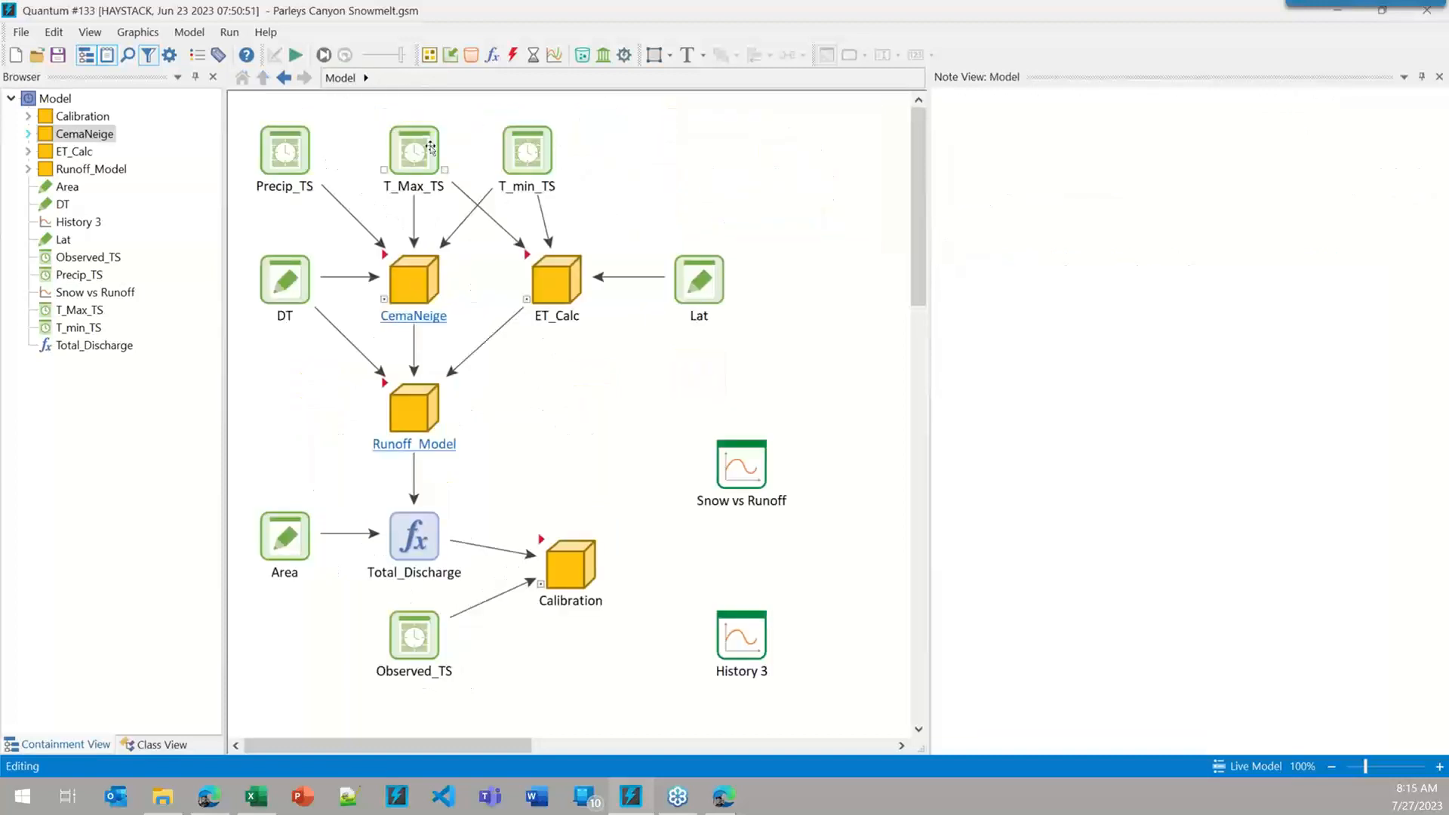
{"action": "left_click", "coordinate": [521, 140]}
{"action": "left_click", "coordinate": [447, 149]}
{"action": "left_click", "coordinate": [521, 140]}
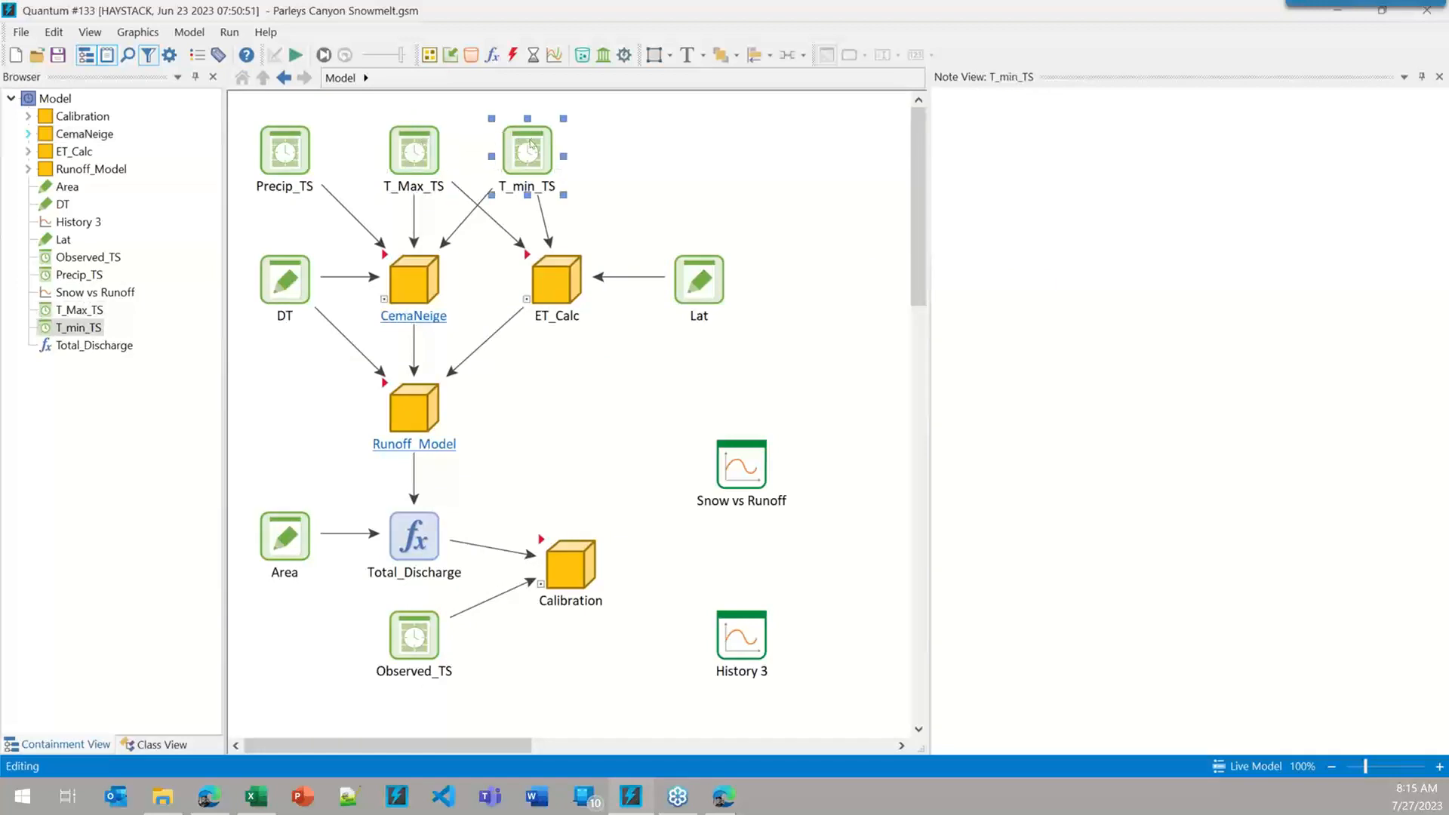
{"action": "left_click", "coordinate": [535, 179]}
{"action": "double_click", "coordinate": [411, 279]}
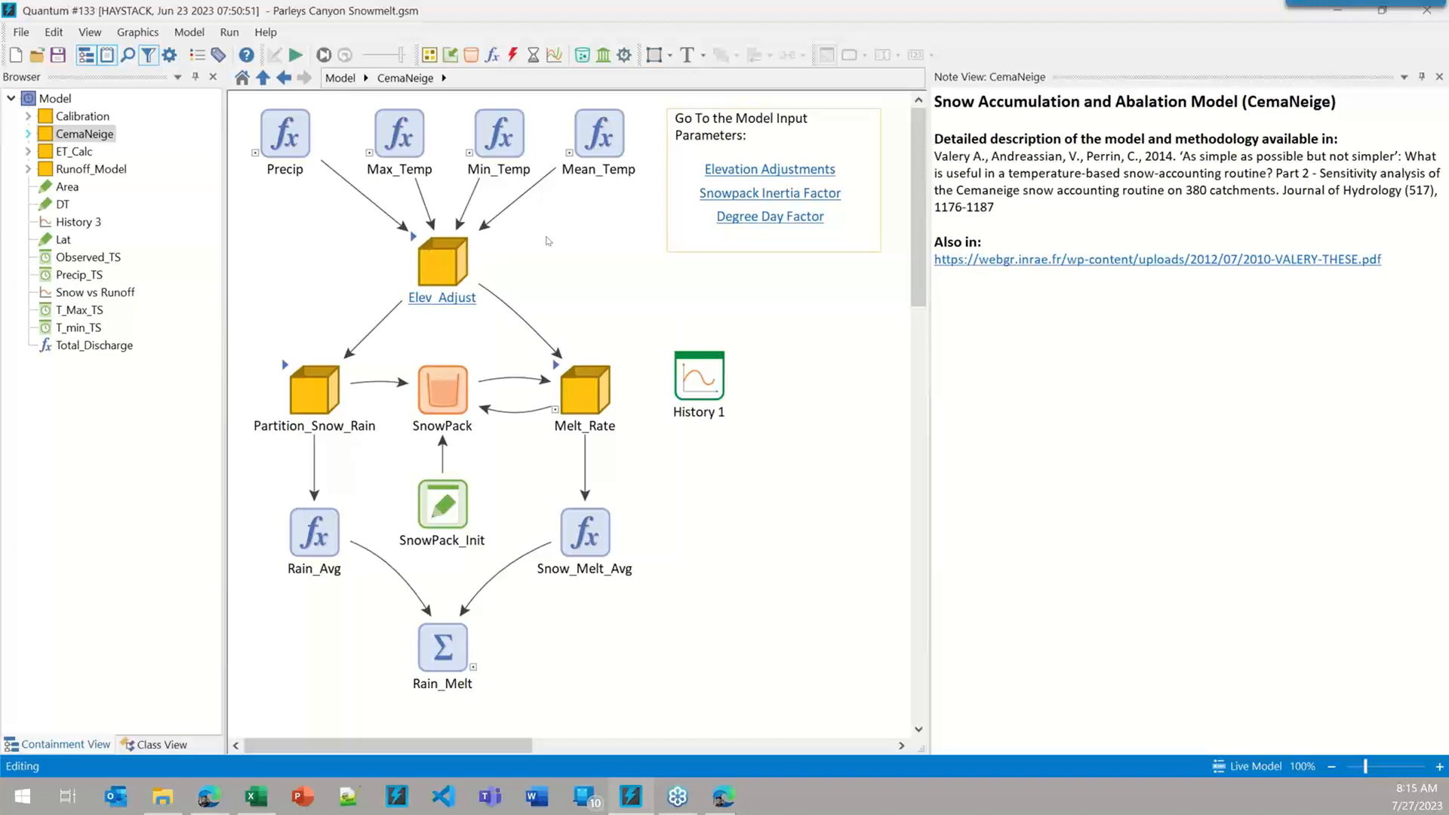
- Open the Elev_Adjust container and display the vector of median zone altitudes in the Hypsometry data element
{"action": "double_click", "coordinate": [415, 248]}
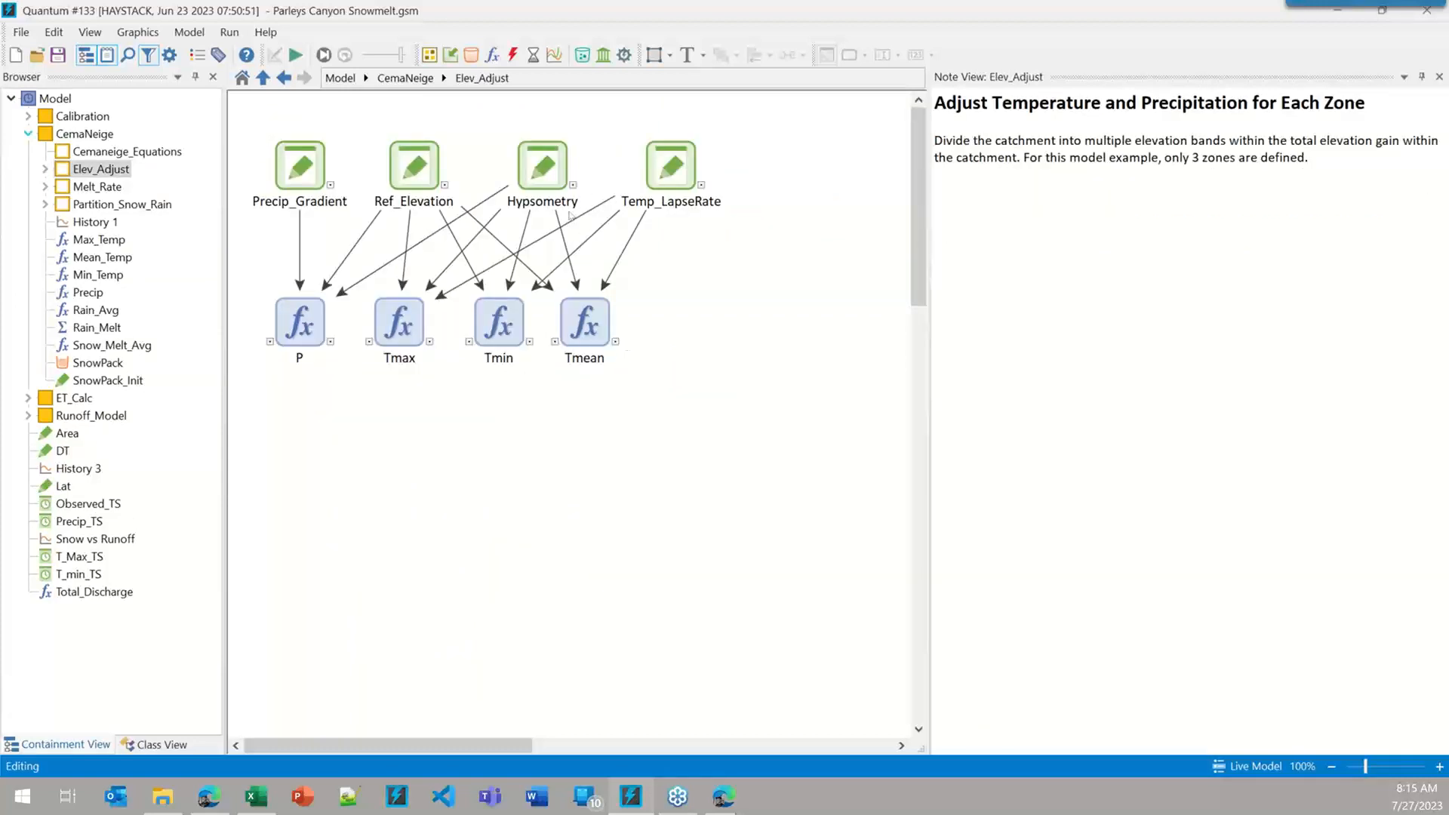
{"action": "mouse_move", "coordinate": [532, 168]}
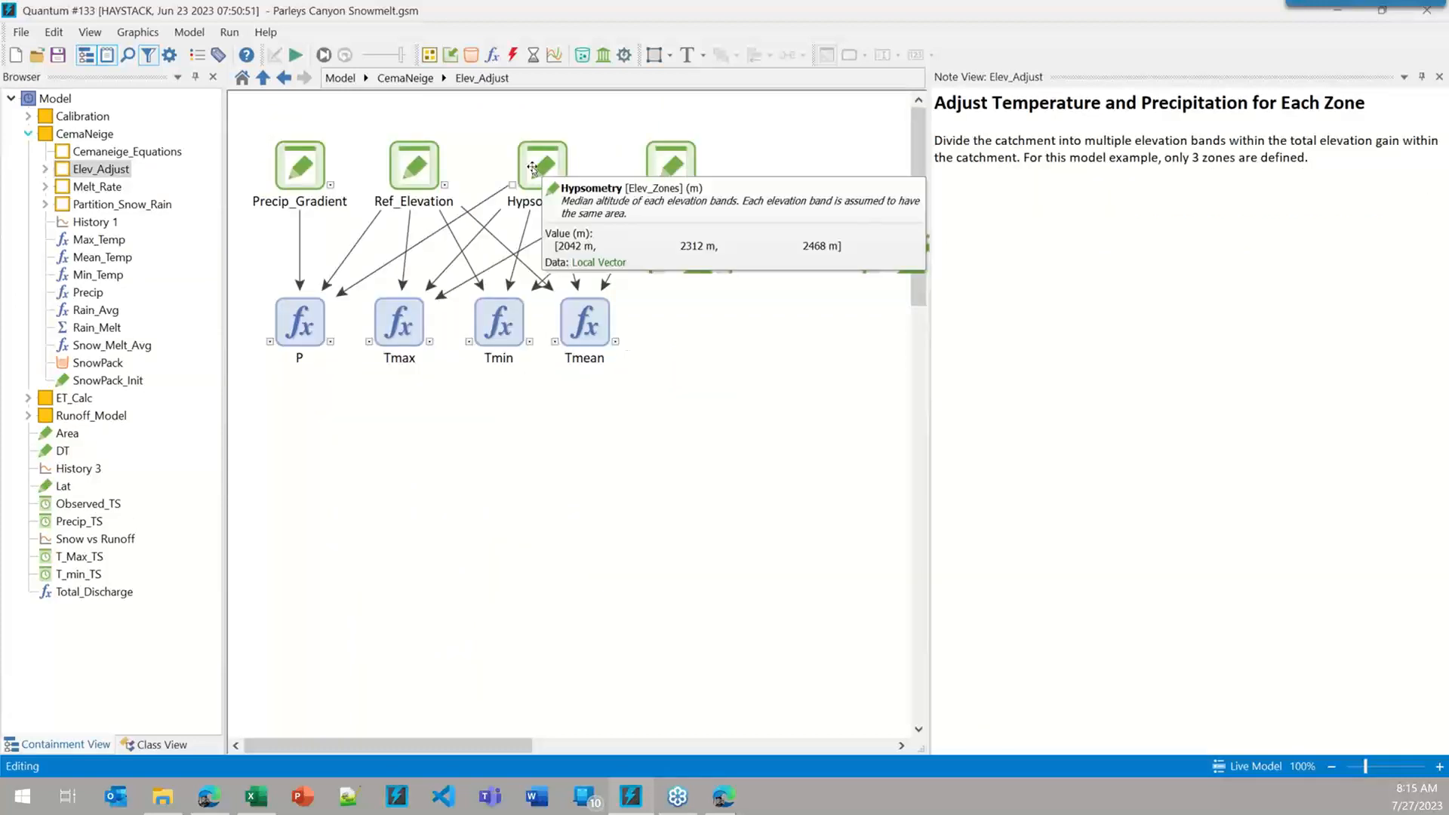
{"action": "left_click", "coordinate": [532, 167]}
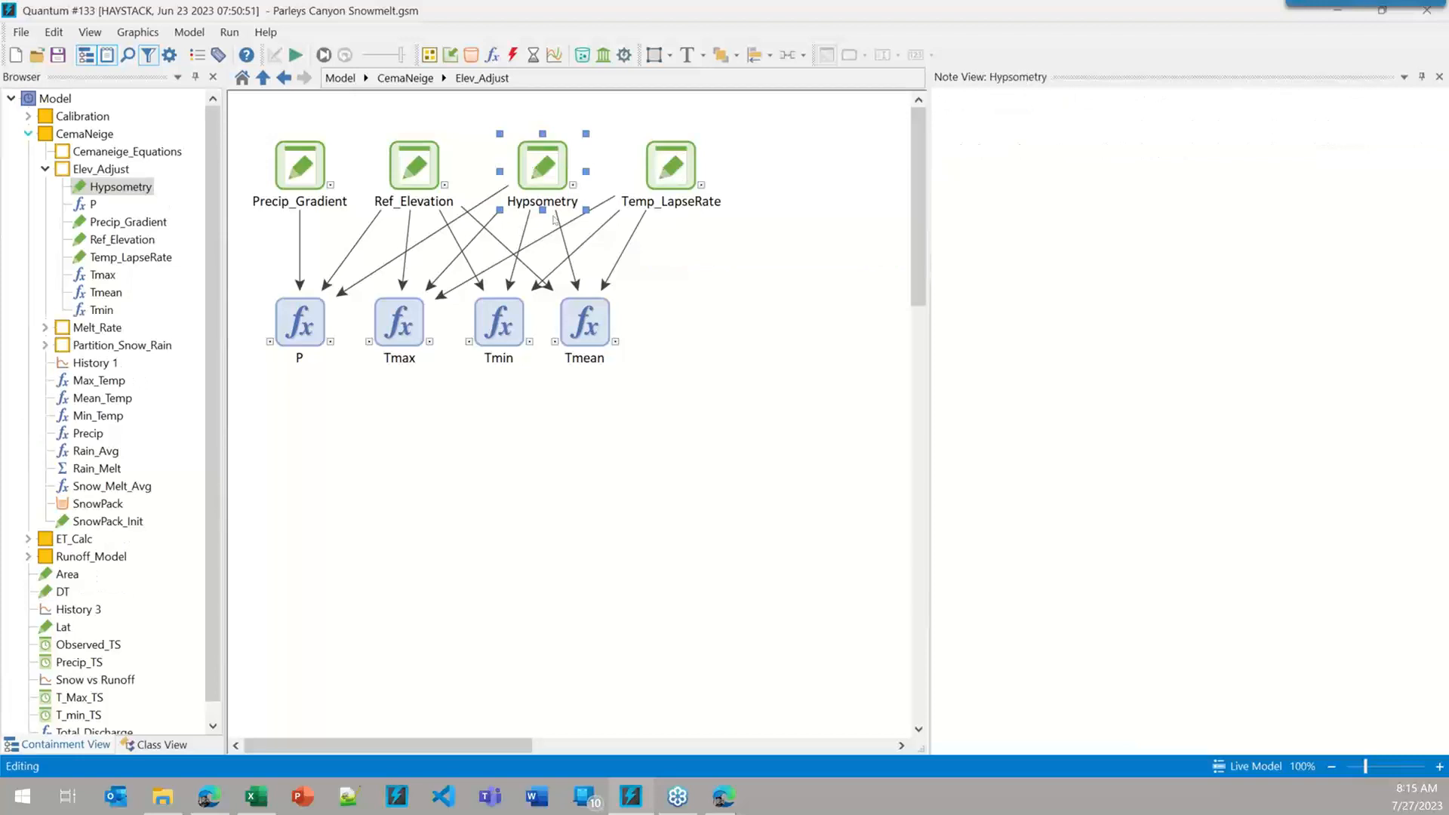
{"action": "double_click", "coordinate": [541, 163]}
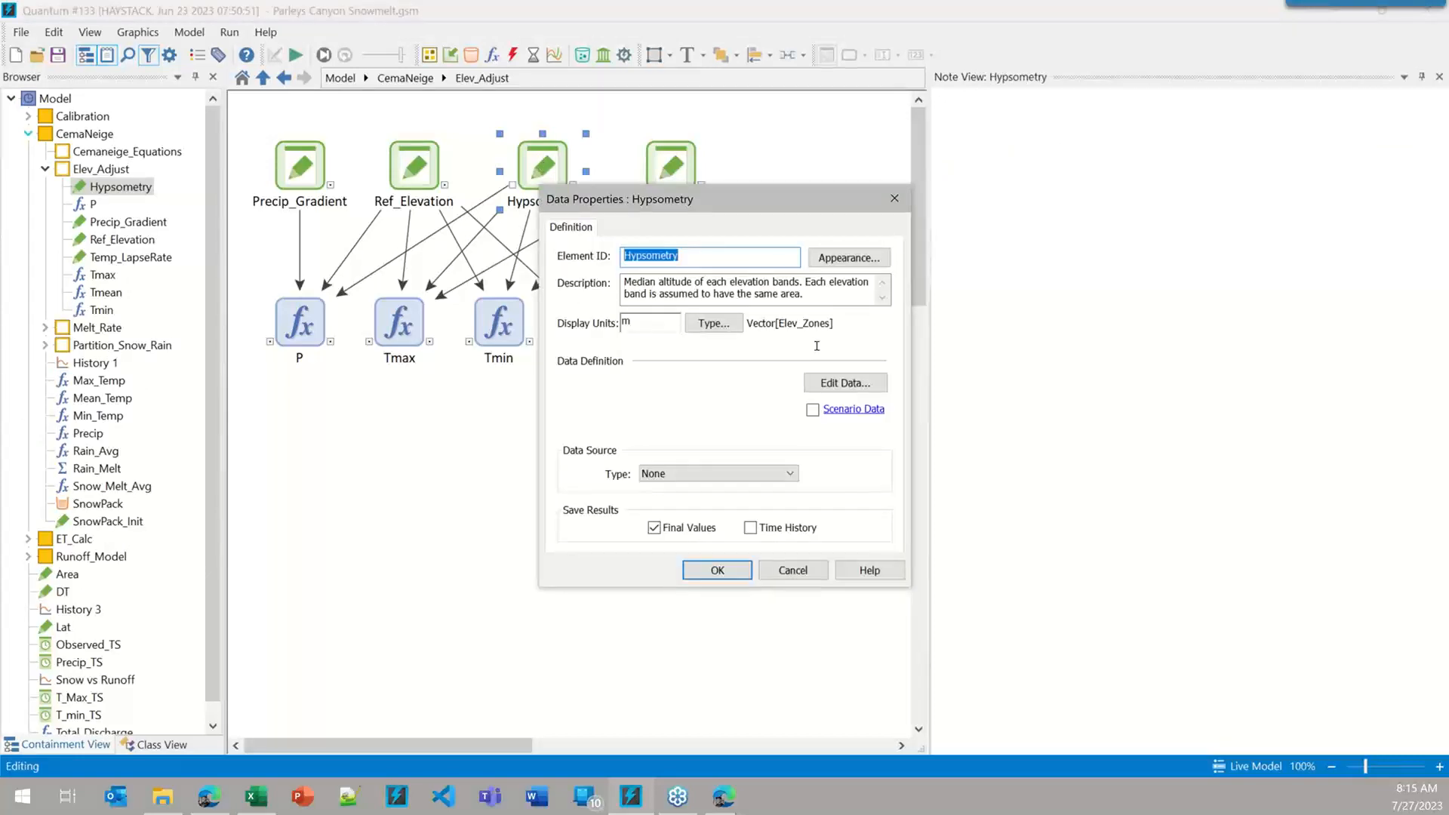
{"action": "left_click", "coordinate": [845, 383]}
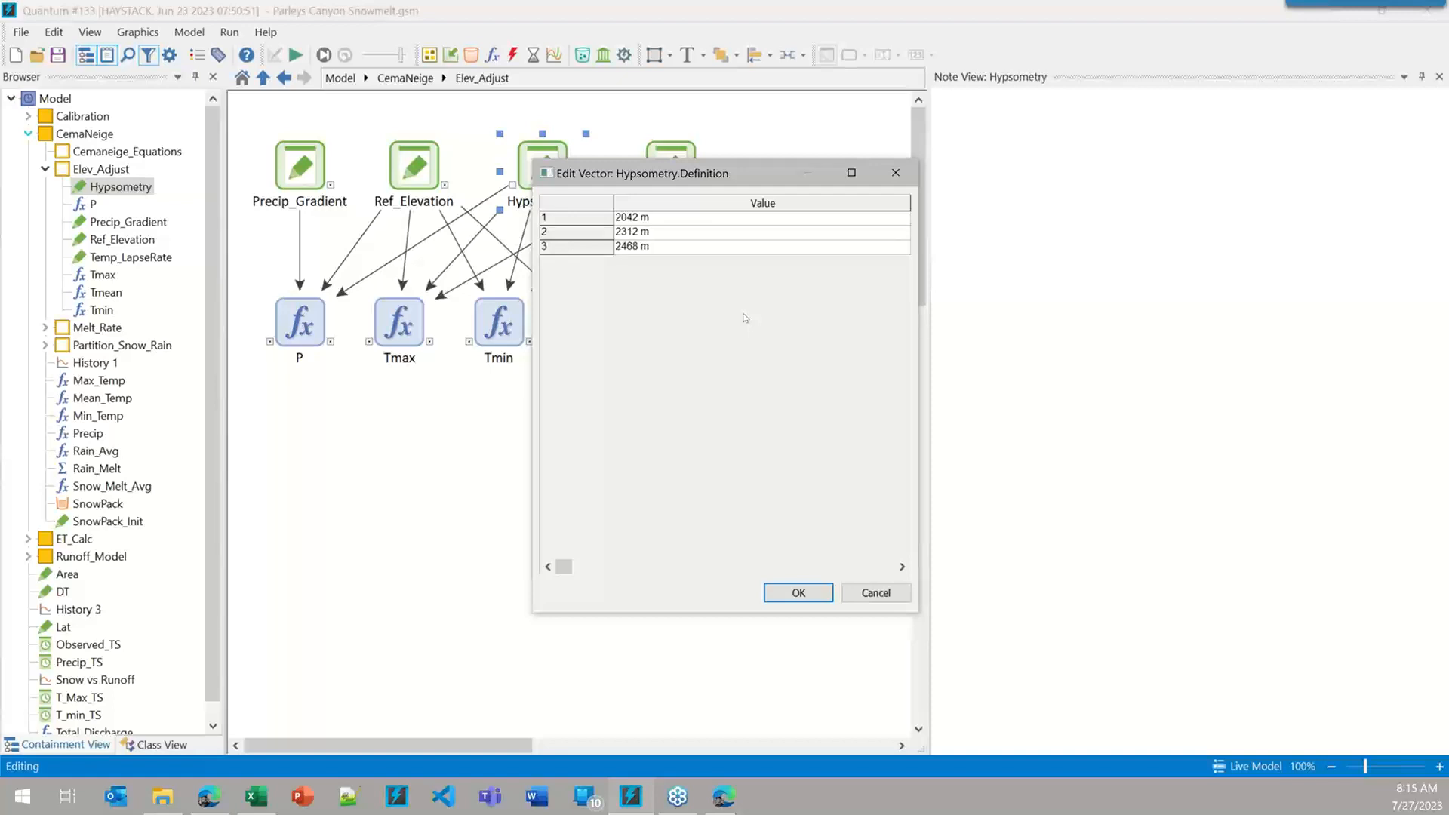
- Switch to the Parley's Canyon map in the browser and examine the Zone 4 boundary and the Zone 3 contour line up close
{"action": "left_click", "coordinate": [717, 806]}
{"action": "left_click", "coordinate": [778, 725]}
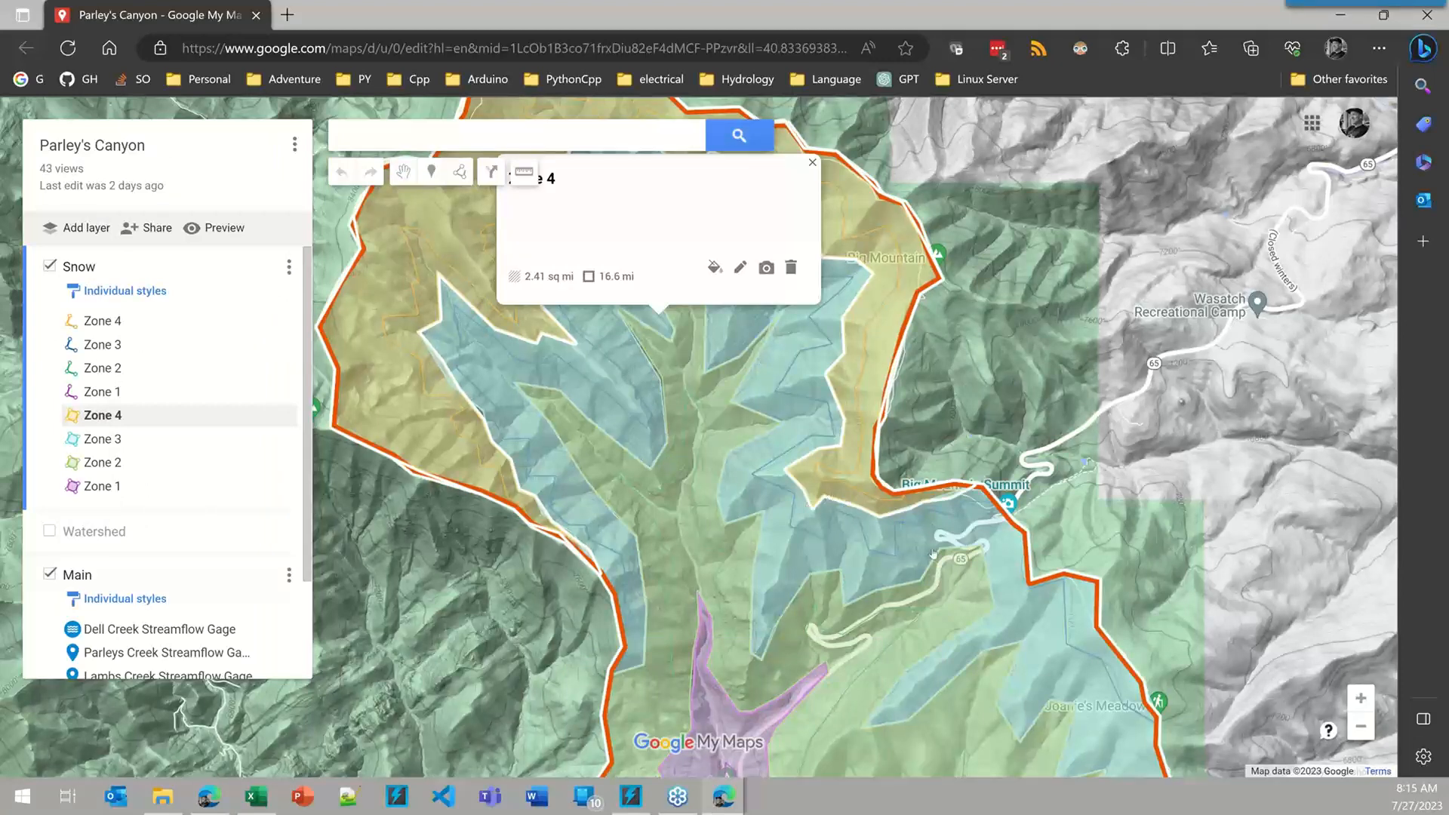
{"action": "scroll", "coordinate": [886, 542], "scroll_direction": "up", "scroll_amount": 5}
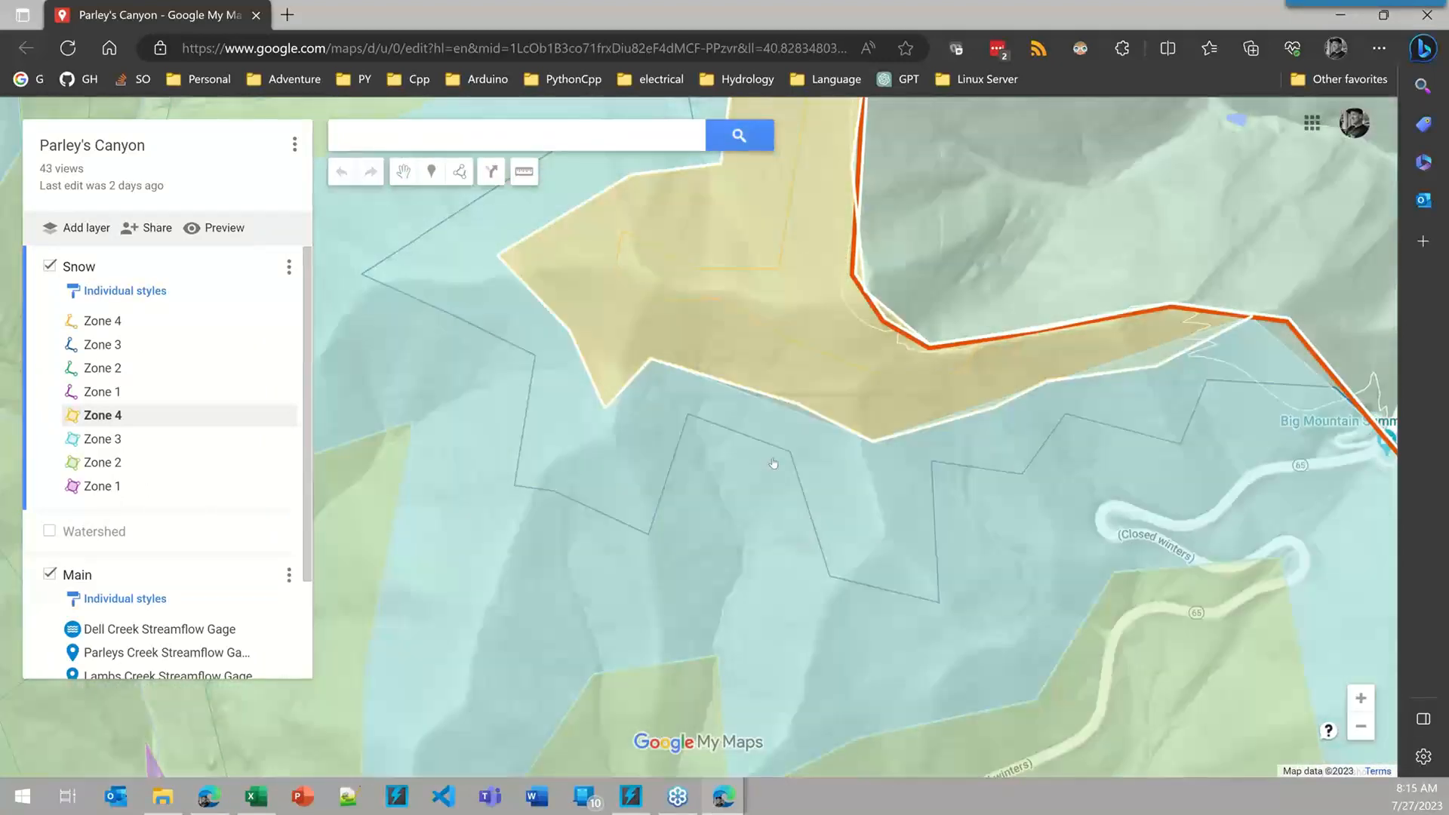
{"action": "scroll", "coordinate": [788, 453], "scroll_direction": "up", "scroll_amount": 2}
{"action": "scroll", "coordinate": [789, 453], "scroll_direction": "up", "scroll_amount": 2}
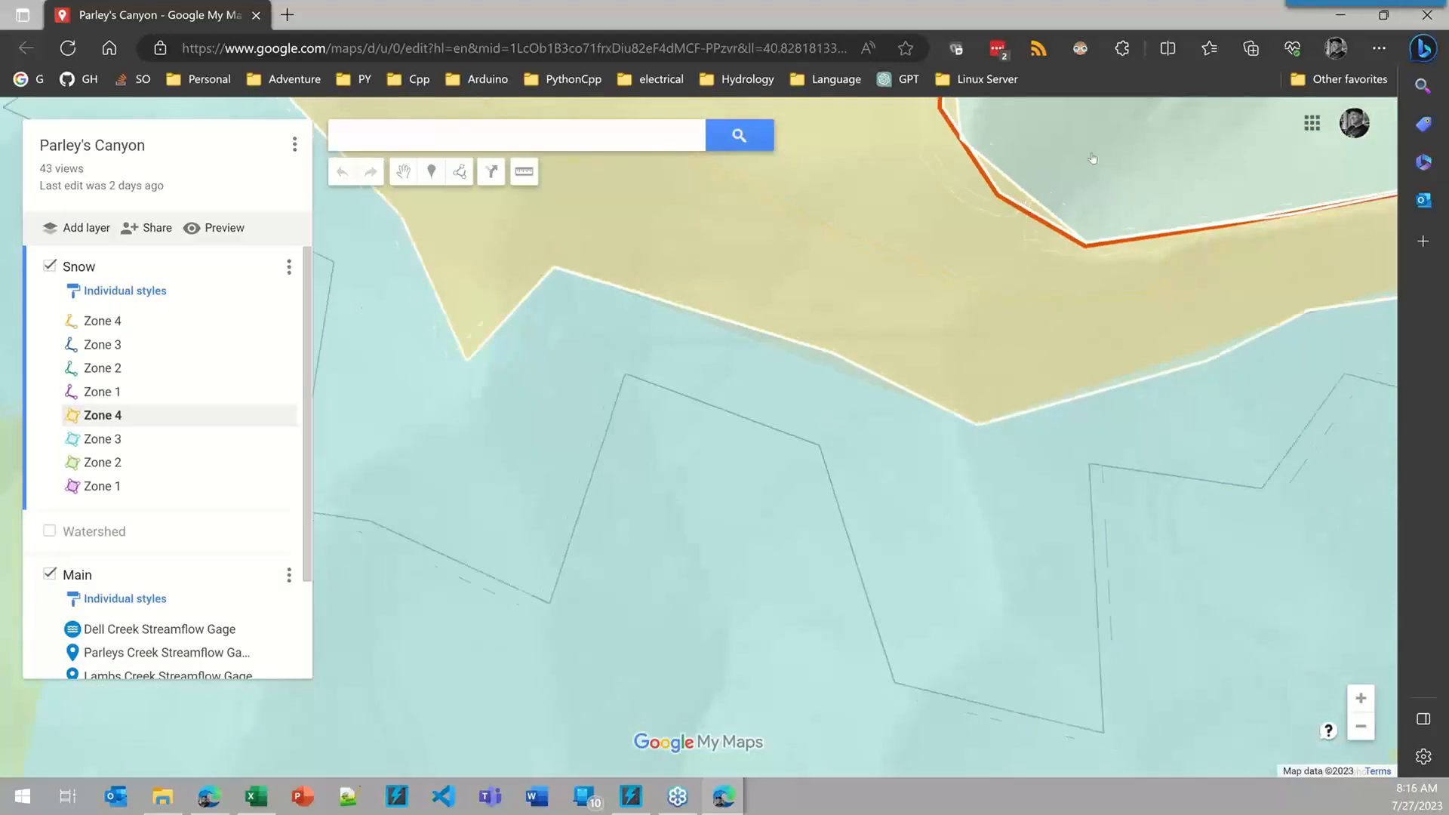
{"action": "scroll", "coordinate": [830, 421], "scroll_direction": "down", "scroll_amount": 1}
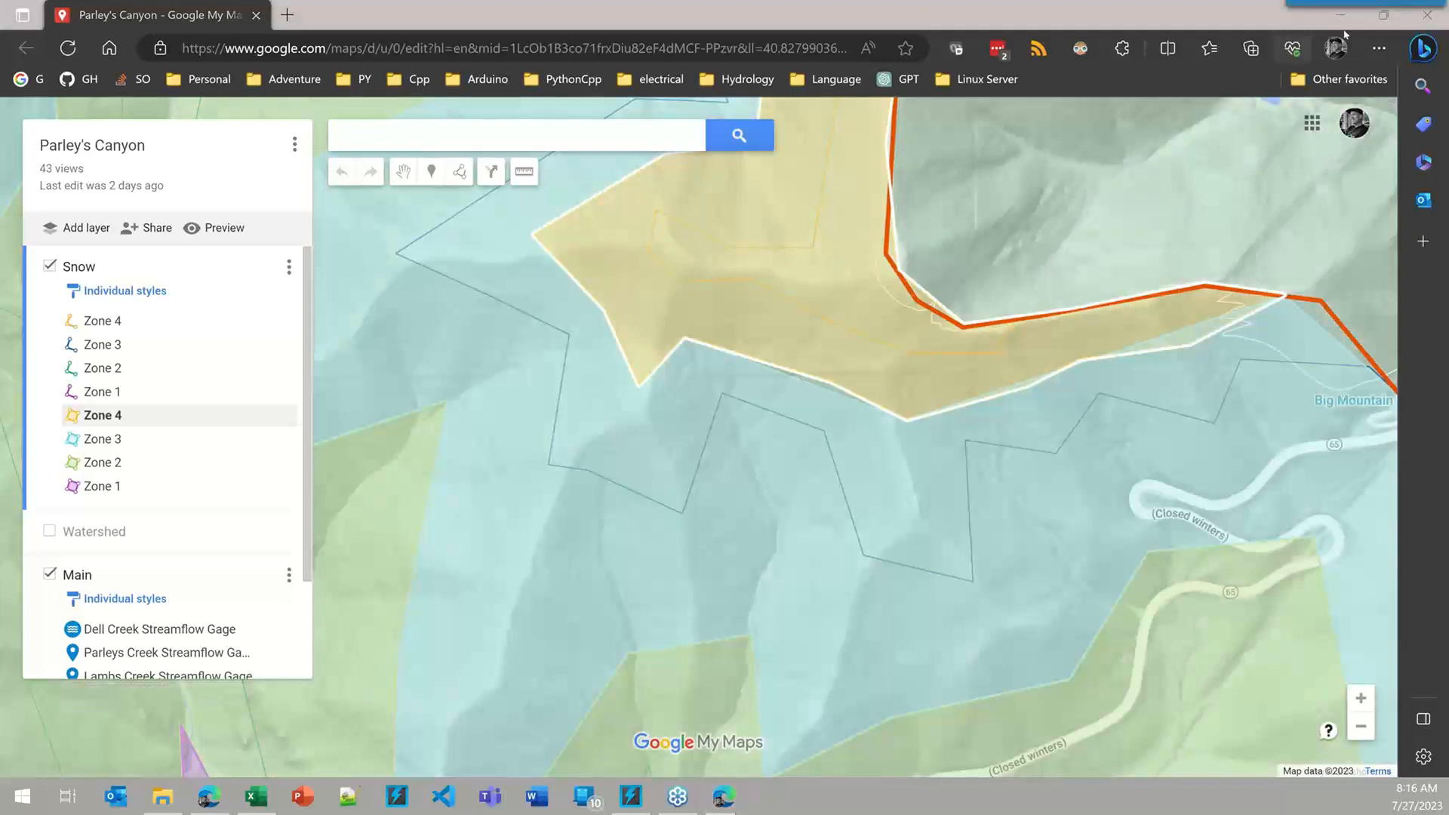
- Return to GoldSim, review the Hypsometry altitude vector, and accept and close its data and properties dialogs
{"action": "left_click", "coordinate": [1339, 15]}
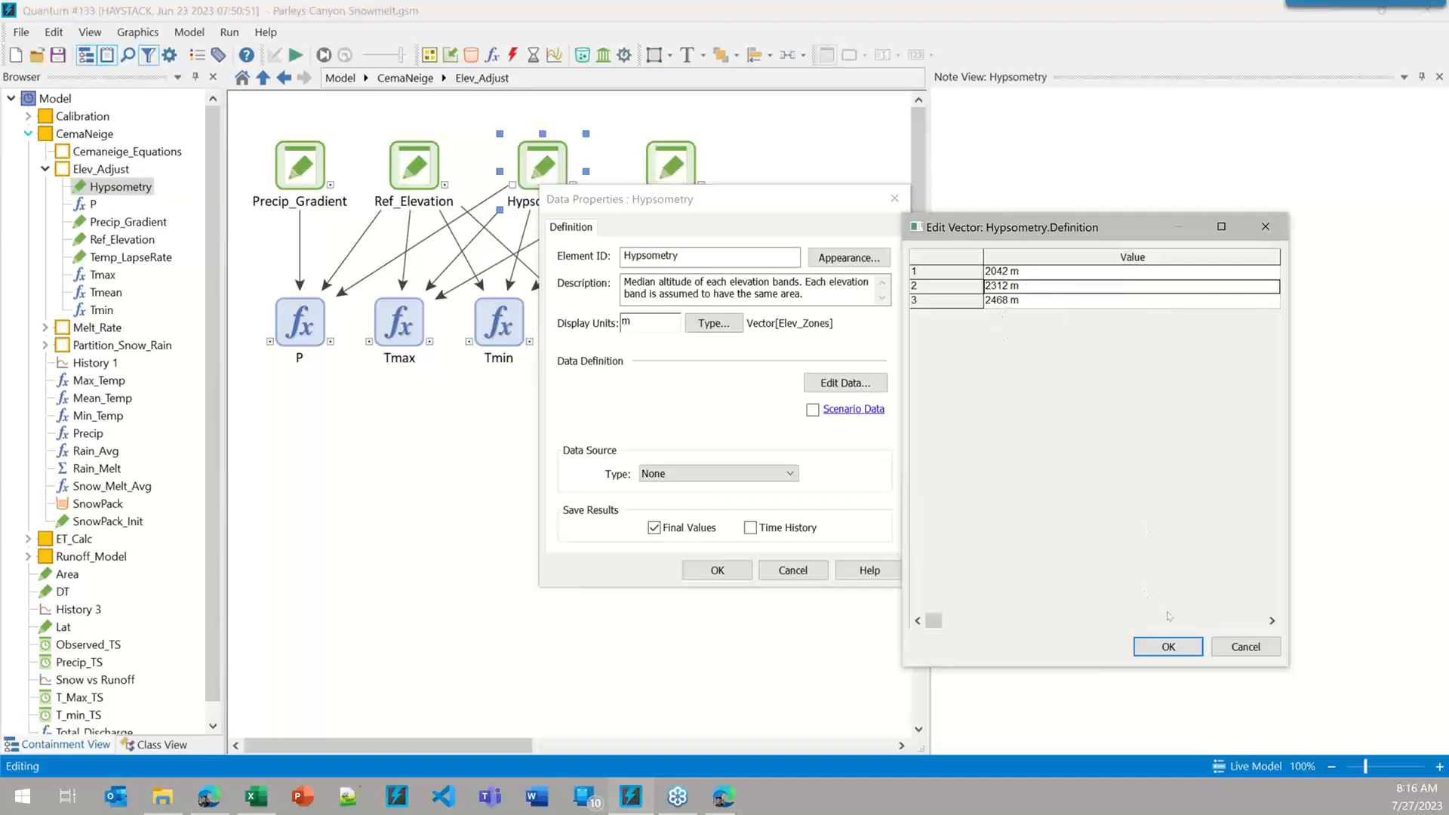
{"action": "left_click", "coordinate": [1161, 647]}
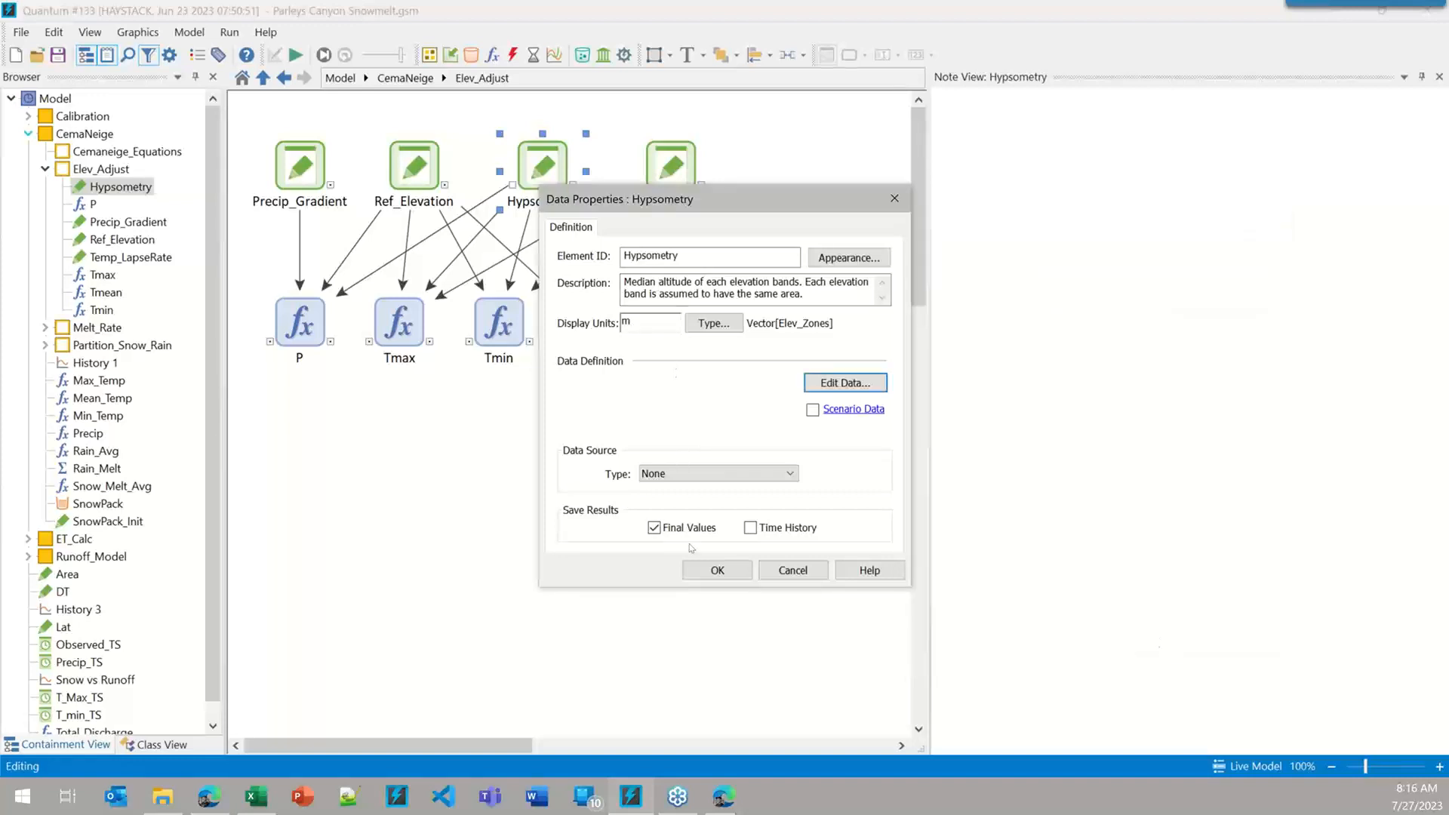
{"action": "left_click", "coordinate": [716, 572]}
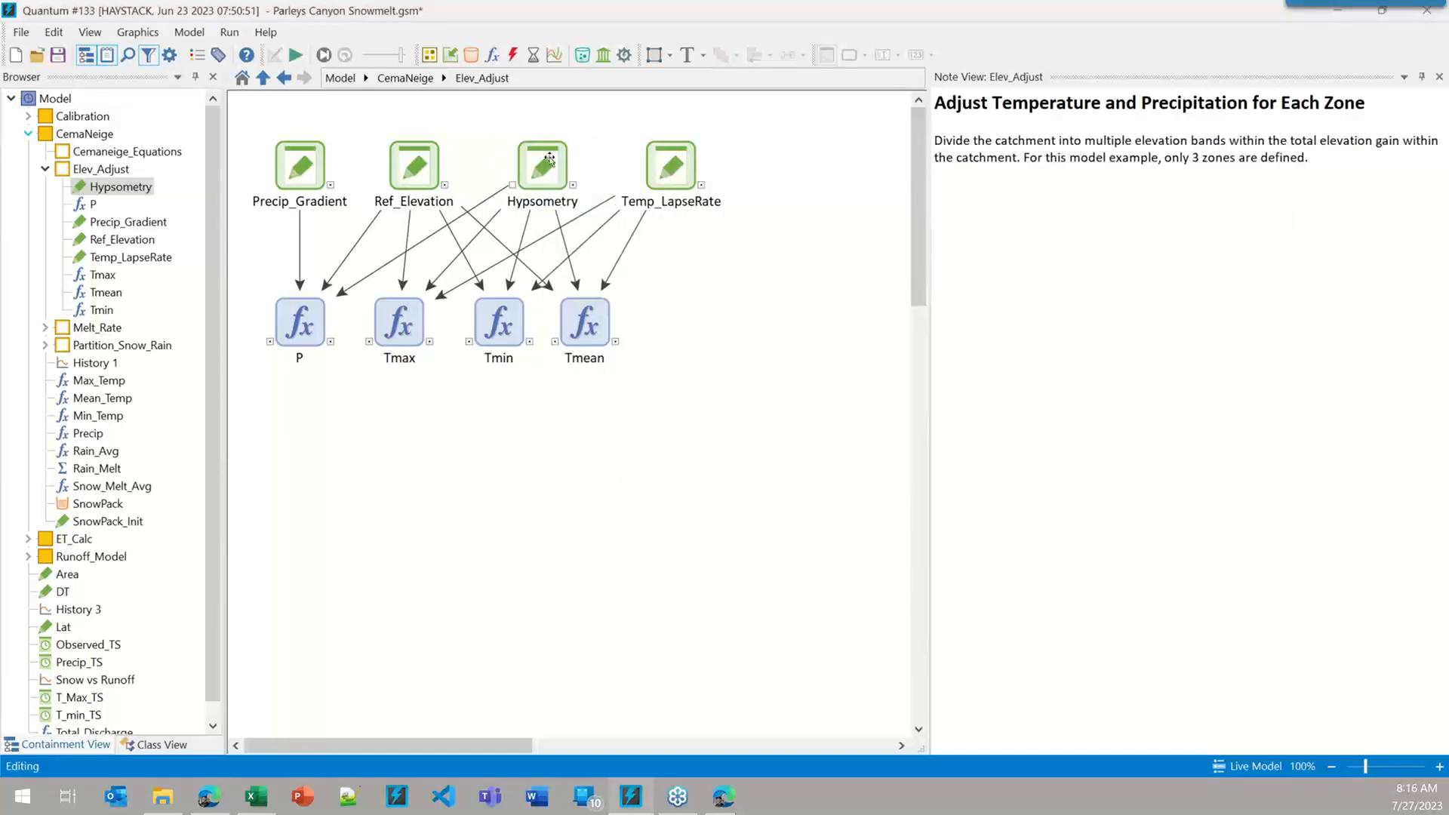
- Inspect the descriptions and values of the Hypsometry, Ref_Elevation and Temp_LapseRate elements in Elev_Adjust
{"action": "mouse_move", "coordinate": [548, 165]}
{"action": "mouse_move", "coordinate": [421, 168]}
{"action": "left_click", "coordinate": [415, 172]}
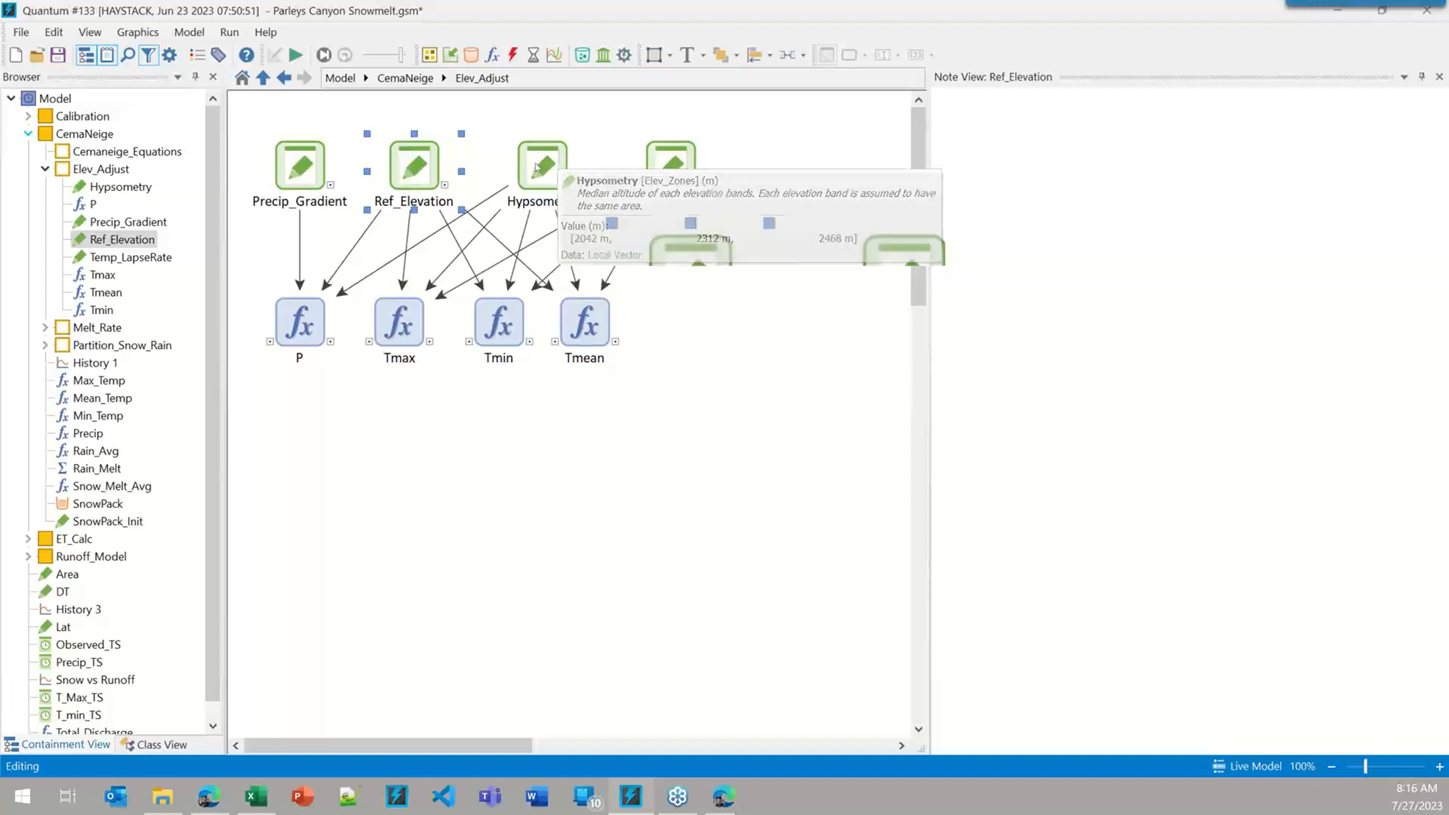
{"action": "mouse_move", "coordinate": [402, 163]}
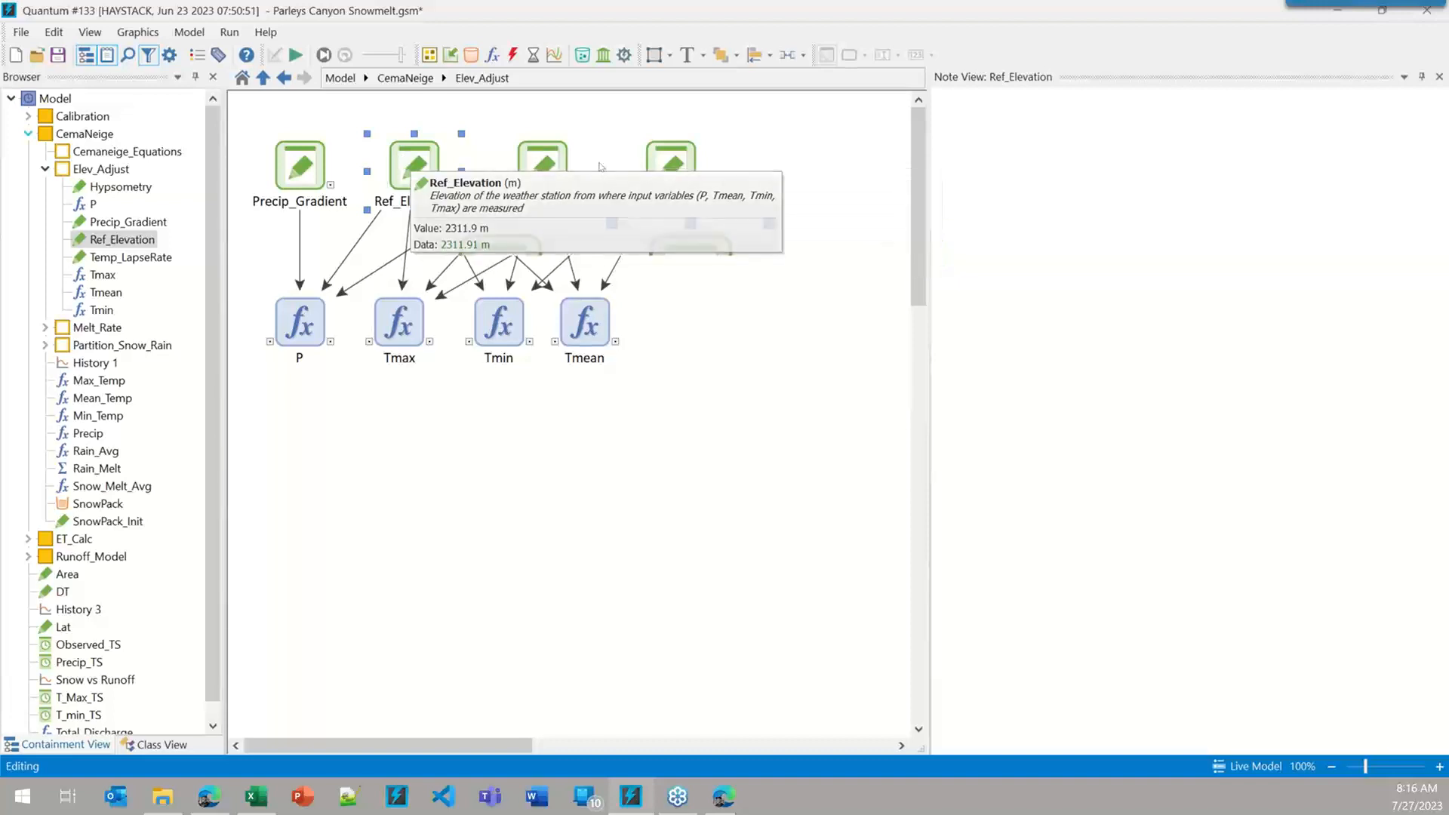
{"action": "left_click", "coordinate": [541, 162]}
{"action": "left_click", "coordinate": [414, 164]}
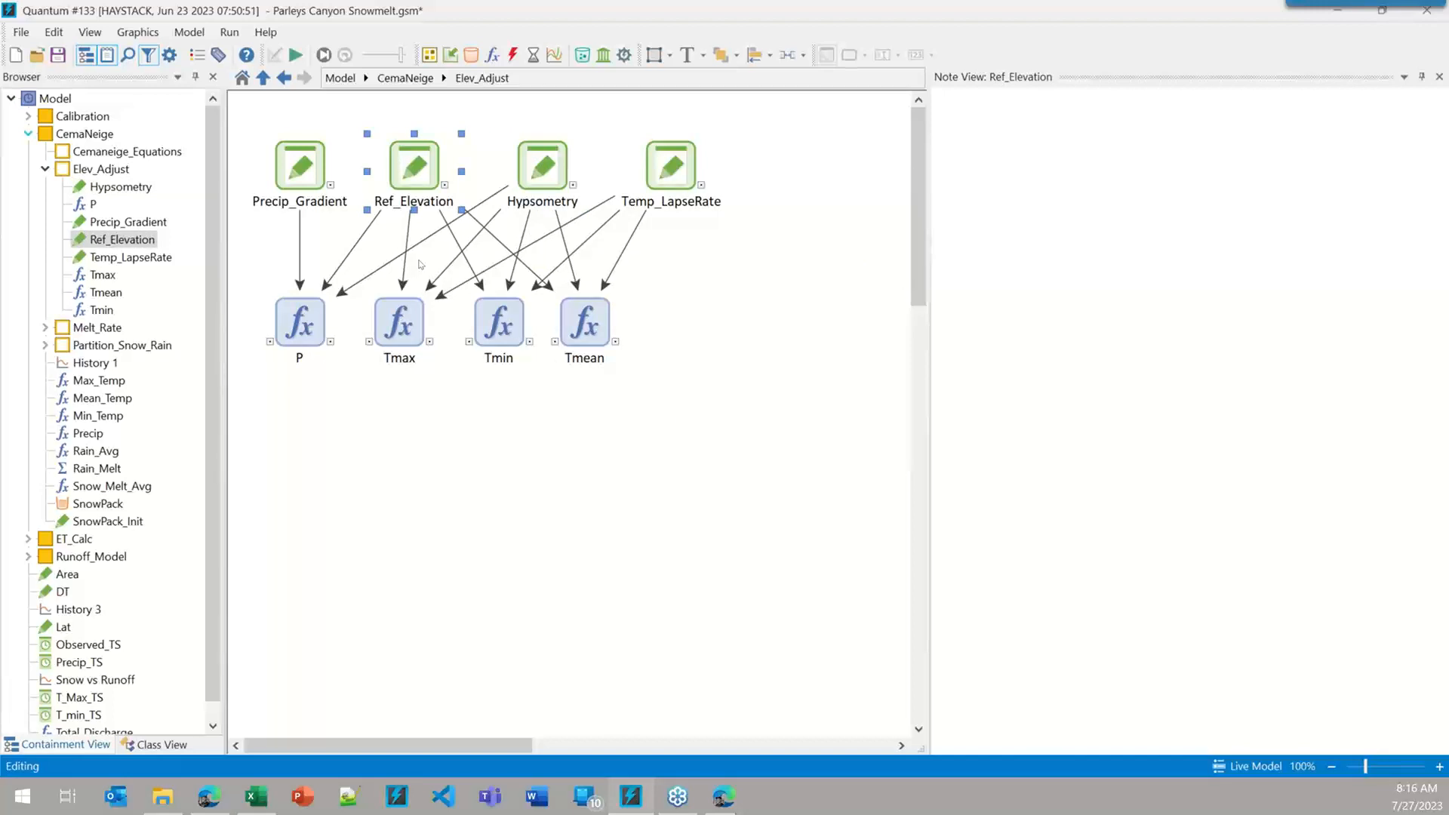
{"action": "mouse_move", "coordinate": [668, 167]}
- Go back to the CemaNeige container and open Partition_Snow_Rain to point out its P_Rain and P_Snow elements
{"action": "left_click", "coordinate": [420, 78]}
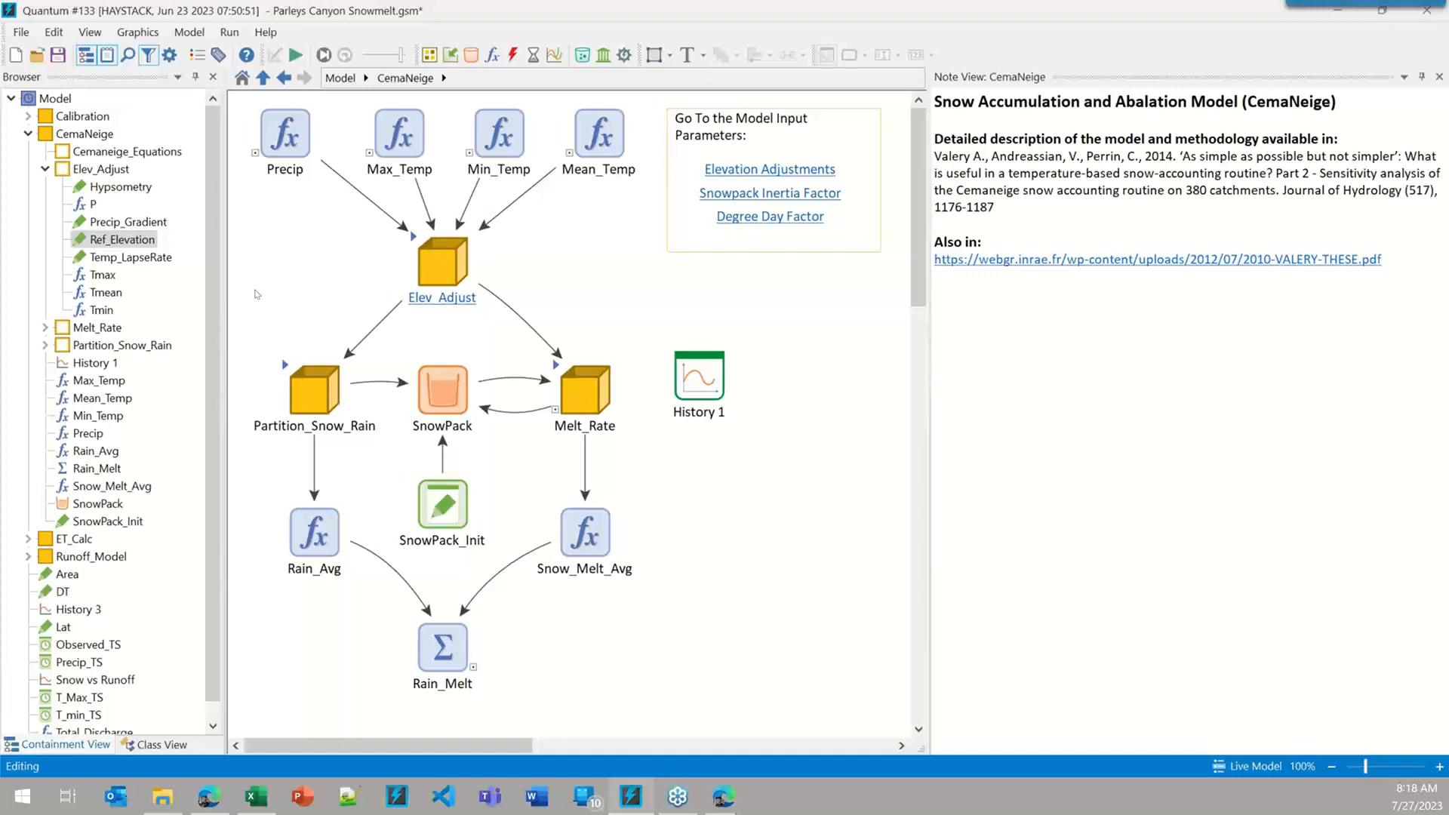
{"action": "left_click", "coordinate": [286, 366]}
{"action": "double_click", "coordinate": [286, 366]}
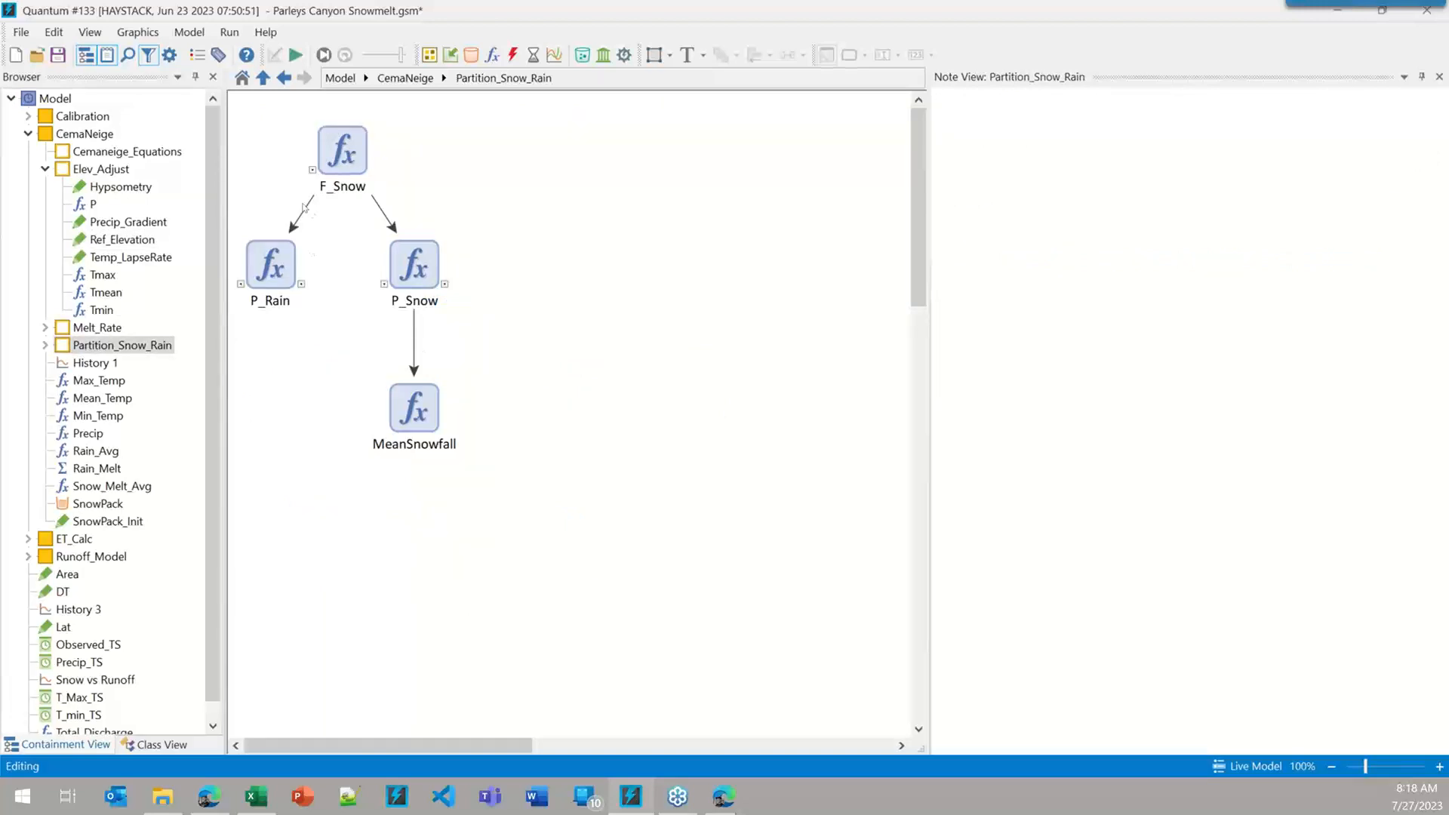
{"action": "left_click", "coordinate": [257, 266]}
{"action": "left_click", "coordinate": [420, 263]}
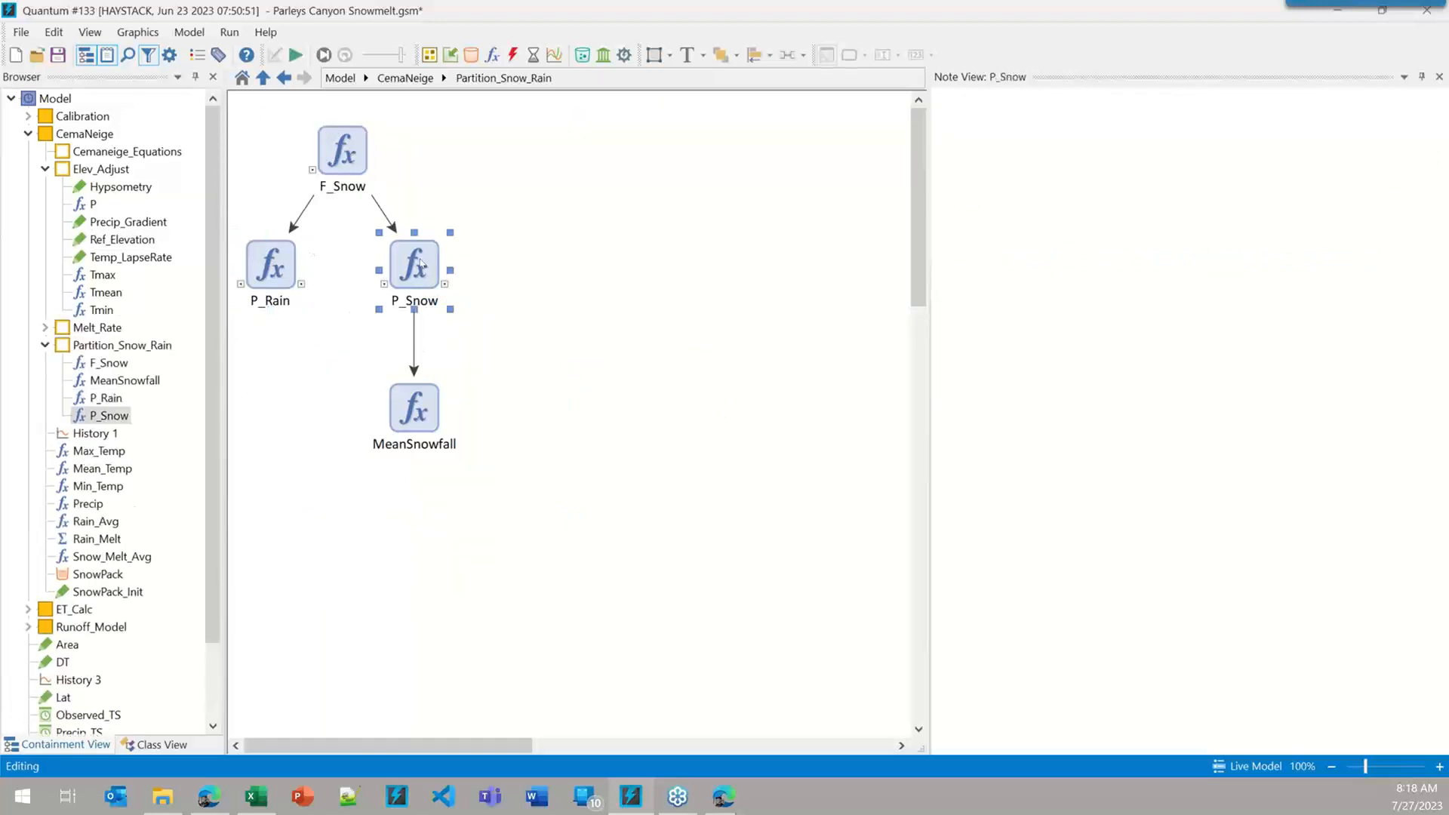
- Review the F_Snow expression in Partition_Snow_Rain, highlighting its Hypsometry[row] < 1500m condition, and accept the properties dialog
{"action": "left_click", "coordinate": [562, 314]}
{"action": "mouse_move", "coordinate": [351, 189]}
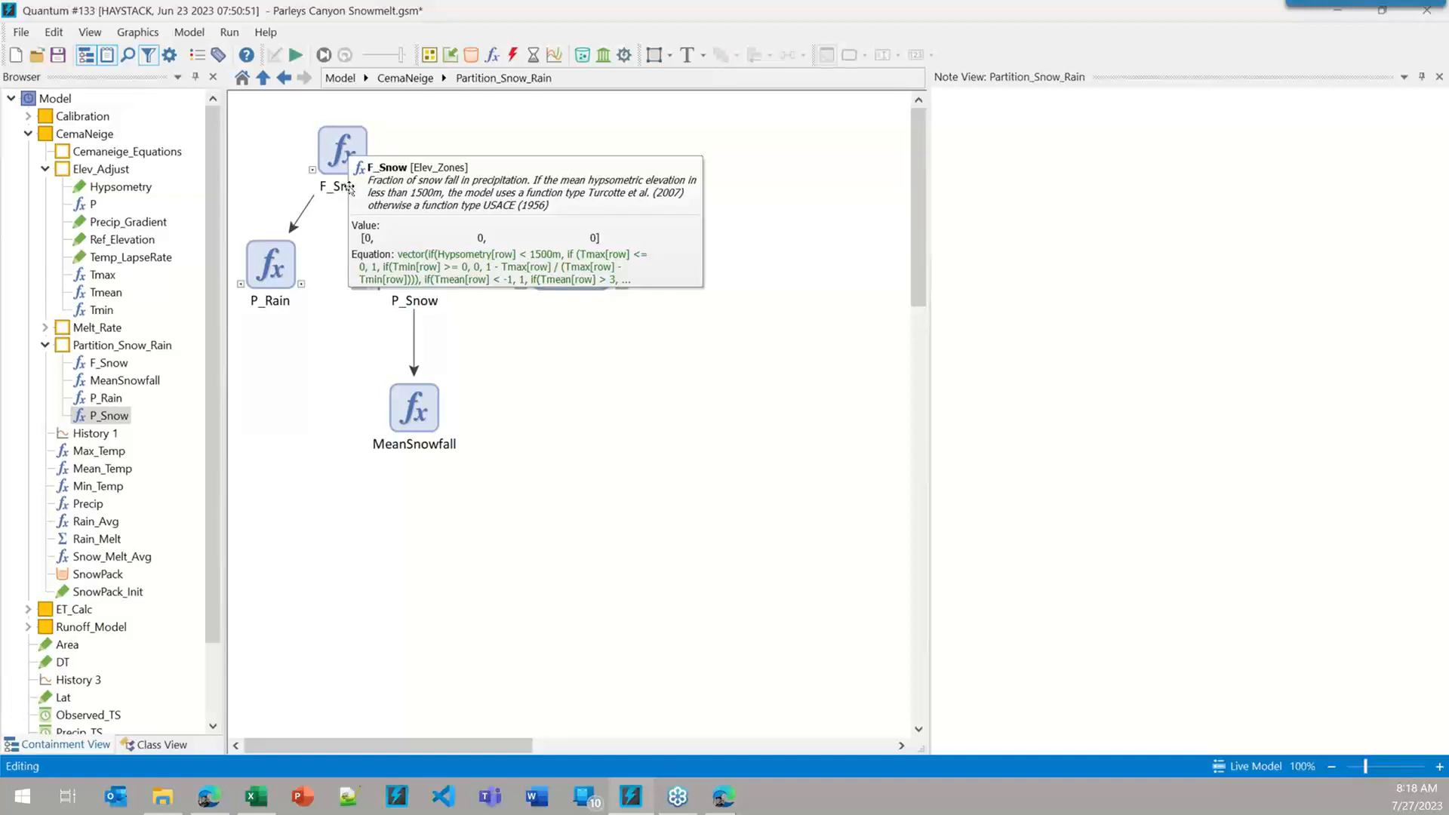
{"action": "double_click", "coordinate": [350, 189]}
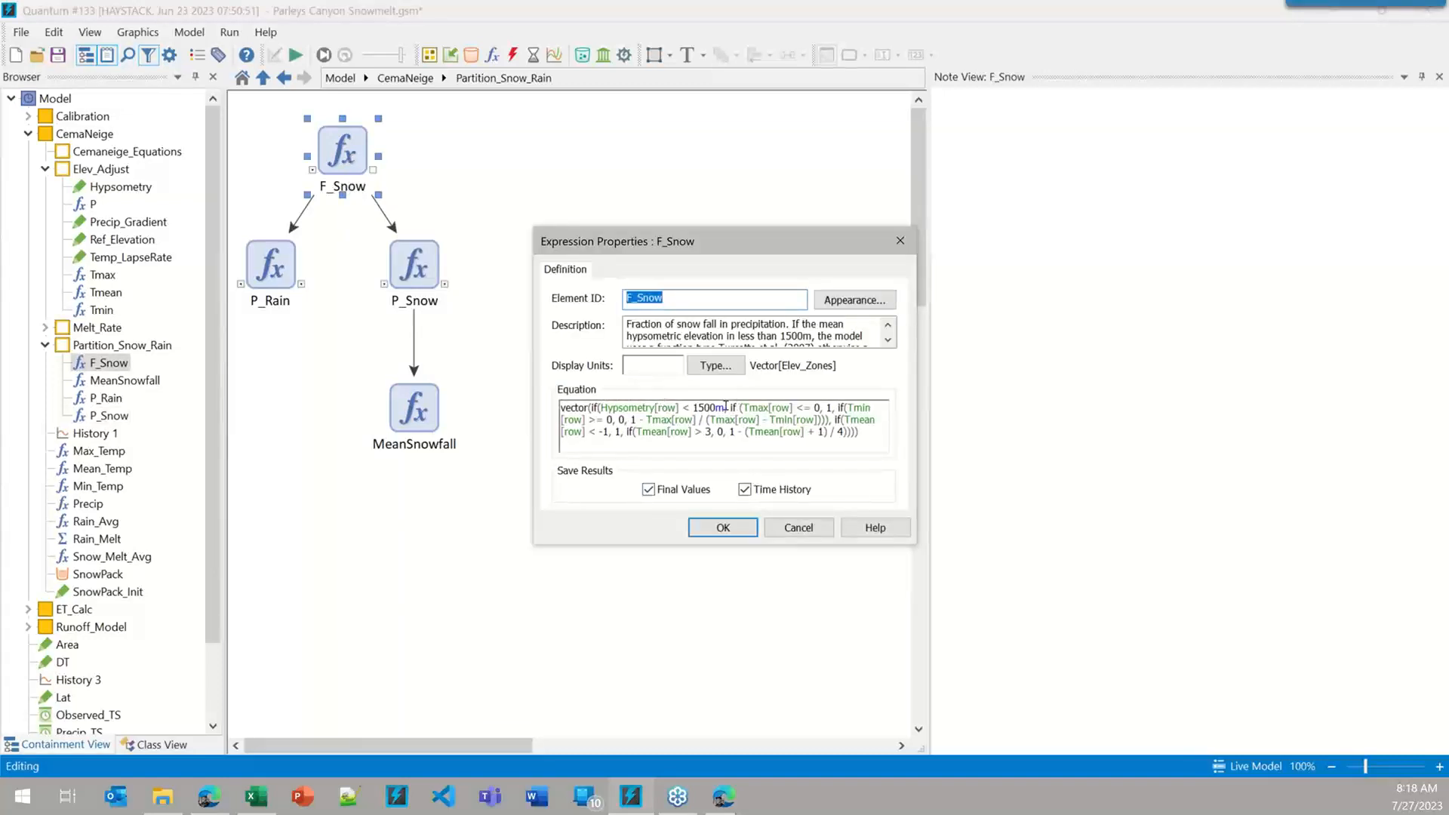
{"action": "left_click_drag", "start_coordinate": [725, 408], "coordinate": [598, 410]}
{"action": "left_click", "coordinate": [570, 444]}
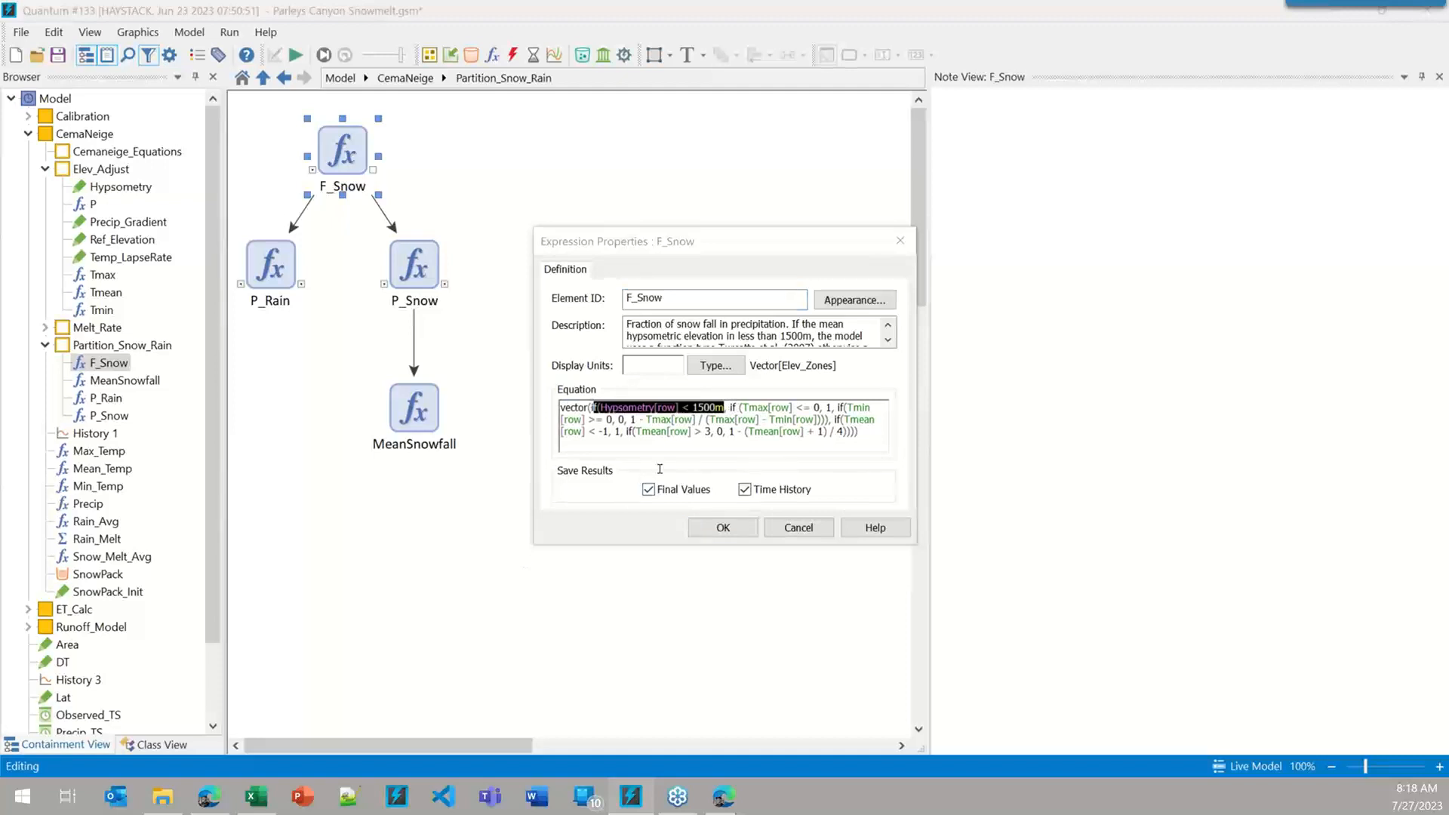
{"action": "left_click", "coordinate": [679, 408]}
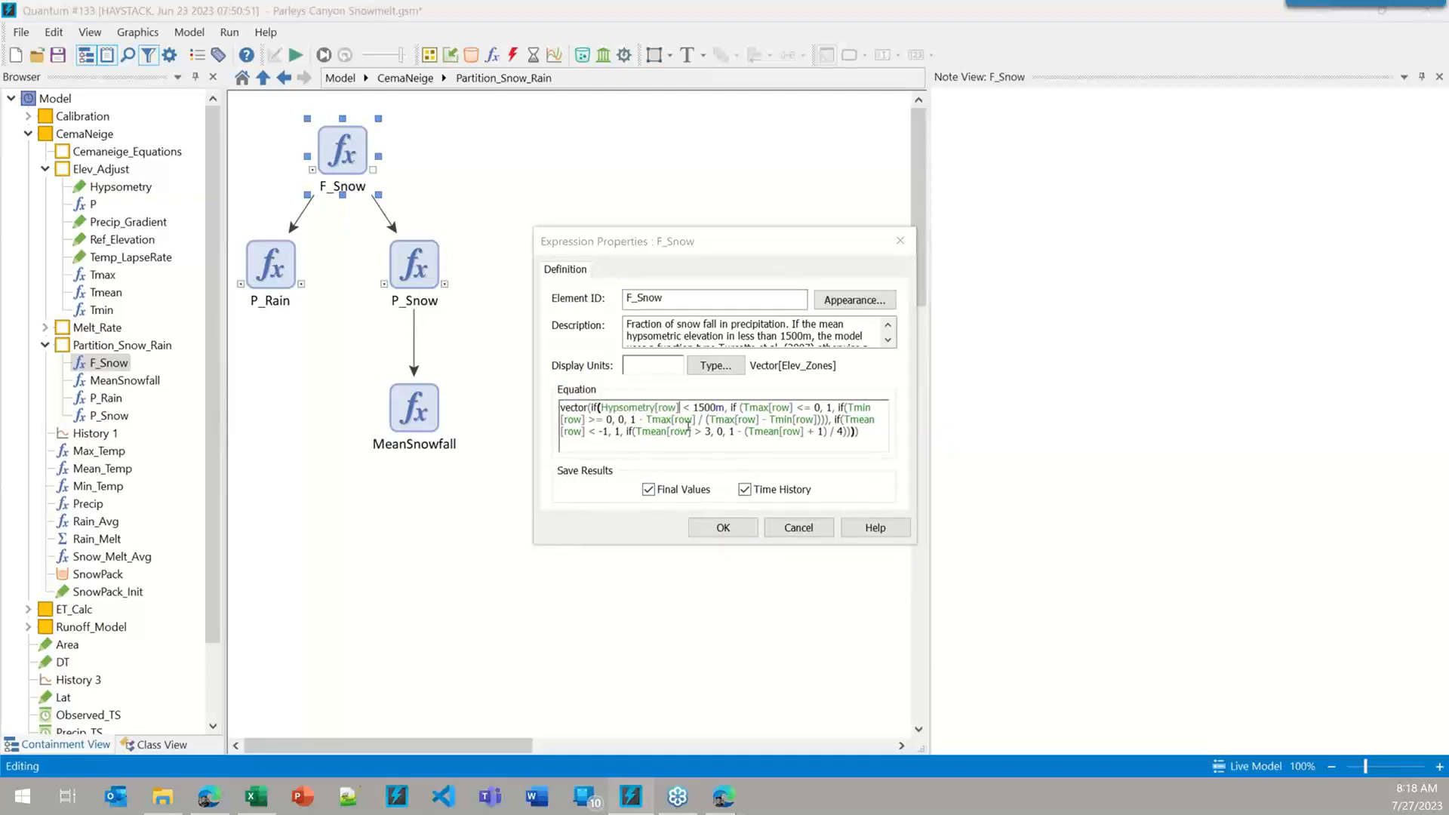
{"action": "mouse_move", "coordinate": [678, 408]}
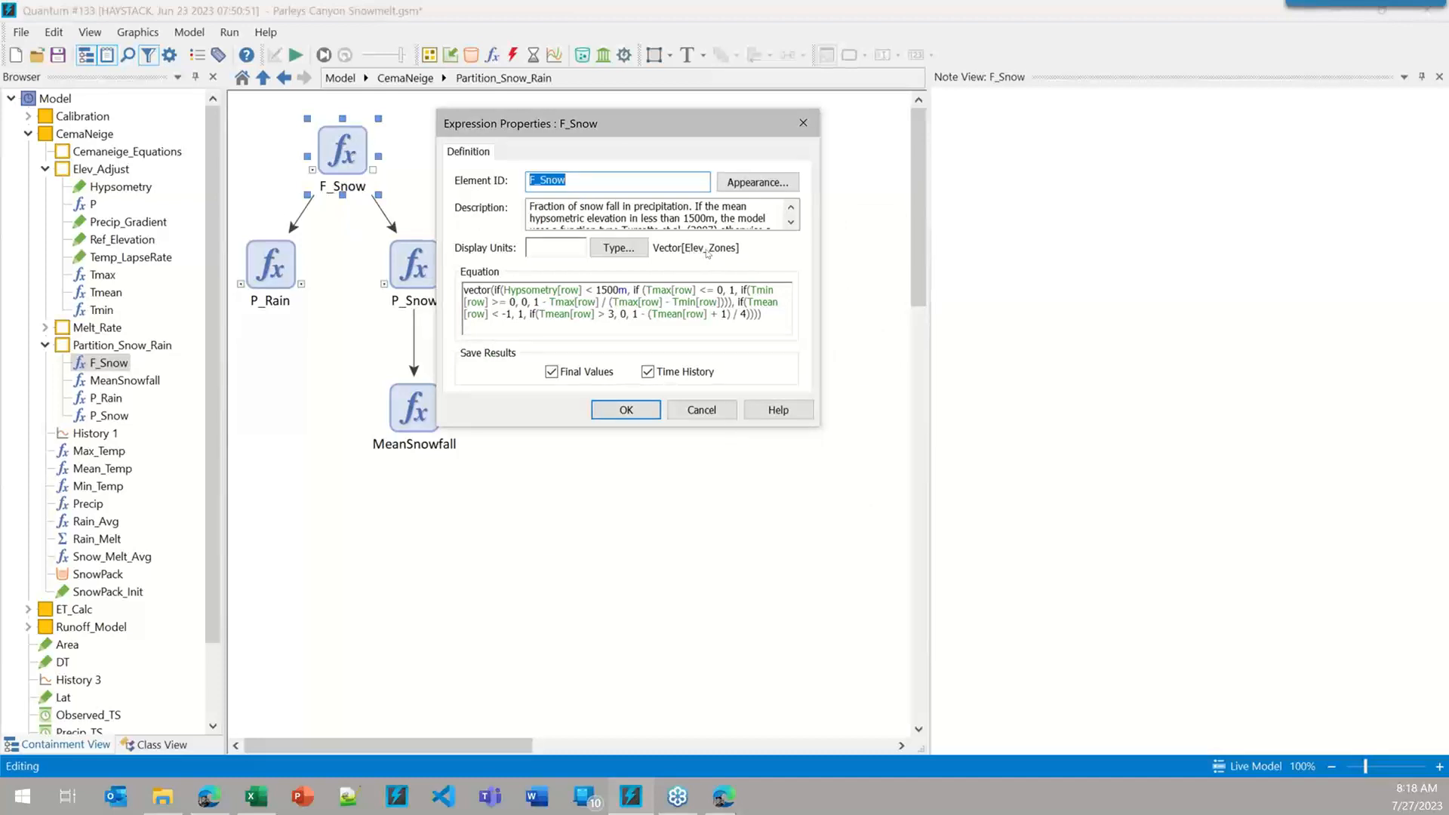
{"action": "left_click", "coordinate": [626, 409]}
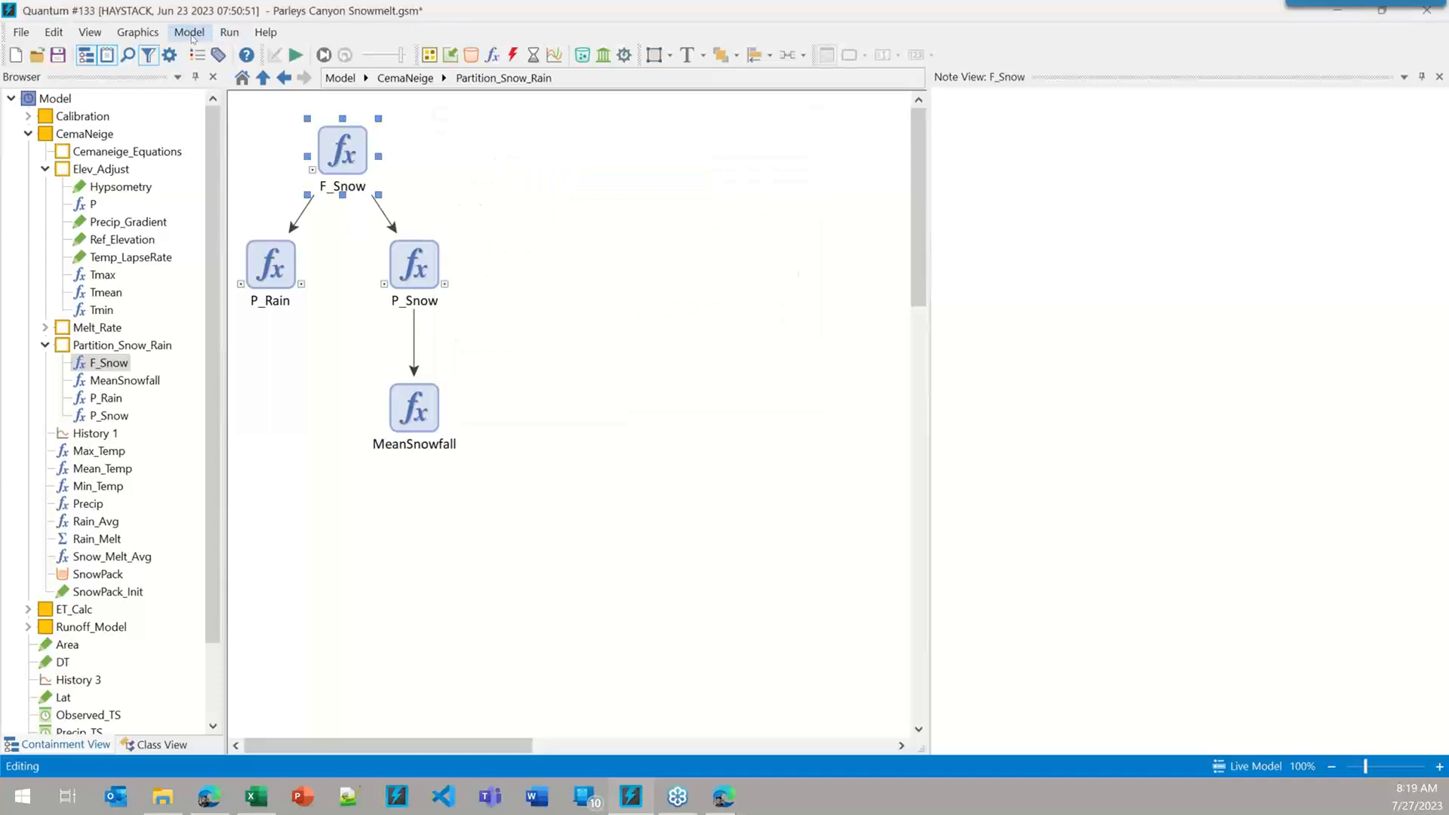
- Inspect the members of the Elev_Zones set in the model's array labels, and close the array label dialogs
{"action": "left_click", "coordinate": [191, 34]}
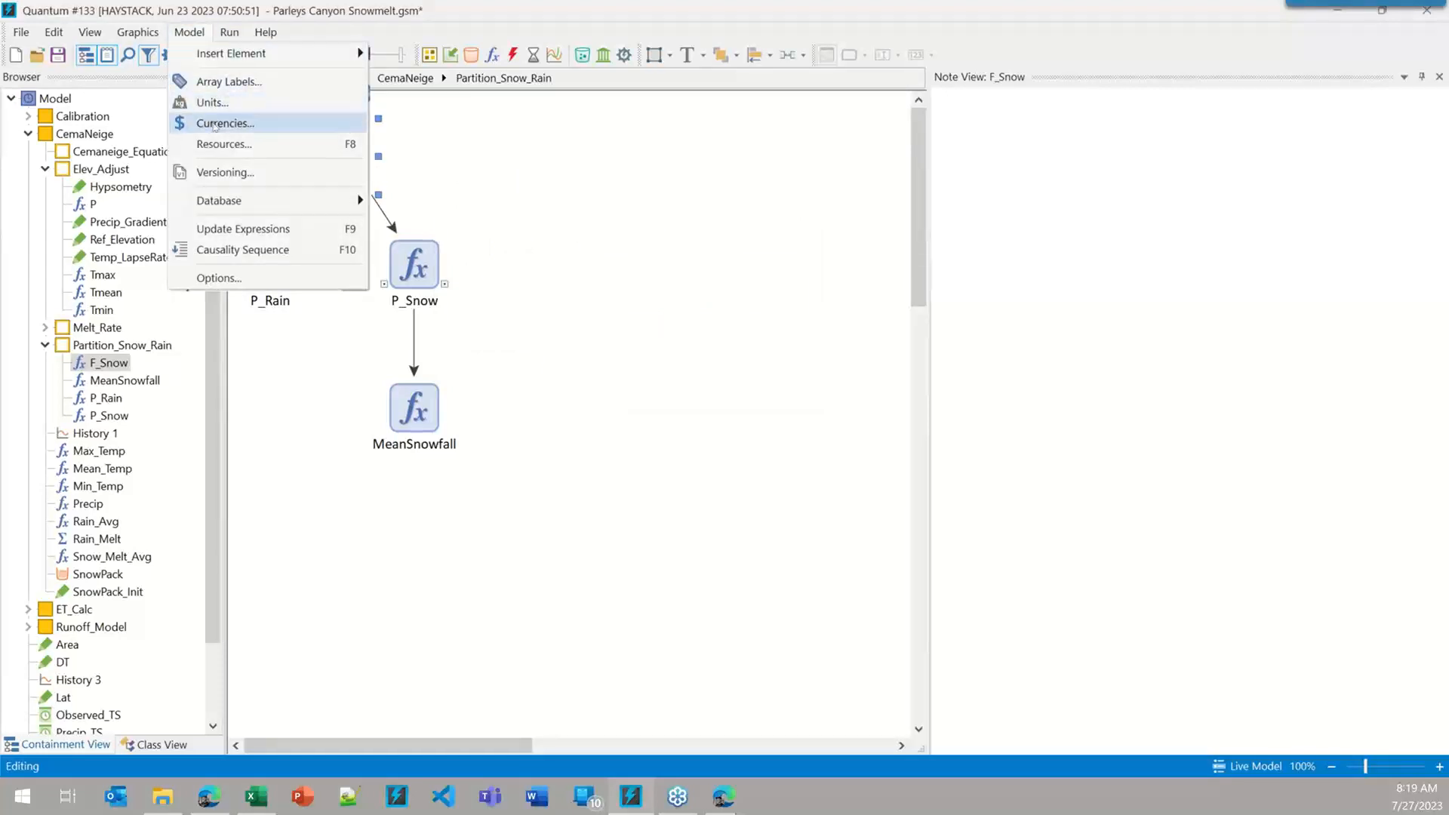
{"action": "left_click", "coordinate": [227, 82]}
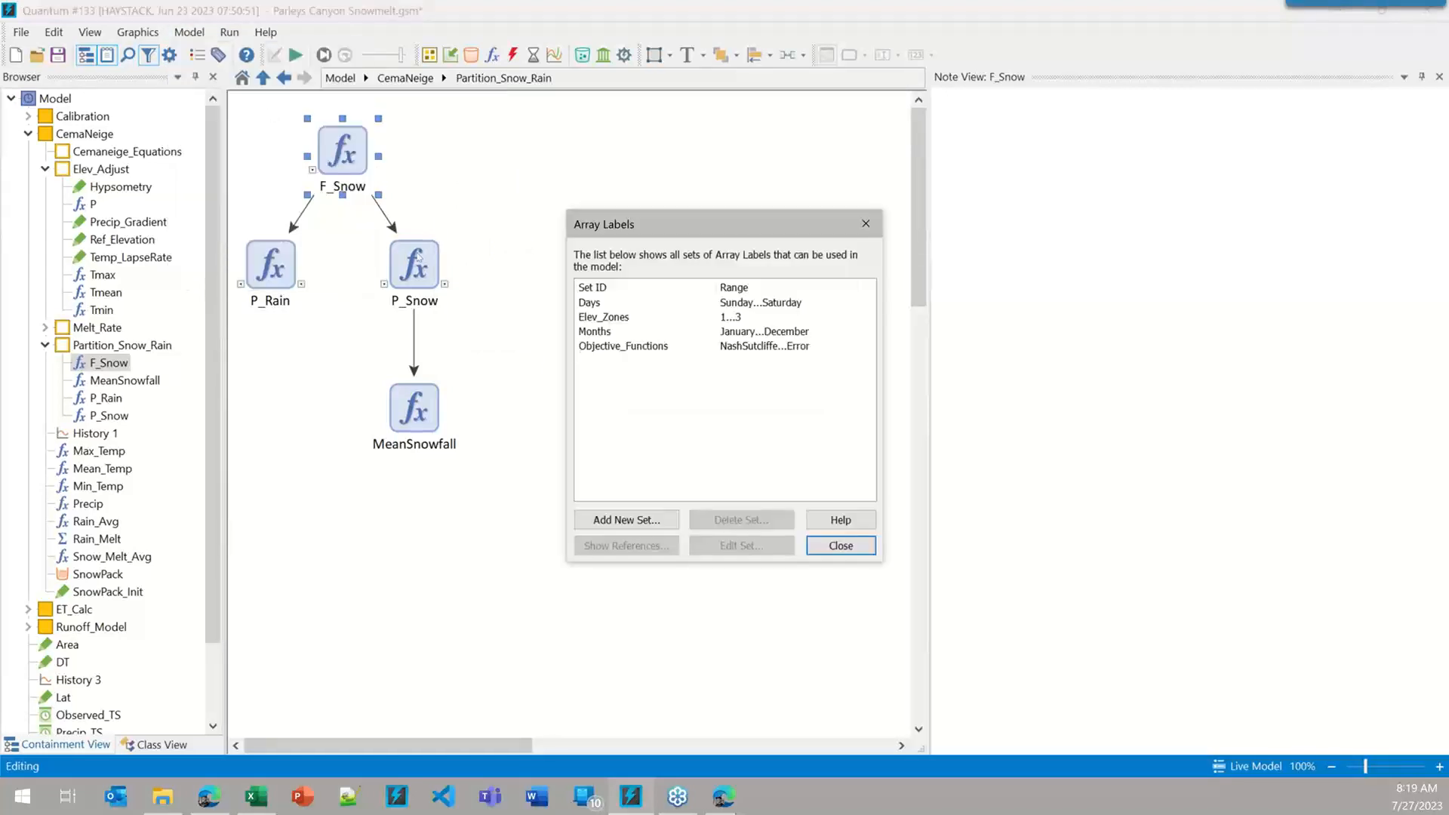
{"action": "double_click", "coordinate": [602, 318]}
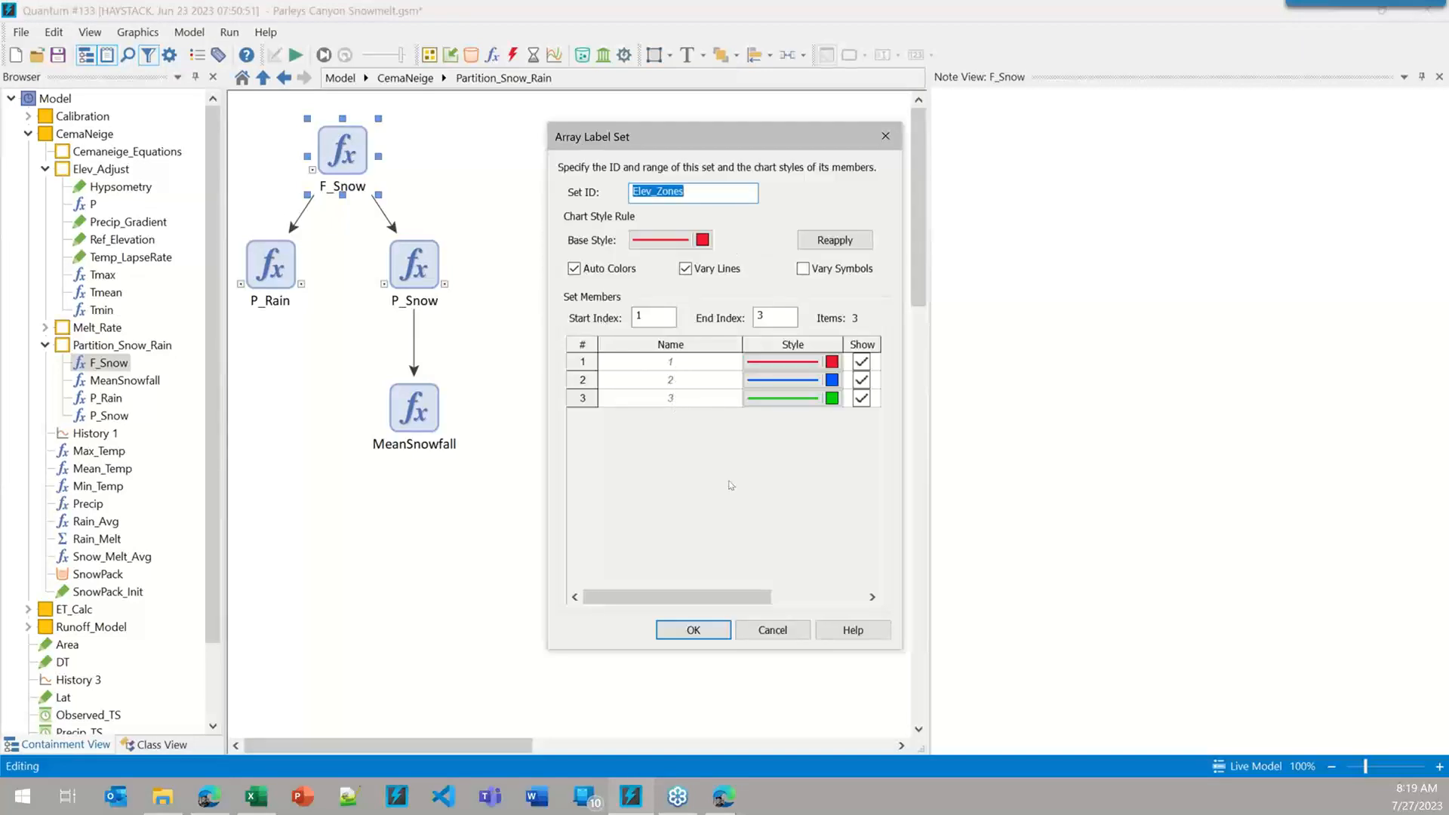
{"action": "left_click", "coordinate": [719, 628]}
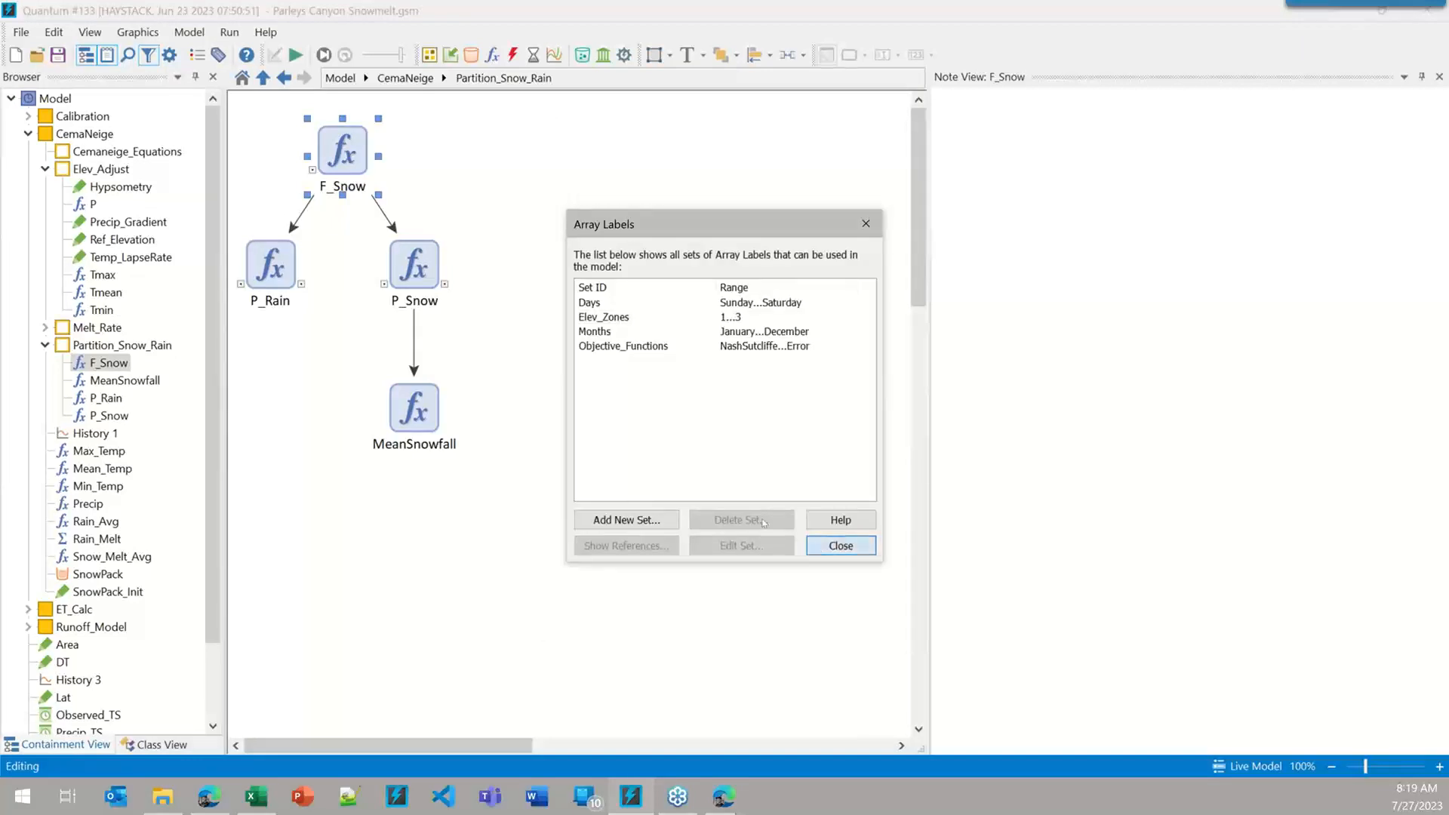
{"action": "key", "text": "Escape"}
- Reopen the F_Snow expression, point out its vector function and row index in the equation, and accept the dialog
{"action": "mouse_move", "coordinate": [360, 166]}
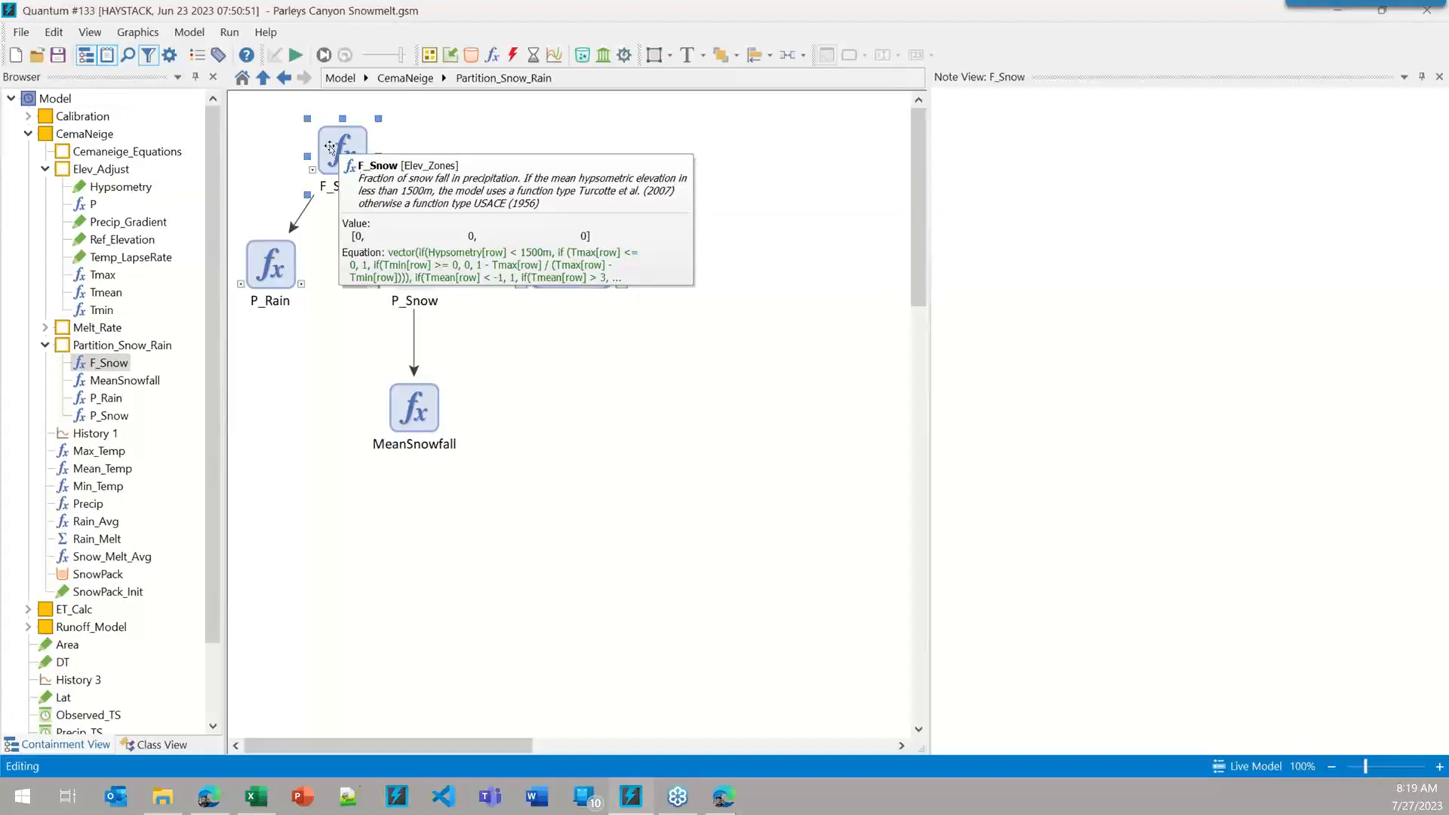
{"action": "double_click", "coordinate": [330, 147]}
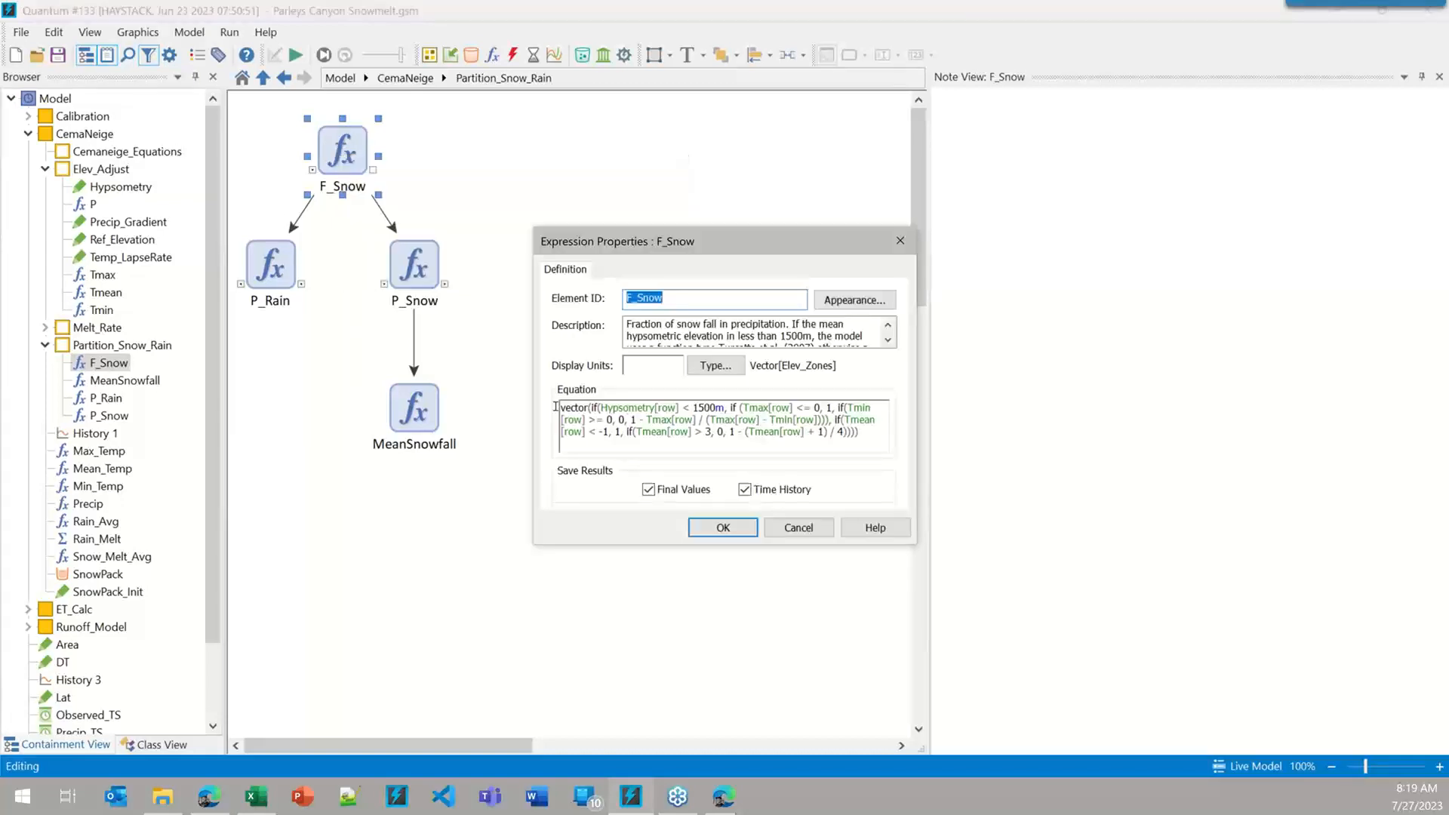
{"action": "mouse_move", "coordinate": [564, 408]}
{"action": "double_click", "coordinate": [586, 406]}
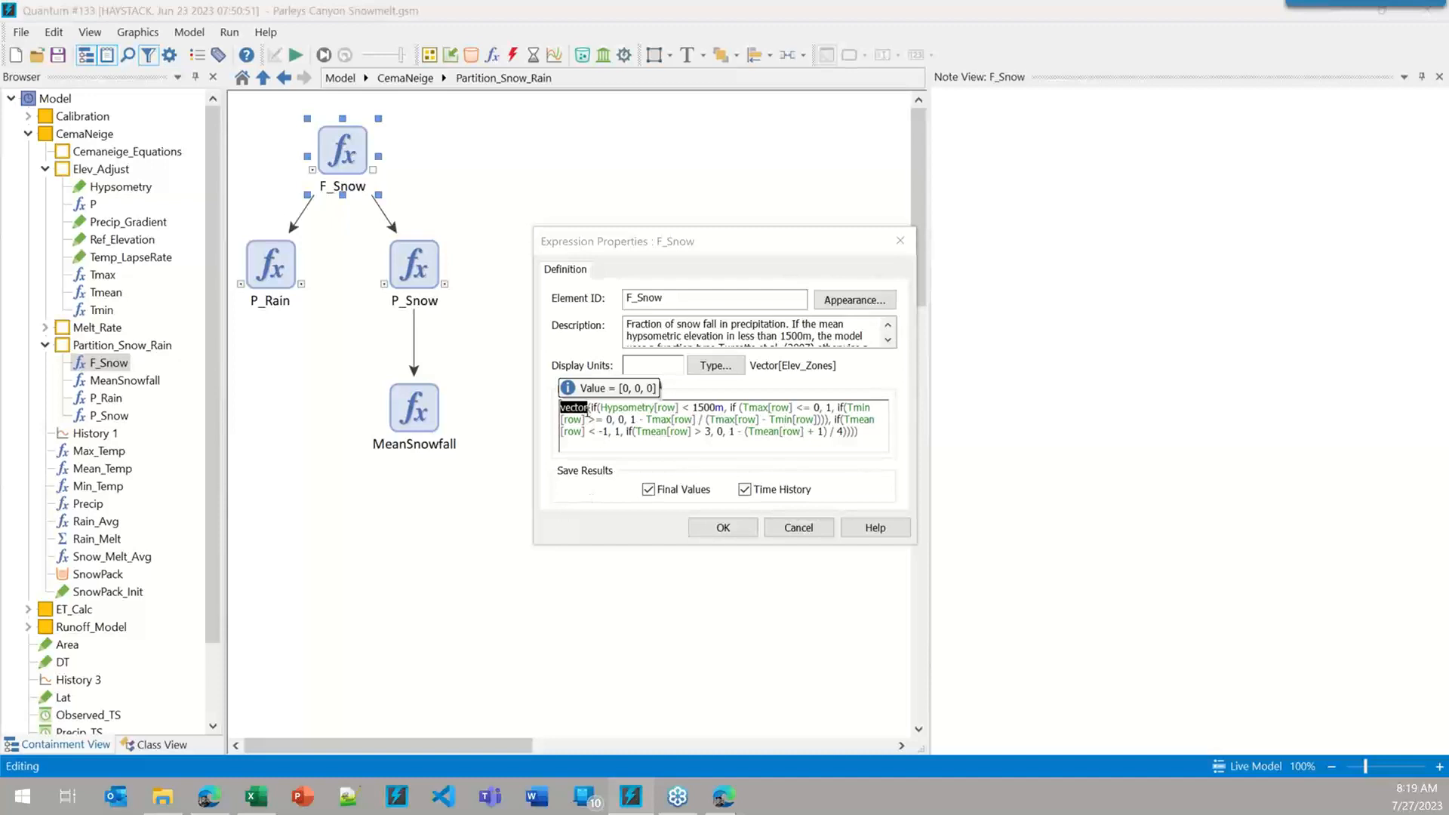
{"action": "double_click", "coordinate": [665, 408]}
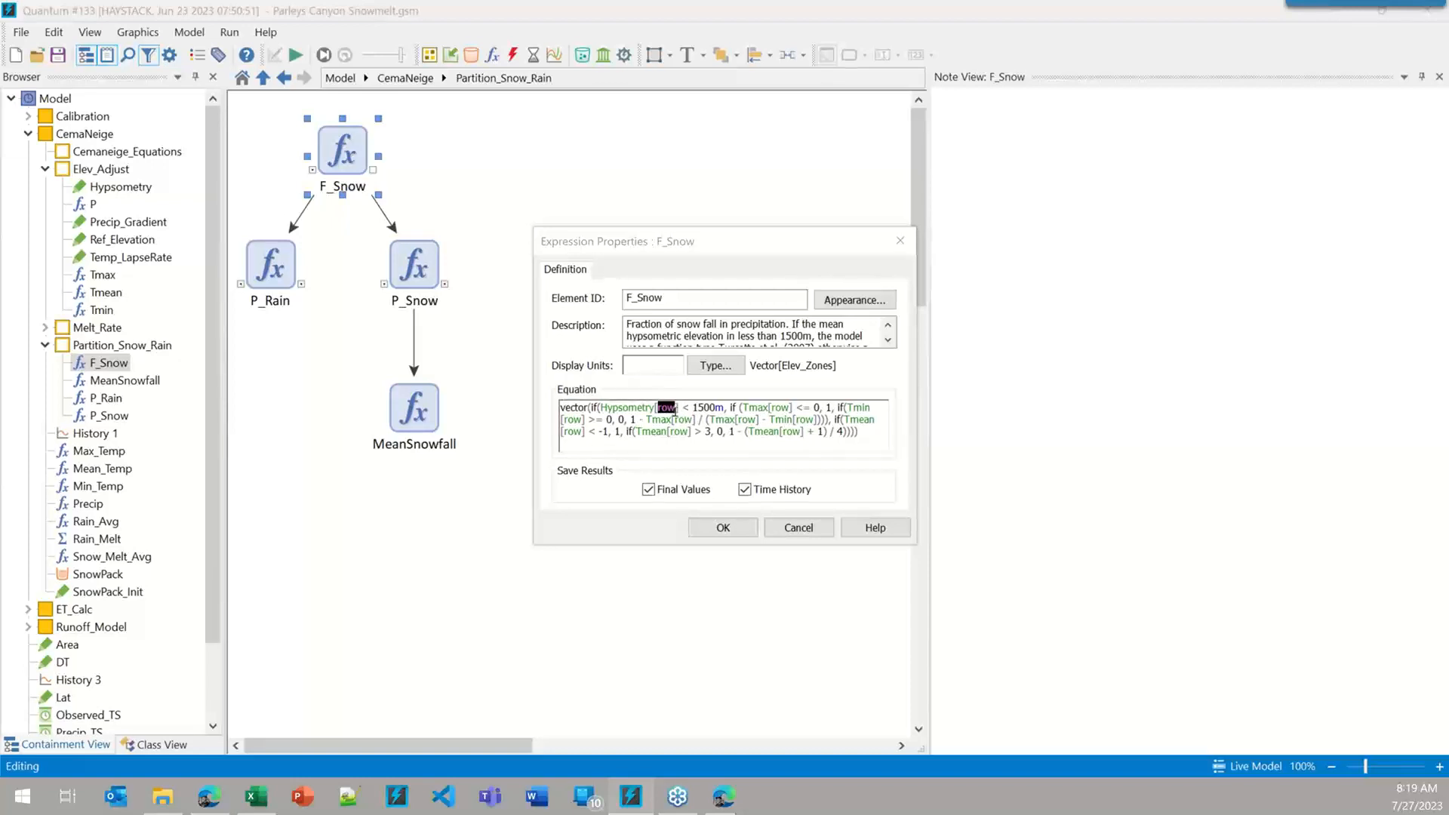
{"action": "left_click", "coordinate": [682, 407]}
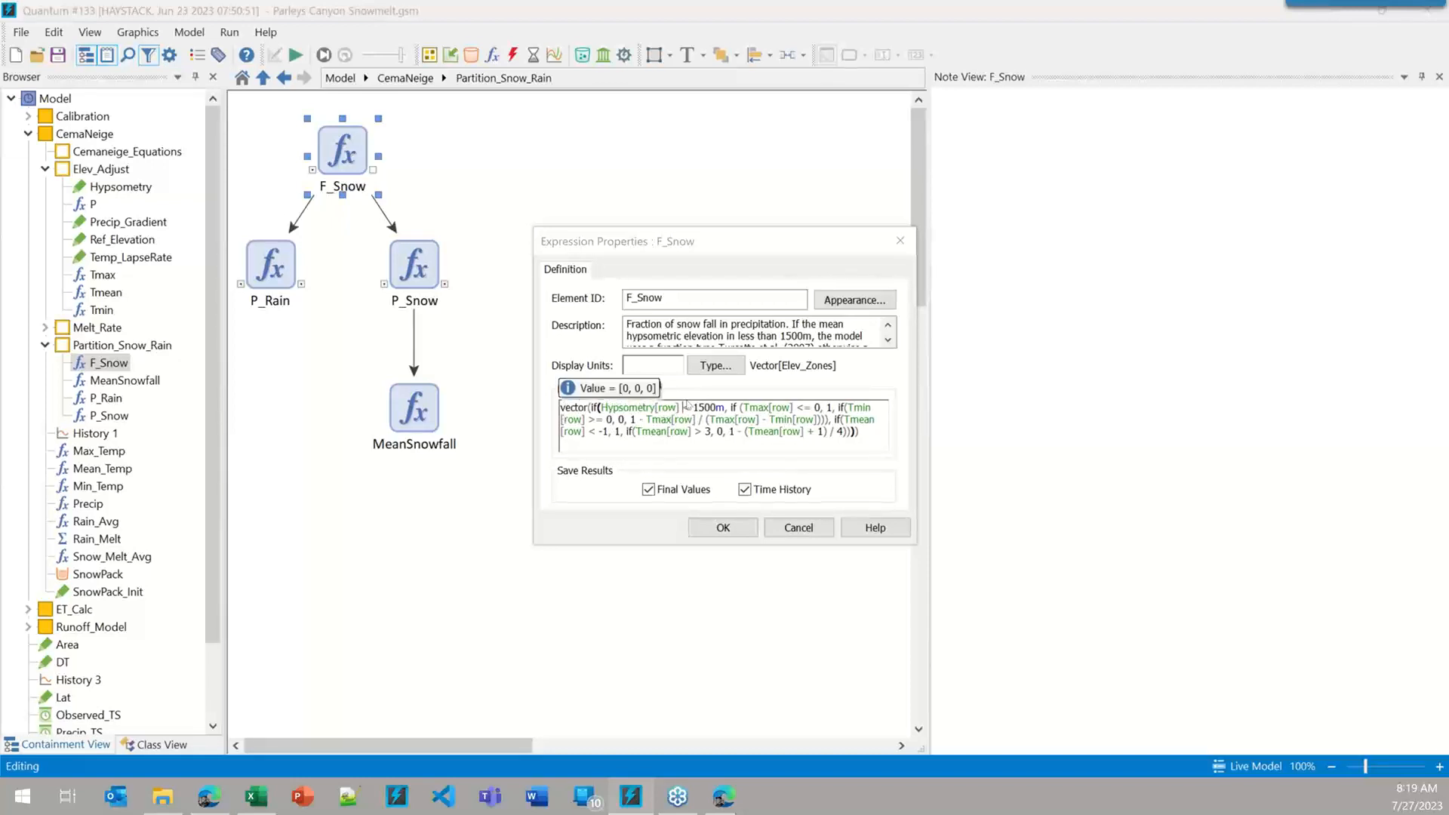
{"action": "double_click", "coordinate": [567, 408]}
{"action": "left_click", "coordinate": [667, 407]}
{"action": "double_click", "coordinate": [661, 407]}
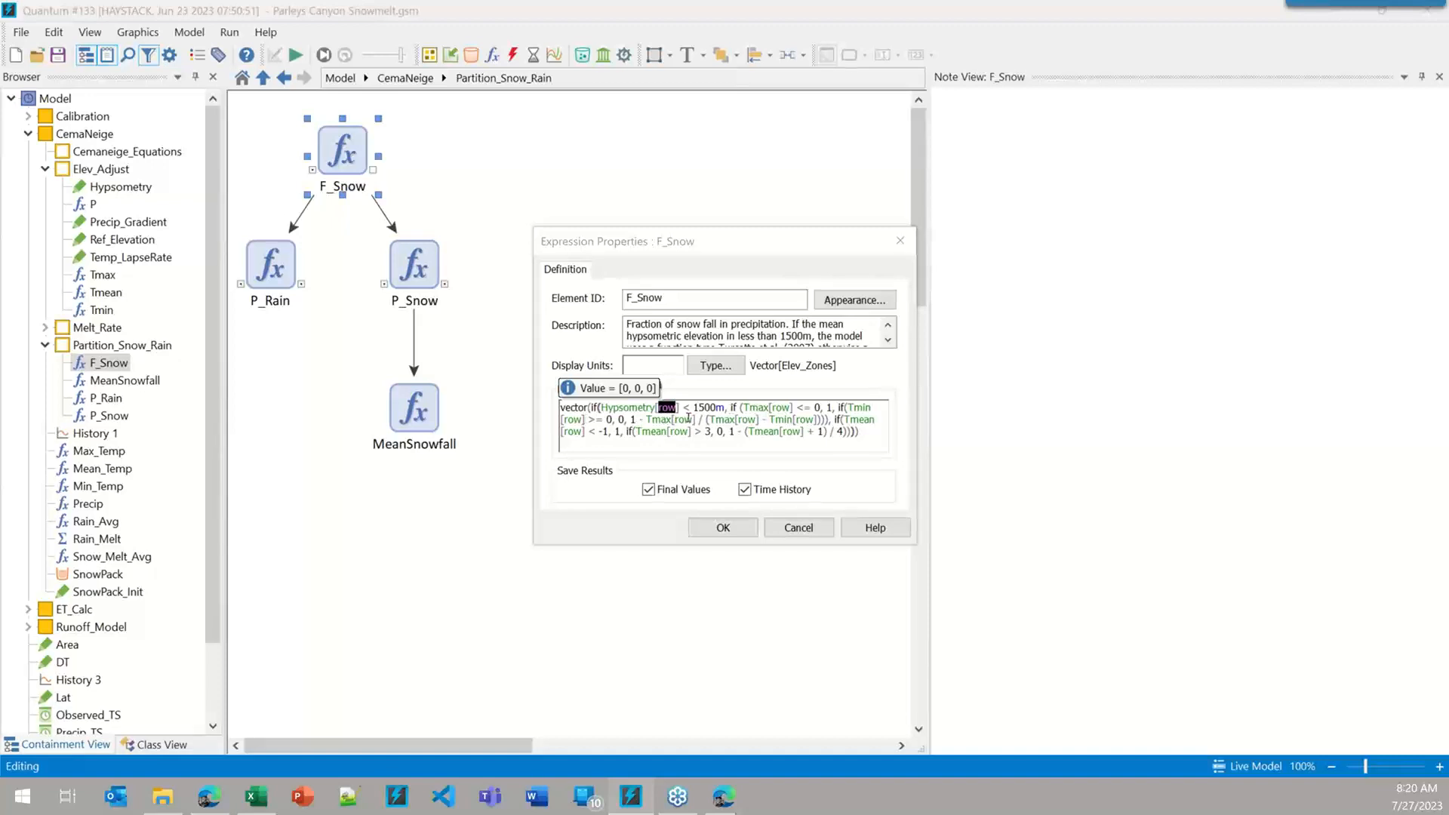
{"action": "left_click", "coordinate": [723, 528]}
{"action": "left_click", "coordinate": [589, 386]}
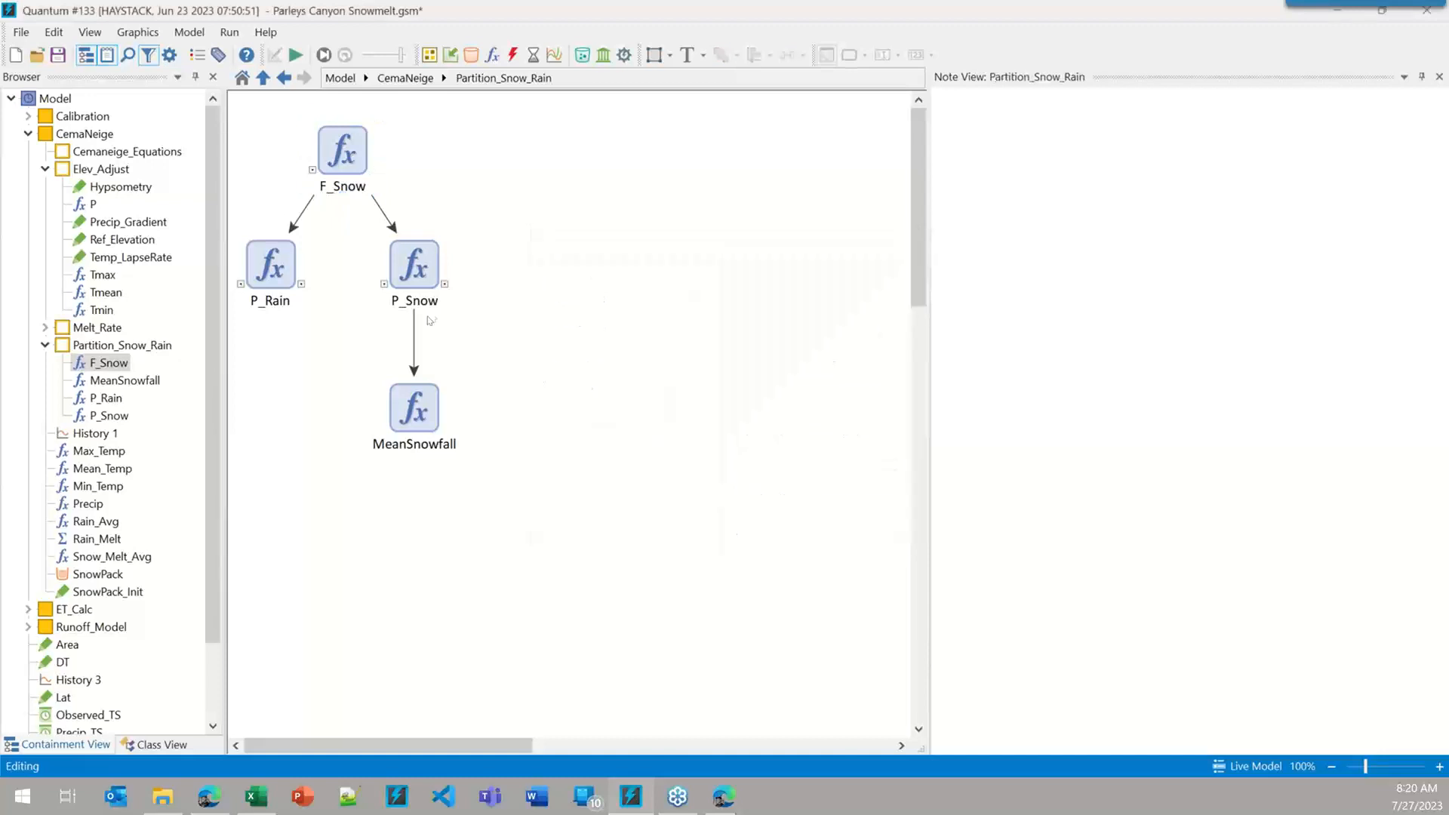
- Check the P_Snow equation, return to the CemaNeige container, and point out its SnowPack and Rain_Melt elements
{"action": "mouse_move", "coordinate": [407, 275]}
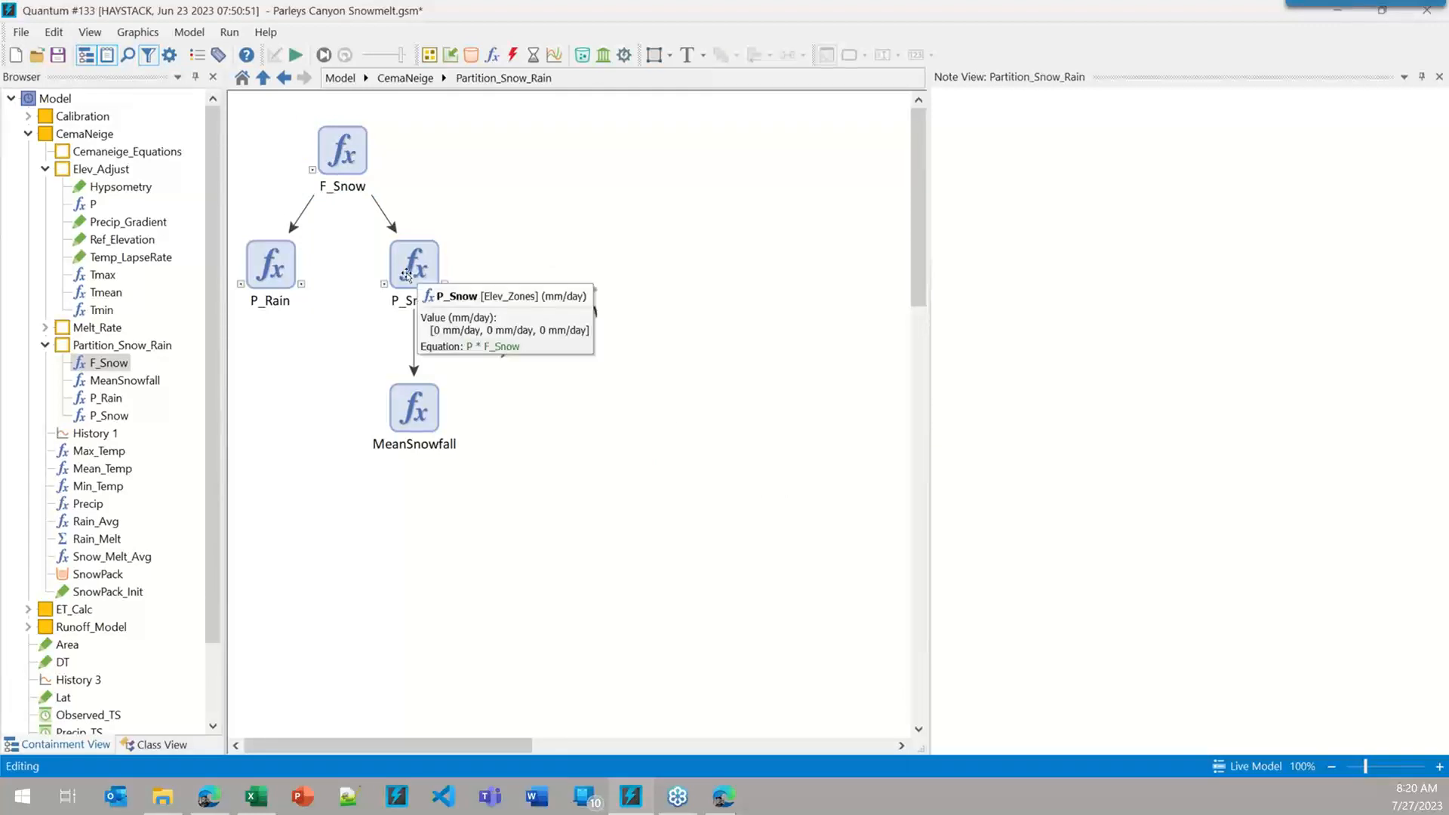
{"action": "left_click", "coordinate": [405, 78]}
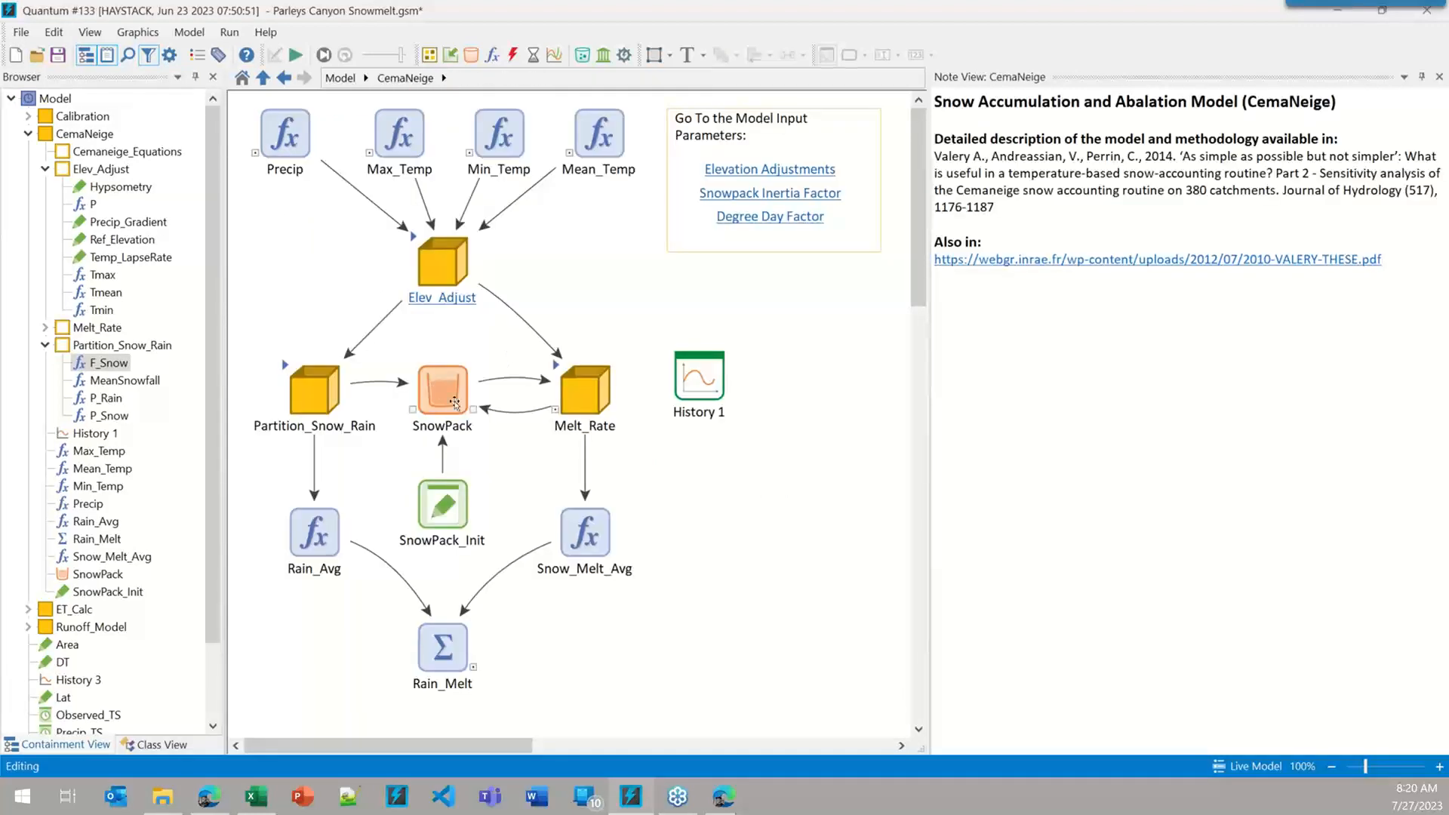
{"action": "left_click", "coordinate": [455, 403]}
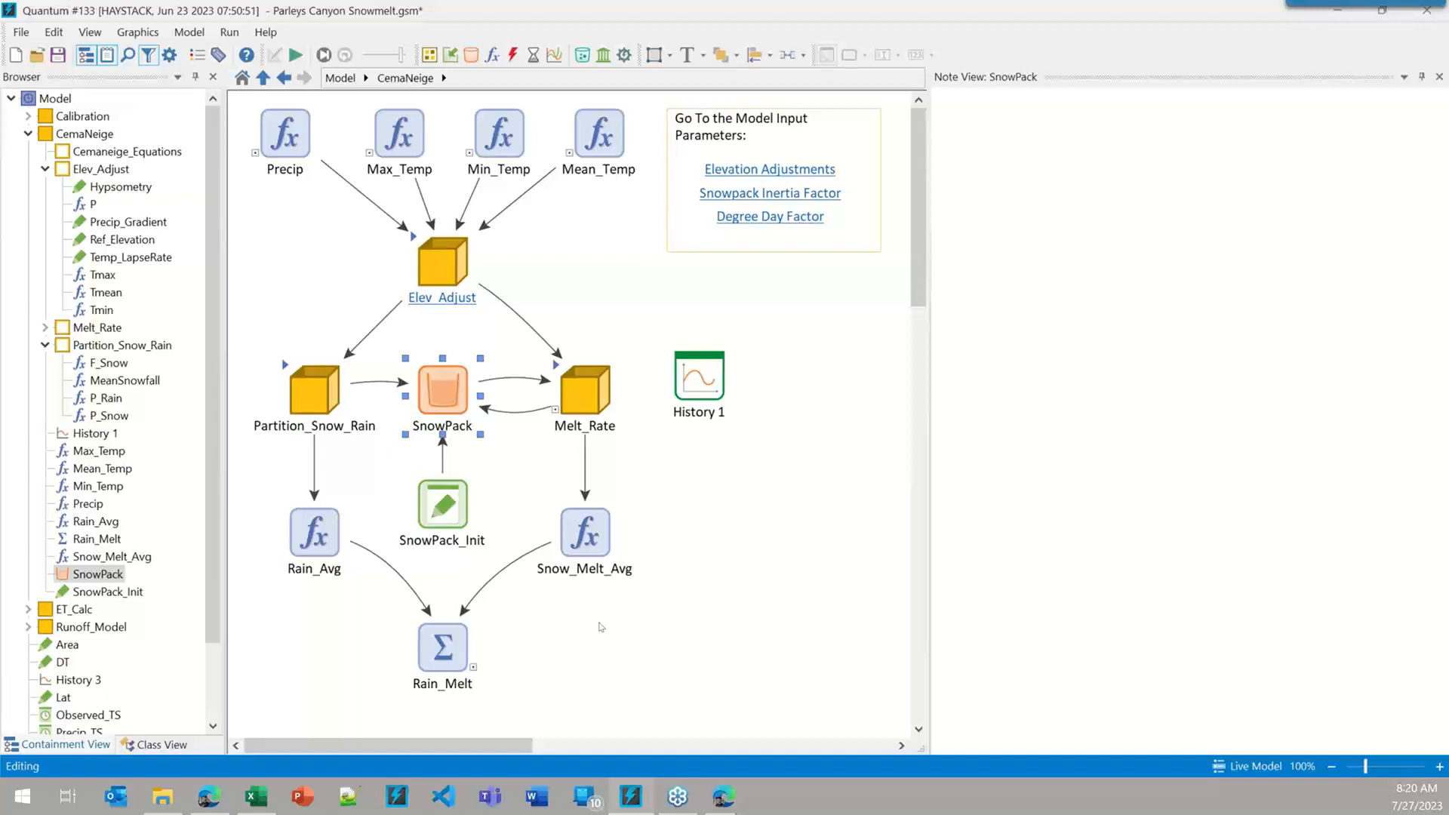
{"action": "left_click", "coordinate": [427, 630]}
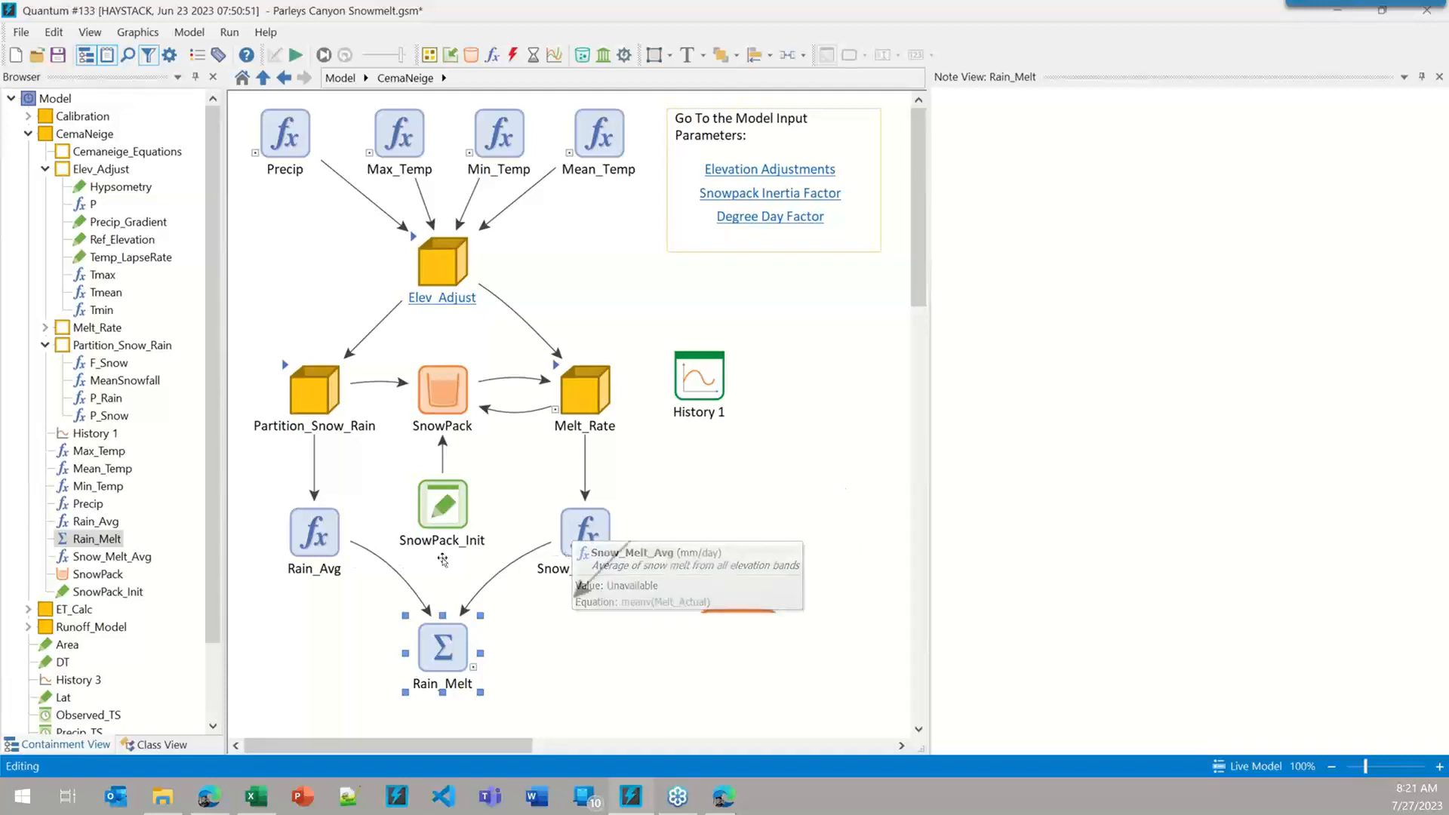
{"action": "mouse_move", "coordinate": [438, 392]}
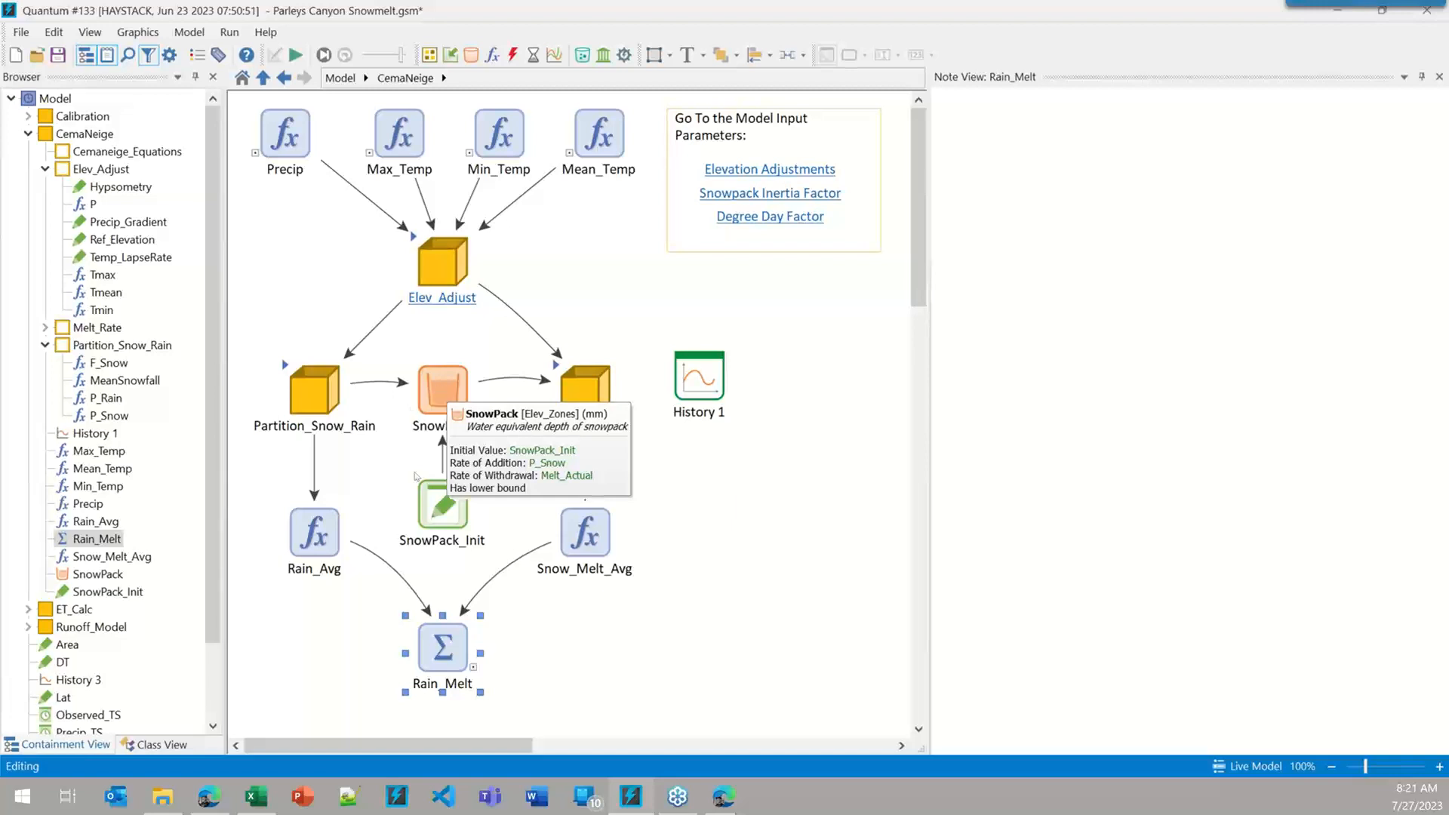
- Open the Melt_Rate container and examine the Snow_Crit_Depth script, pointing out its ETime <= 0d condition, and accept the dialog
{"action": "left_click", "coordinate": [569, 381]}
{"action": "left_click", "coordinate": [569, 381]}
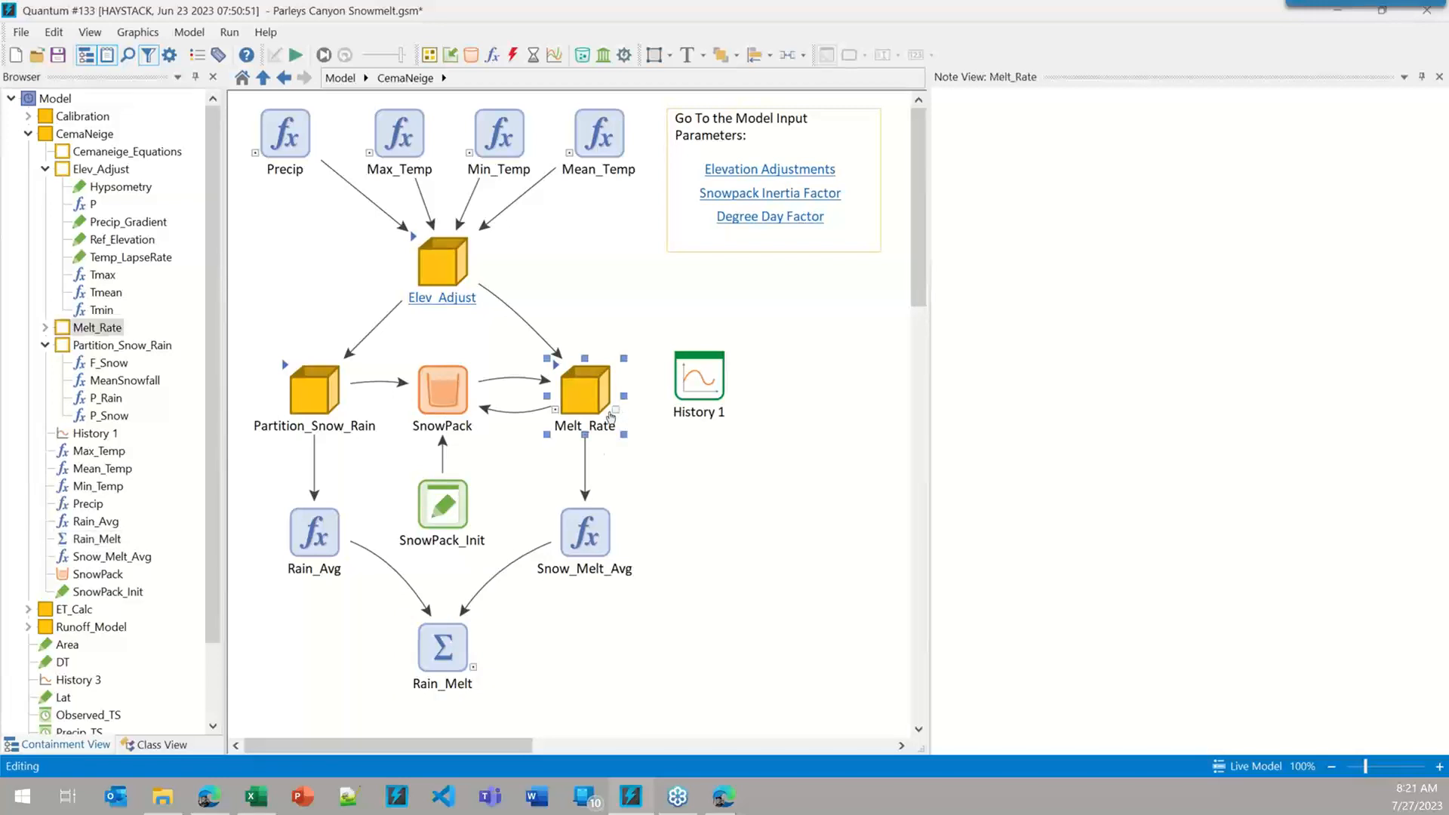
{"action": "double_click", "coordinate": [560, 371]}
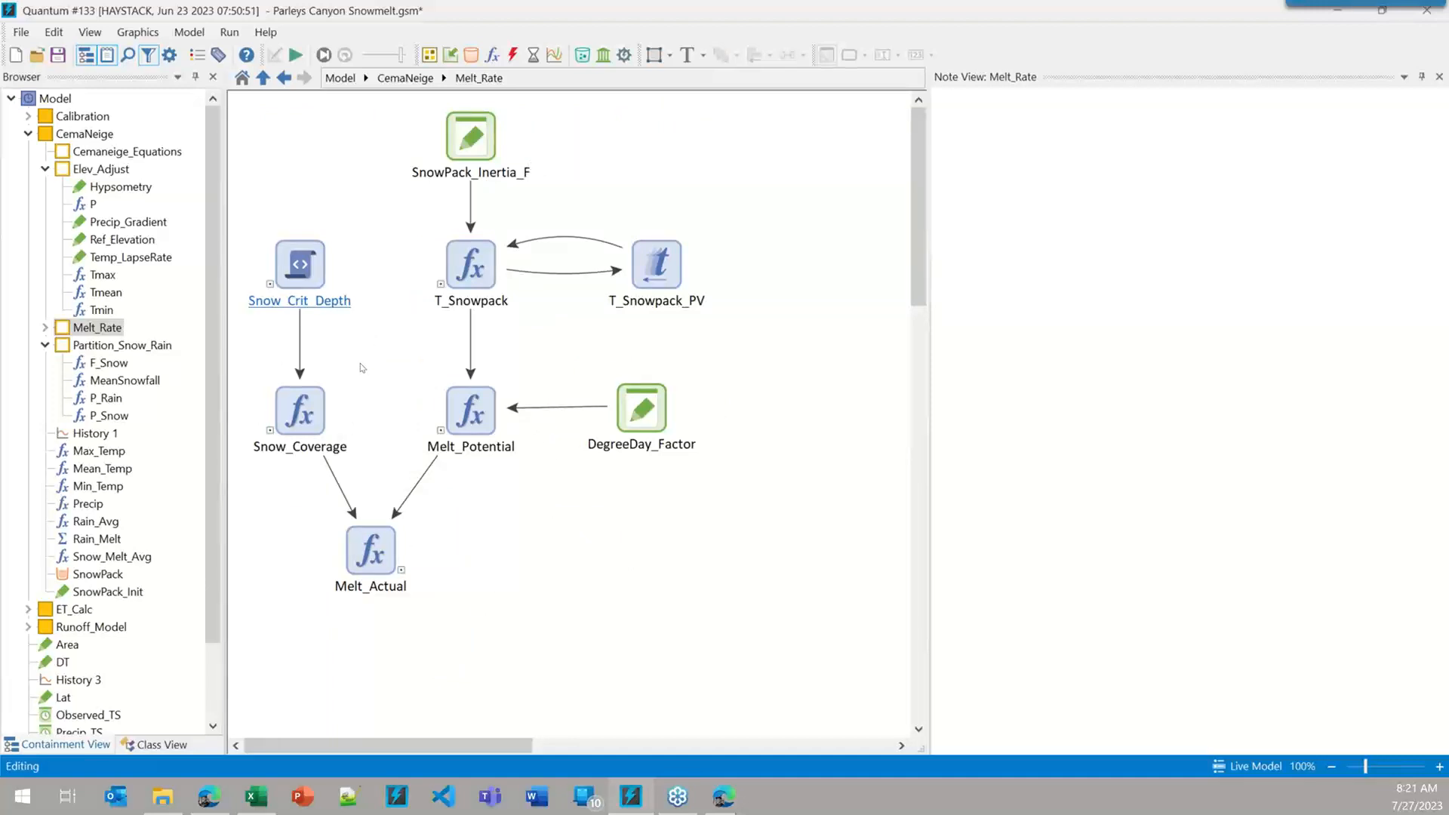
{"action": "double_click", "coordinate": [327, 281]}
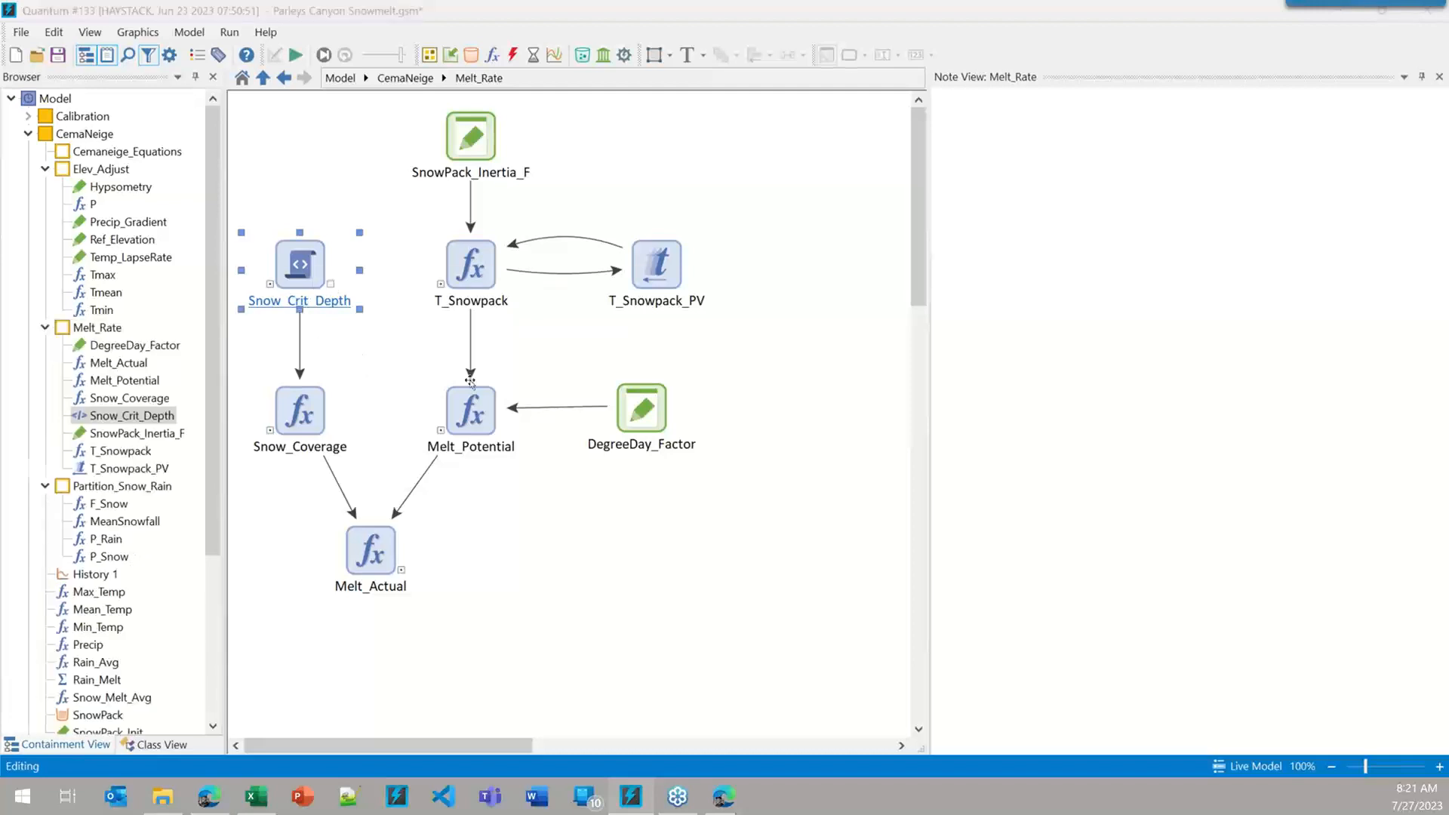
{"action": "left_click_drag", "start_coordinate": [654, 62], "coordinate": [671, 36]}
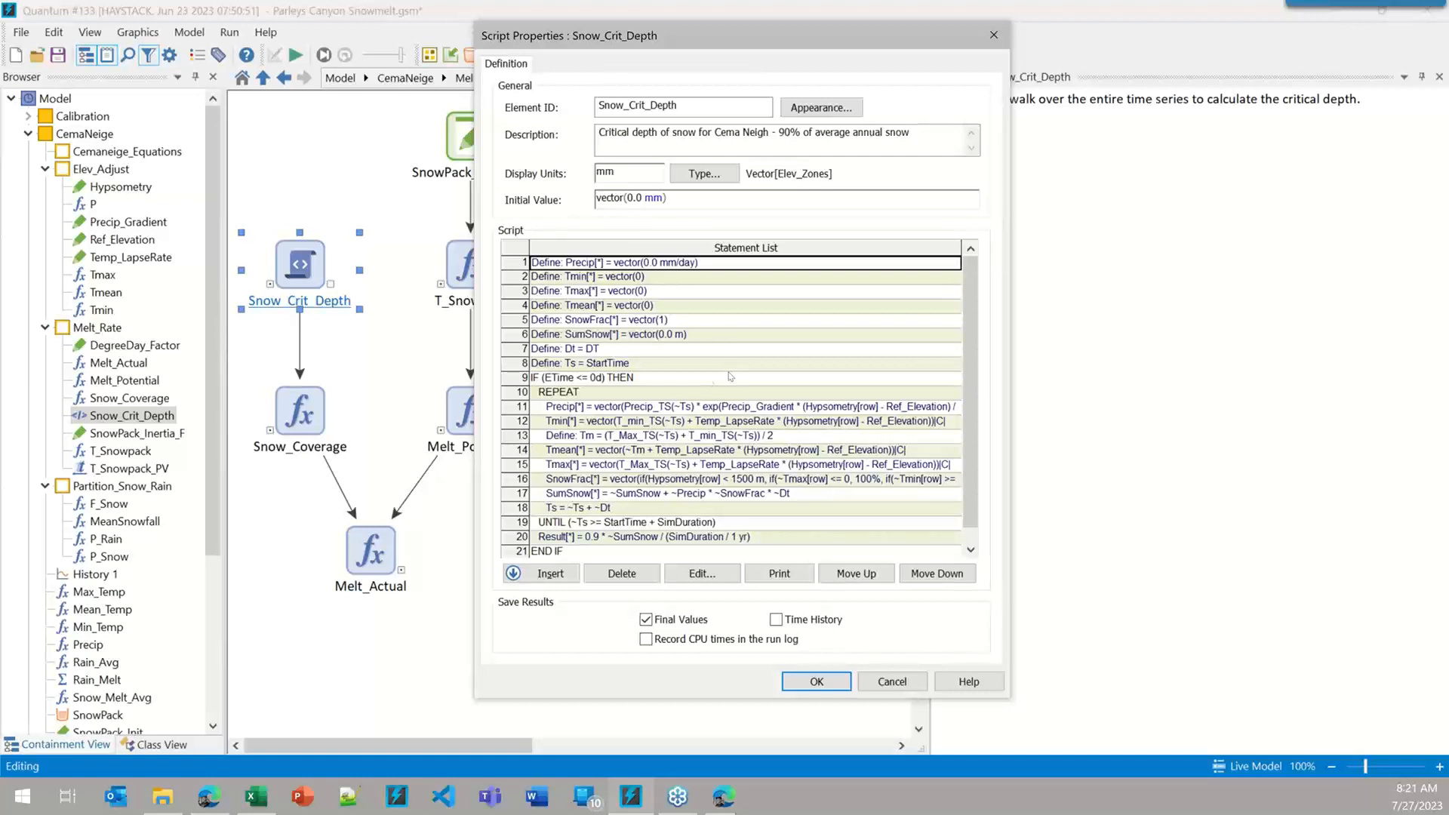
{"action": "left_click", "coordinate": [548, 383]}
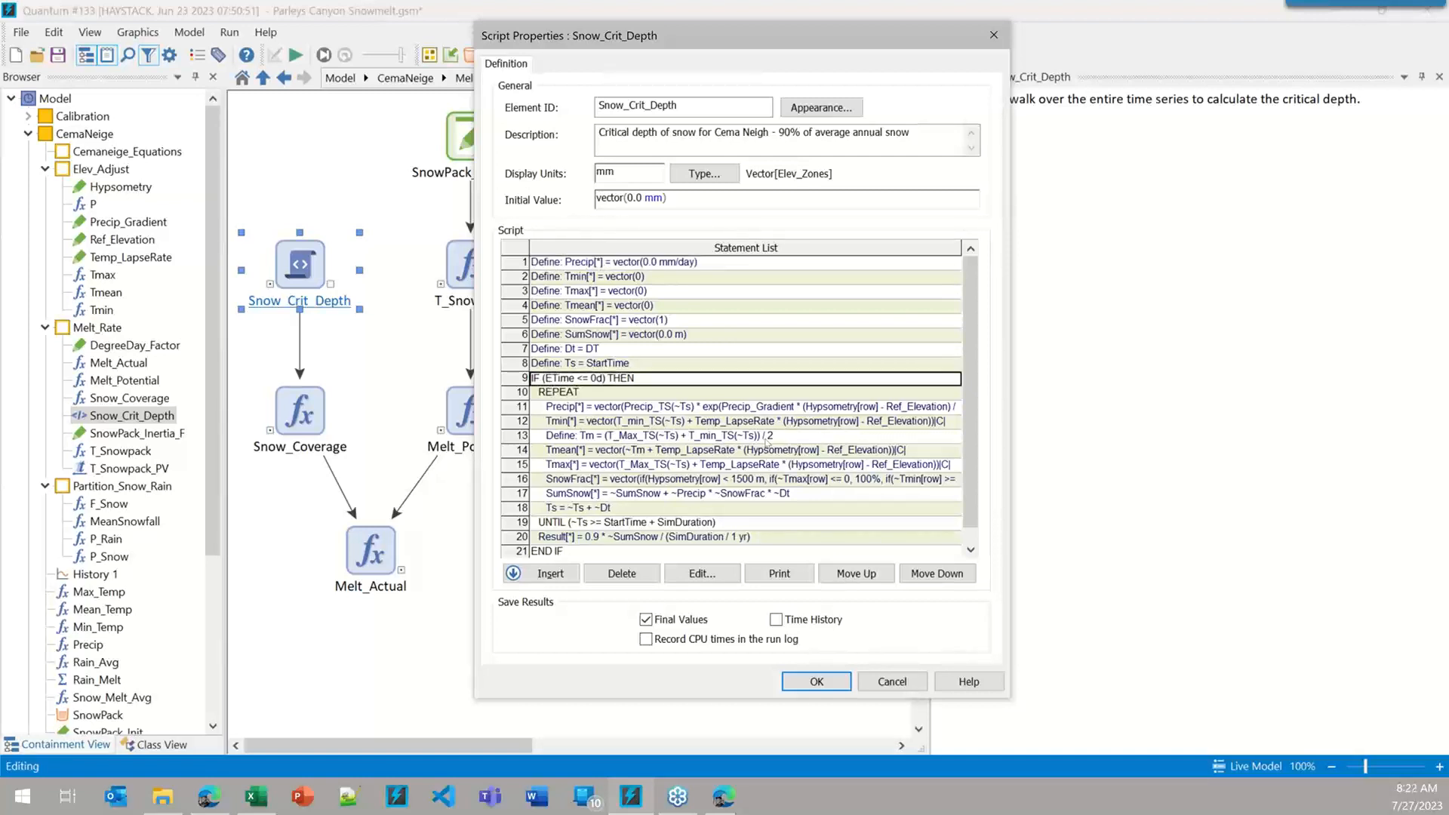
{"action": "mouse_move", "coordinate": [770, 480]}
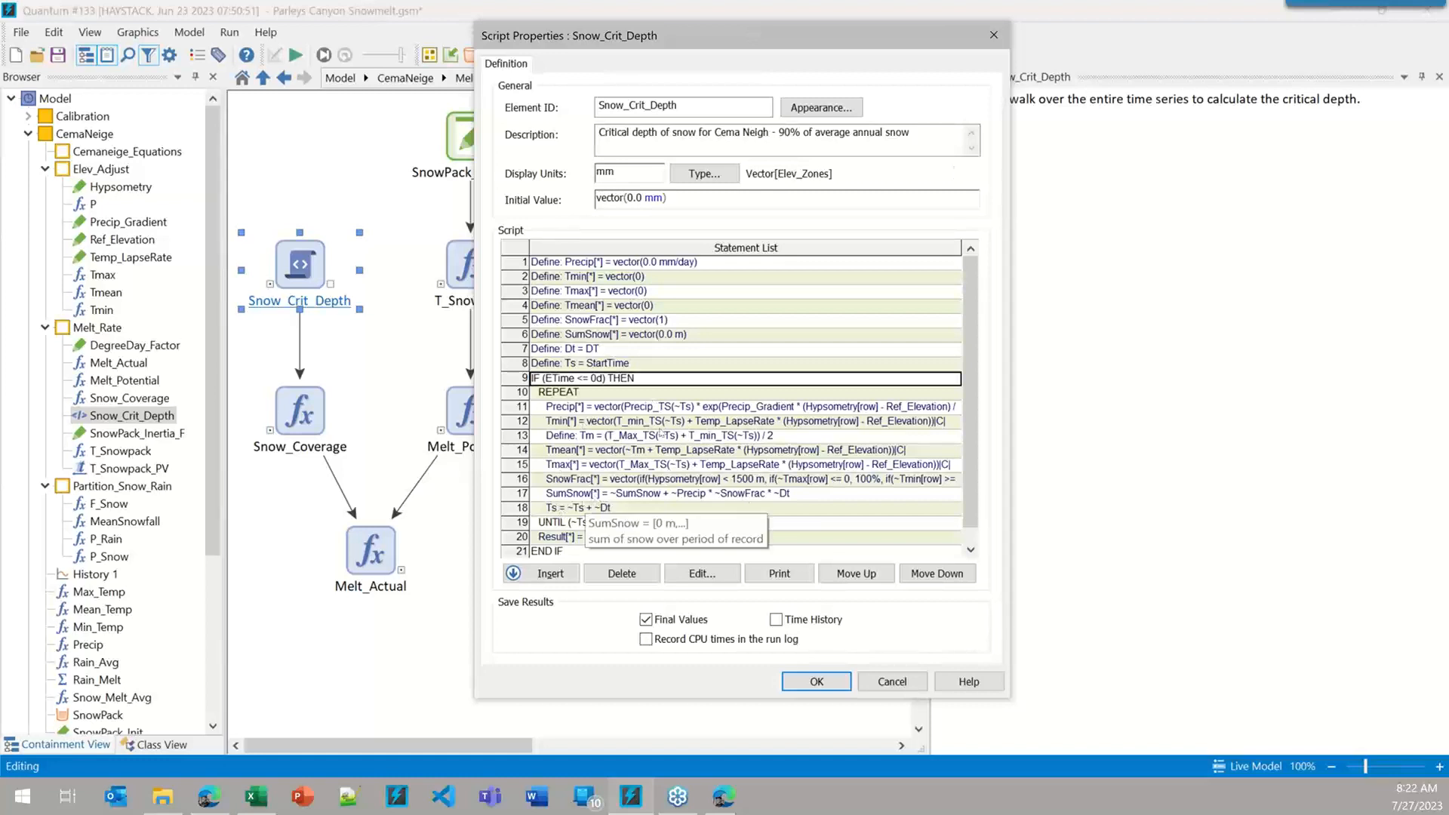
{"action": "left_click", "coordinate": [813, 679]}
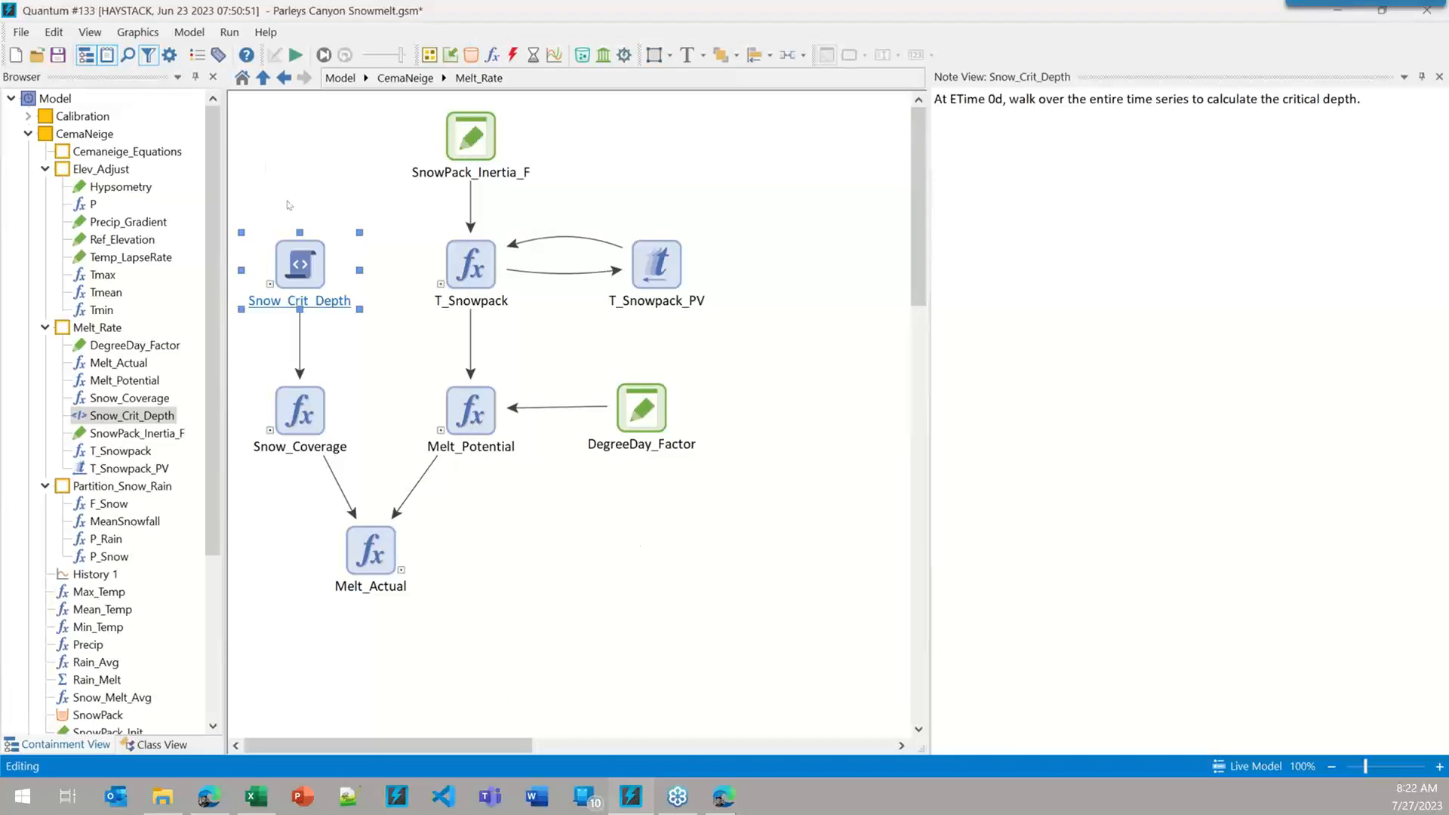
- Reopen the Snow_Crit_Depth script to point out its repeat-loop statements, and accept the properties dialog
{"action": "mouse_move", "coordinate": [306, 261]}
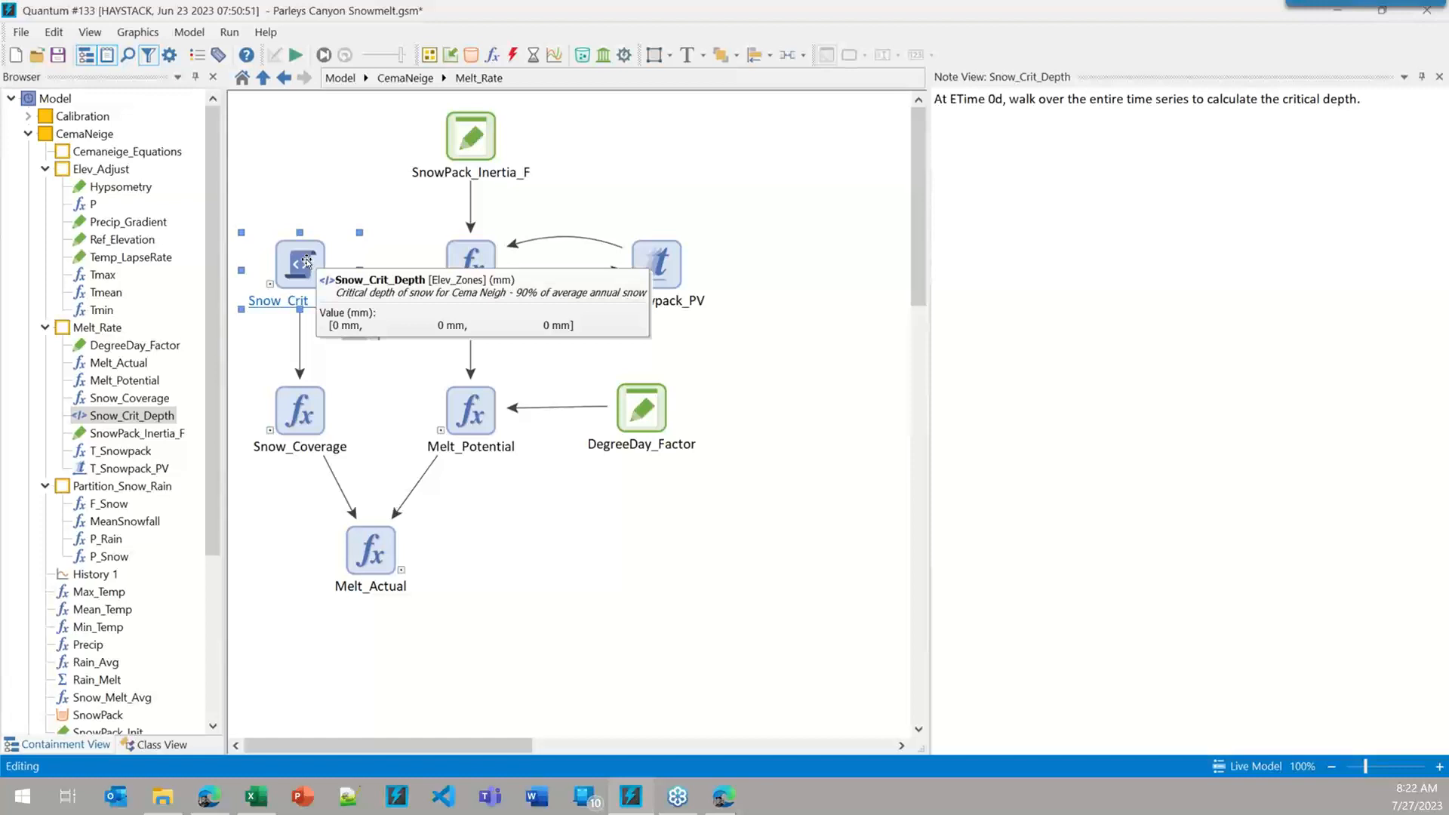
{"action": "double_click", "coordinate": [306, 262]}
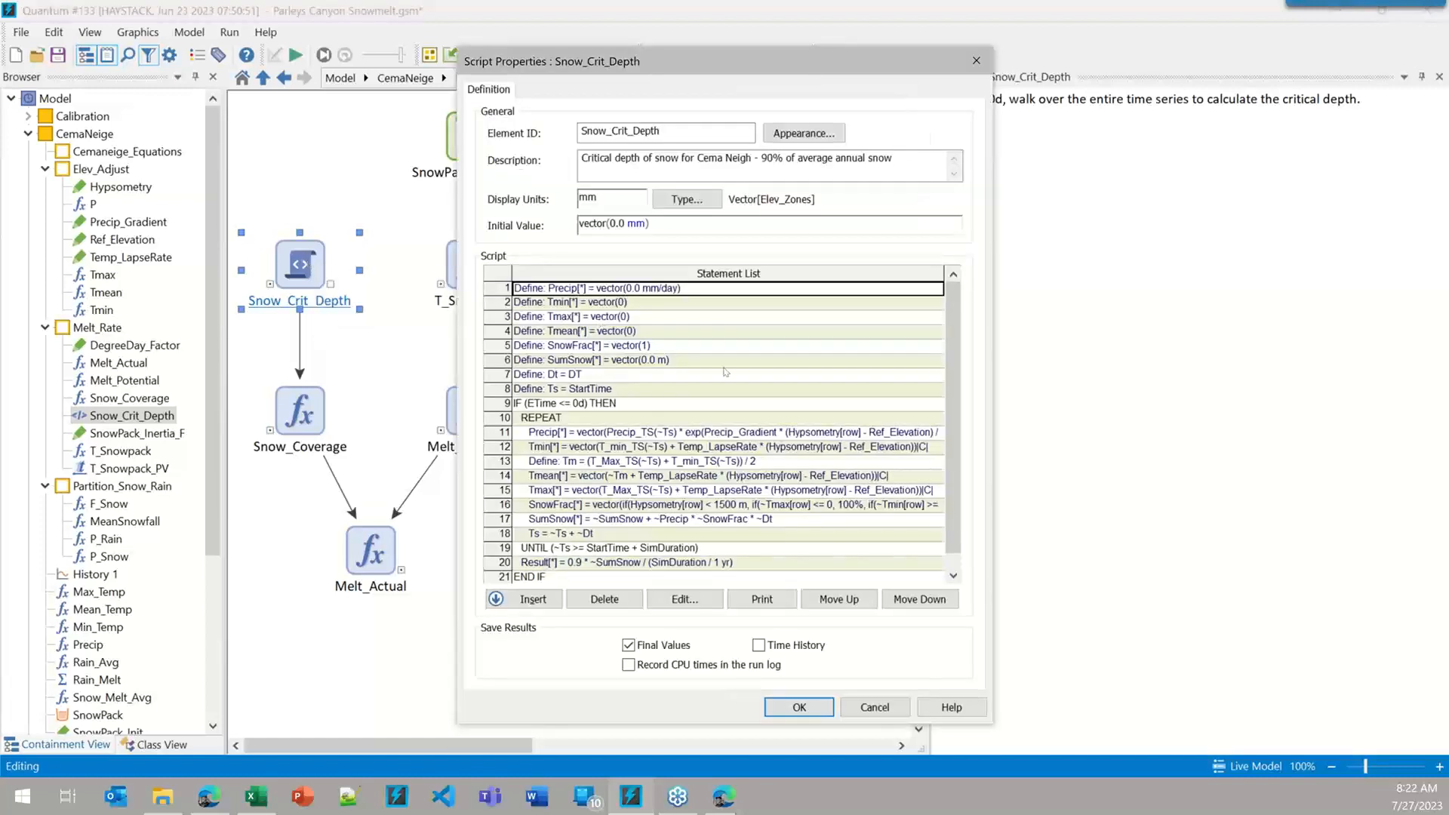
{"action": "left_click_drag", "start_coordinate": [523, 439], "coordinate": [506, 545]}
{"action": "left_click", "coordinate": [792, 708]}
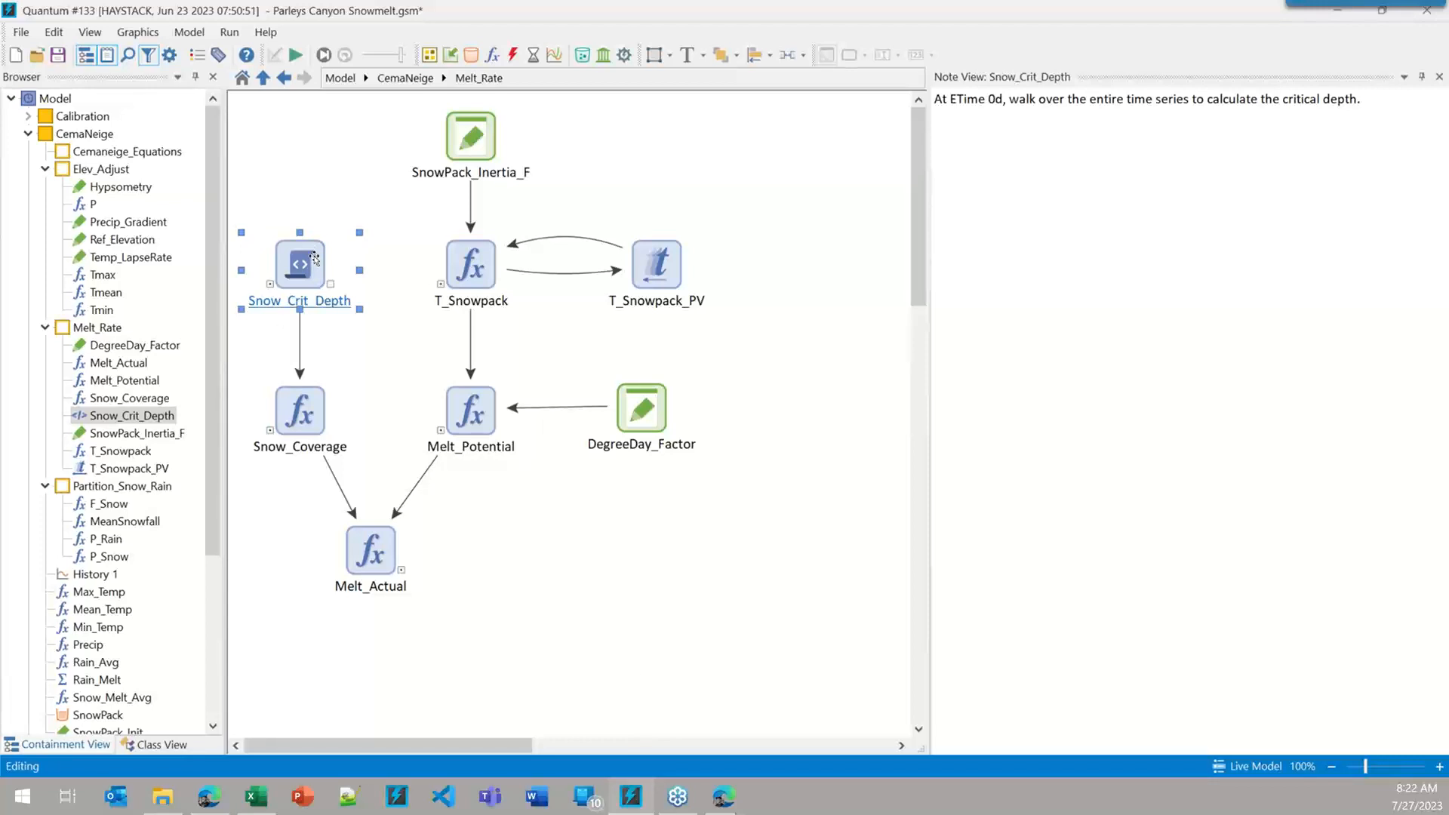
{"action": "mouse_move", "coordinate": [320, 262]}
- Examine the T_Snowpack expression's snowpack temperature equation and accept the properties dialog
{"action": "mouse_move", "coordinate": [469, 272]}
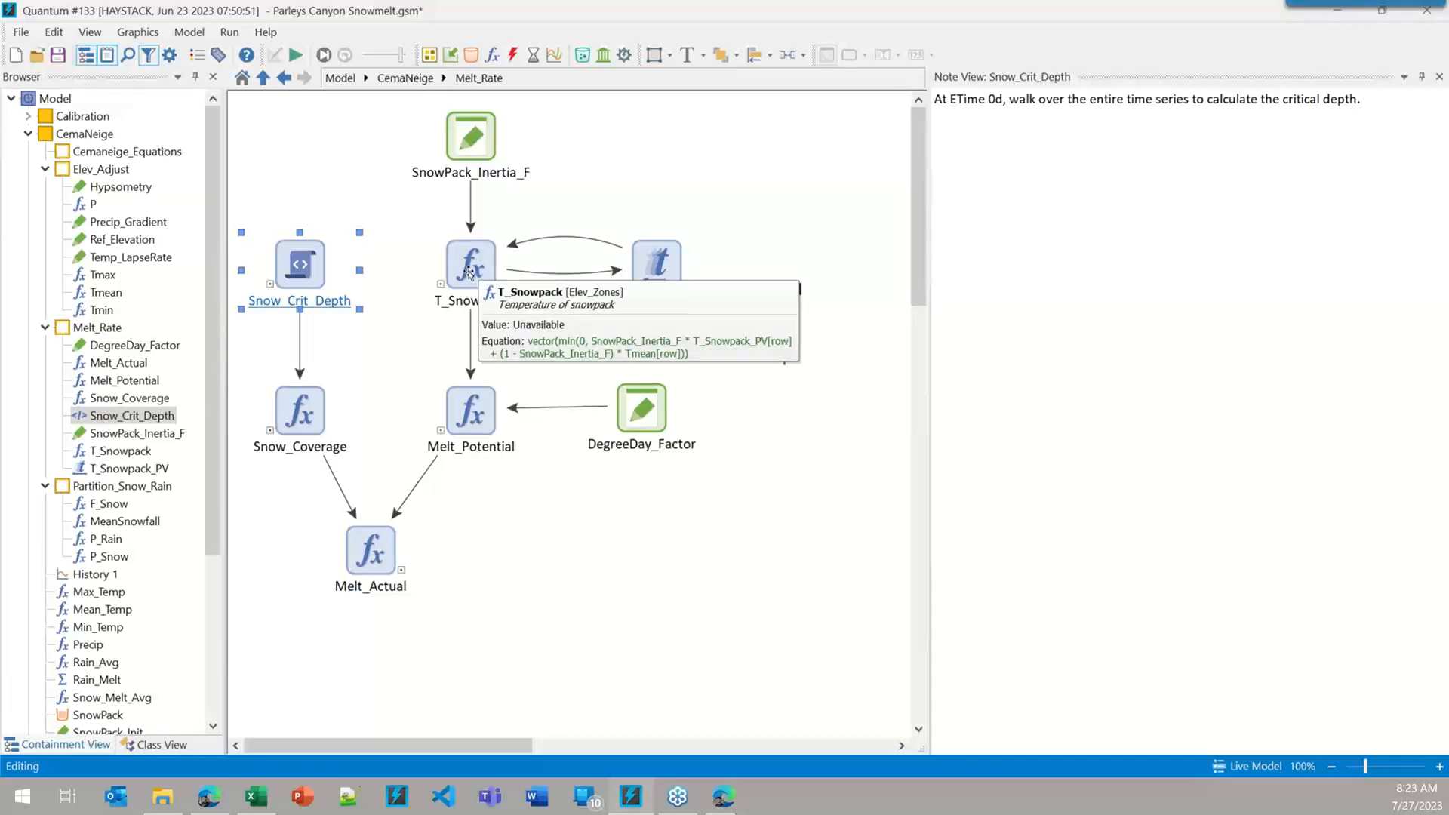
{"action": "double_click", "coordinate": [469, 272]}
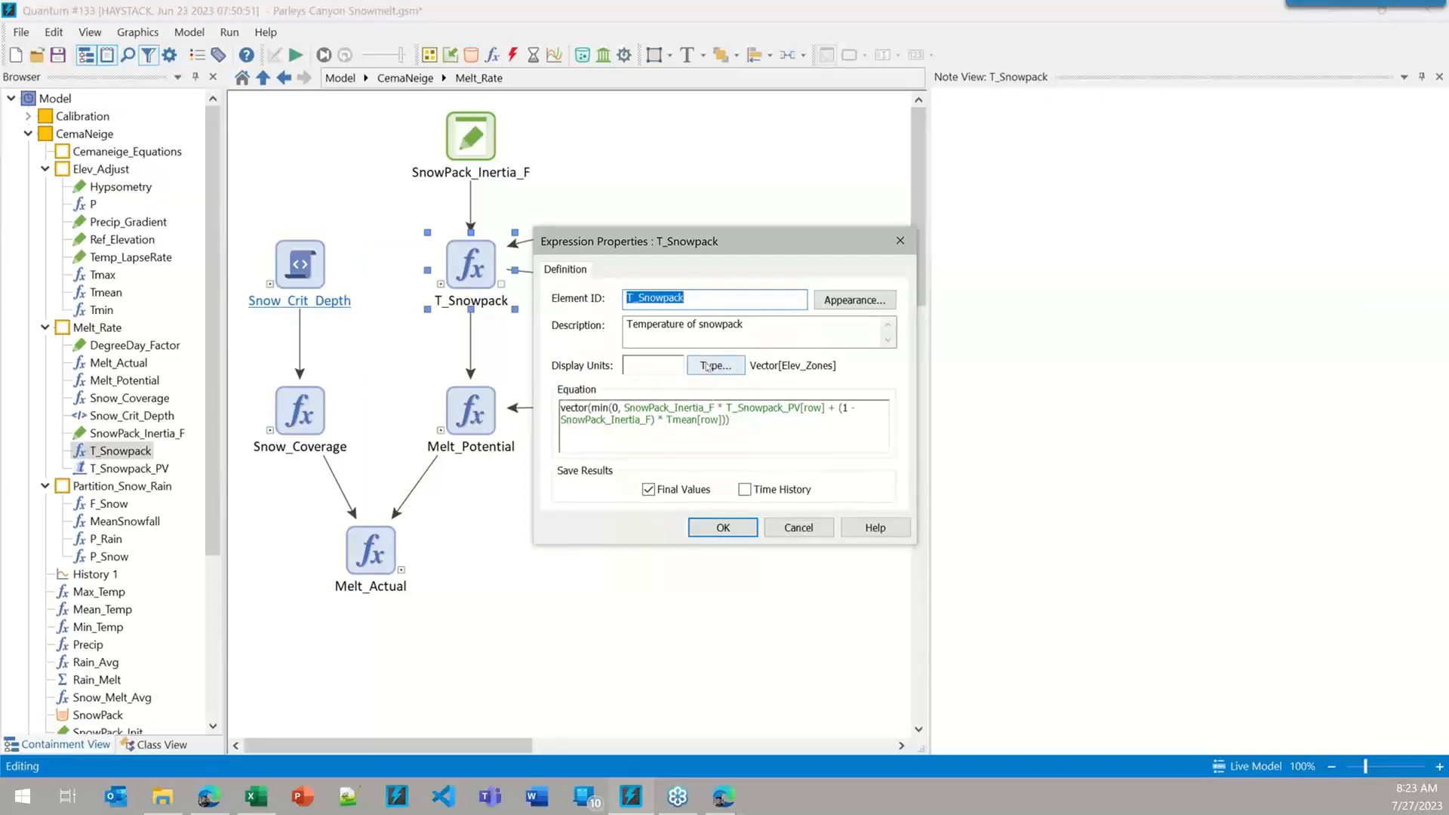
{"action": "left_click", "coordinate": [625, 436]}
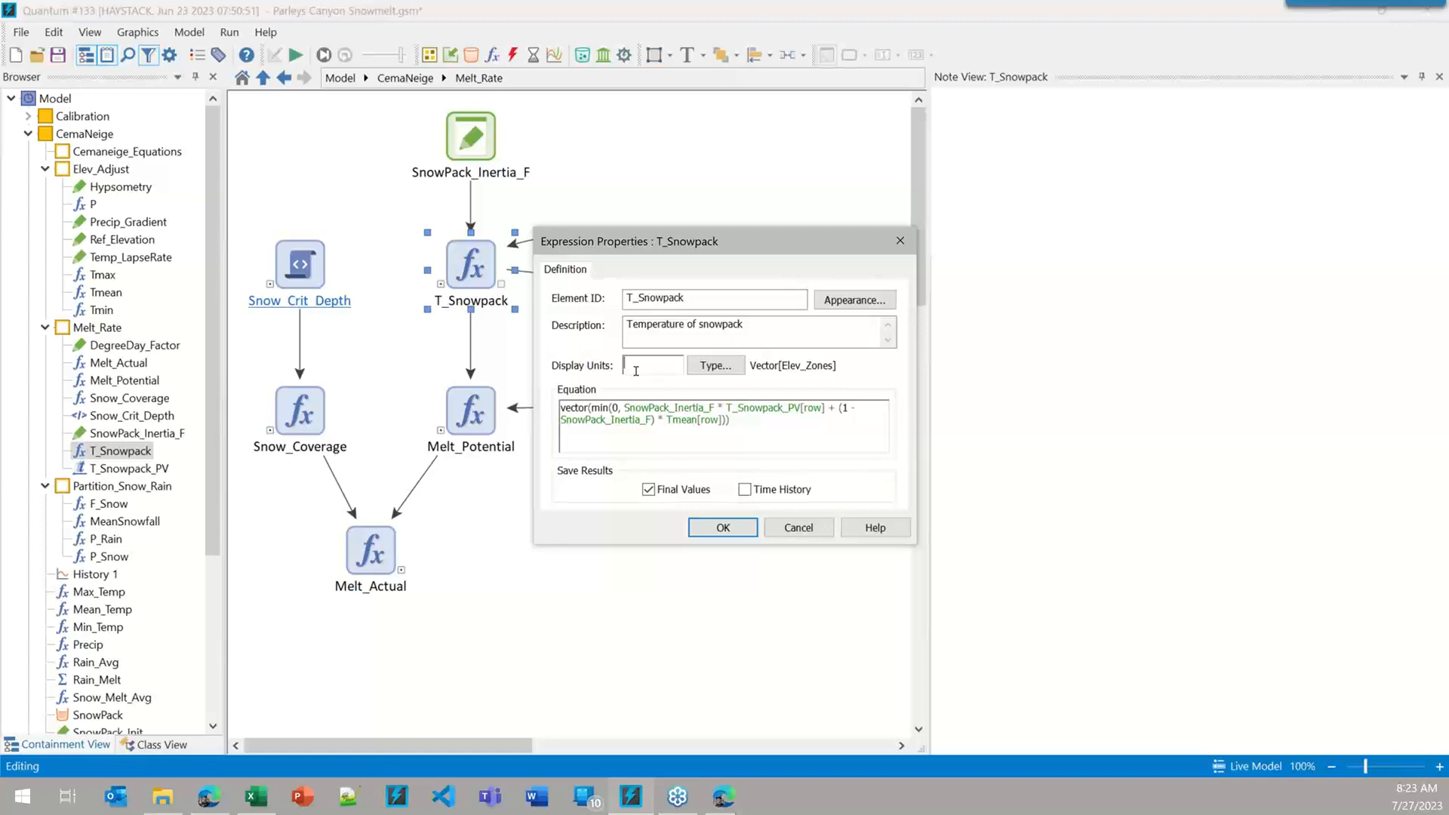
{"action": "left_click", "coordinate": [724, 528]}
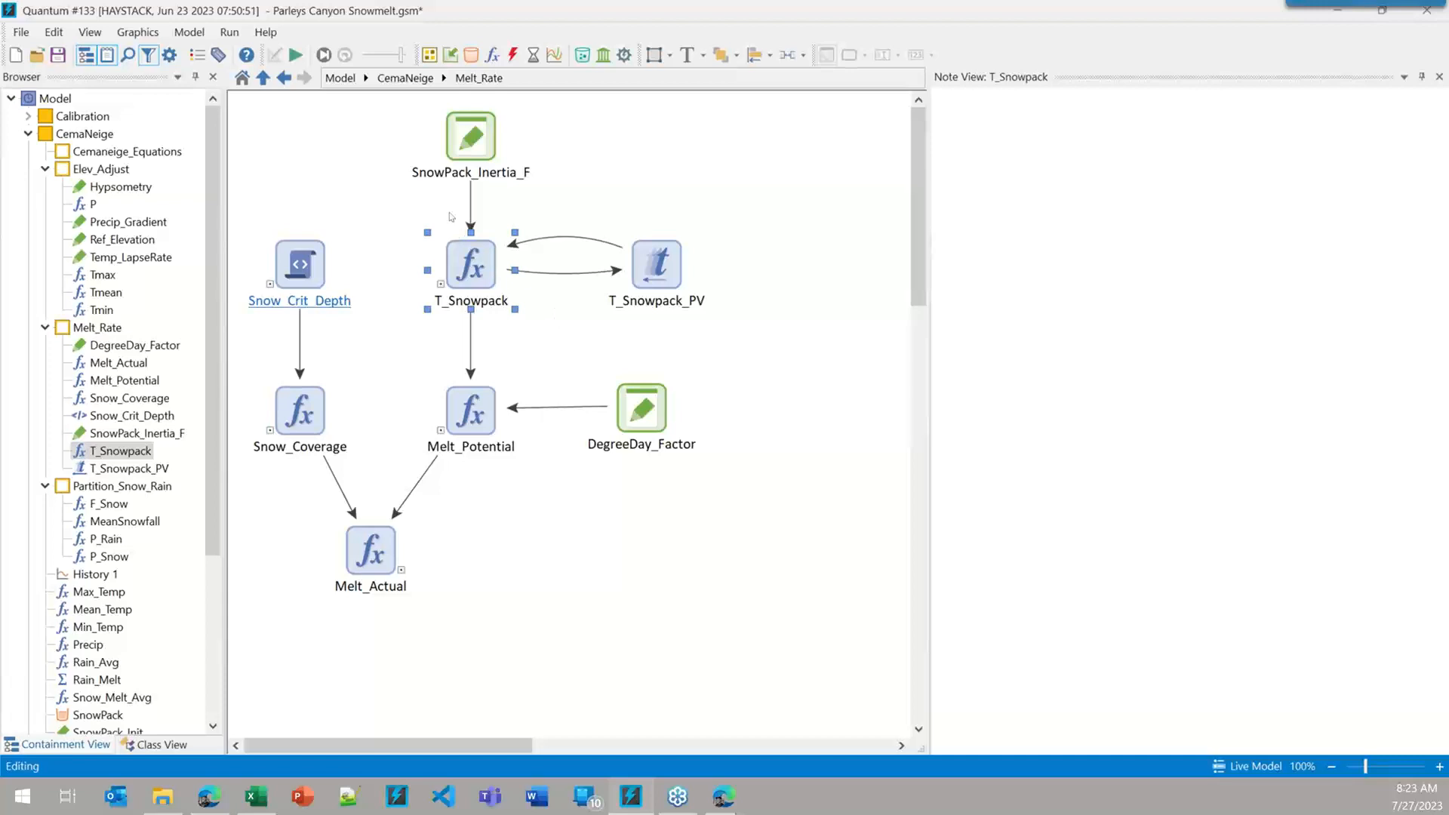
- Open the Melt_Actual expression, point out the 0.9 factor in its equation, and accept the dialog
{"action": "mouse_move", "coordinate": [453, 258]}
{"action": "double_click", "coordinate": [380, 559]}
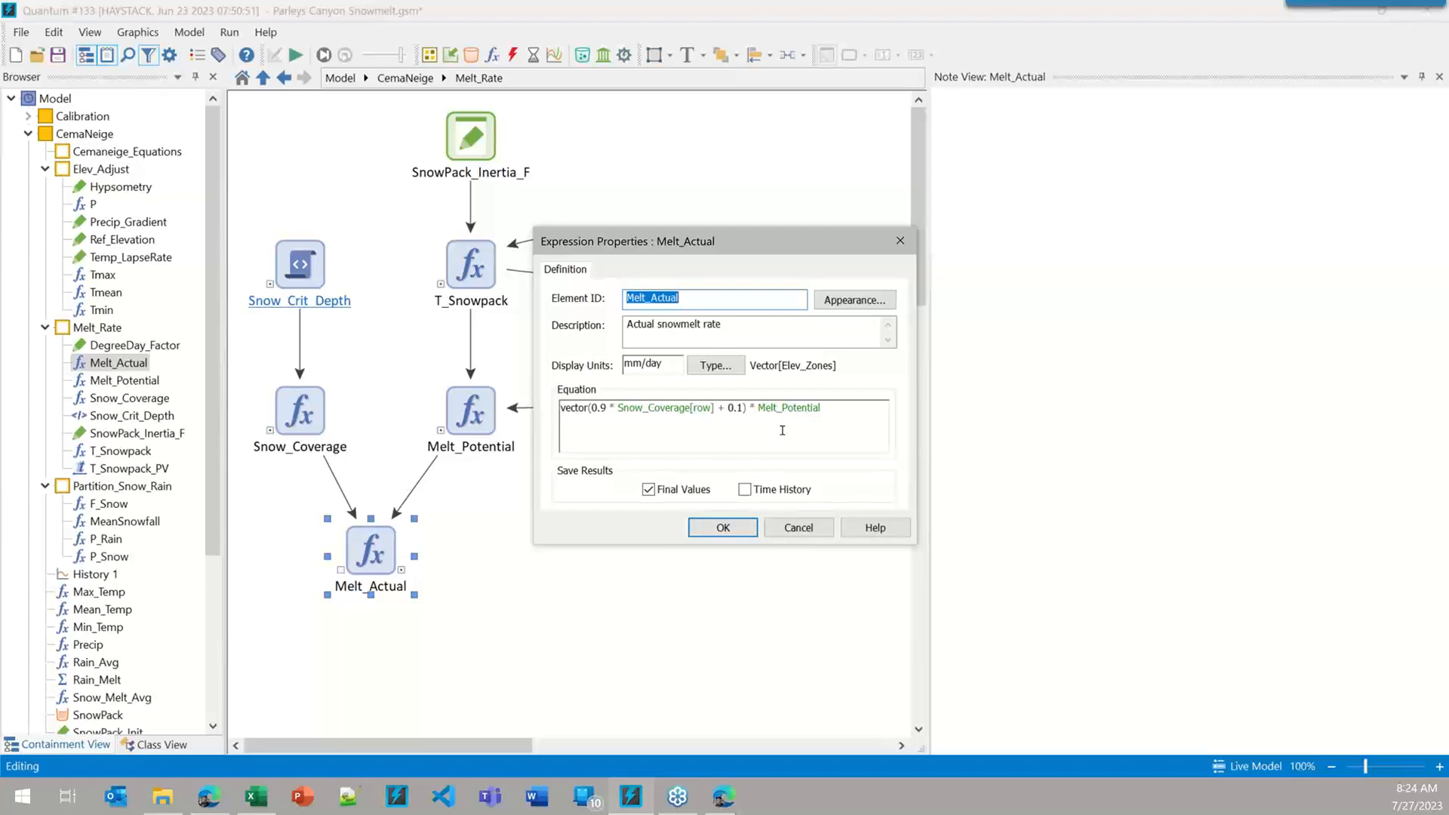
{"action": "left_click_drag", "start_coordinate": [607, 413], "coordinate": [593, 414]}
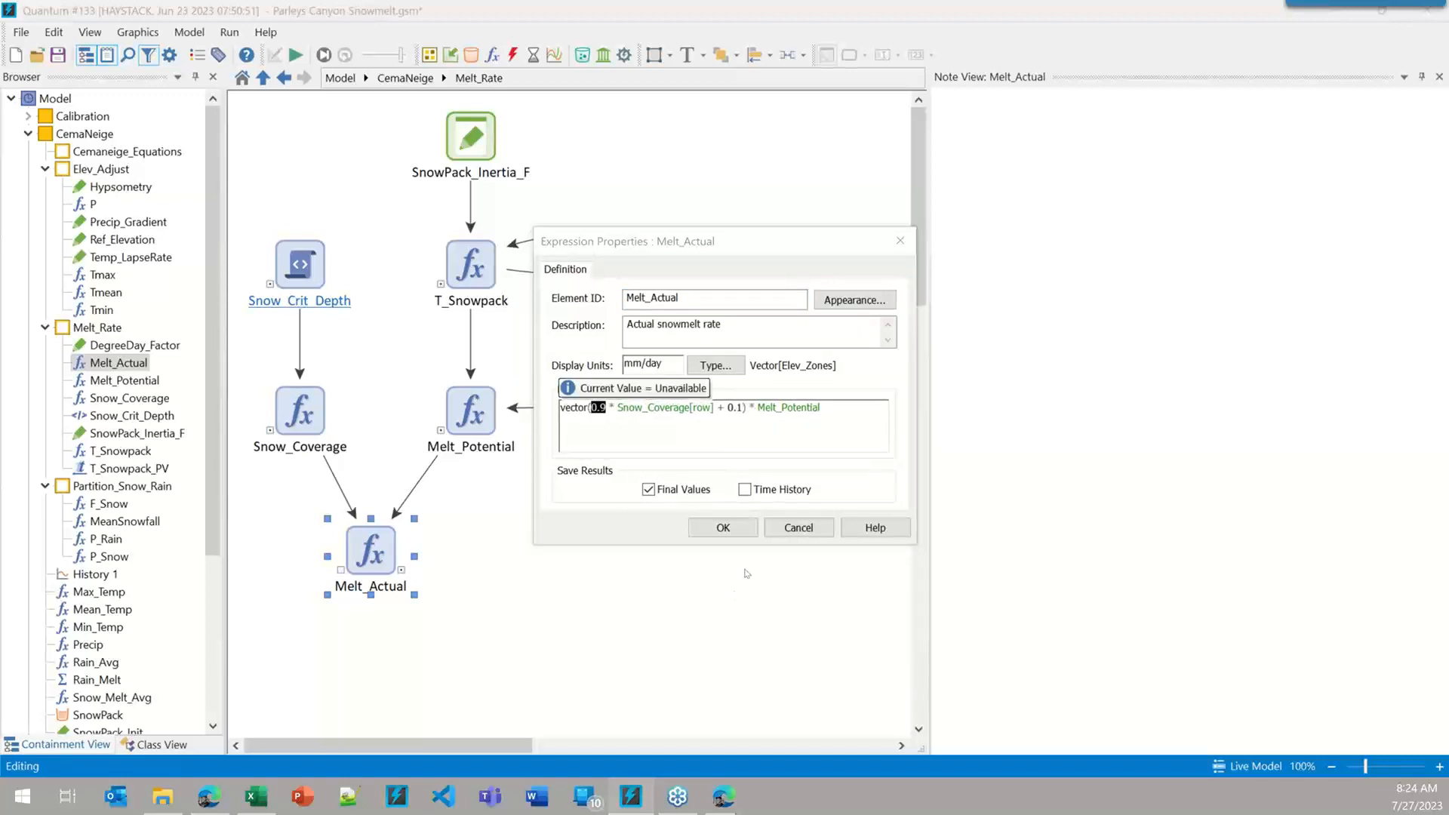
{"action": "left_click", "coordinate": [724, 528]}
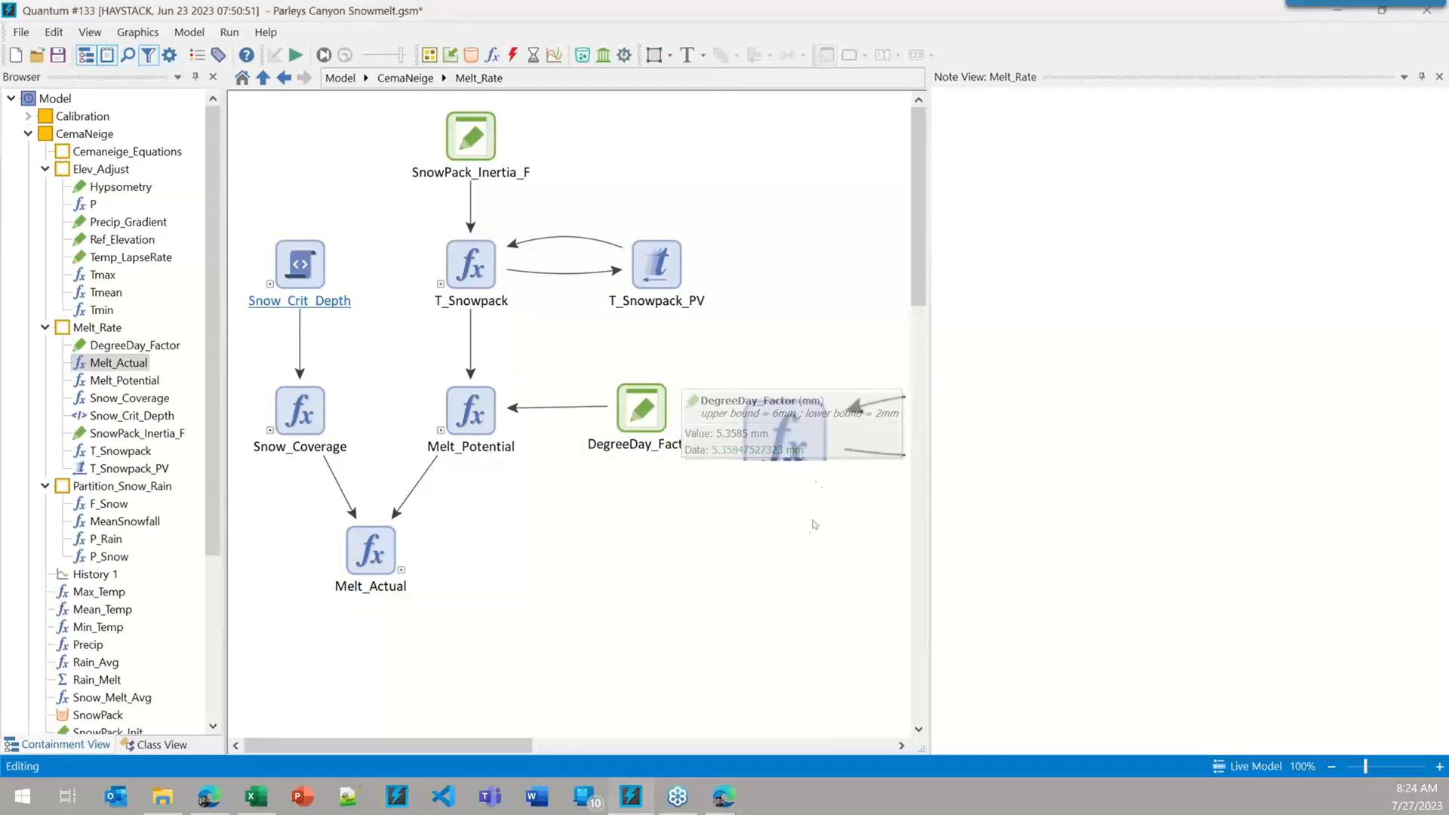
- Inspect the DegreeDay_Factor data element's bounds and data definition, and accept its properties dialog
{"action": "left_click", "coordinate": [651, 424]}
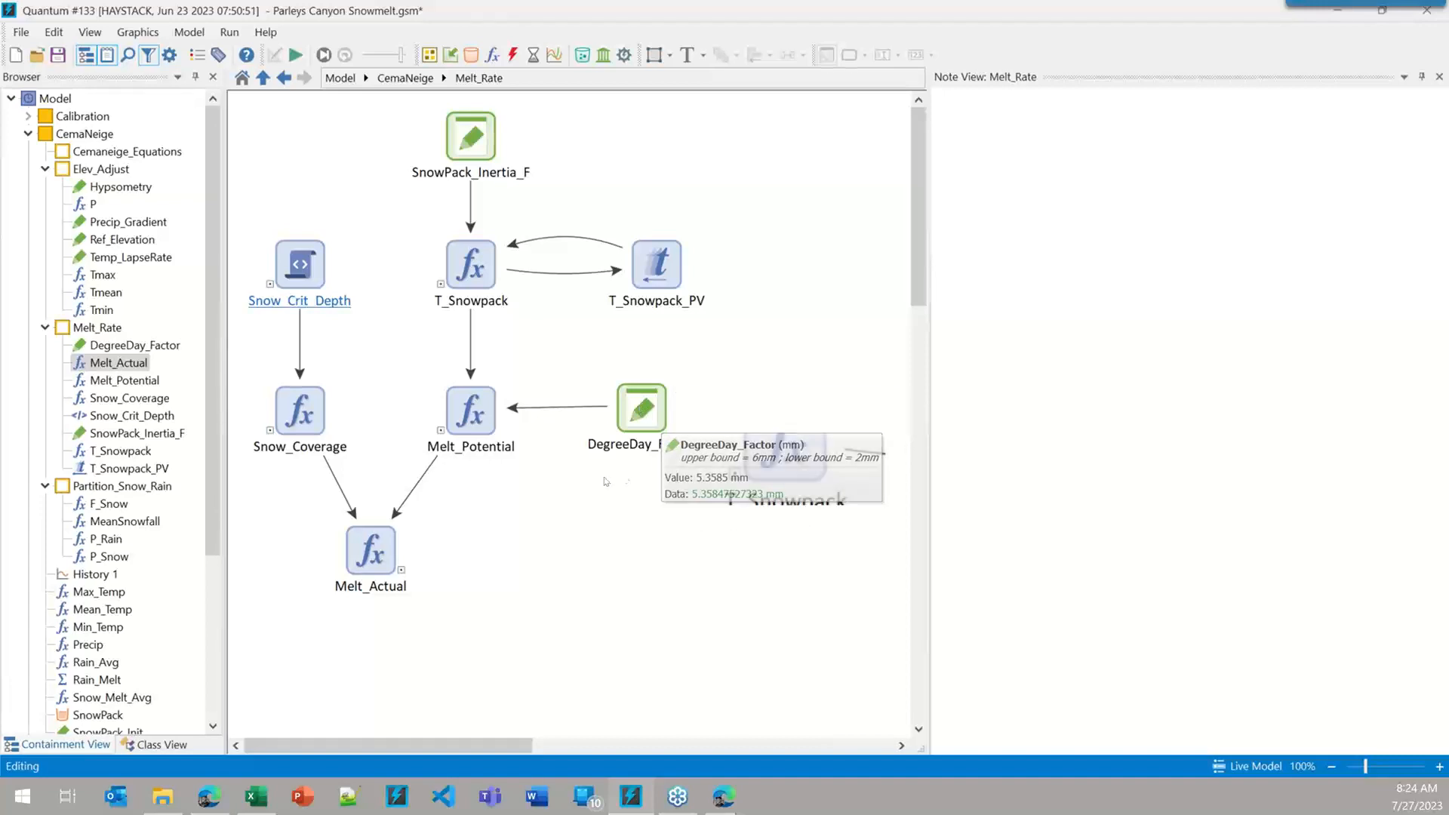
{"action": "mouse_move", "coordinate": [626, 397]}
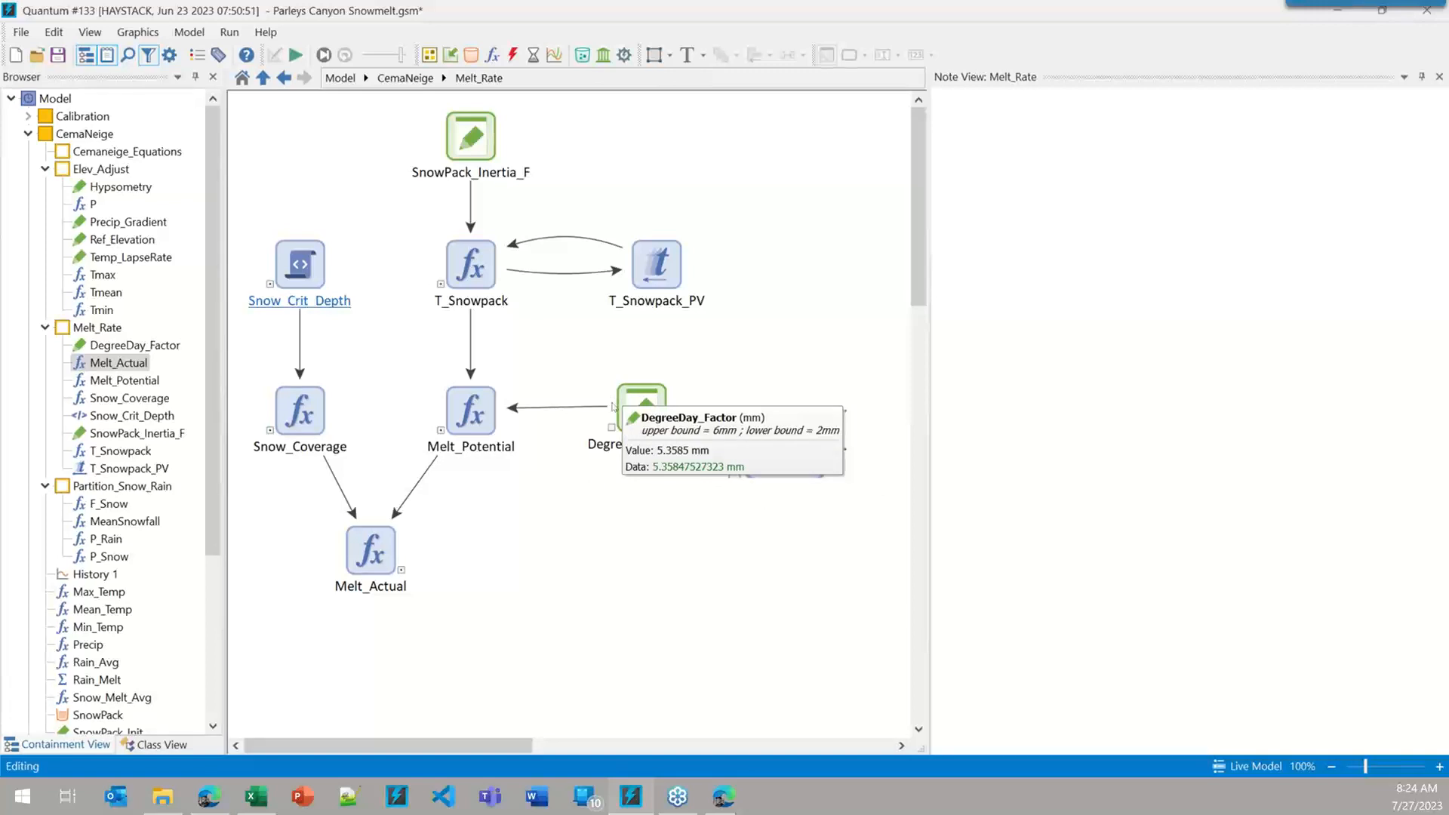
{"action": "double_click", "coordinate": [631, 409]}
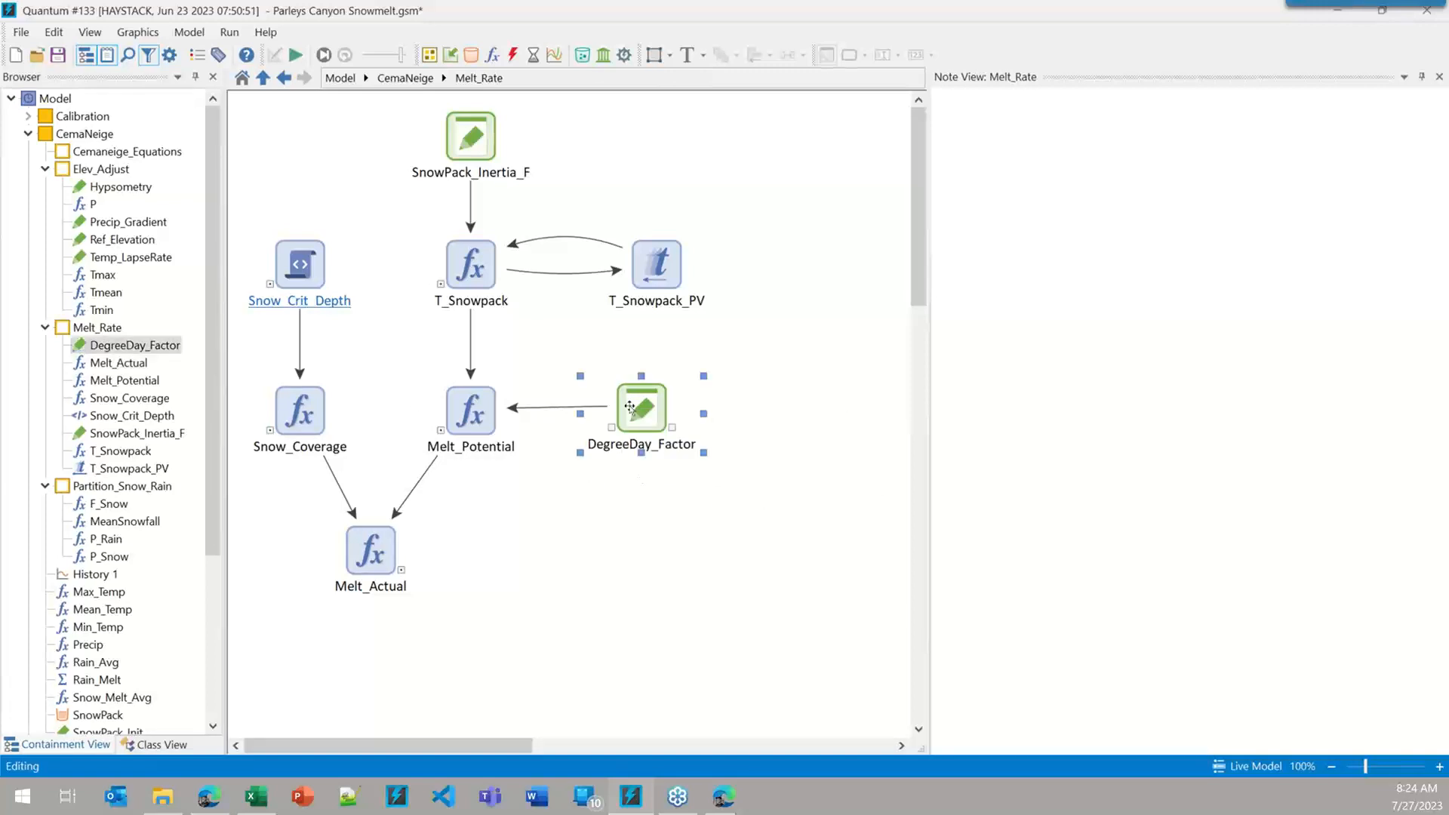
{"action": "mouse_move", "coordinate": [613, 381]}
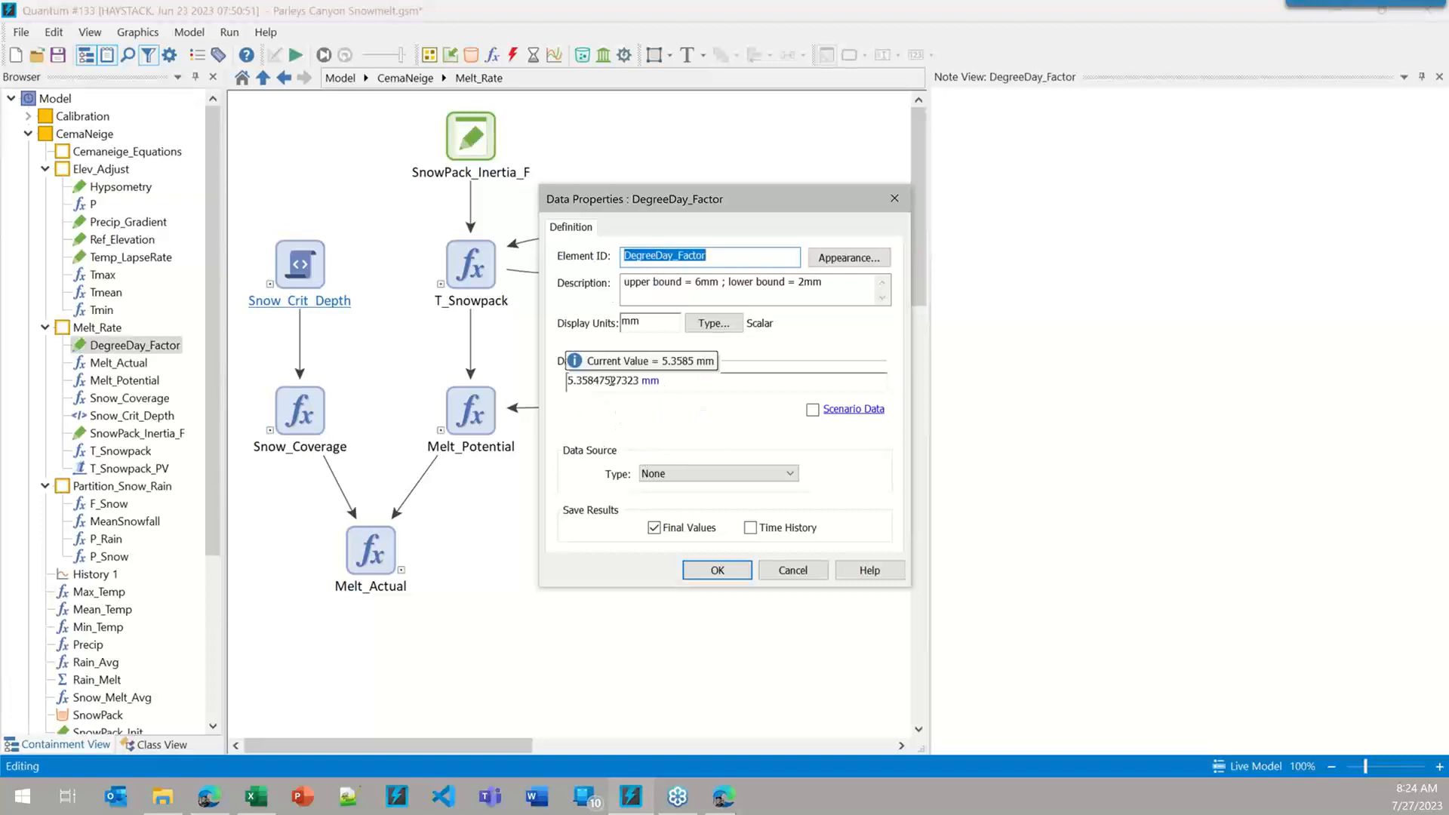
{"action": "left_click", "coordinate": [721, 570]}
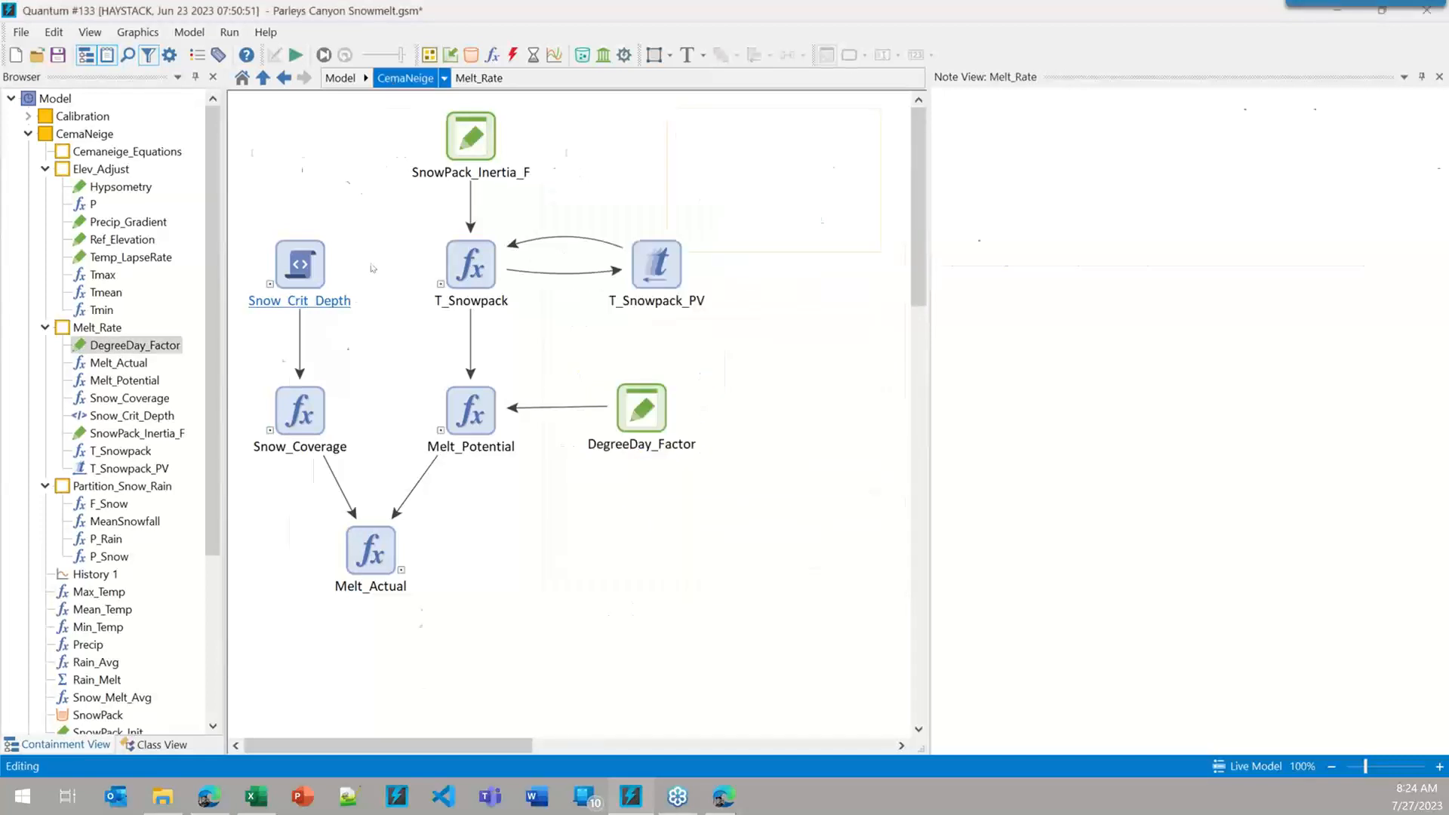
- Return to the CemaNeige container, open the model's causality sequence and look through the full list of elements
{"action": "left_click", "coordinate": [406, 78]}
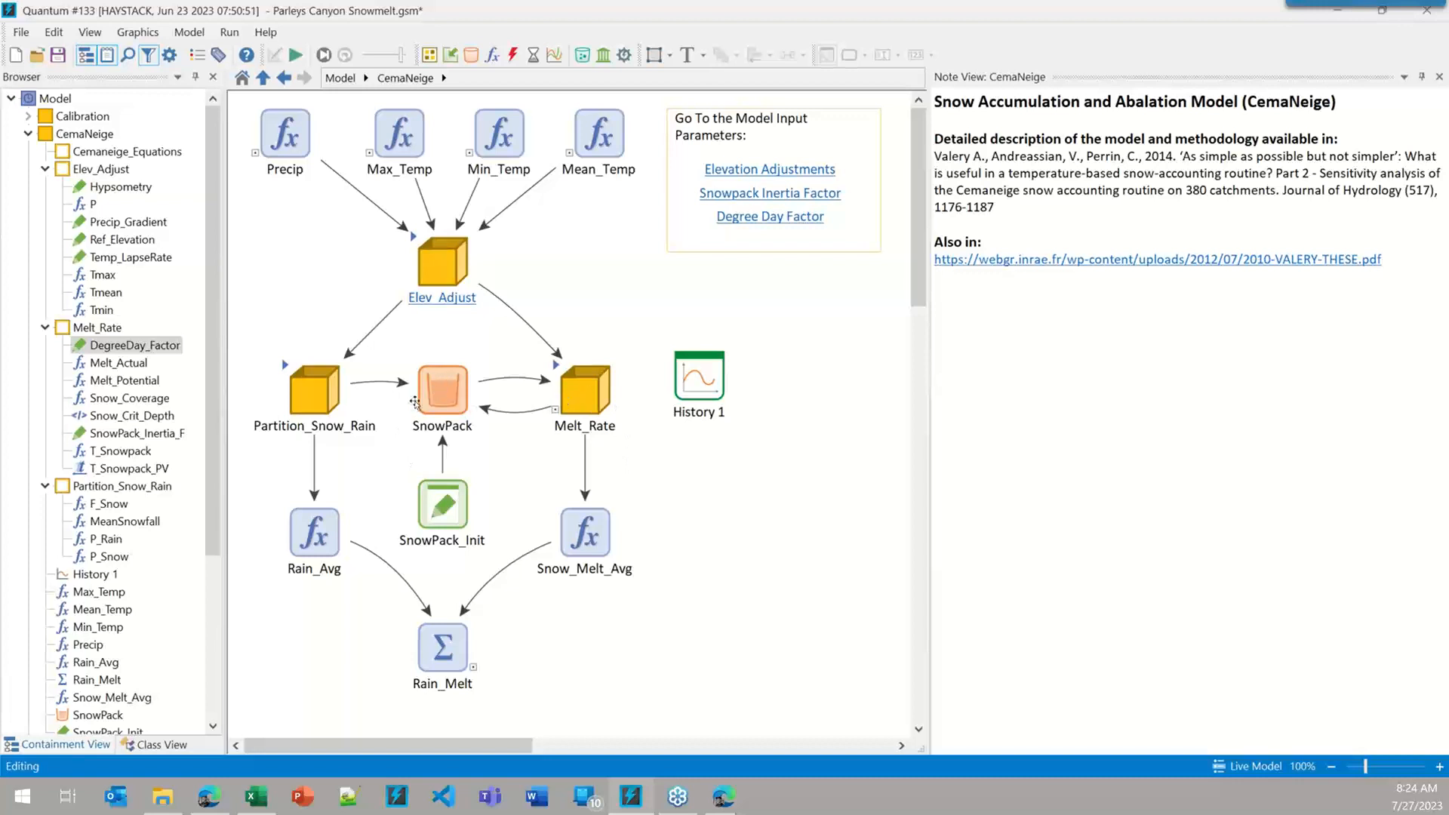
{"action": "mouse_move", "coordinate": [452, 397]}
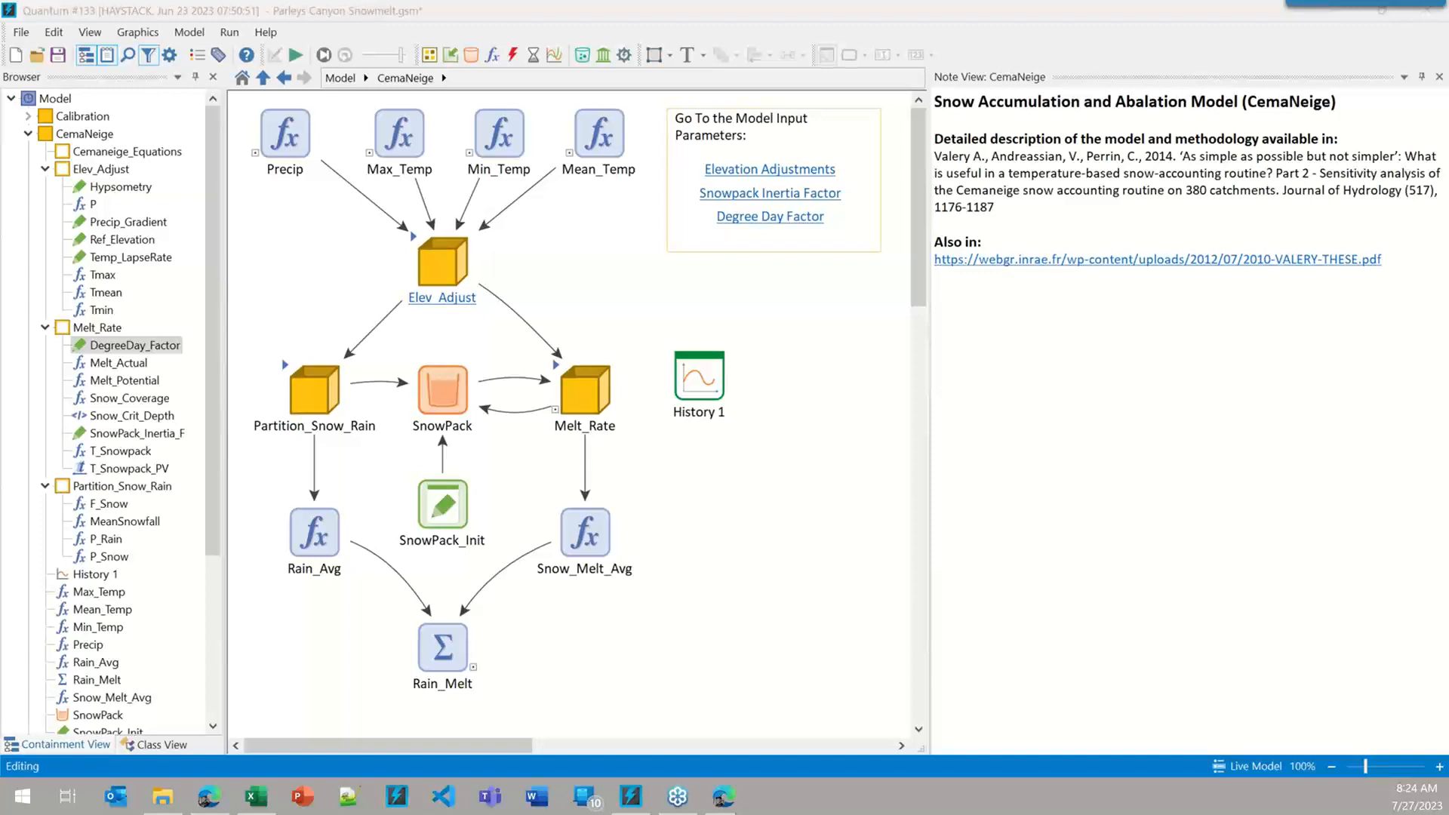
{"action": "left_click", "coordinate": [766, 526]}
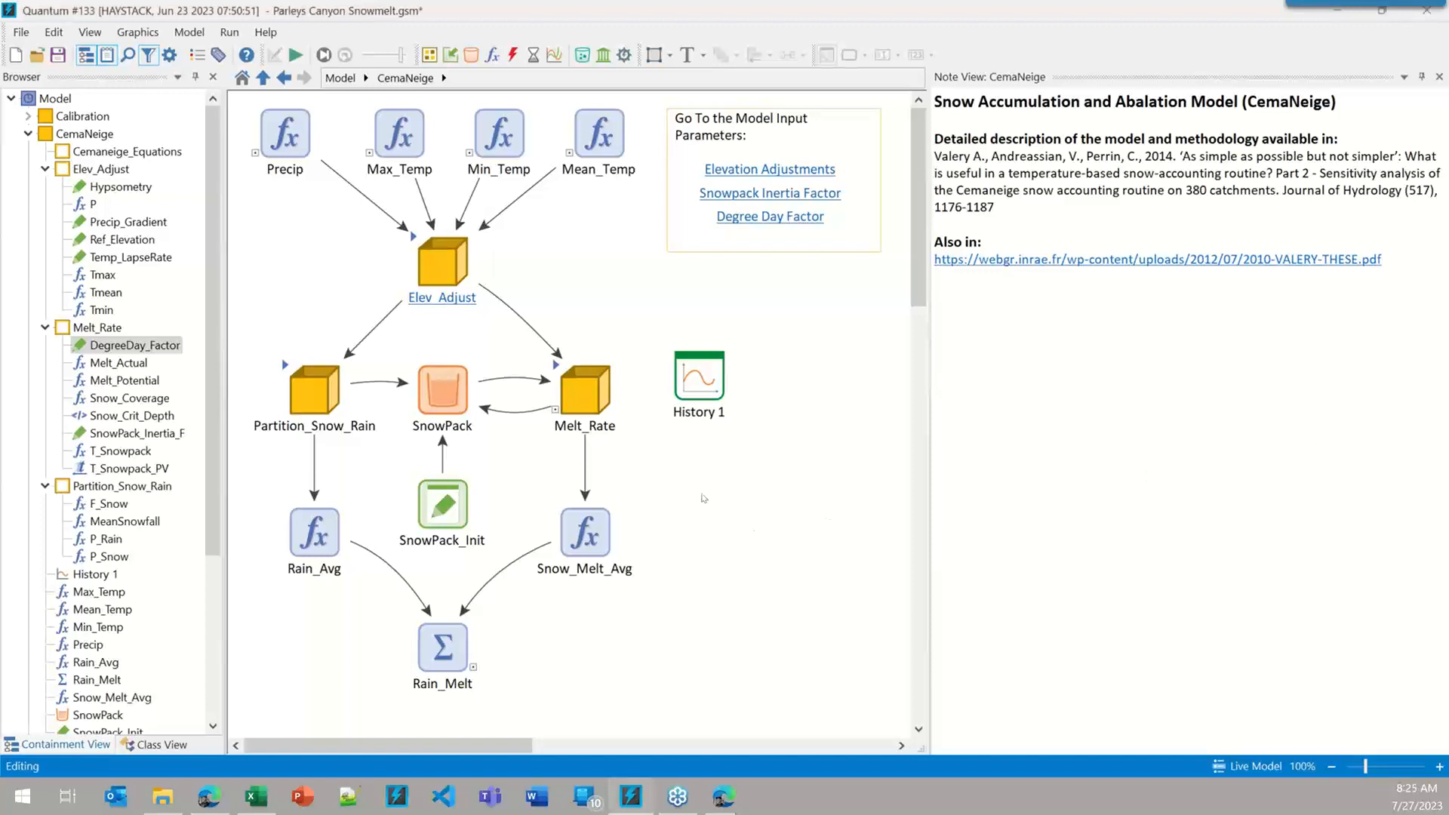
{"action": "left_click", "coordinate": [191, 33]}
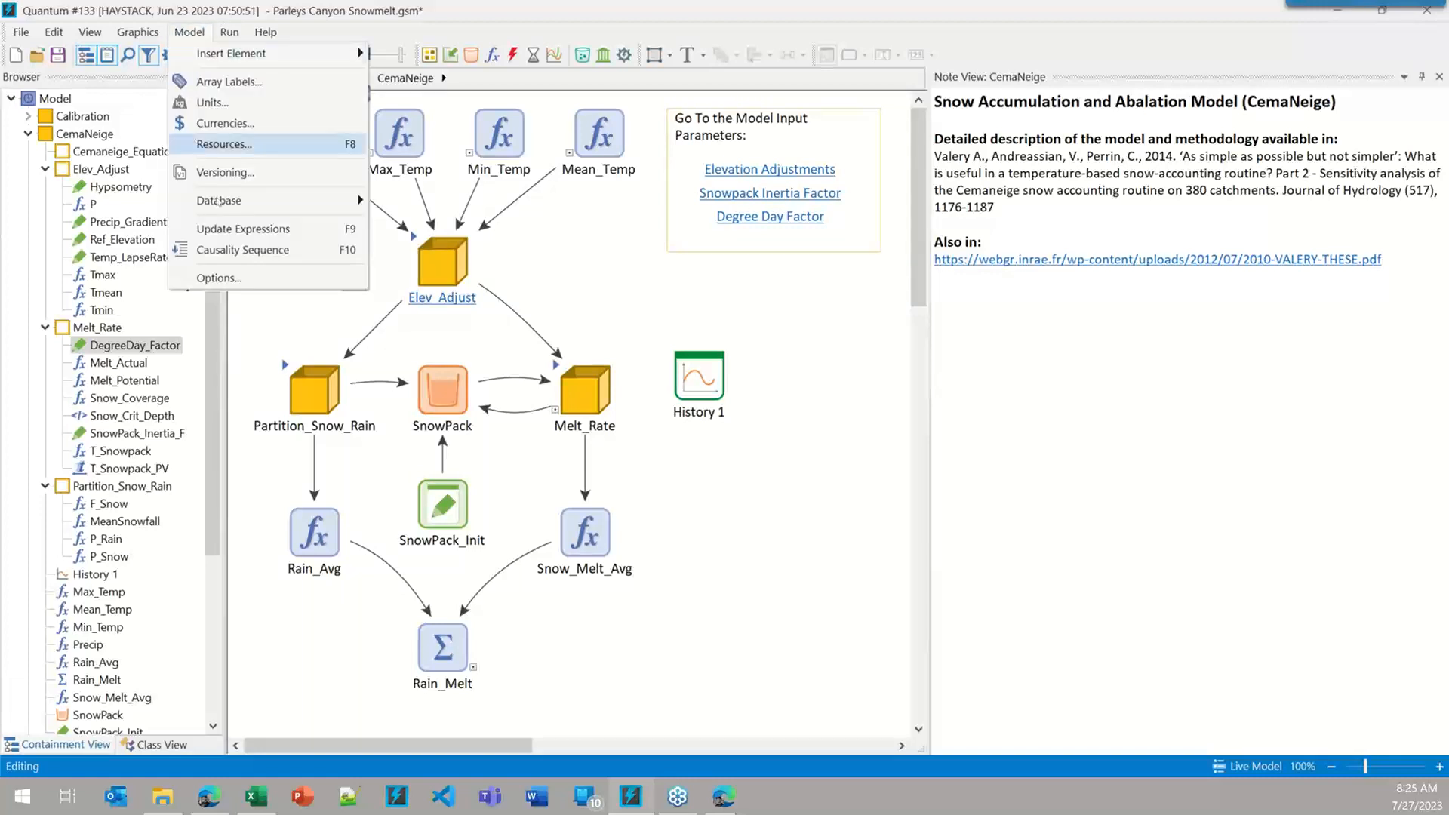
{"action": "left_click", "coordinate": [328, 251]}
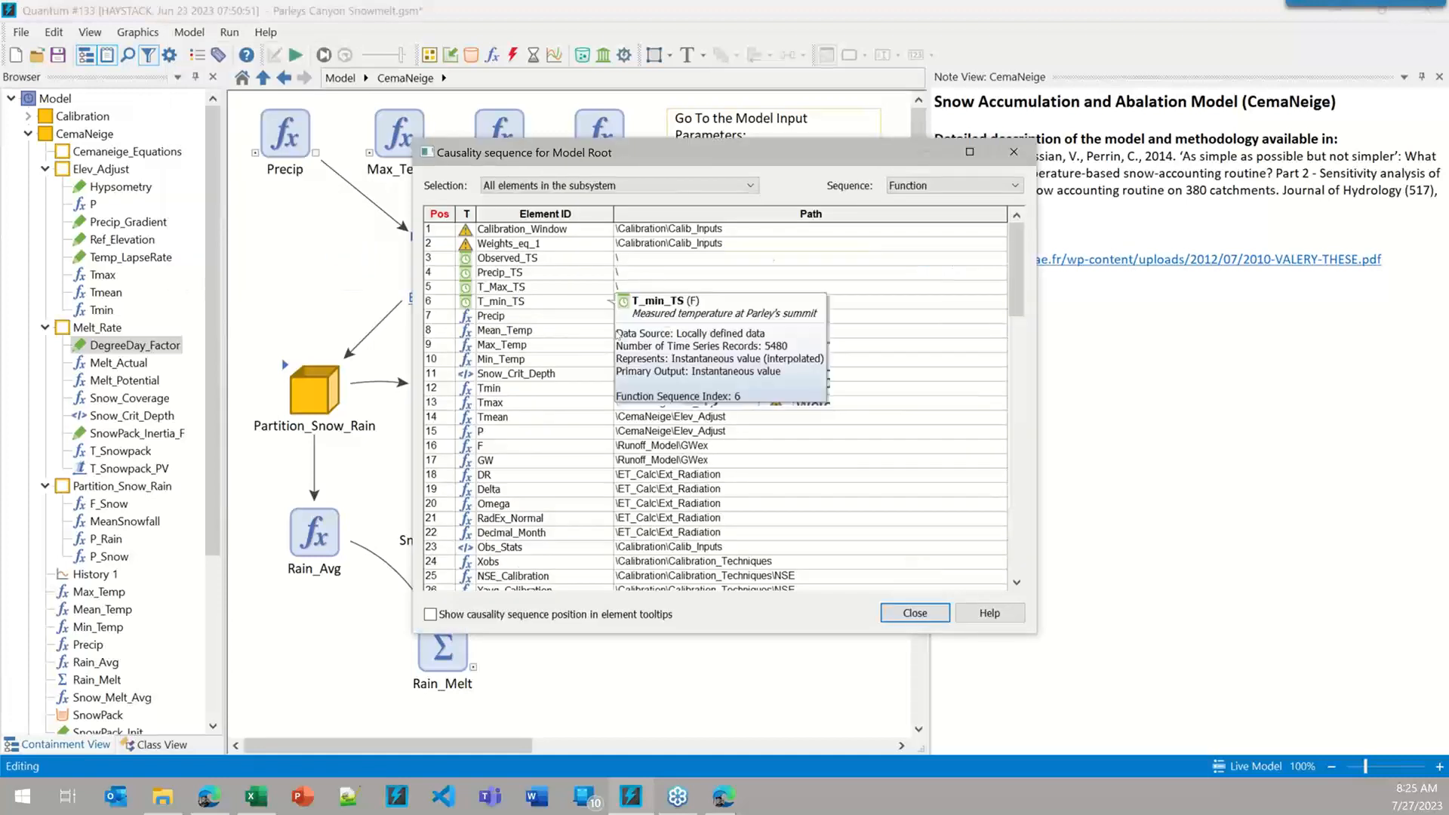
{"action": "left_click_drag", "start_coordinate": [813, 146], "coordinate": [1062, 54]}
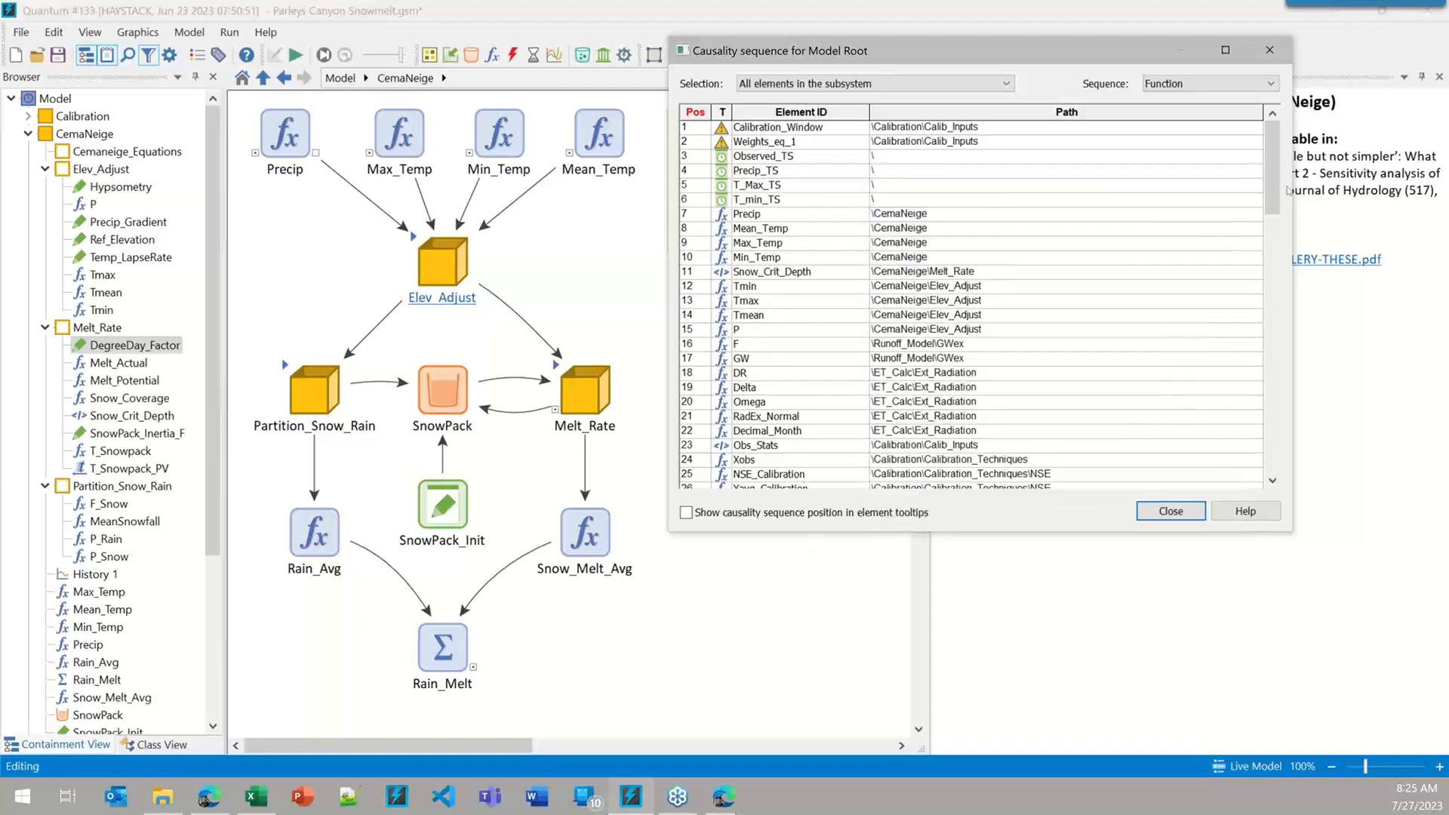
{"action": "scroll", "coordinate": [1279, 166], "scroll_direction": "down", "scroll_amount": 13}
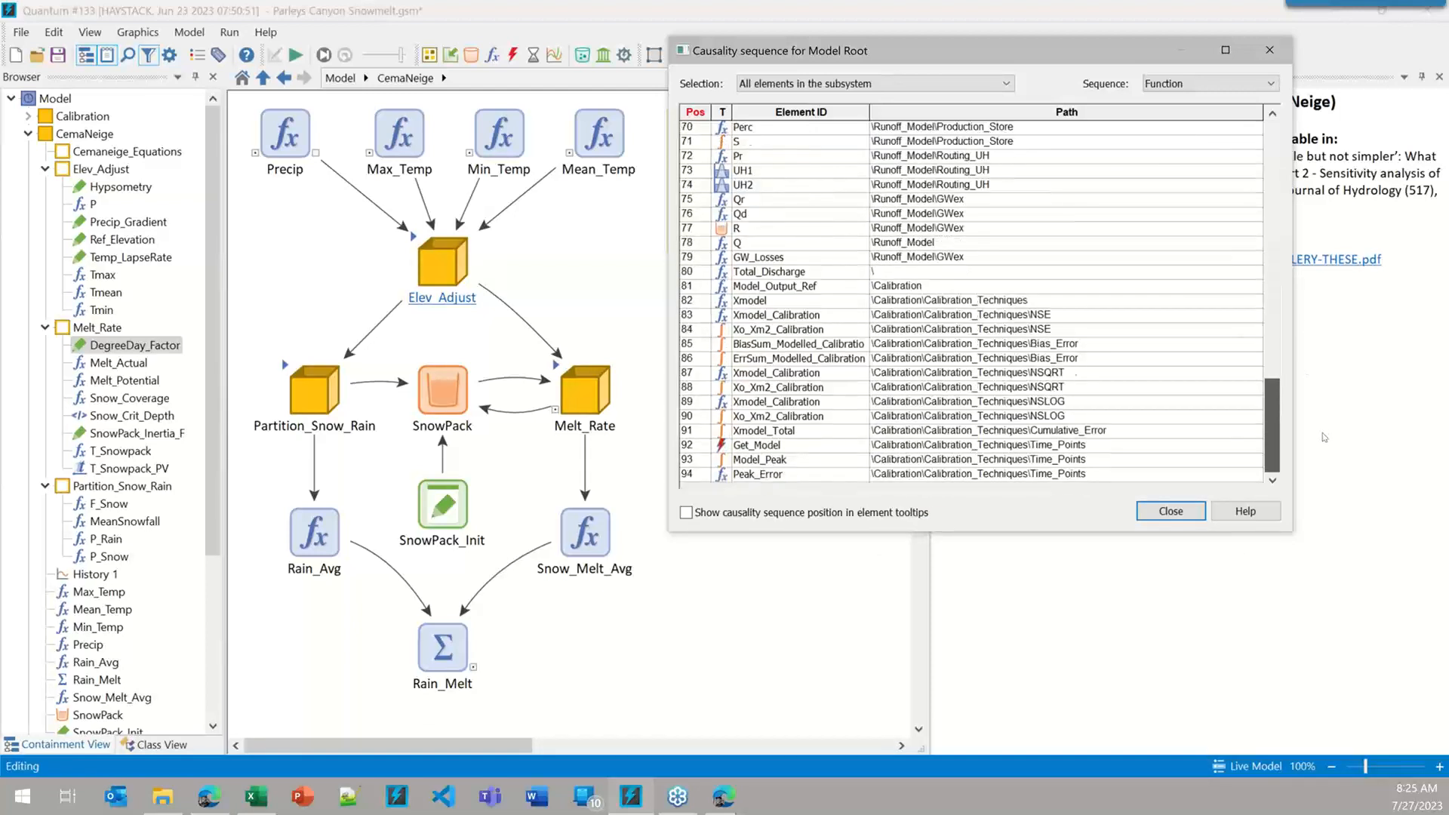
{"action": "scroll", "coordinate": [1279, 159], "scroll_direction": "up", "scroll_amount": 10}
{"action": "scroll", "coordinate": [1295, 128], "scroll_direction": "up", "scroll_amount": 3}
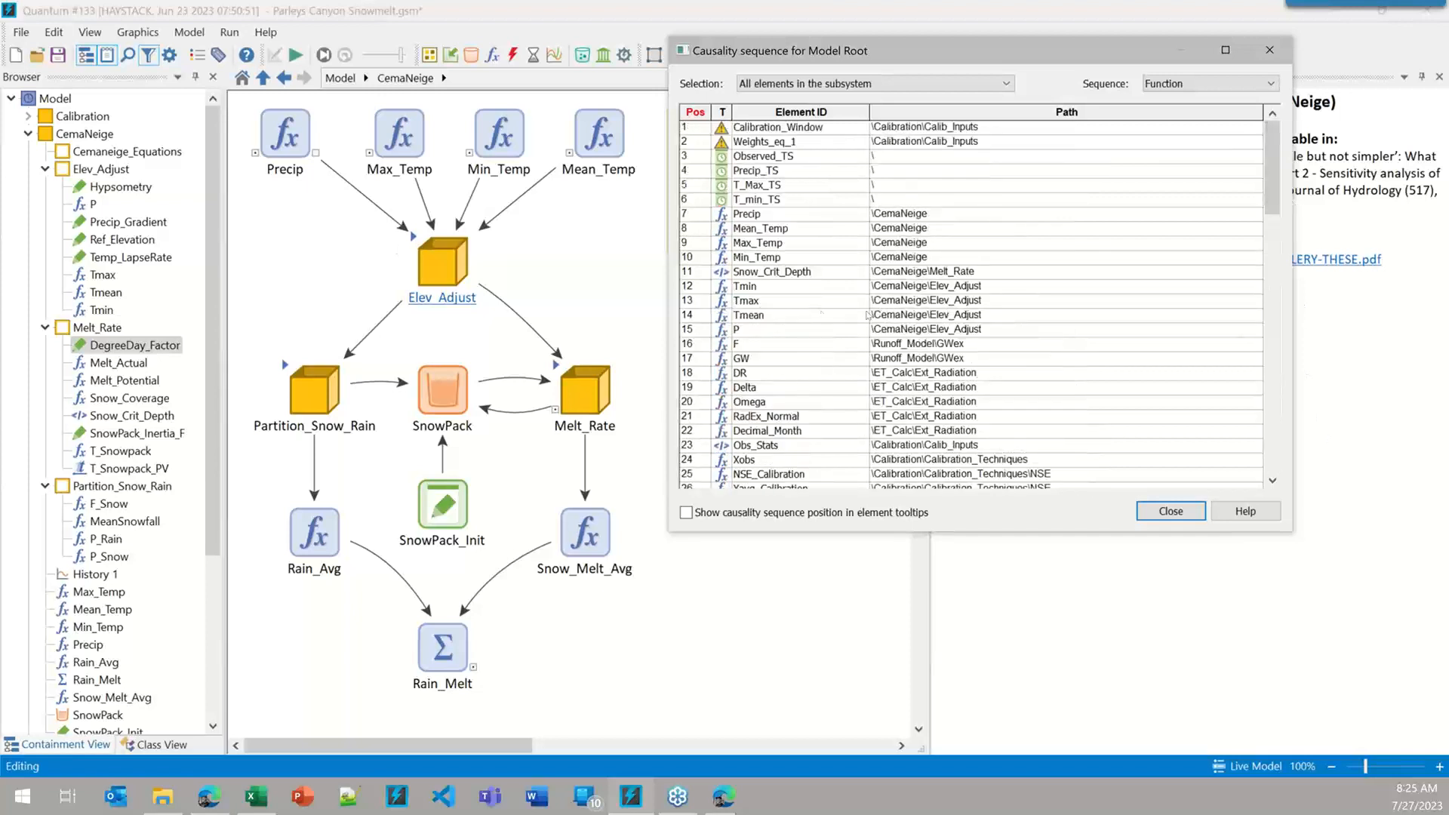
- Check the causality sequence's selection scopes, keep "All elements in the subsystem", and close the dialog
{"action": "left_click", "coordinate": [915, 84]}
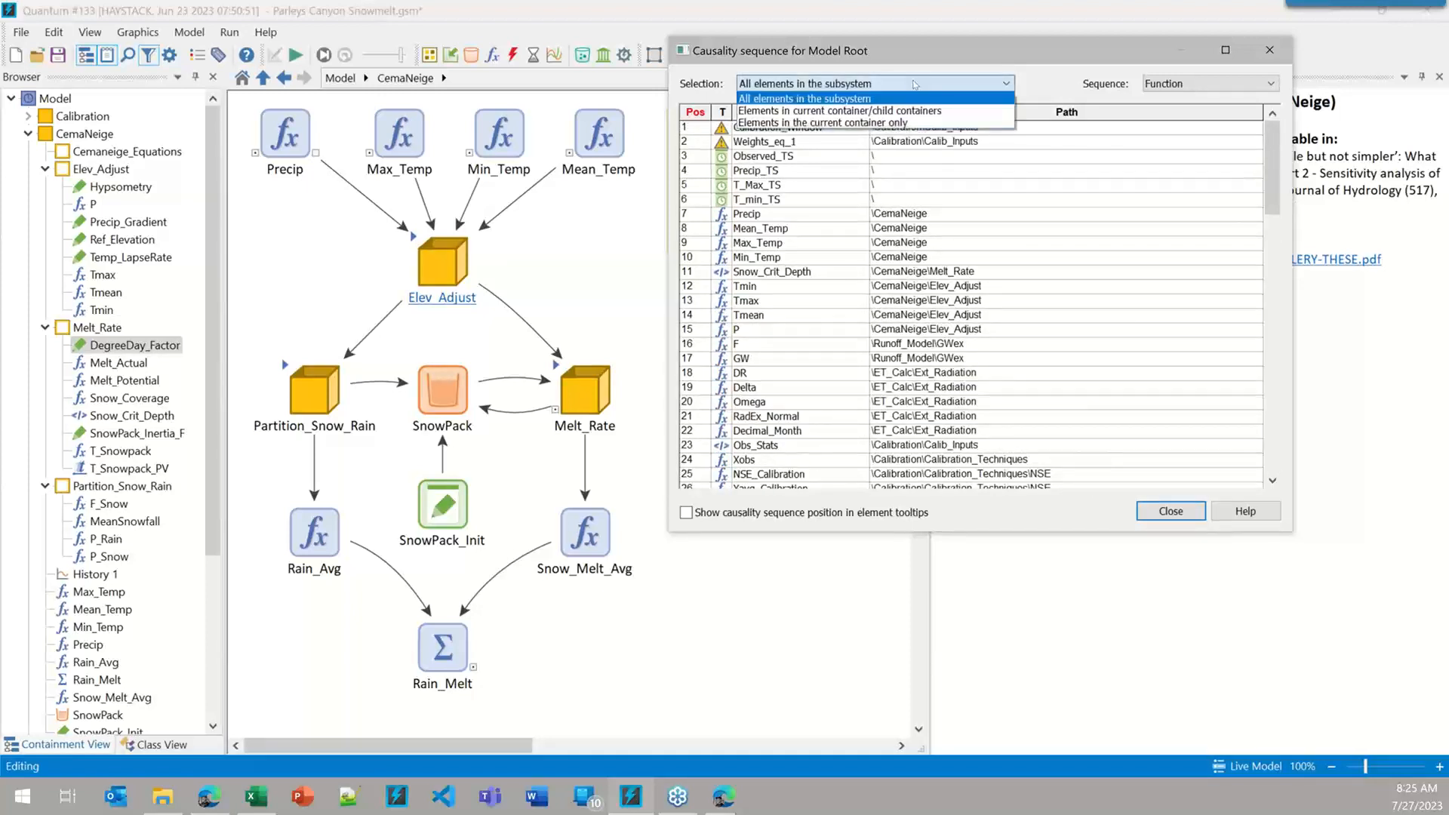
{"action": "left_click", "coordinate": [804, 99]}
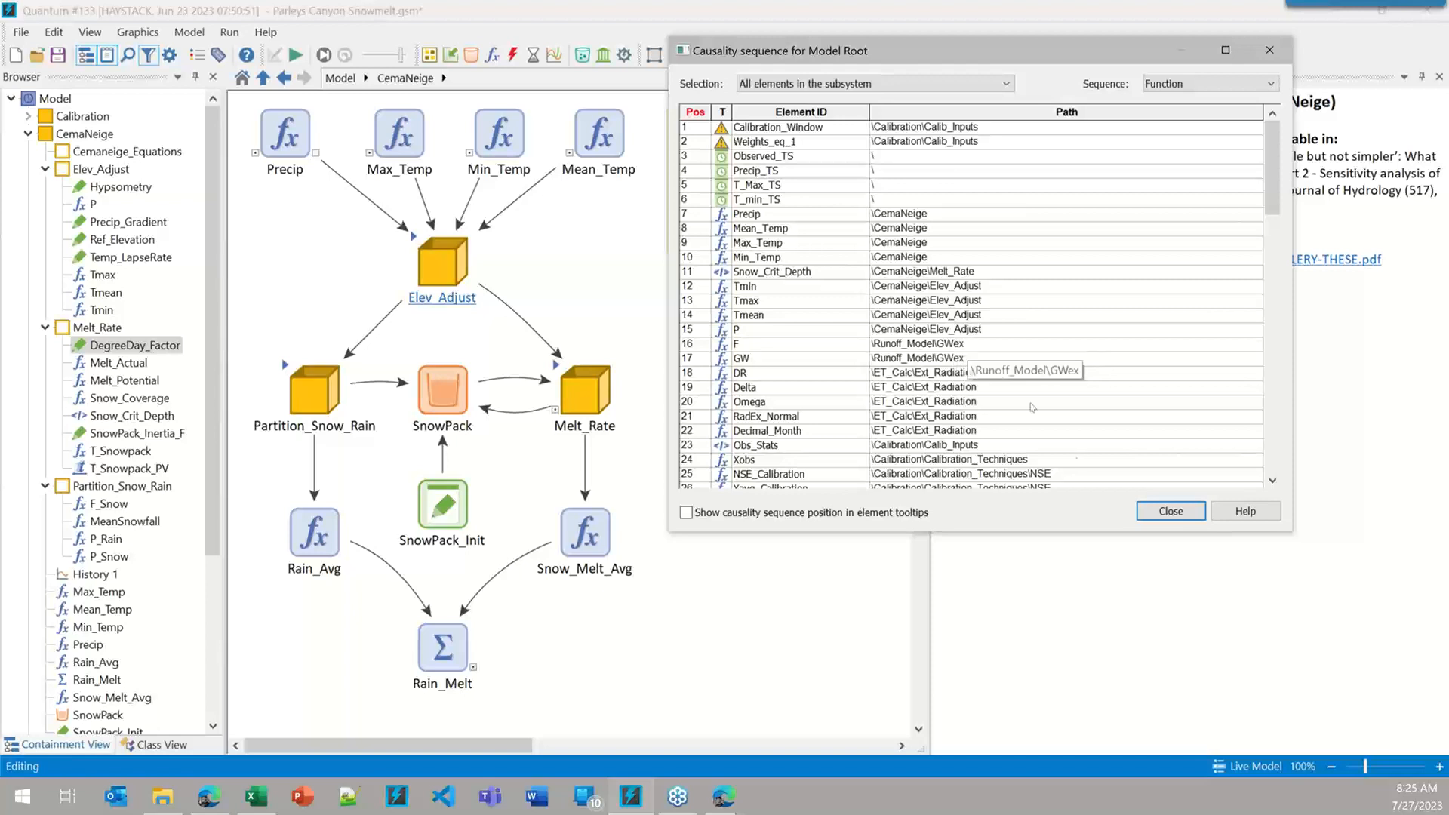
{"action": "left_click", "coordinate": [1170, 513]}
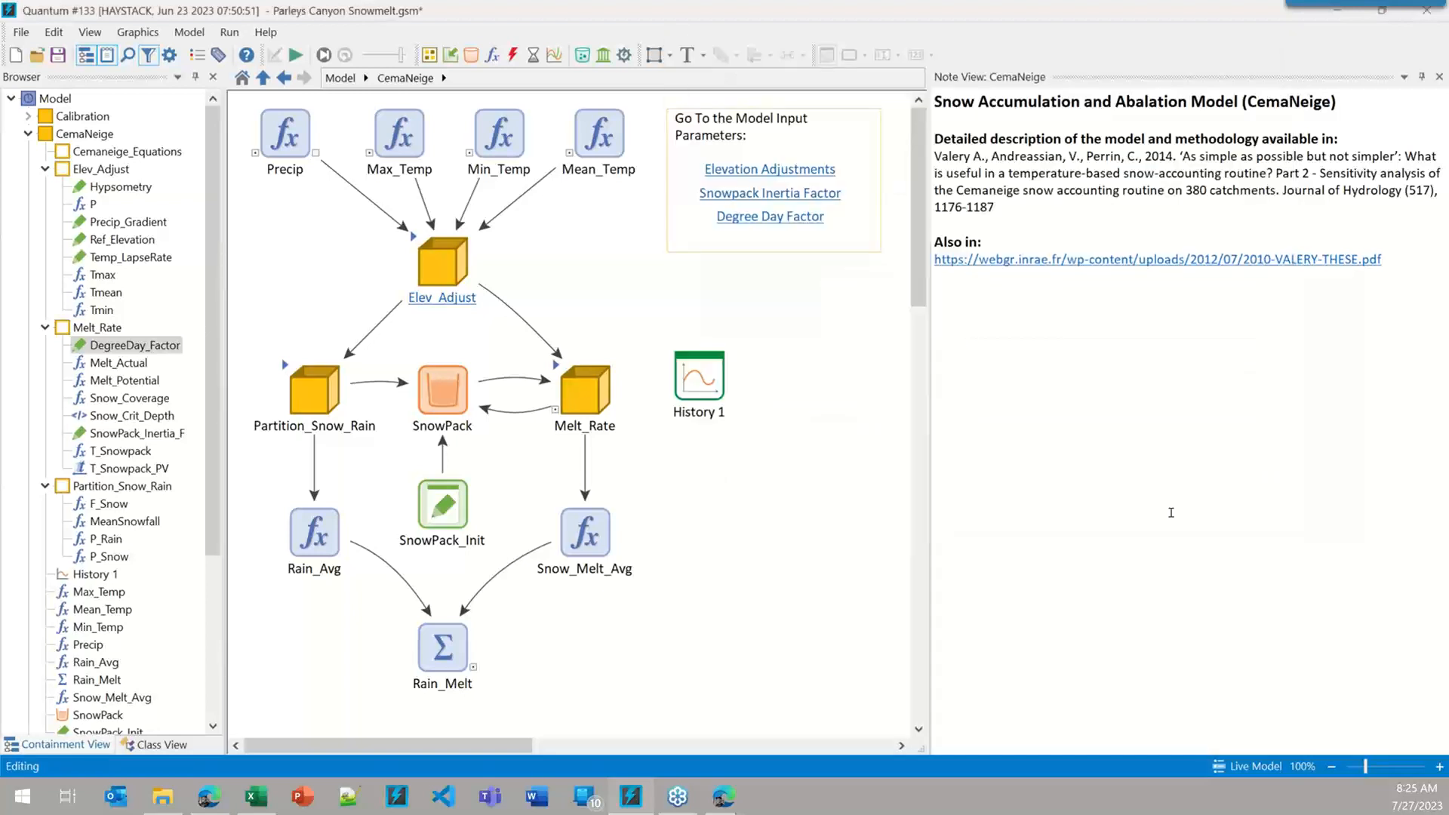
- Enter the Melt_Rate container, reopen the Snow_Crit_Depth script and open its Precip variable assignment in statement 11
{"action": "double_click", "coordinate": [585, 388]}
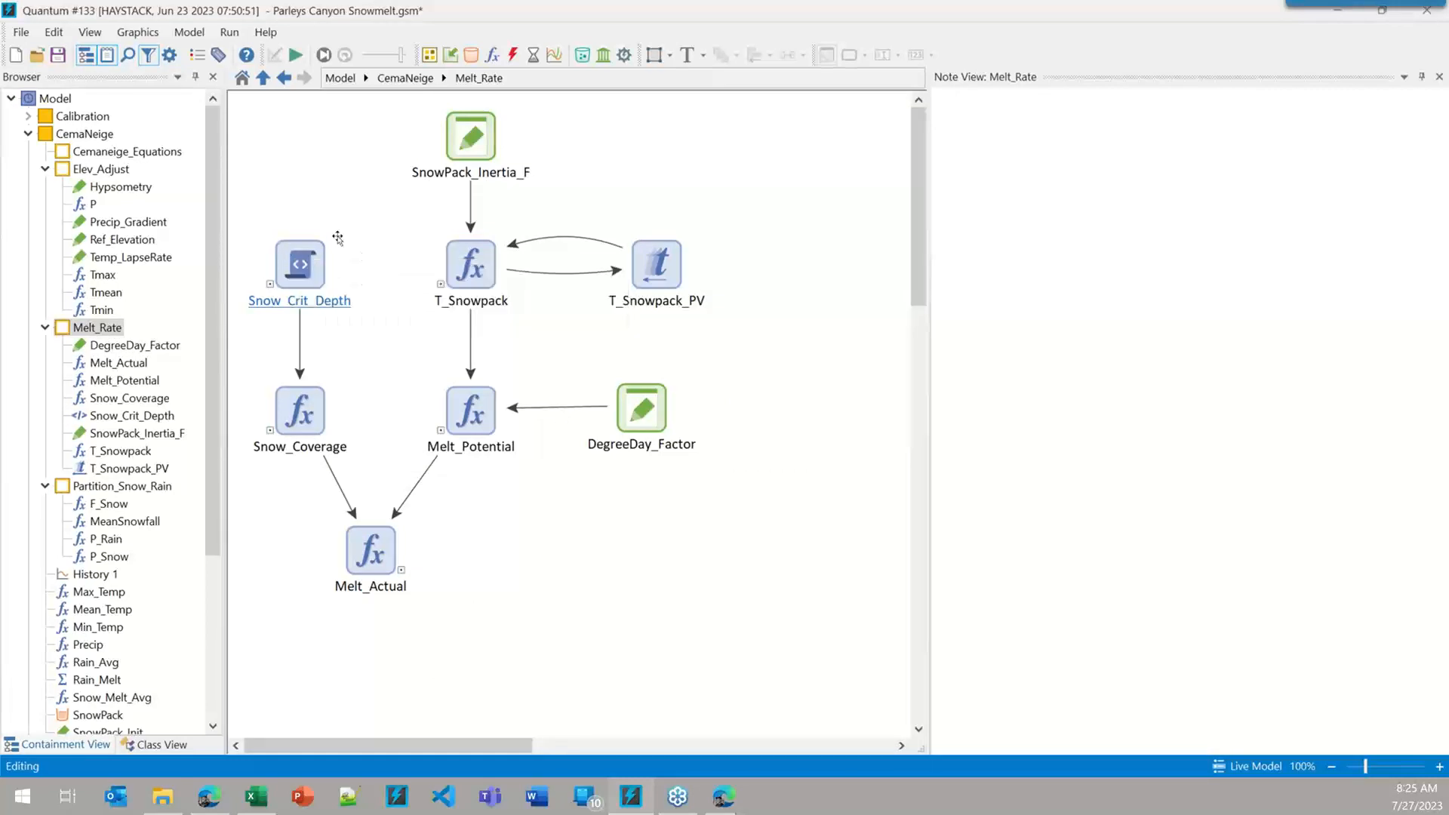
{"action": "mouse_move", "coordinate": [302, 264]}
{"action": "double_click", "coordinate": [317, 261]}
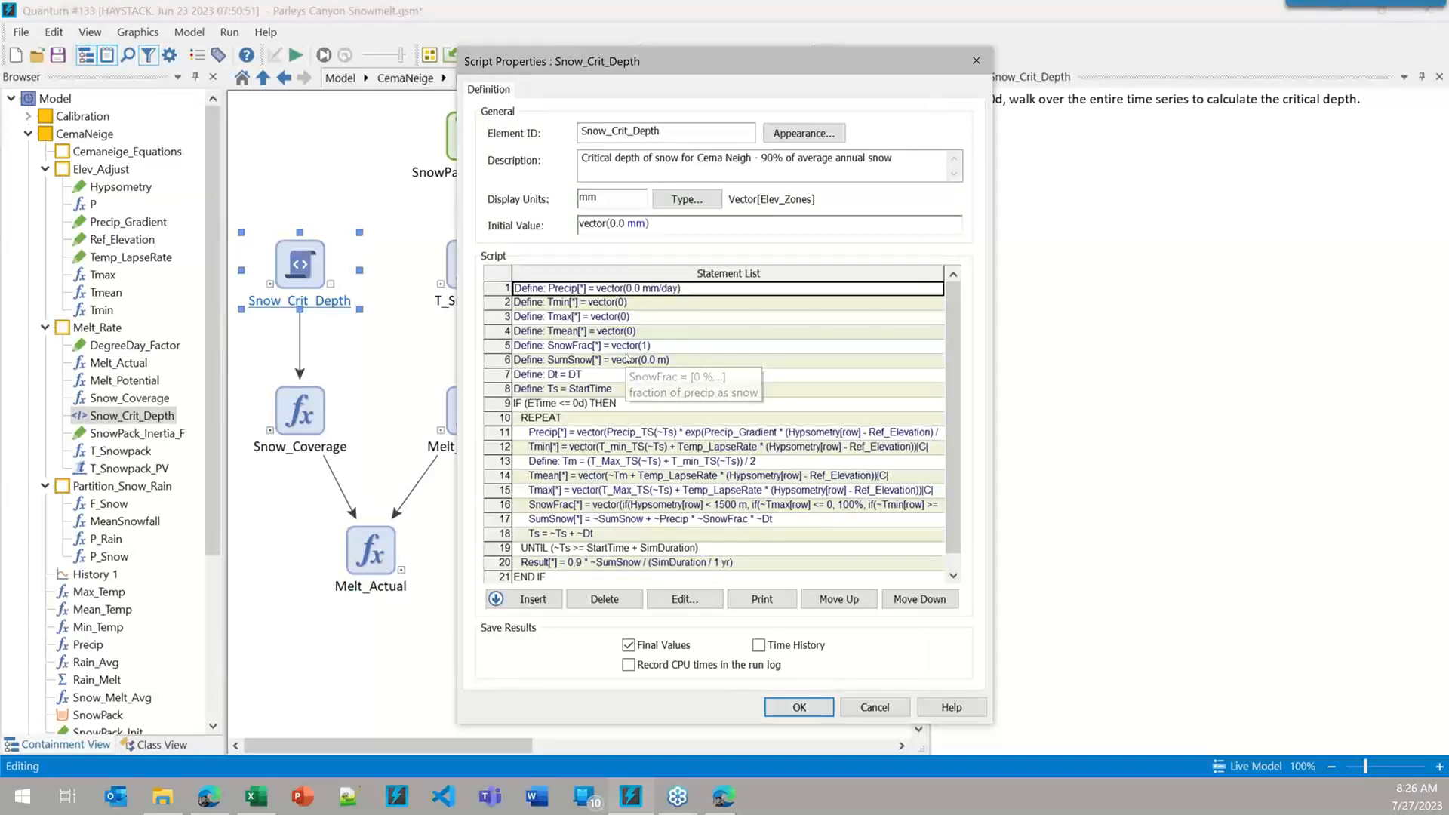
{"action": "double_click", "coordinate": [719, 436]}
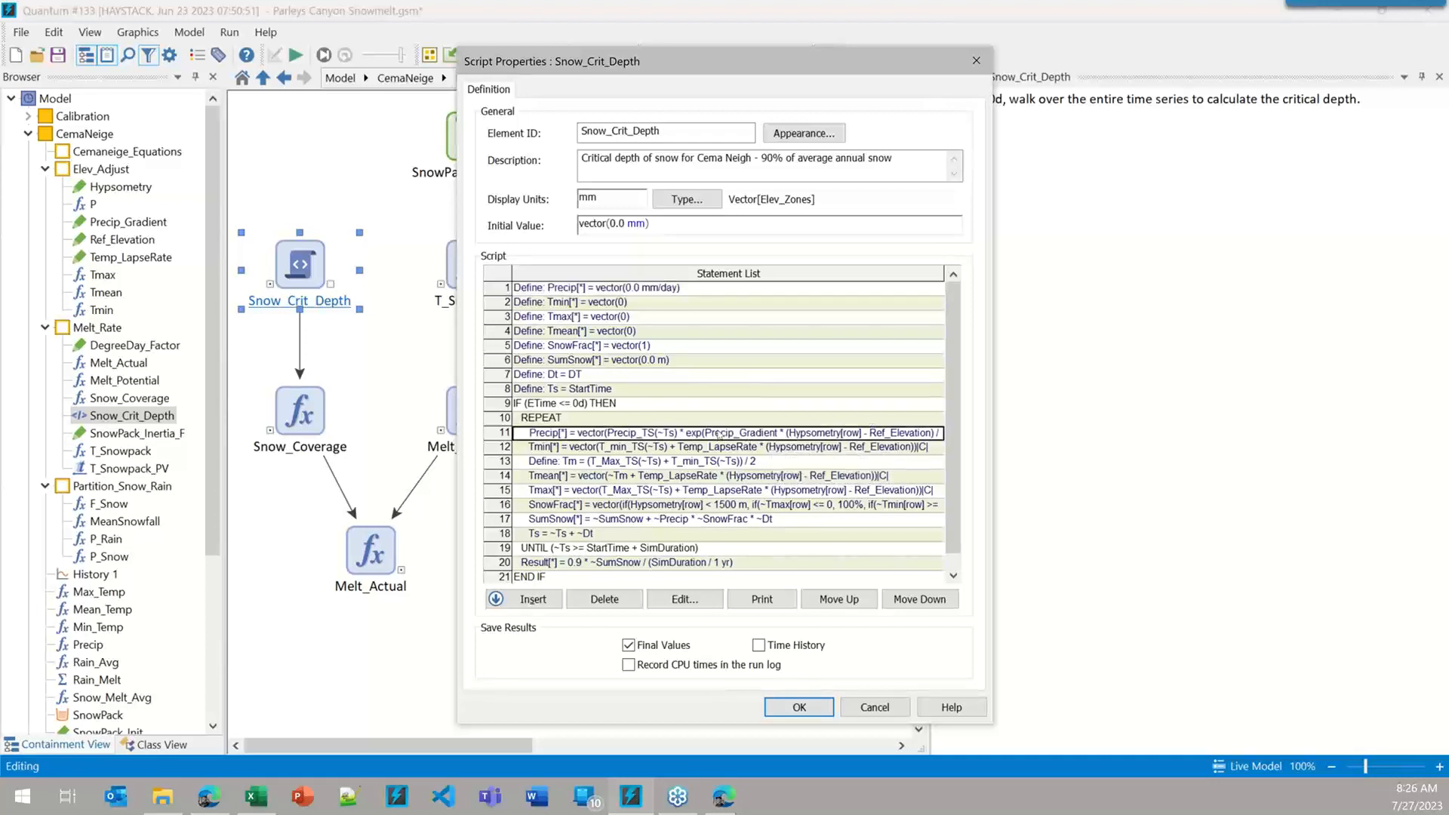
- Point out Precip_Gradient and Hypsometry in the Precip definition, close the assignment, and accept the script properties
{"action": "left_click", "coordinate": [723, 463]}
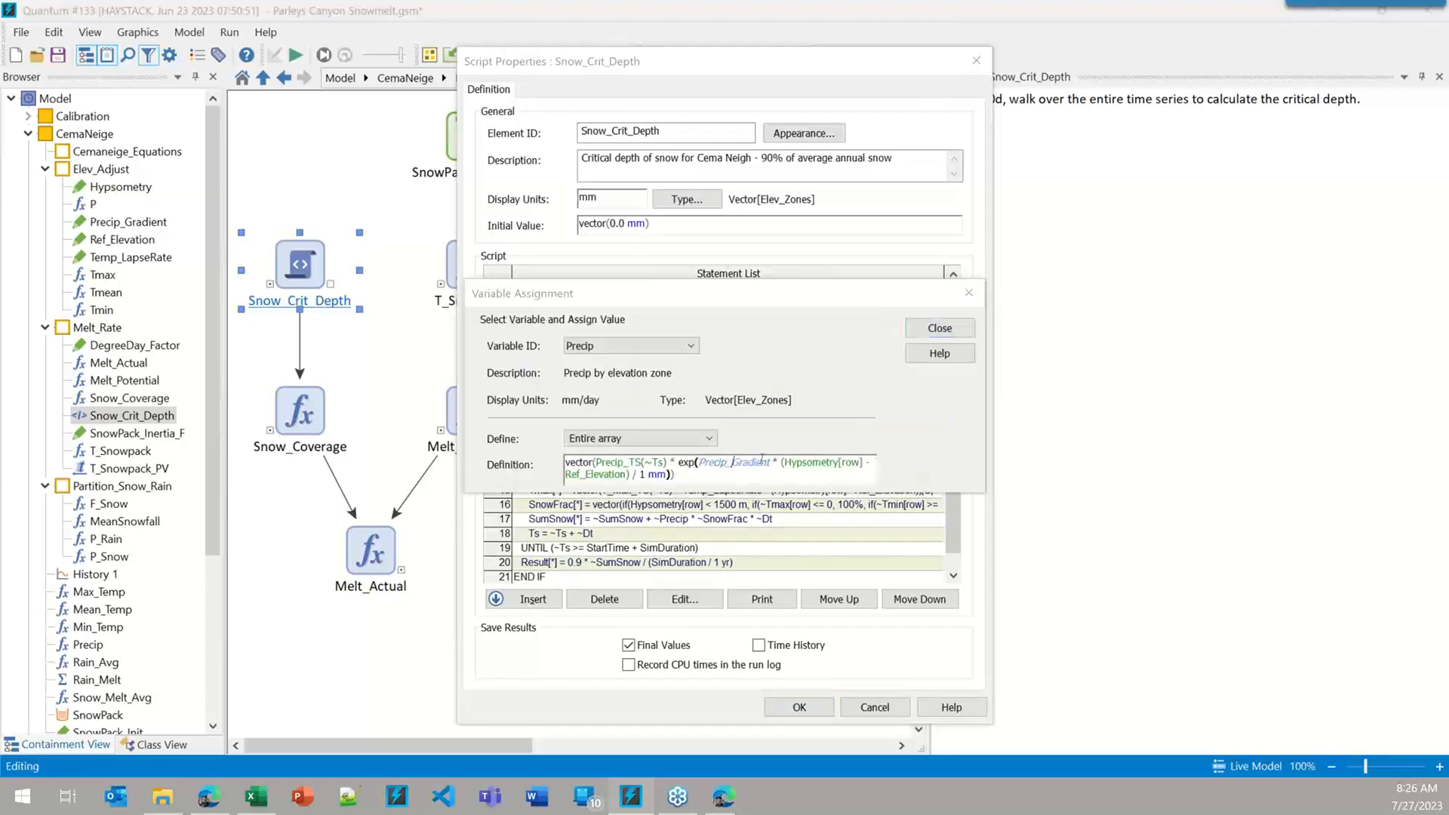
{"action": "left_click_drag", "start_coordinate": [771, 462], "coordinate": [698, 462]}
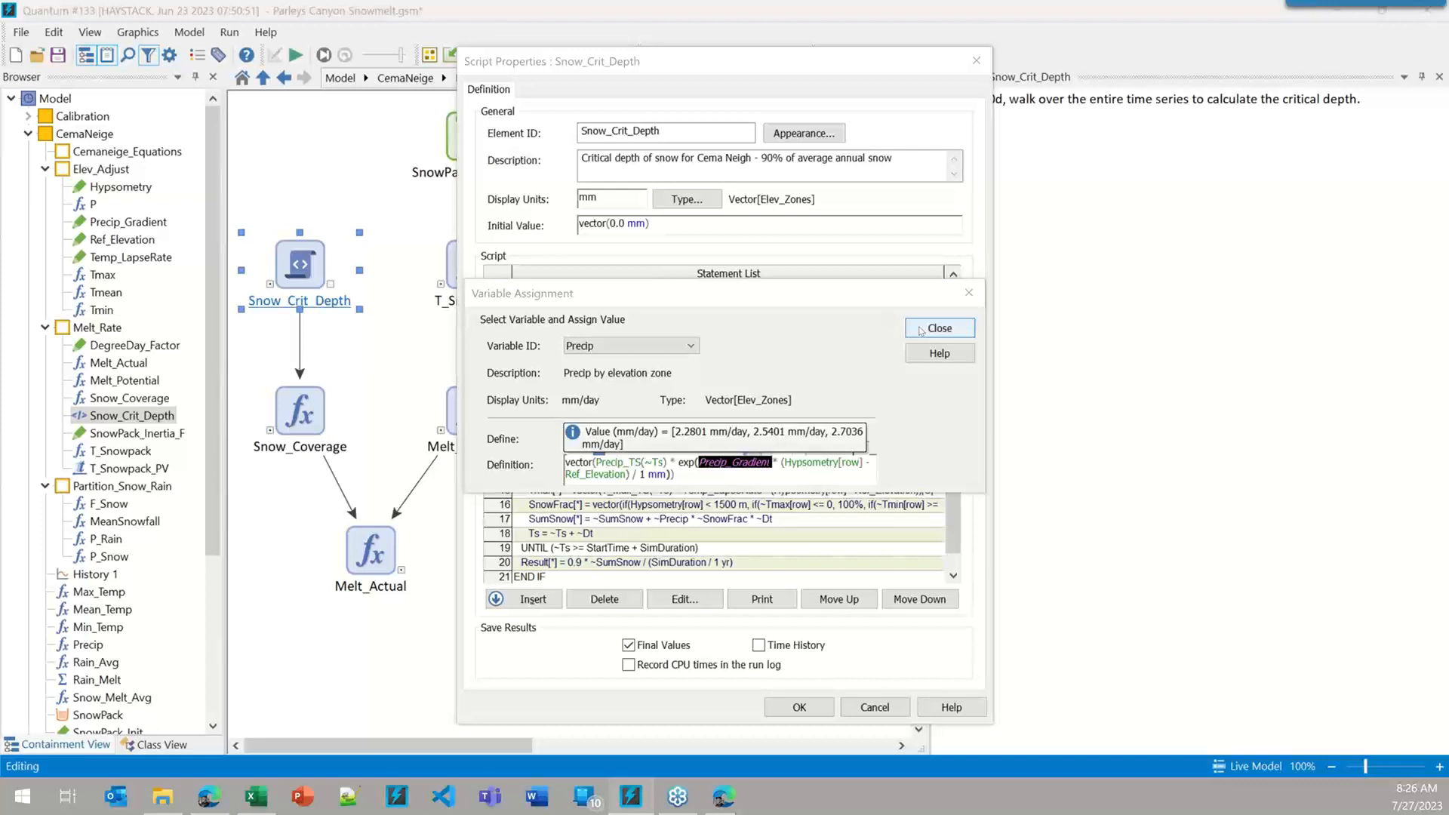
{"action": "left_click", "coordinate": [810, 460]}
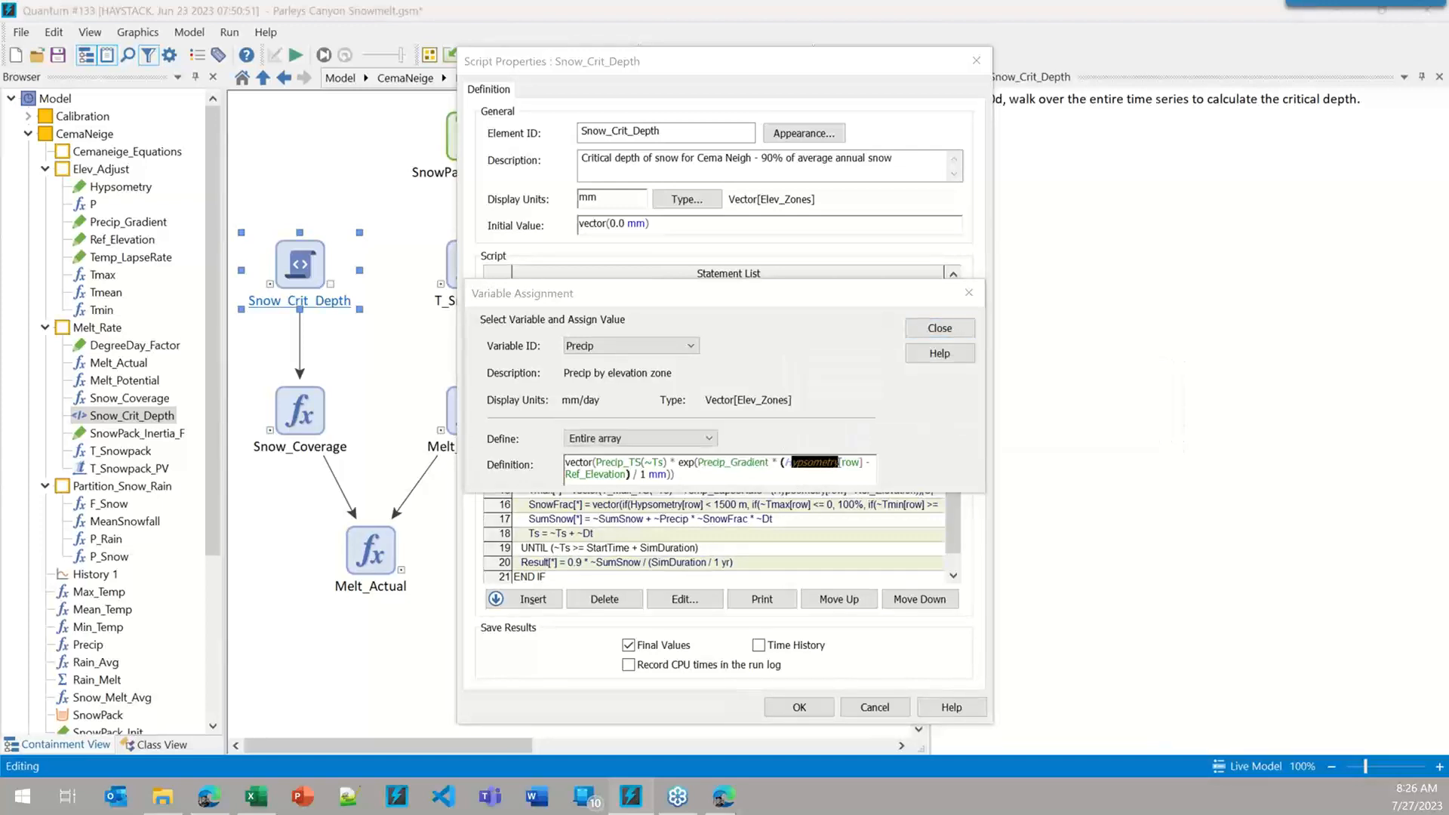
{"action": "left_click", "coordinate": [938, 329]}
{"action": "left_click", "coordinate": [800, 707]}
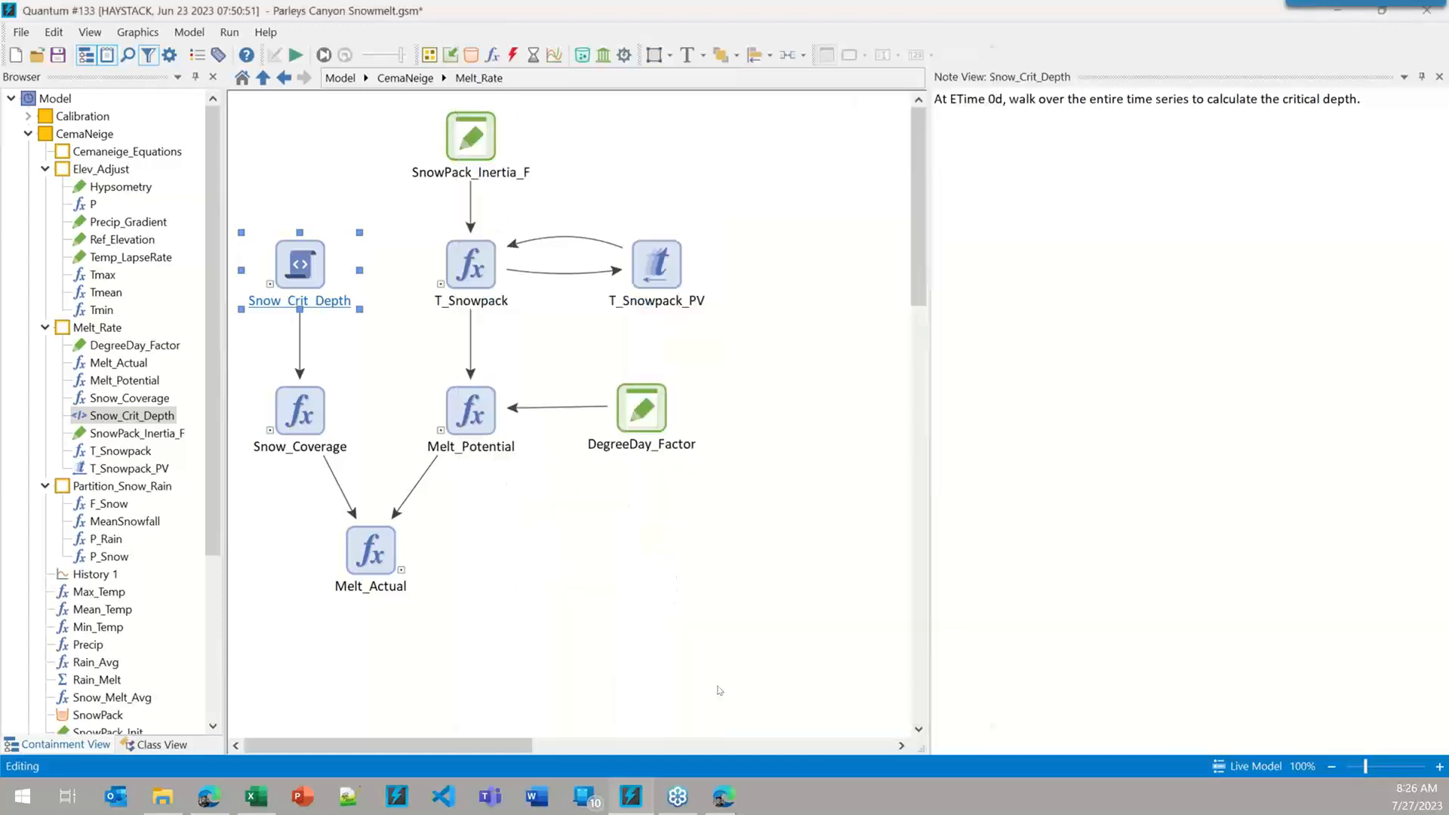
- Locate Snow_Crit_Depth in the model's causality sequence, close the list, and reselect the script element
{"action": "left_click", "coordinate": [315, 287]}
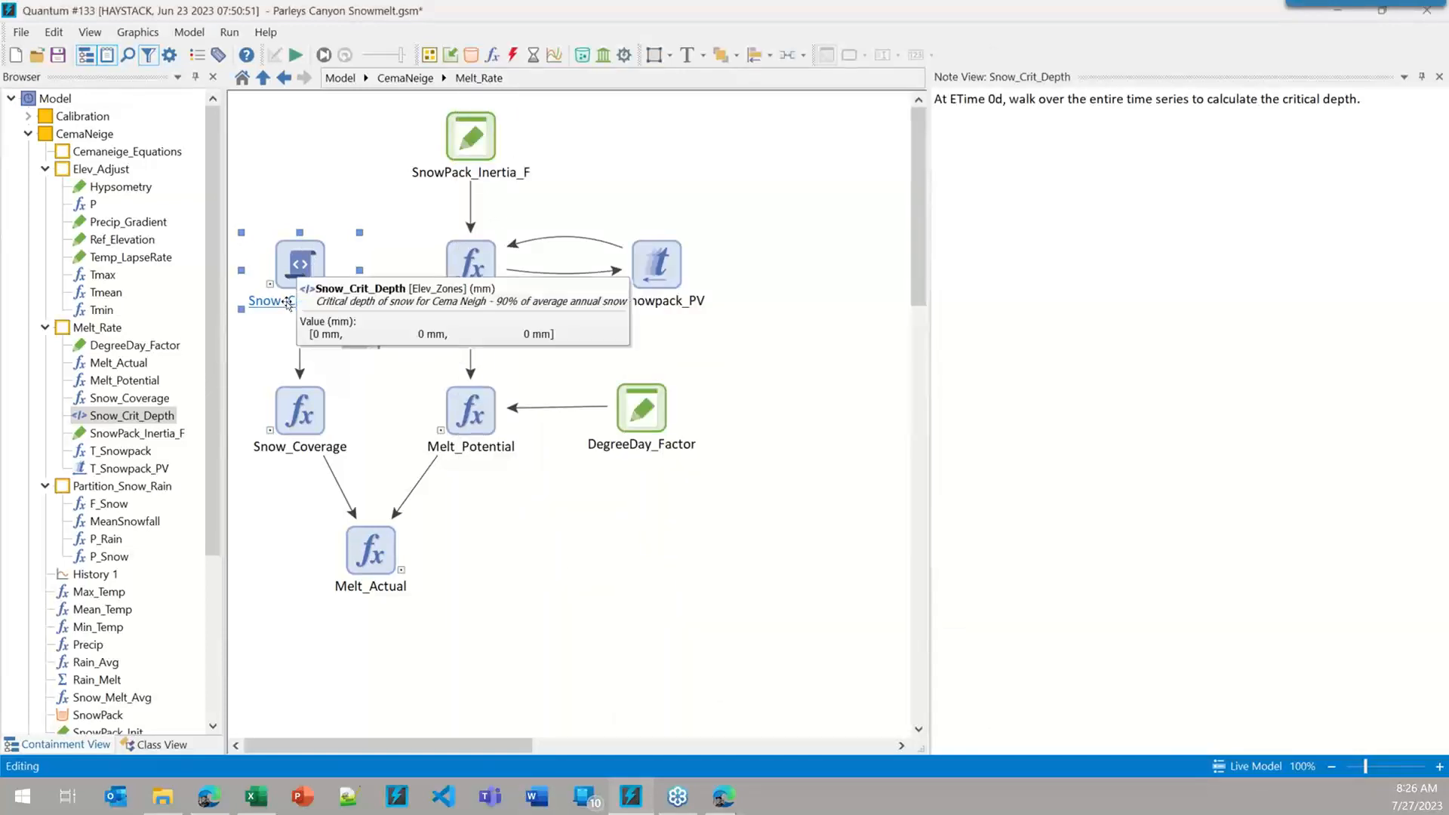
{"action": "key", "text": "ctrl+q"}
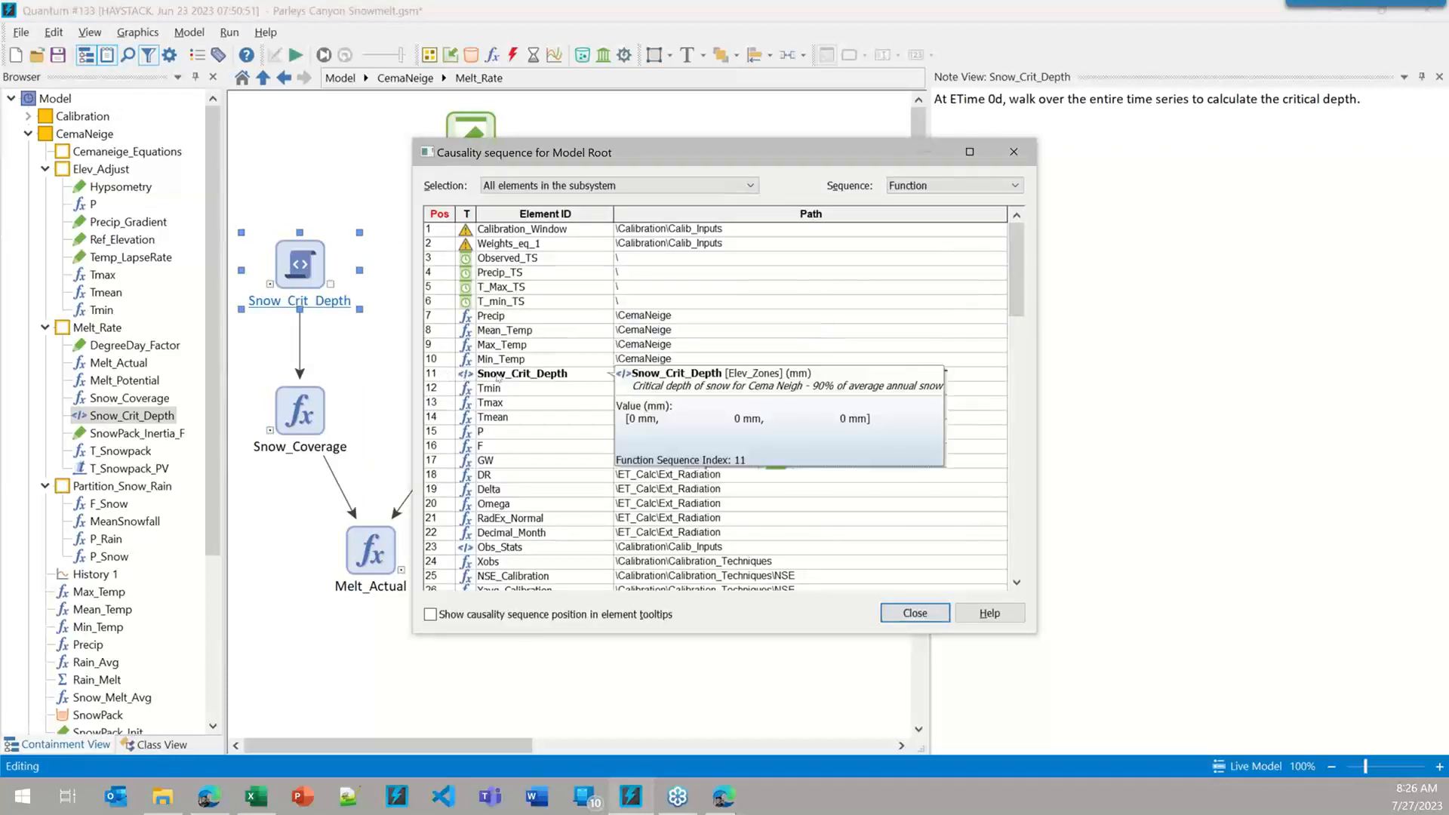
{"action": "mouse_move", "coordinate": [588, 466]}
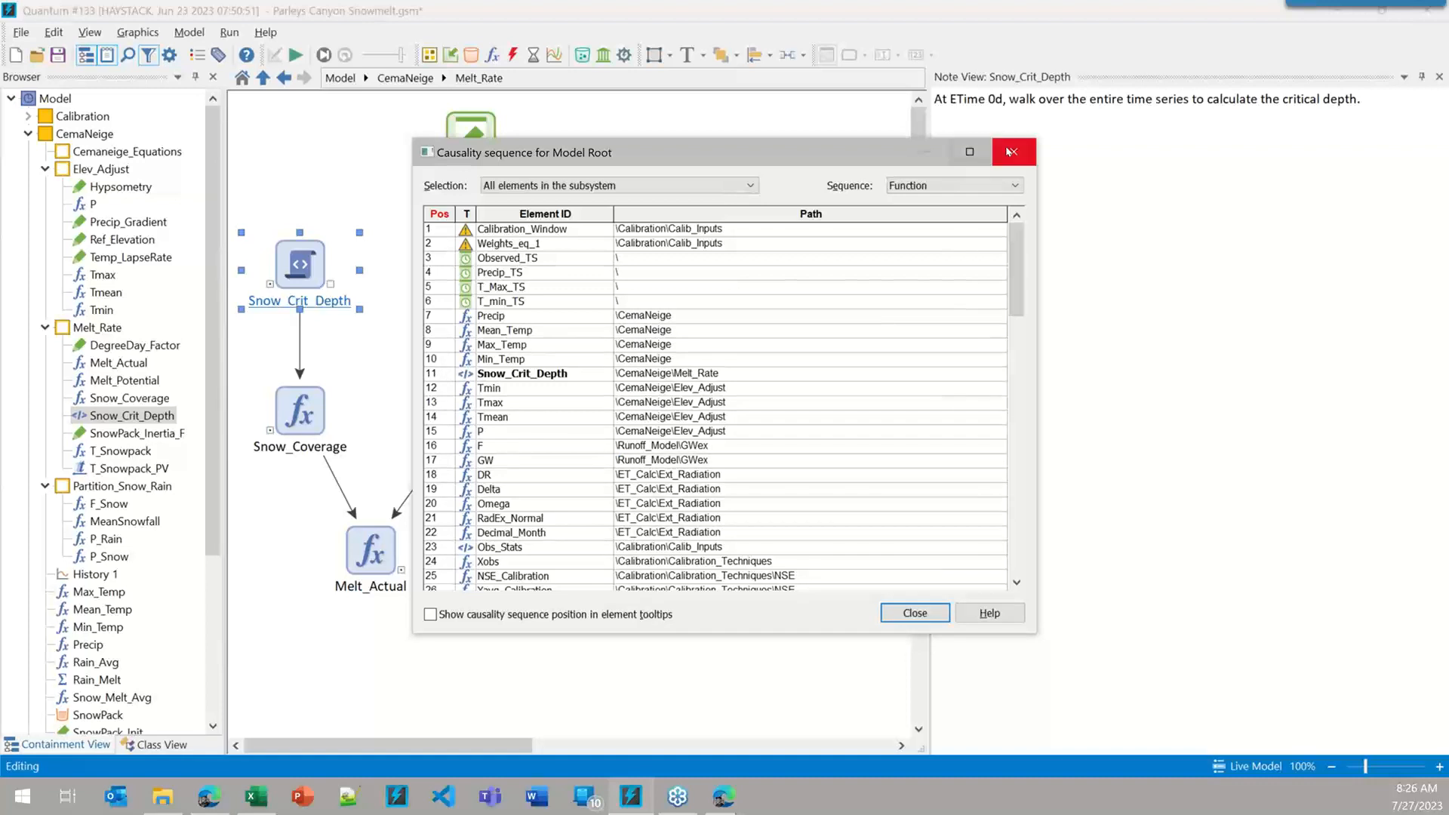
{"action": "left_click", "coordinate": [915, 613]}
{"action": "left_click", "coordinate": [565, 567]}
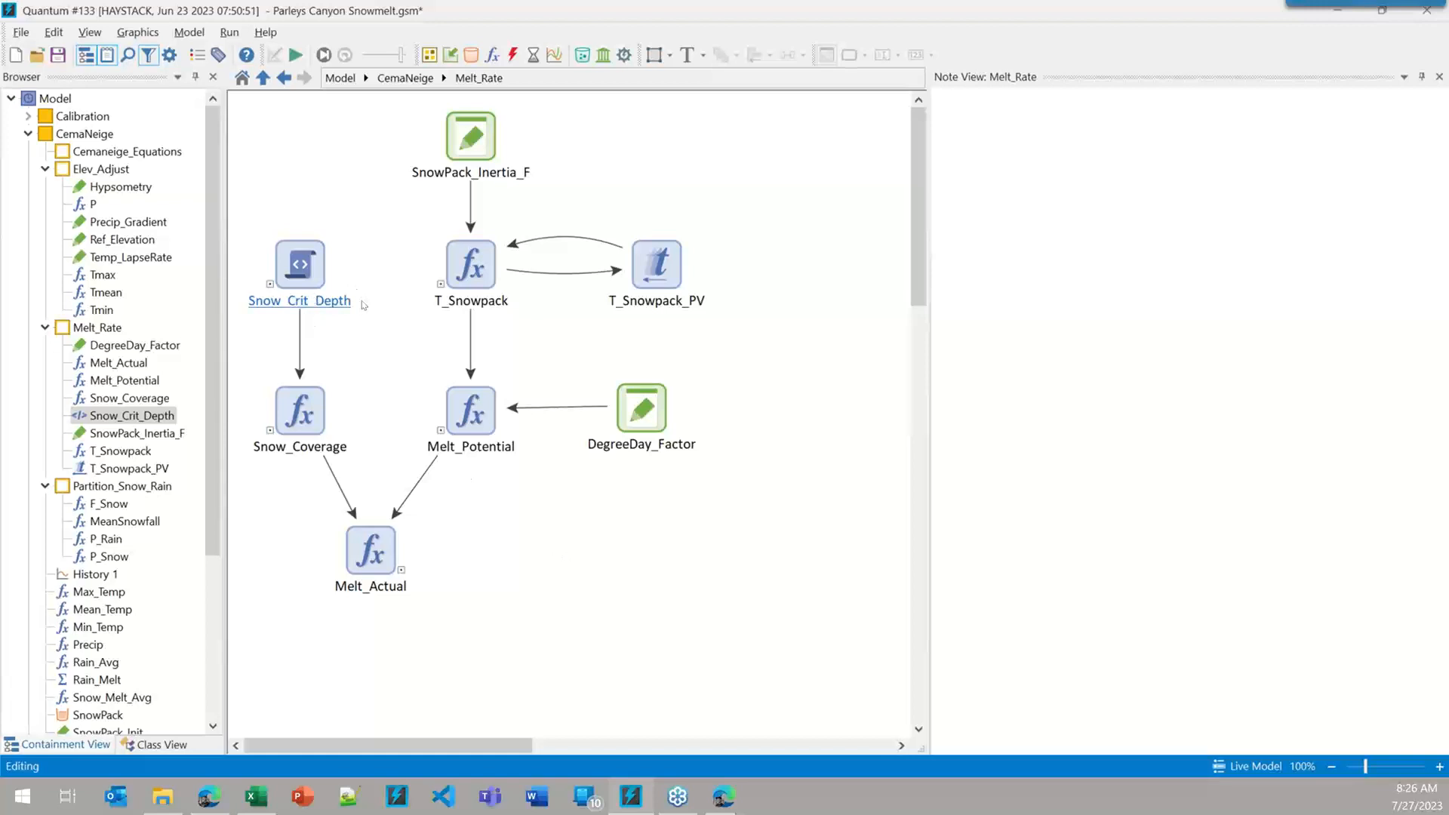
{"action": "left_click", "coordinate": [299, 262]}
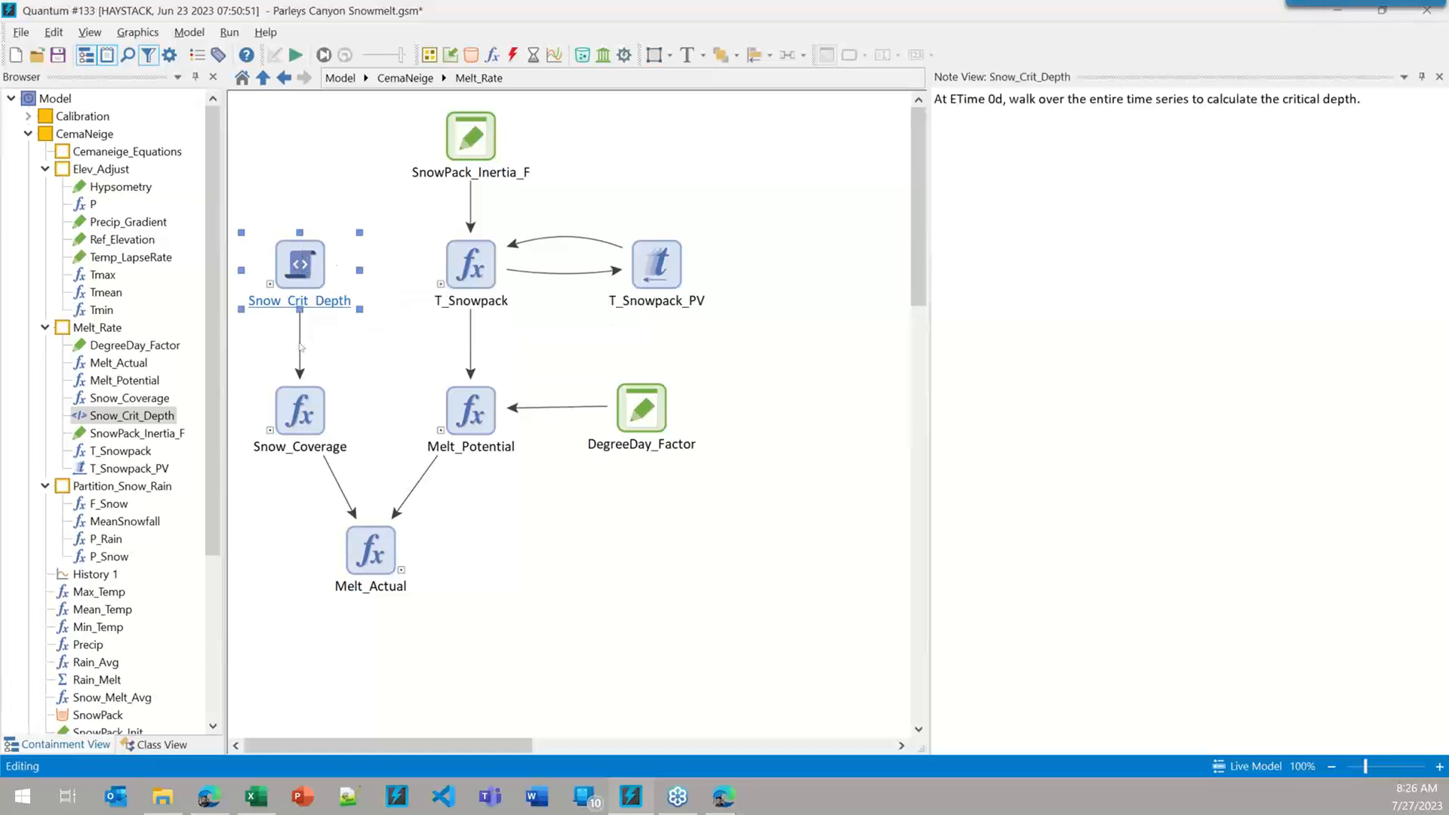
- View the elements that Snow_Crit_Depth is a function of, close the list, and deselect the script element
{"action": "right_click", "coordinate": [288, 265]}
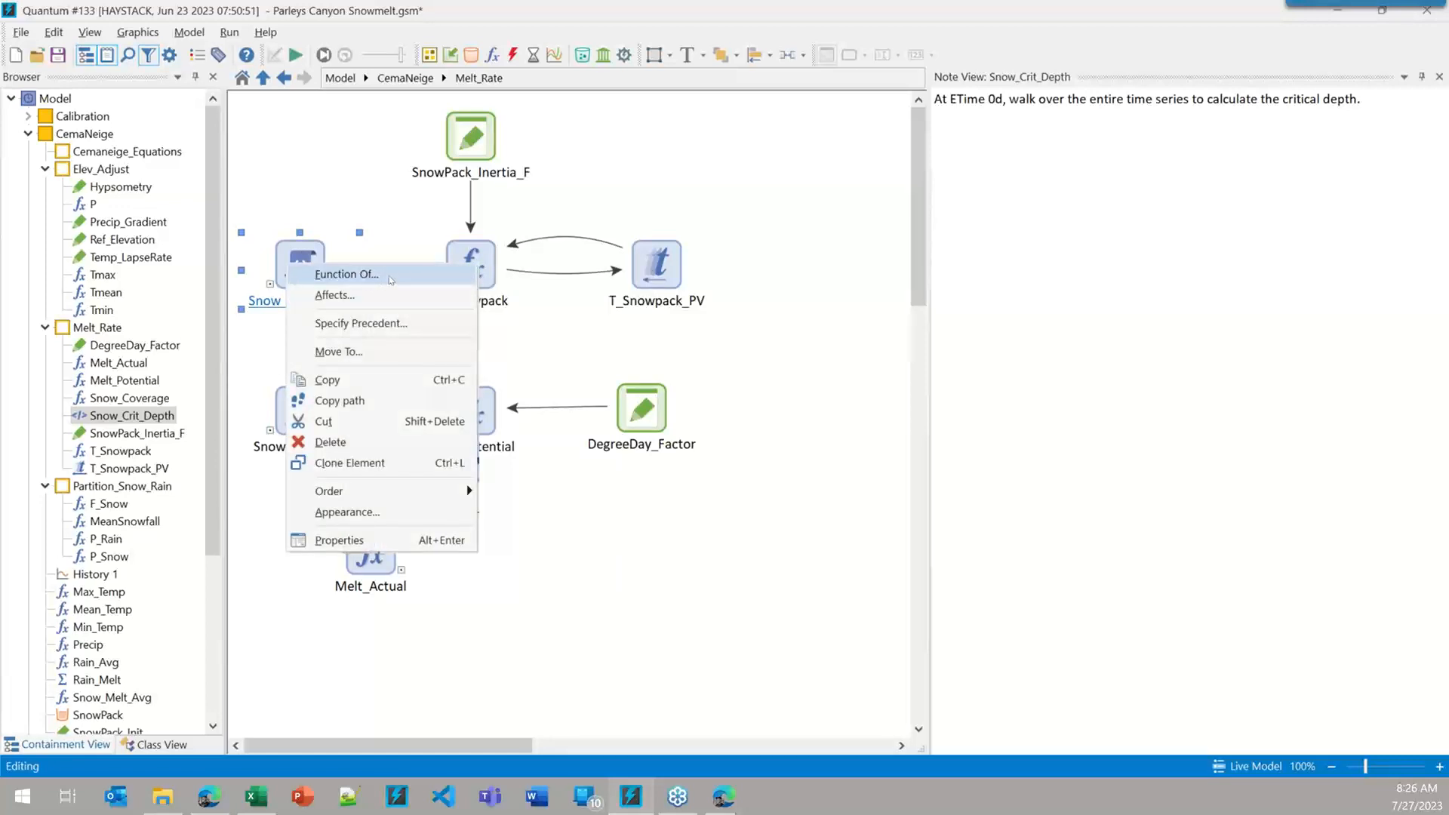
{"action": "left_click", "coordinate": [346, 274]}
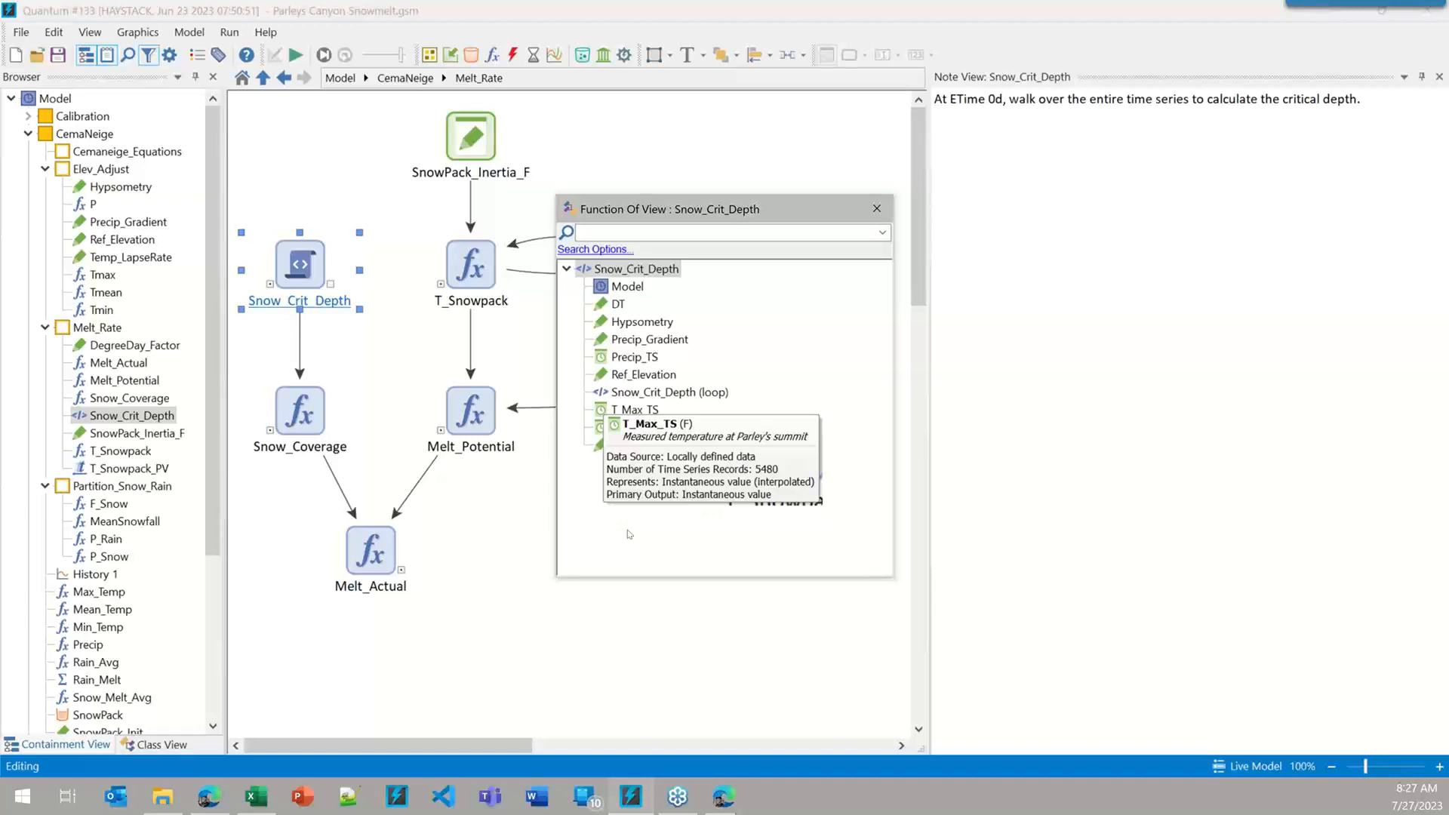
{"action": "left_click", "coordinate": [877, 209]}
{"action": "left_click", "coordinate": [408, 357]}
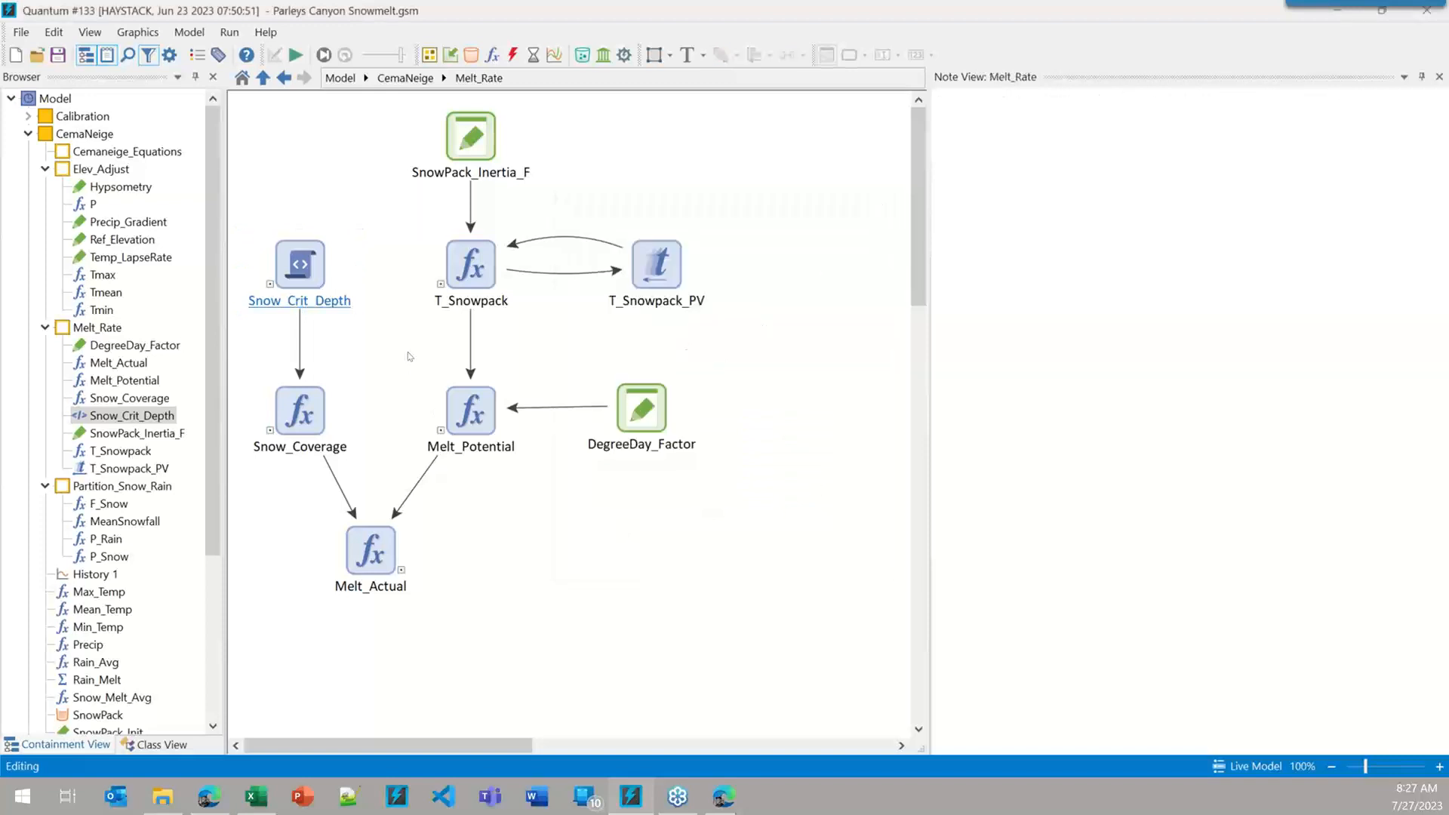
- Reopen the Snow_Crit_Depth script and point out the ETime condition in statement 9 and the statements 10 to 20 it controls
{"action": "double_click", "coordinate": [318, 276]}
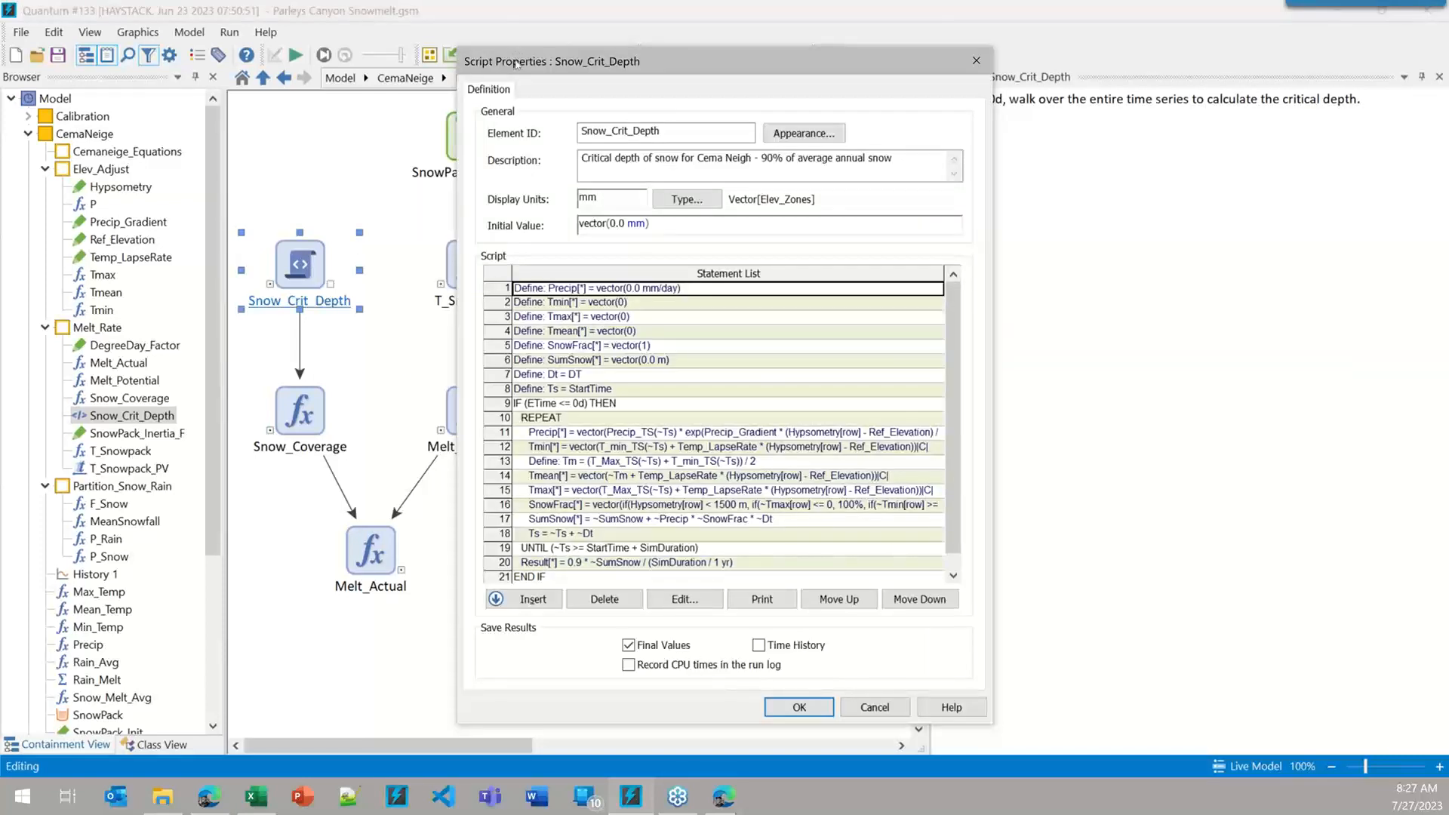
{"action": "left_click_drag", "start_coordinate": [516, 64], "coordinate": [525, 42]}
{"action": "left_click", "coordinate": [500, 379]}
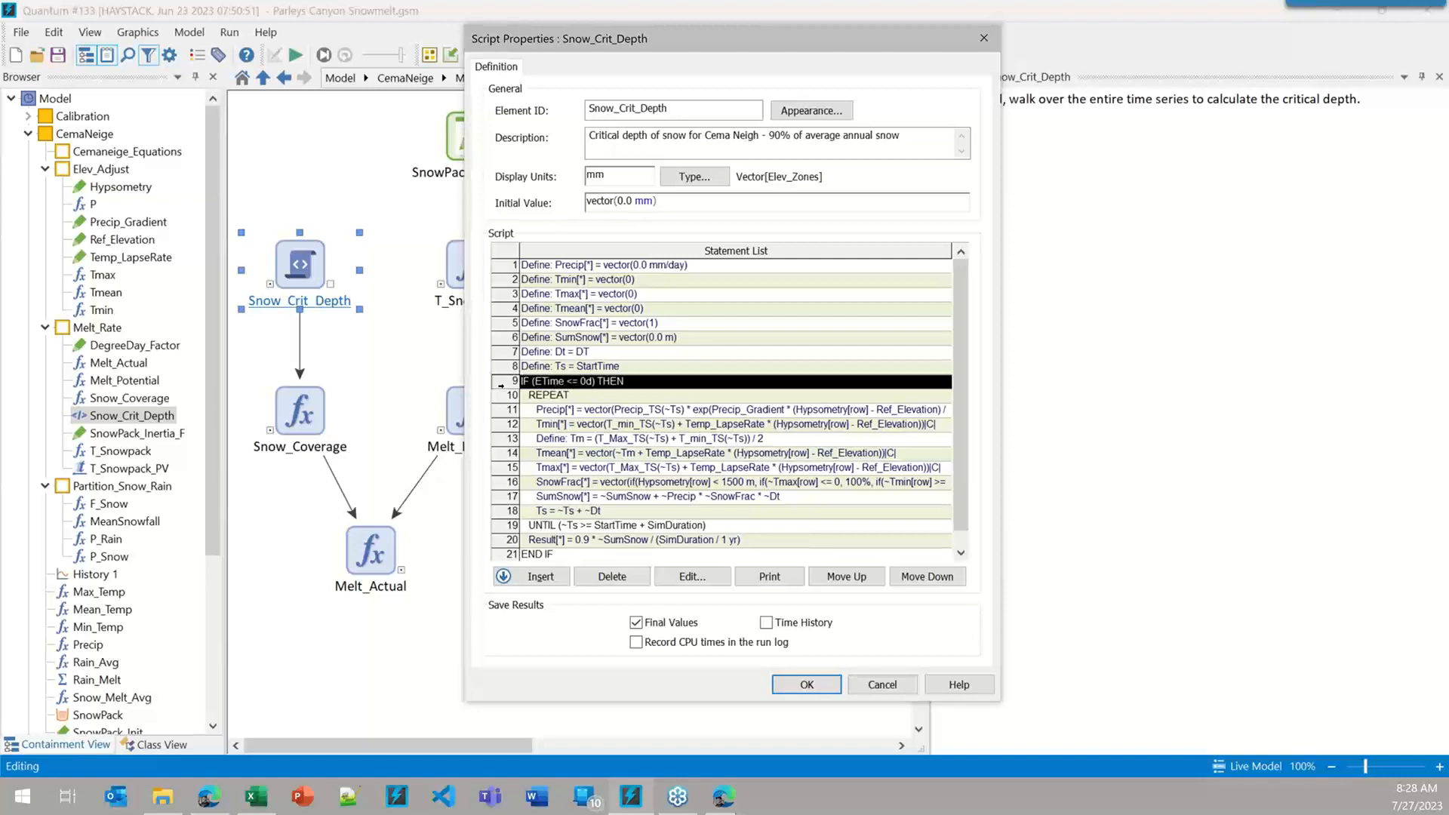
{"action": "left_click_drag", "start_coordinate": [501, 397], "coordinate": [499, 541]}
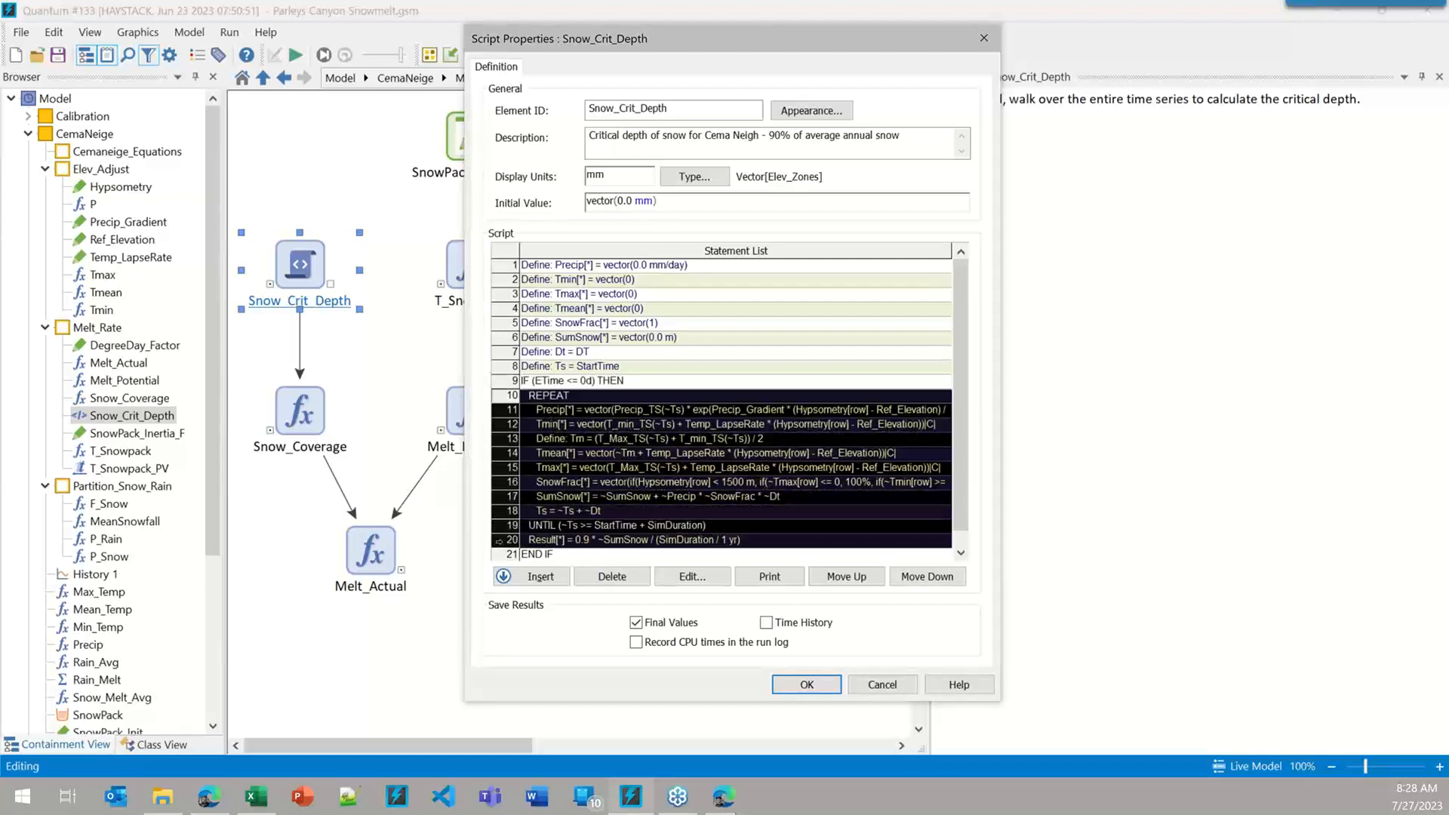
{"action": "left_click", "coordinate": [594, 383]}
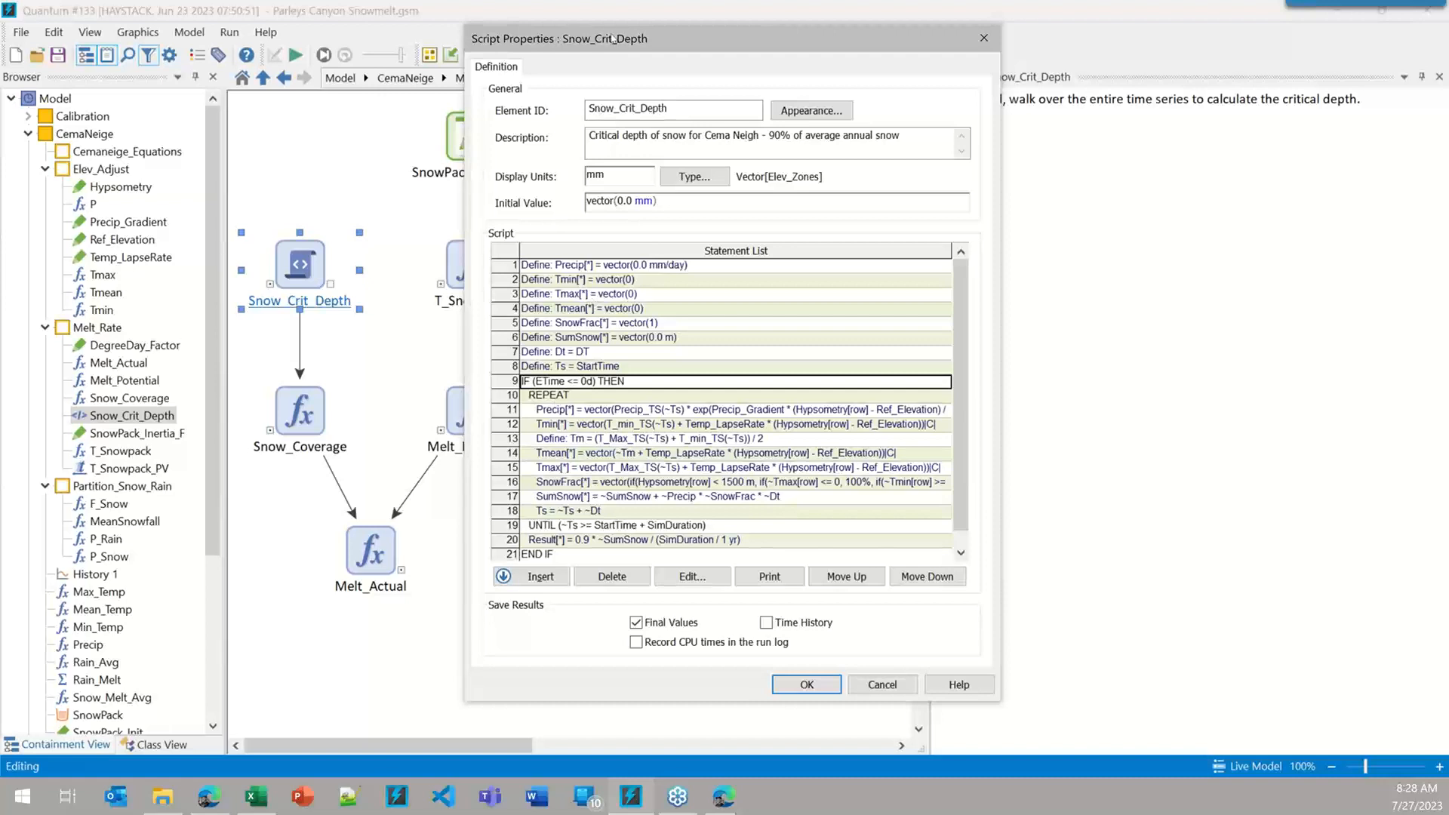
- Check the script's Initial Value, then highlight the conditional statements 9 to 19 and the loop body in statements 11 to 18
{"action": "left_click_drag", "start_coordinate": [613, 39], "coordinate": [662, 35]}
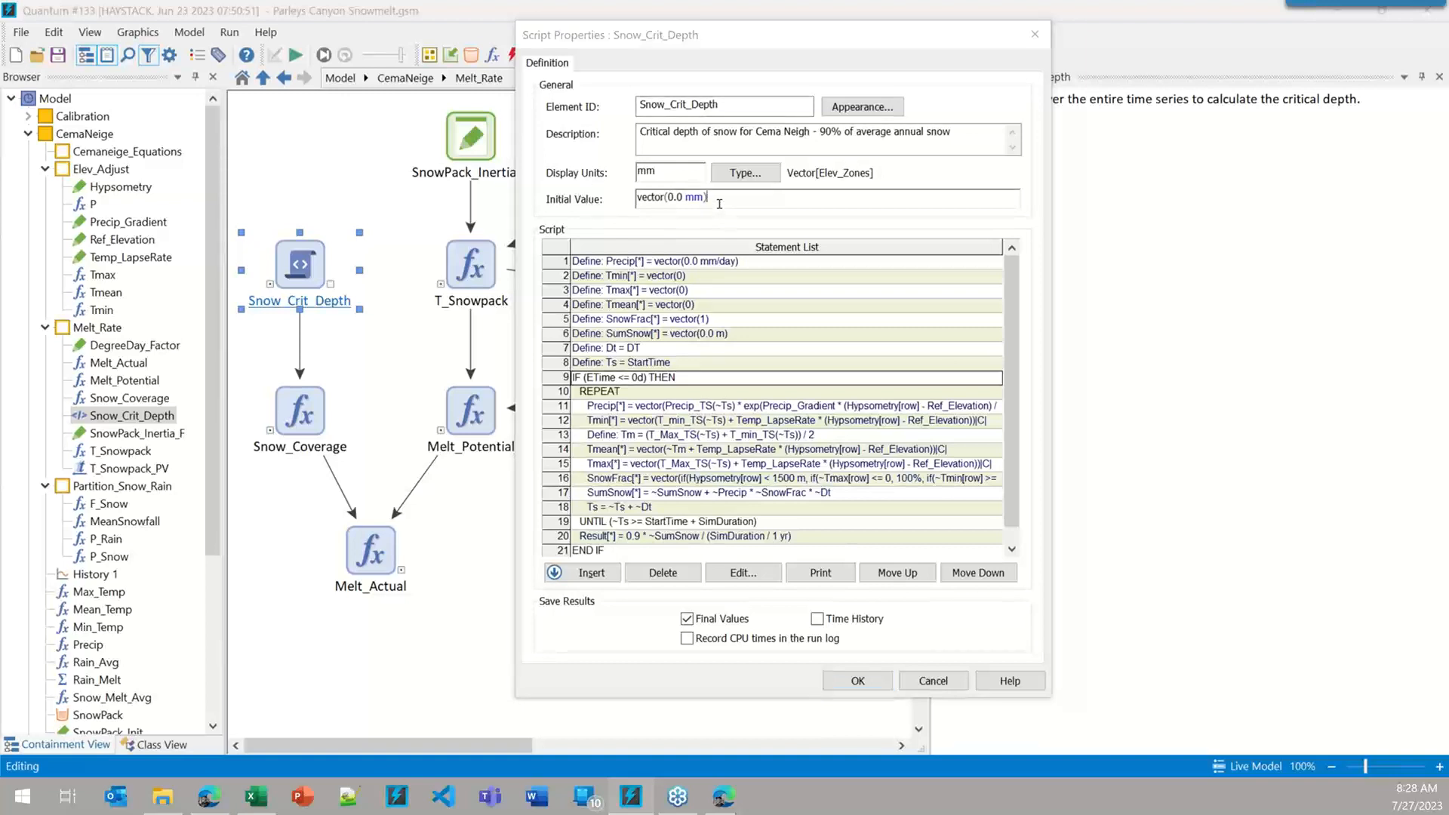
{"action": "mouse_move", "coordinate": [620, 204]}
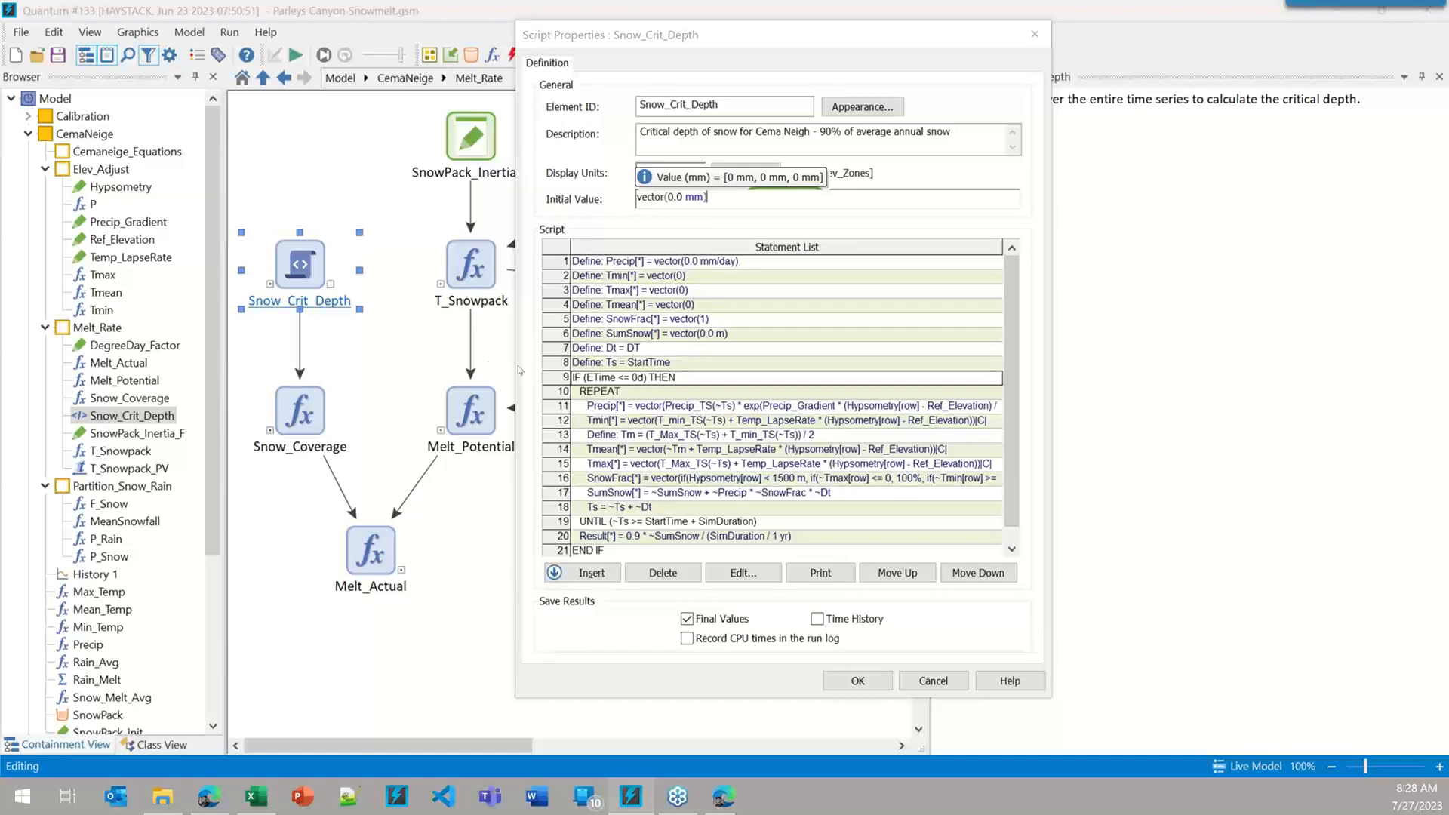
{"action": "mouse_move", "coordinate": [614, 365]}
{"action": "left_click_drag", "start_coordinate": [556, 377], "coordinate": [557, 521]}
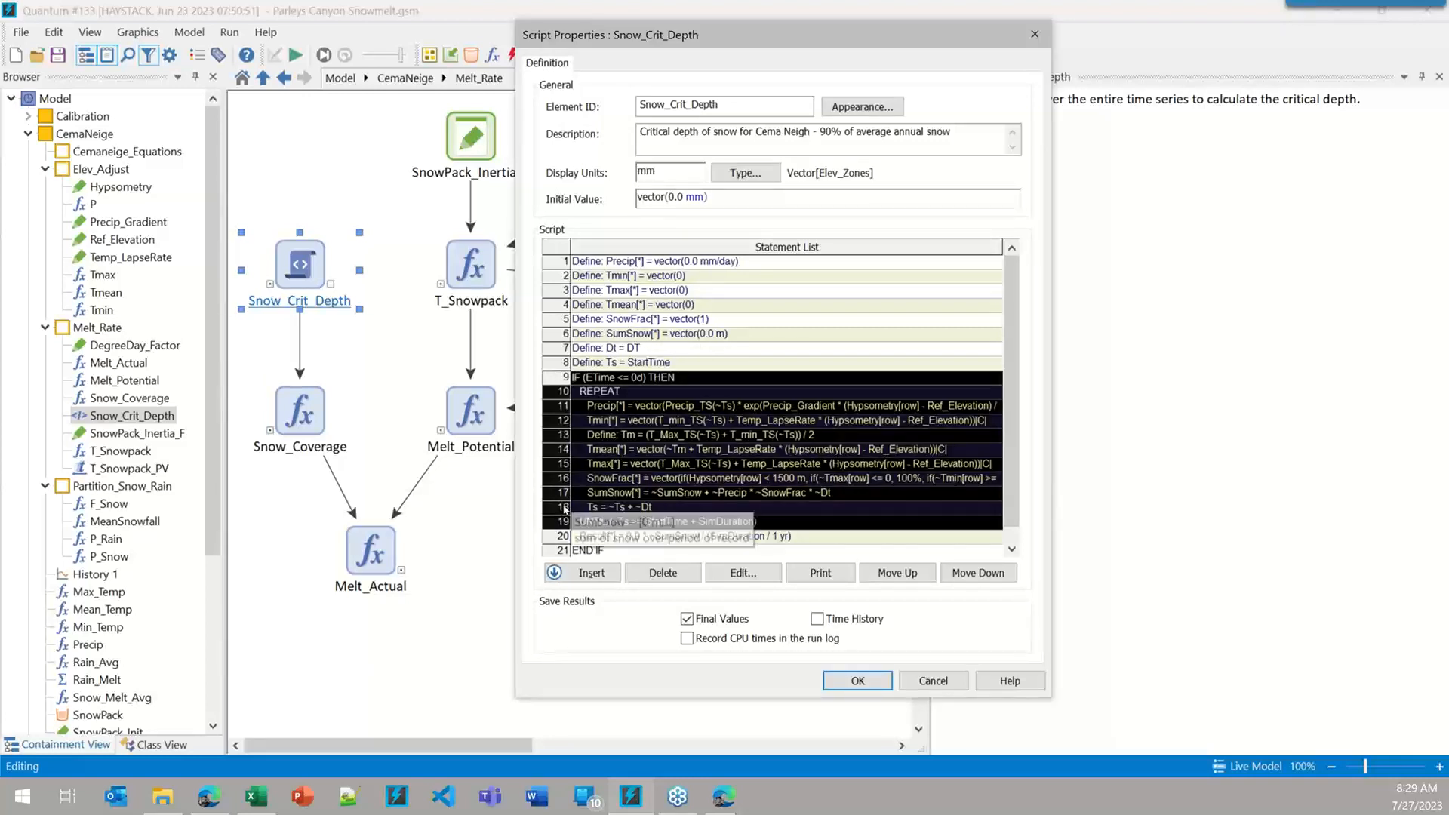
{"action": "left_click", "coordinate": [603, 393]}
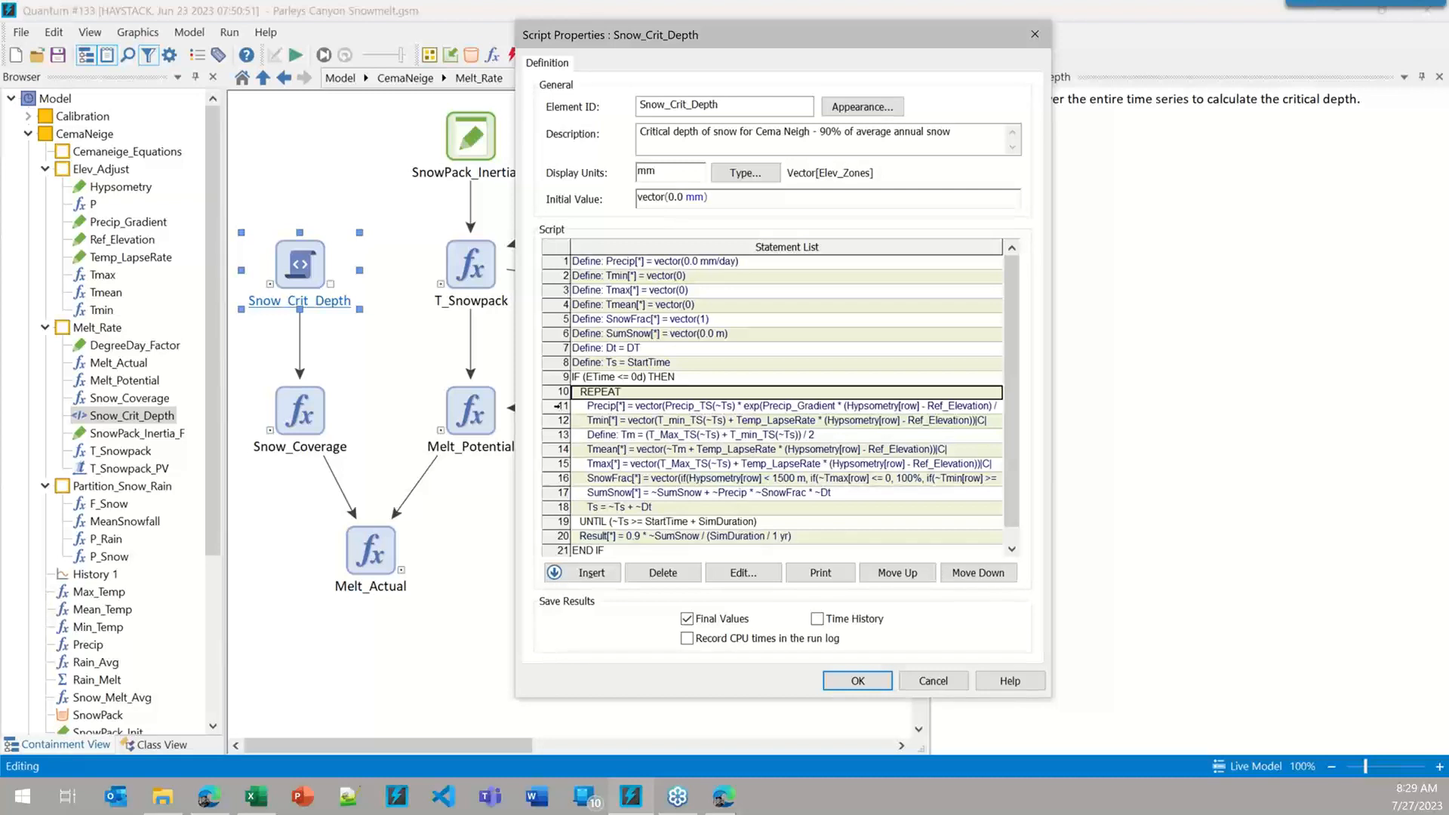
{"action": "left_click_drag", "start_coordinate": [557, 407], "coordinate": [549, 504]}
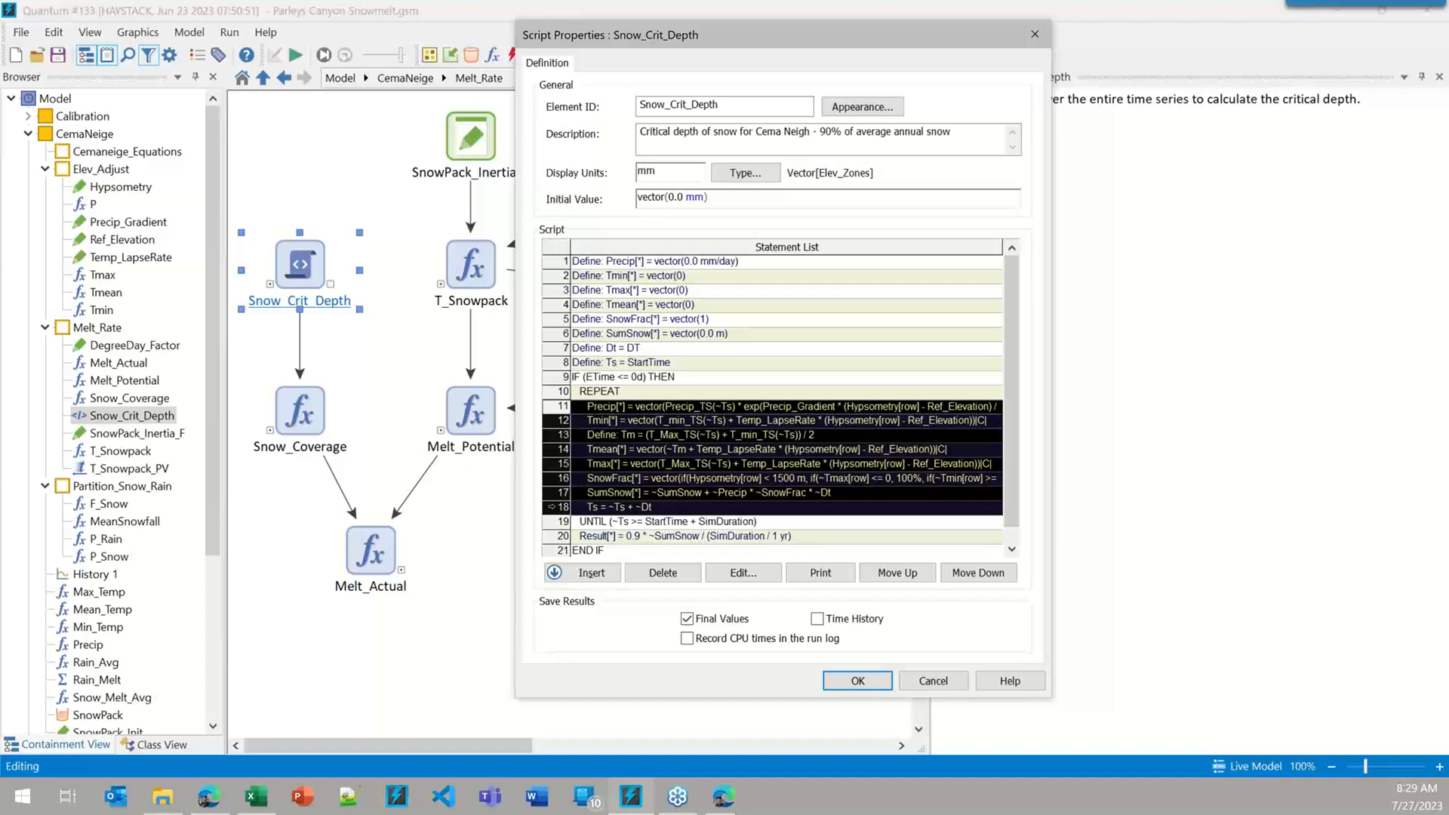
- Open the Precip assignment in statement 11, highlight Precip_TS(~Ts) in its definition, and close the assignment and script properties
{"action": "double_click", "coordinate": [631, 408]}
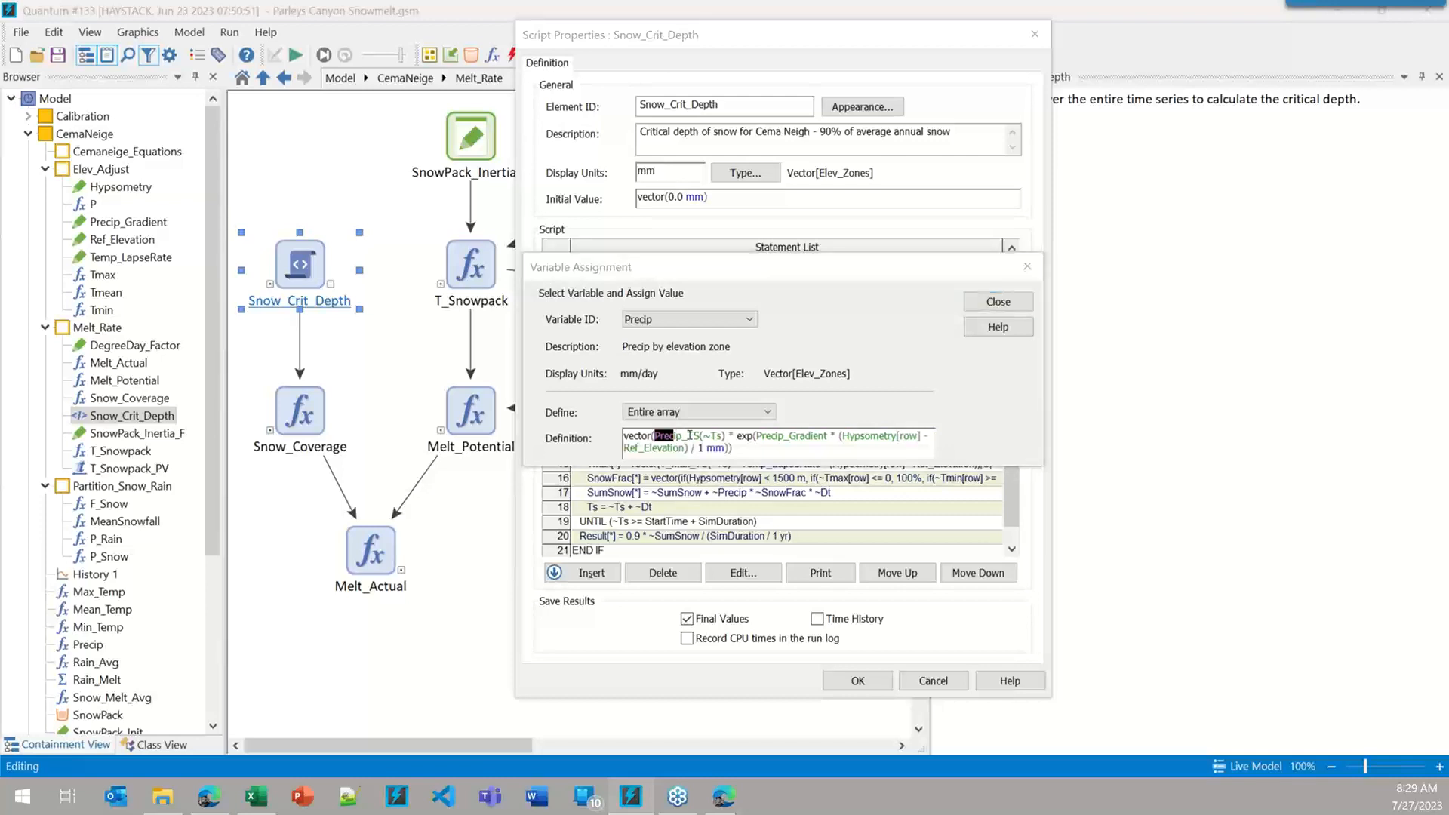
{"action": "left_click_drag", "start_coordinate": [654, 435], "coordinate": [702, 436]}
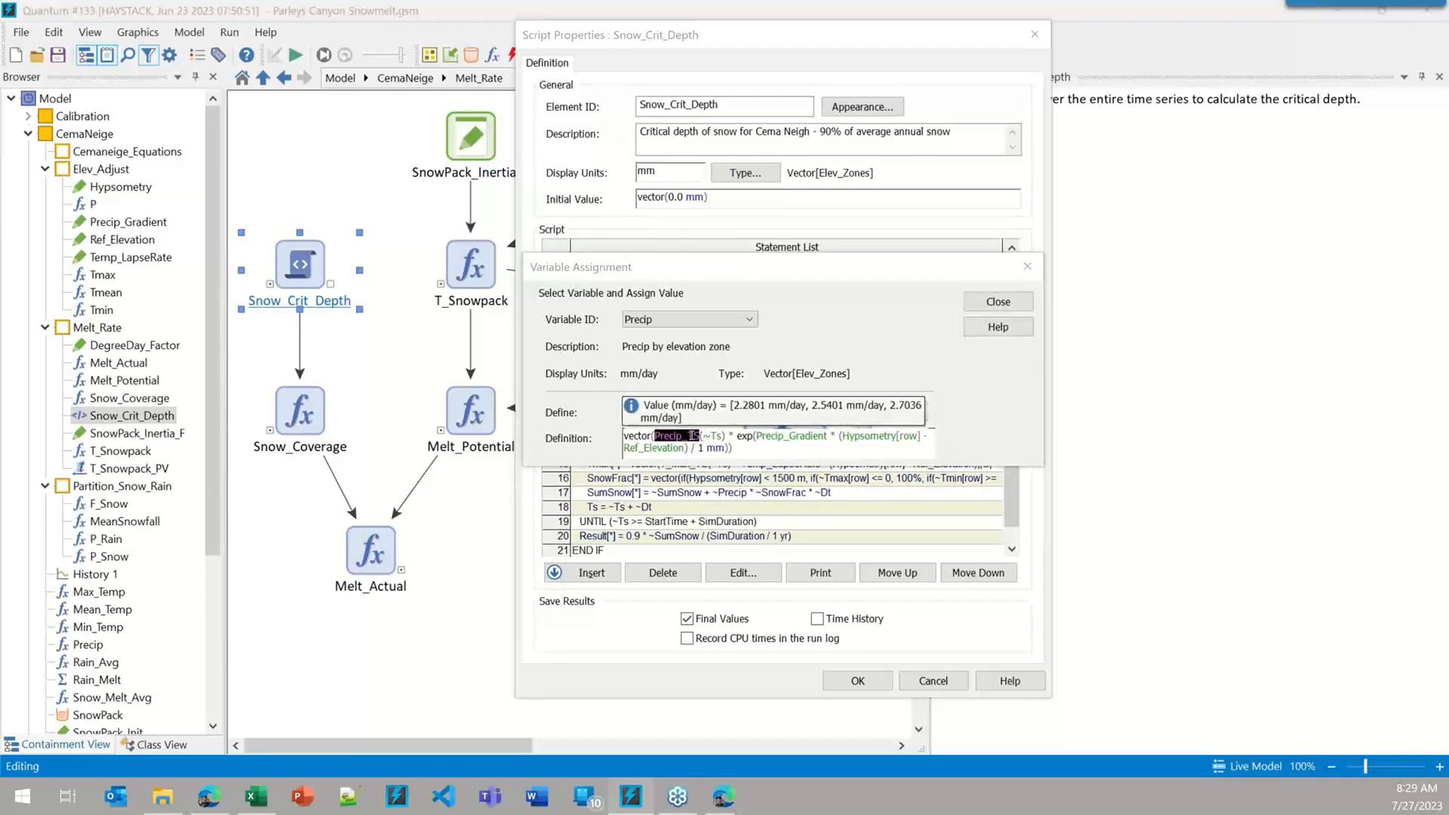
{"action": "left_click_drag", "start_coordinate": [703, 436], "coordinate": [723, 436]}
{"action": "left_click", "coordinate": [725, 436]}
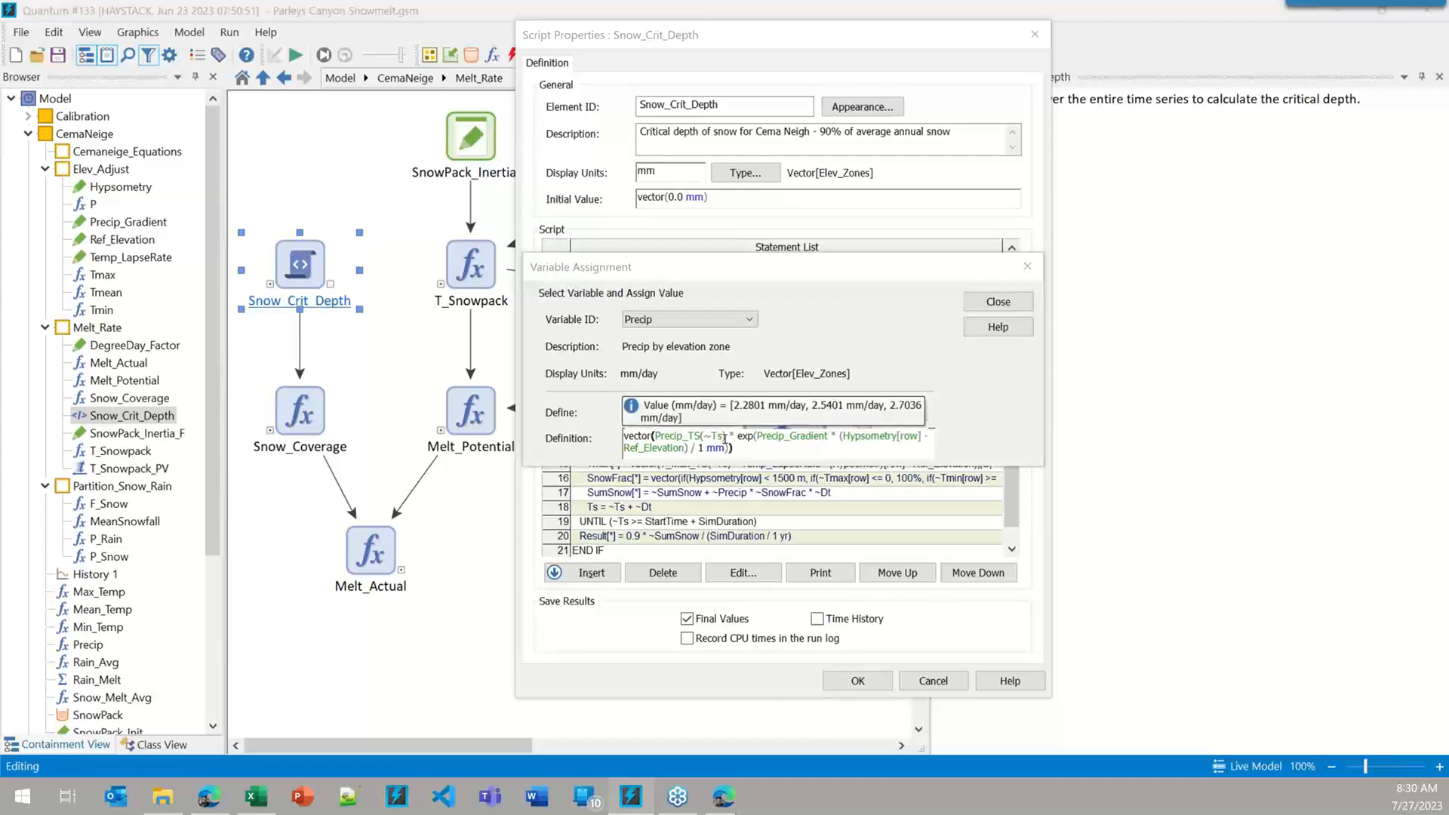
{"action": "left_click_drag", "start_coordinate": [724, 436], "coordinate": [656, 435]}
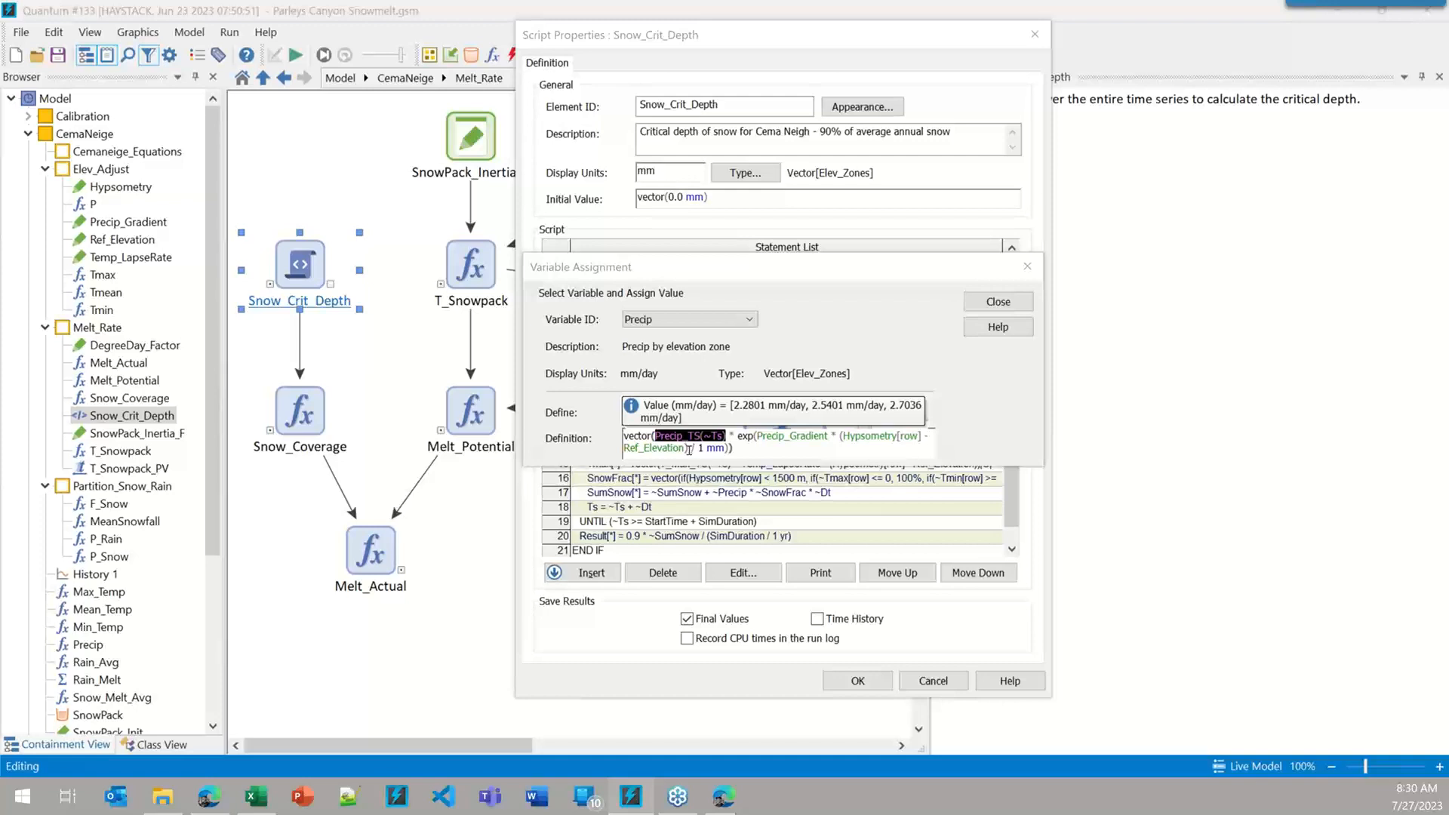
{"action": "left_click_drag", "start_coordinate": [727, 436], "coordinate": [655, 438]}
{"action": "left_click", "coordinate": [657, 445]}
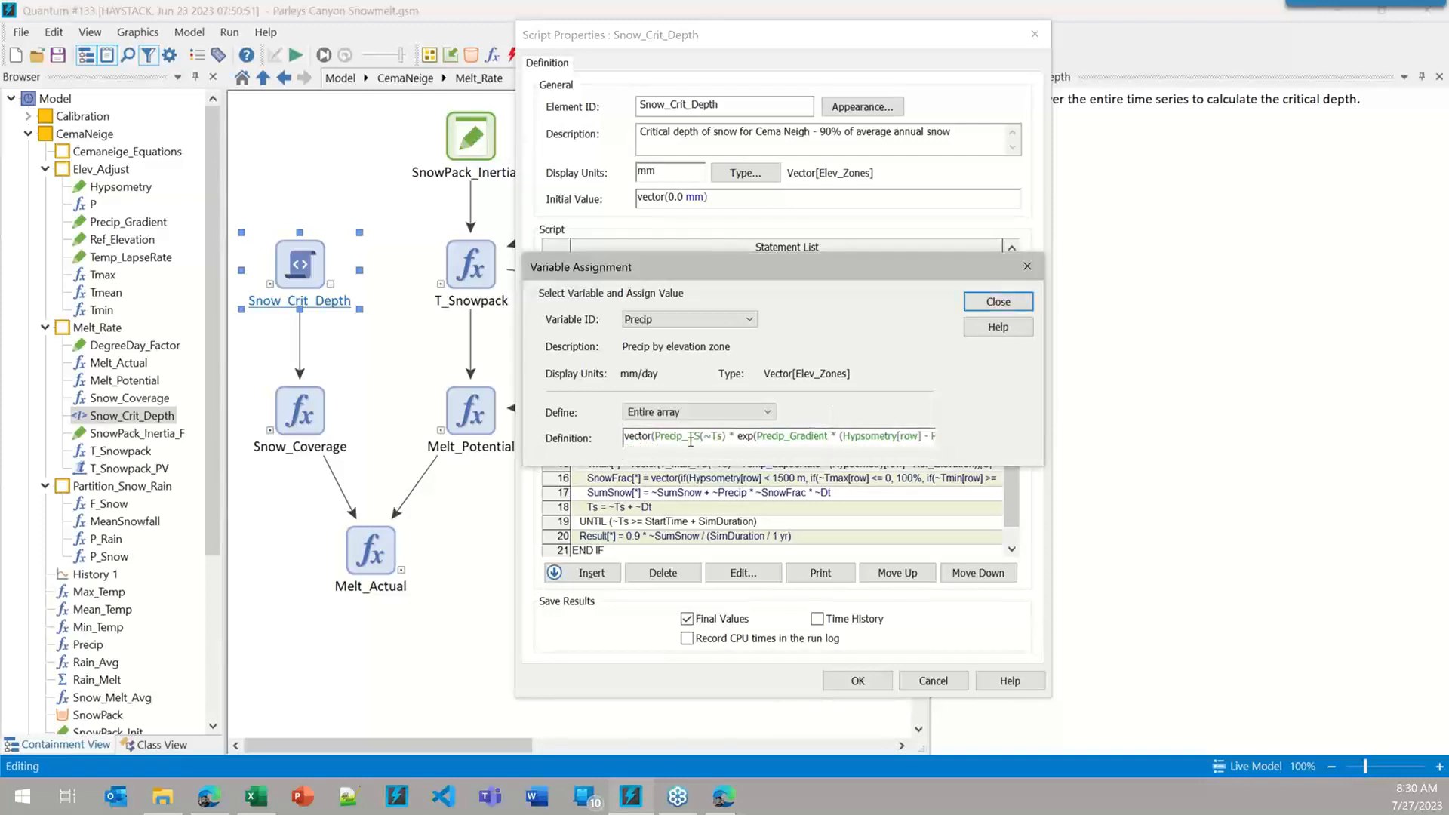
{"action": "left_click", "coordinate": [989, 303]}
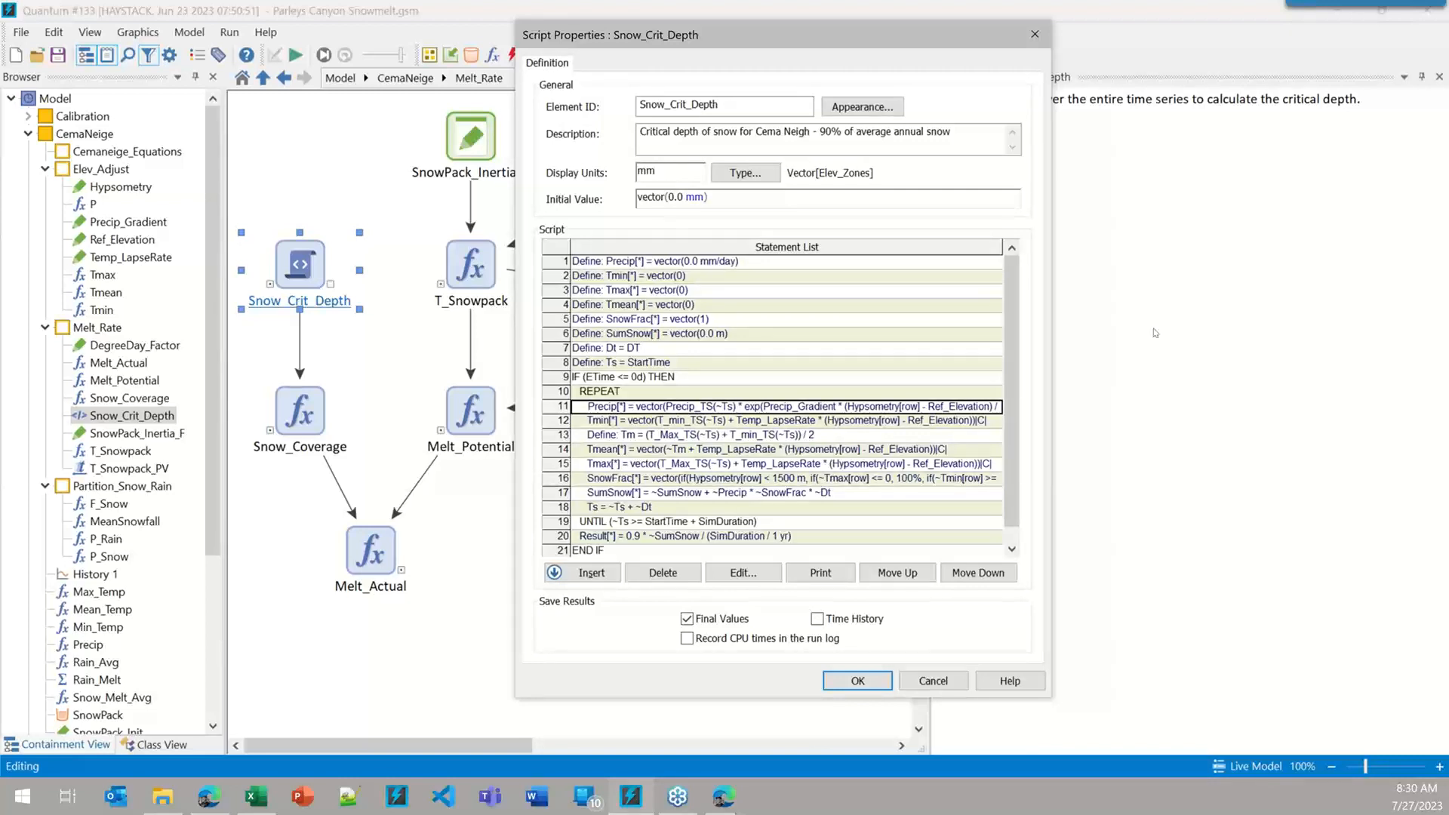
{"action": "left_click", "coordinate": [1035, 35]}
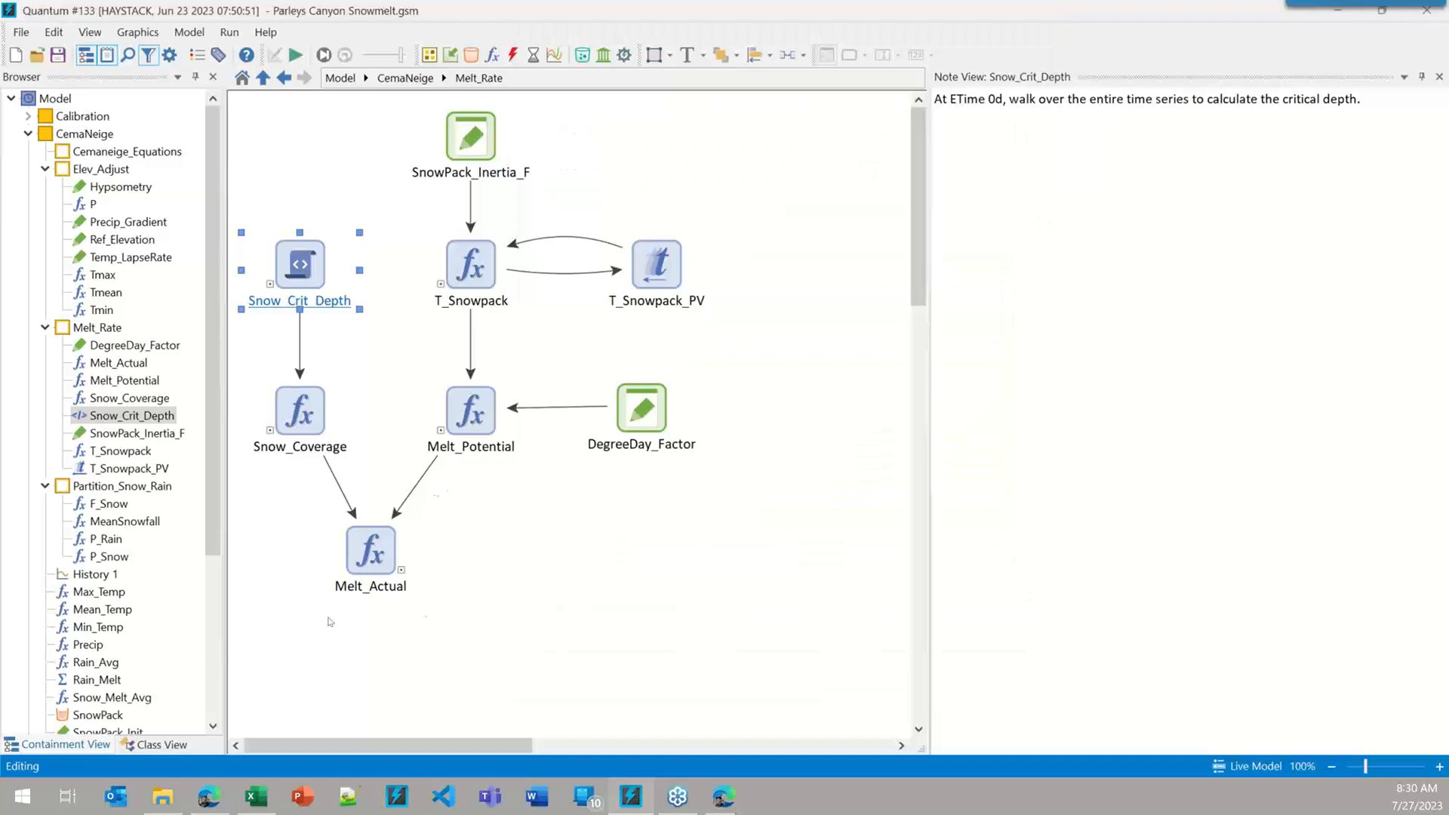
{"action": "left_click", "coordinate": [371, 352]}
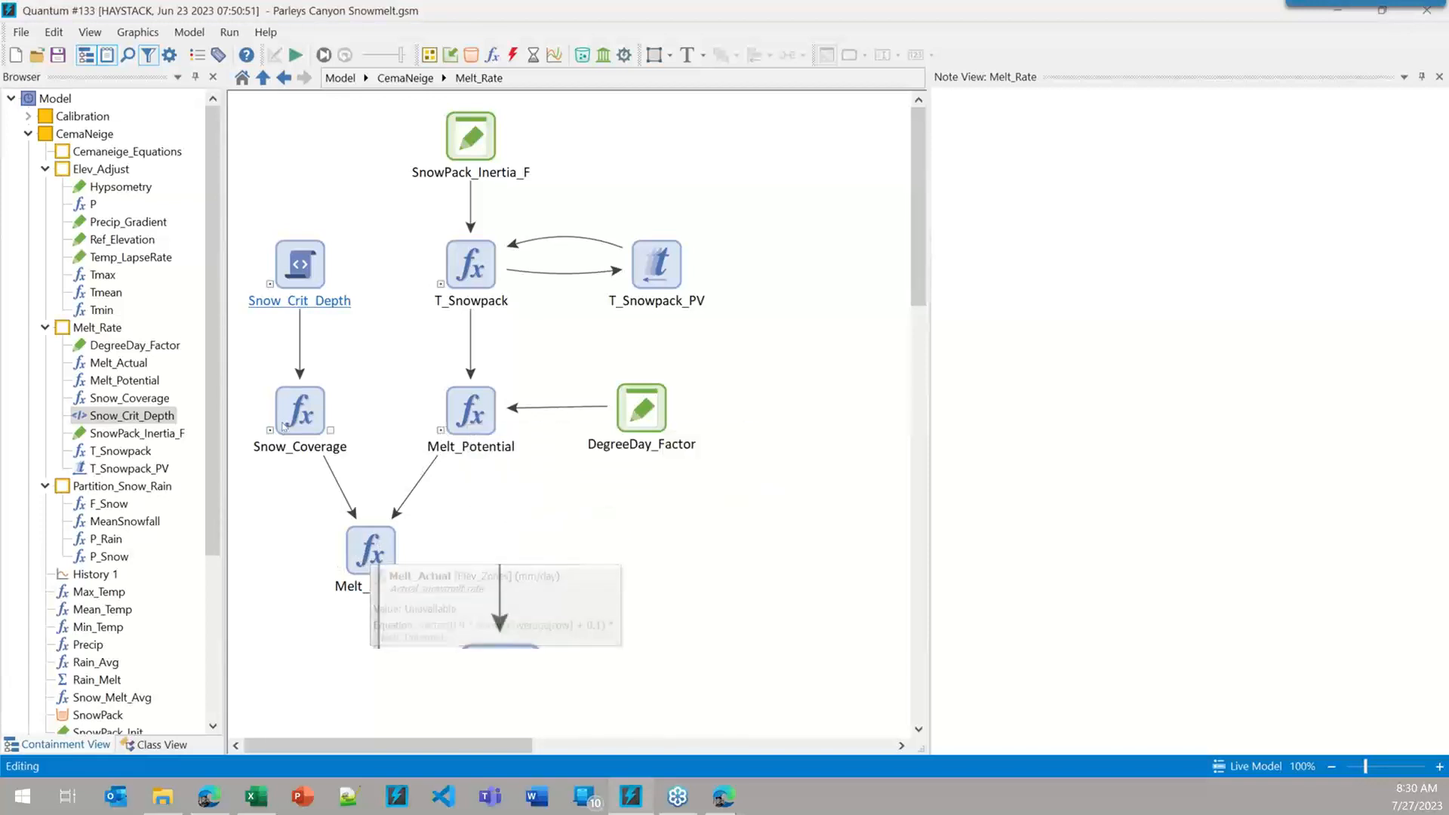
- Return to the CemaNeige container, review the SnowPack reservoir's initial value, bounds and rates of change, and accept its properties
{"action": "left_click", "coordinate": [406, 78]}
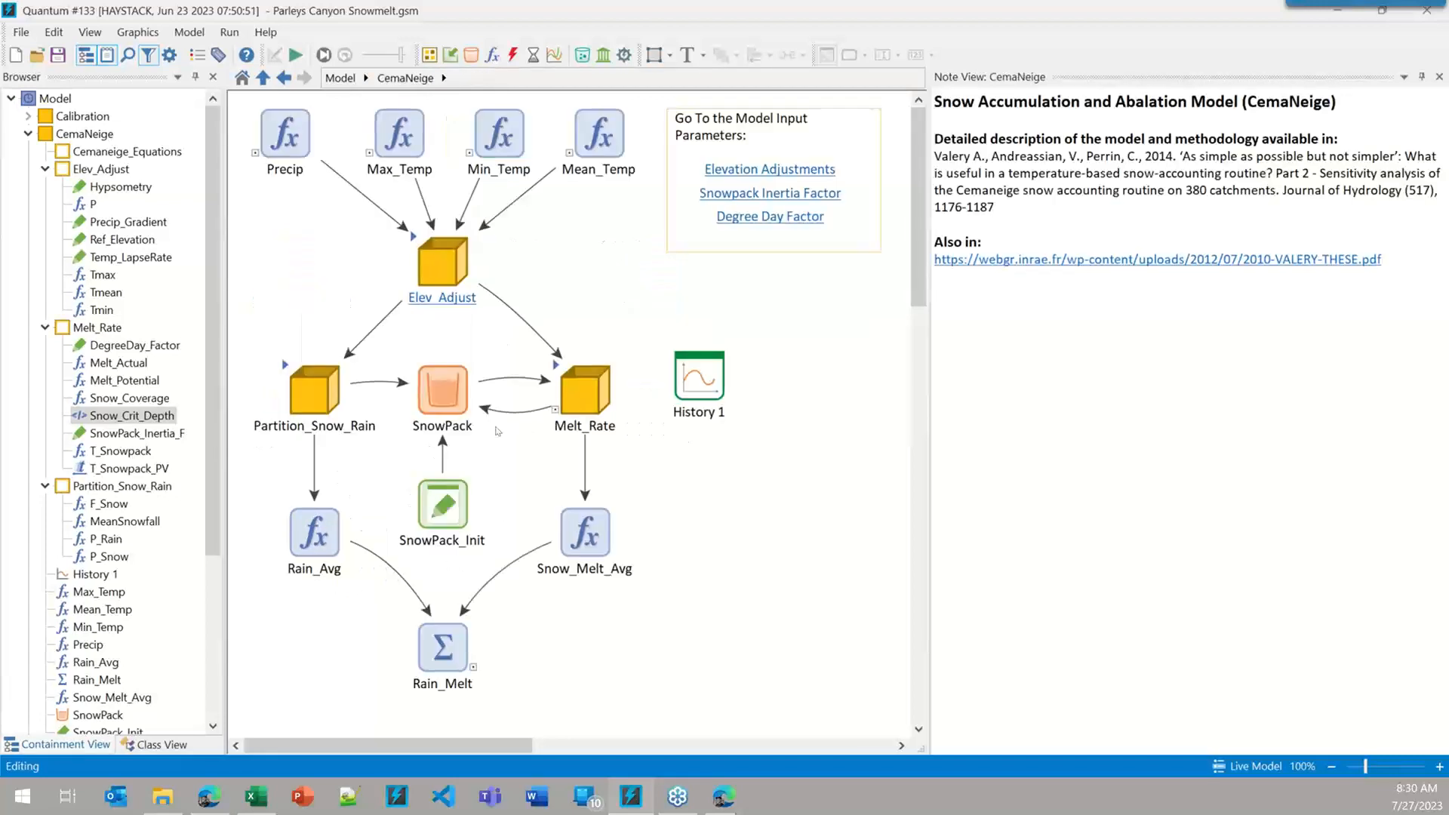
{"action": "left_click", "coordinate": [442, 385]}
{"action": "double_click", "coordinate": [442, 385]}
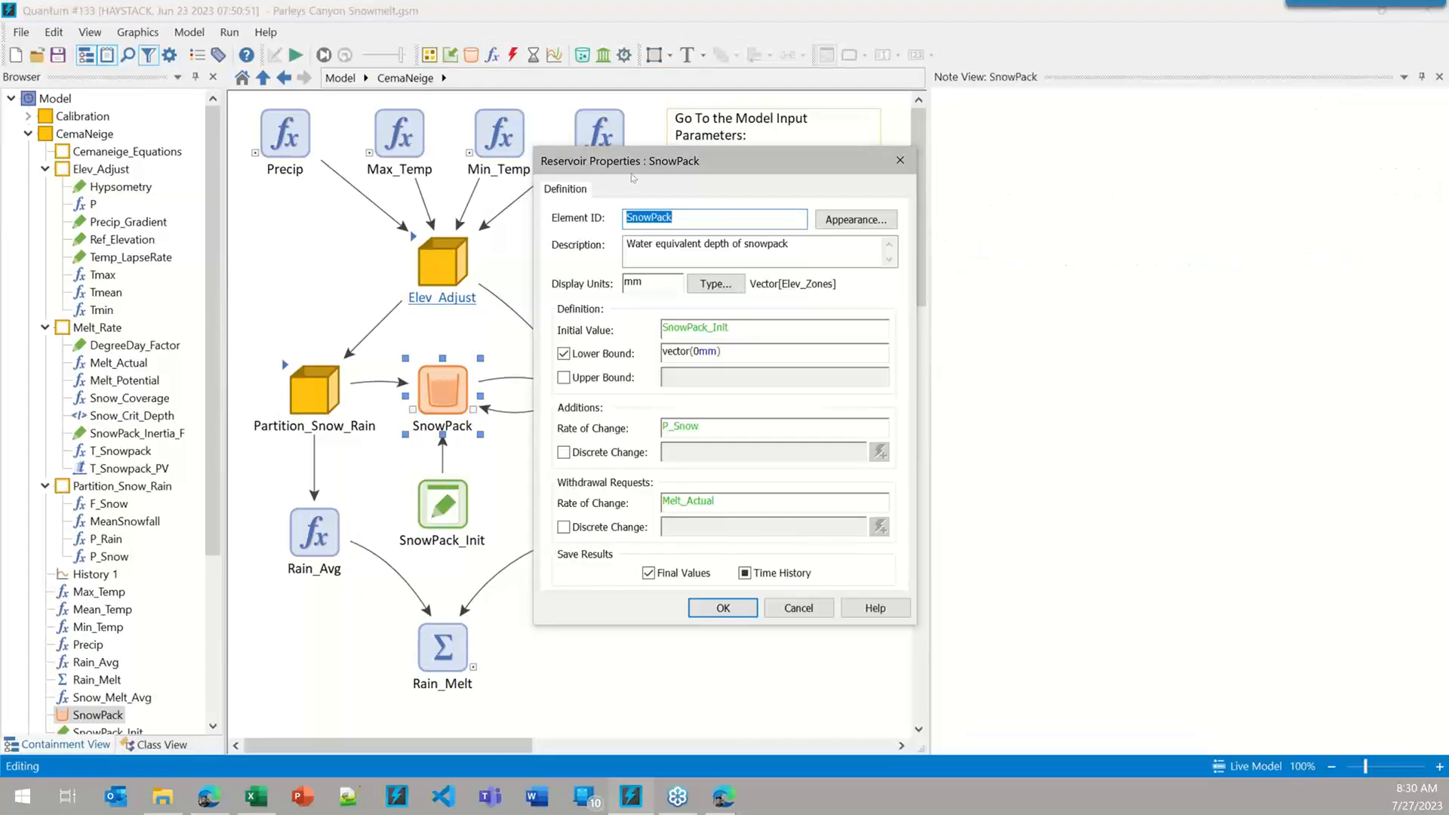
{"action": "left_click_drag", "start_coordinate": [643, 173], "coordinate": [772, 188]}
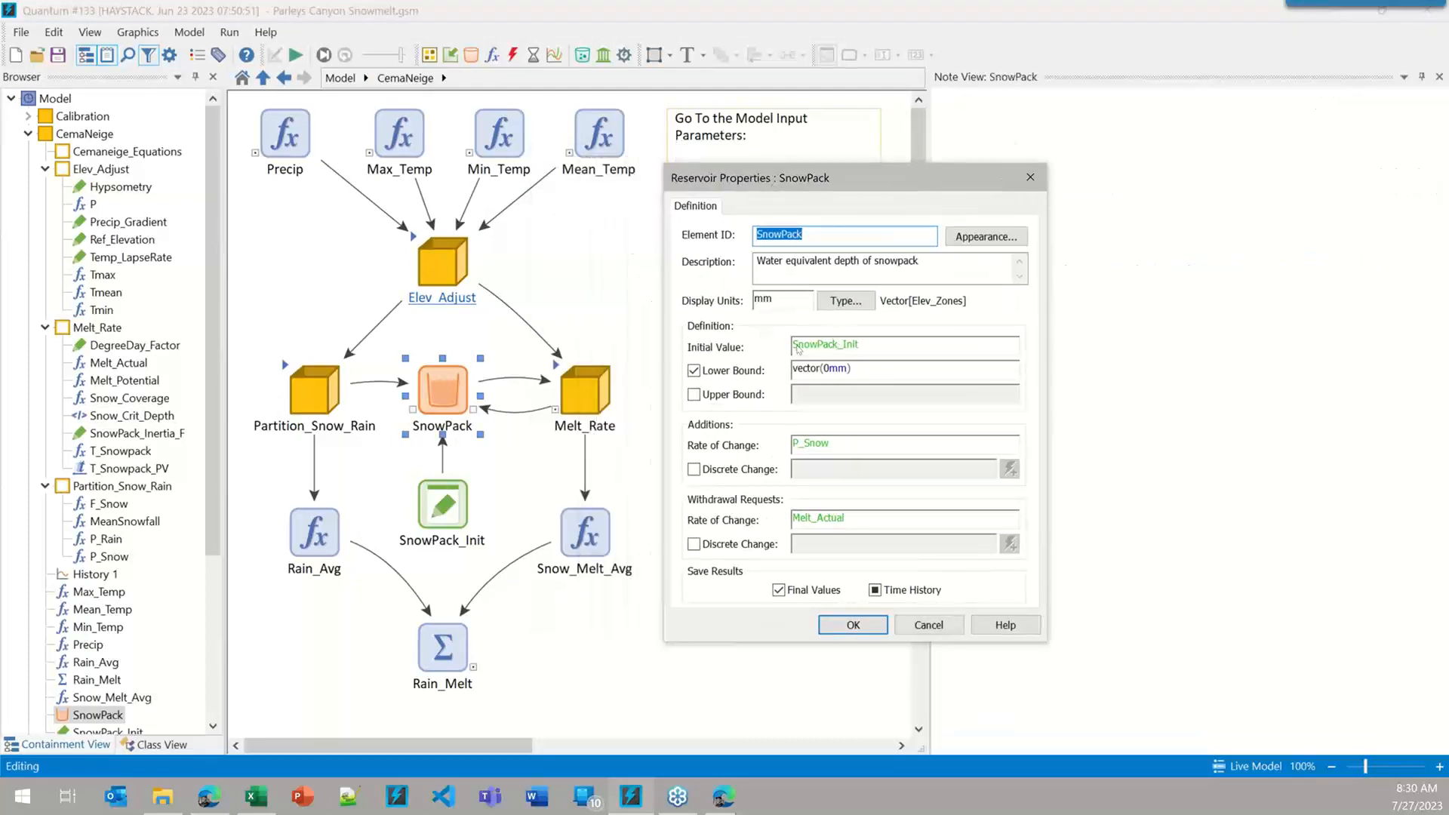
{"action": "left_click", "coordinate": [867, 350]}
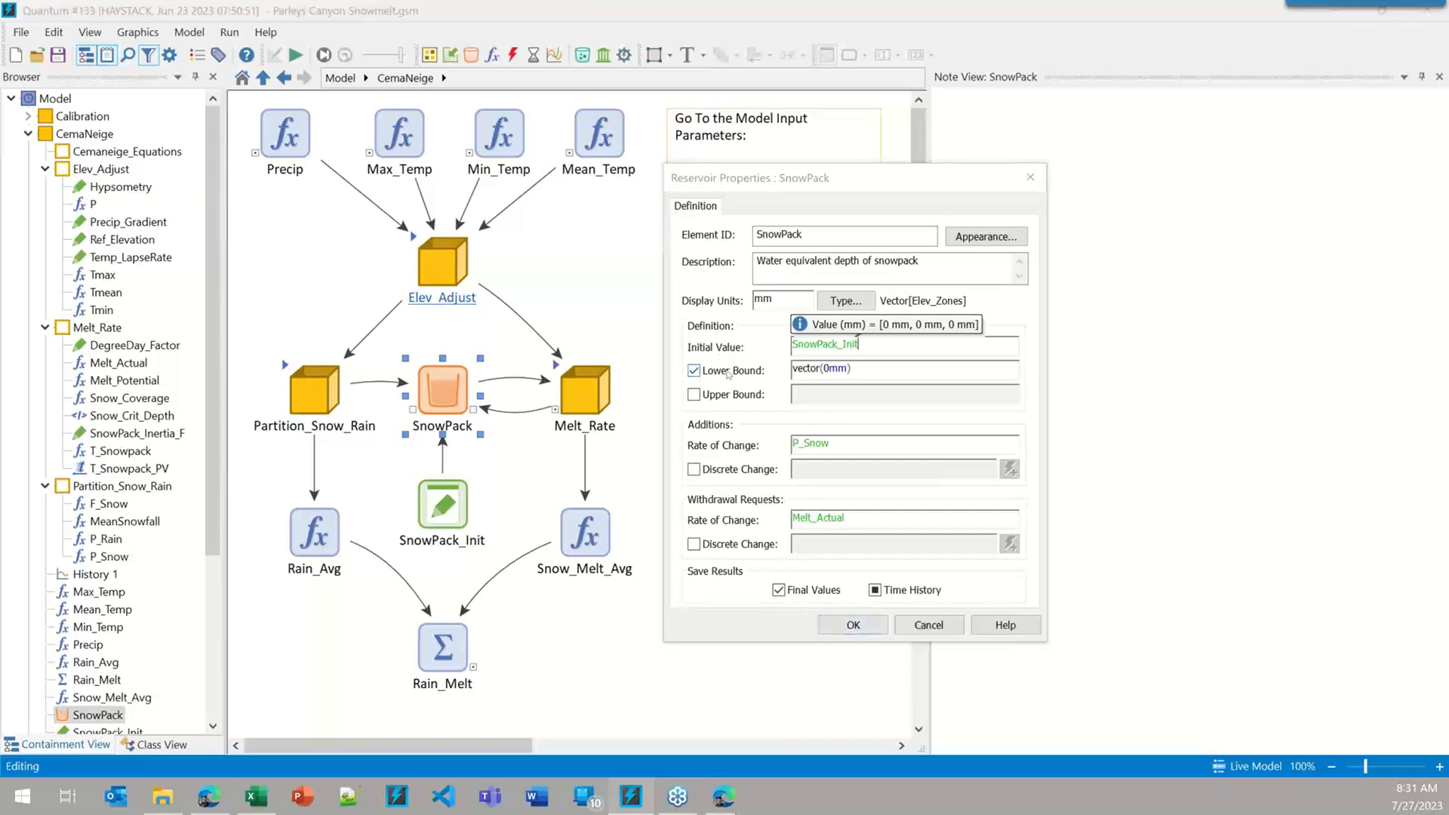
{"action": "left_click_drag", "start_coordinate": [806, 194], "coordinate": [801, 199]}
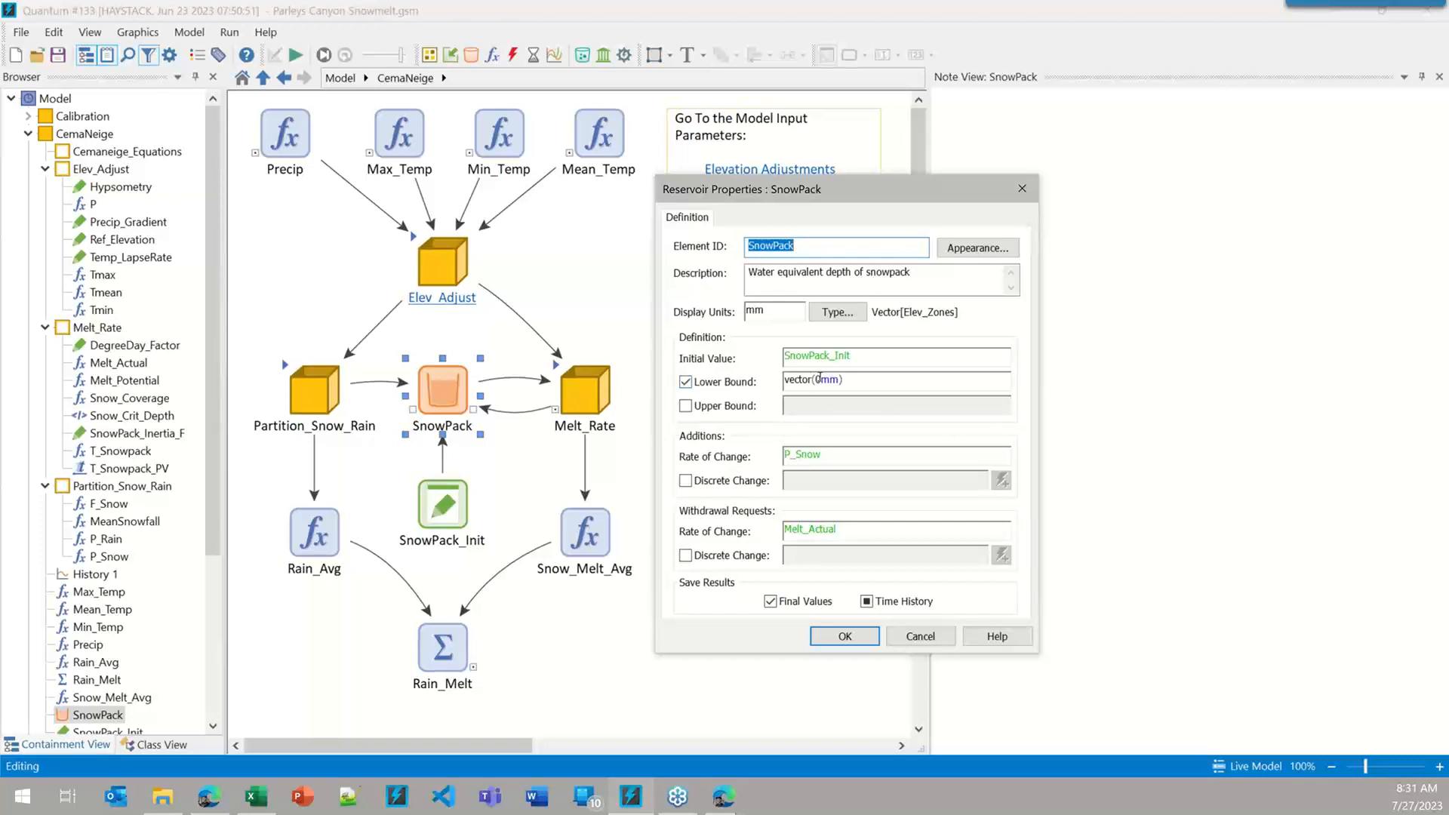
{"action": "left_click", "coordinate": [857, 637]}
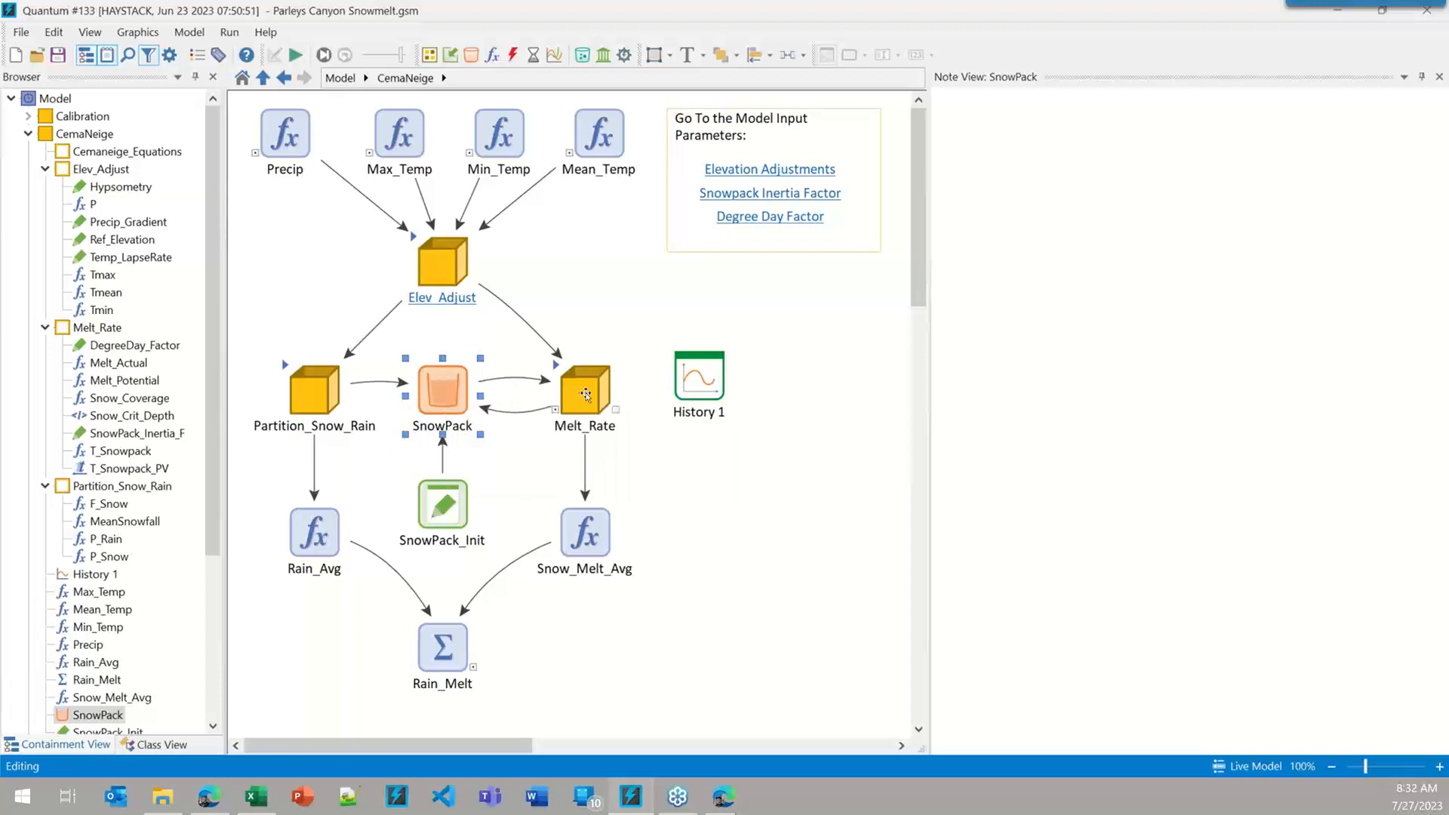
- Inspect the links carried by the influence from SnowPack to Melt_Rate and close the influence details
{"action": "double_click", "coordinate": [517, 379]}
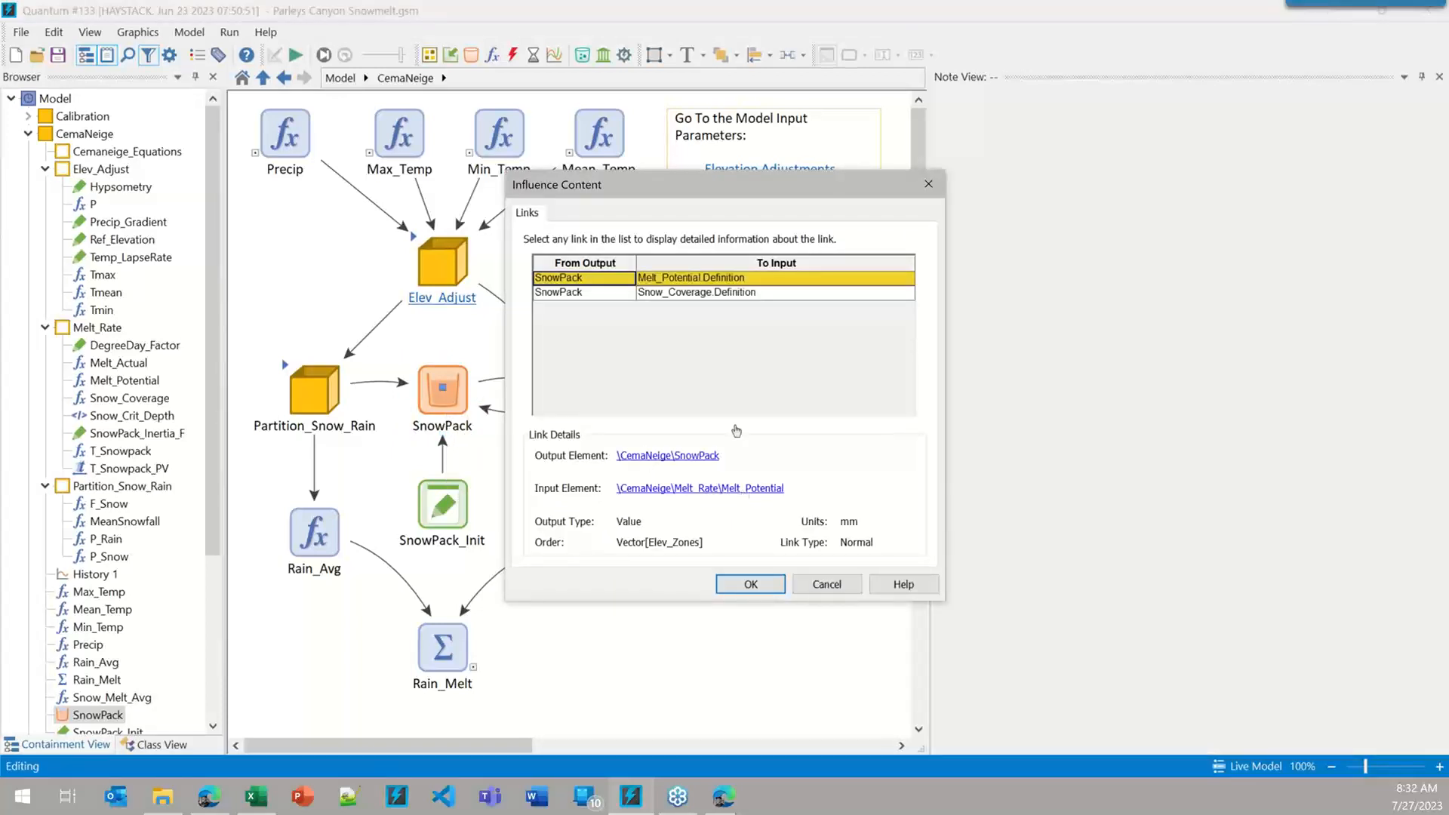
{"action": "left_click_drag", "start_coordinate": [678, 200], "coordinate": [855, 107]}
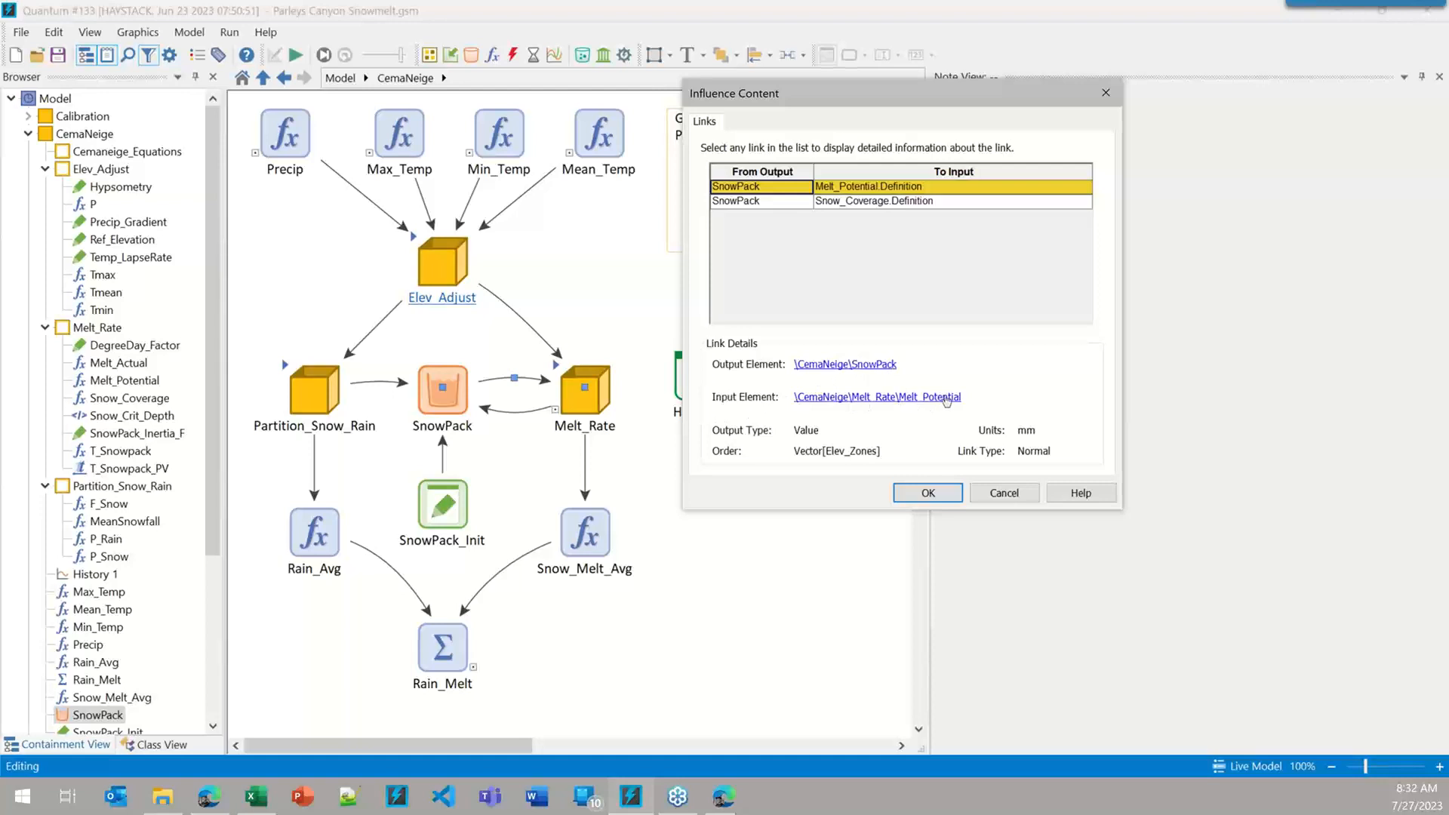
{"action": "left_click", "coordinate": [921, 495]}
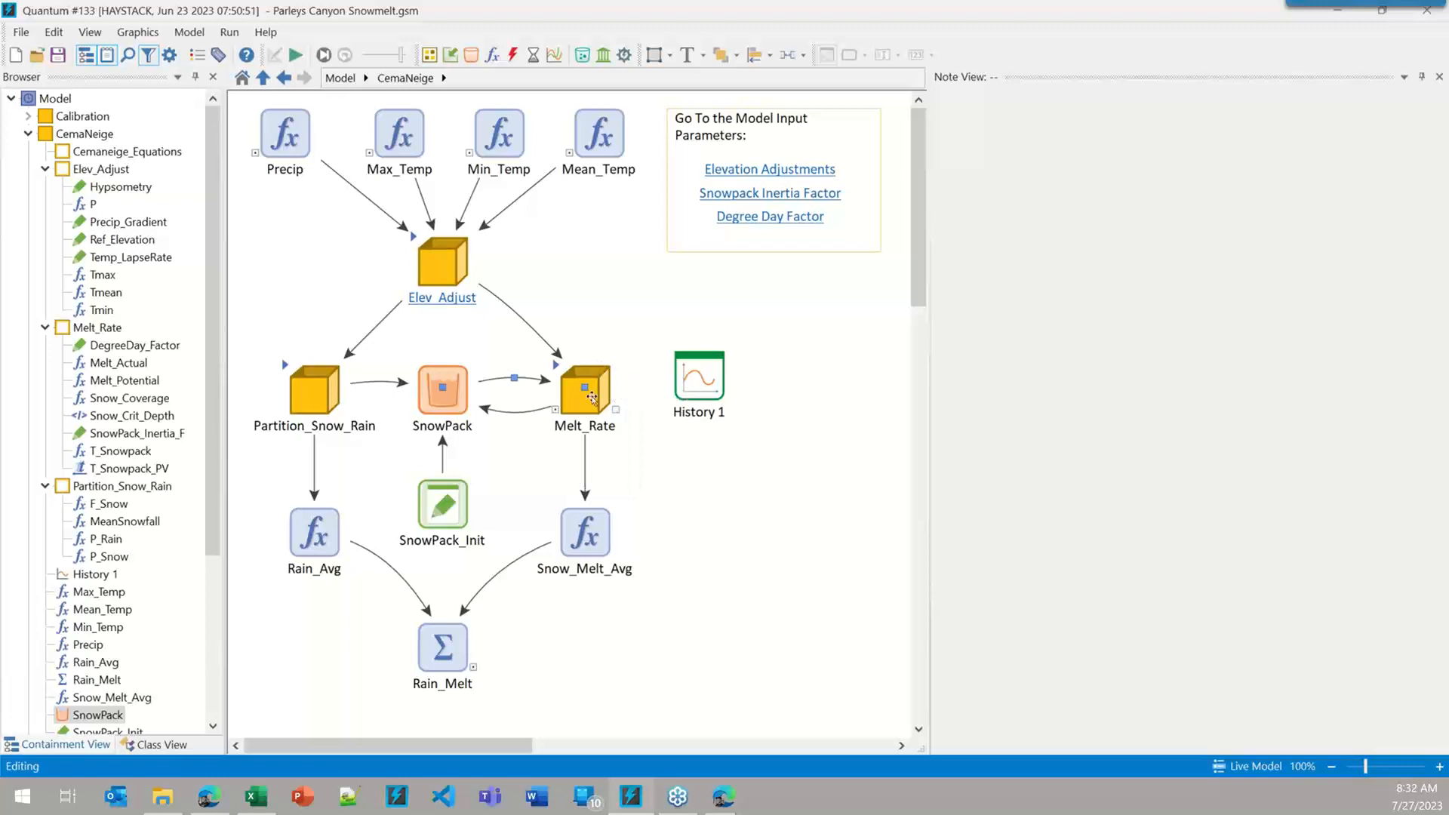
- Recheck the SnowPack reservoir's Lower Bound and the SnowPack_Init value in its definition, accepting the properties each time
{"action": "double_click", "coordinate": [449, 381]}
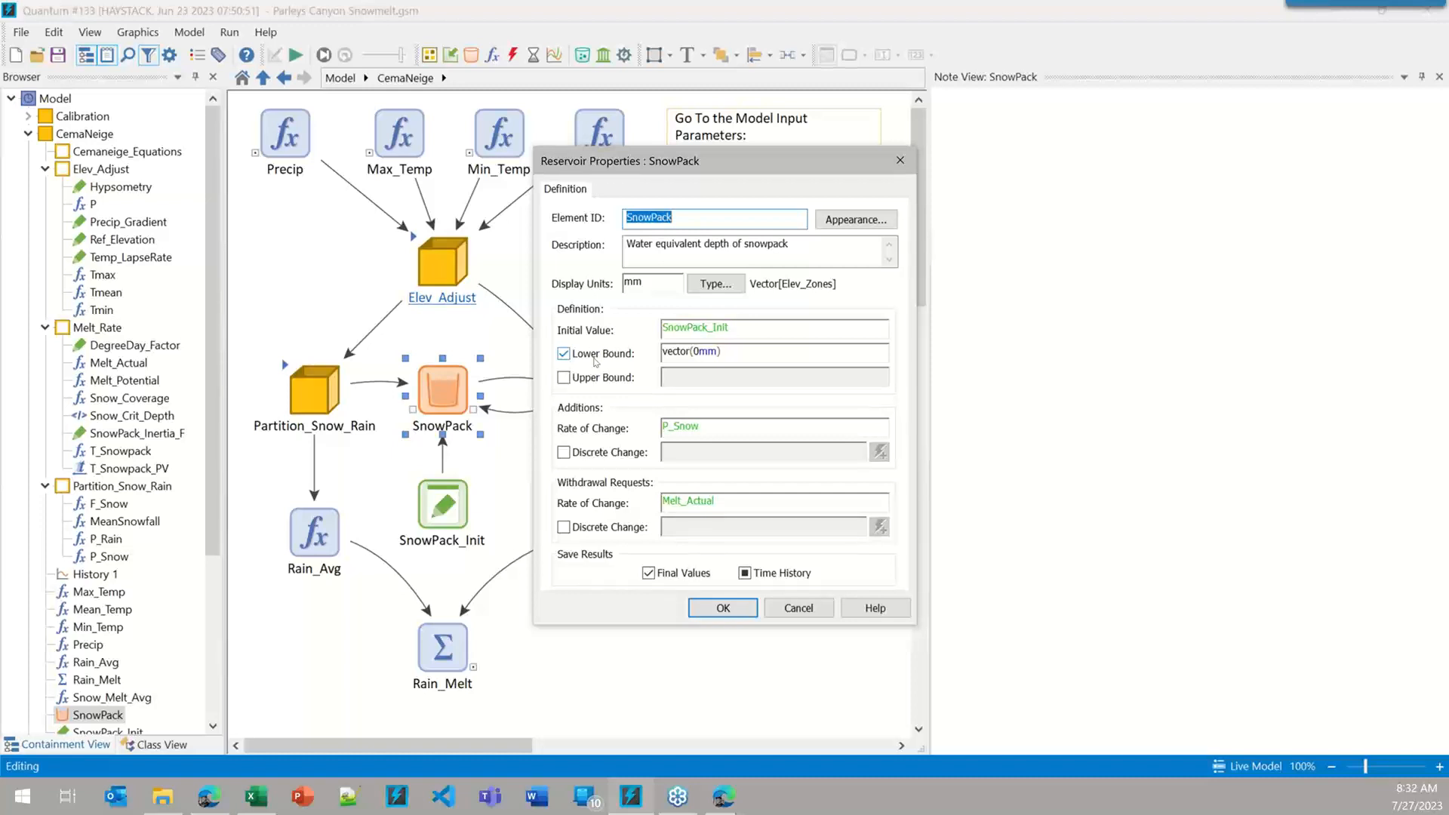
{"action": "left_click", "coordinate": [711, 607]}
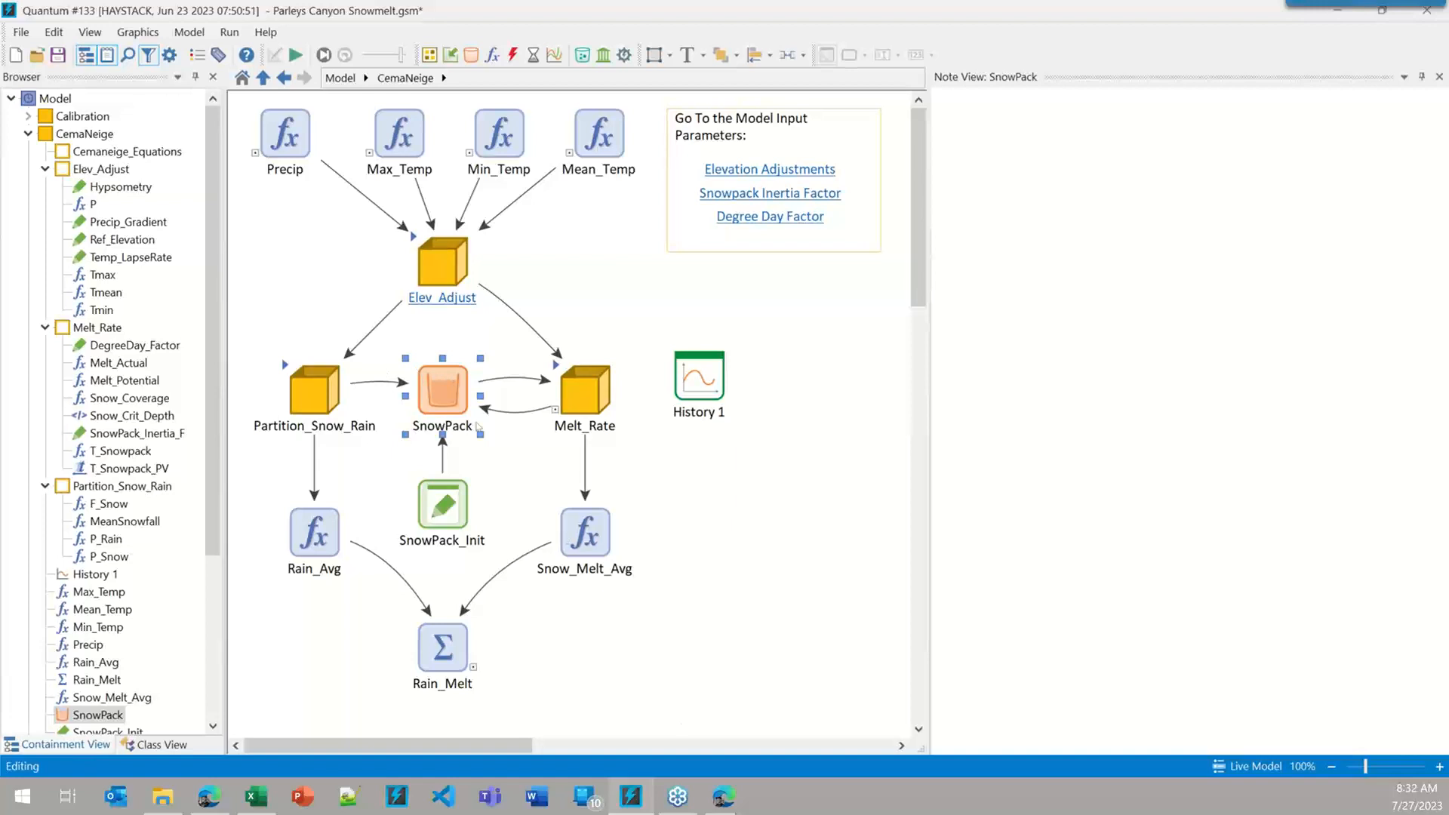
{"action": "double_click", "coordinate": [428, 377]}
{"action": "left_click_drag", "start_coordinate": [749, 183], "coordinate": [791, 199]}
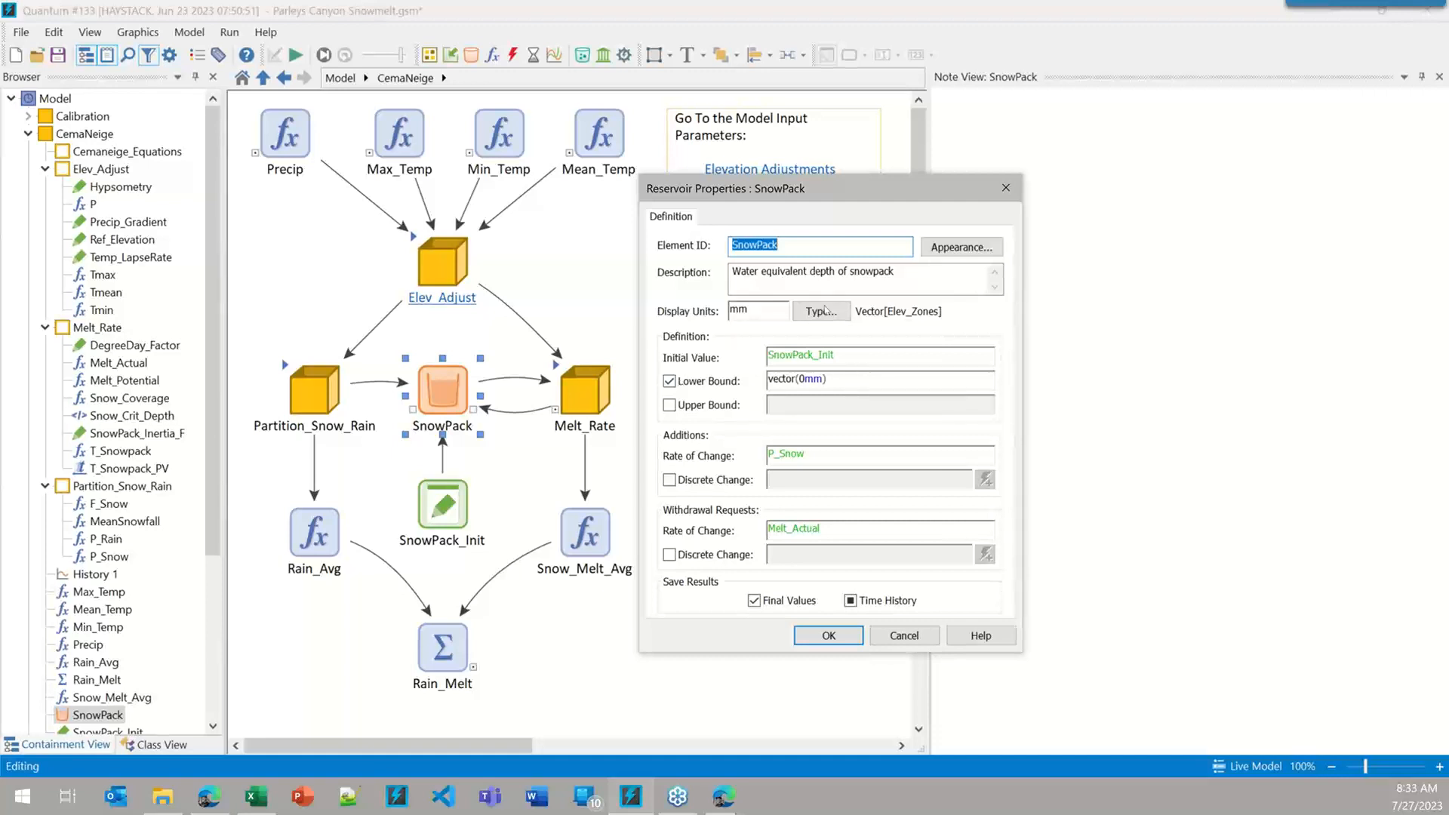
{"action": "mouse_move", "coordinate": [851, 352]}
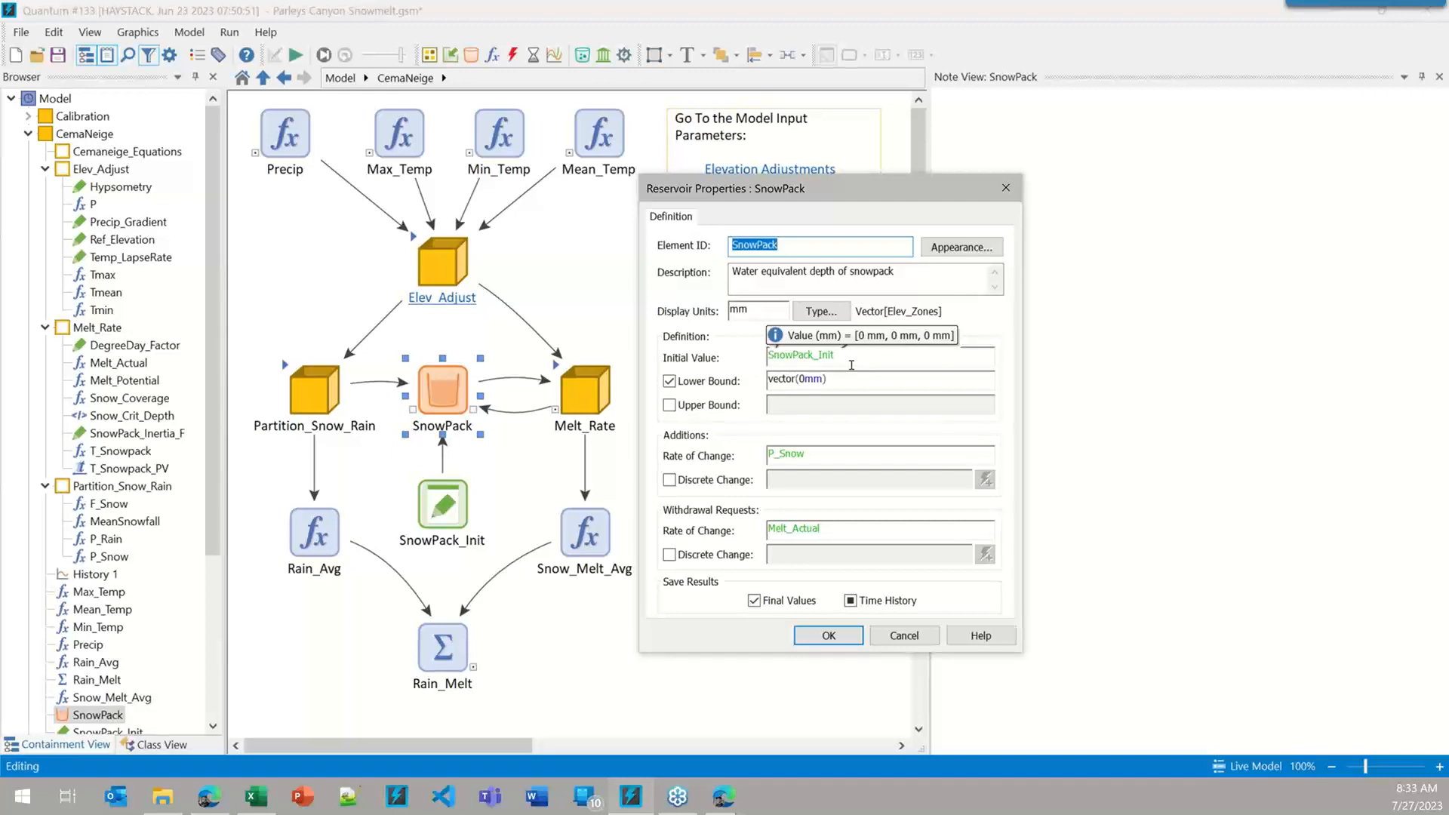
{"action": "left_click", "coordinate": [818, 636]}
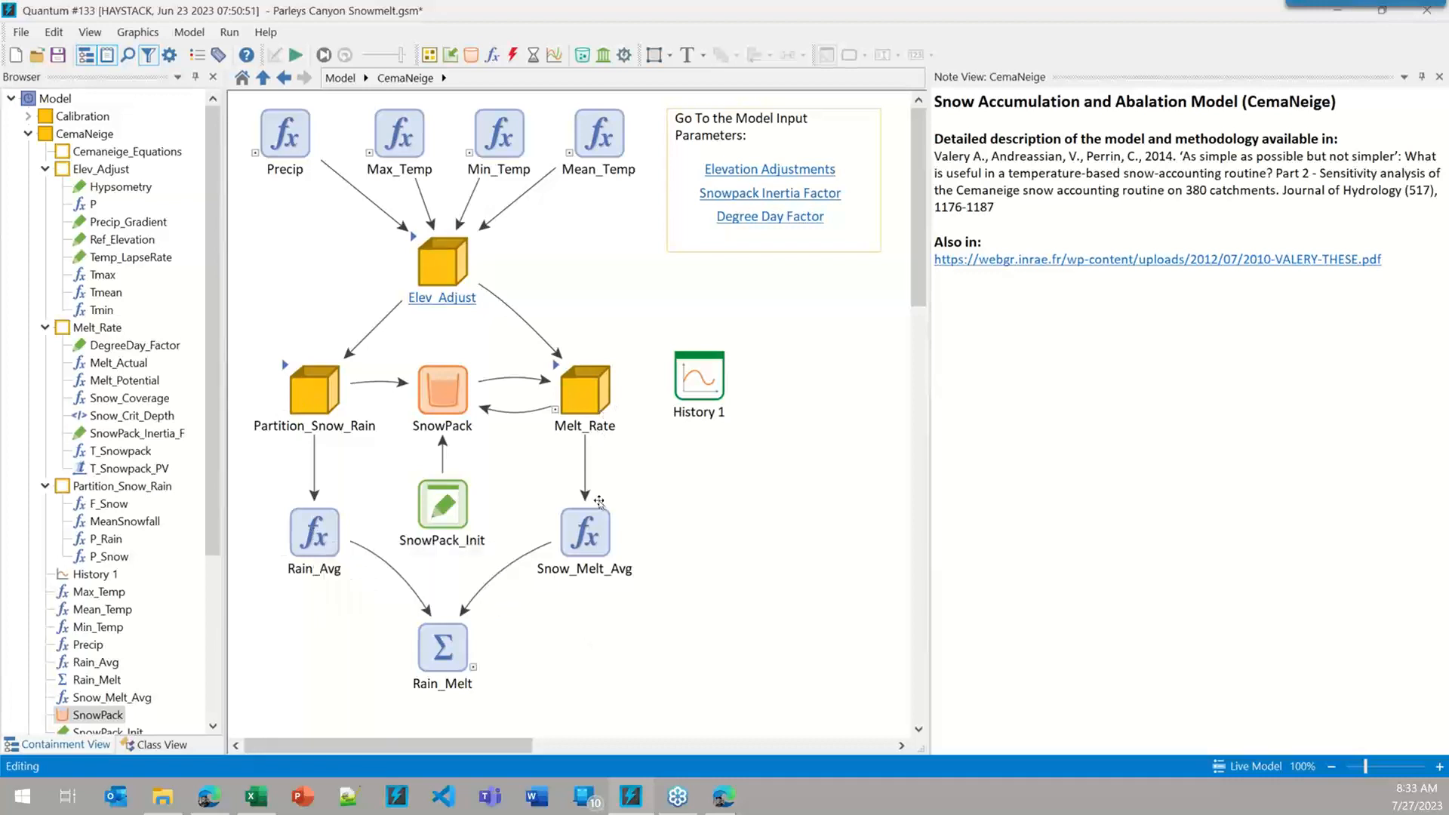
- Open the Snow_Melt_Avg expression, highlight the meanv function in its equation, and accept the properties
{"action": "mouse_move", "coordinate": [604, 545]}
{"action": "double_click", "coordinate": [597, 531]}
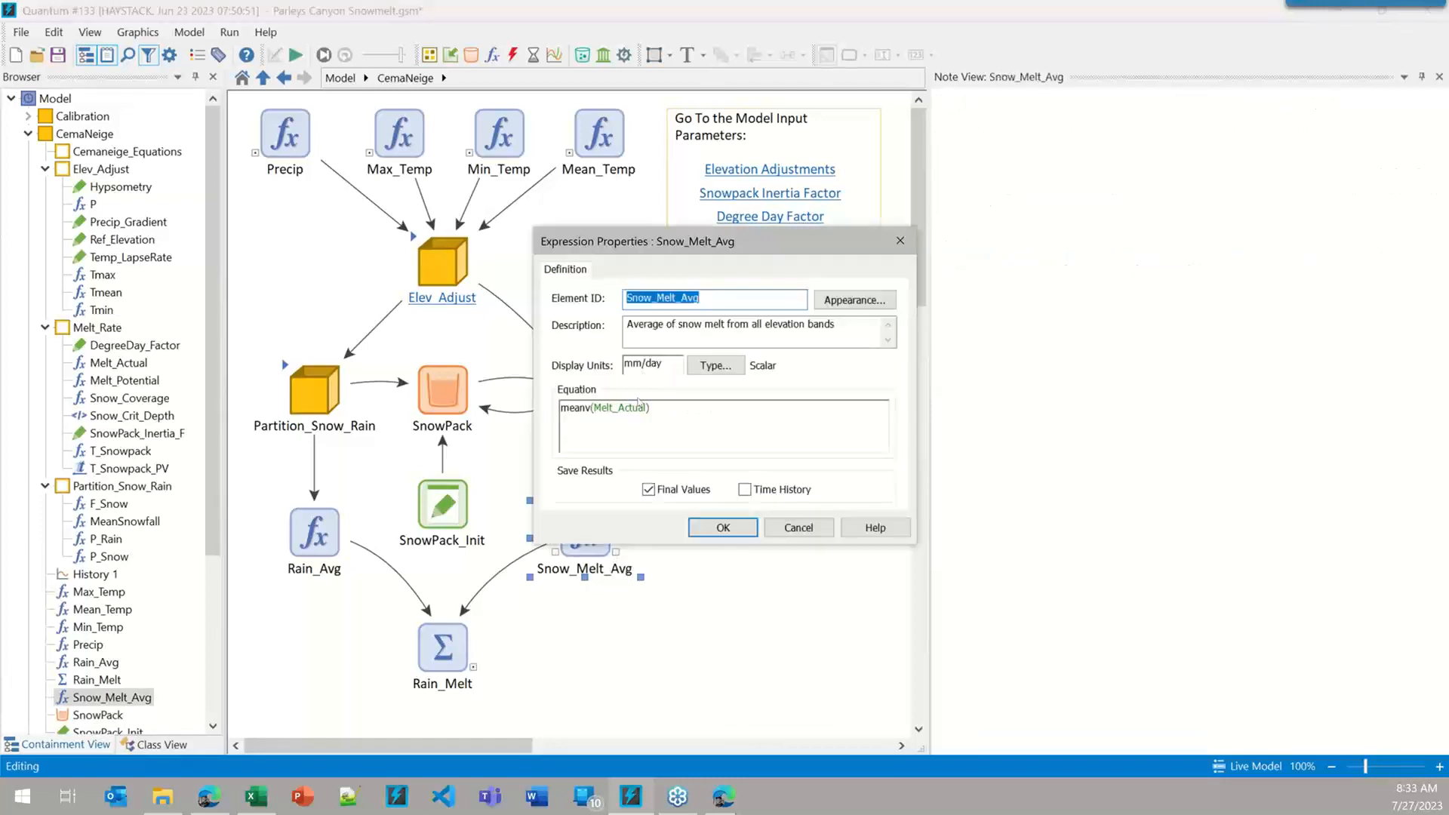
{"action": "mouse_move", "coordinate": [574, 408]}
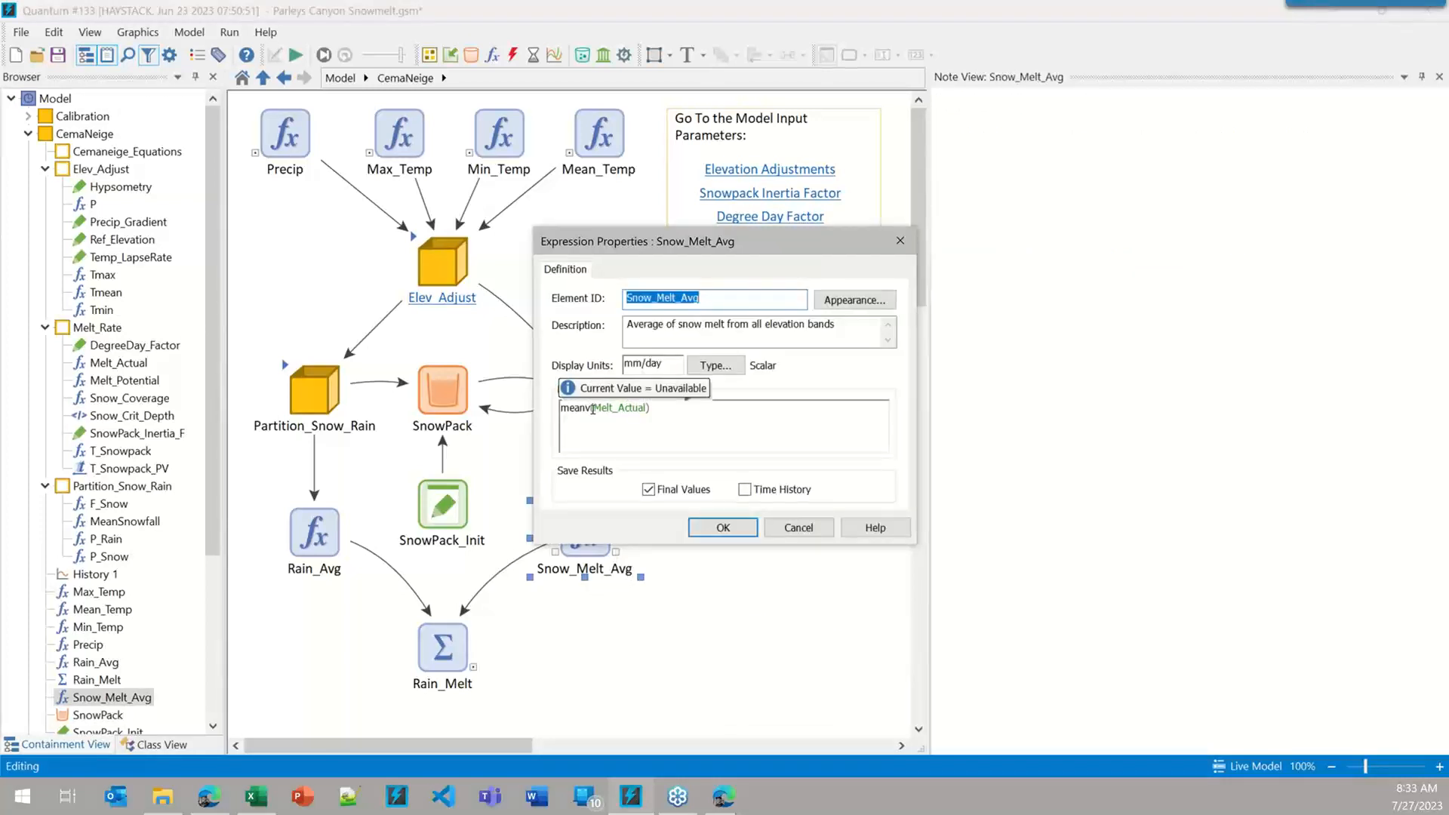
{"action": "double_click", "coordinate": [574, 408]}
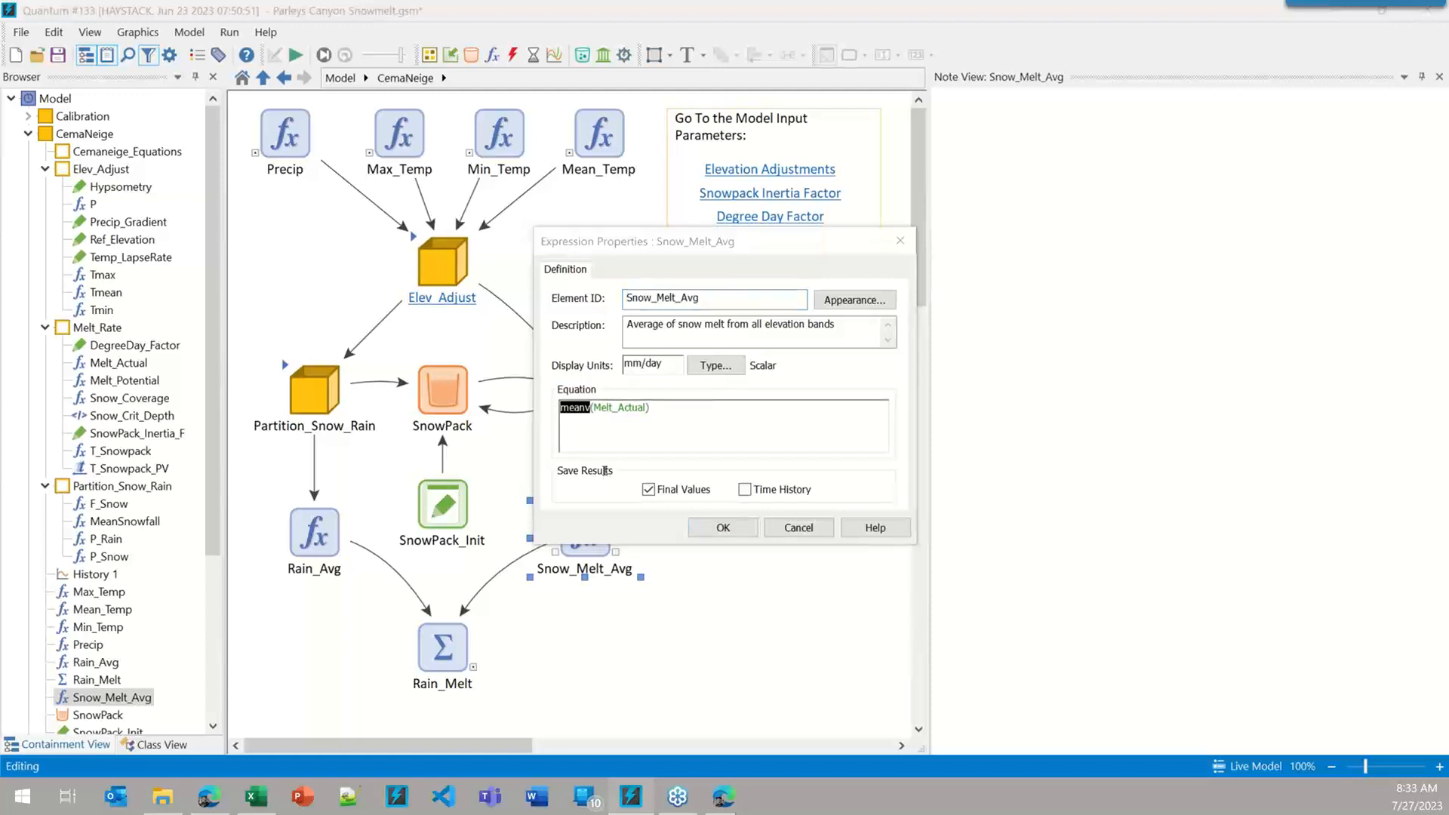
{"action": "left_click", "coordinate": [722, 527]}
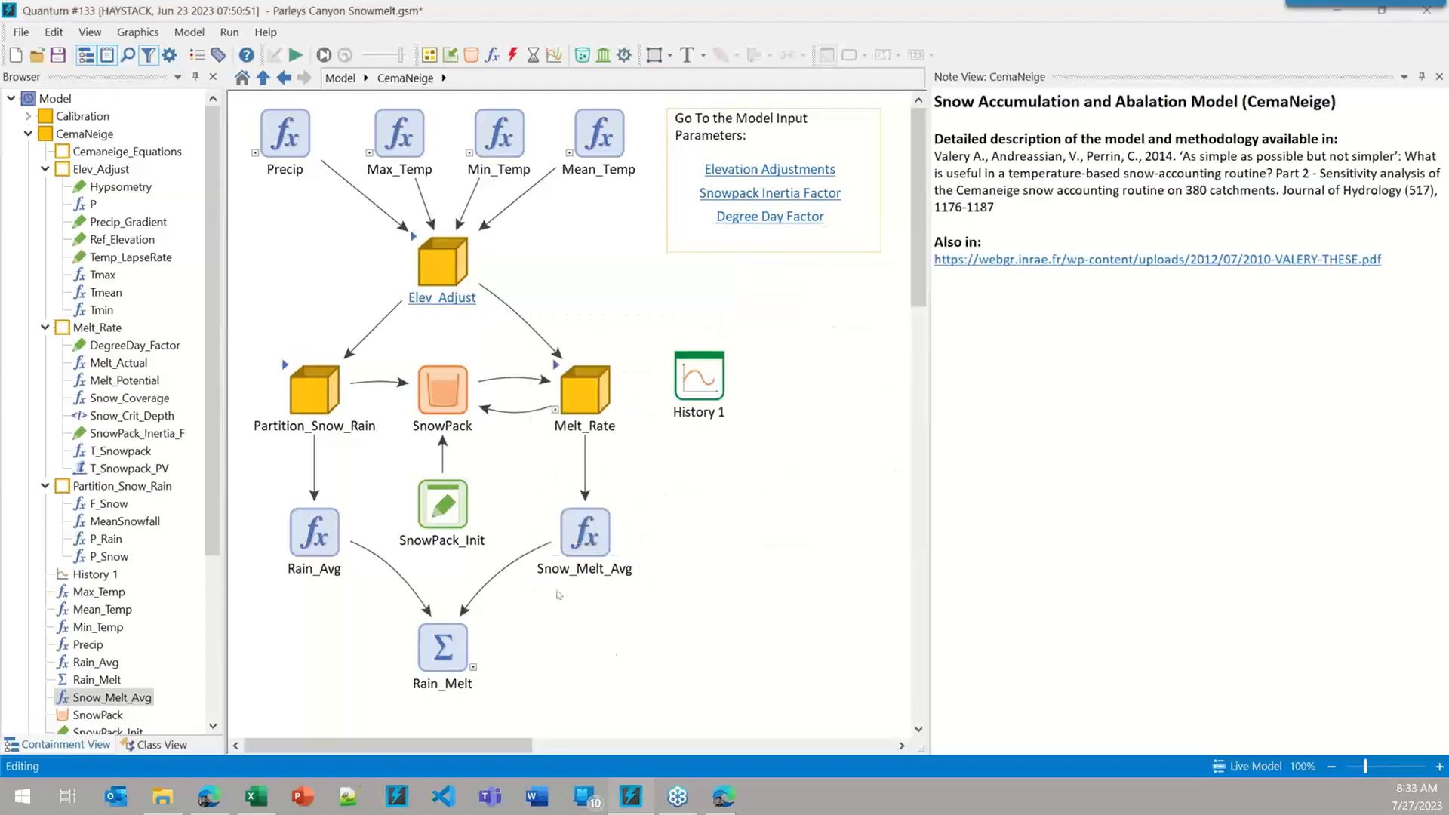
- Return to the model's top level and open the Runoff_Model container to view its full GR4J element diagram
{"action": "left_click", "coordinate": [340, 78]}
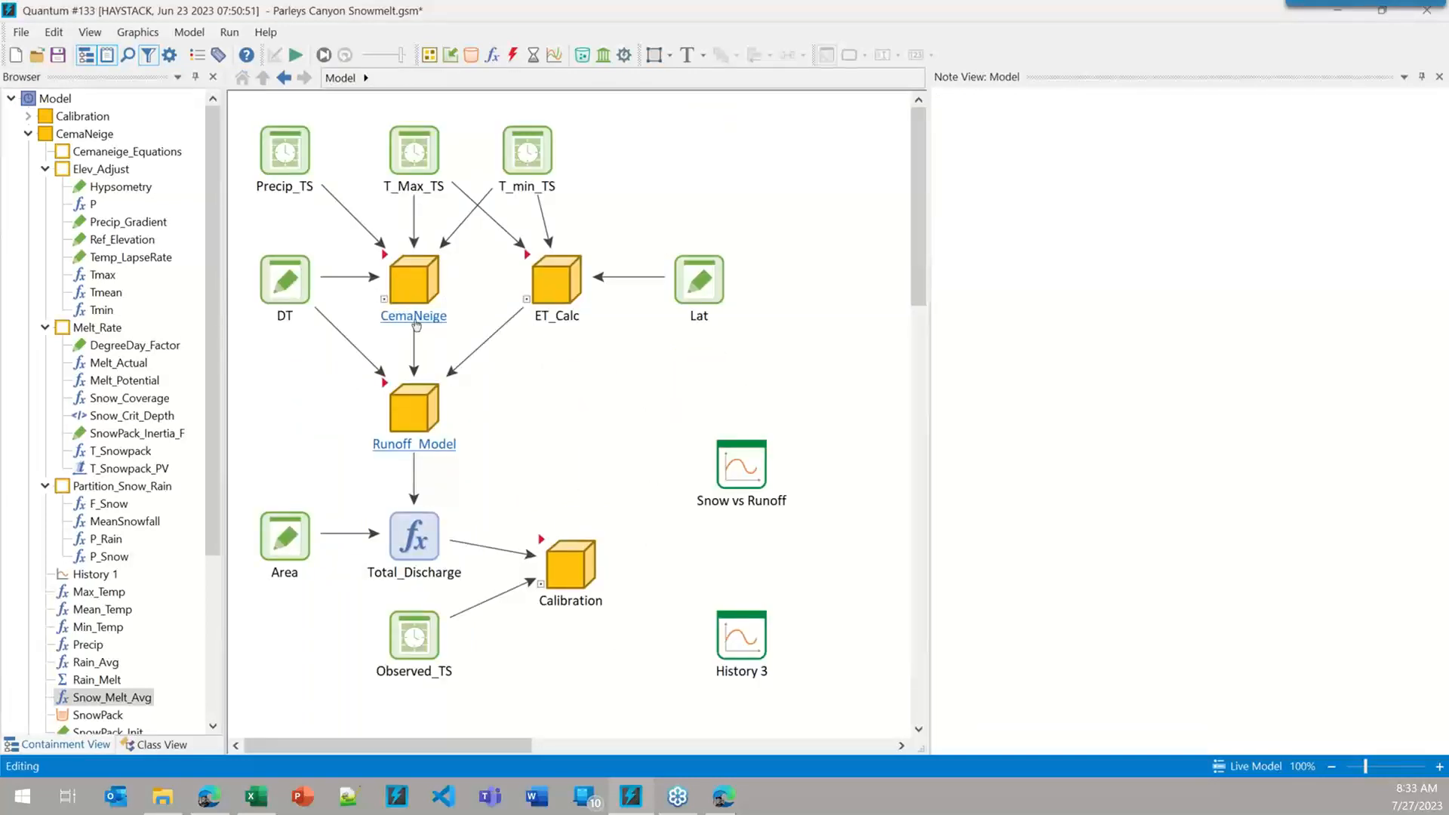
{"action": "left_click", "coordinate": [408, 399]}
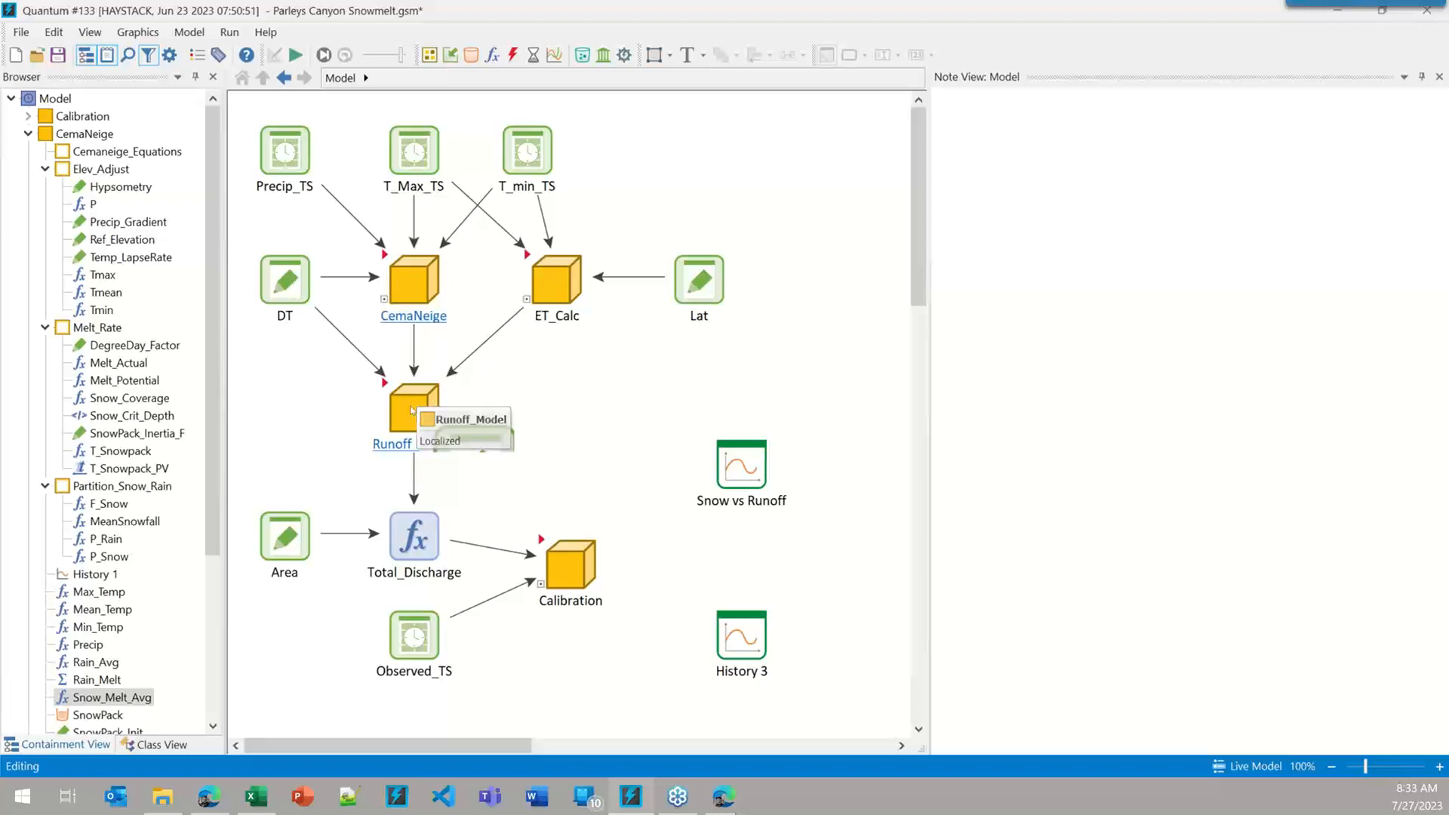
{"action": "double_click", "coordinate": [385, 385]}
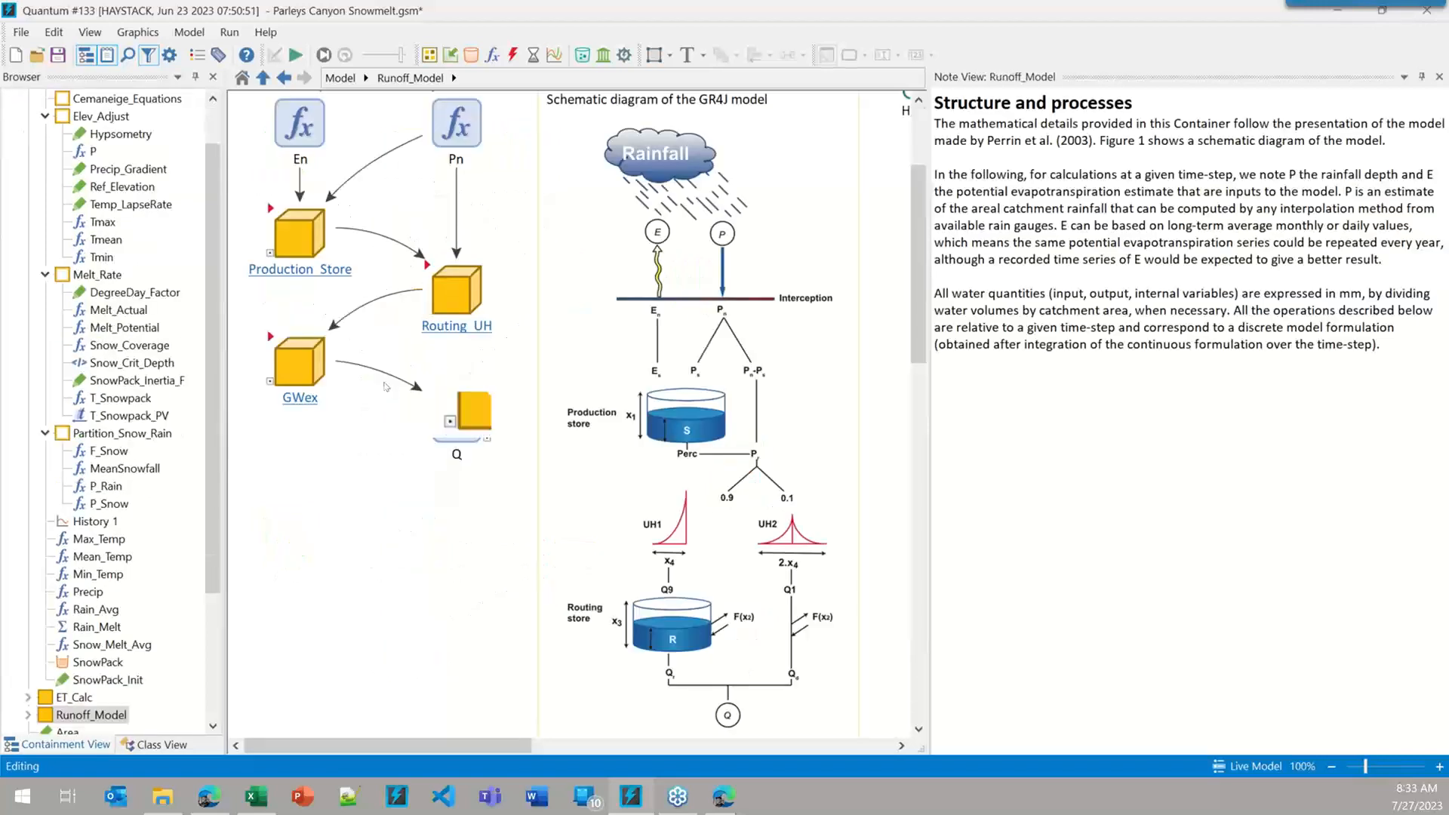
{"action": "scroll", "coordinate": [922, 130], "scroll_direction": "up", "scroll_amount": 3}
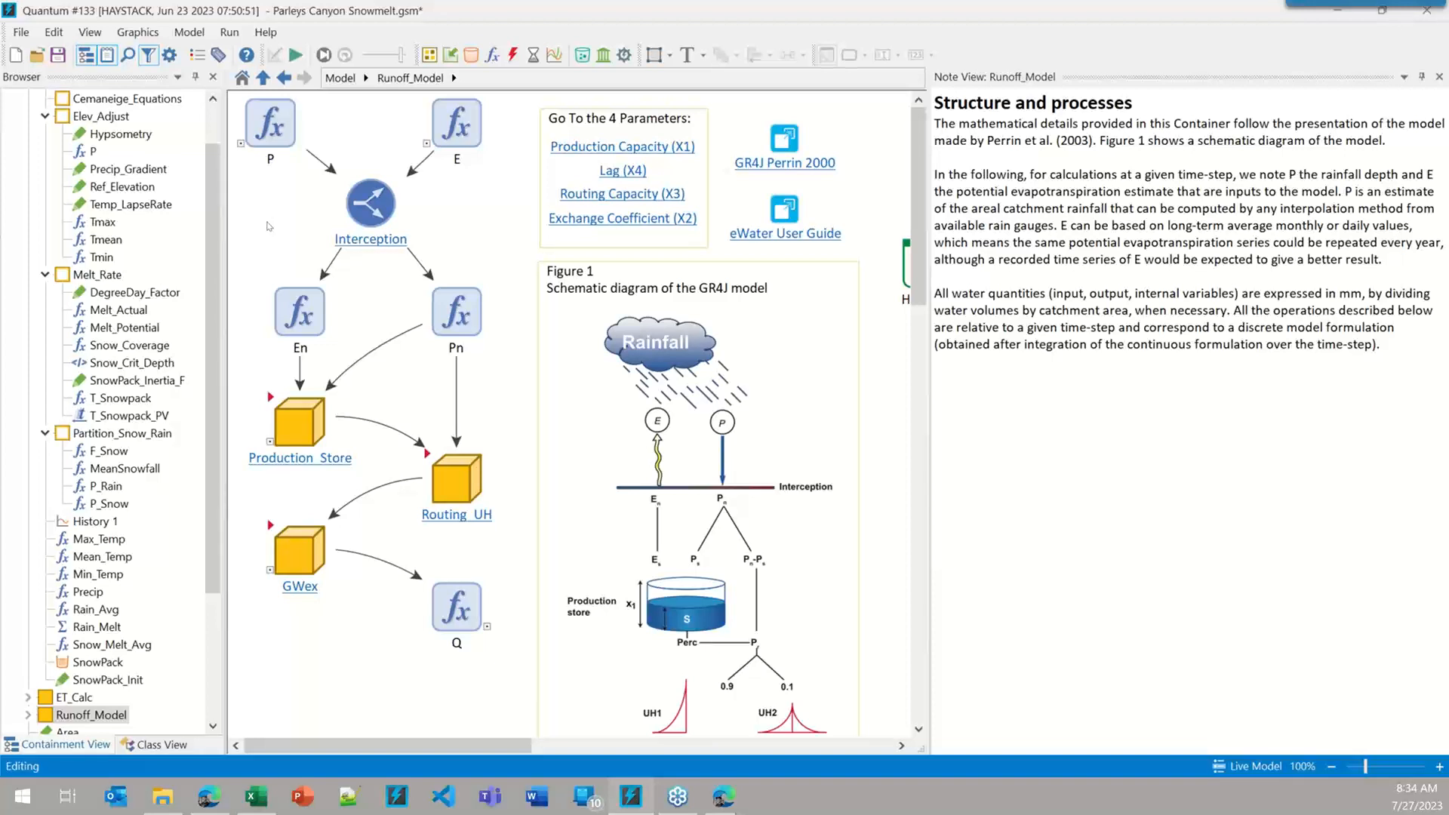
- Return to the top level and select the CemaNeige and Runoff_Model containers alternately to point out their connection
{"action": "left_click", "coordinate": [332, 78]}
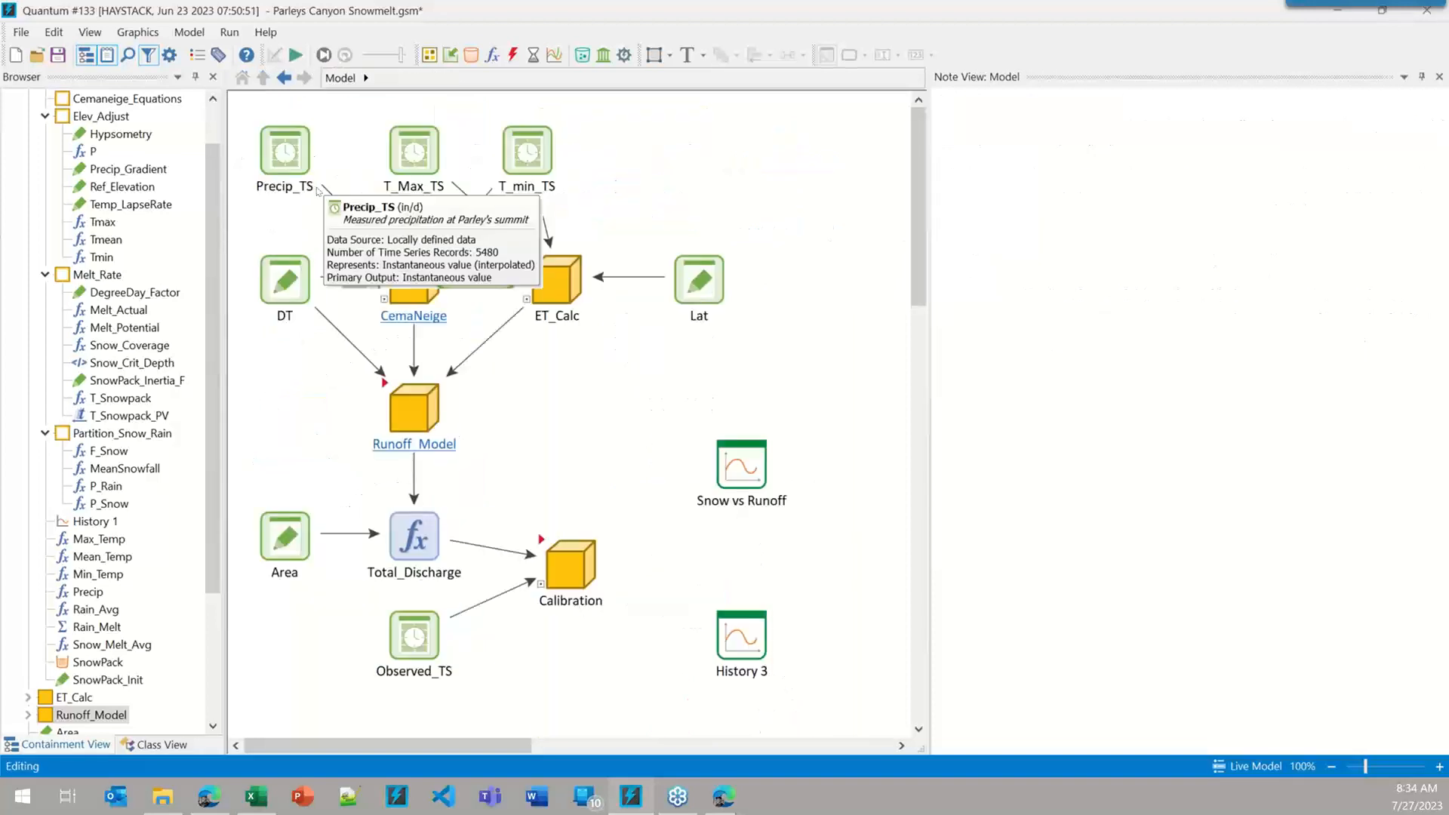
{"action": "left_click", "coordinate": [423, 276]}
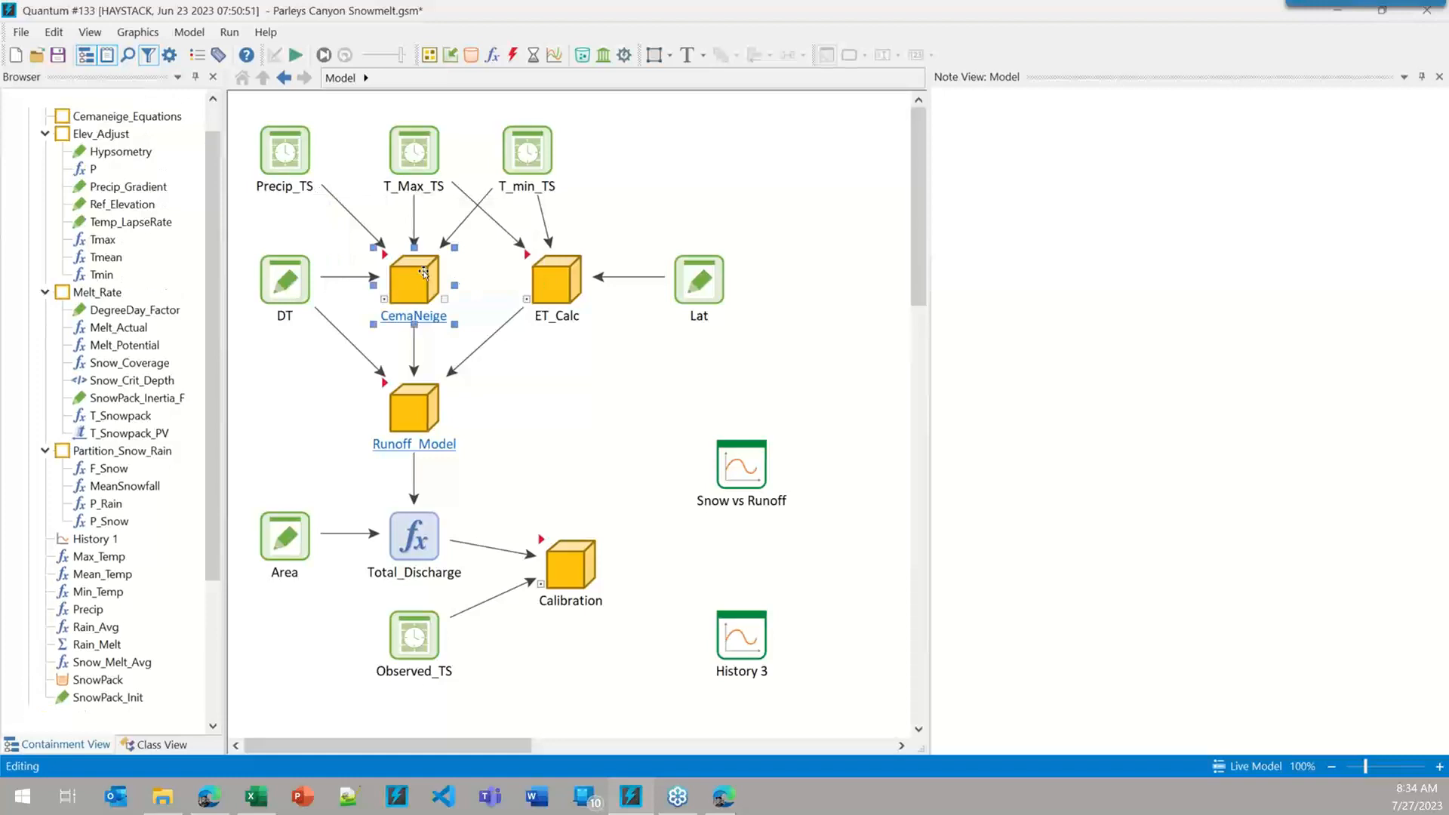
{"action": "left_click", "coordinate": [409, 400]}
{"action": "left_click", "coordinate": [409, 290]}
{"action": "left_click", "coordinate": [395, 417]}
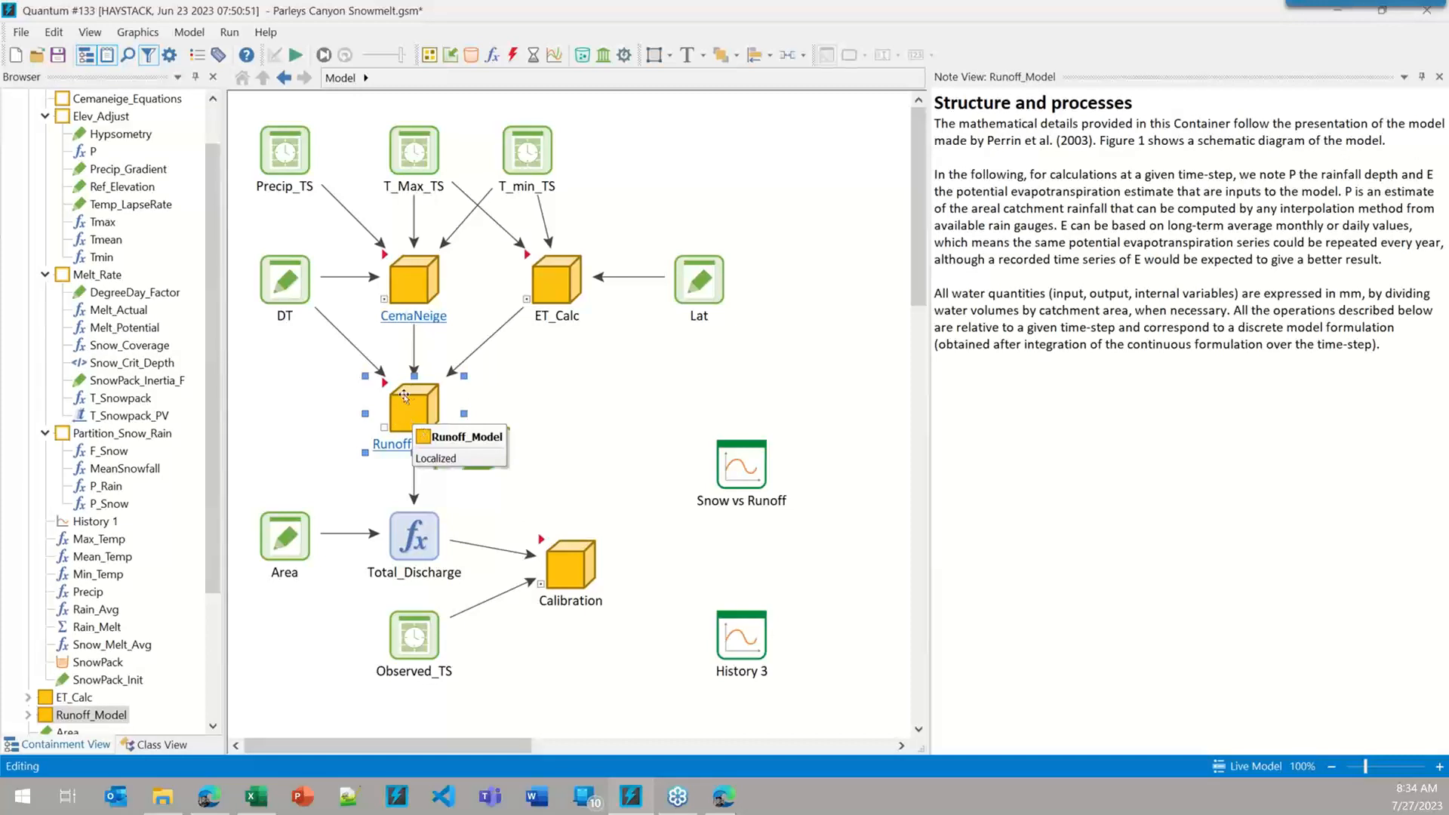
{"action": "left_click", "coordinate": [401, 287]}
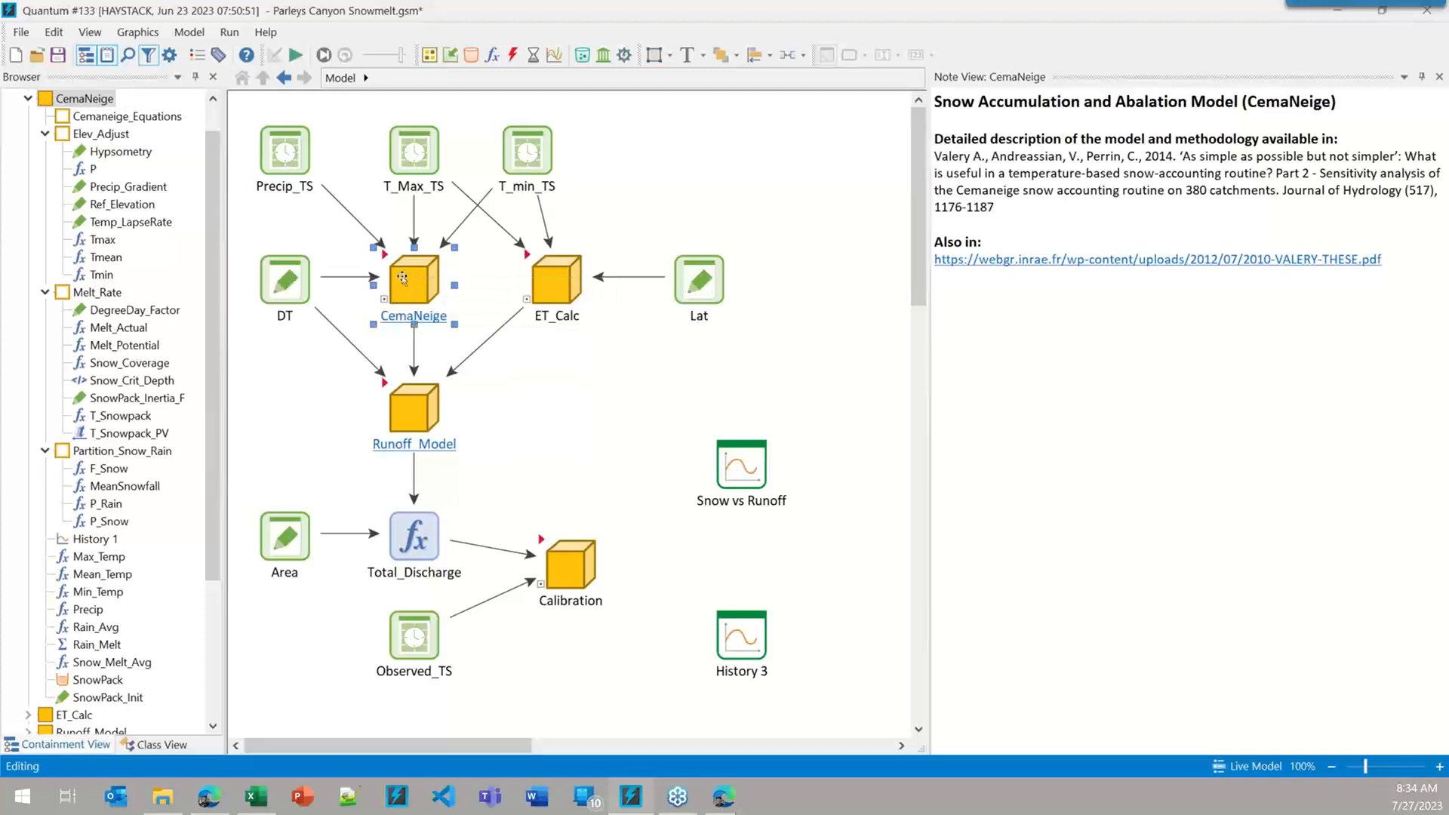
- Open expression P inside Runoff_Model, highlight its CemaNeige.Rain_Melt equation, and accept the properties
{"action": "double_click", "coordinate": [392, 394]}
{"action": "left_click", "coordinate": [266, 121]}
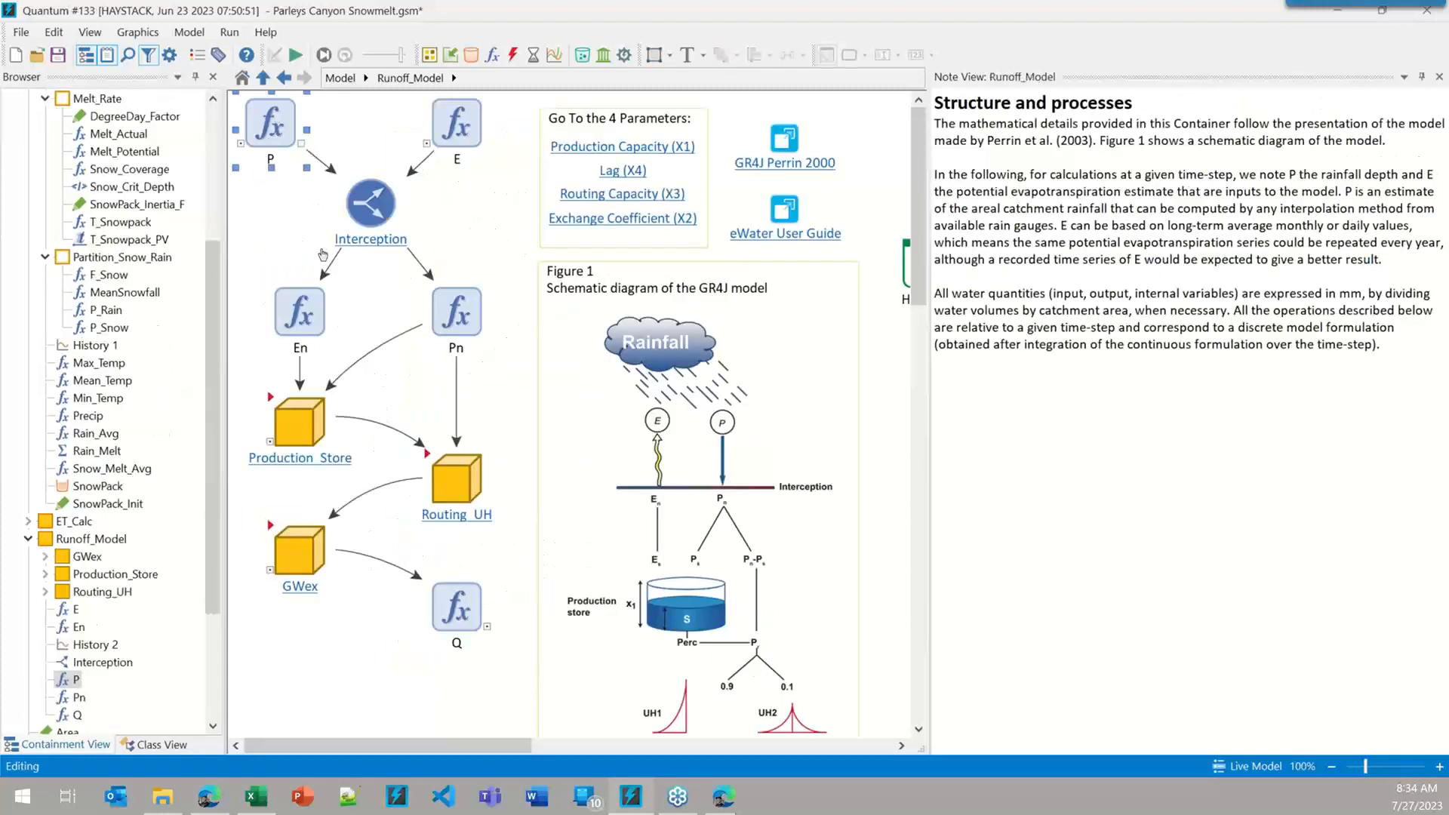
{"action": "double_click", "coordinate": [266, 121]}
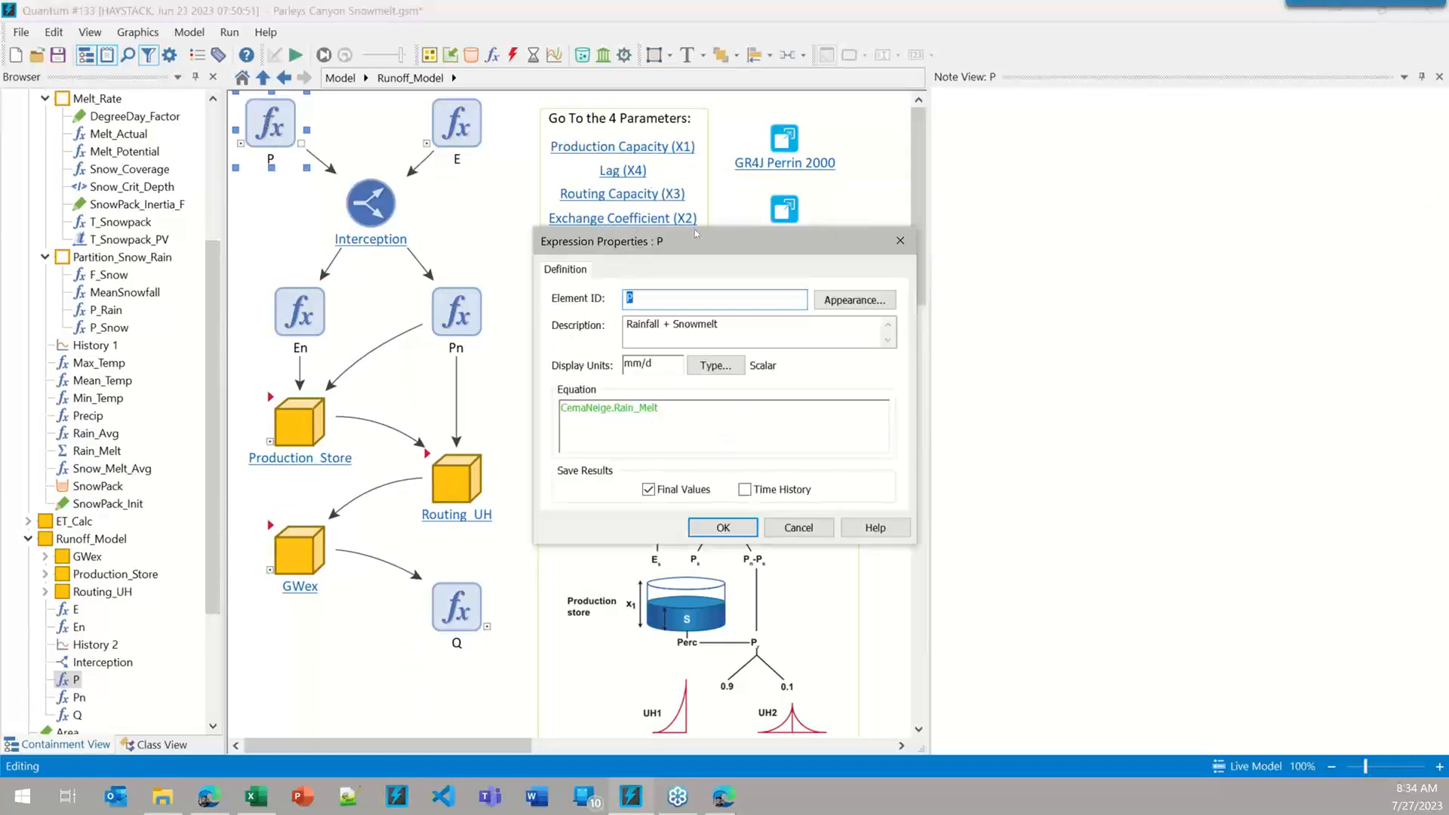
{"action": "left_click_drag", "start_coordinate": [696, 233], "coordinate": [641, 115]}
{"action": "left_click", "coordinate": [664, 280]}
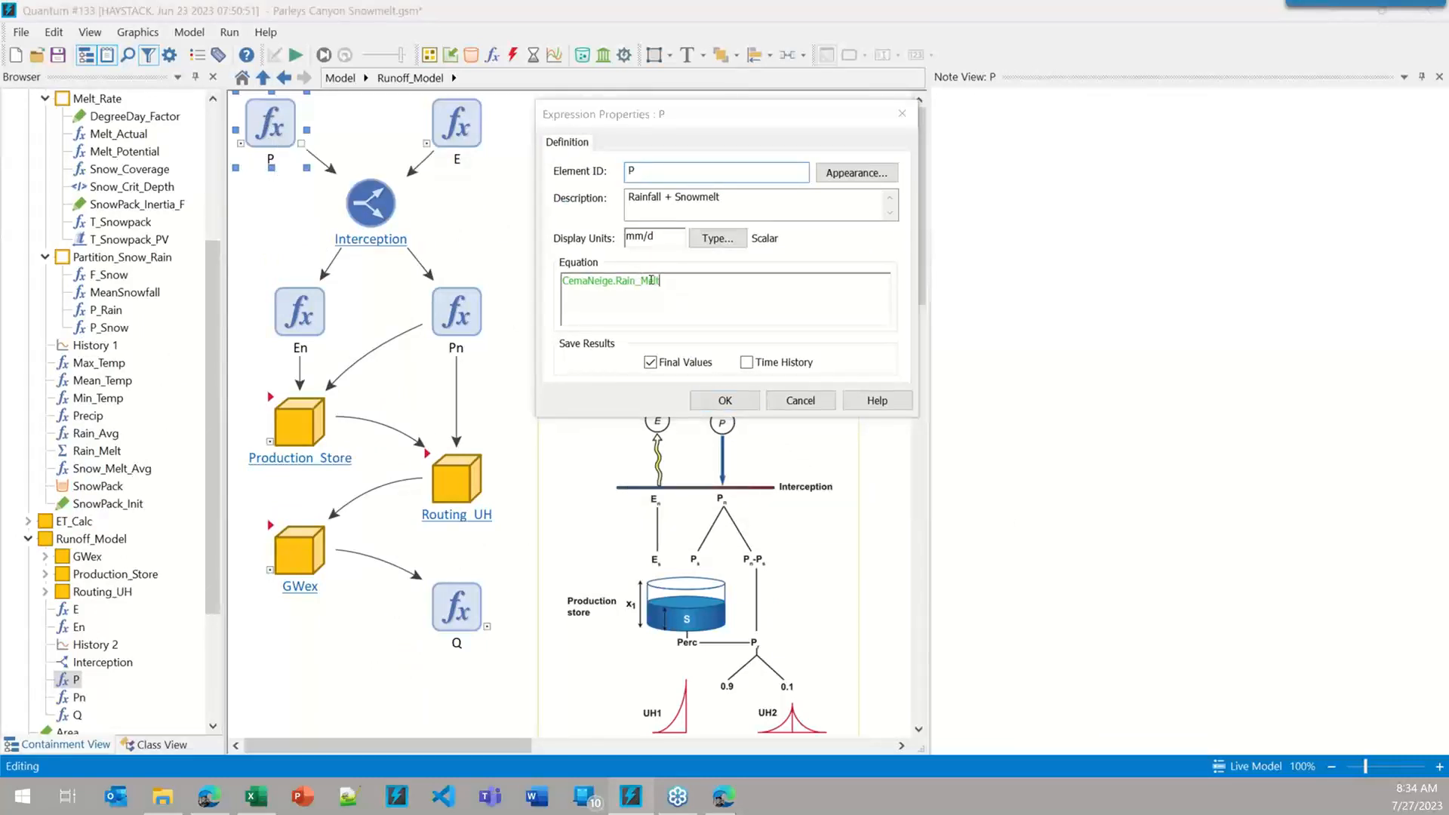
{"action": "left_click_drag", "start_coordinate": [665, 281], "coordinate": [560, 280]}
{"action": "left_click", "coordinate": [668, 284]}
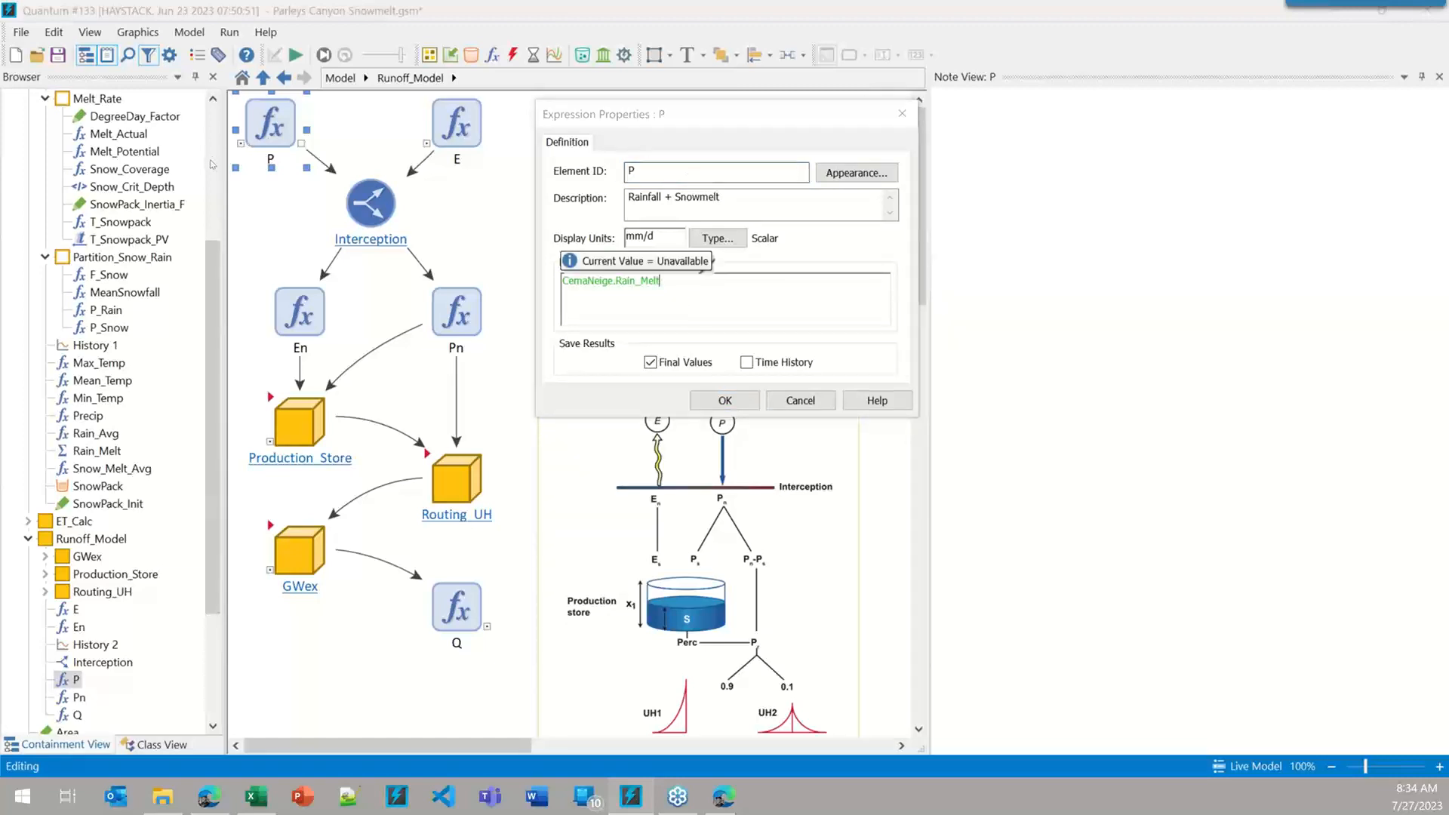
{"action": "left_click_drag", "start_coordinate": [664, 281], "coordinate": [560, 281]}
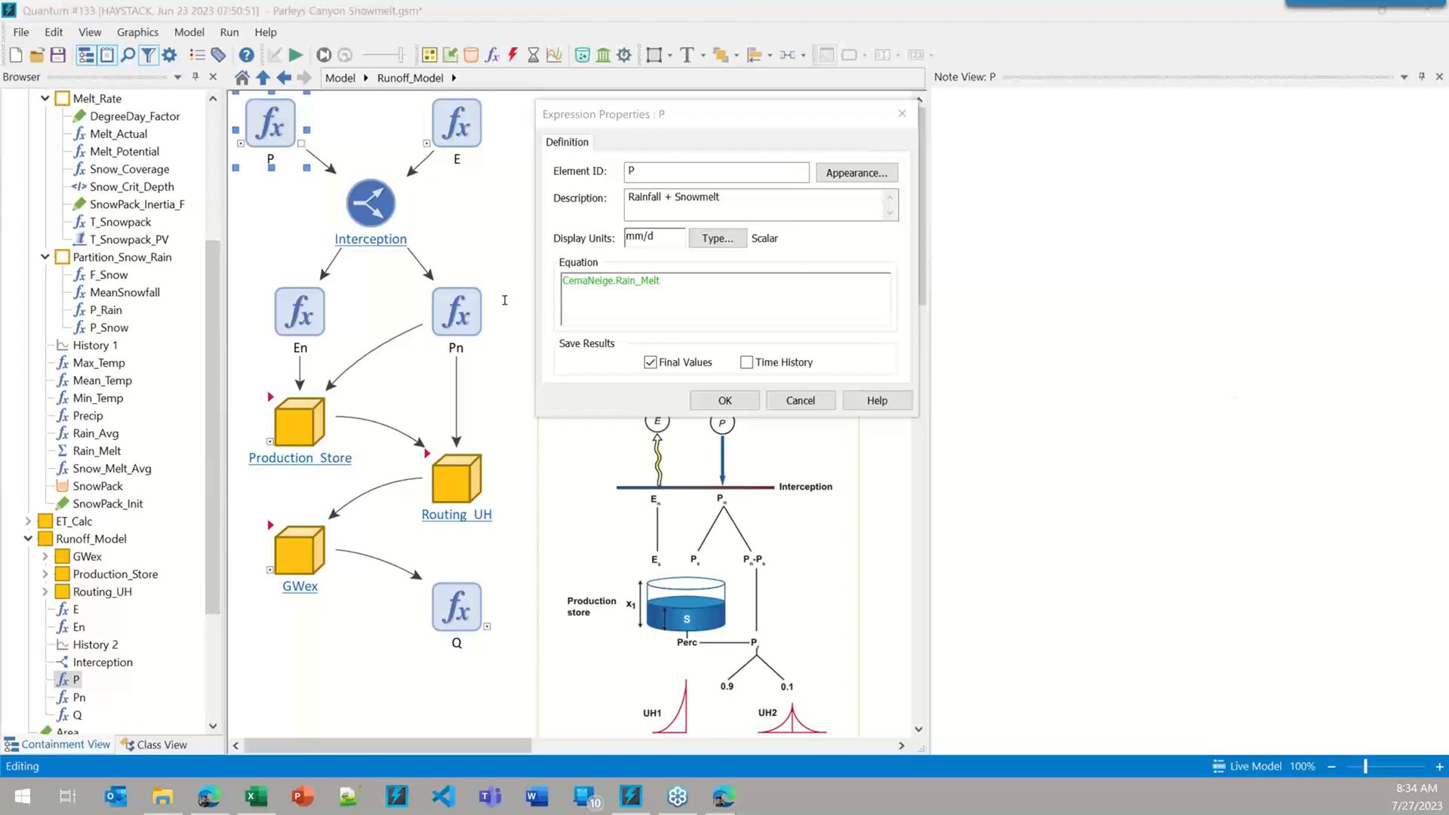
{"action": "left_click", "coordinate": [723, 401]}
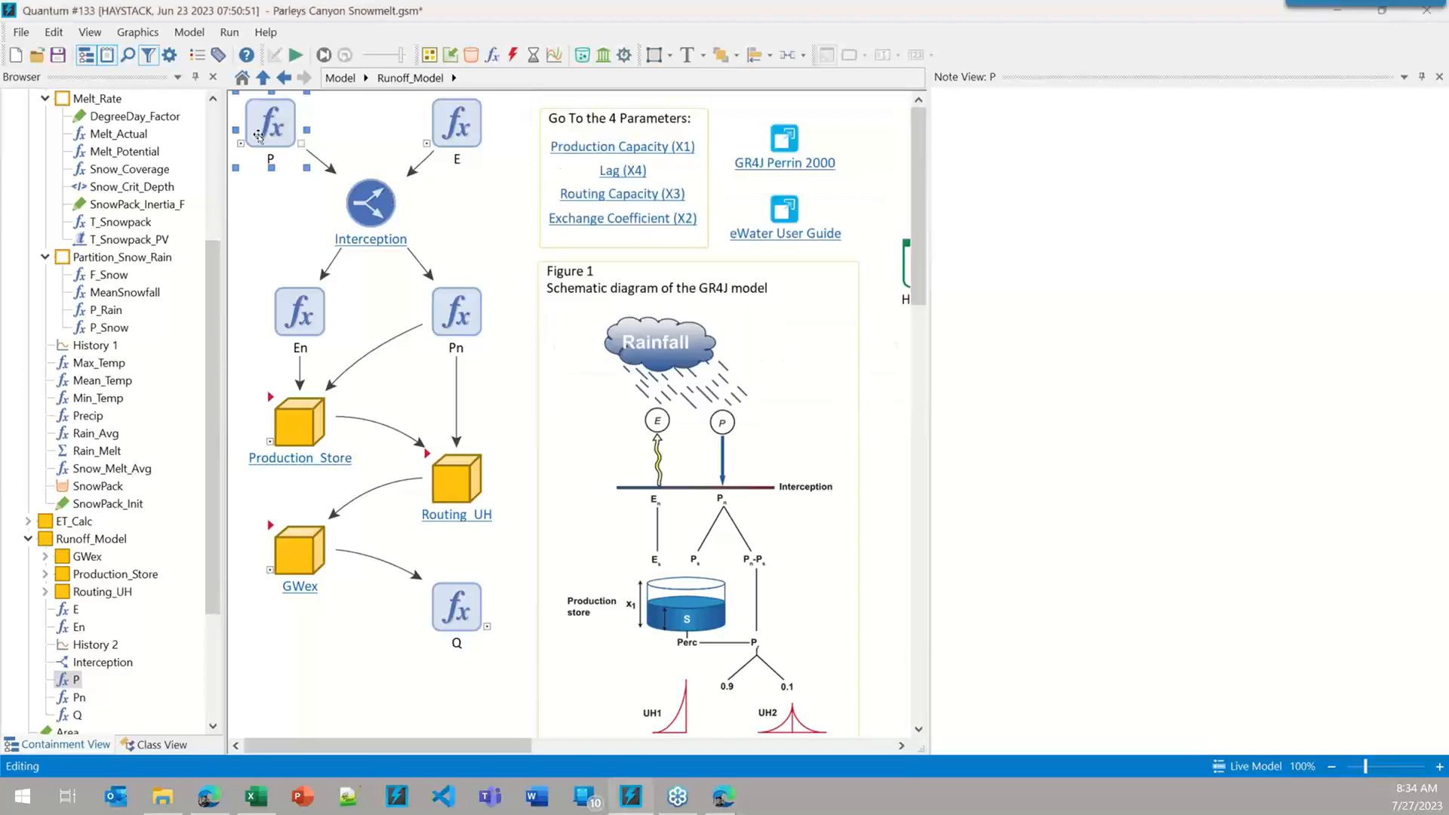
- Check the source of expression E, then open the ET_Calc container and read the note on ETo
{"action": "mouse_move", "coordinate": [466, 124]}
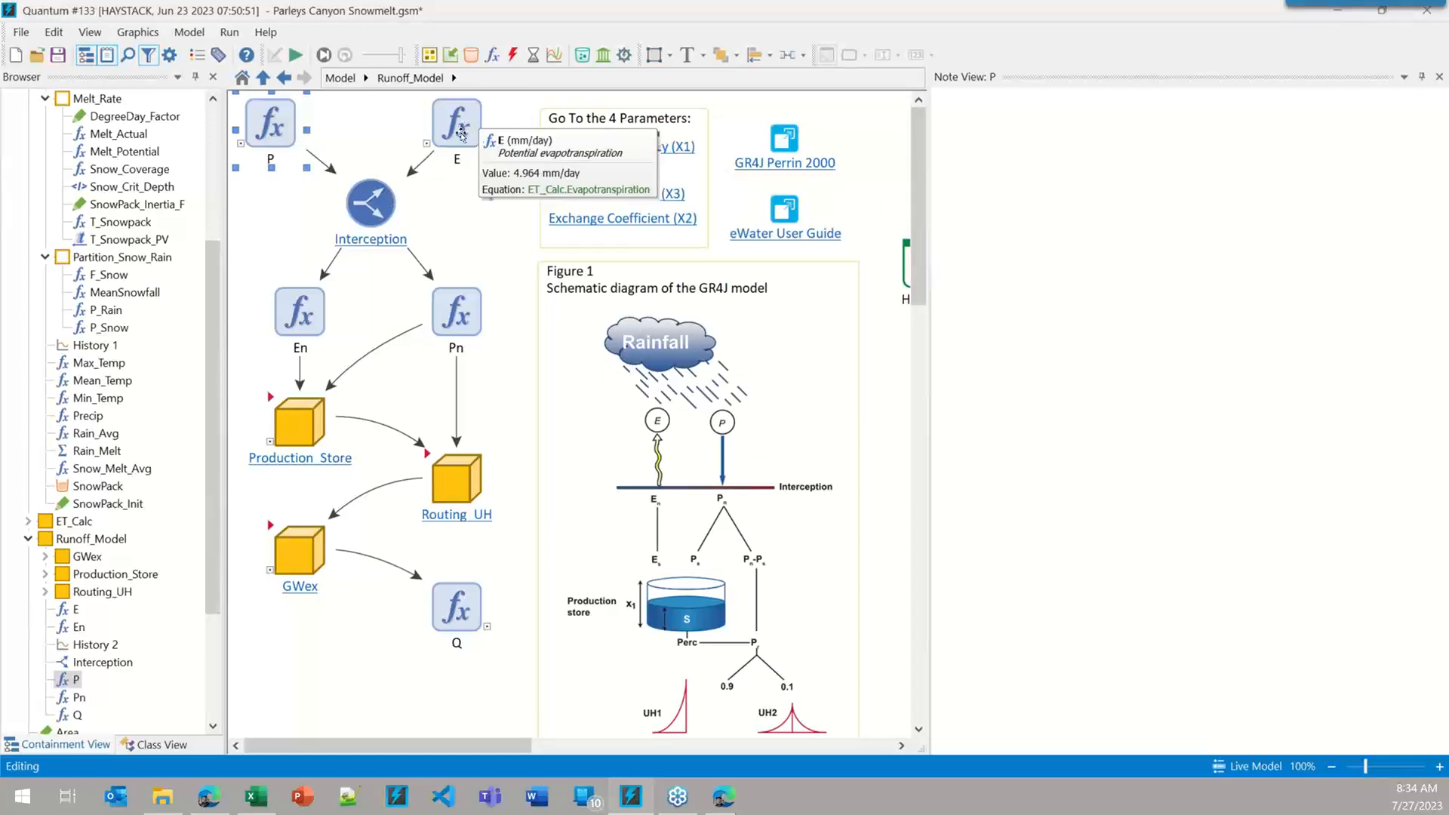
{"action": "left_click", "coordinate": [340, 78]}
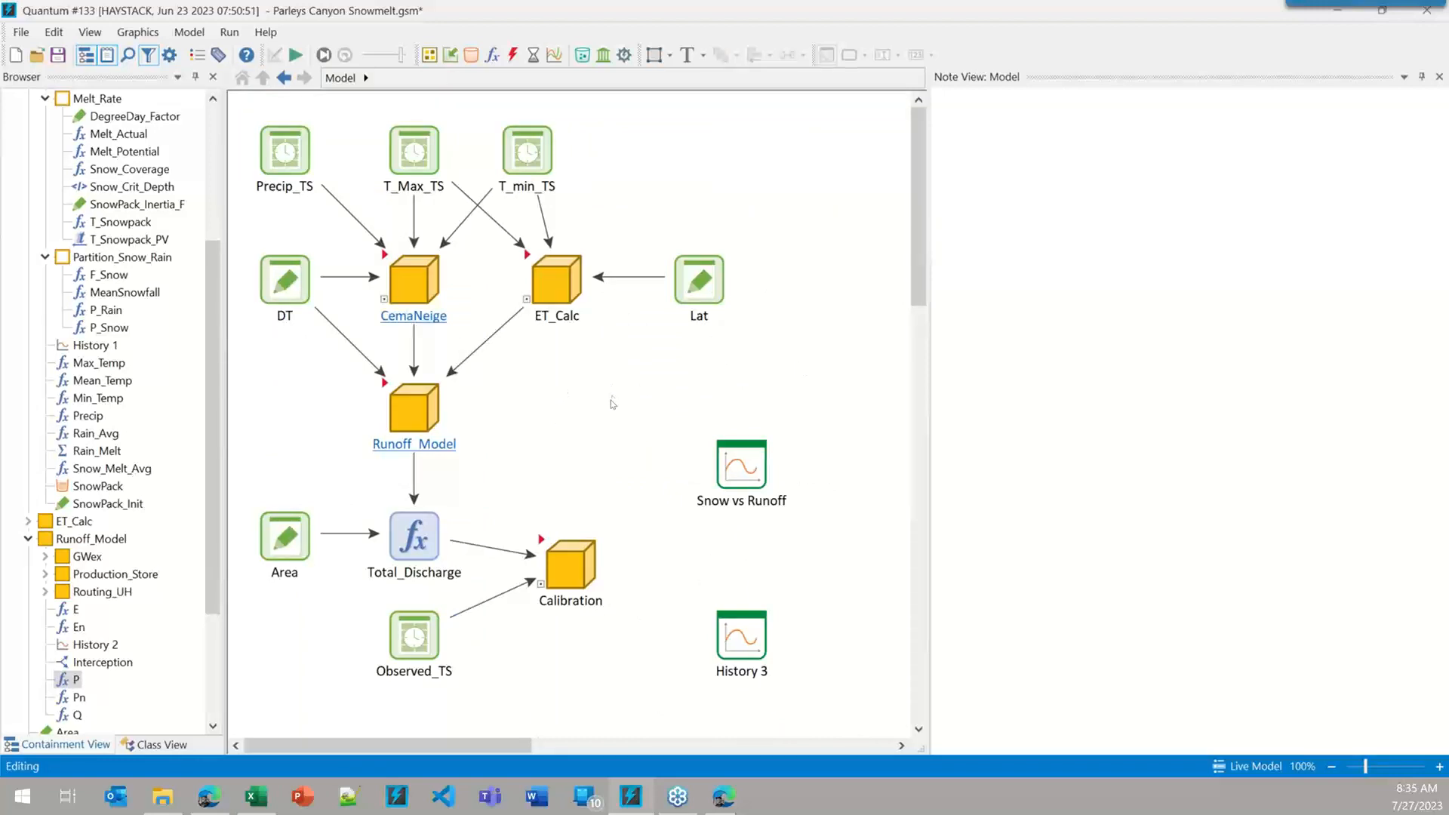
{"action": "double_click", "coordinate": [553, 282]}
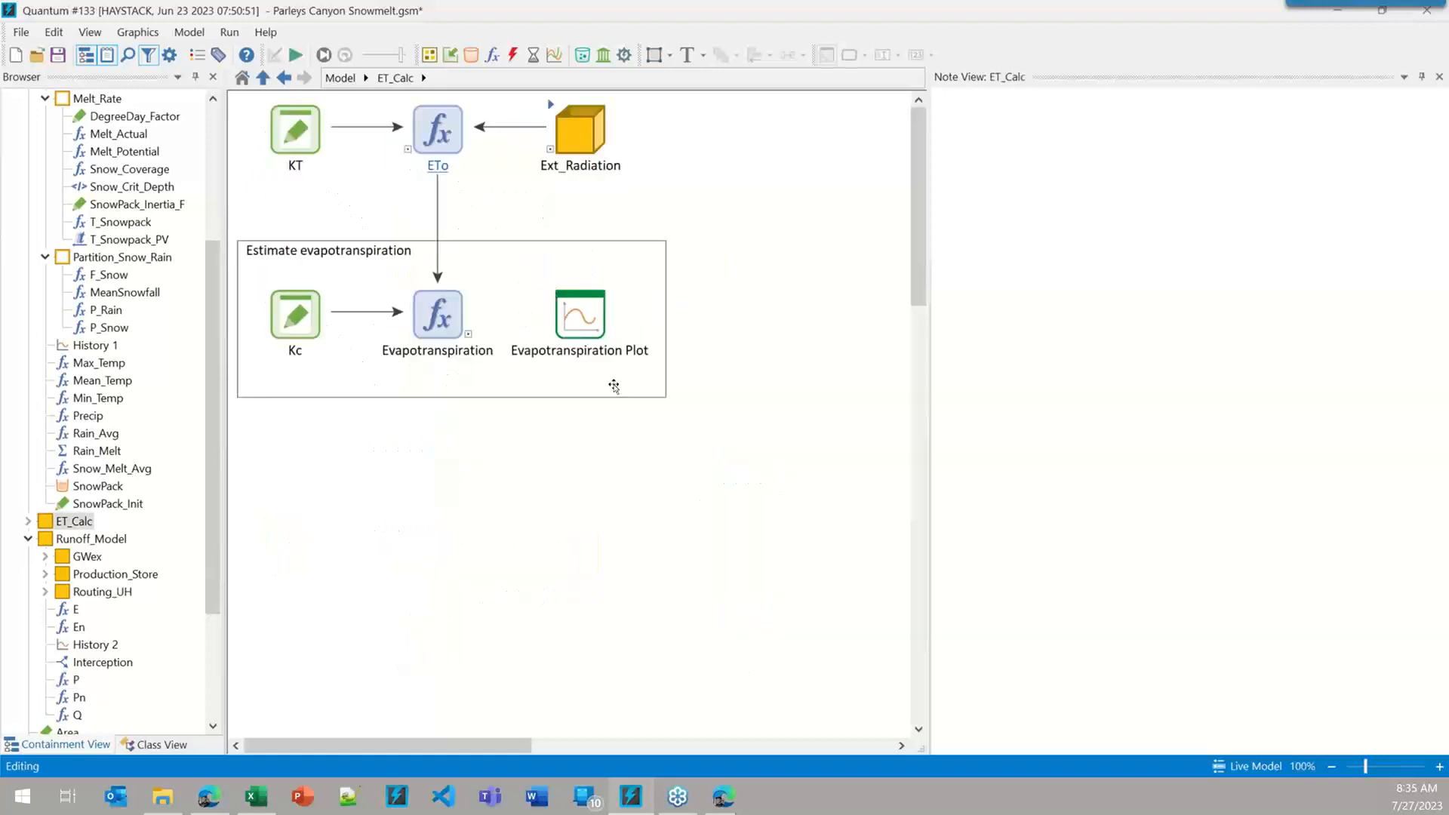
{"action": "left_click", "coordinate": [429, 130]}
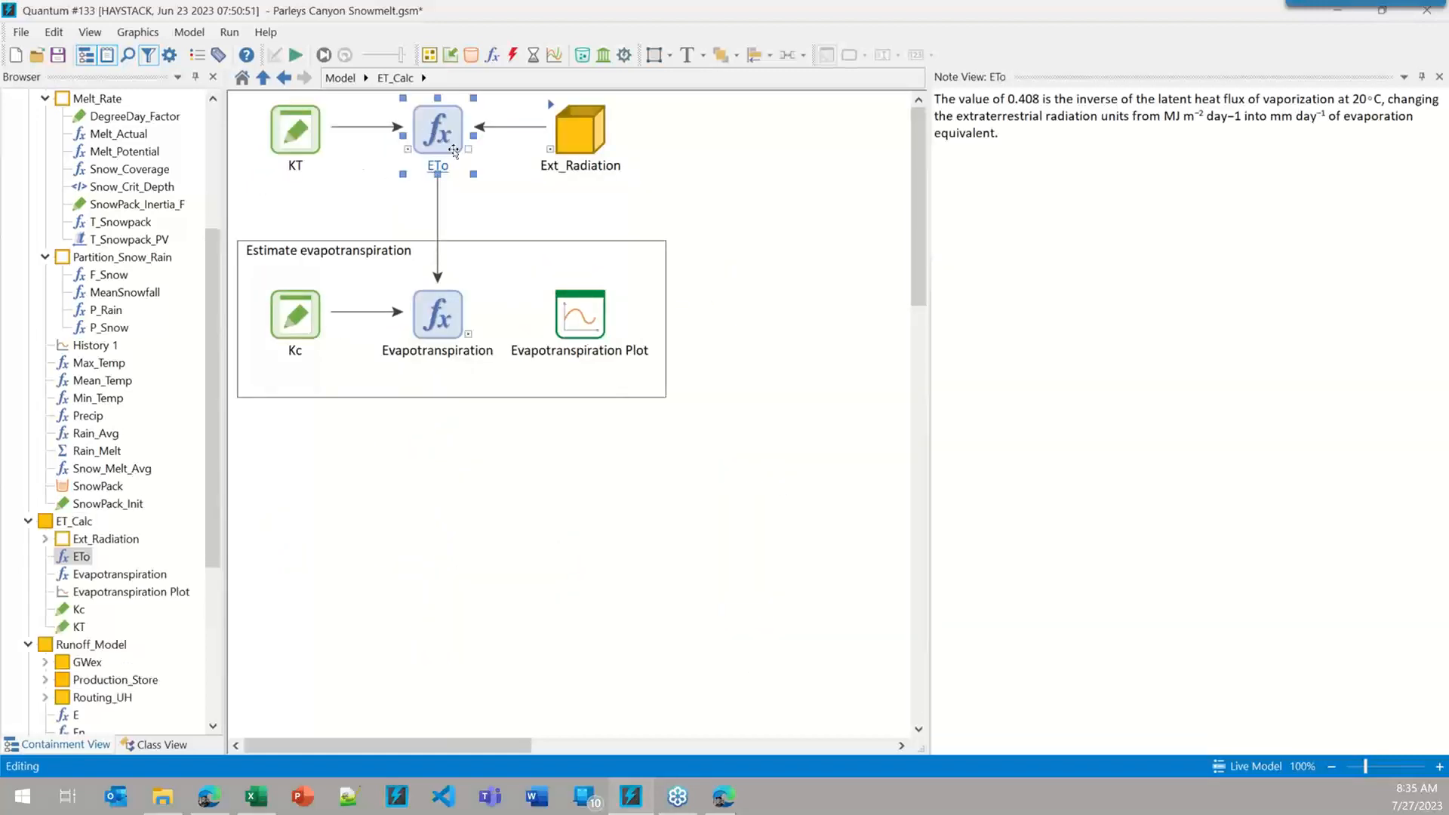
{"action": "left_click", "coordinate": [806, 264]}
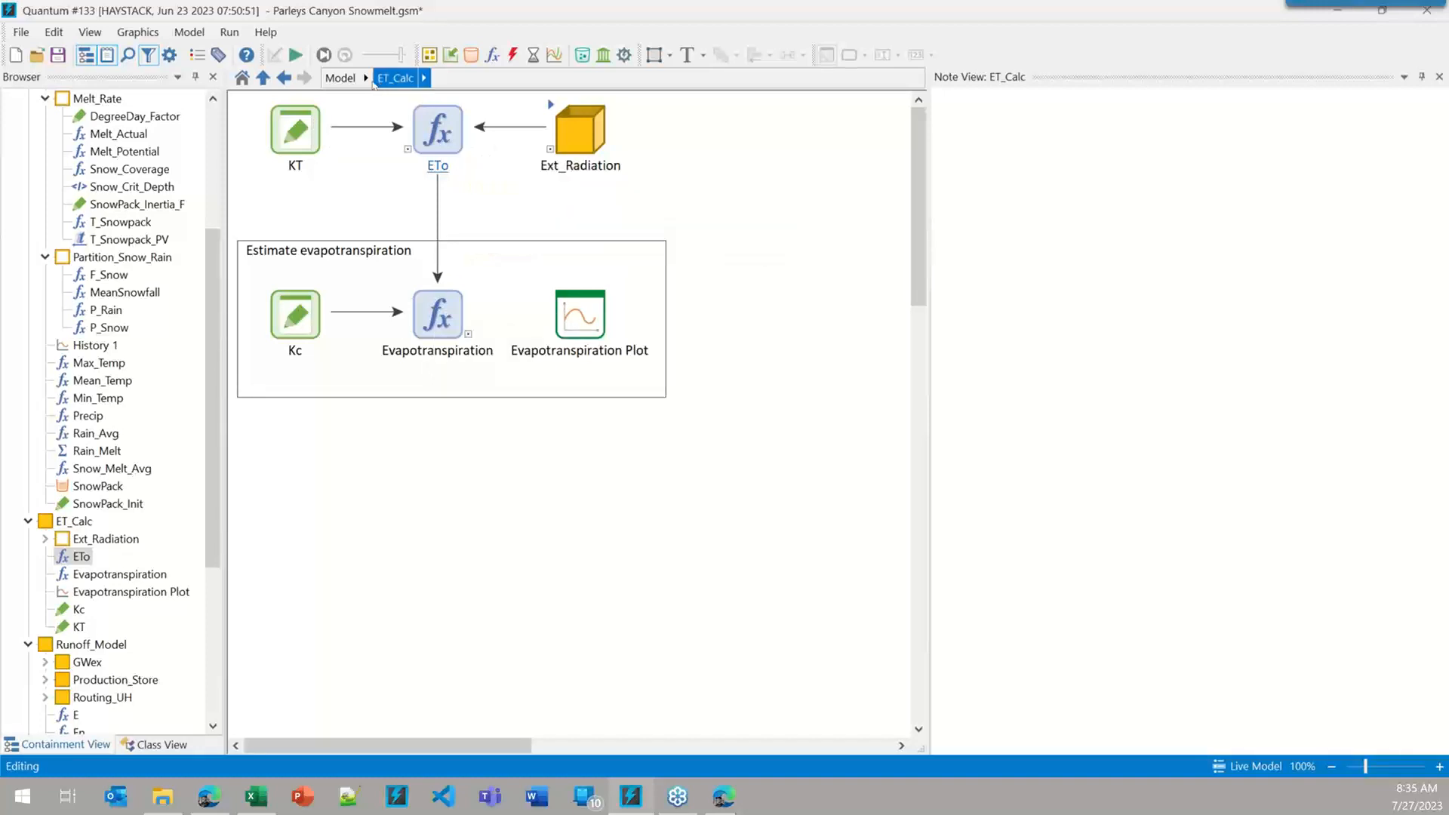
- Return to the top level, check the Lat element's site latitude, and reopen the Runoff_Model container
{"action": "left_click", "coordinate": [339, 78]}
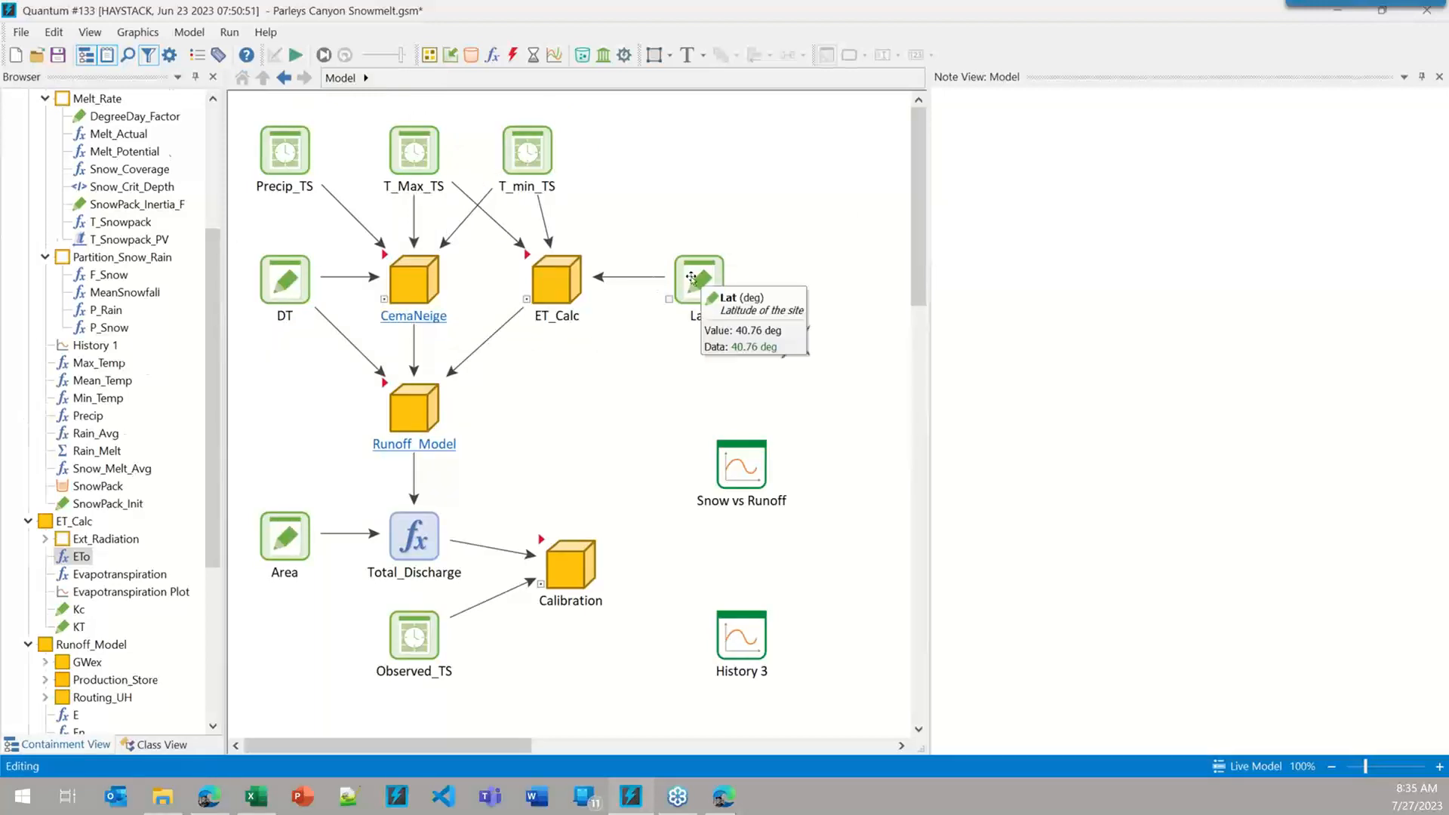
{"action": "left_click", "coordinate": [689, 317]}
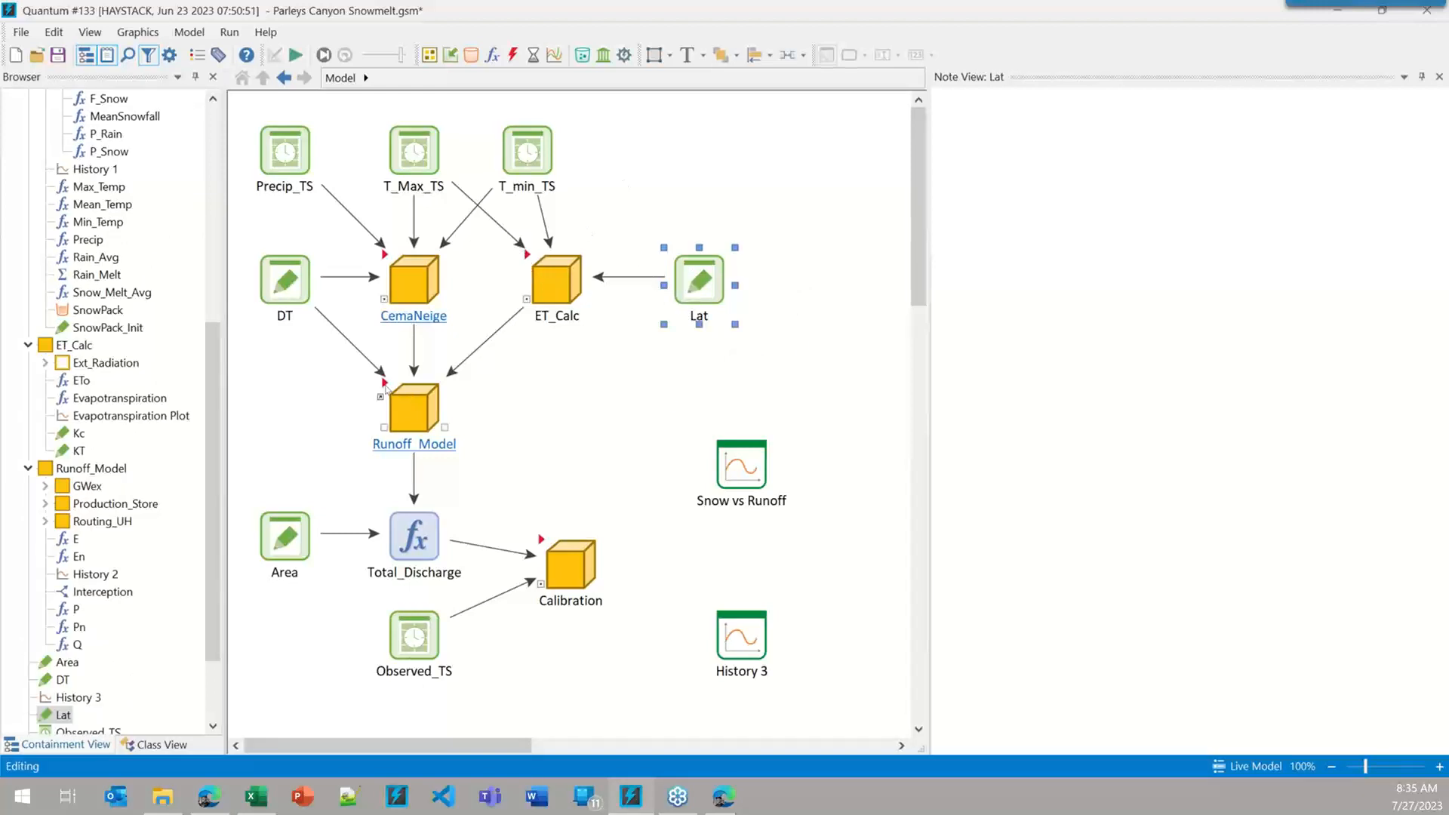
{"action": "left_click", "coordinate": [464, 468]}
{"action": "double_click", "coordinate": [465, 468]}
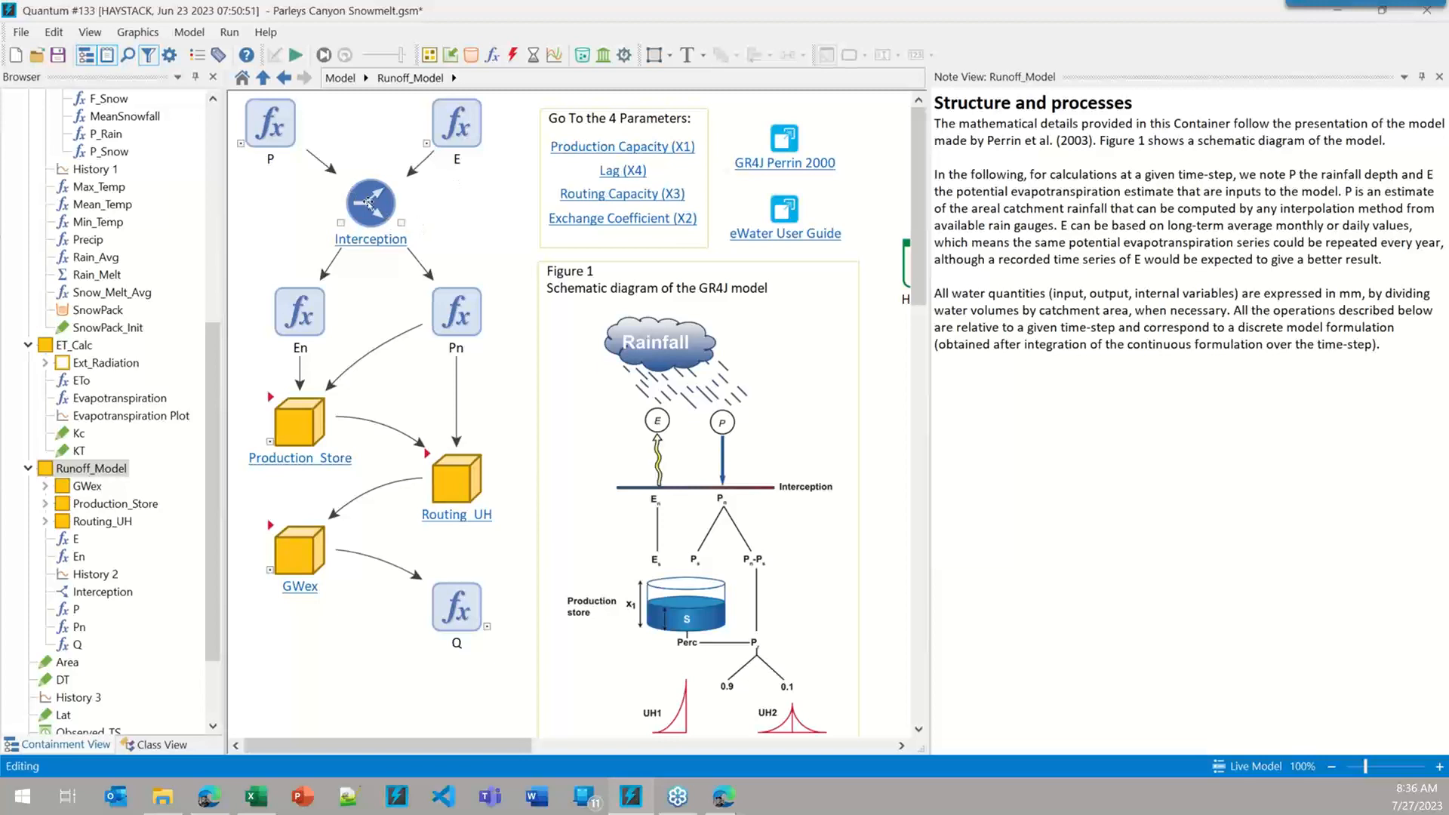
- Review the Interception splitter's amount and output fractions, accept its properties, and examine the related E and En elements
{"action": "mouse_move", "coordinate": [369, 202]}
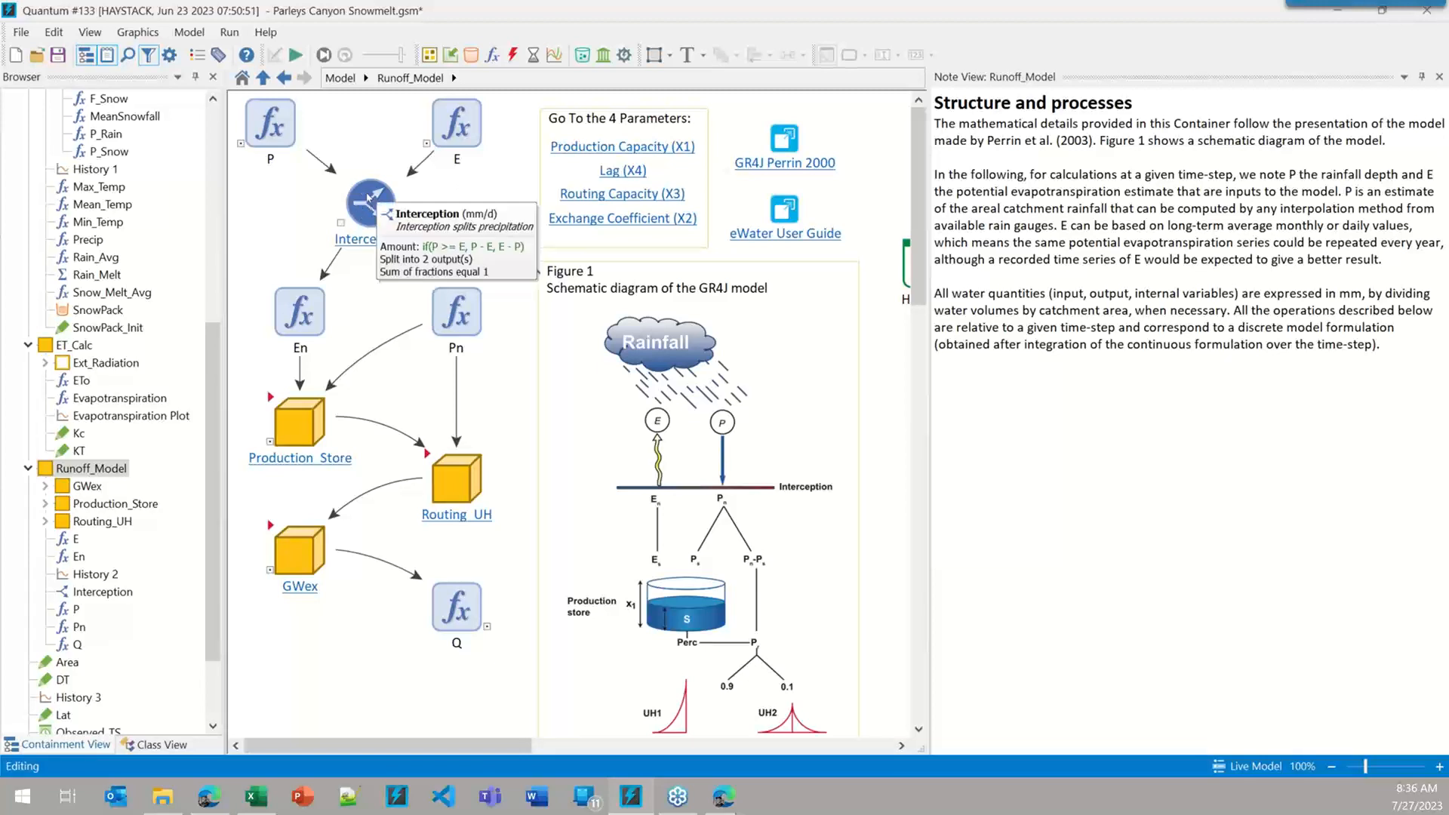
{"action": "mouse_move", "coordinate": [476, 315]}
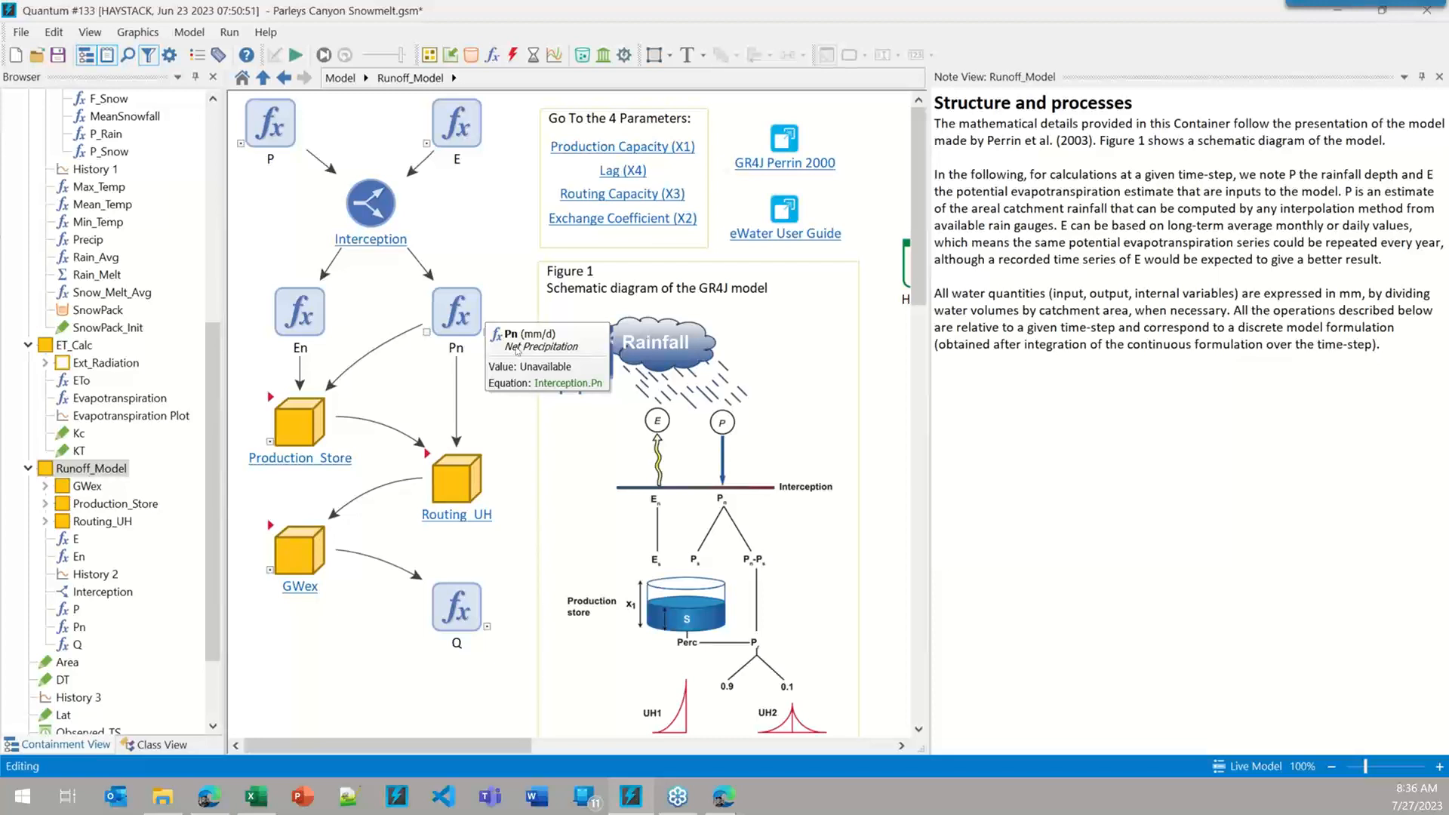
{"action": "left_click", "coordinate": [341, 198]}
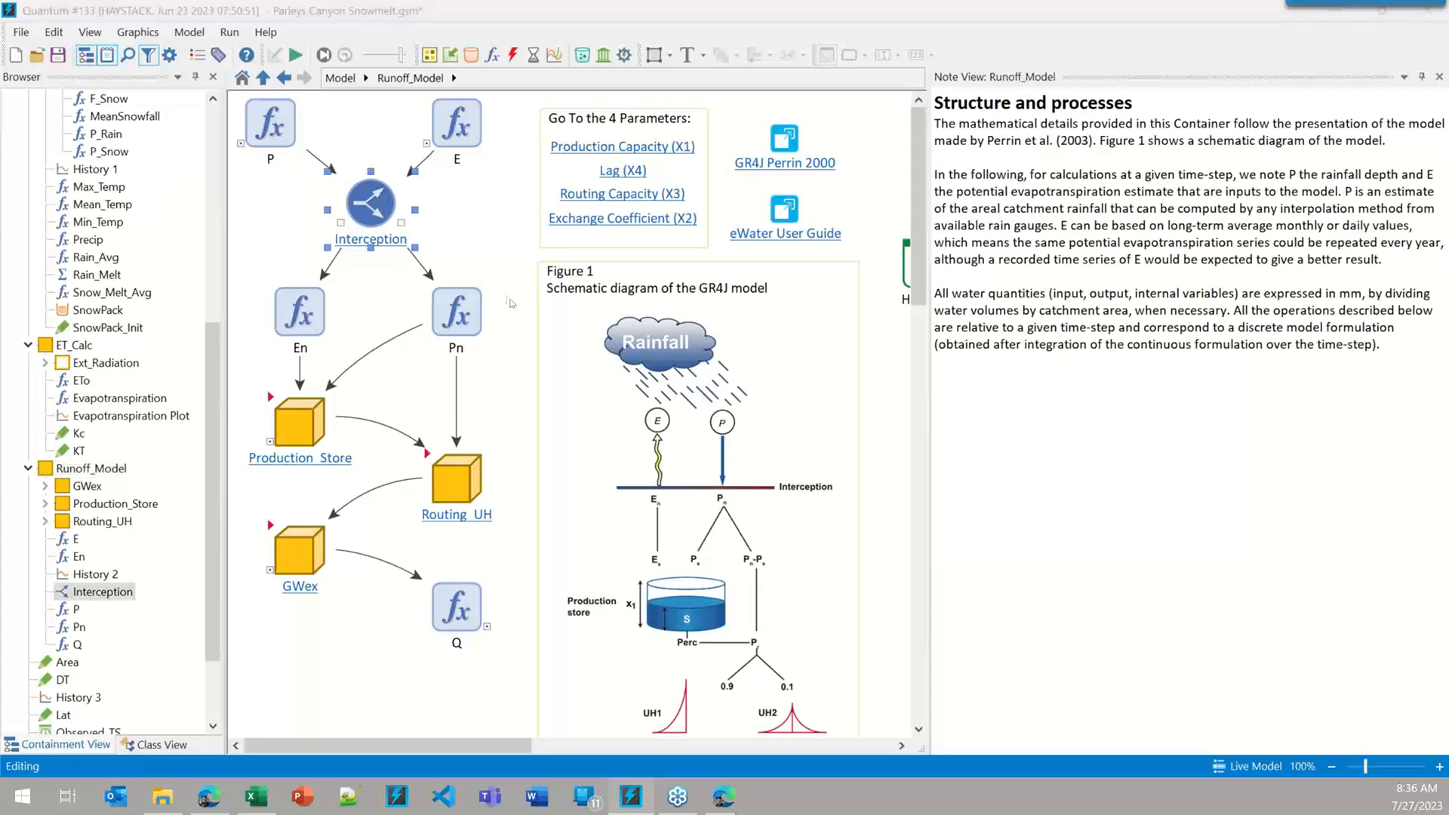
{"action": "key", "text": "Return"}
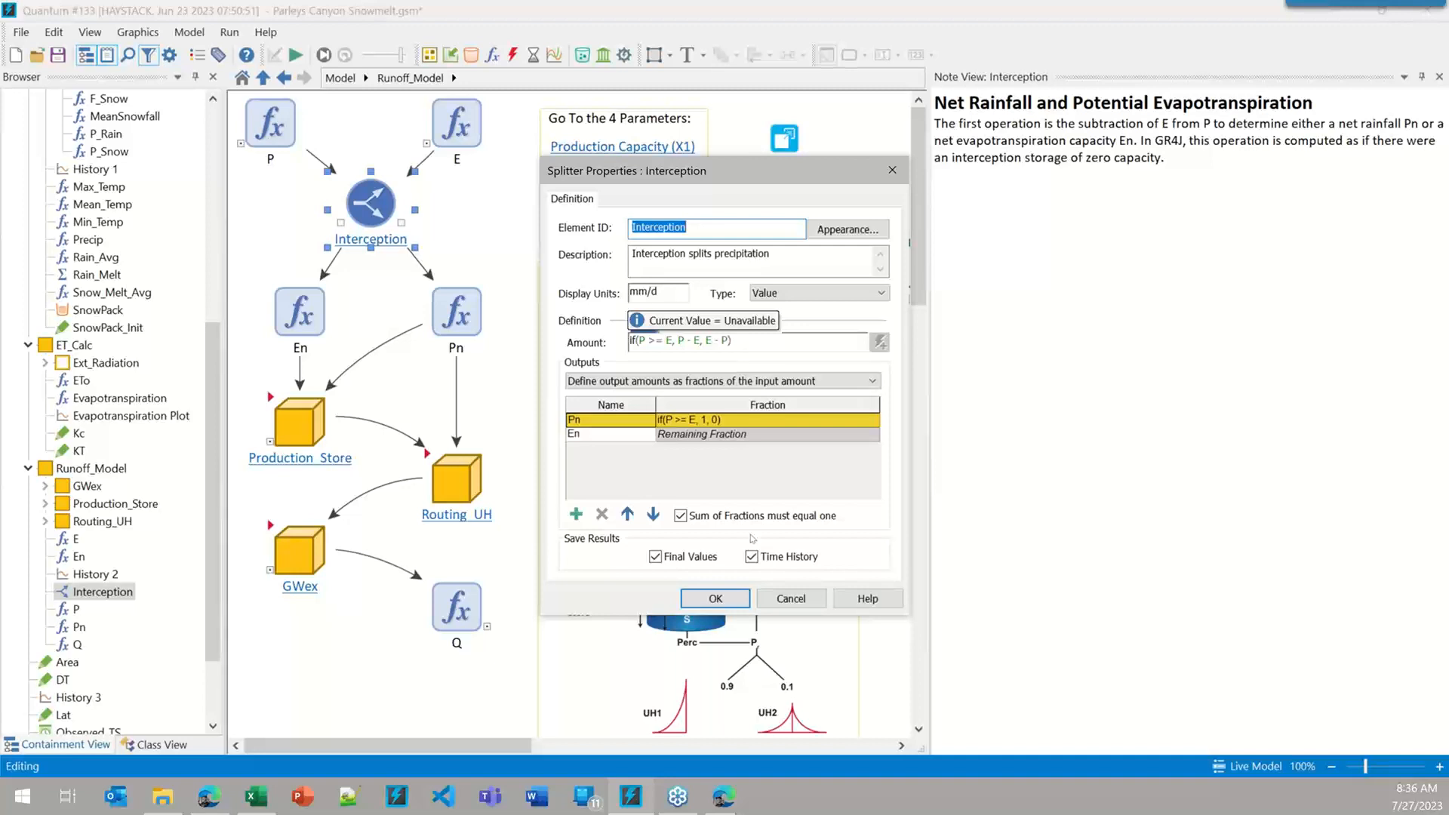
{"action": "left_click", "coordinate": [729, 606]}
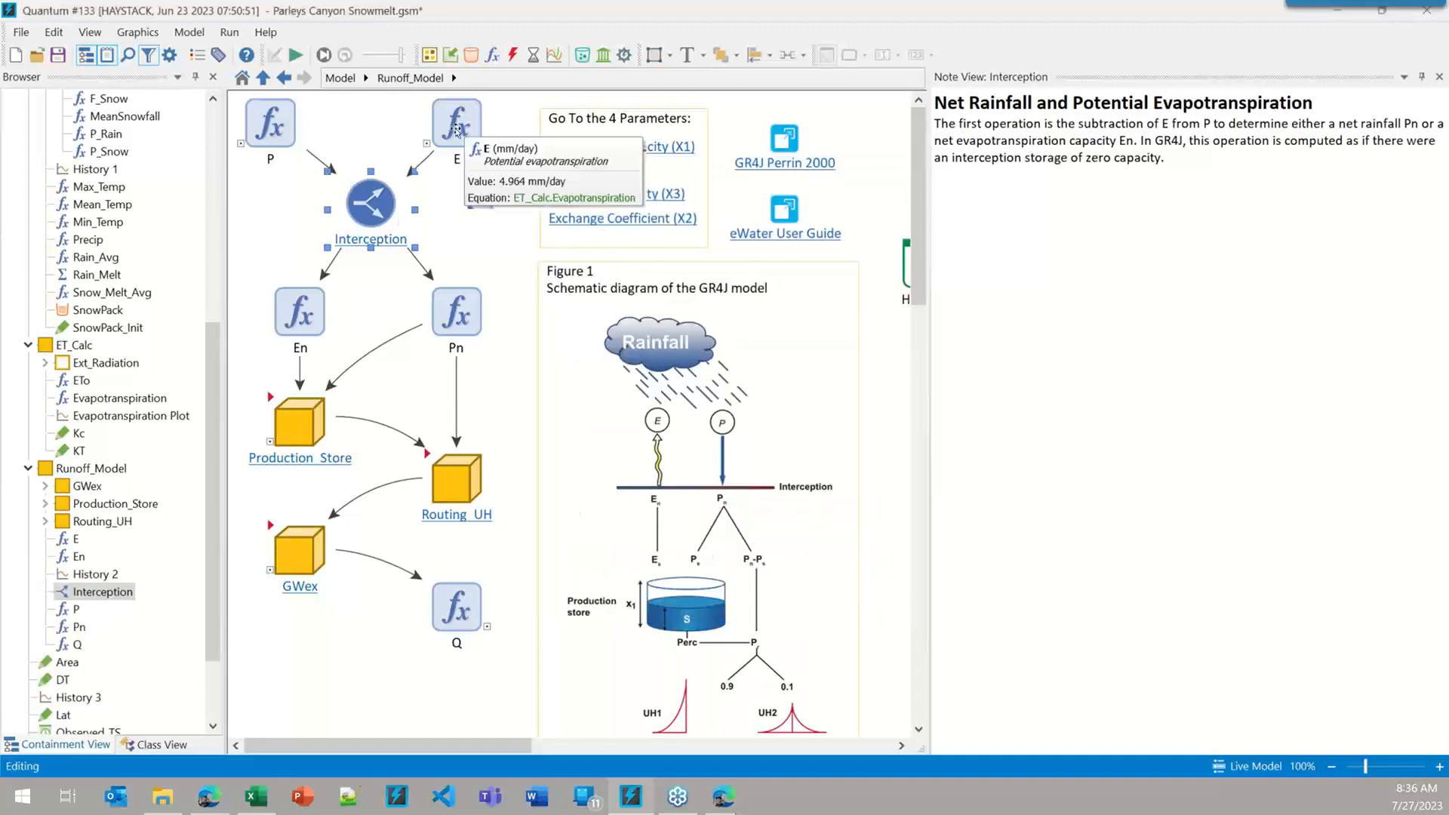
{"action": "mouse_move", "coordinate": [437, 138]}
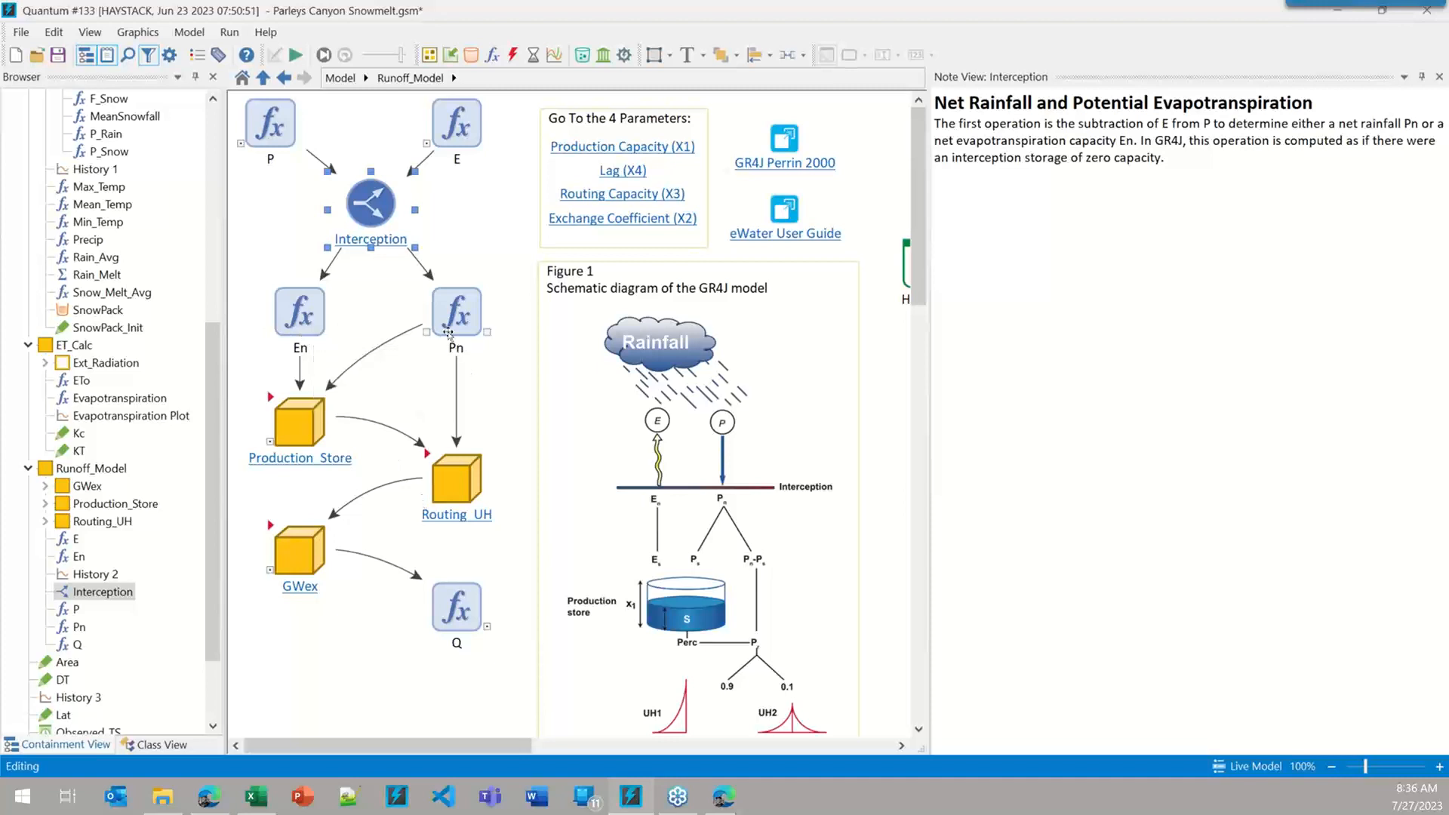
{"action": "left_click", "coordinate": [327, 337]}
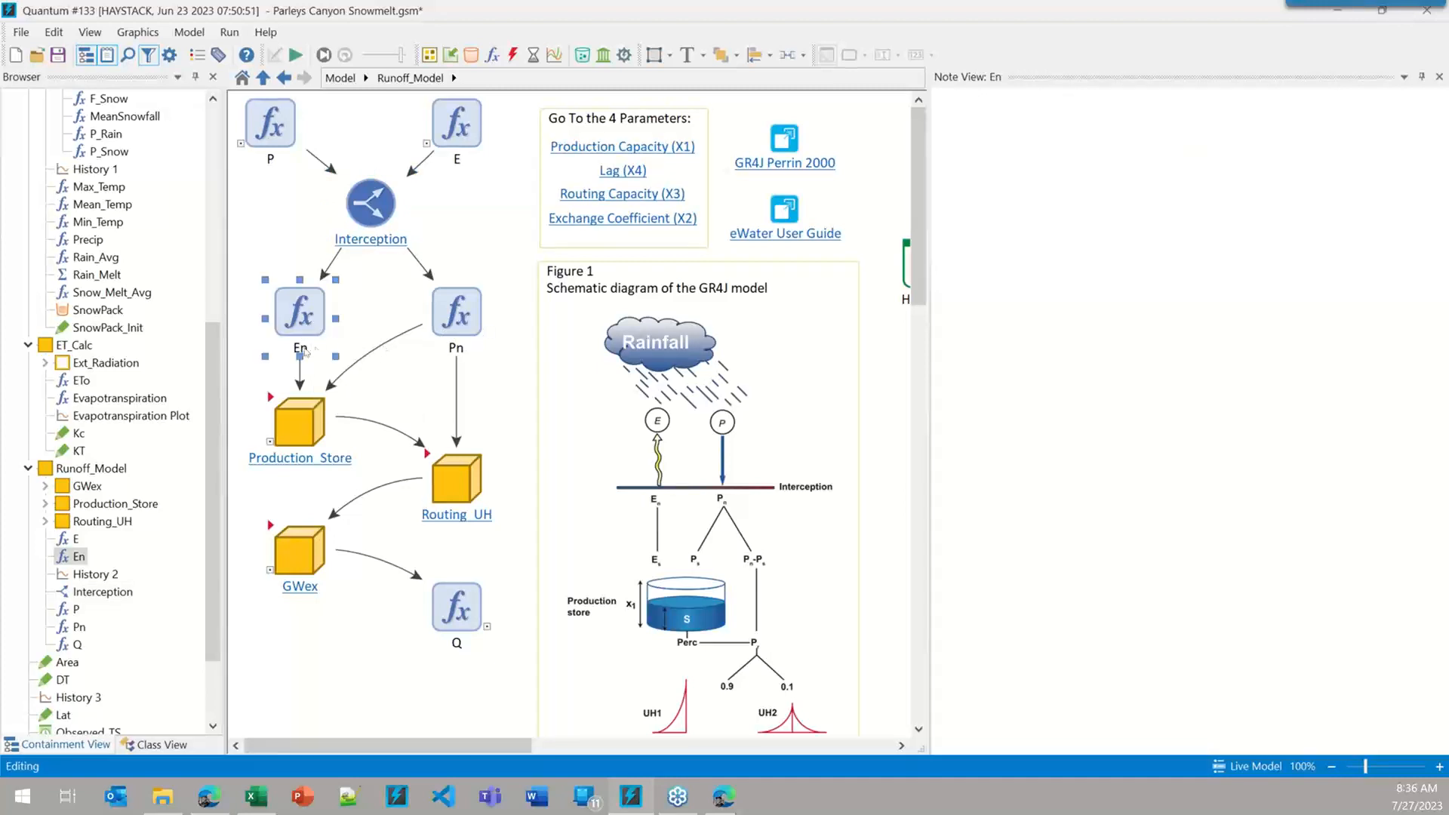
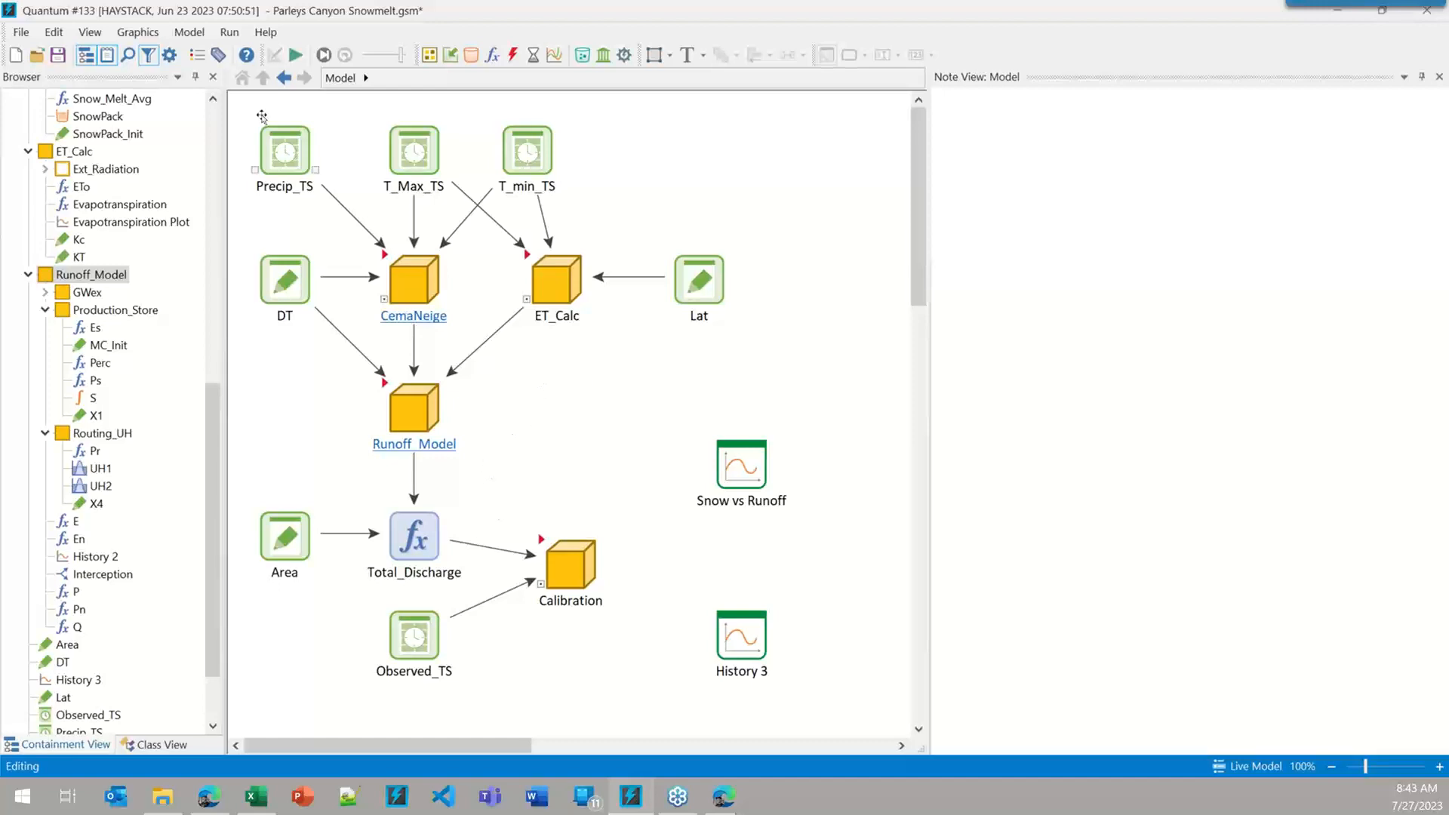
- Open the Sensitivity Analysis settings, check which result is set to be analyzed, and close them
{"action": "left_click", "coordinate": [229, 33]}
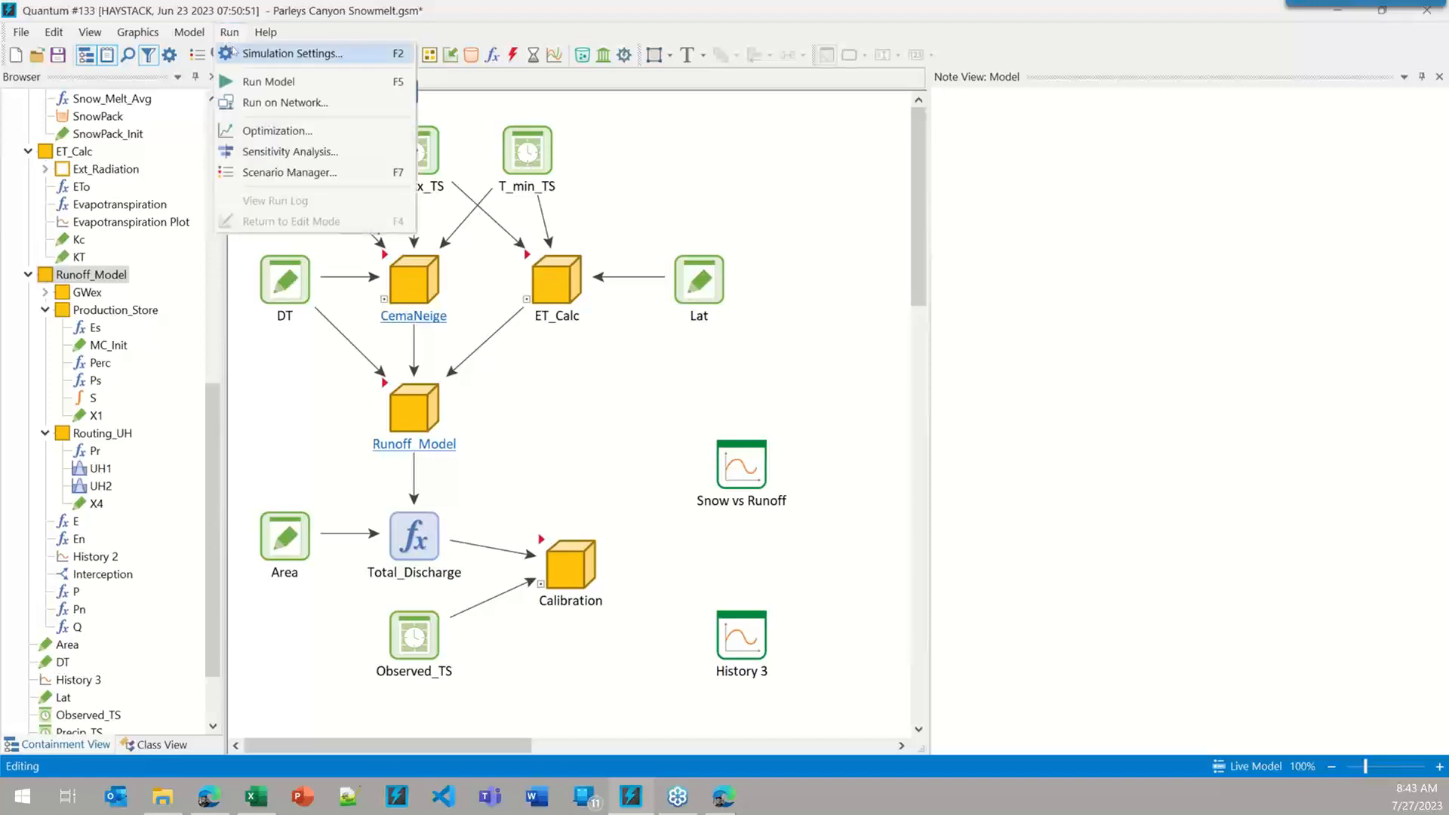
{"action": "left_click", "coordinate": [253, 152]}
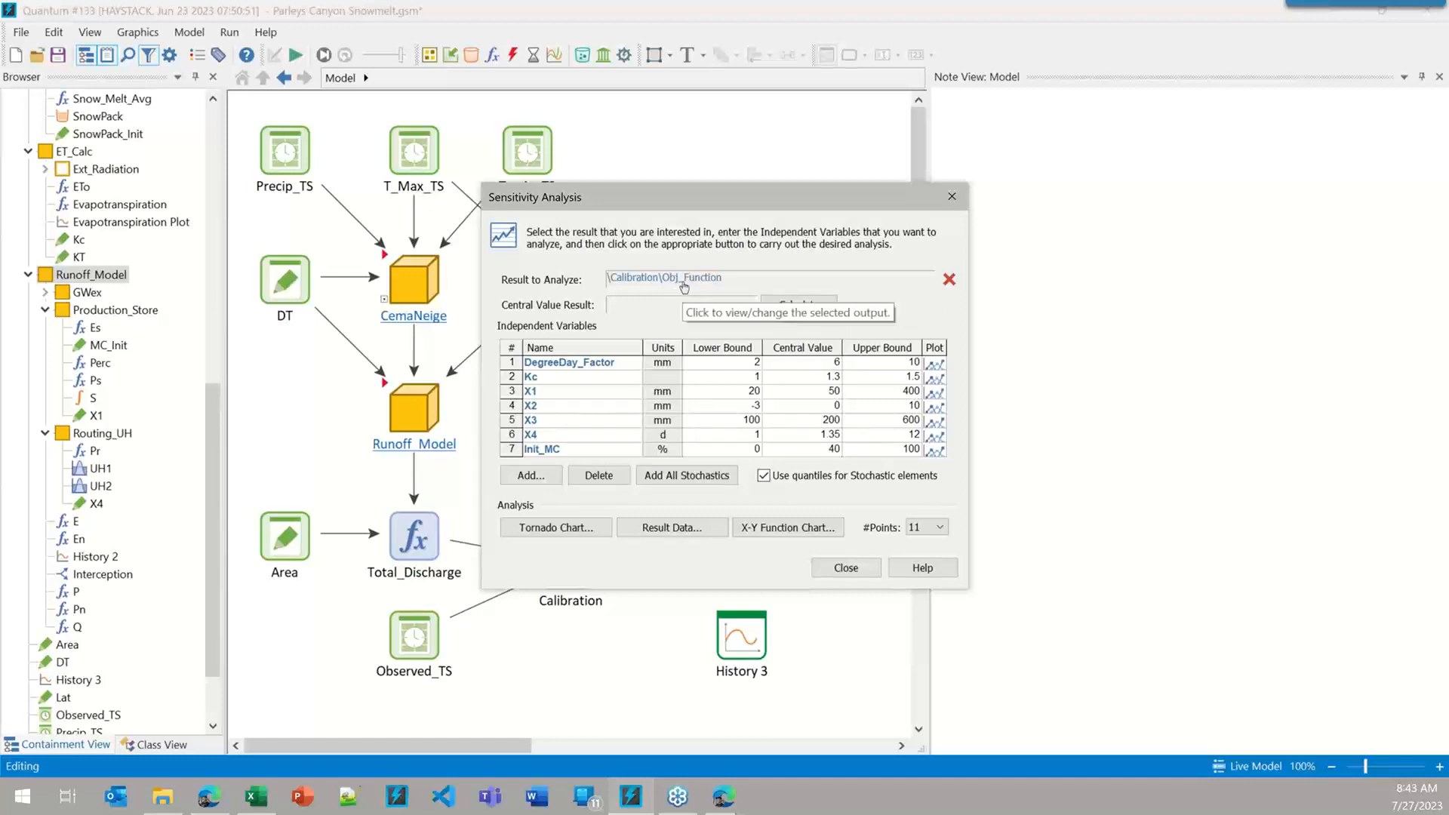
{"action": "left_click", "coordinate": [846, 569]}
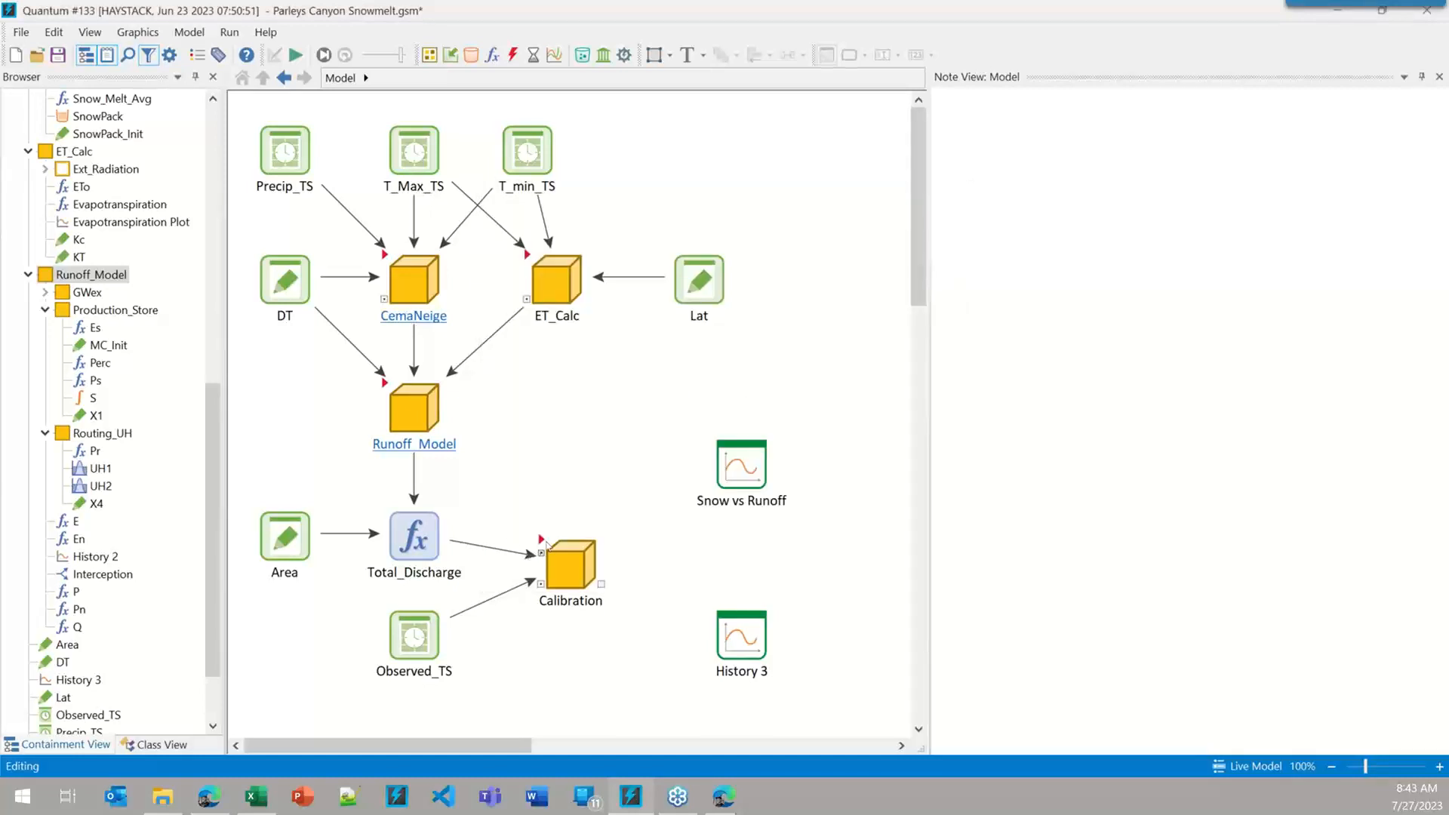
- Open Calibration_Techniques inside the Calibration container and check the Cumulative_Error and Time_Points containers for notes
{"action": "double_click", "coordinate": [566, 563]}
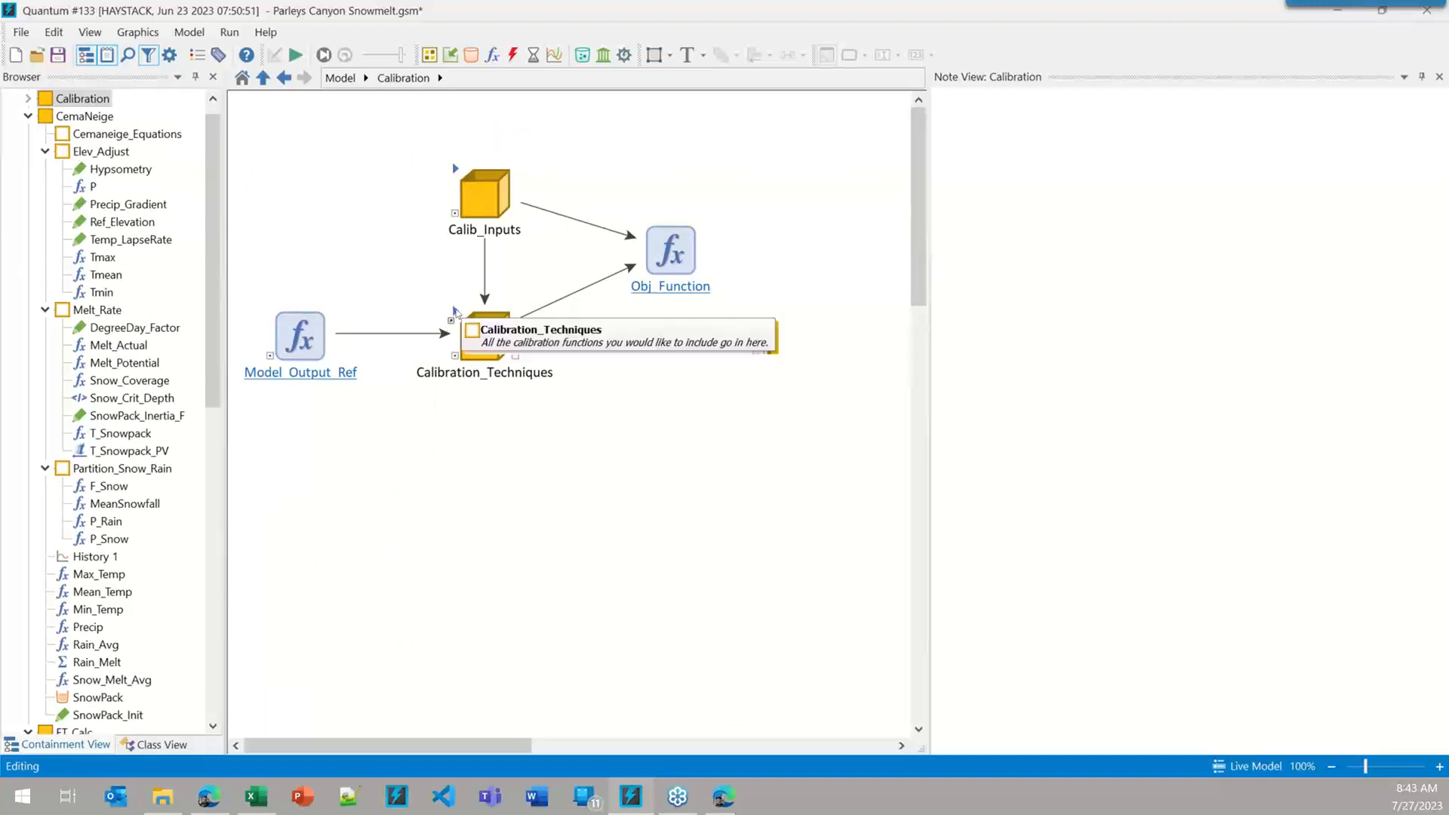
{"action": "double_click", "coordinate": [455, 315]}
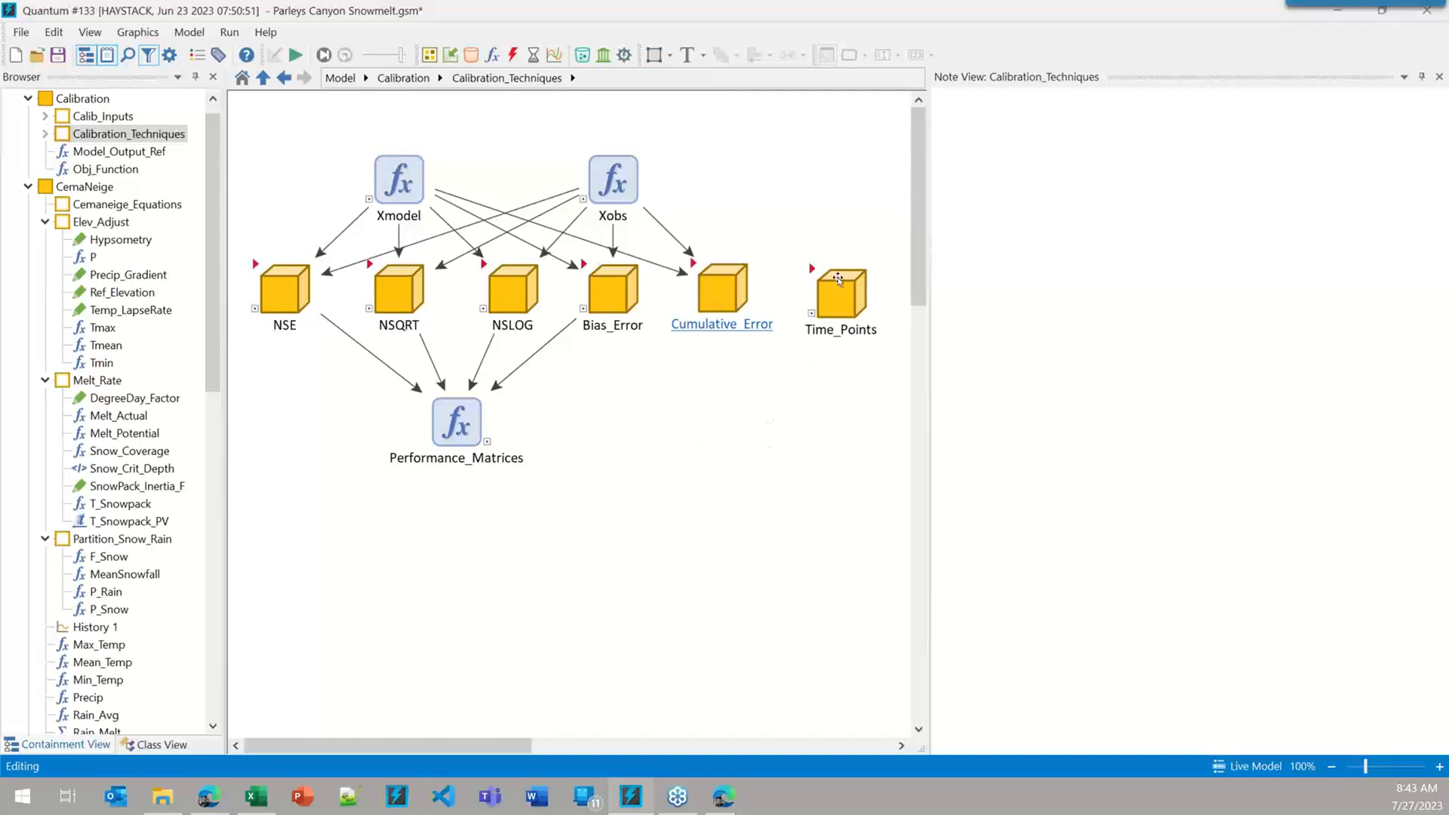
{"action": "left_click", "coordinate": [719, 291]}
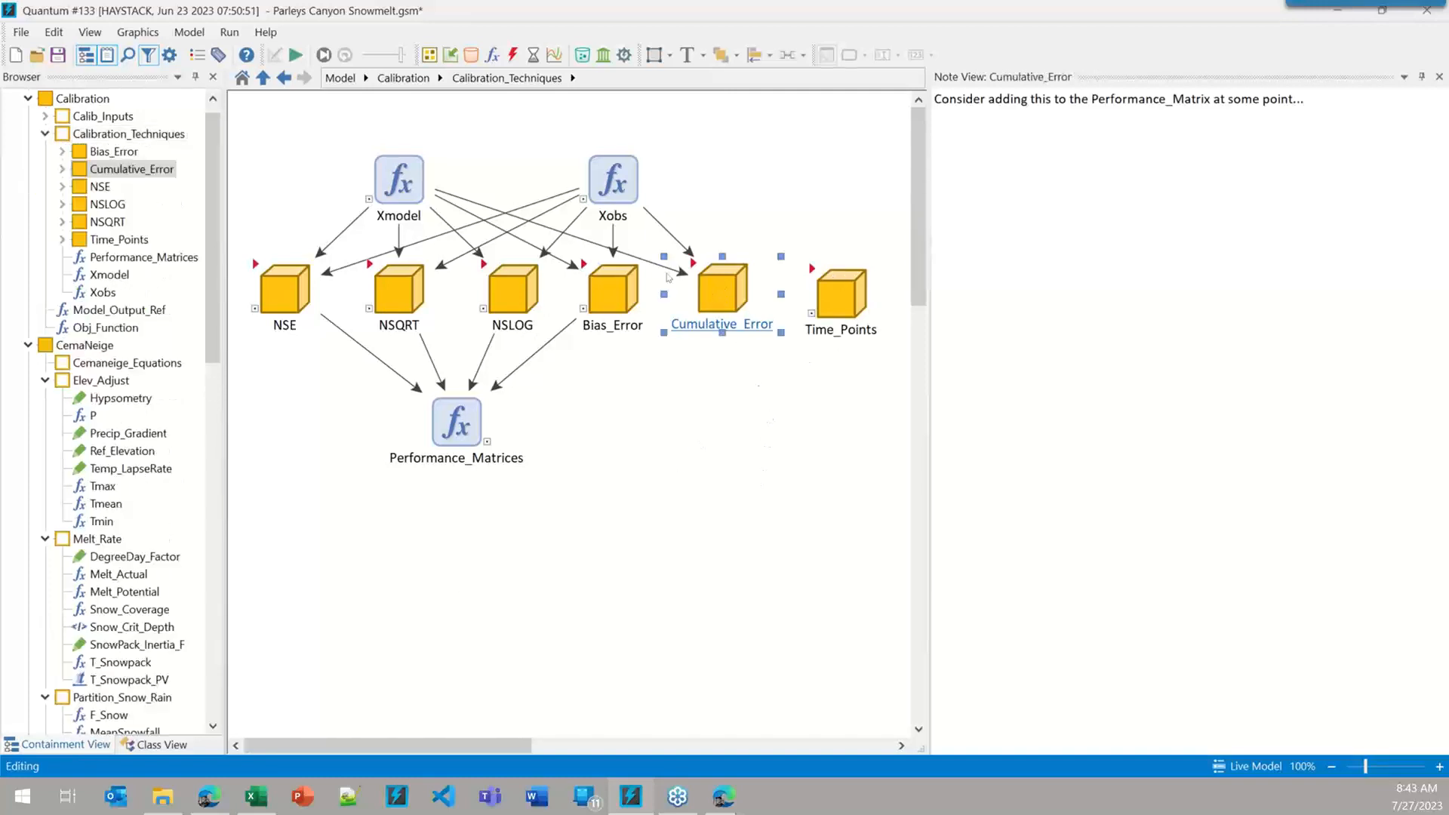
{"action": "left_click", "coordinate": [838, 294]}
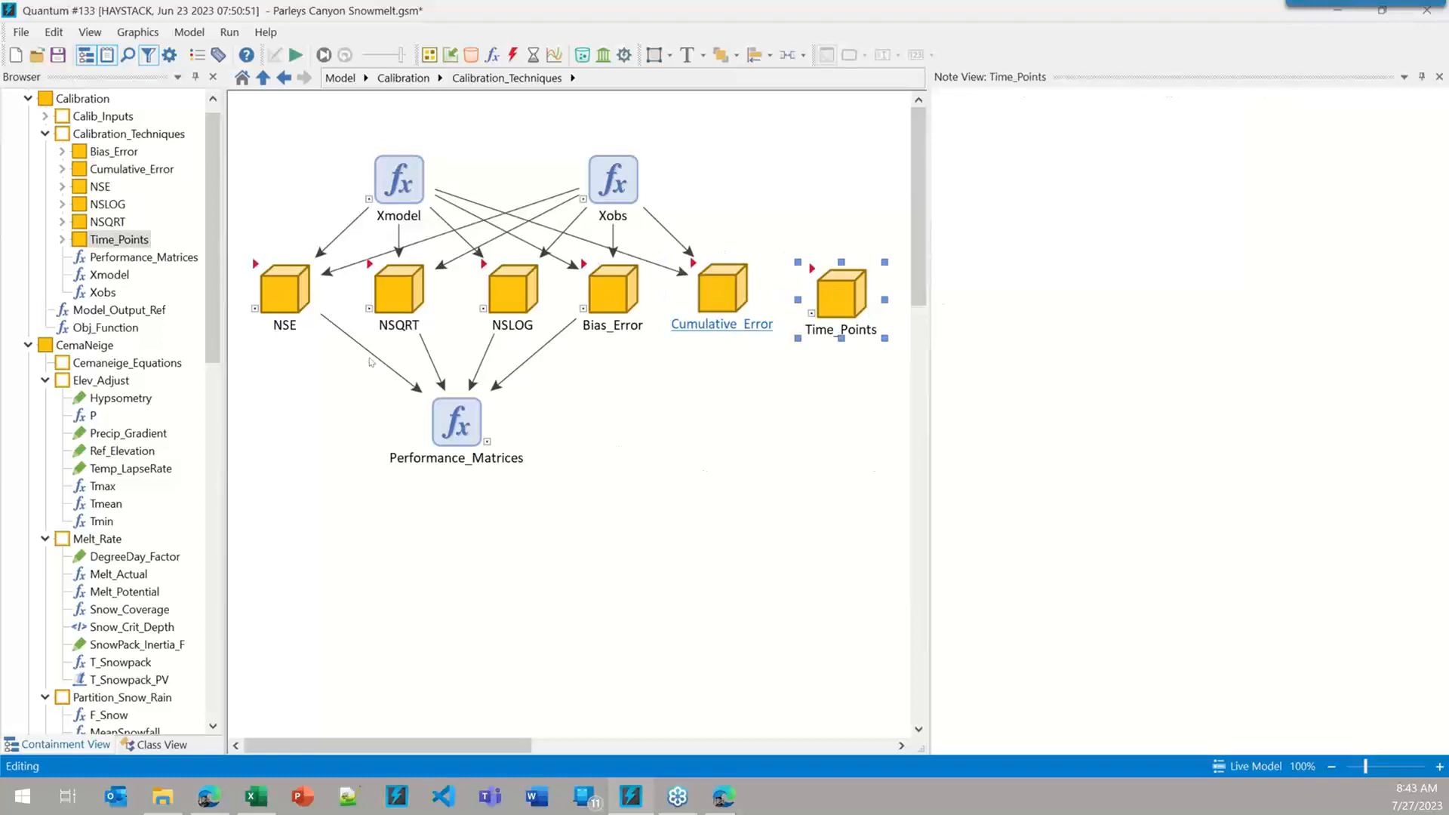
- View the equation inside the NSE container, return to Calibration_Techniques, and shift the Performance_Matrices element slightly to the left
{"action": "mouse_move", "coordinate": [256, 273]}
{"action": "double_click", "coordinate": [257, 267]}
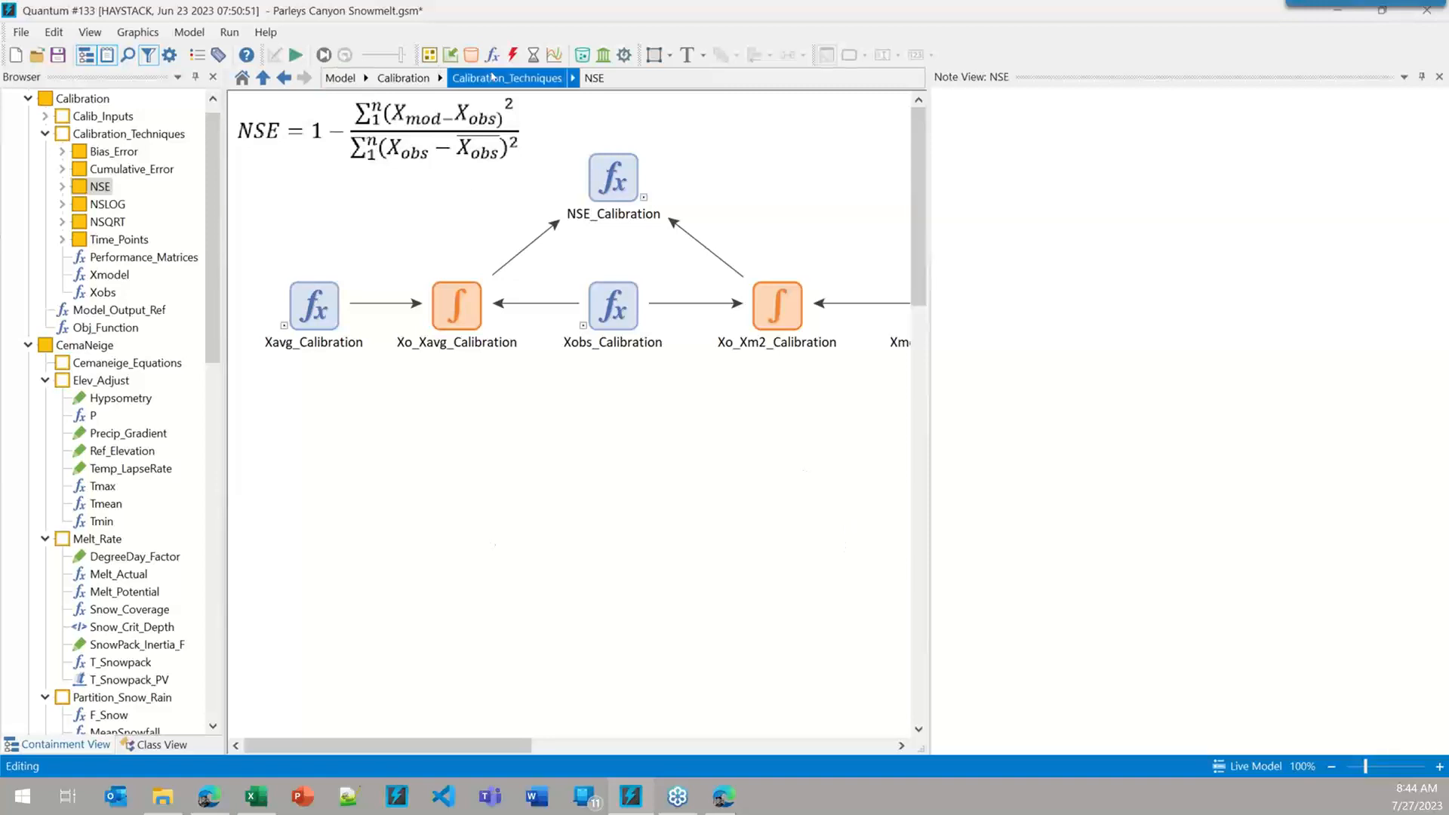
{"action": "left_click", "coordinate": [492, 77]}
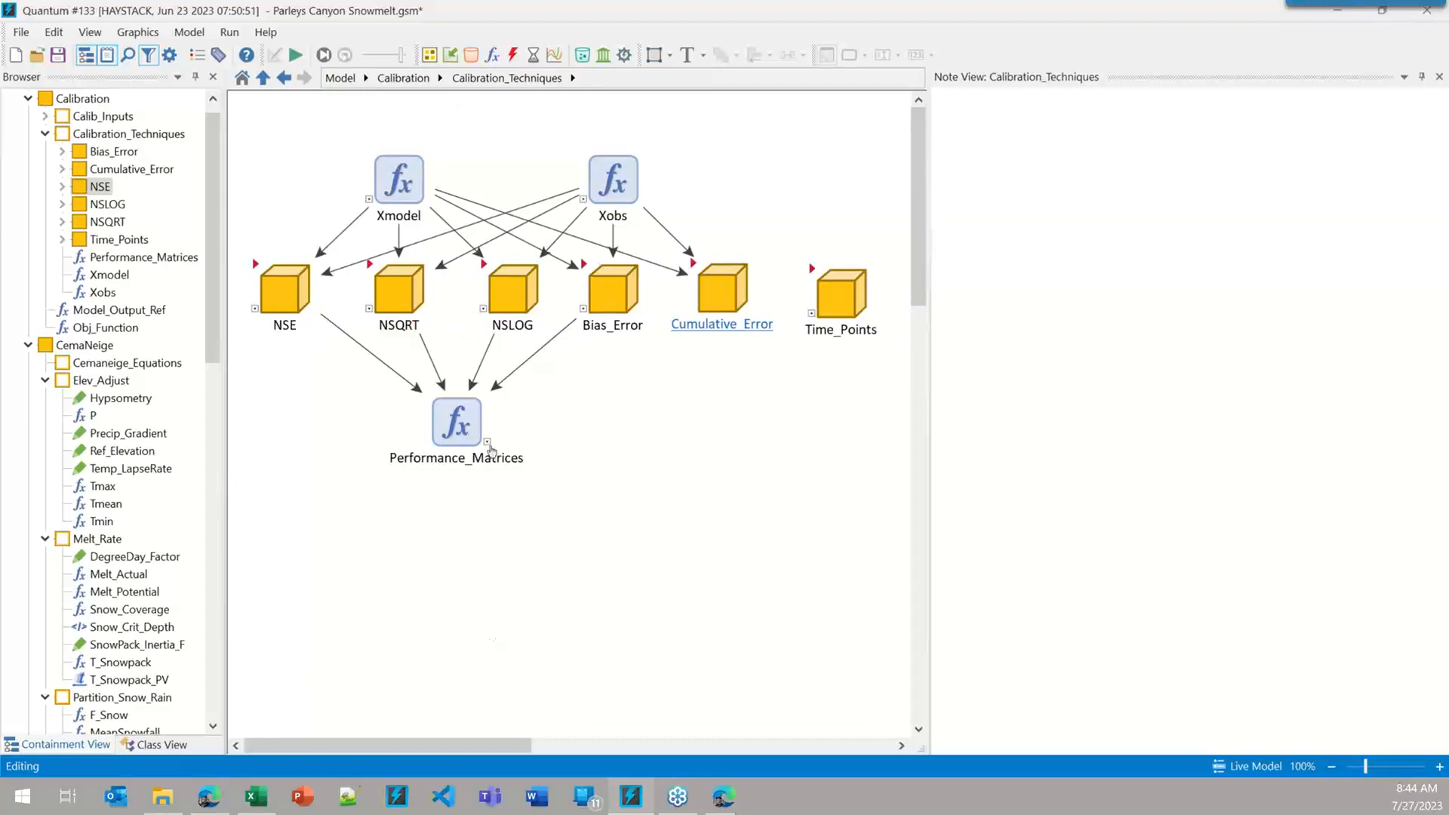
{"action": "left_click_drag", "start_coordinate": [453, 426], "coordinate": [439, 426]}
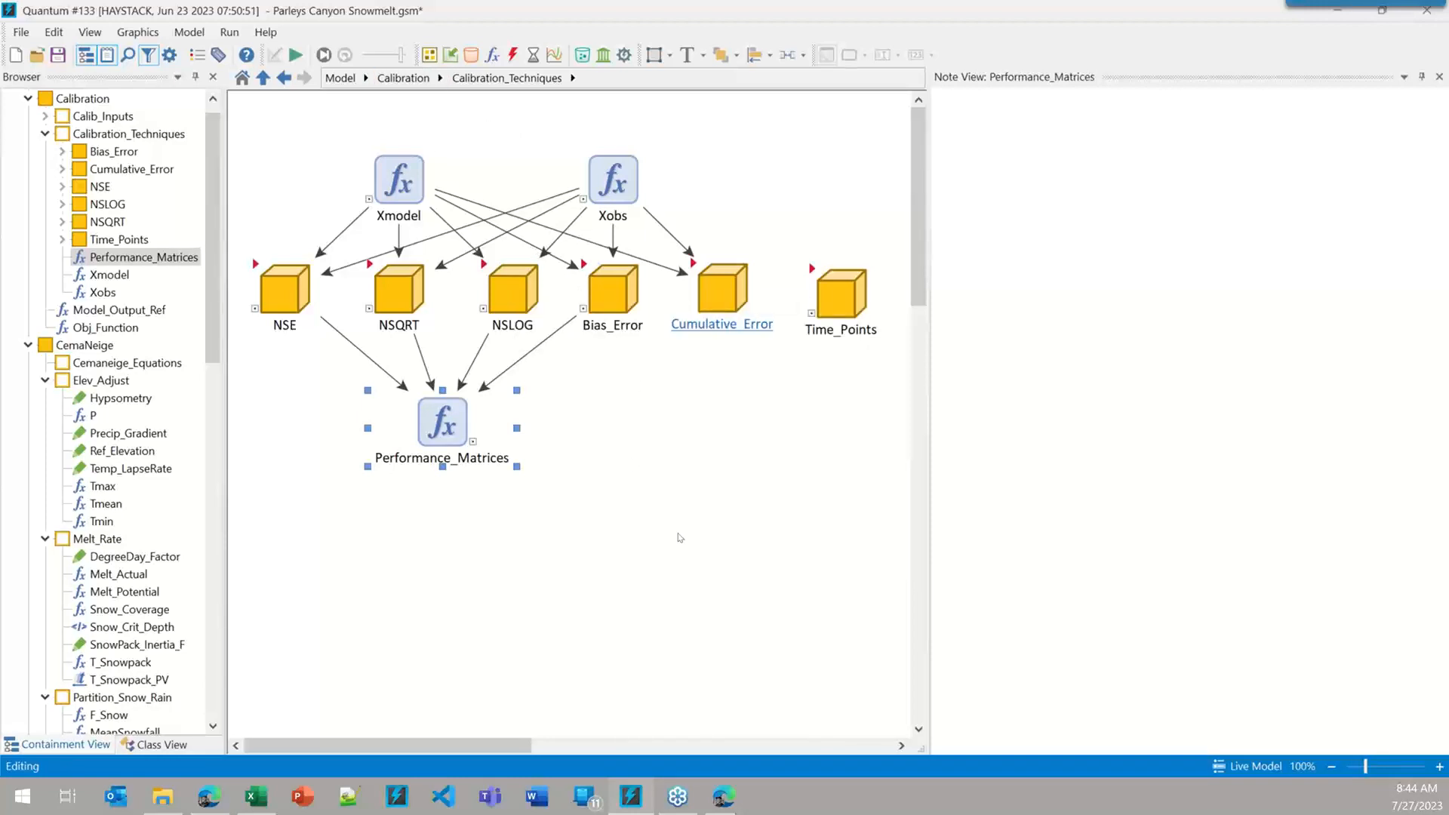
- Open Calib_Inputs from the Calibration container, review the Objective_Weighting vector's weights, and accept its properties
{"action": "left_click", "coordinate": [393, 79]}
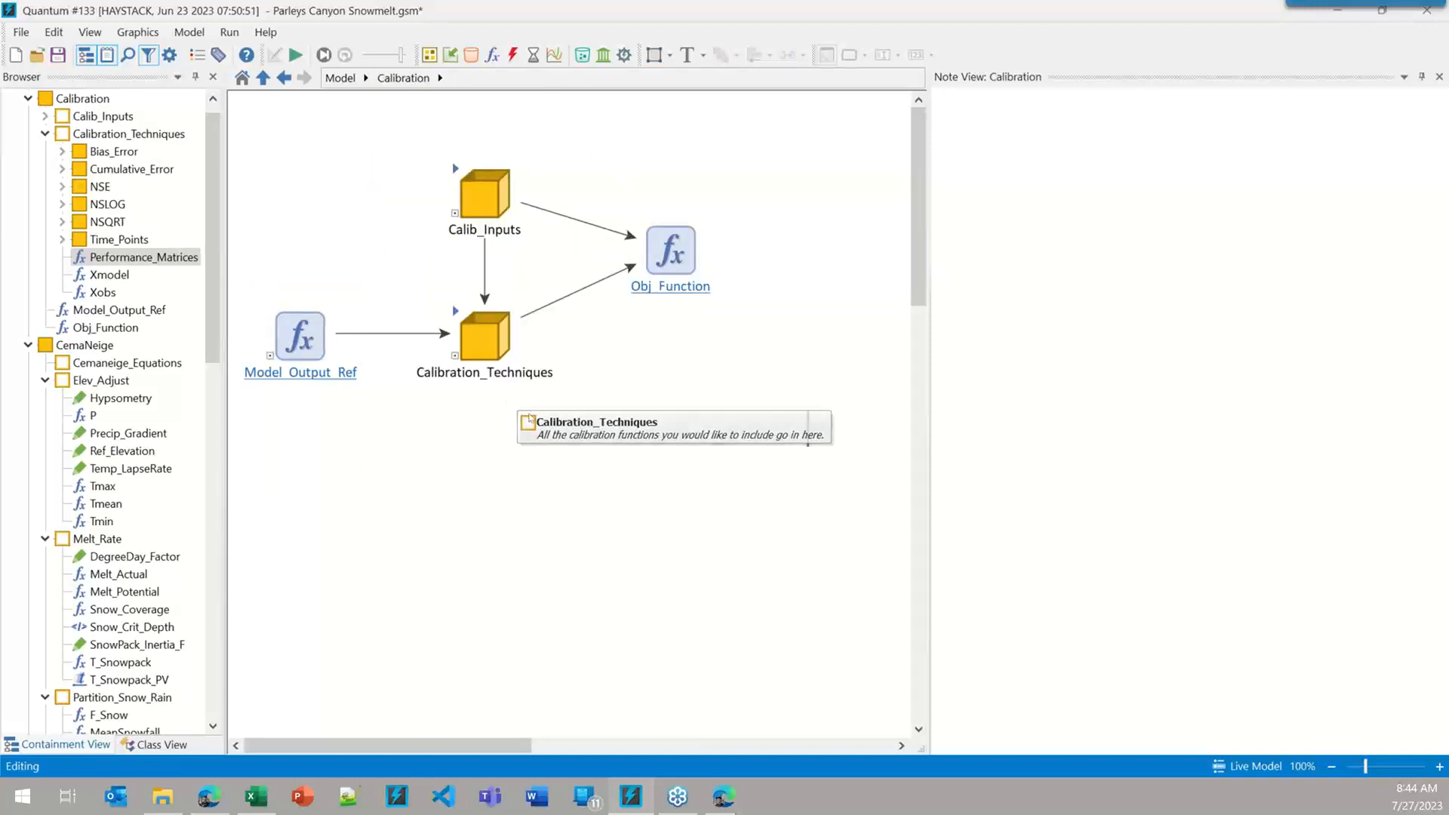
{"action": "double_click", "coordinate": [458, 172]}
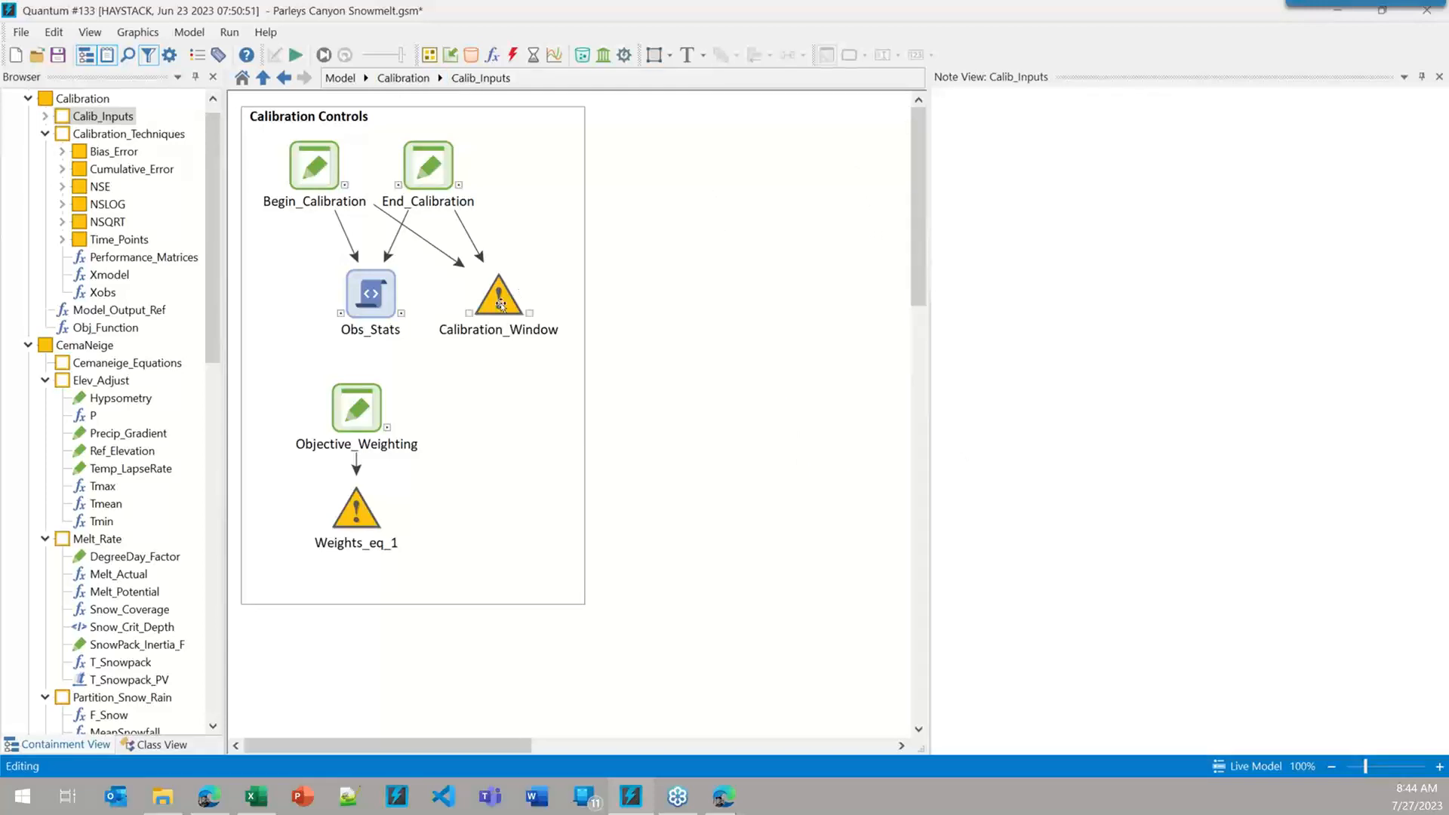
{"action": "double_click", "coordinate": [356, 400]}
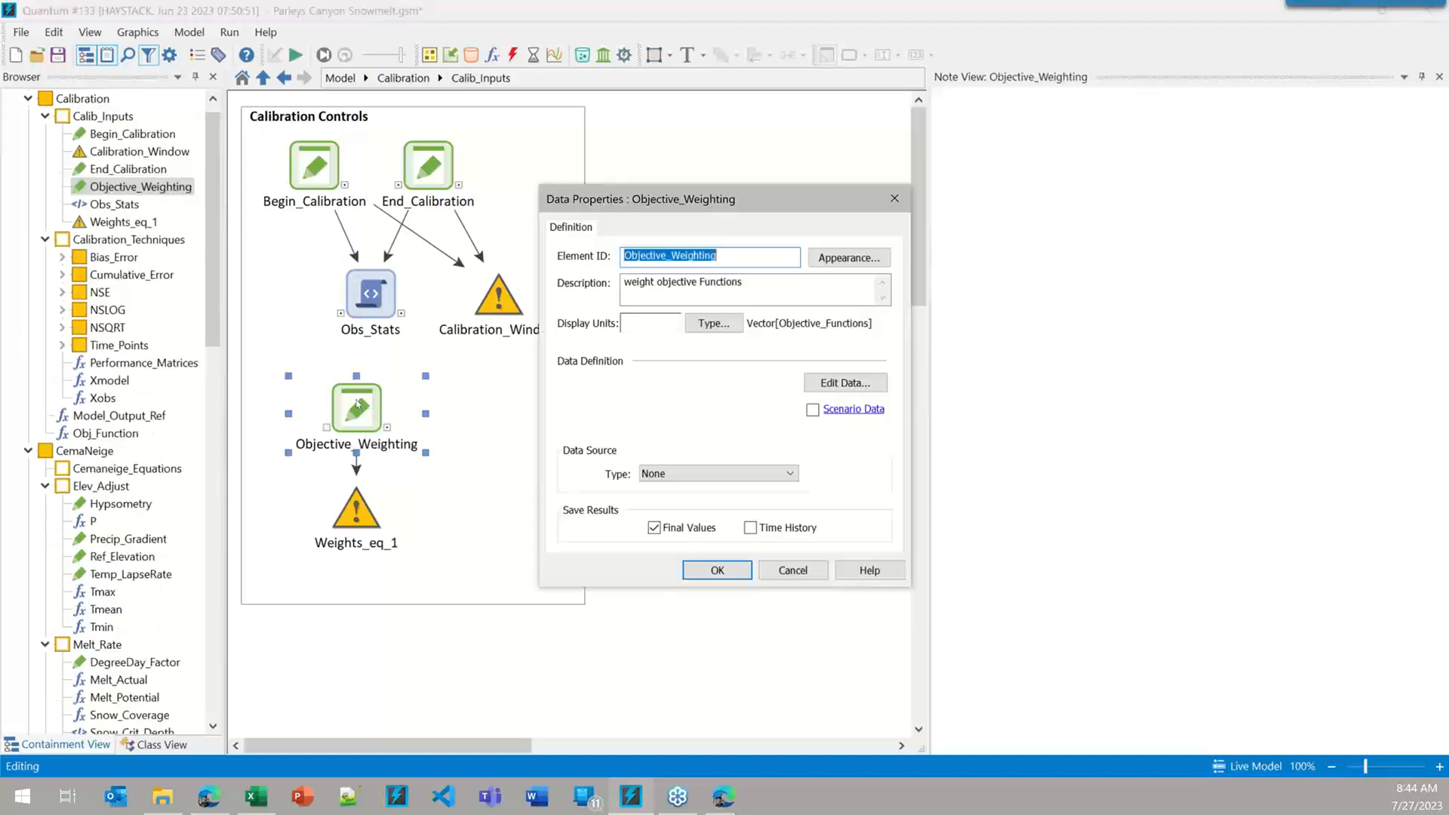
{"action": "left_click", "coordinate": [853, 384]}
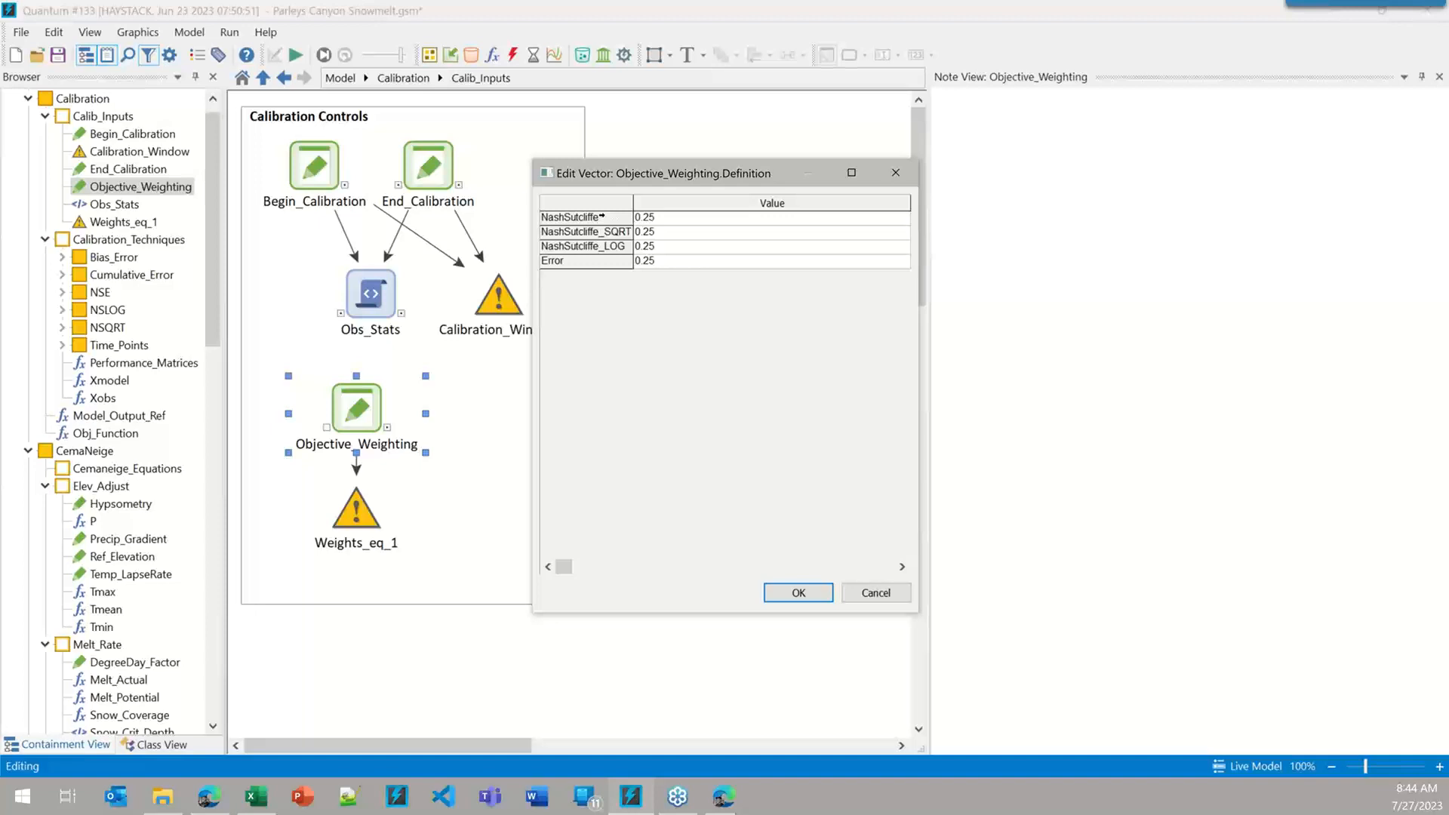
{"action": "left_click", "coordinate": [665, 219]}
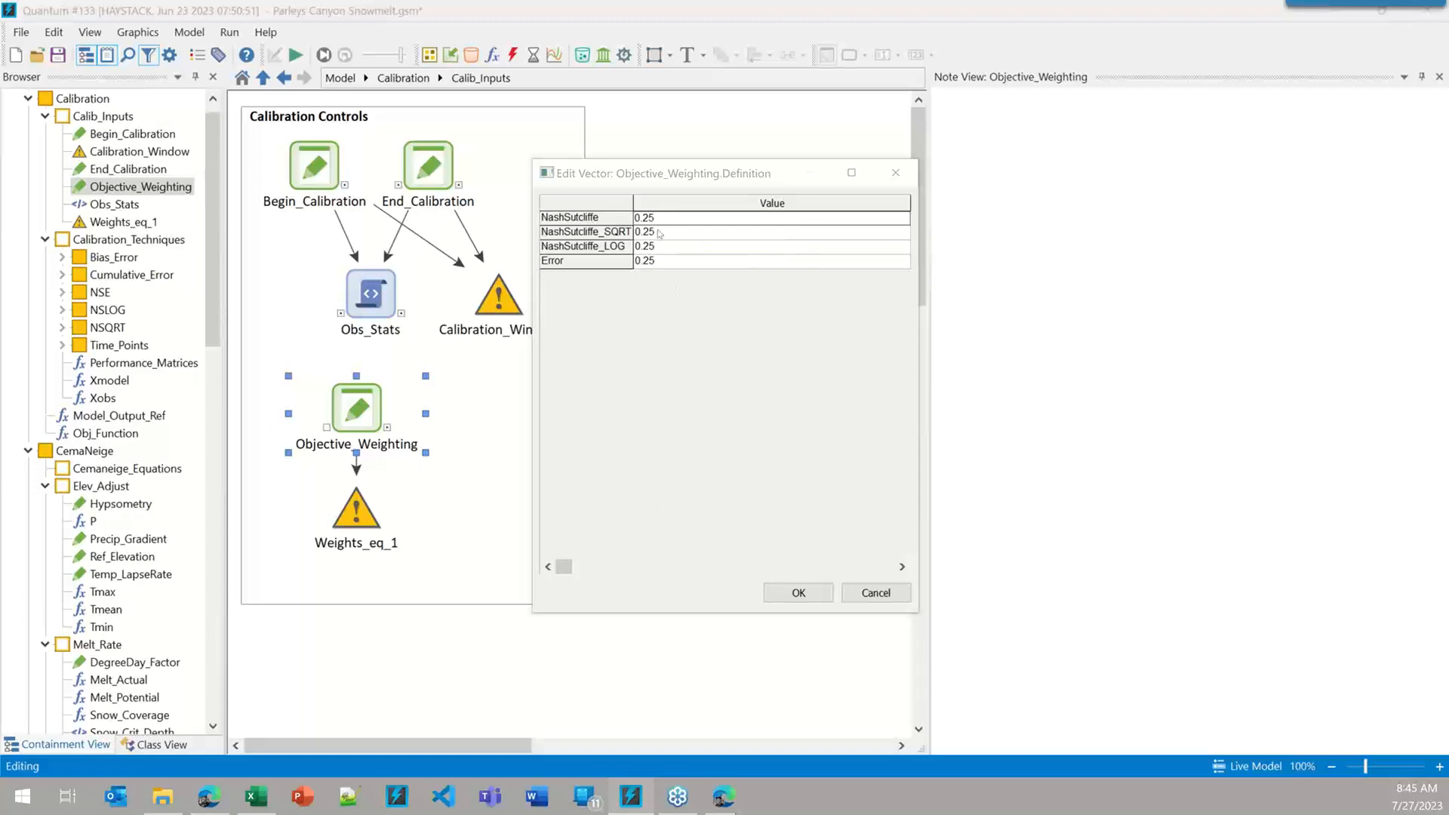
{"action": "left_click", "coordinate": [797, 592]}
{"action": "left_click", "coordinate": [718, 571]}
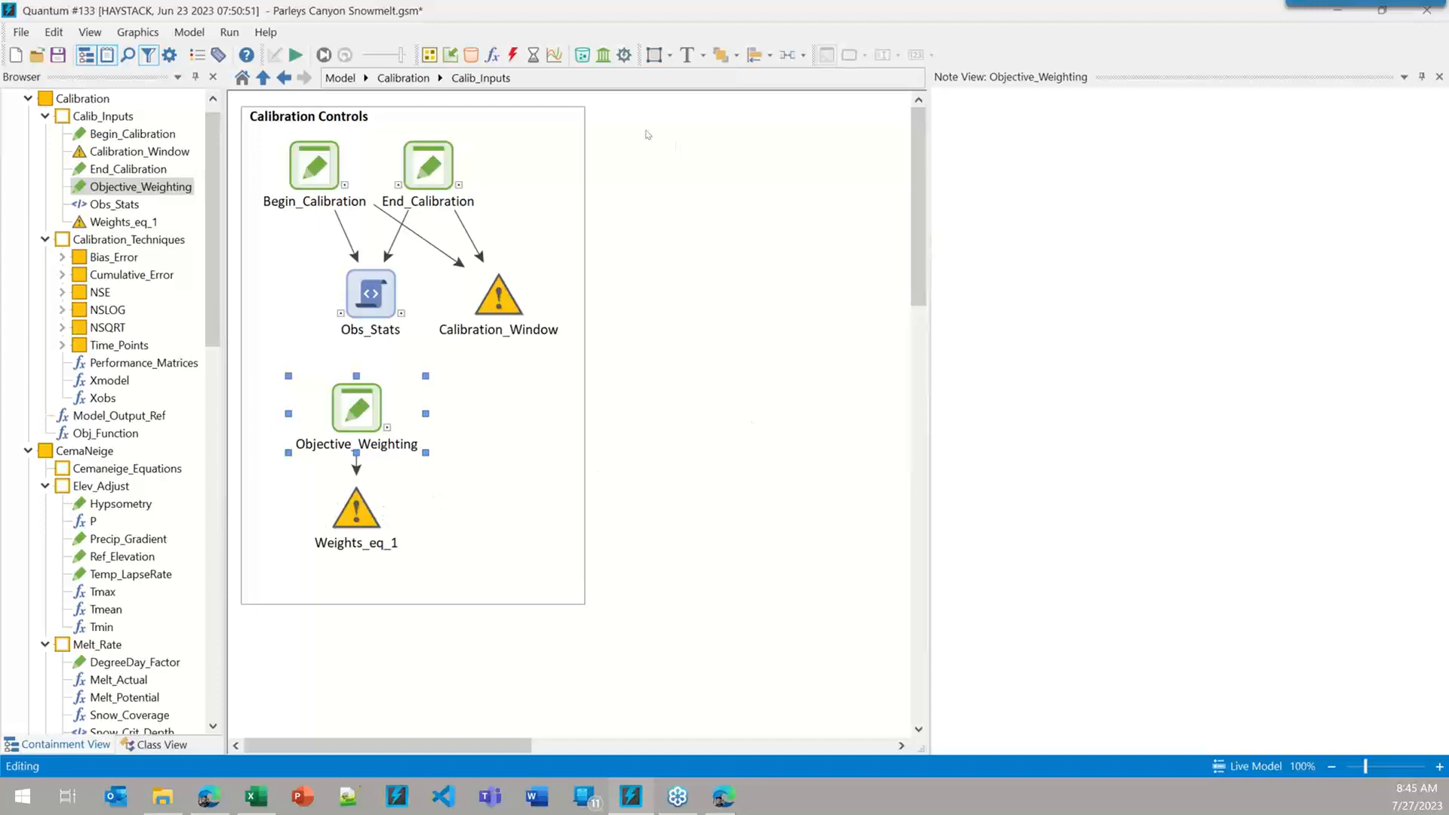
- Return to Calibration, examine the sumv function and both terms in the Obj_Function equation, and accept its properties
{"action": "left_click", "coordinate": [402, 80]}
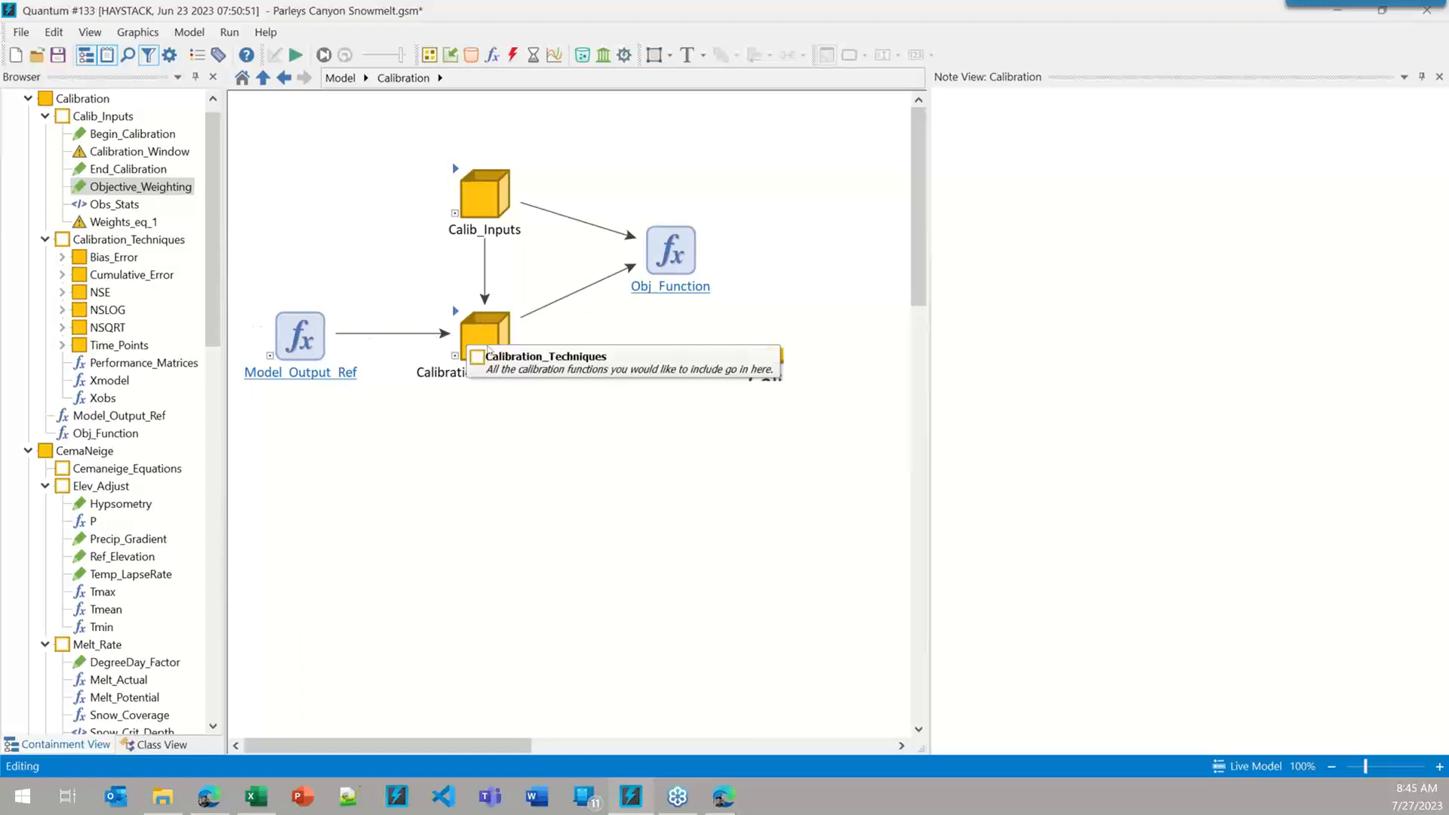
{"action": "double_click", "coordinate": [675, 254]}
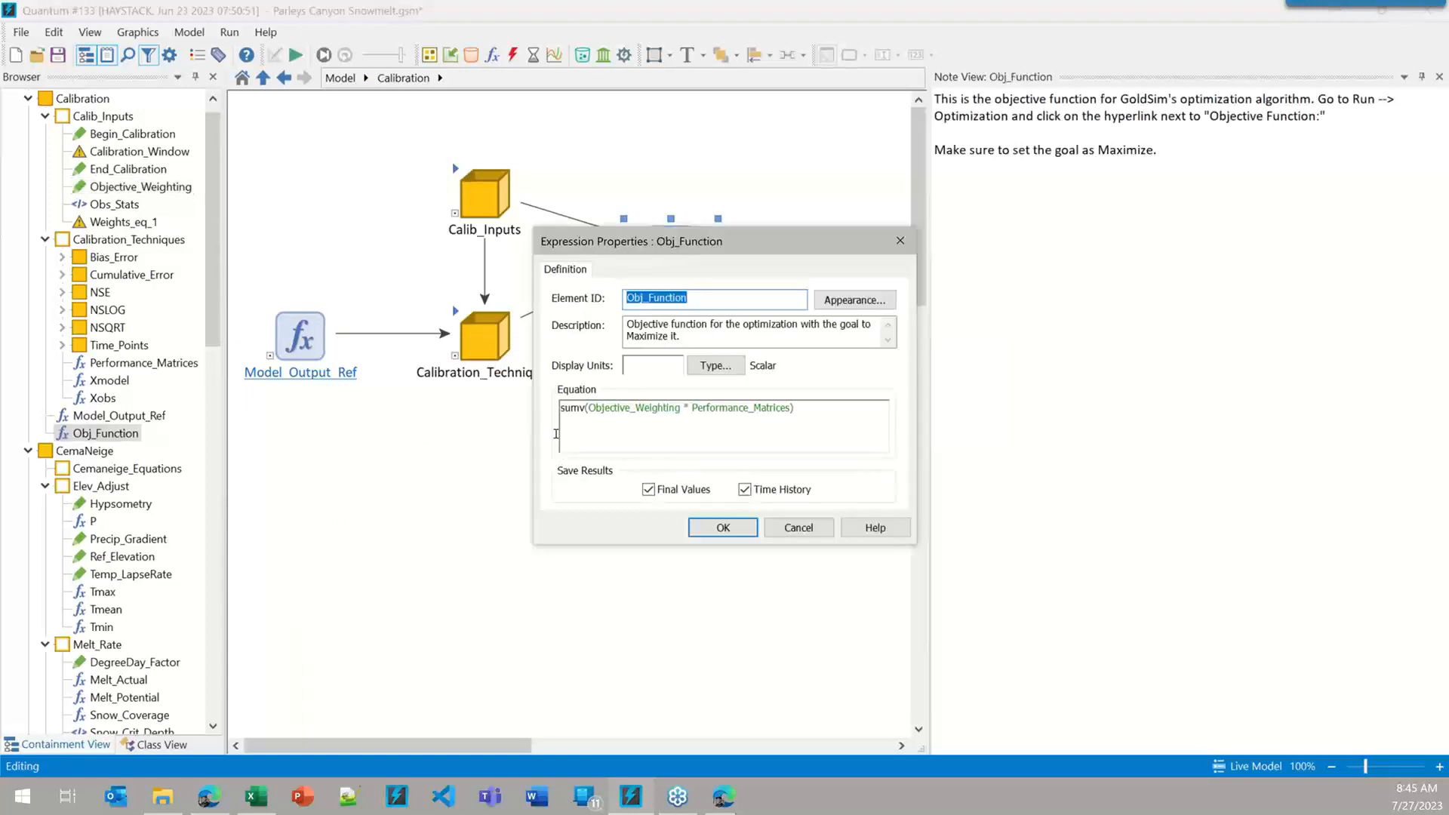
{"action": "double_click", "coordinate": [586, 408]}
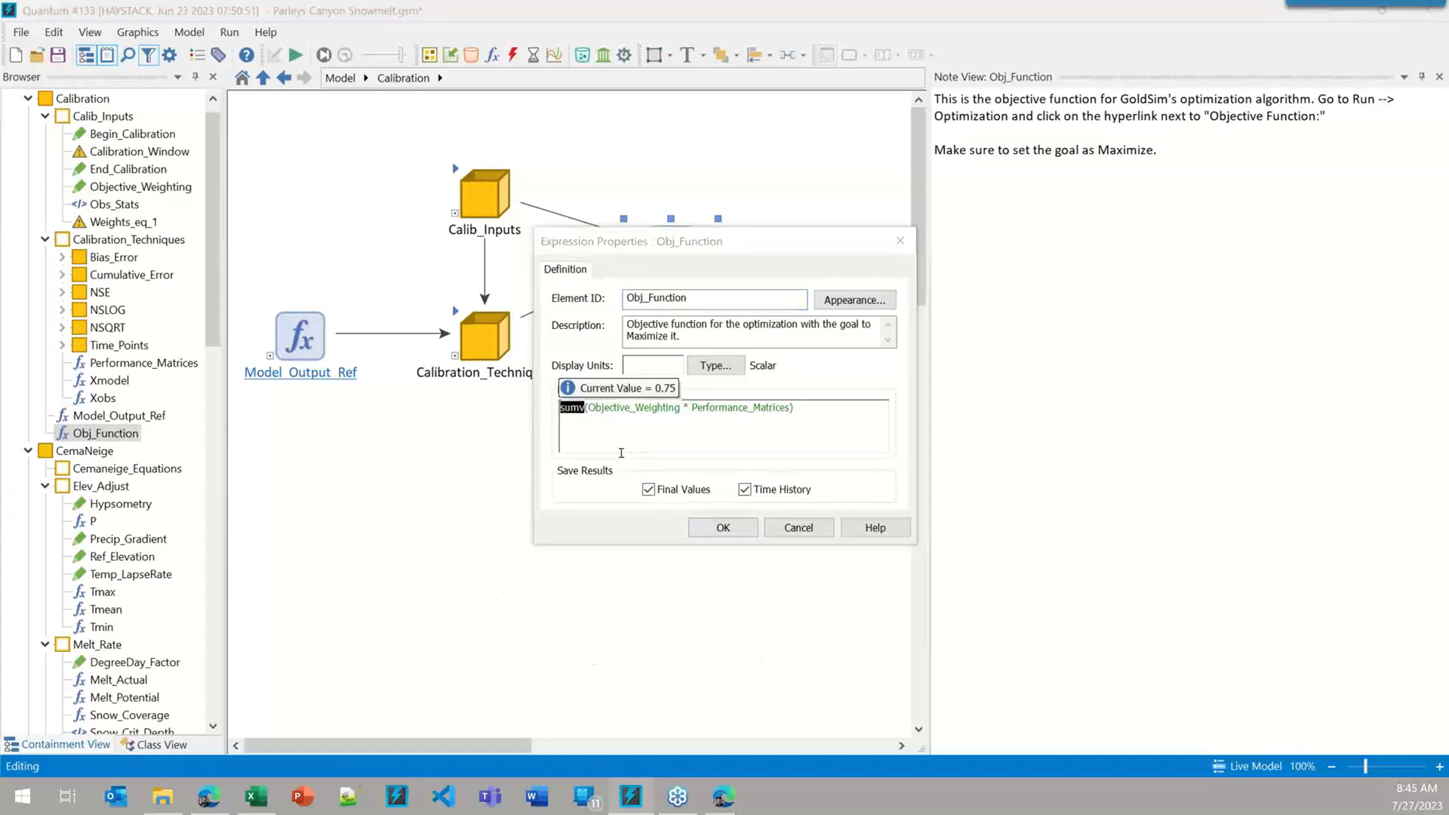
{"action": "left_click", "coordinate": [634, 406]}
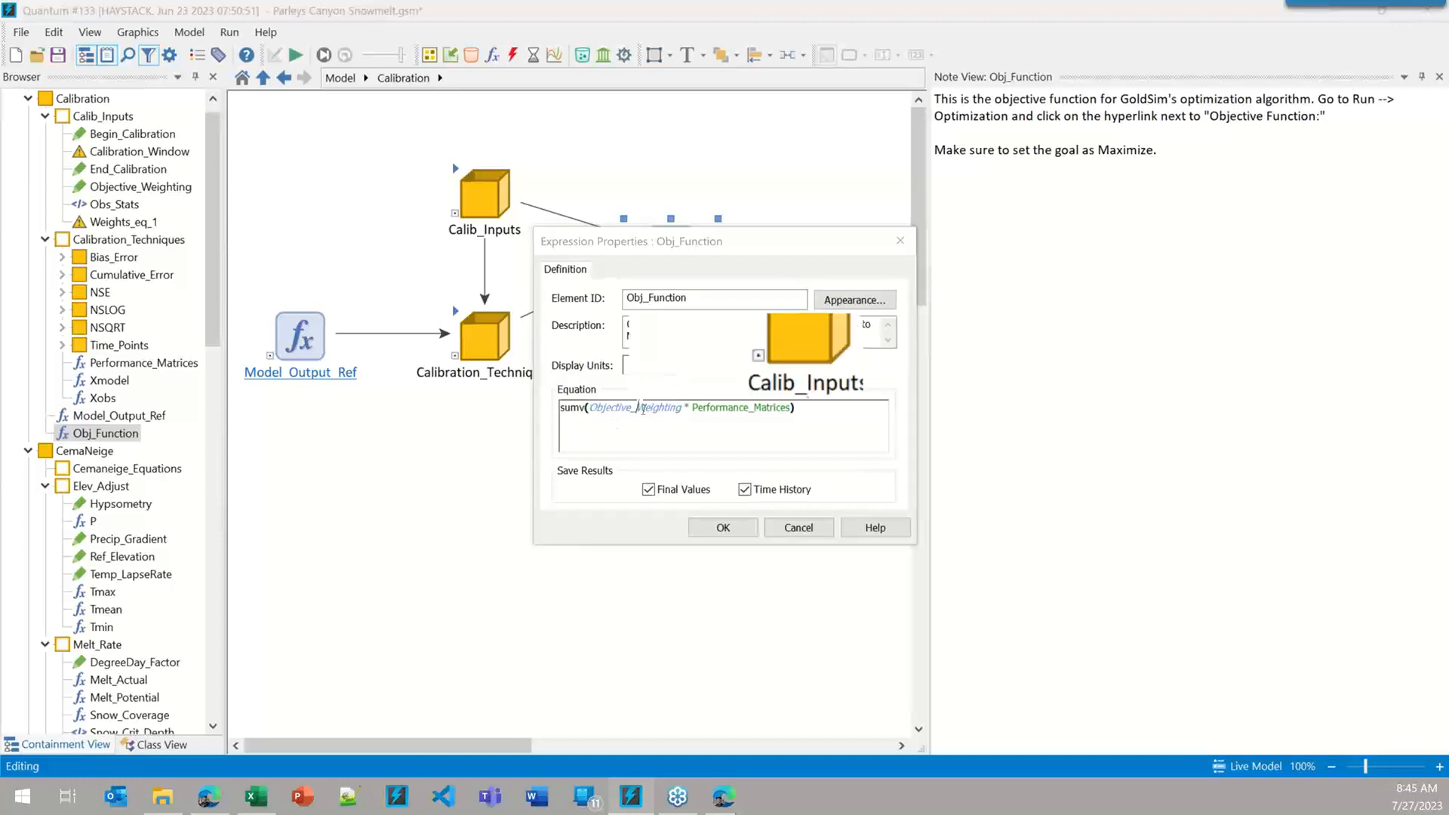
{"action": "mouse_move", "coordinate": [643, 408]}
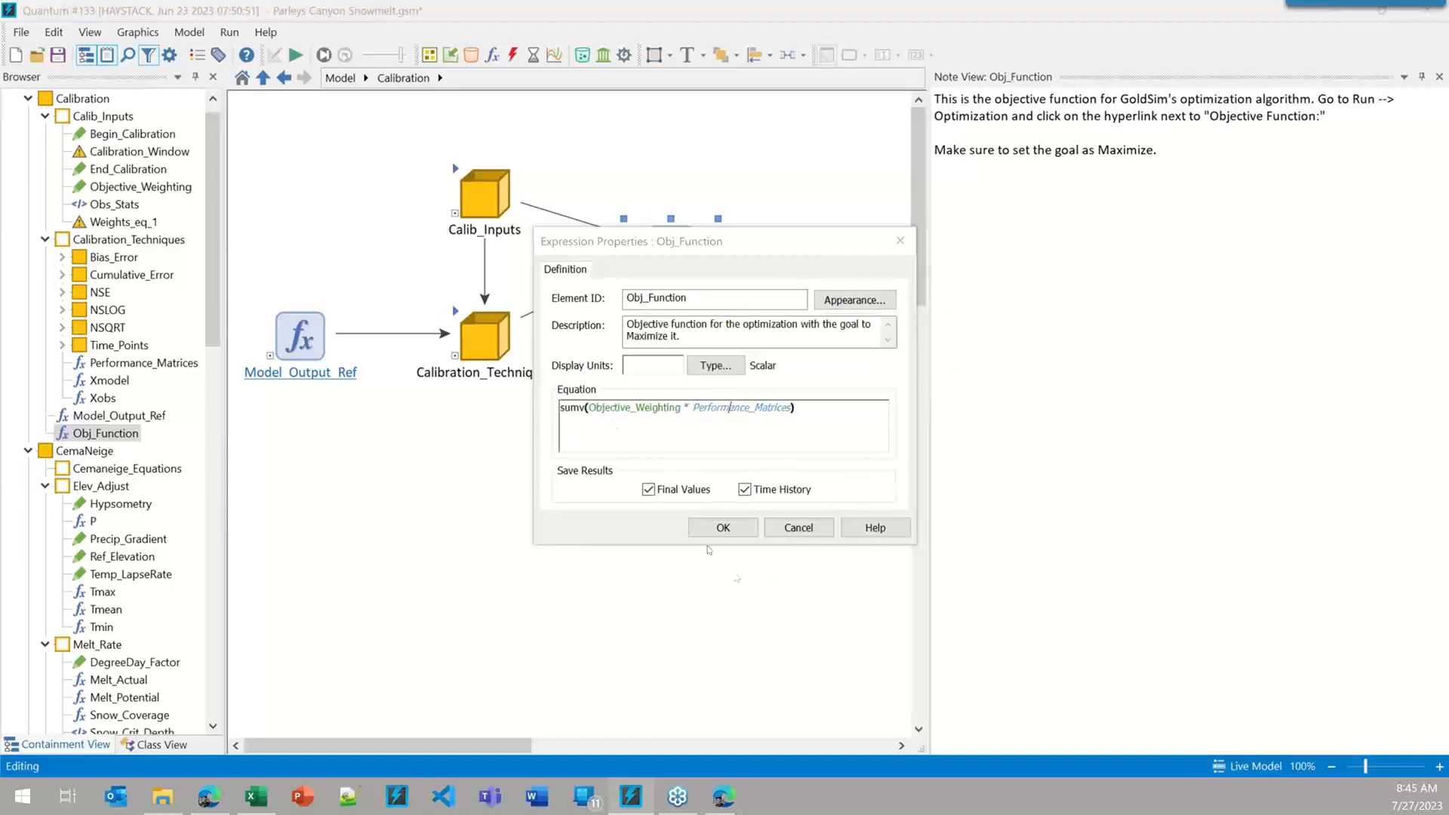
{"action": "left_click", "coordinate": [710, 530]}
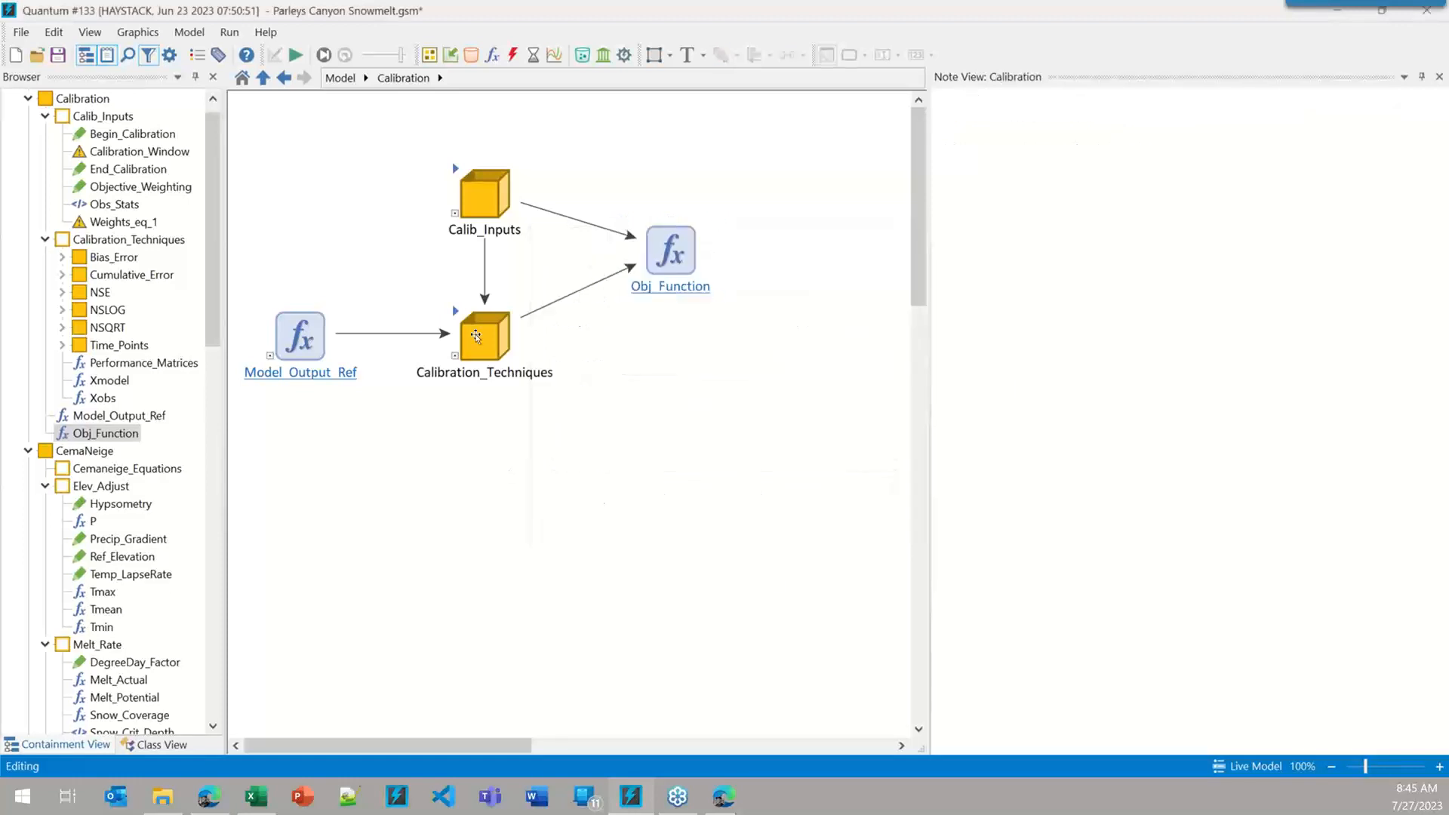
- Revisit Performance_Matrices in Calibration_Techniques, return to Calibration, and read the note on Obj_Function
{"action": "double_click", "coordinate": [458, 311]}
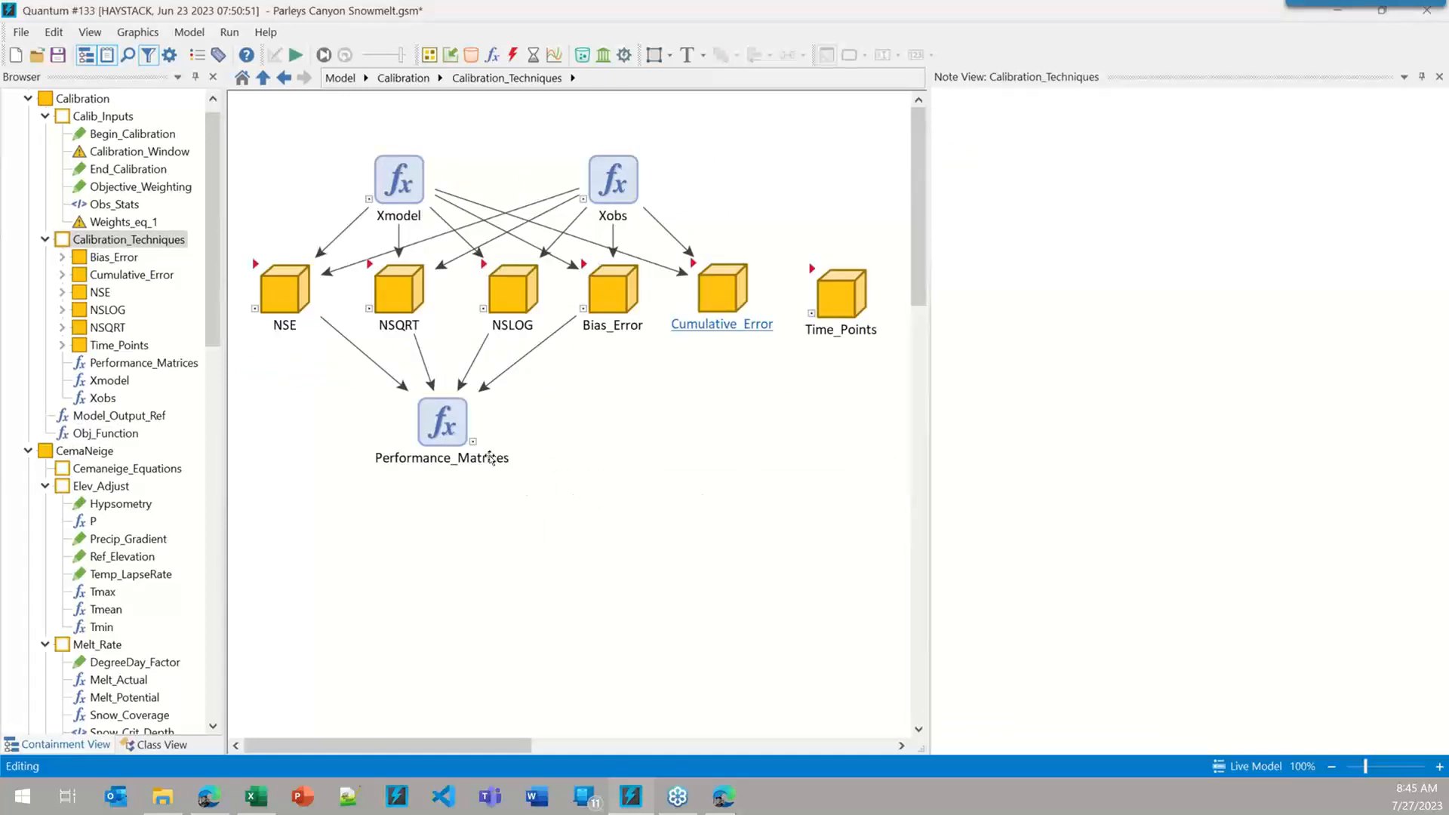
{"action": "mouse_move", "coordinate": [445, 419]}
{"action": "left_click", "coordinate": [403, 78]}
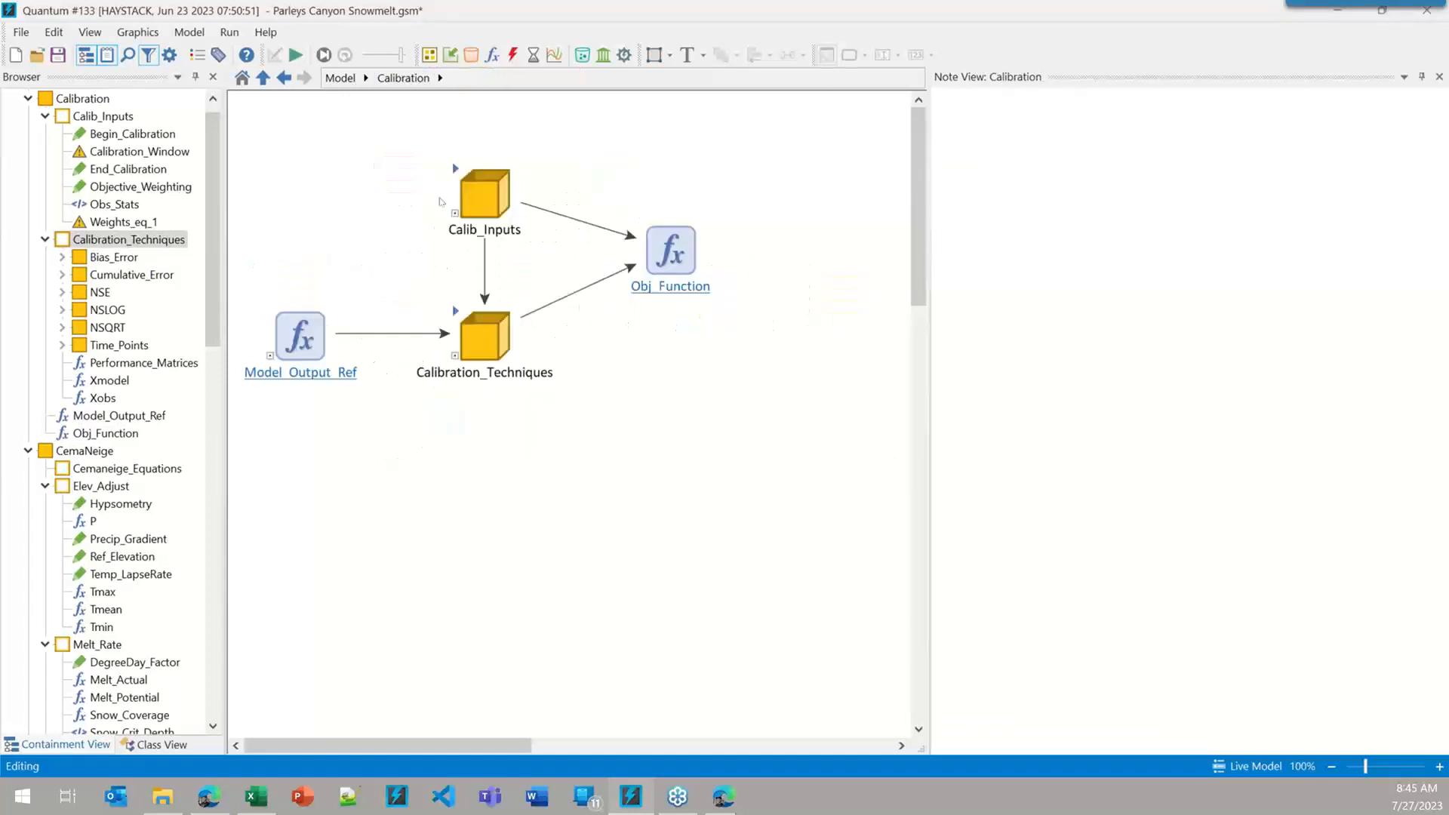
{"action": "left_click", "coordinate": [681, 259]}
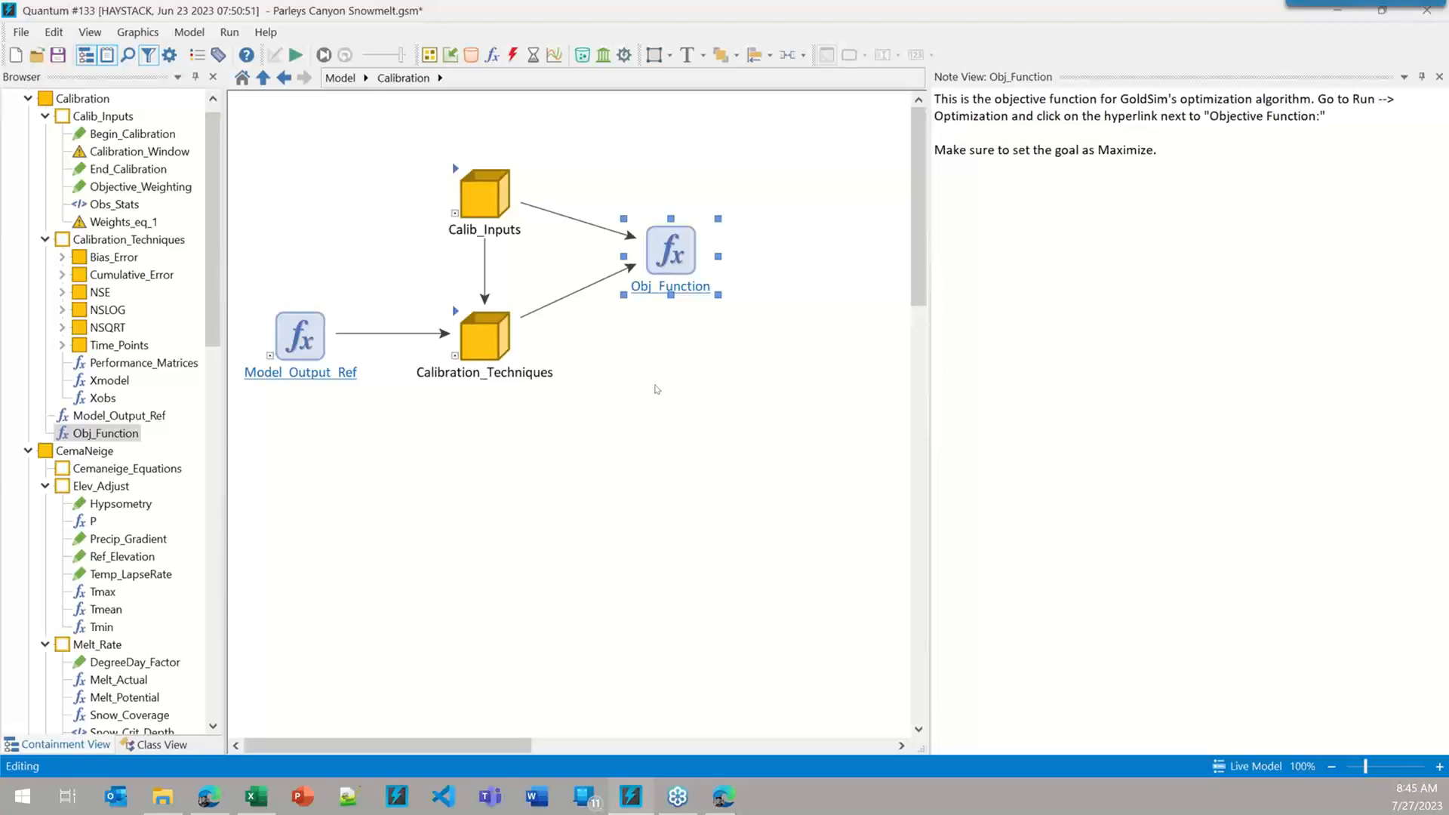
{"action": "mouse_move", "coordinate": [660, 240]}
- Return to the top level, reopen Sensitivity Analysis, and highlight DegreeDay_Factor's lower bound, central value and upper bound
{"action": "left_click", "coordinate": [337, 79]}
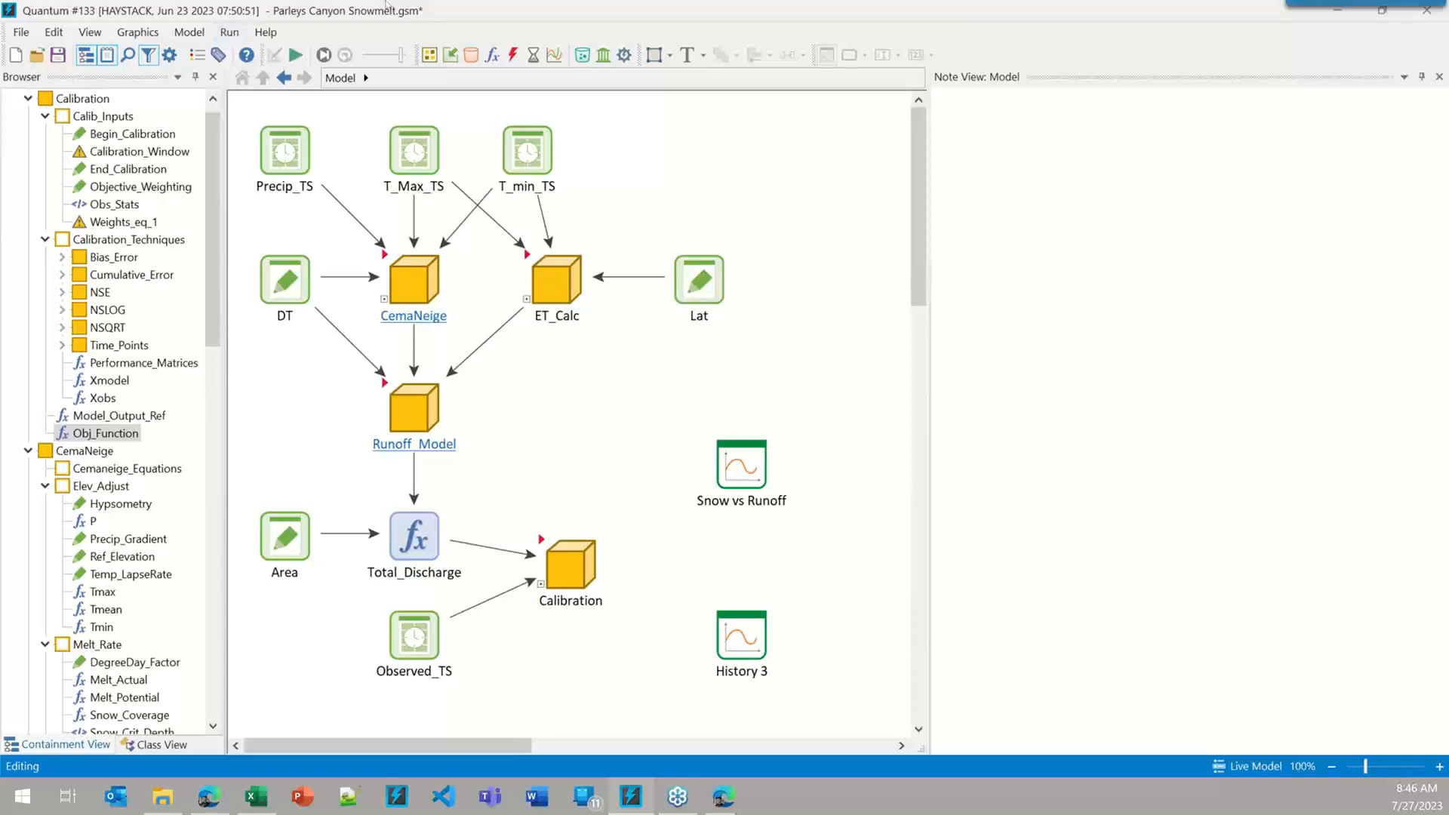
{"action": "left_click", "coordinate": [230, 34]}
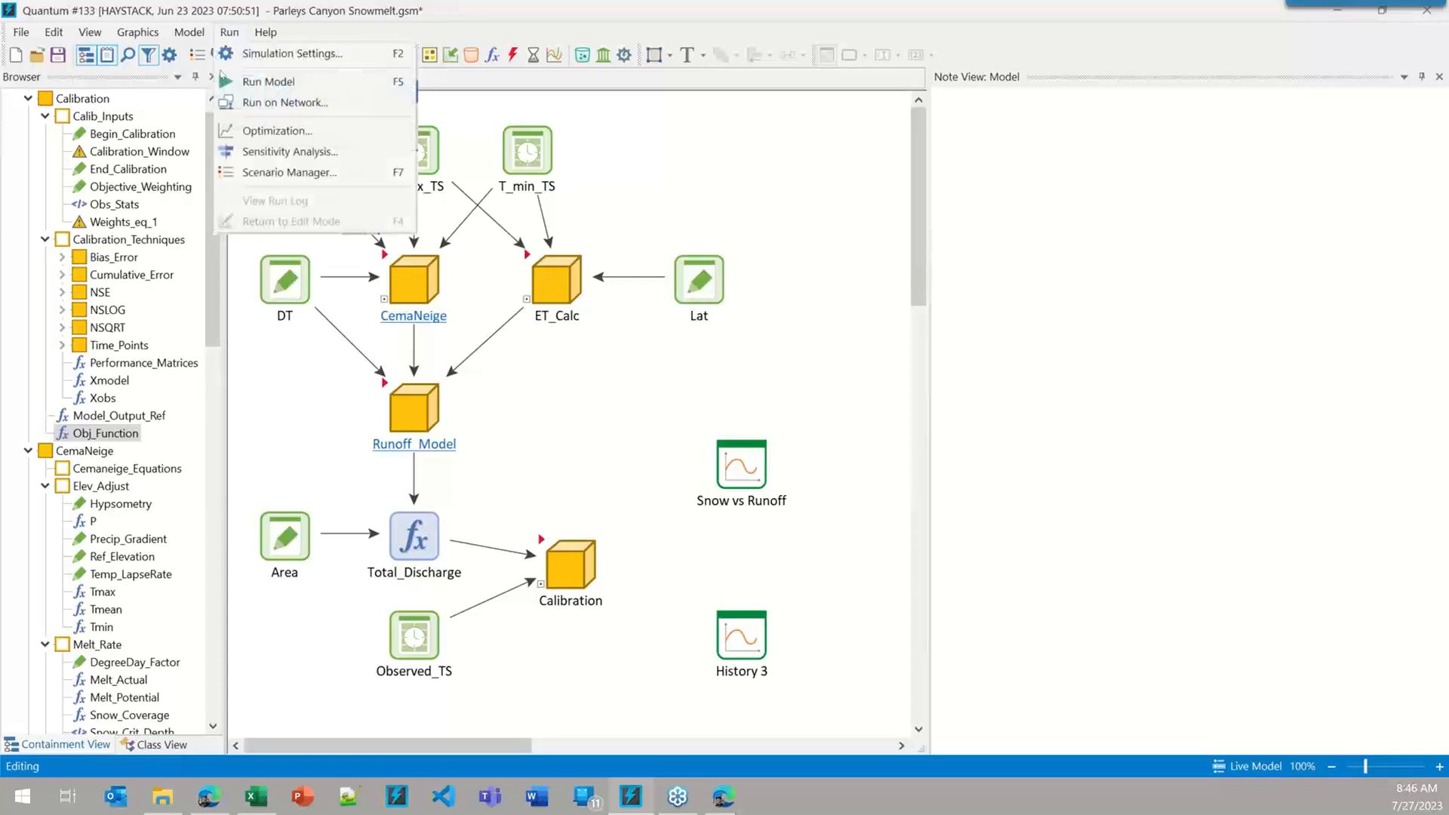
{"action": "left_click", "coordinate": [302, 149]}
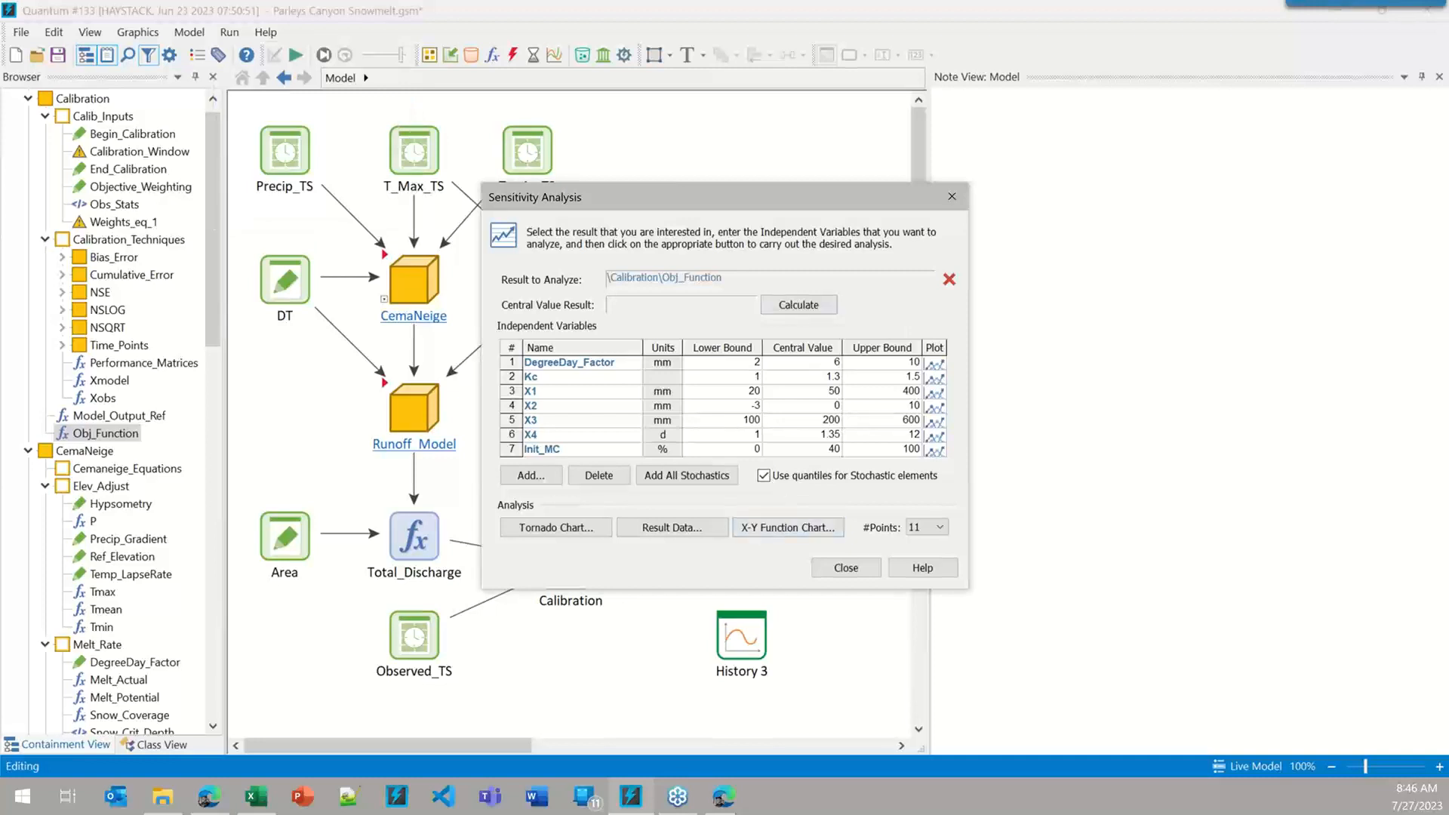
{"action": "left_click_drag", "start_coordinate": [713, 197], "coordinate": [822, 138]}
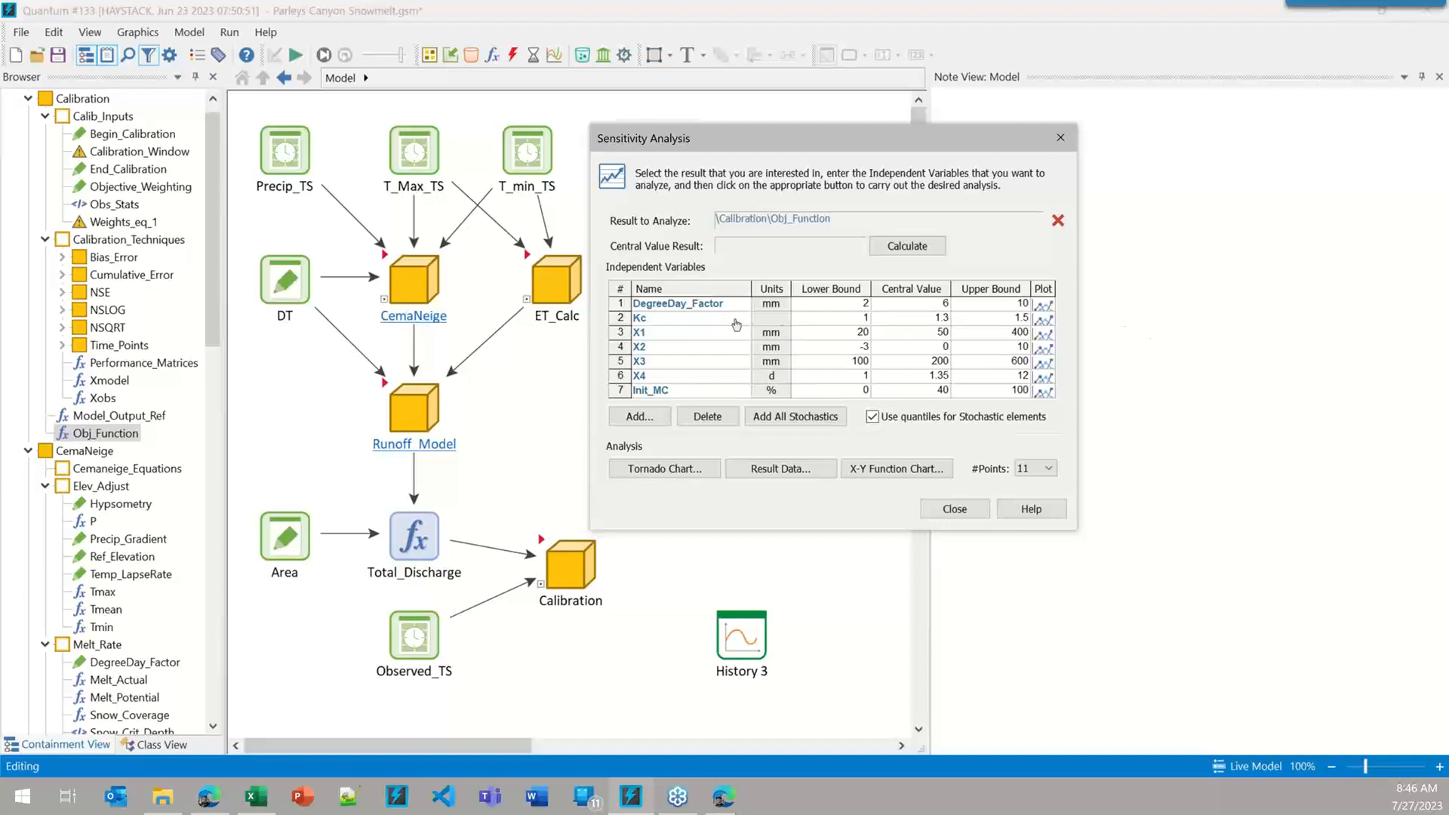
{"action": "mouse_move", "coordinate": [677, 313]}
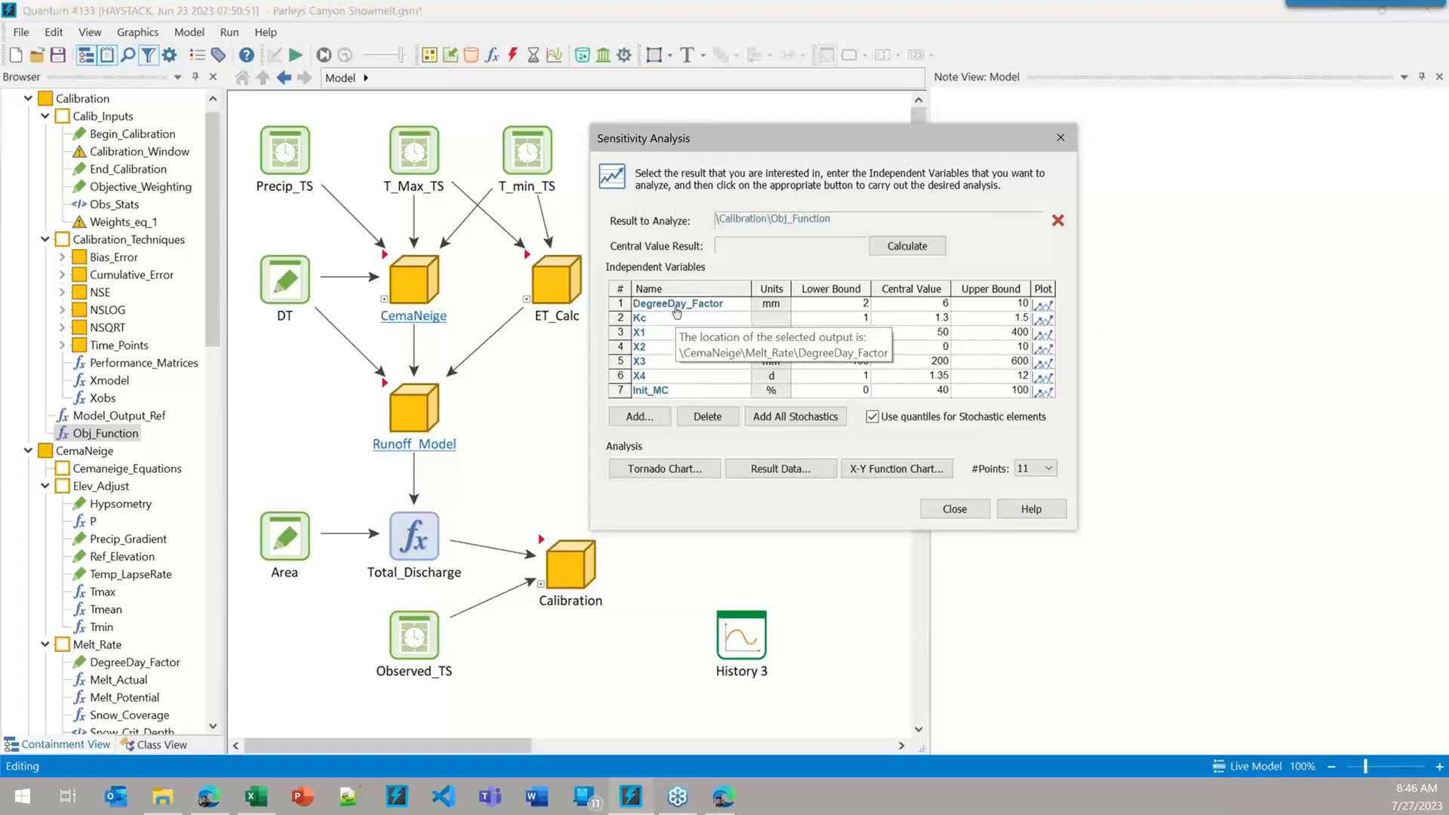
{"action": "left_click", "coordinate": [831, 306]}
{"action": "left_click", "coordinate": [969, 304], "text": "shift"}
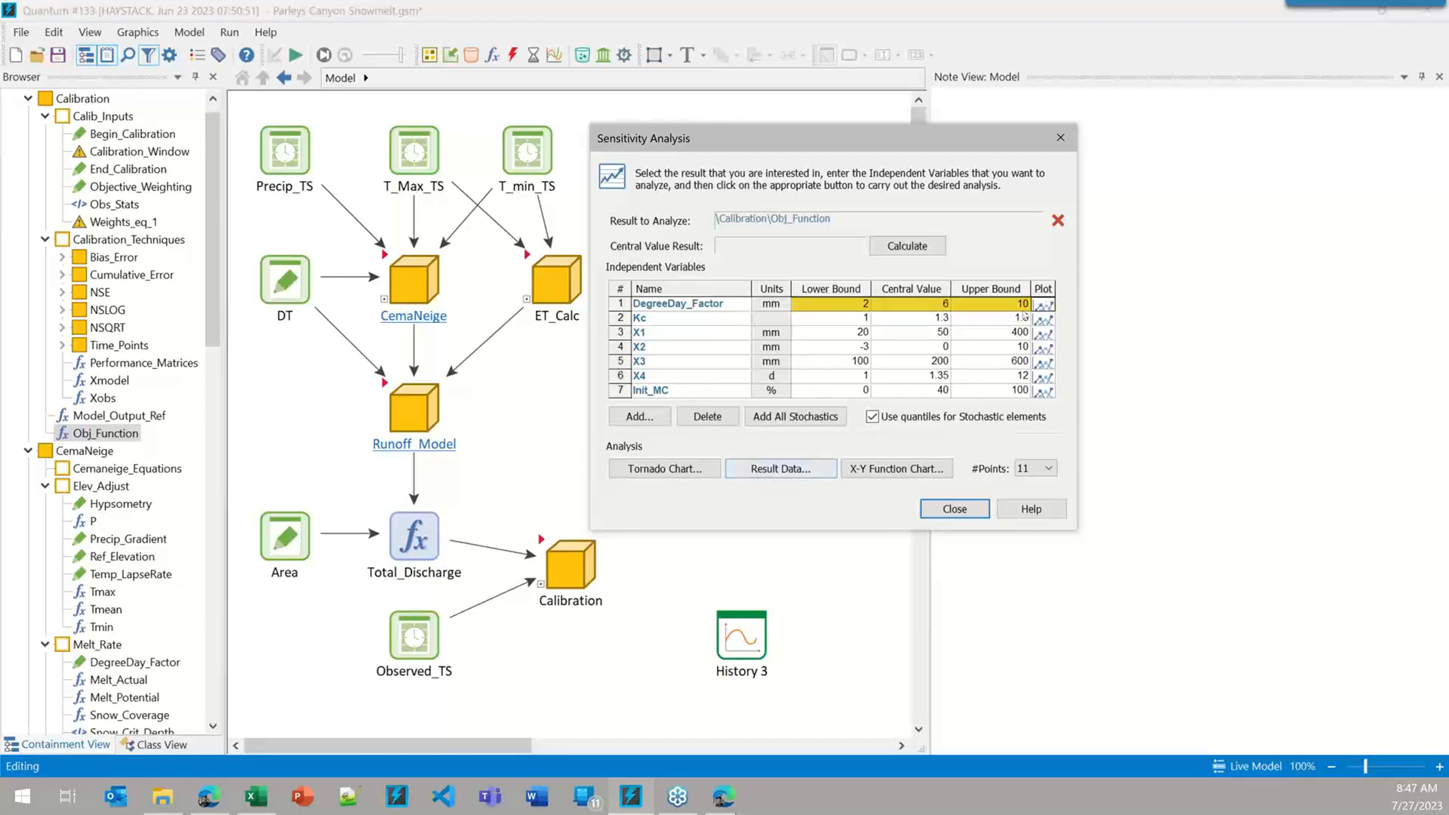
- Plot Obj_Function against DegreeDay_Factor as an X-Y function chart, examine the curve, and close the plot
{"action": "left_click", "coordinate": [1046, 305]}
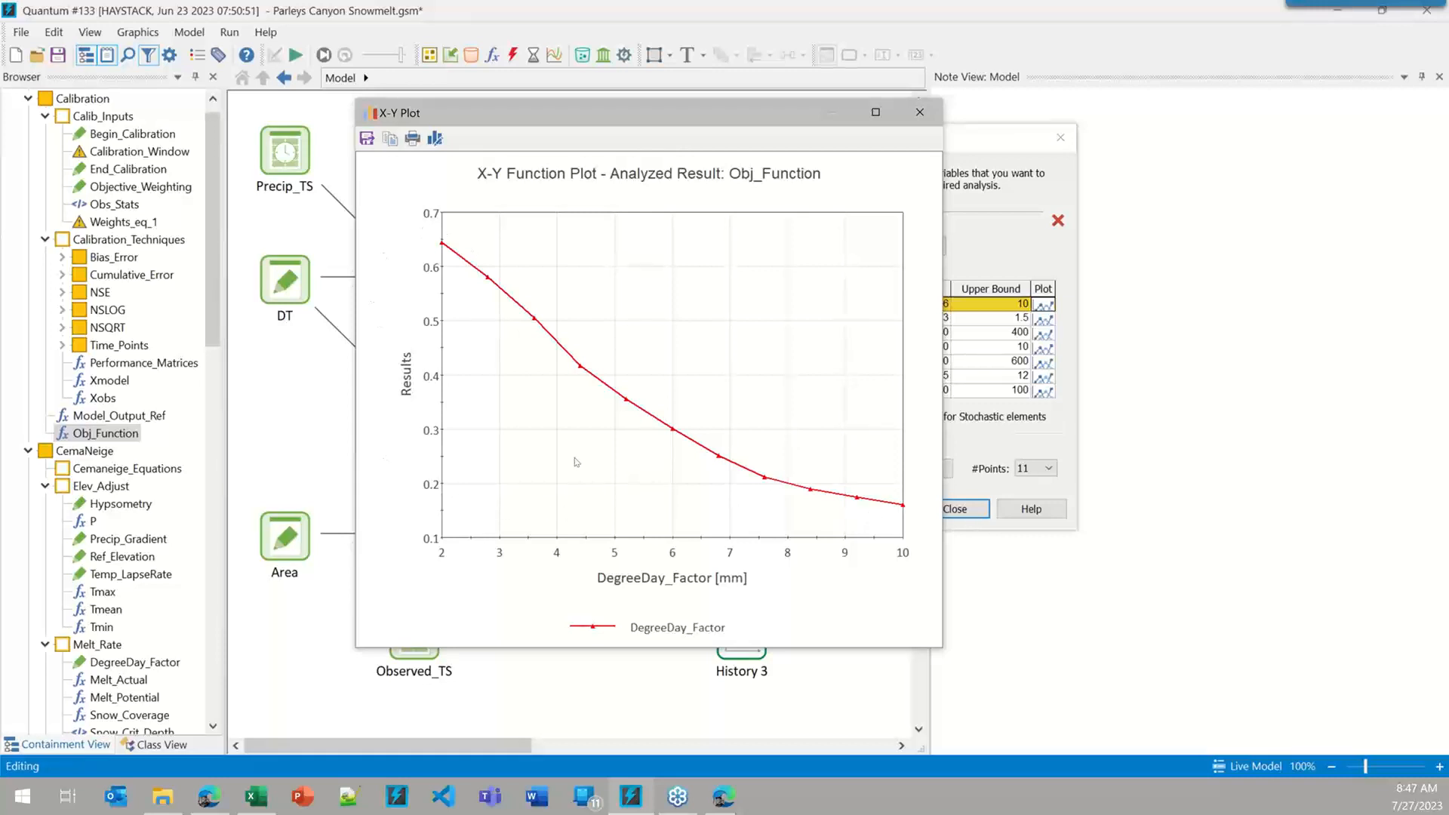
{"action": "mouse_move", "coordinate": [445, 244]}
{"action": "left_click", "coordinate": [919, 112]}
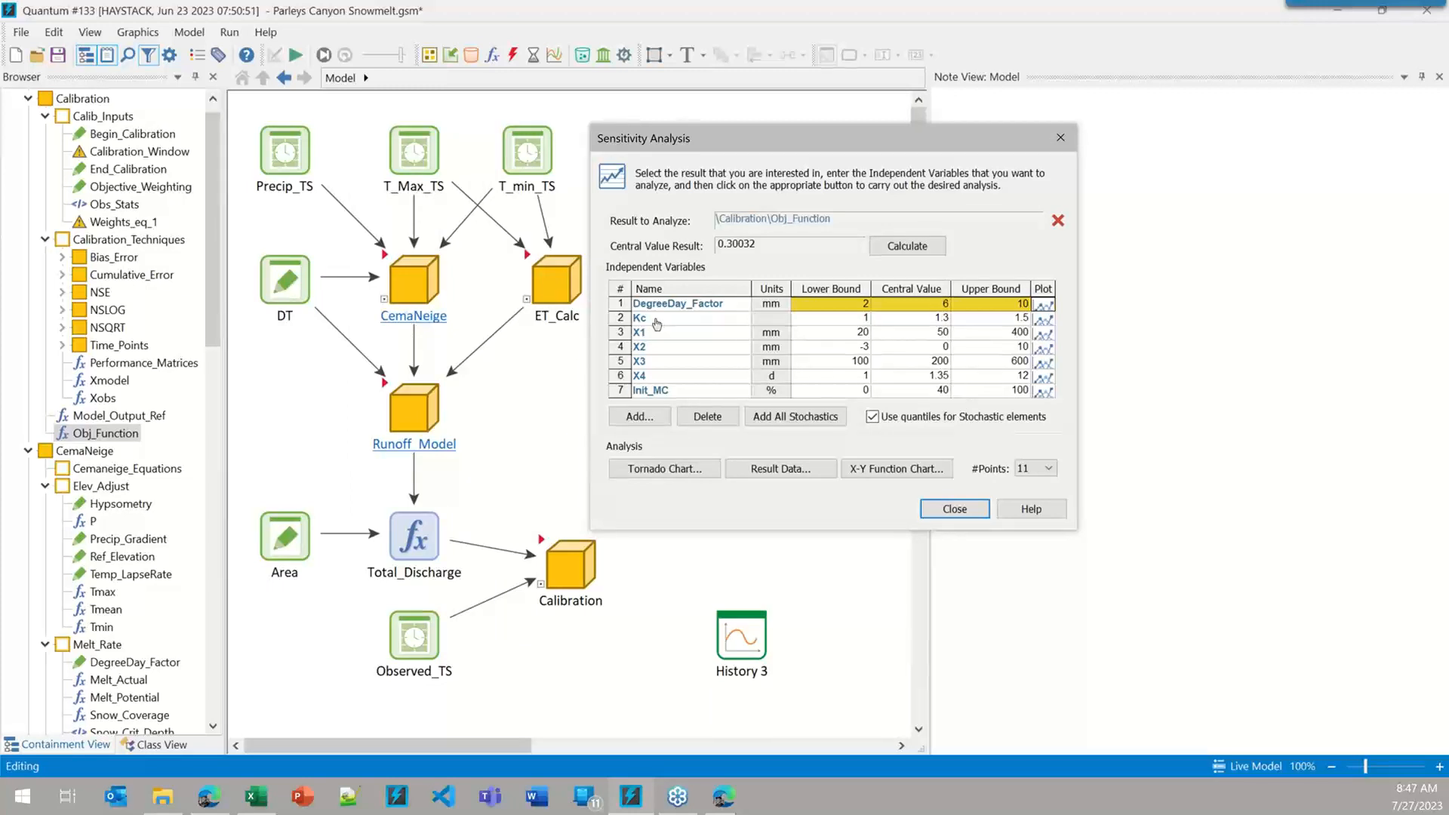
- Plot the sensitivity of Obj_Function to Kc, examine the curve across its range, and close the plot
{"action": "left_click", "coordinate": [1041, 321]}
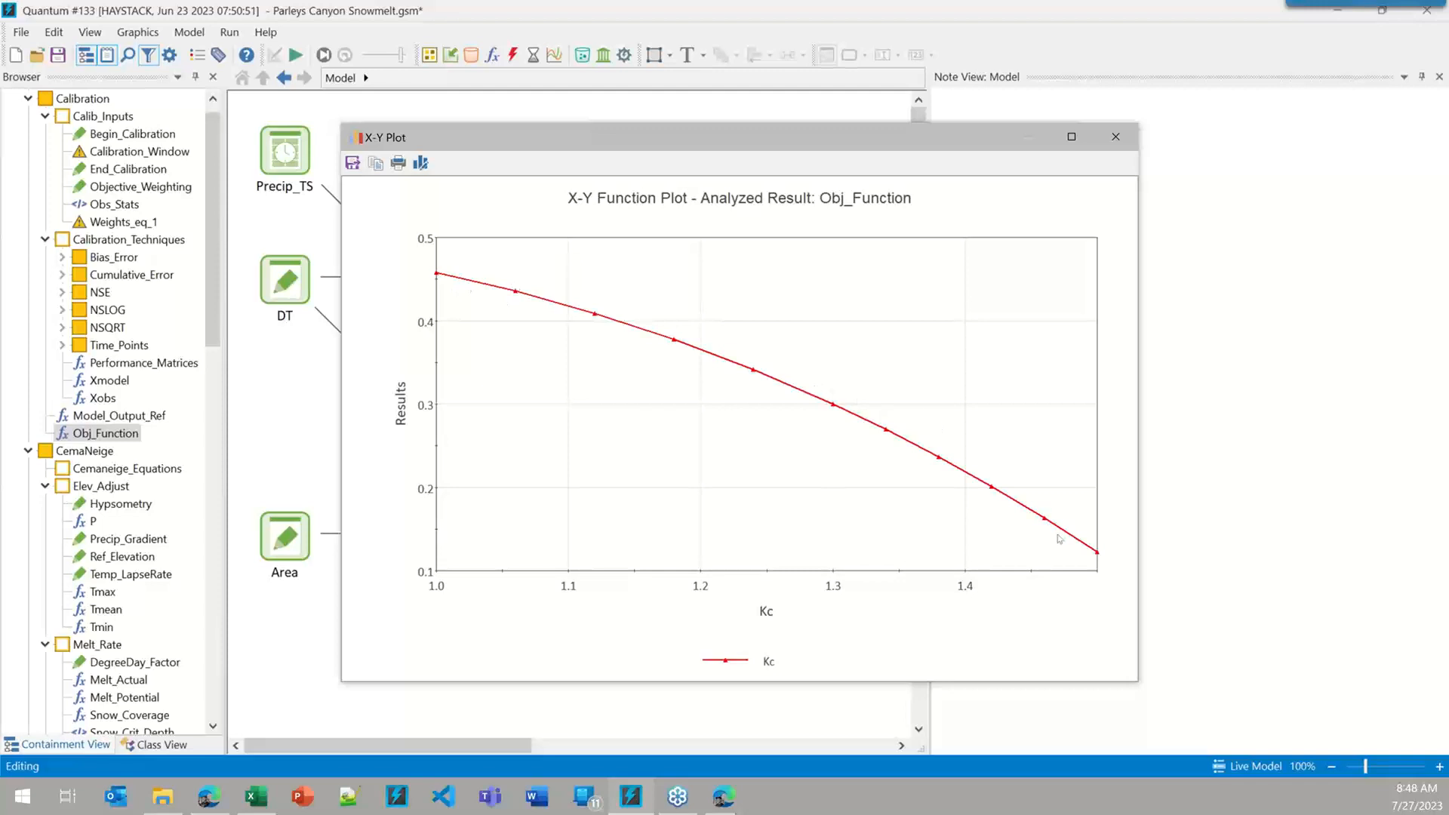
{"action": "mouse_move", "coordinate": [437, 275]}
{"action": "left_click", "coordinate": [1115, 137]}
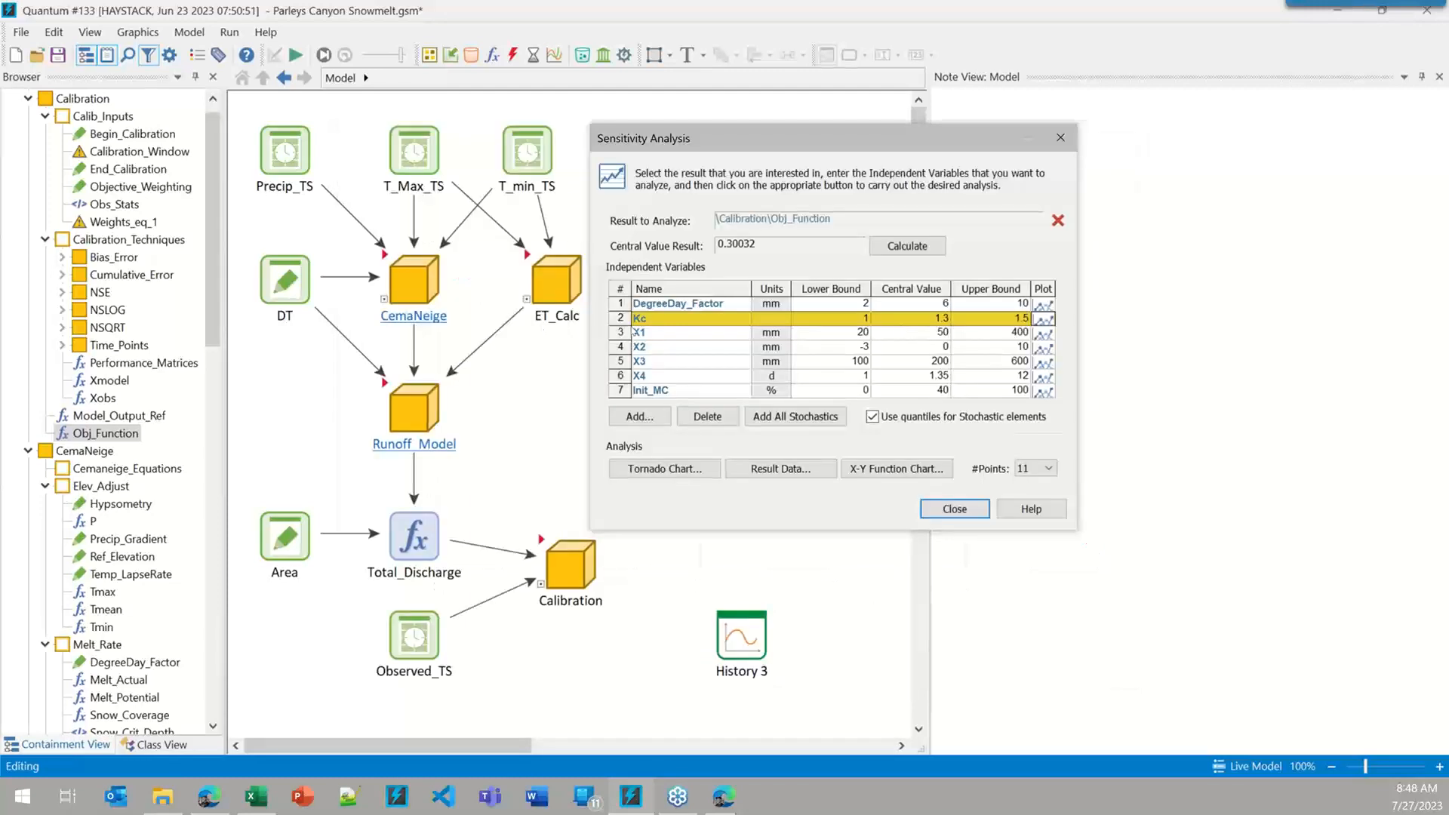
- Plot the sensitivity of Obj_Function to X1, examine the curve across its range, and close the plot
{"action": "left_click", "coordinate": [1044, 334]}
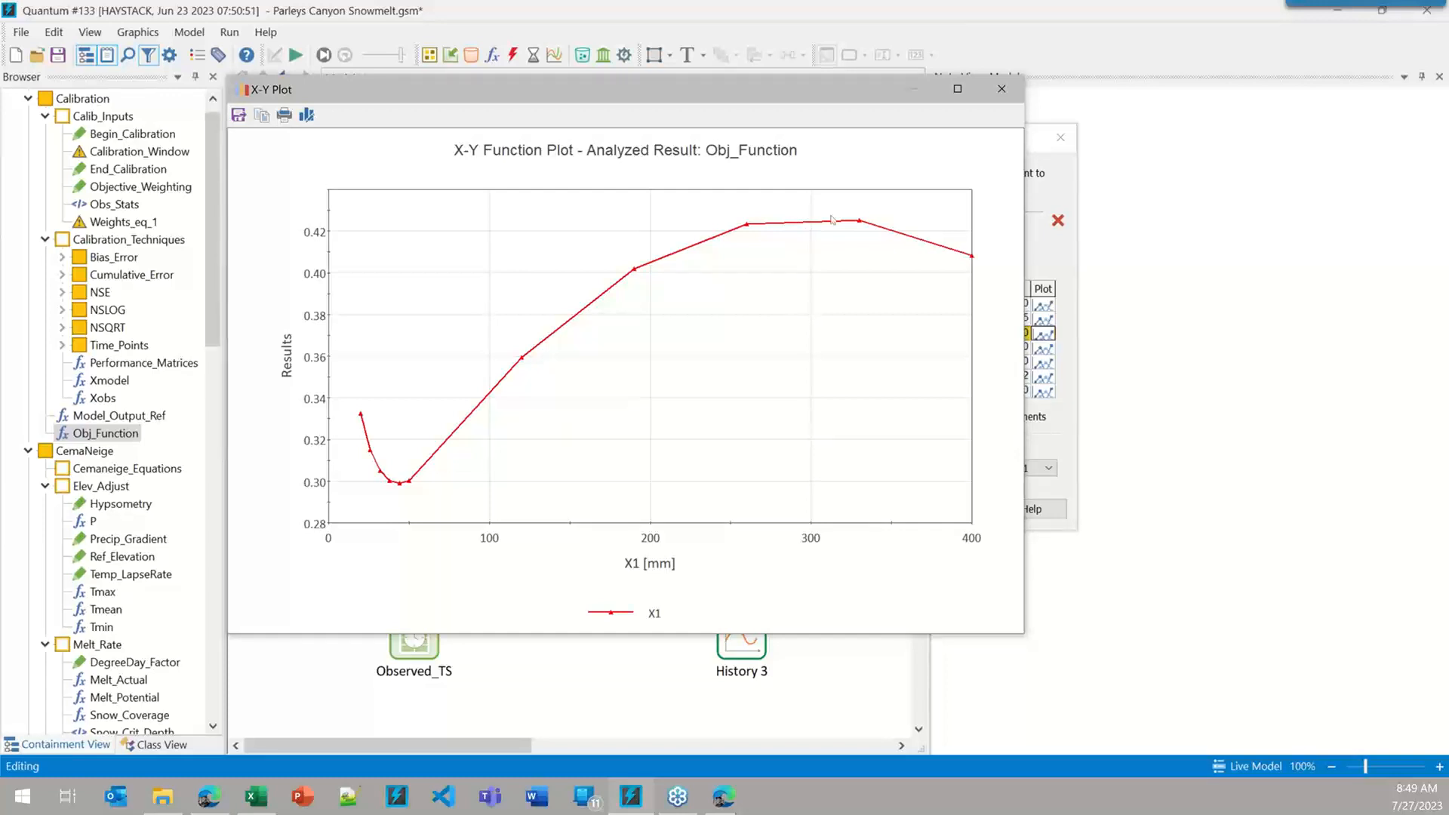
{"action": "left_click", "coordinate": [1002, 89]}
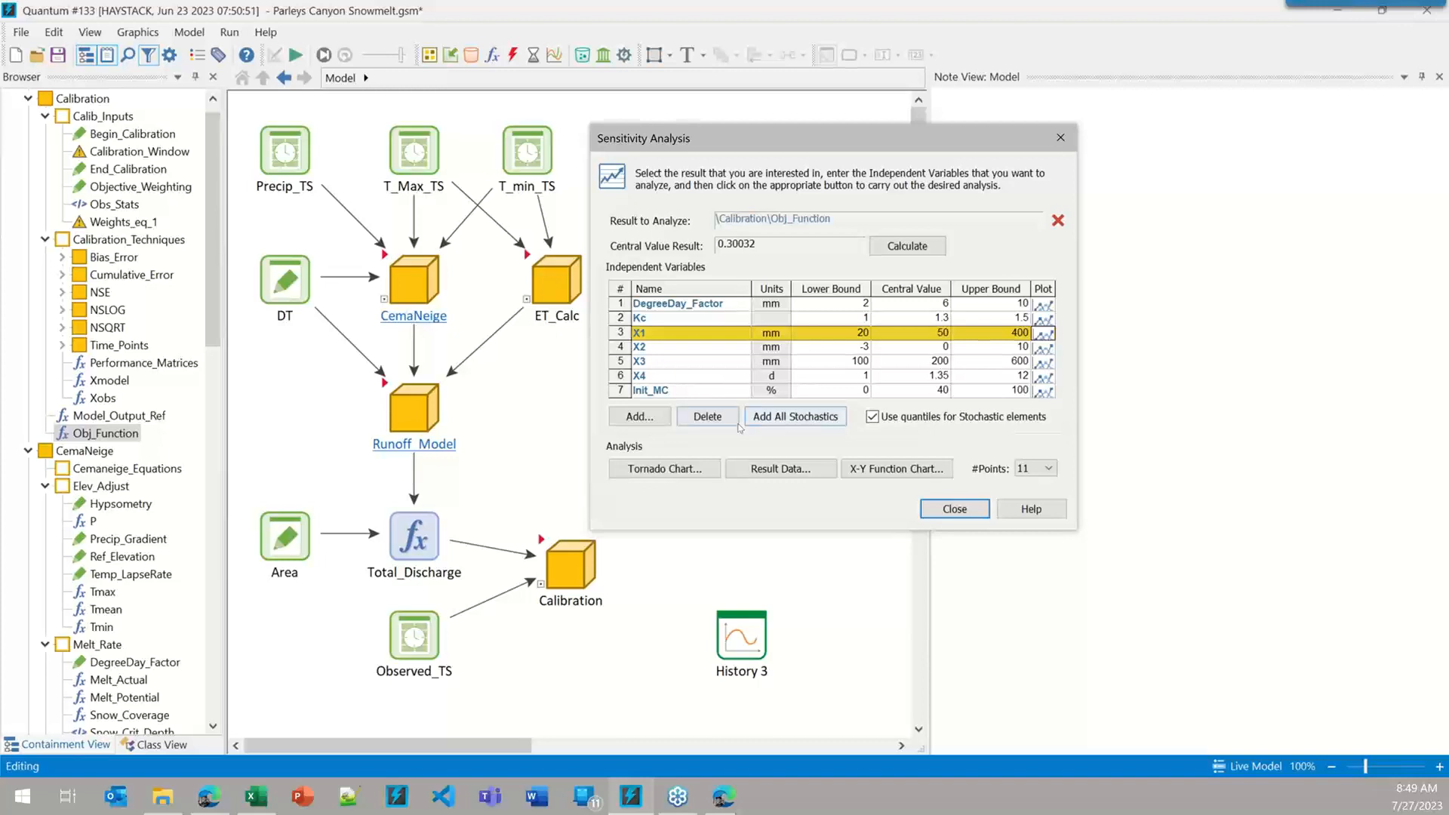
{"action": "left_click_drag", "start_coordinate": [718, 133], "coordinate": [697, 112]}
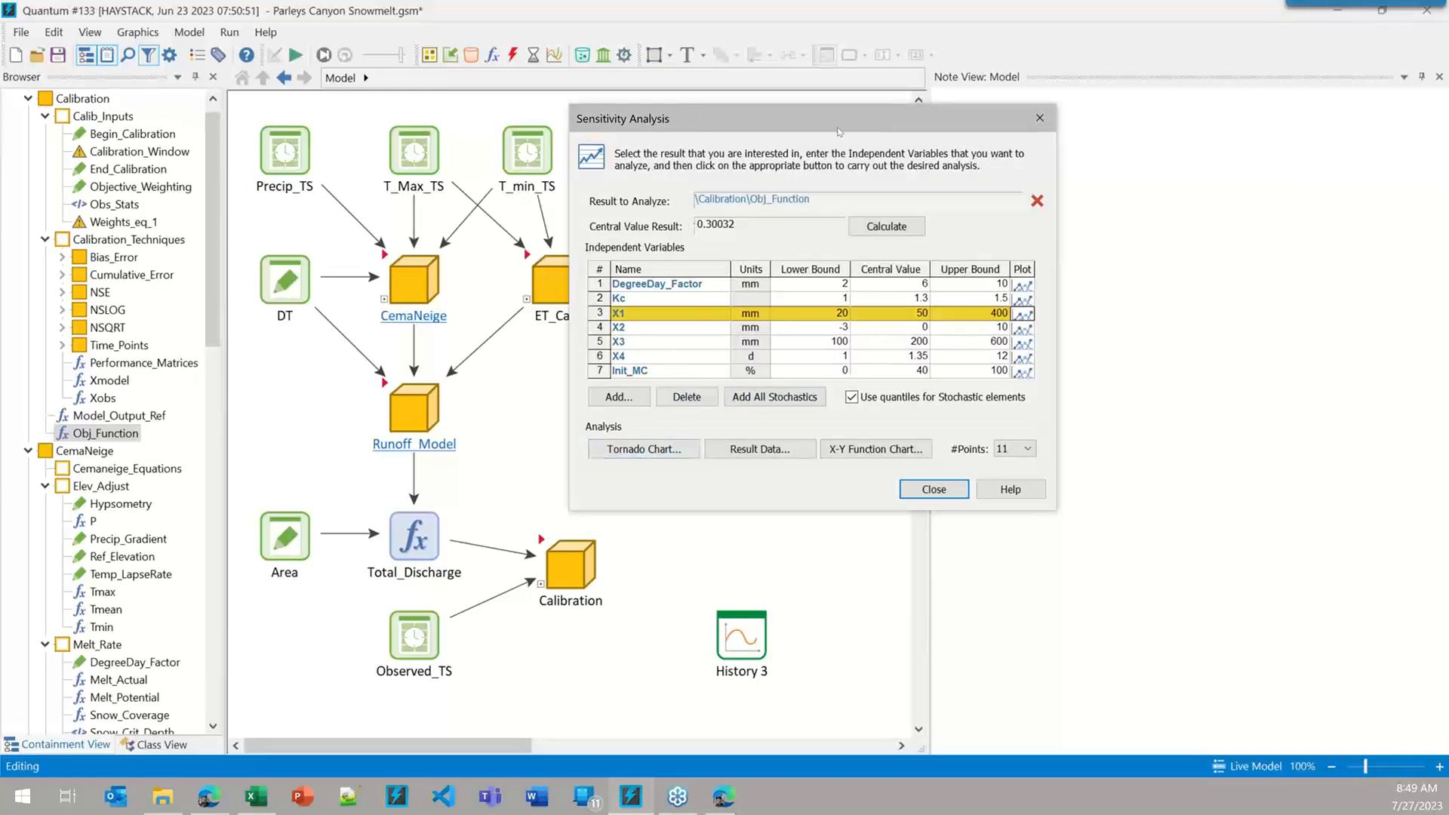
{"action": "left_click_drag", "start_coordinate": [820, 115], "coordinate": [832, 157]}
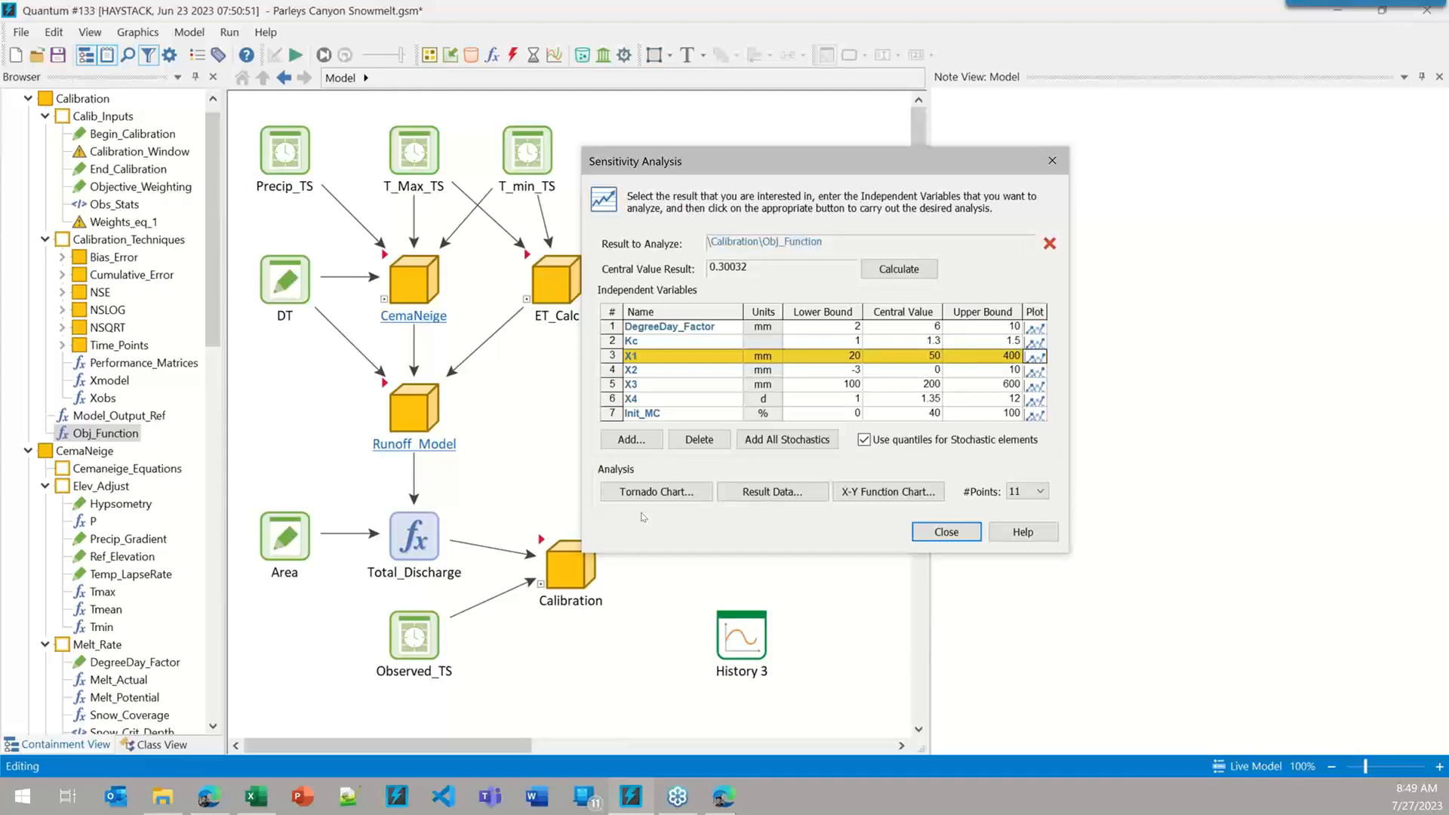
- Generate the tornado chart for Obj_Function, compare the influence of the independent variables, and close the chart and the sensitivity analysis
{"action": "left_click", "coordinate": [652, 492]}
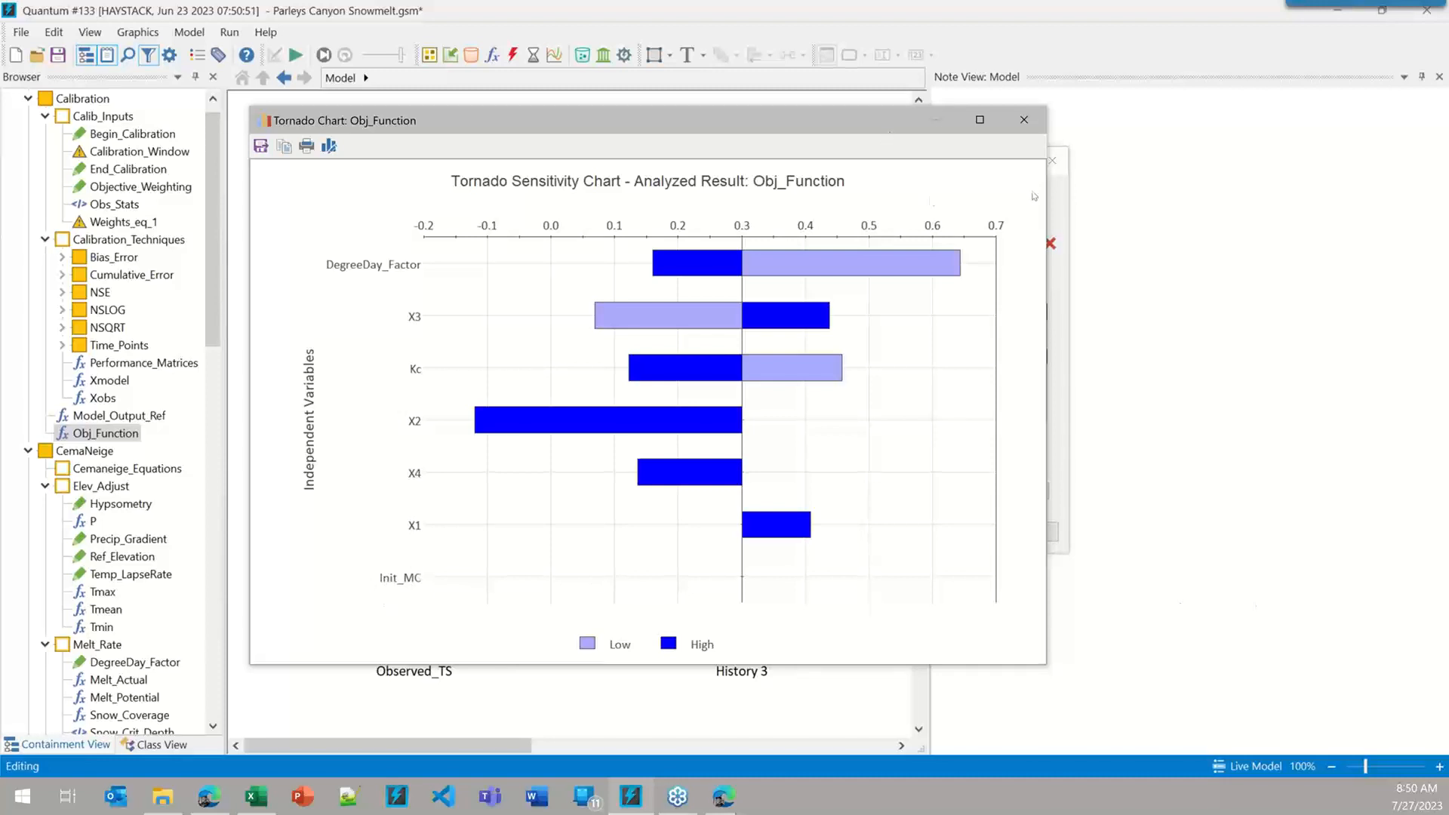
{"action": "left_click", "coordinate": [1024, 120]}
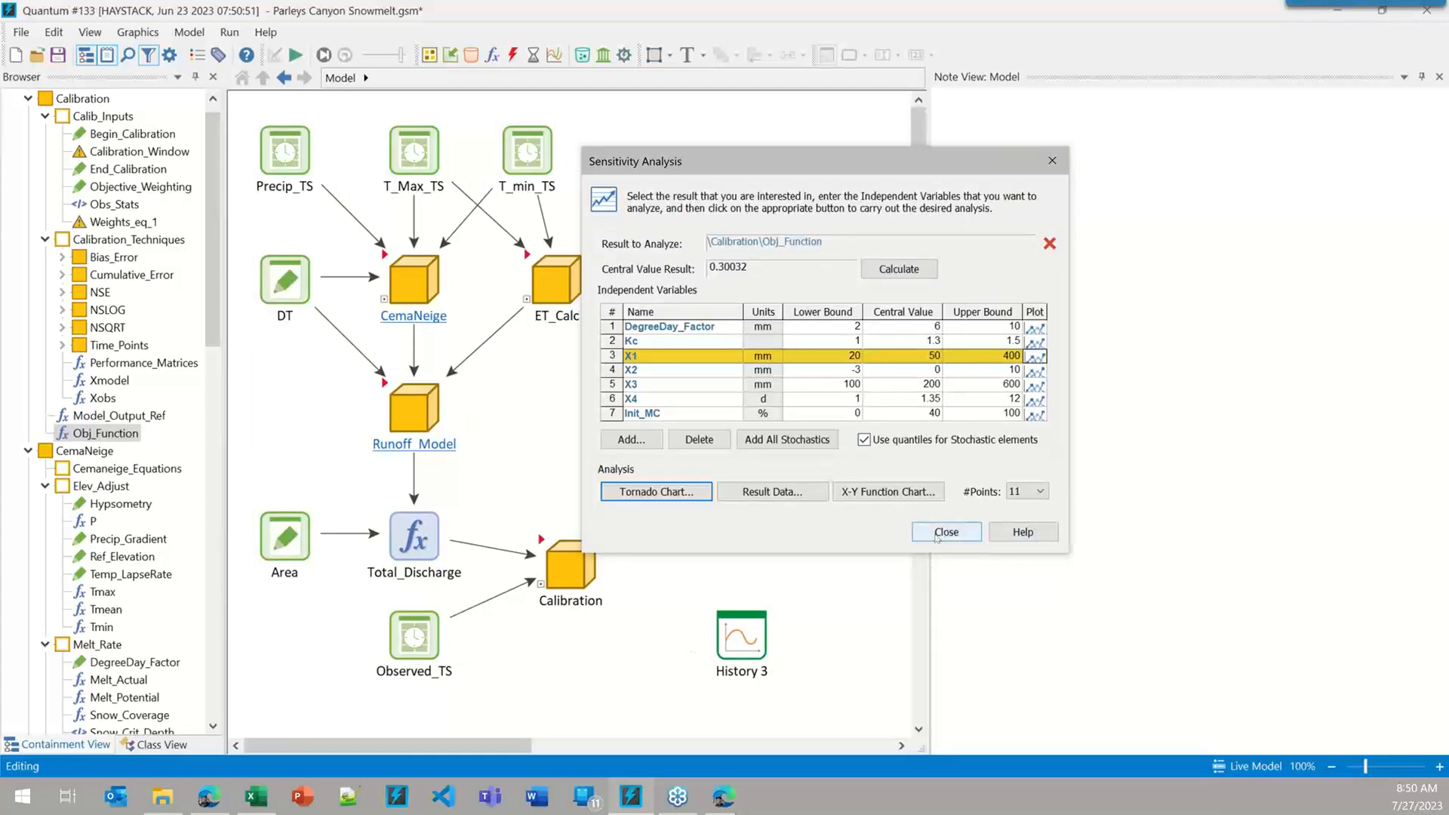
{"action": "left_click_drag", "start_coordinate": [857, 166], "coordinate": [806, 120]}
{"action": "left_click", "coordinate": [884, 489]}
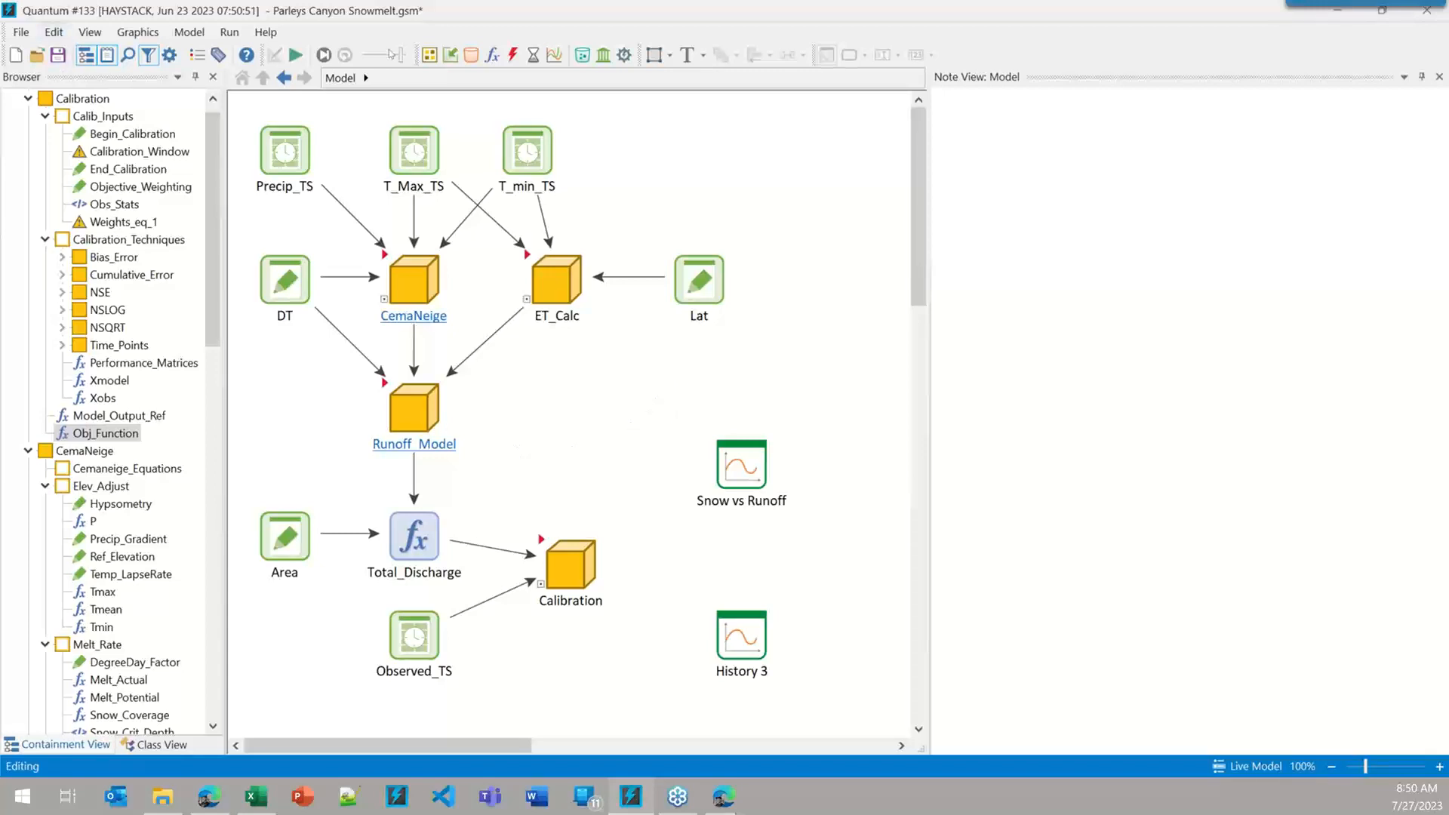
- Open the Optimization settings and set the optimization goal to Maximize
{"action": "left_click", "coordinate": [232, 35]}
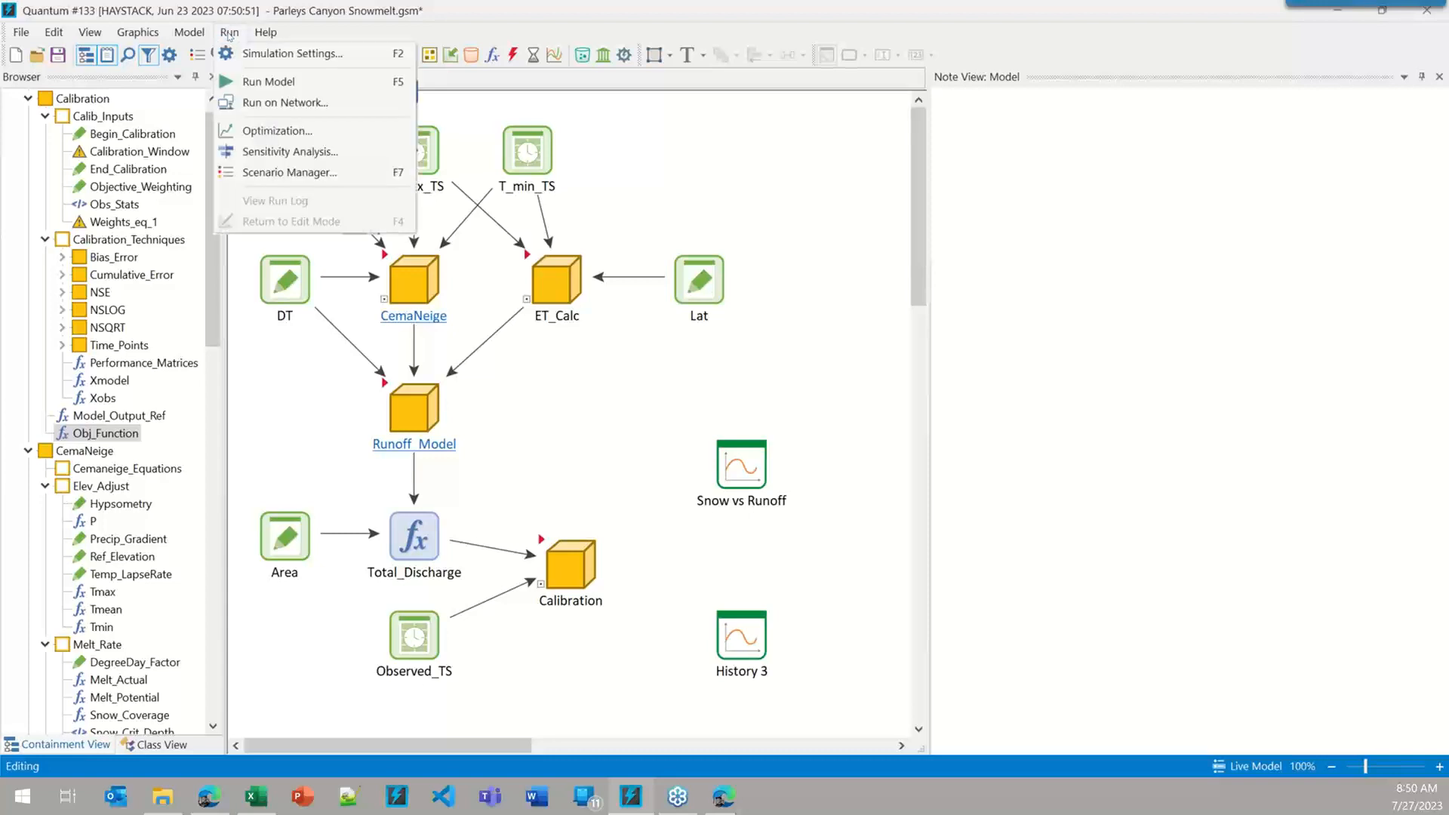
{"action": "left_click", "coordinate": [301, 133]}
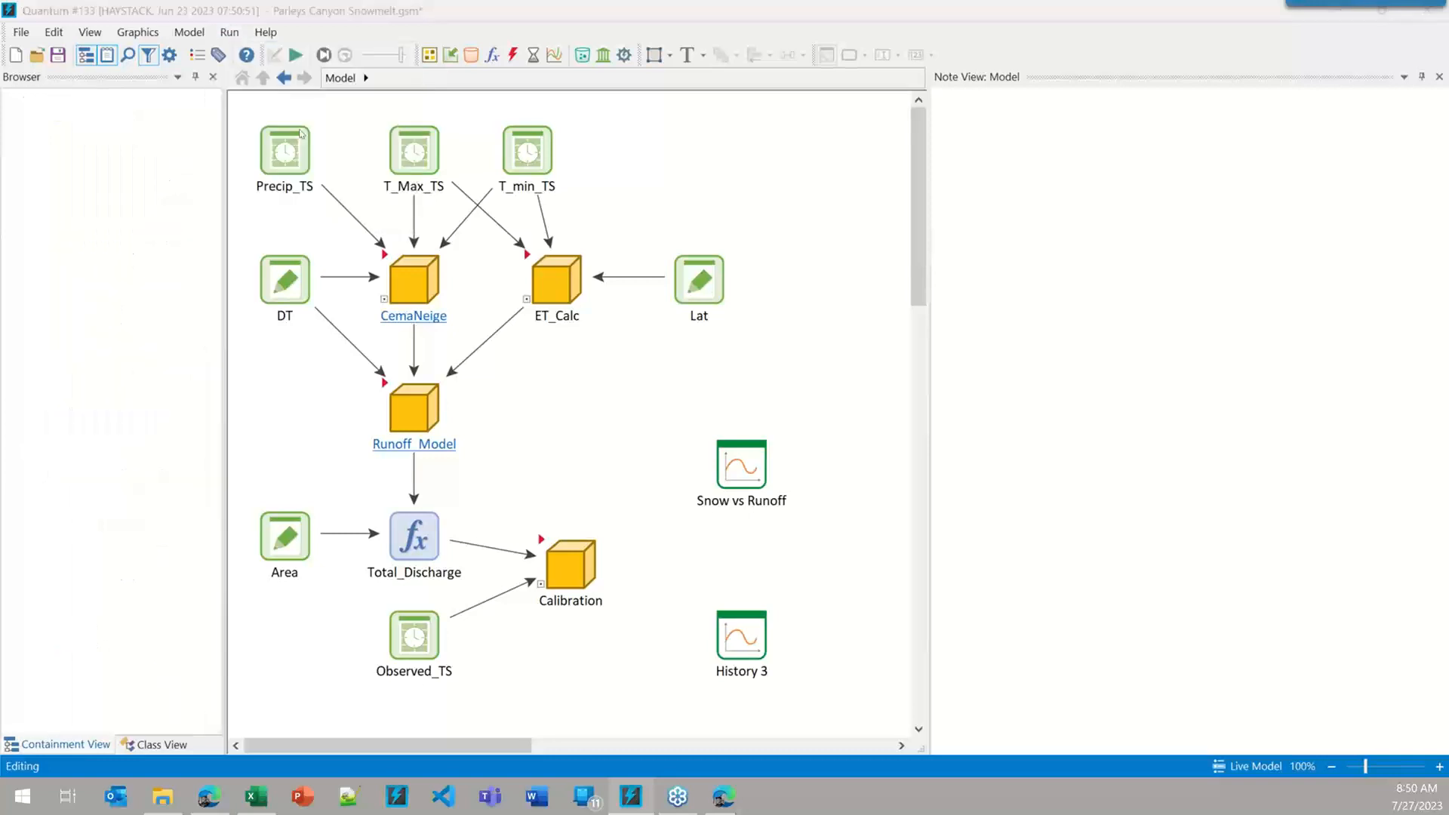
{"action": "left_click_drag", "start_coordinate": [652, 177], "coordinate": [936, 185]}
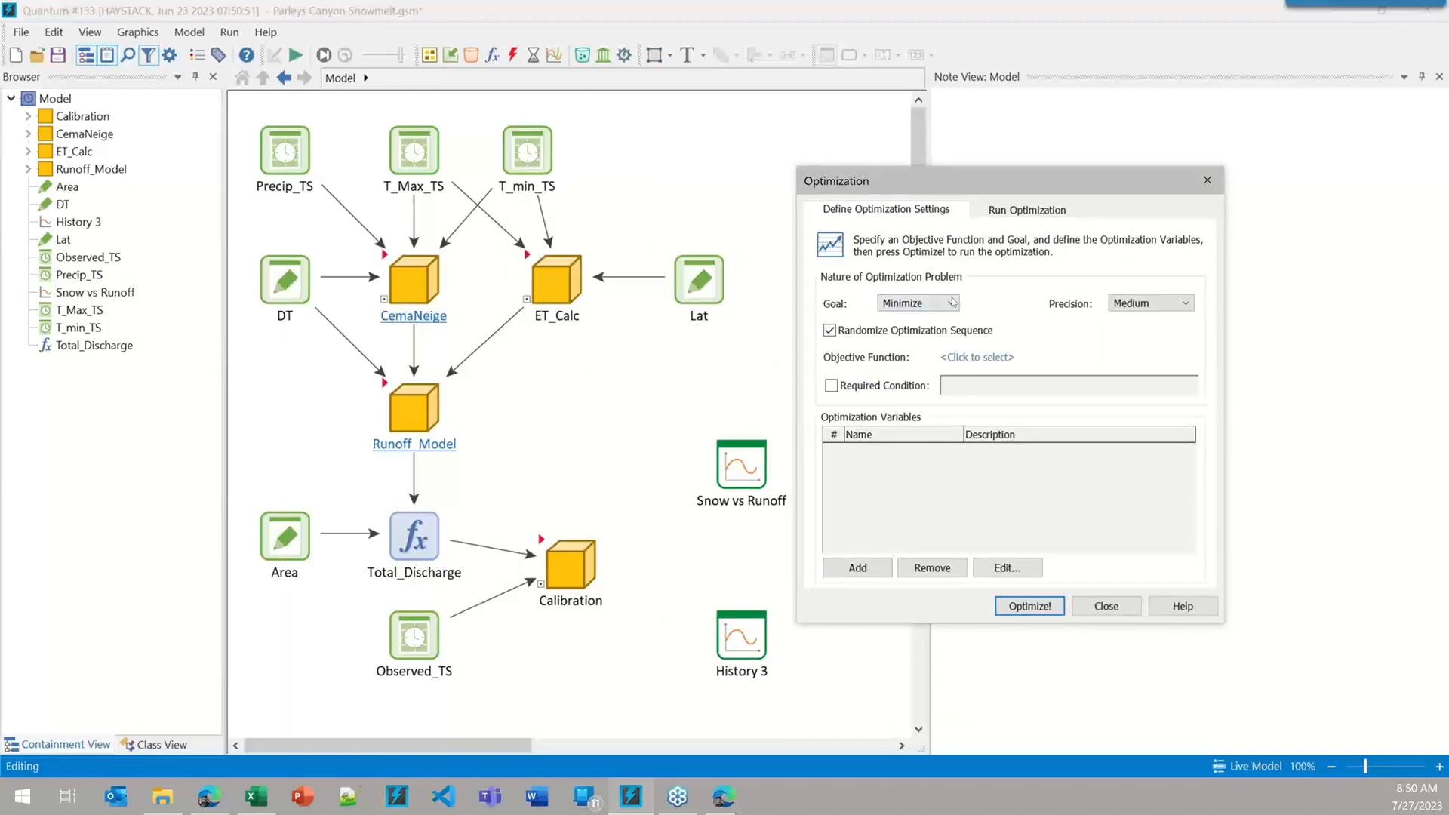
{"action": "left_click", "coordinate": [911, 304]}
{"action": "left_click", "coordinate": [906, 318]}
- Choose Obj_Function from the Calibration container as the objective function of the optimization
{"action": "left_click", "coordinate": [968, 358]}
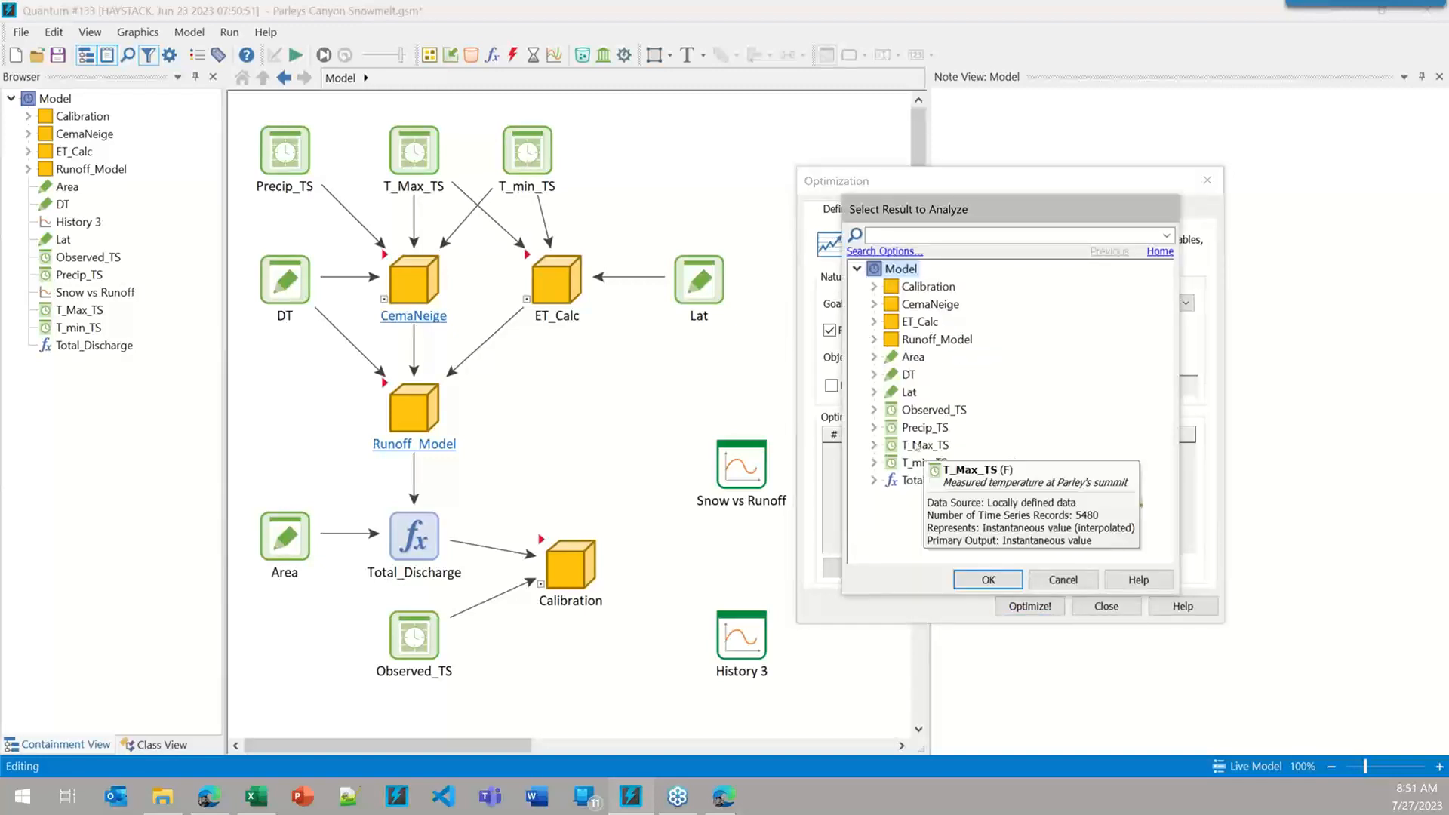
{"action": "left_click", "coordinate": [874, 286]}
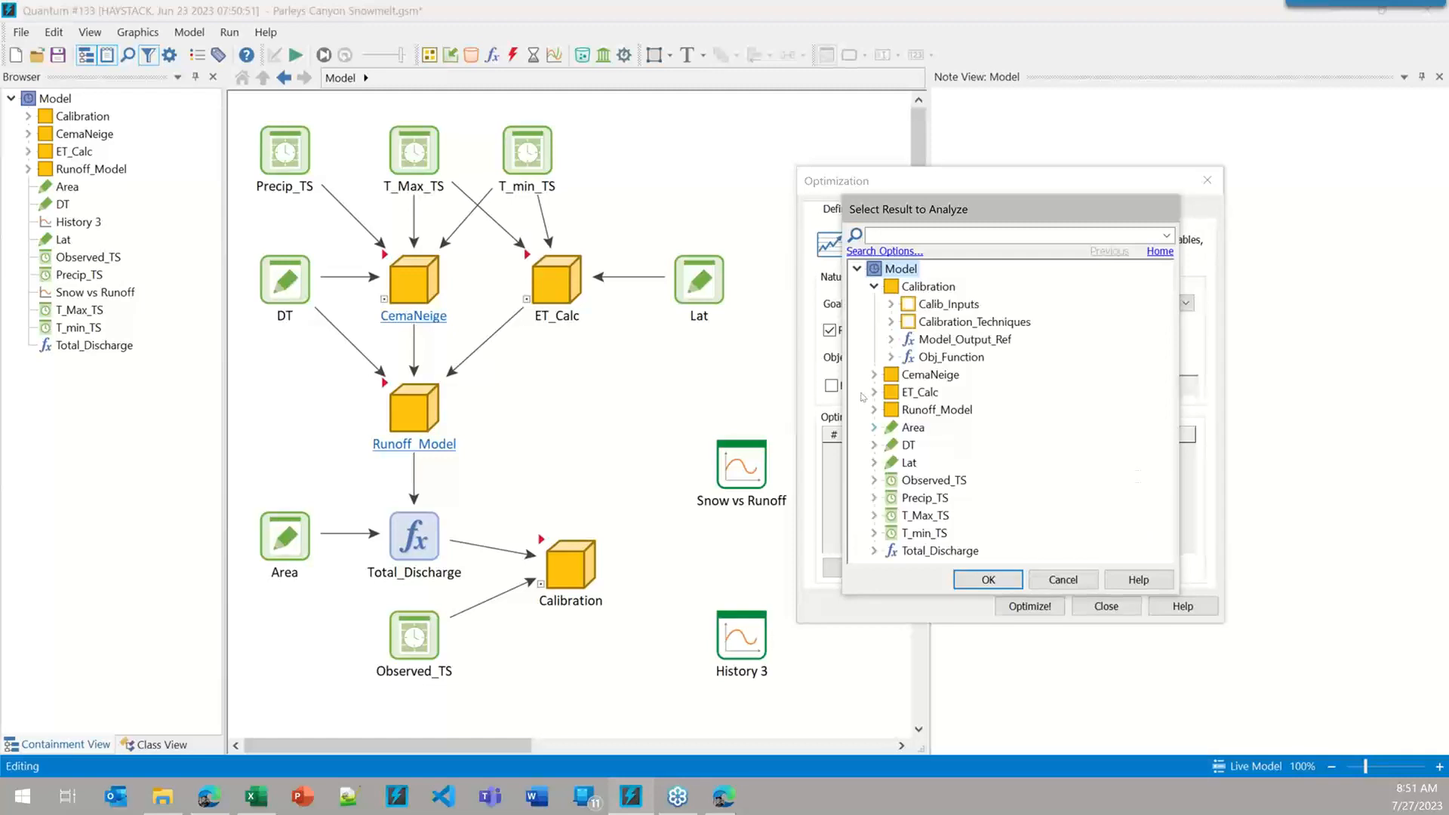
{"action": "left_click", "coordinate": [951, 357]}
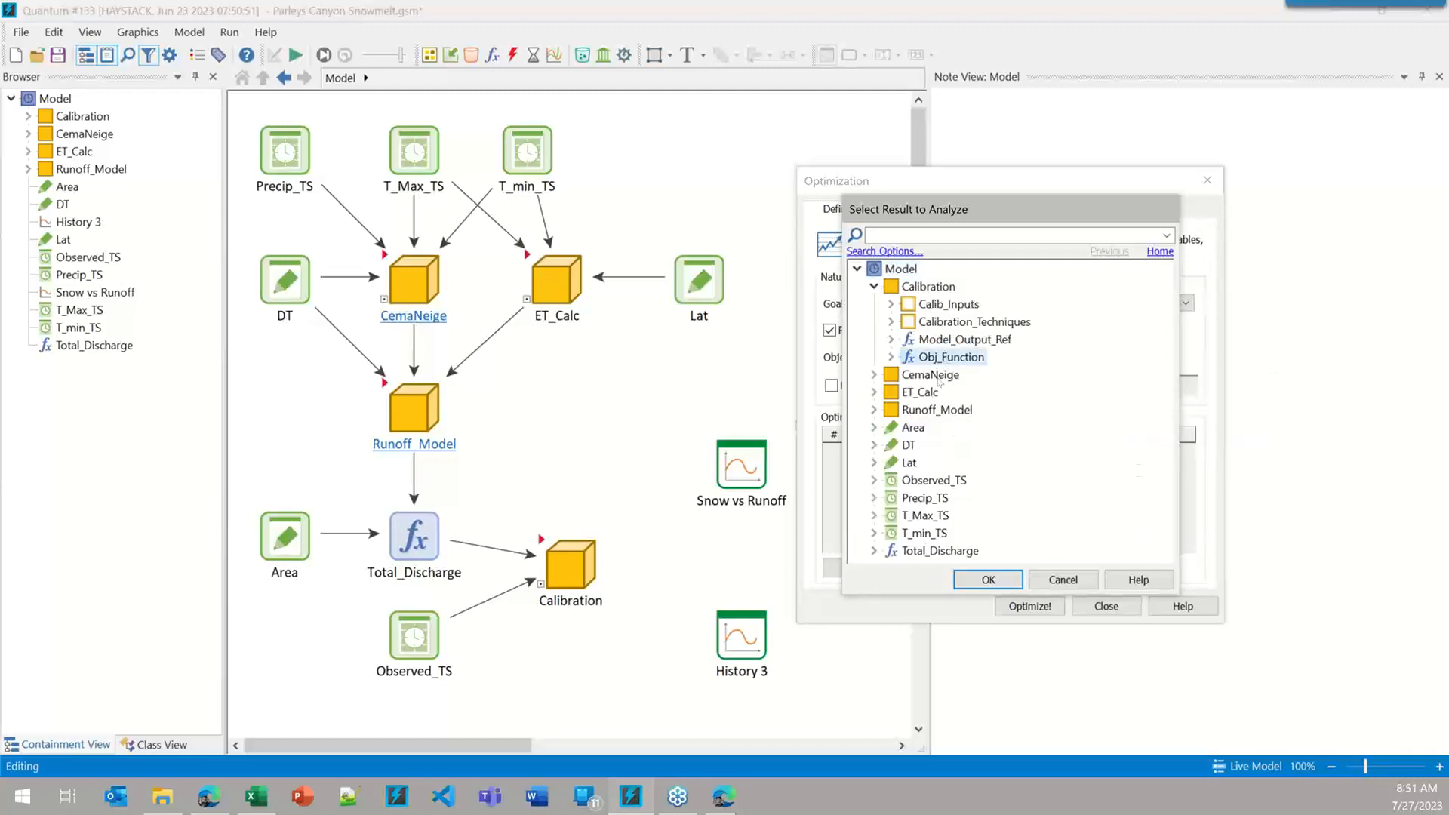
{"action": "left_click", "coordinate": [994, 579]}
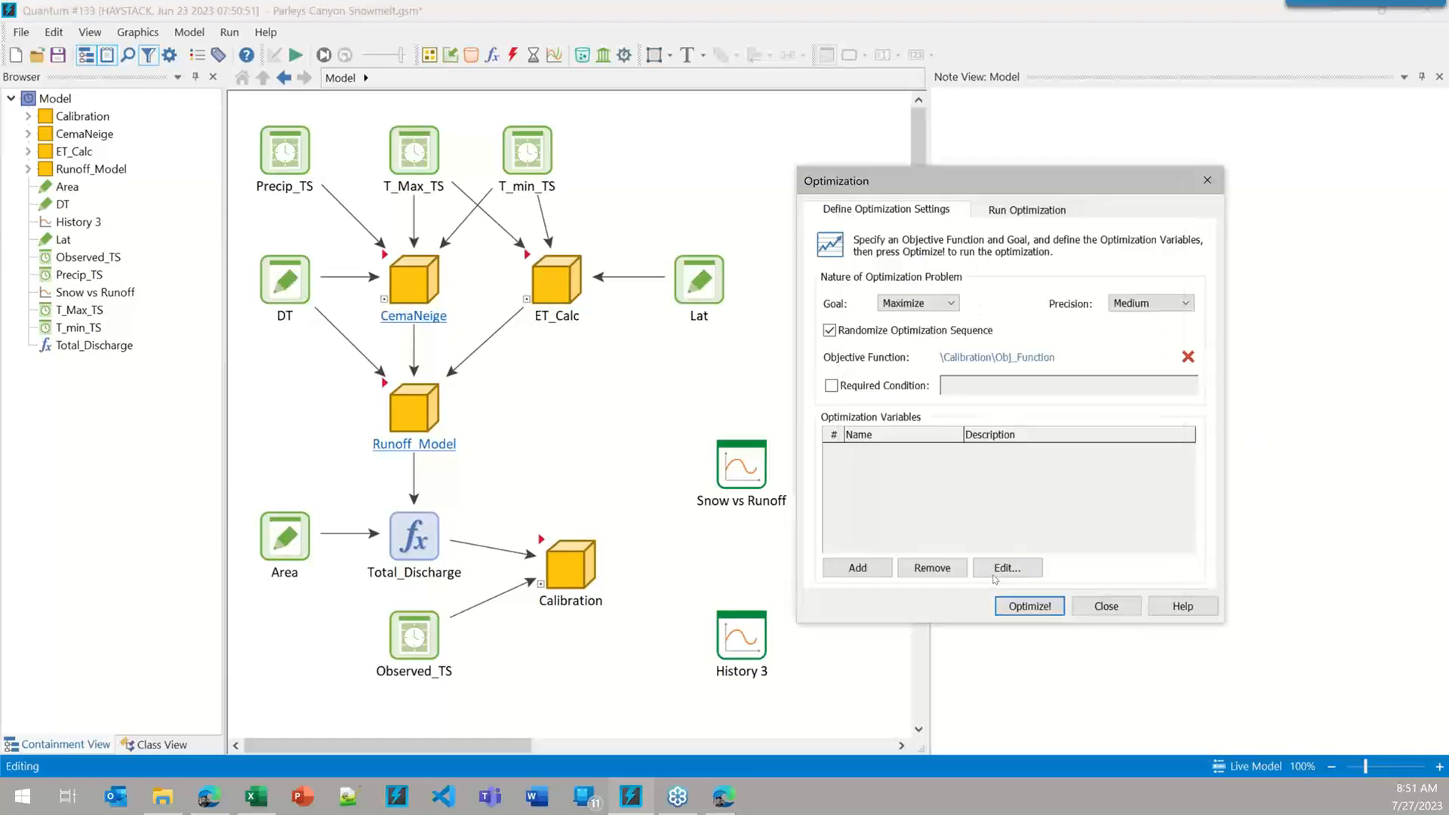
- Add X1 from Runoff_Model's Production_Store container as an optimization variable
{"action": "left_click", "coordinate": [862, 567]}
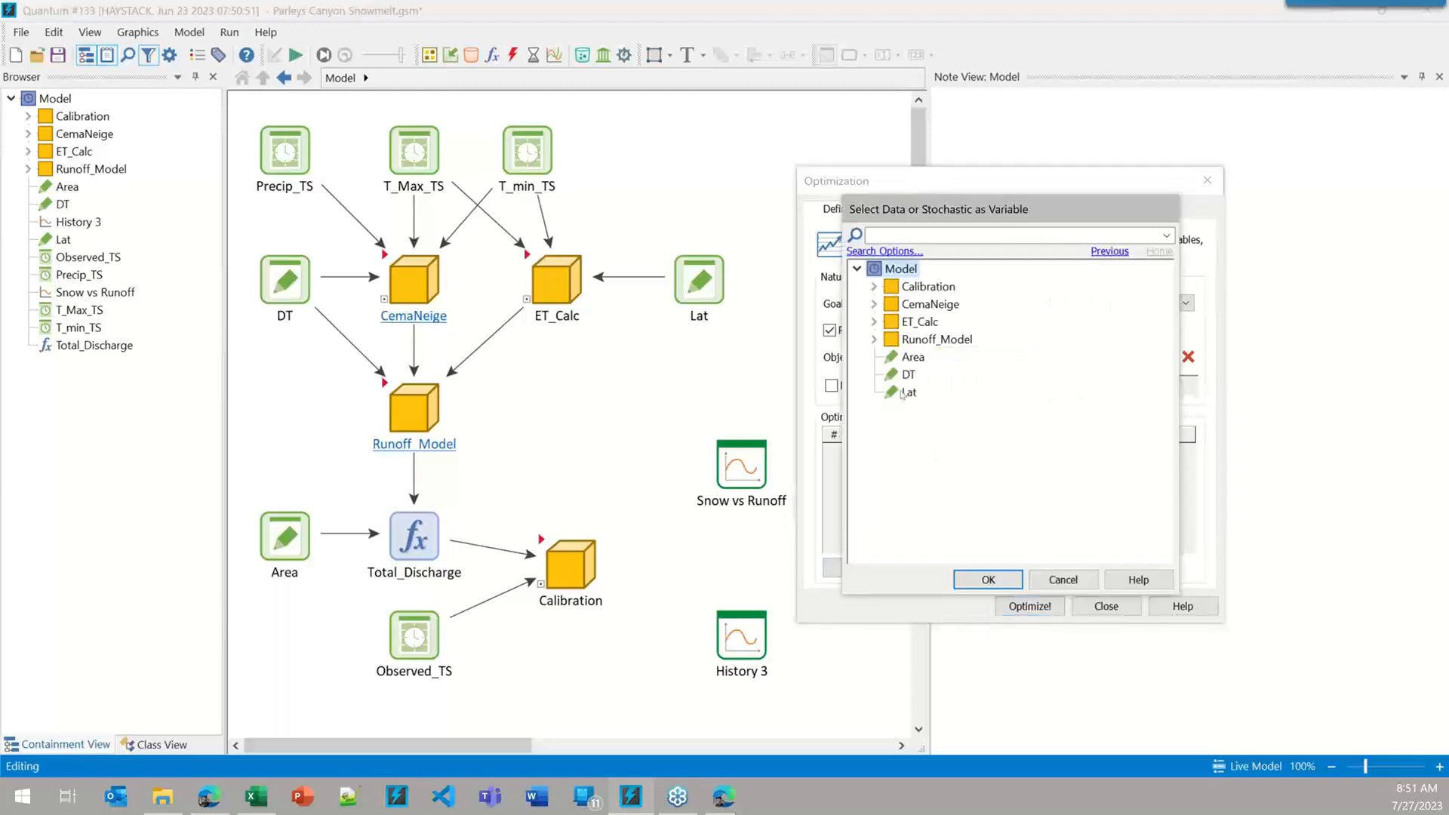
{"action": "left_click", "coordinate": [875, 339]}
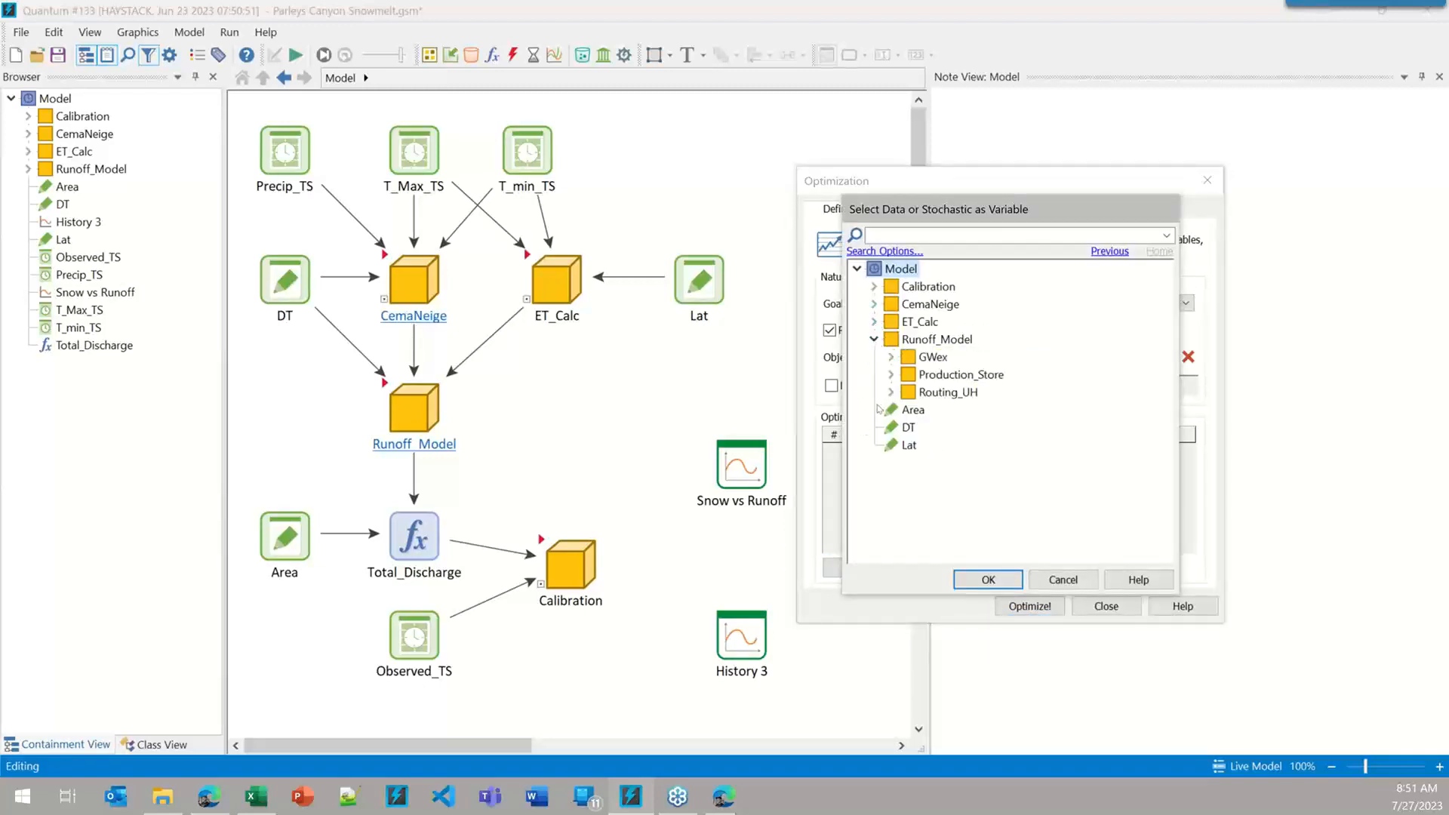
{"action": "left_click", "coordinate": [892, 375]}
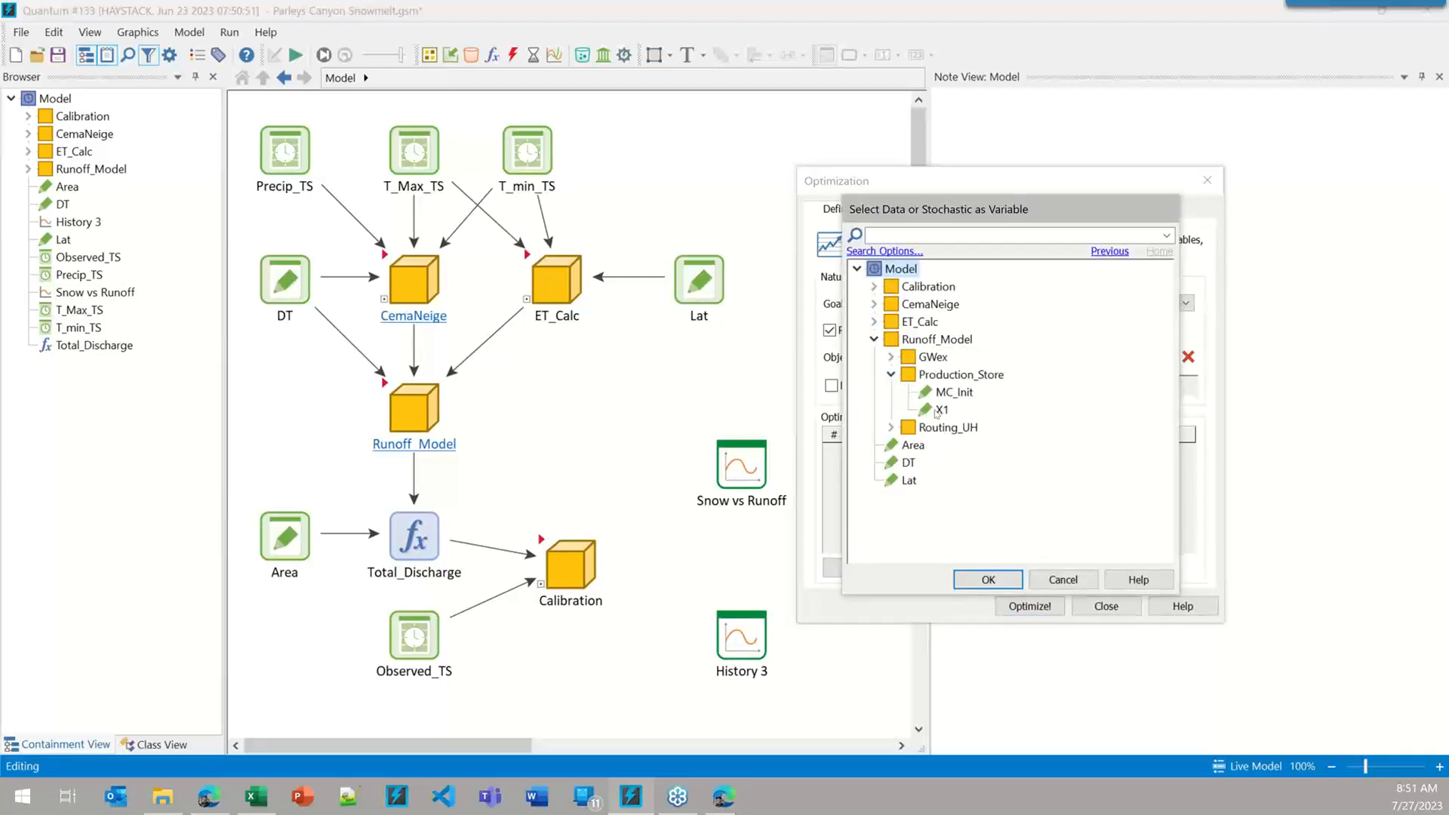
{"action": "double_click", "coordinate": [930, 415]}
- Set X1's lower bound to 50 mm, upper bound to 600 mm and initial value to 200 mm, and accept the variable
{"action": "double_click", "coordinate": [943, 451]}
{"action": "type", "text": "50"}
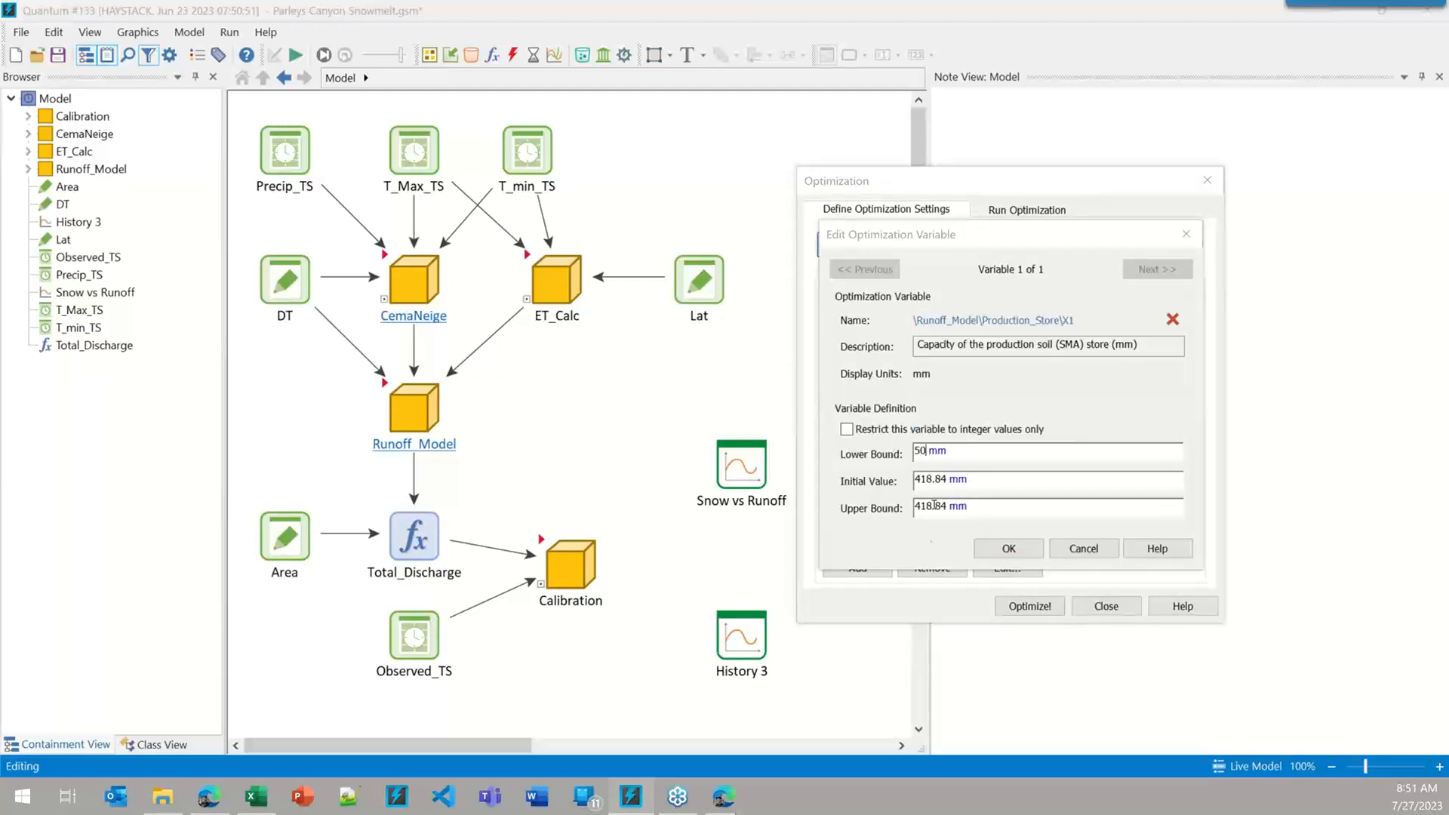
{"action": "double_click", "coordinate": [945, 506]}
{"action": "type", "text": "600"}
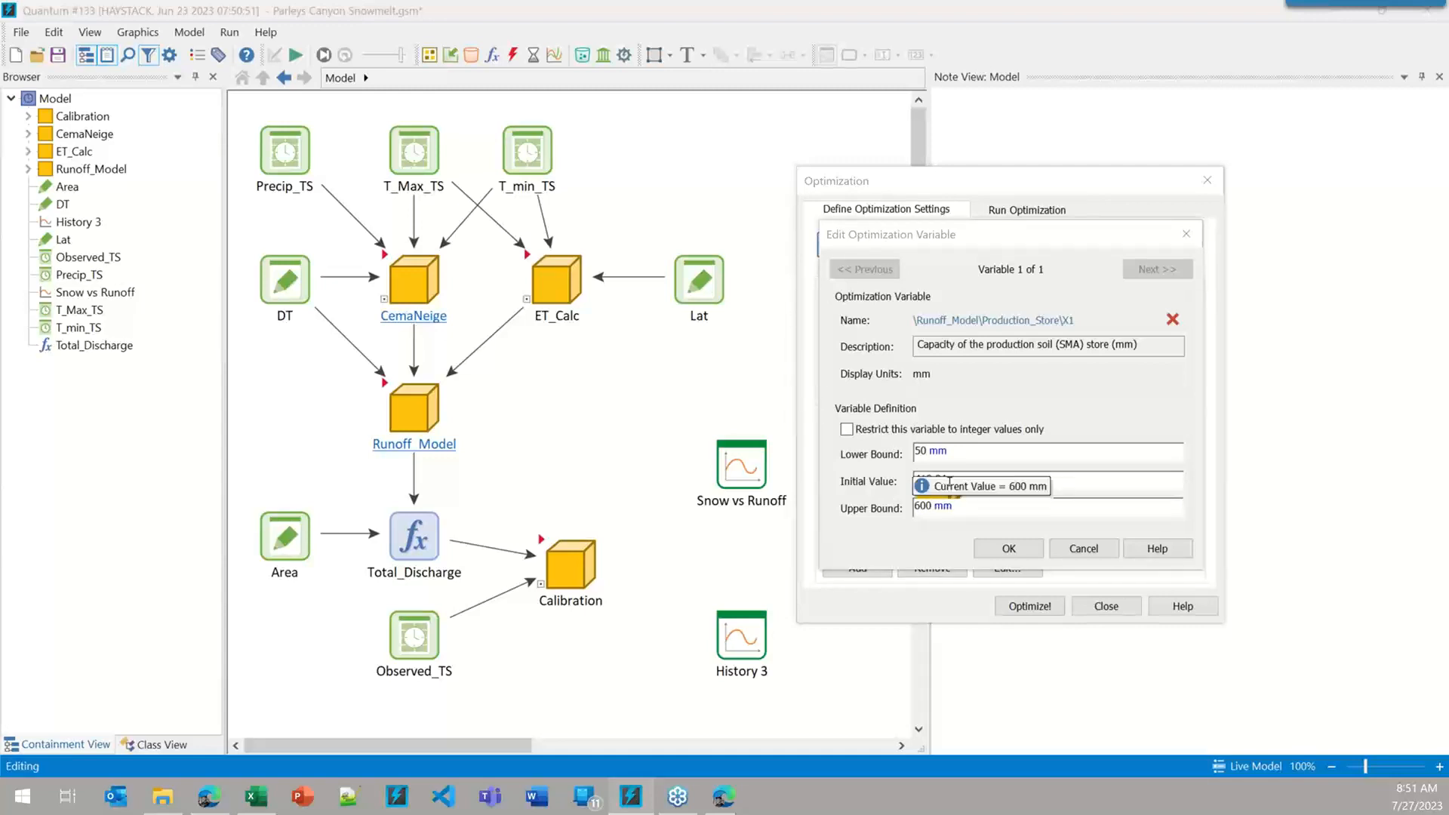
{"action": "double_click", "coordinate": [943, 478]}
{"action": "type", "text": "200"}
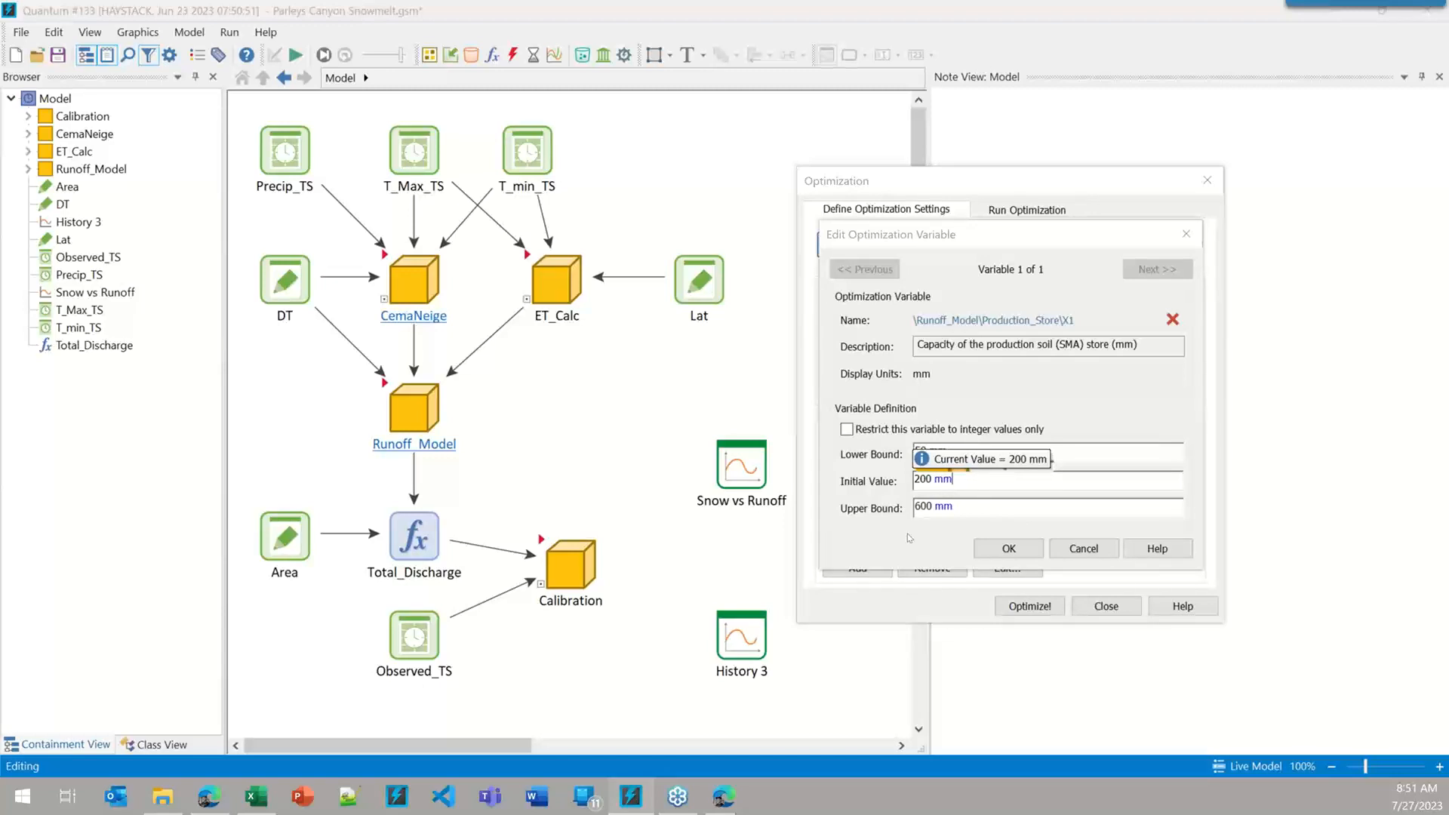
{"action": "left_click", "coordinate": [1087, 420]}
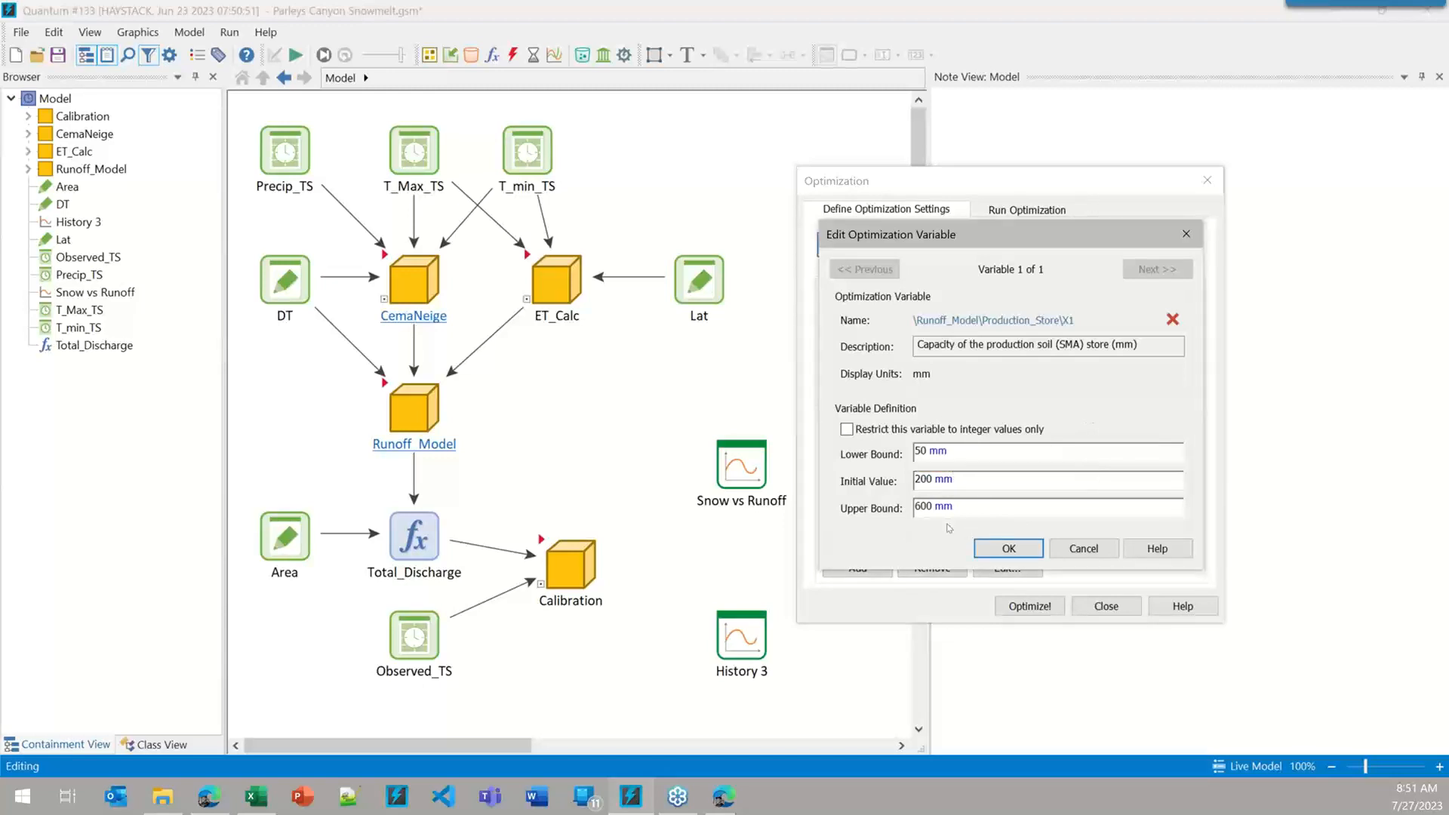
{"action": "triple_click", "coordinate": [936, 479]}
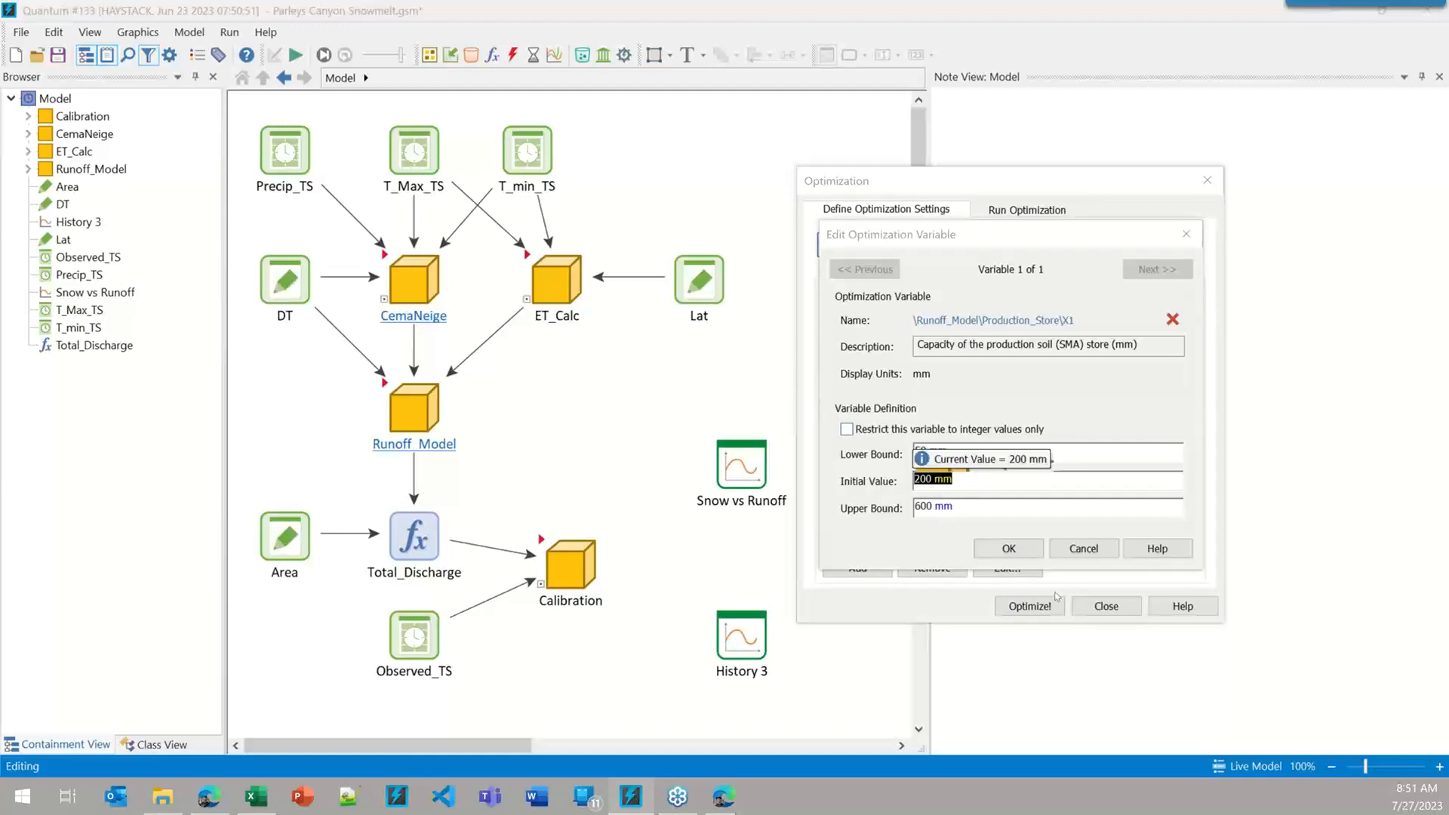
{"action": "left_click", "coordinate": [1026, 554]}
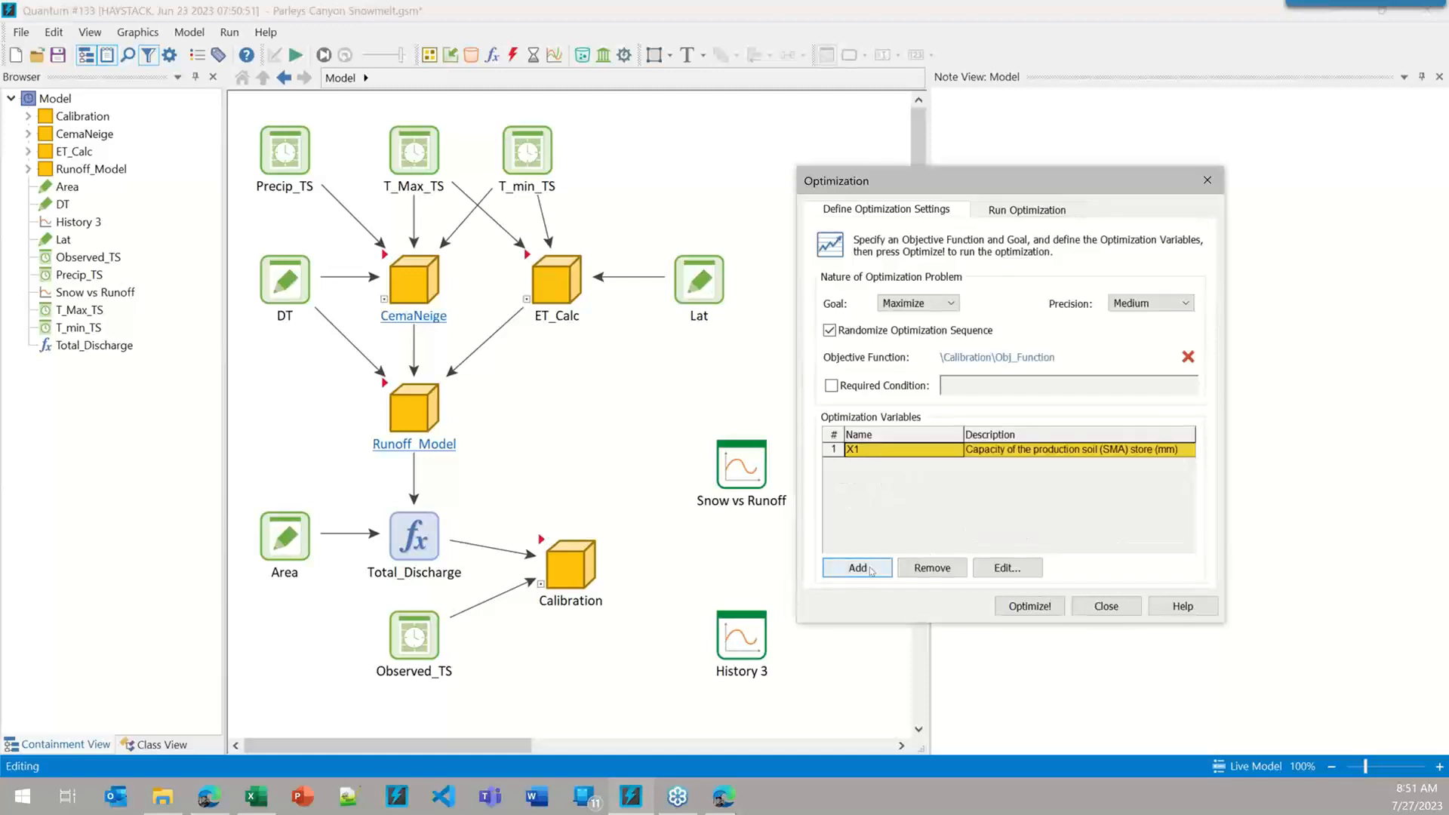
- Add X2 from Runoff_Model's GWex container as the second optimization variable
{"action": "key", "text": "Return"}
{"action": "left_click", "coordinate": [875, 341]}
{"action": "left_click", "coordinate": [874, 341]}
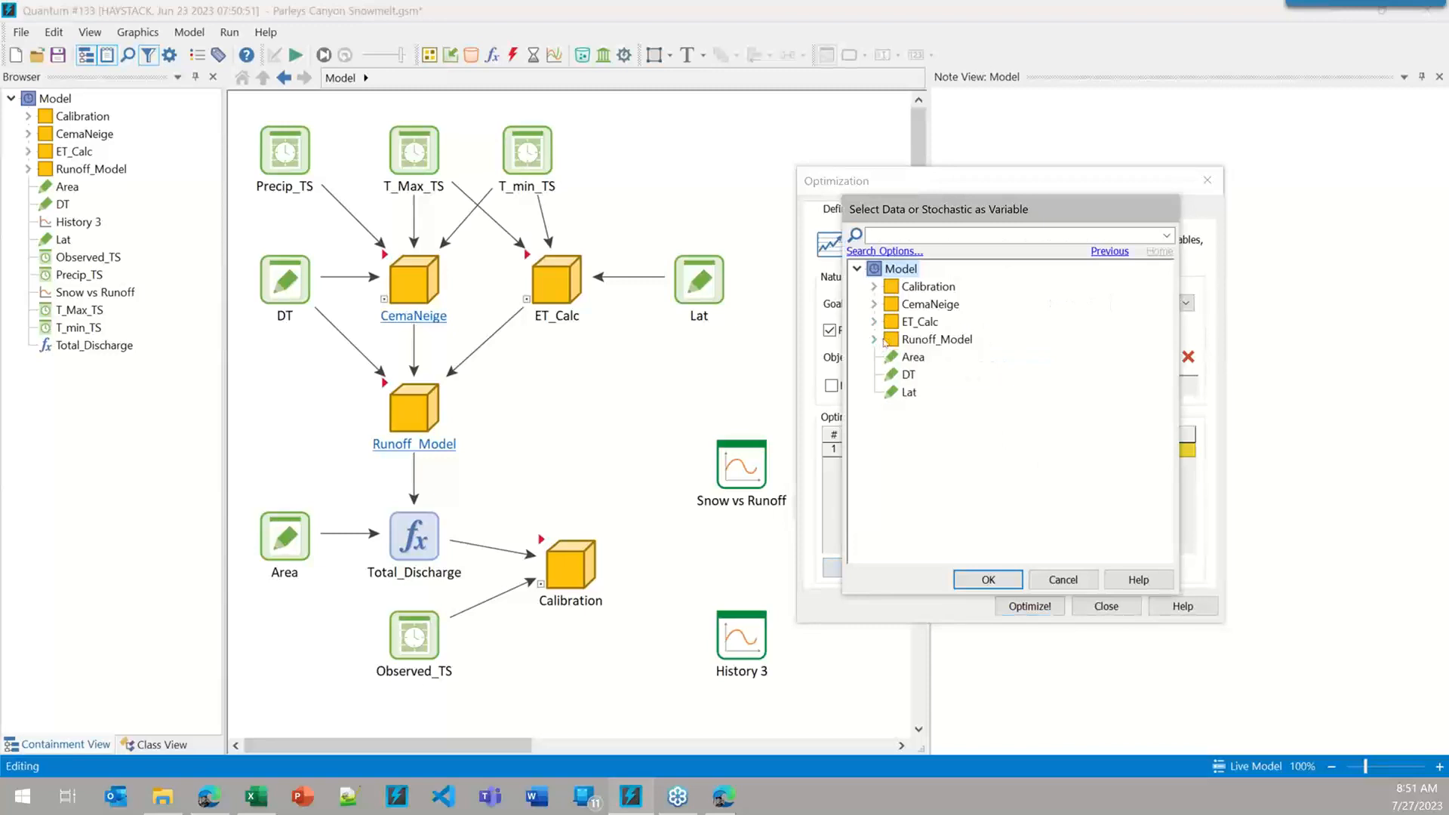
{"action": "left_click", "coordinate": [875, 341]}
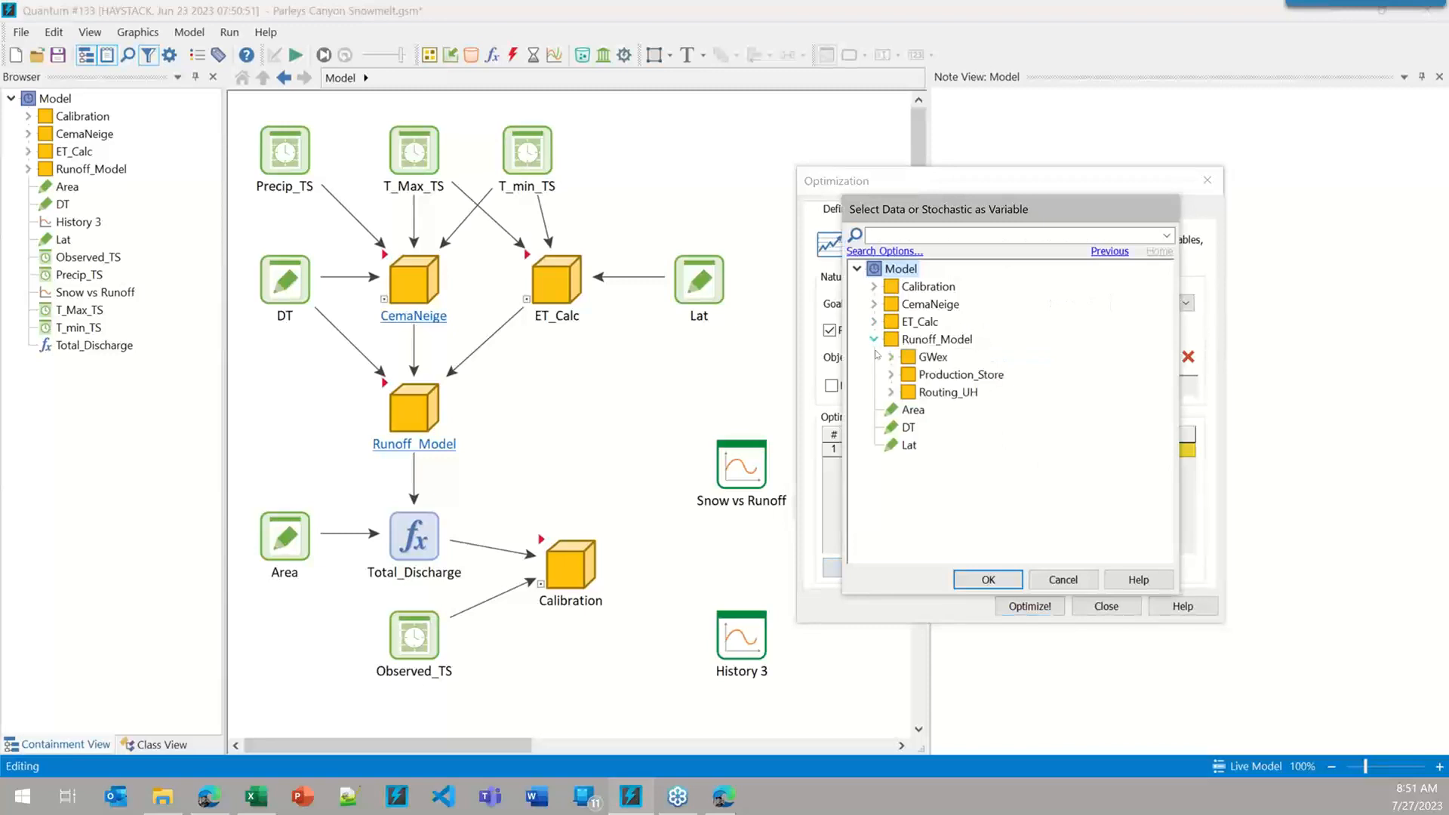
{"action": "left_click", "coordinate": [891, 392]}
{"action": "left_click", "coordinate": [891, 357]}
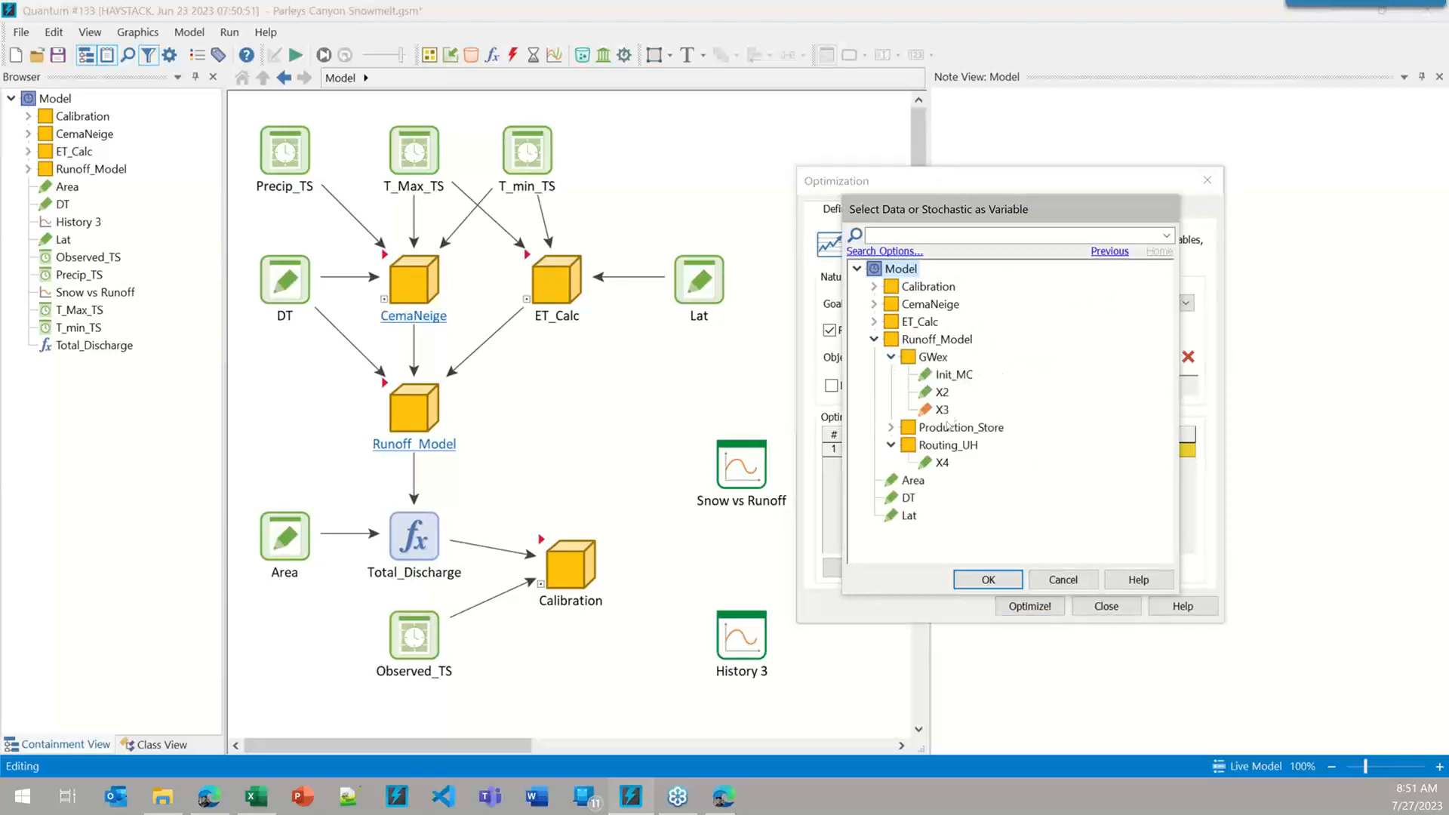
{"action": "double_click", "coordinate": [942, 392]}
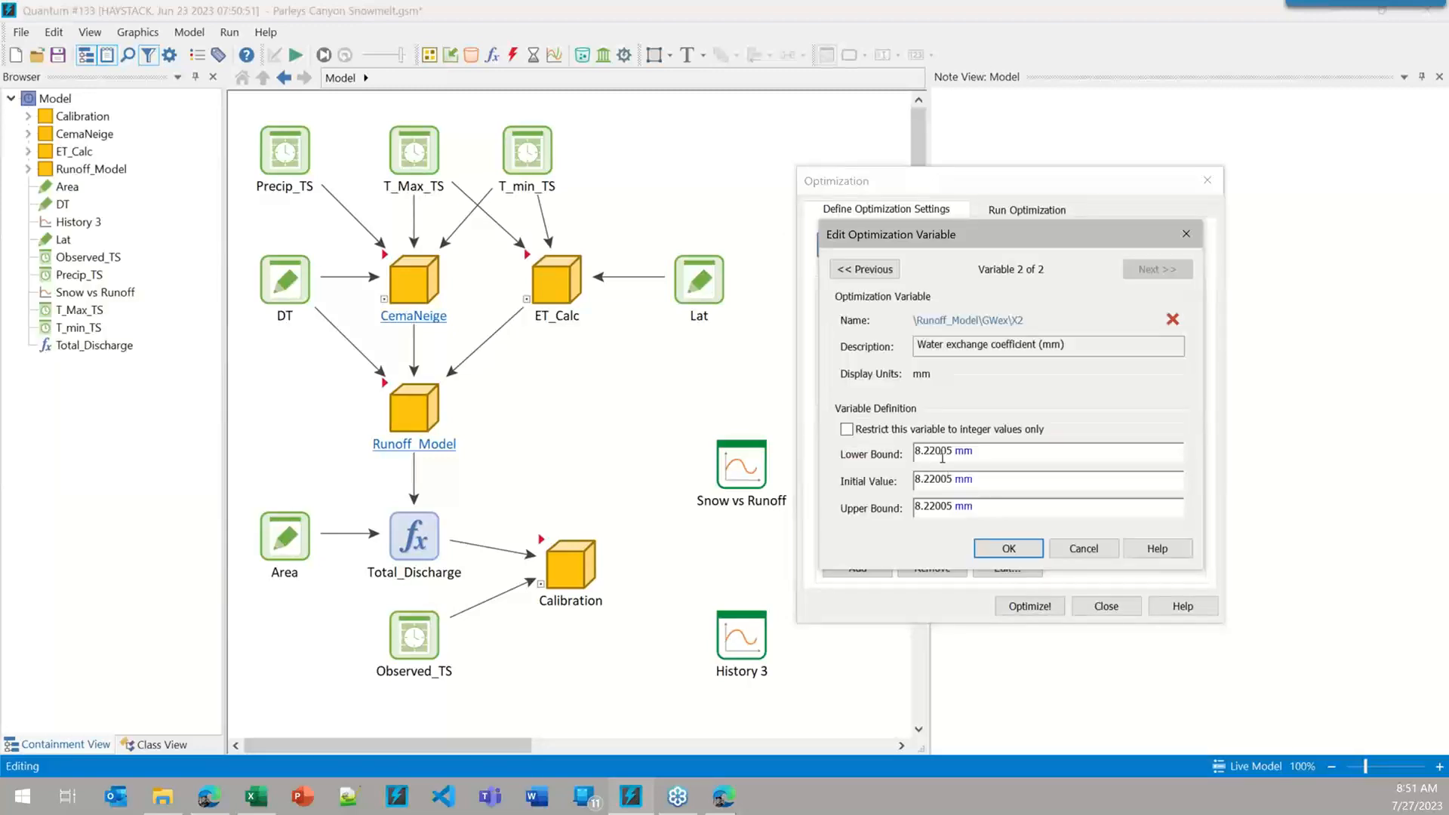
- Set X2's upper bound to 400 mm, lower bound to 2 mm and initial value to 100 mm, and accept the variable
{"action": "double_click", "coordinate": [953, 506]}
{"action": "type", "text": "400"}
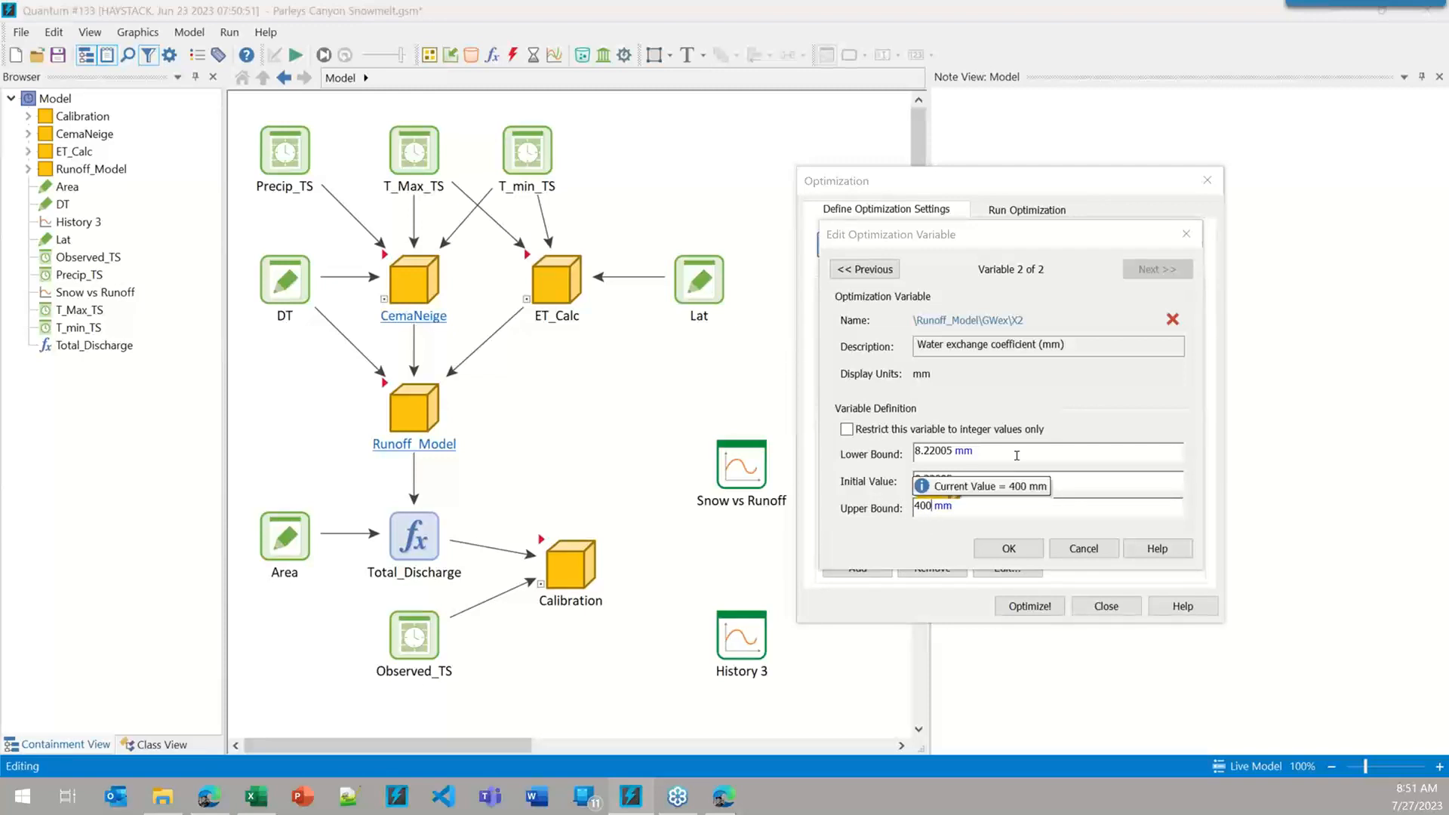
{"action": "double_click", "coordinate": [953, 449]}
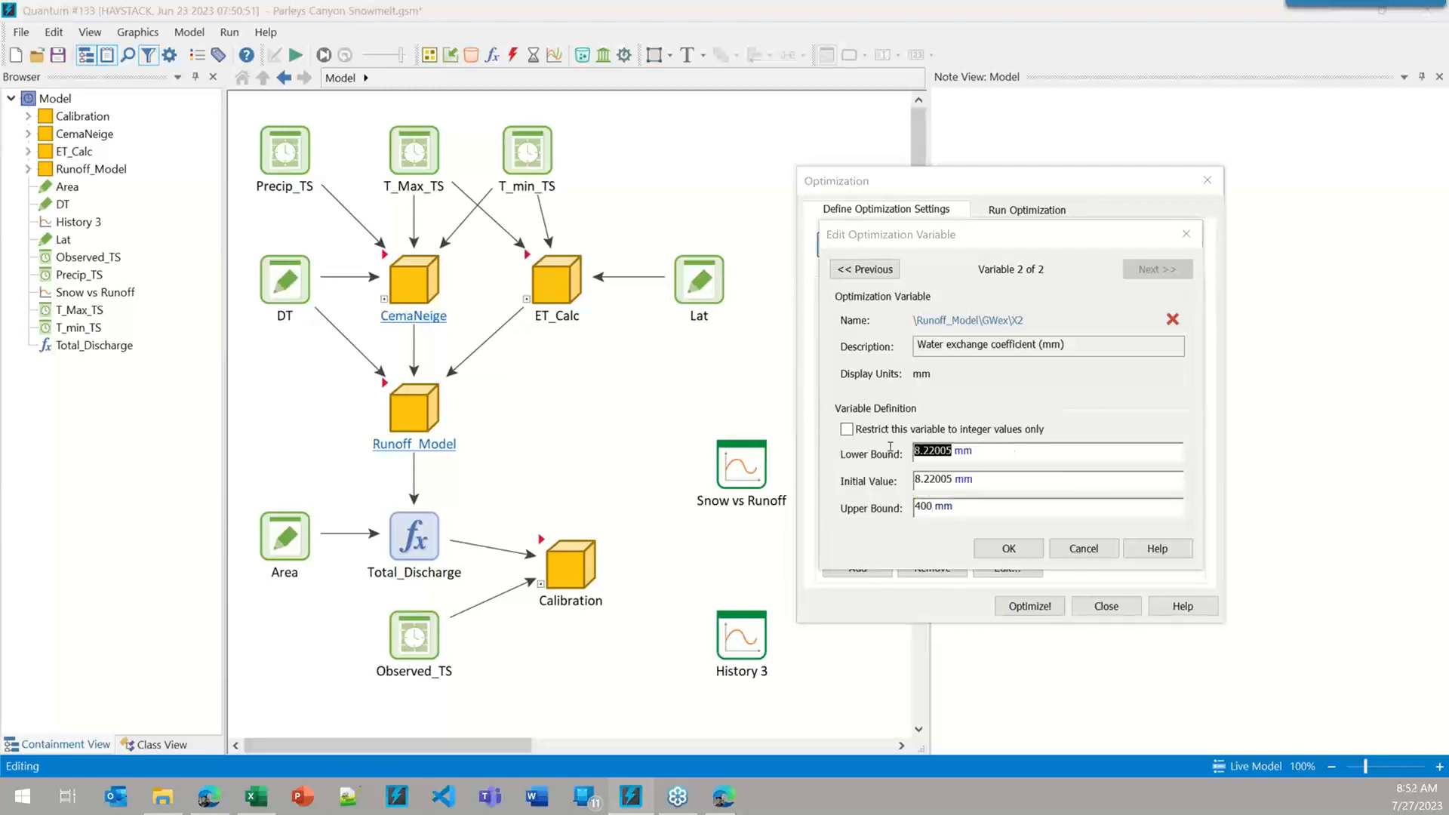
{"action": "type", "text": "2"}
{"action": "double_click", "coordinate": [952, 478]}
{"action": "type", "text": "100"}
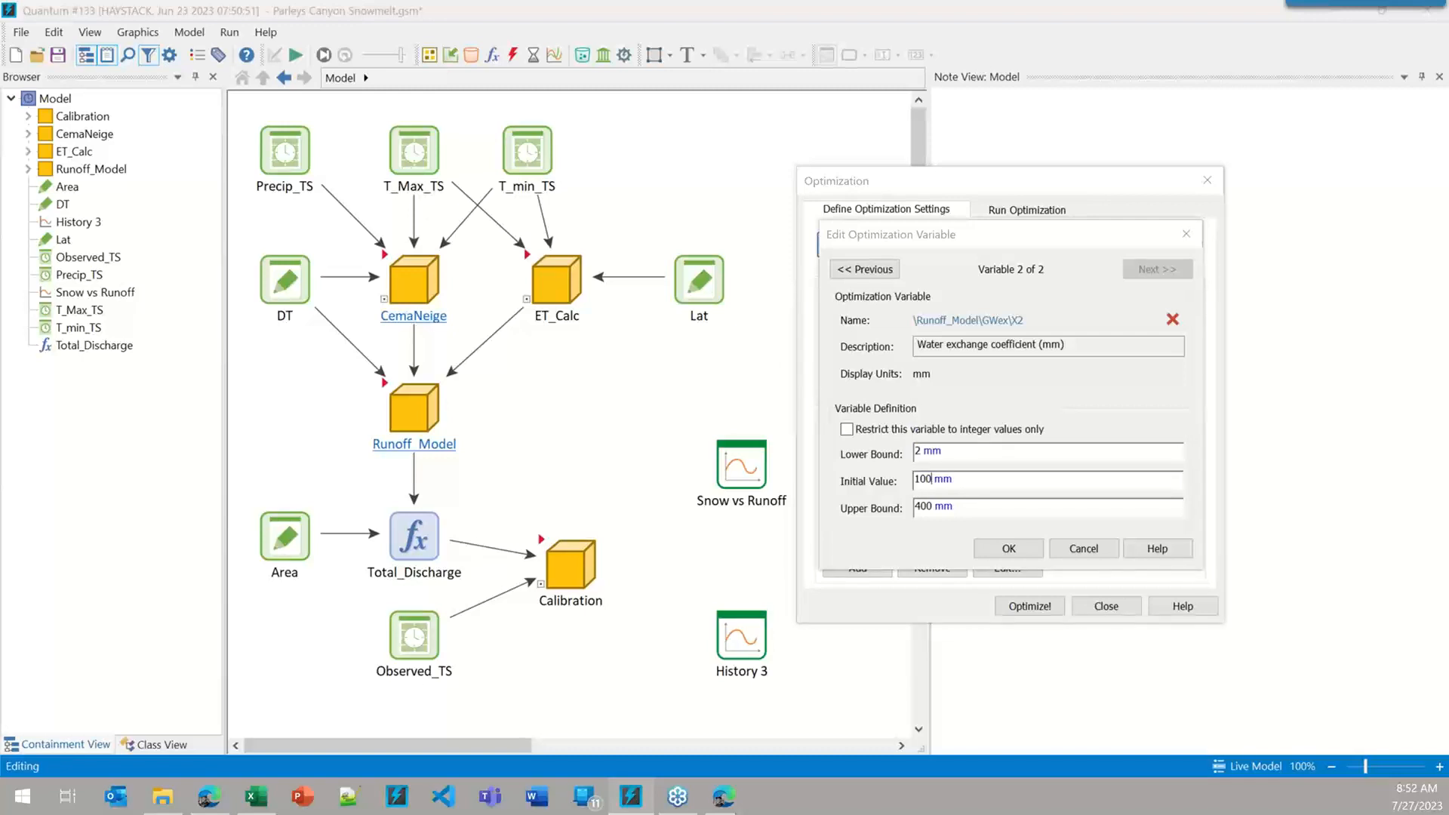
{"action": "left_click", "coordinate": [1025, 556]}
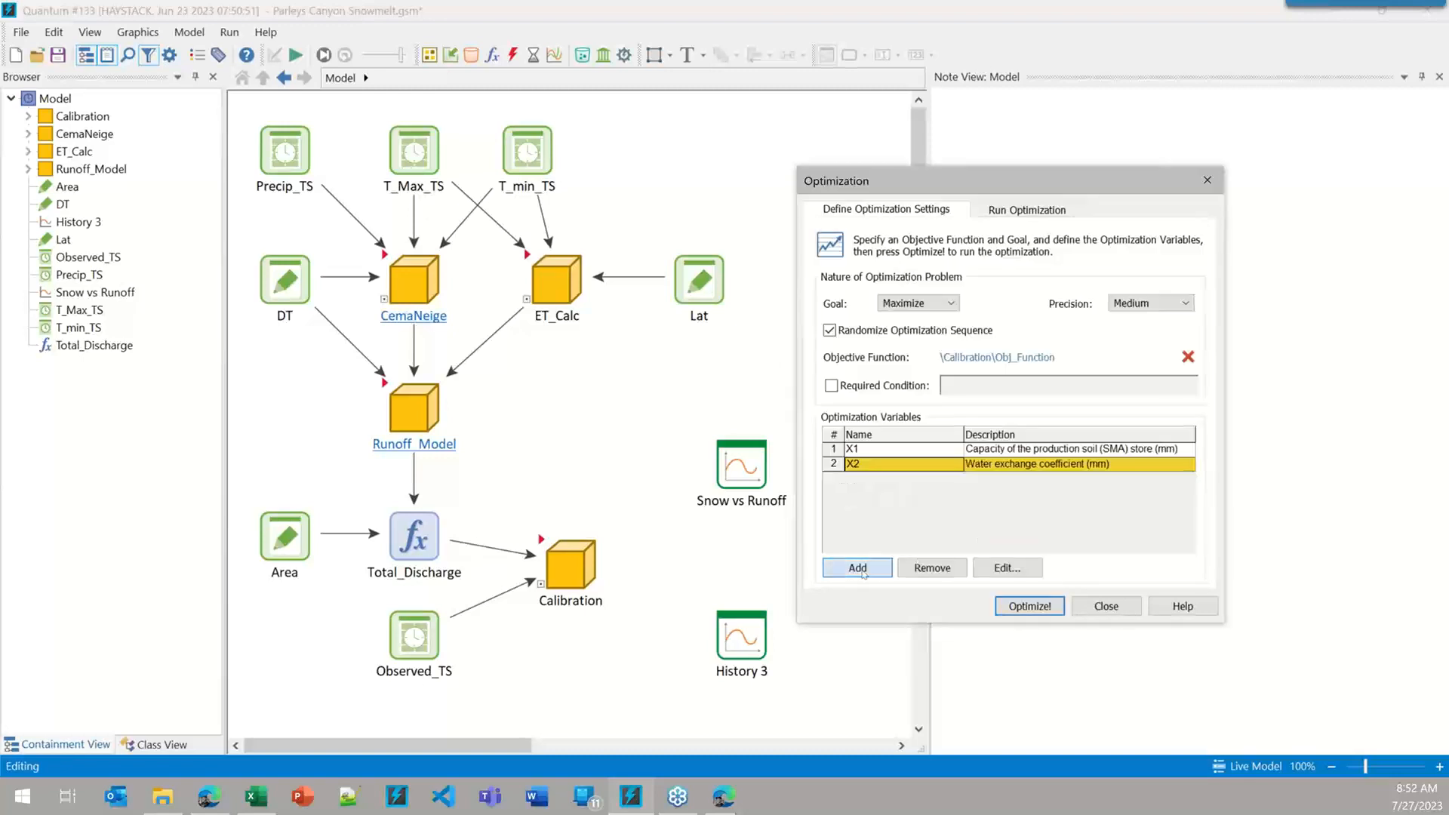
- Add X3 from Runoff_Model's GWex container as the third optimization variable
{"action": "left_click", "coordinate": [858, 568]}
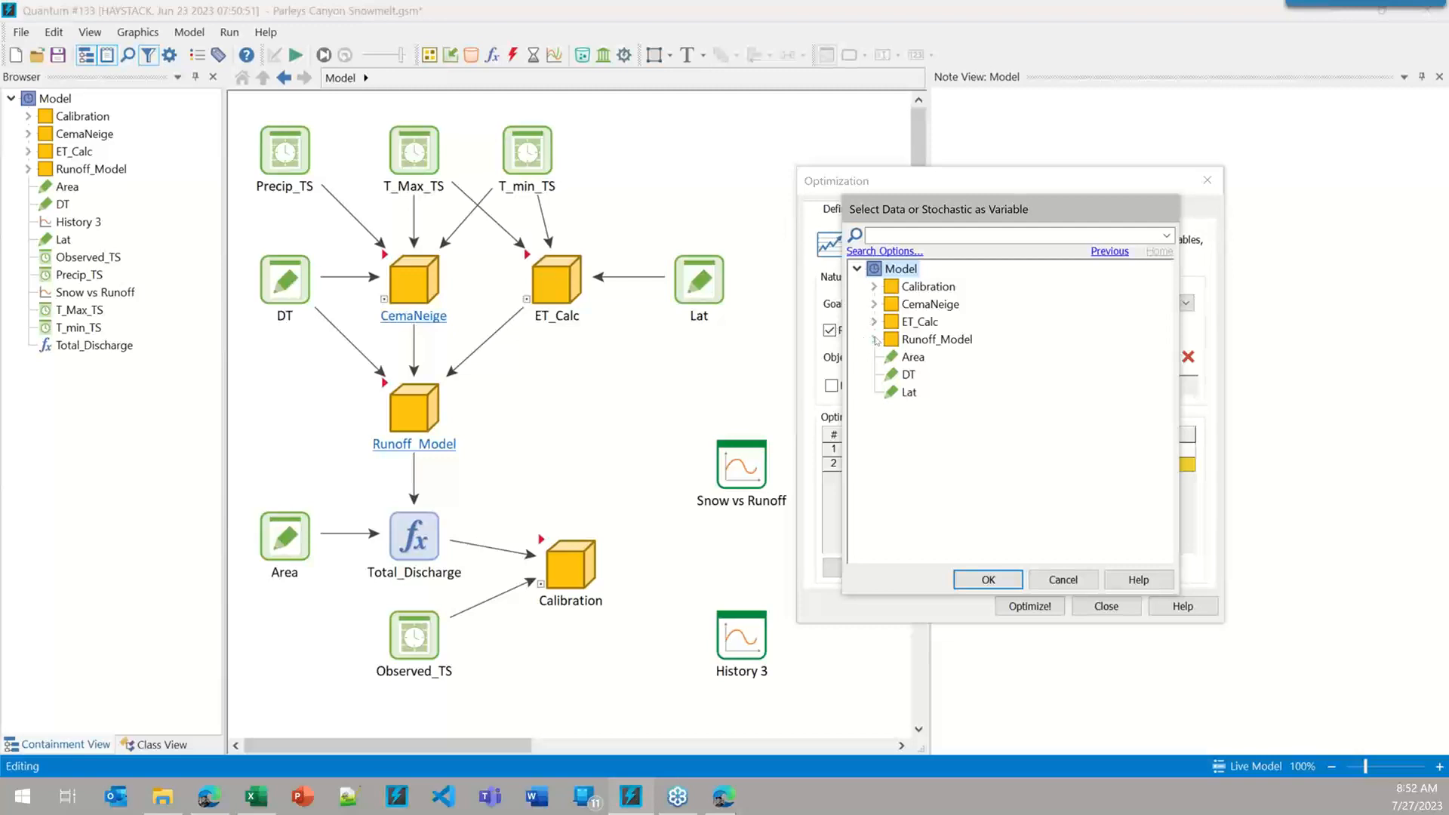
{"action": "left_click", "coordinate": [875, 339]}
{"action": "left_click", "coordinate": [892, 392]}
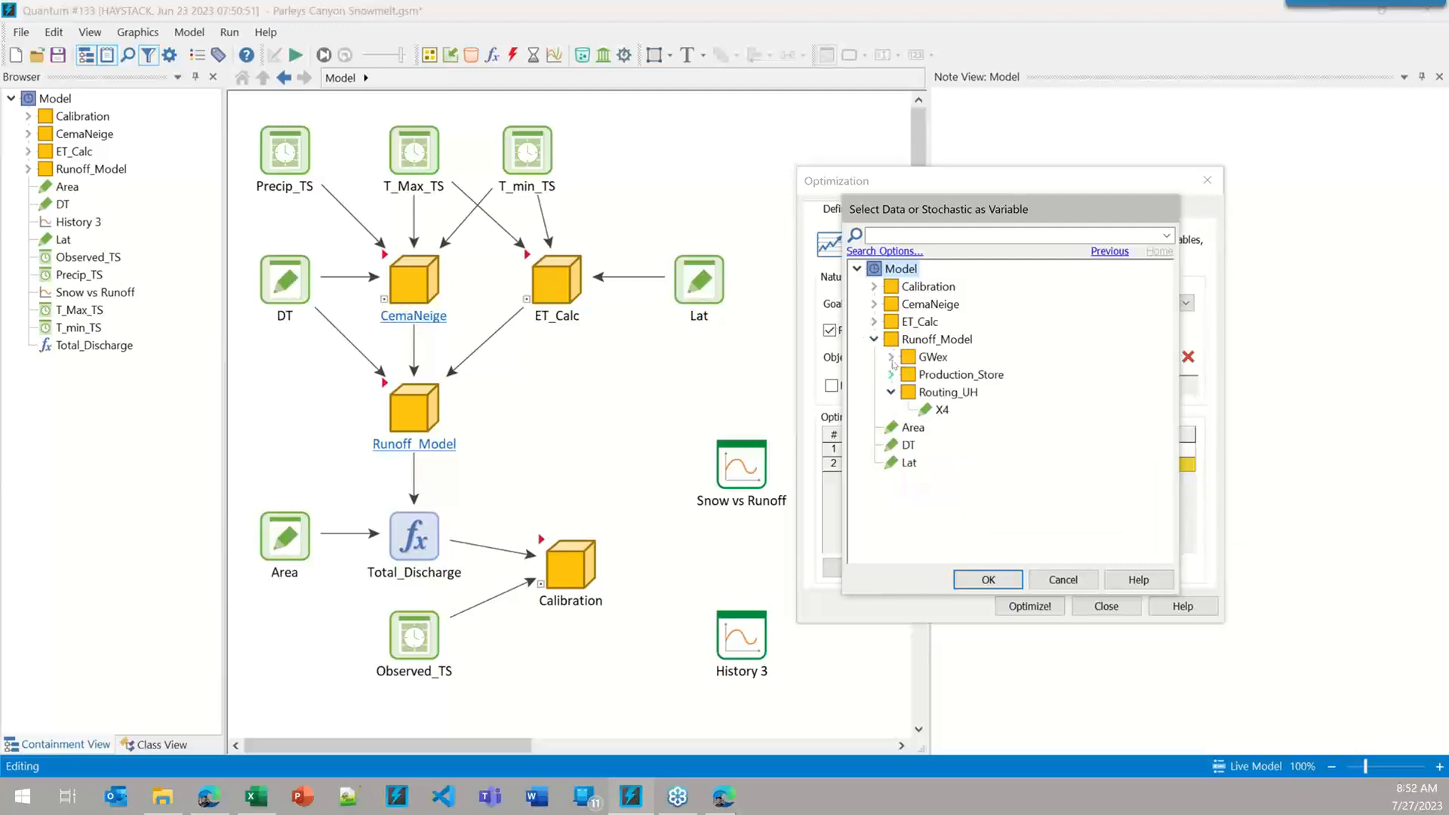
{"action": "left_click", "coordinate": [892, 357]}
{"action": "double_click", "coordinate": [936, 410]}
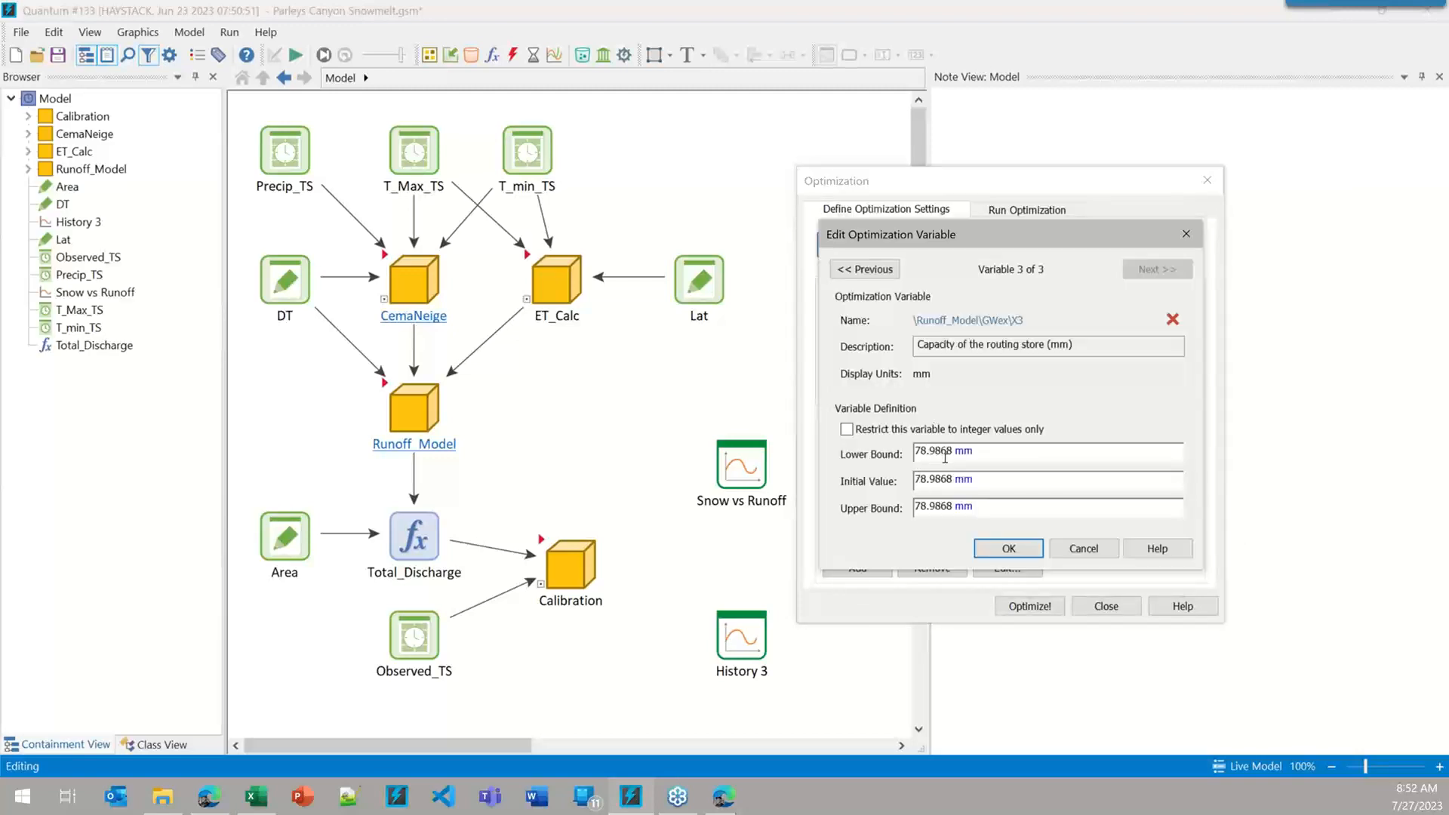
- Set X3's lower bound to 2 mm and upper bound to 400 mm, and accept the variable
{"action": "left_click_drag", "start_coordinate": [950, 450], "coordinate": [868, 449]}
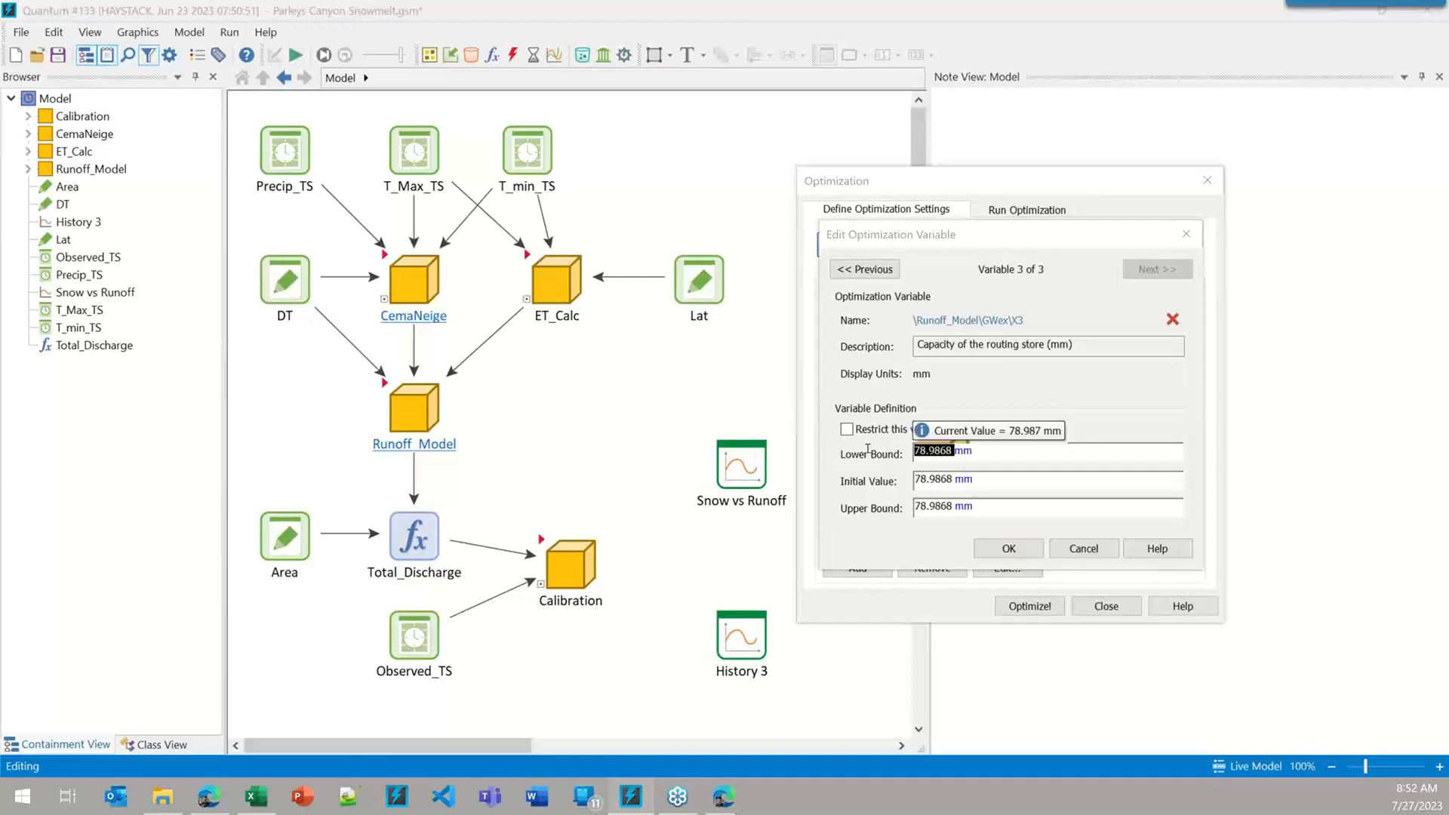
{"action": "type", "text": "2"}
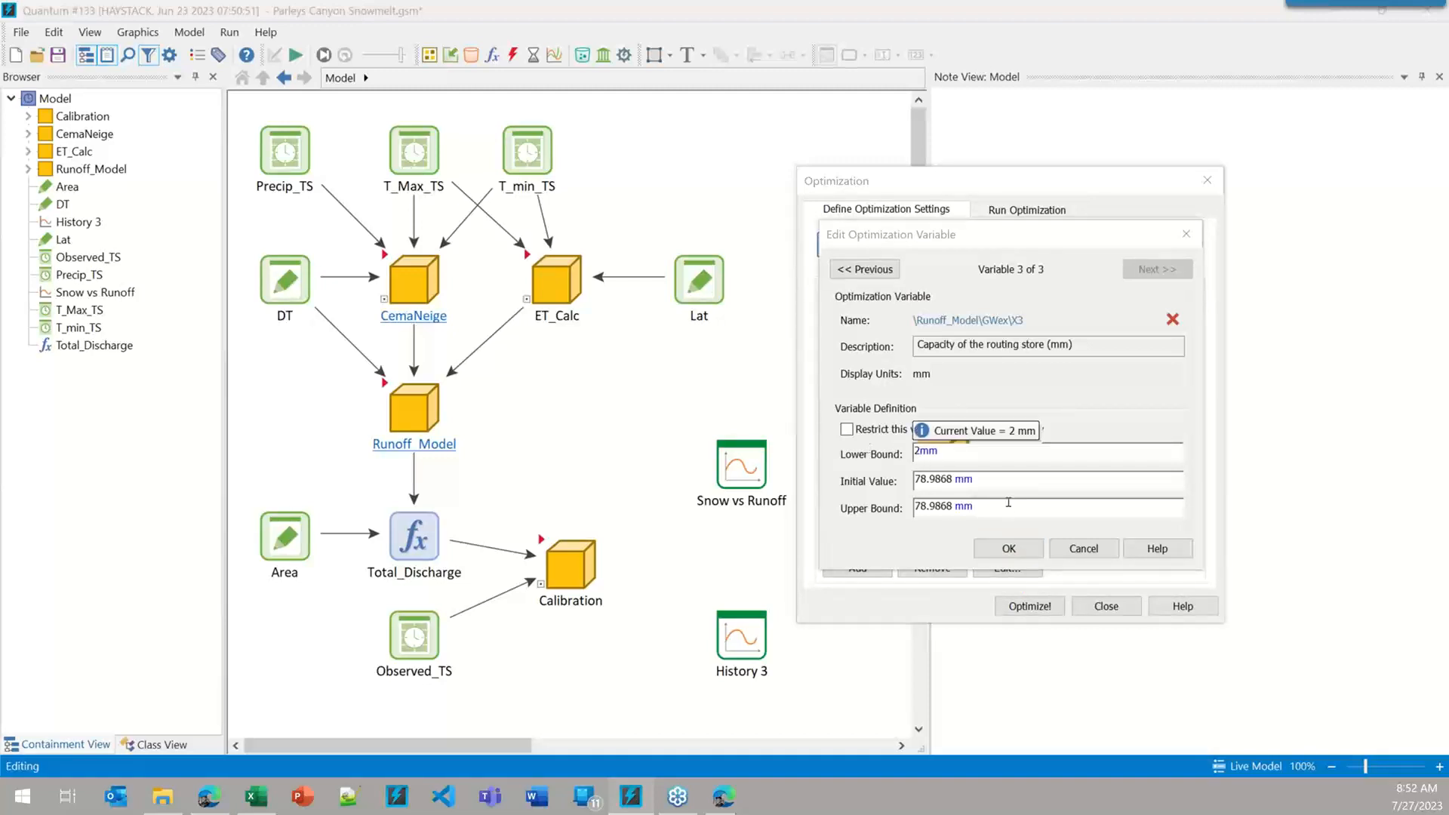
{"action": "left_click_drag", "start_coordinate": [953, 507], "coordinate": [868, 507]}
{"action": "type", "text": "400"}
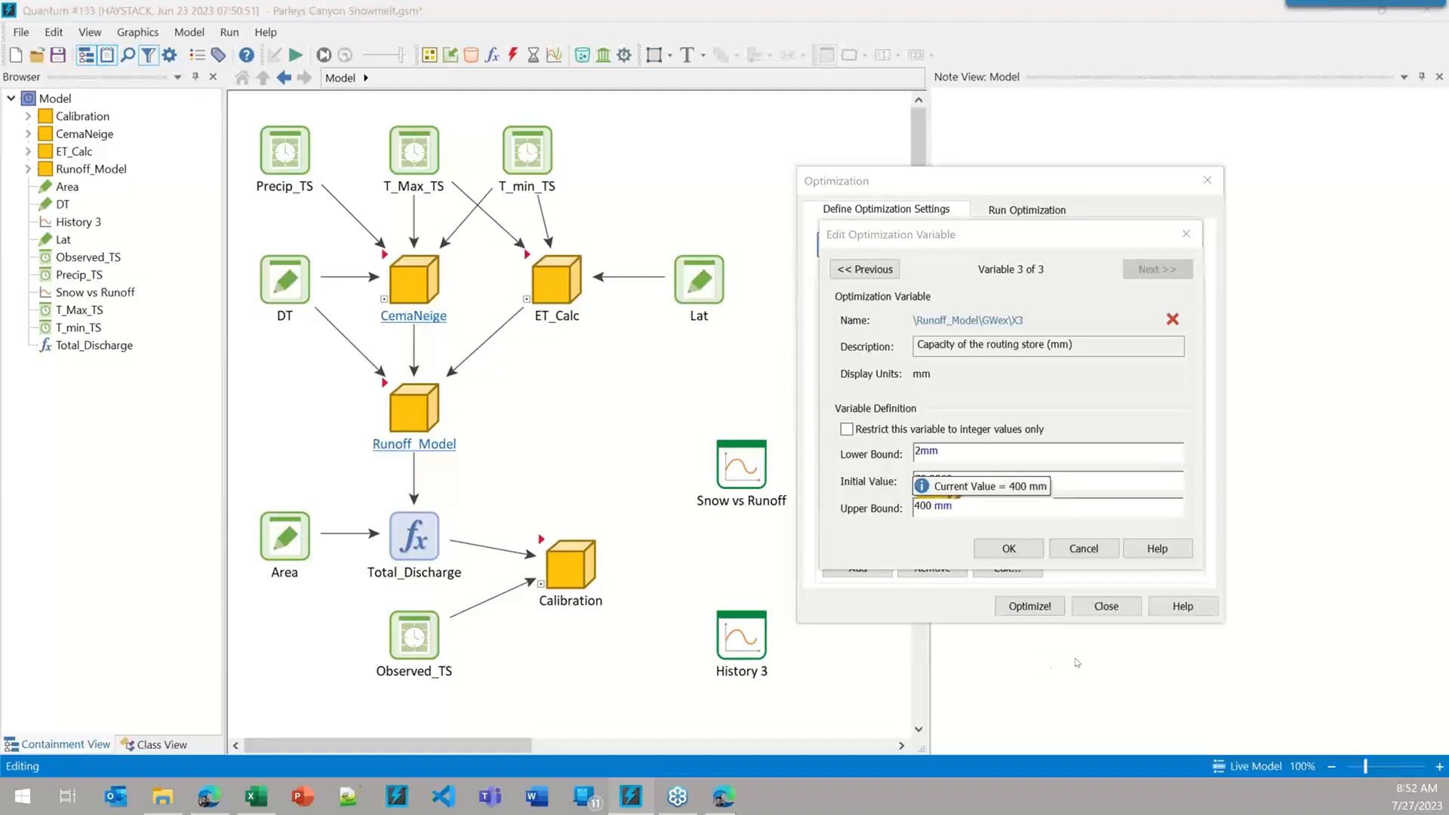
{"action": "left_click", "coordinate": [1017, 551]}
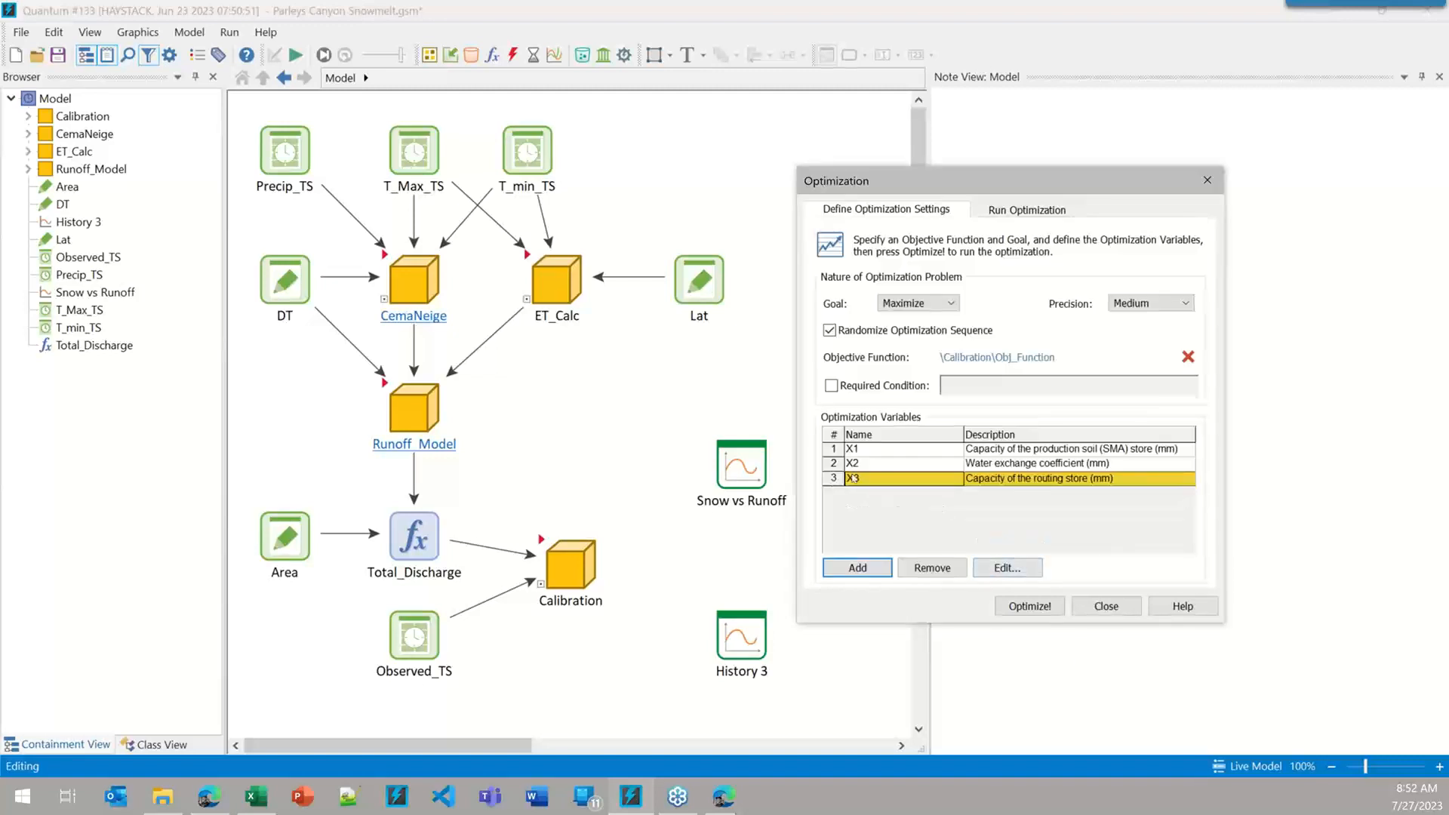
- Add X4 from Runoff_Model's Routing_UH container as the fourth optimization variable
{"action": "left_click", "coordinate": [858, 567]}
{"action": "left_click", "coordinate": [875, 339]}
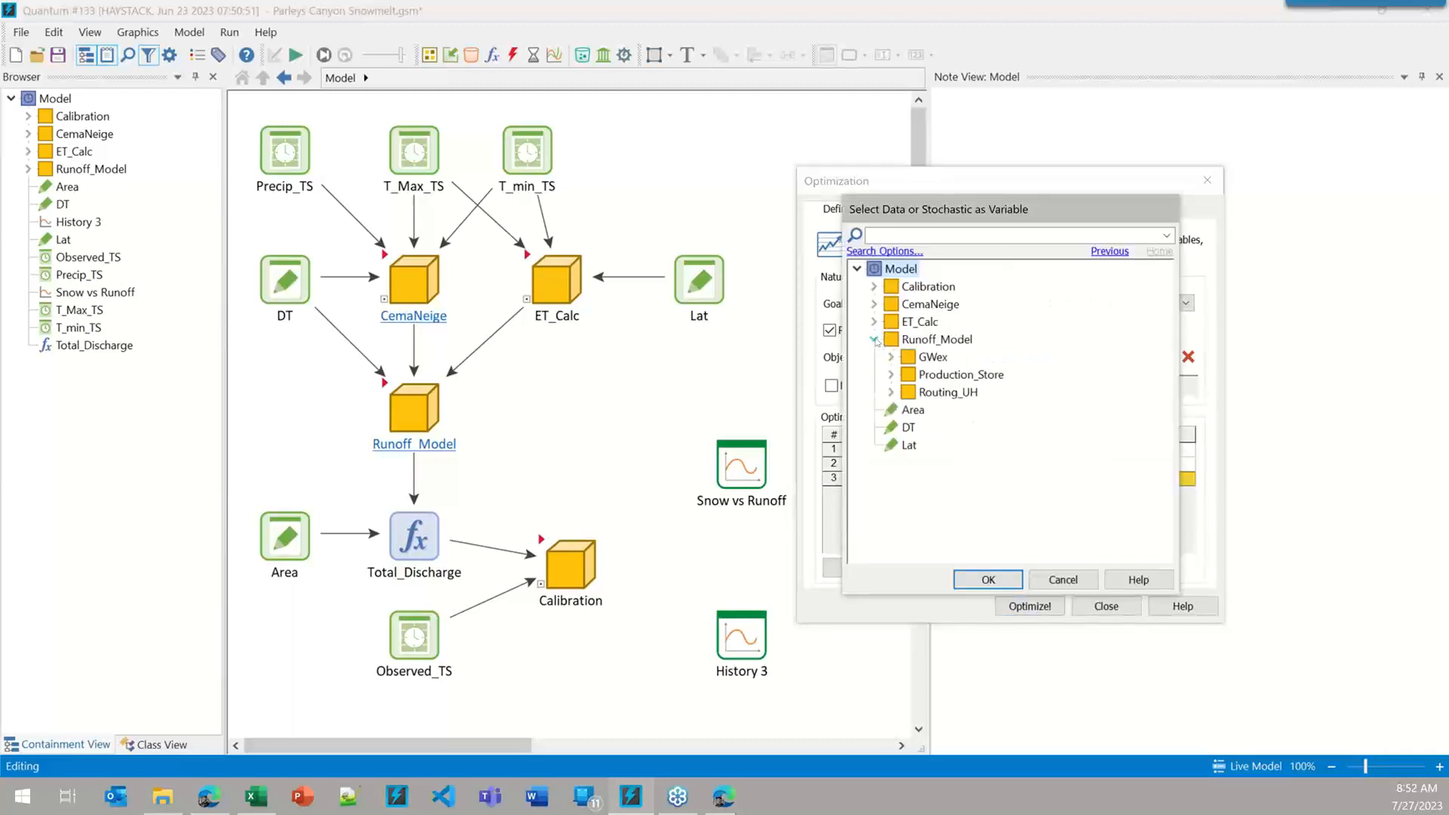
{"action": "left_click", "coordinate": [891, 392]}
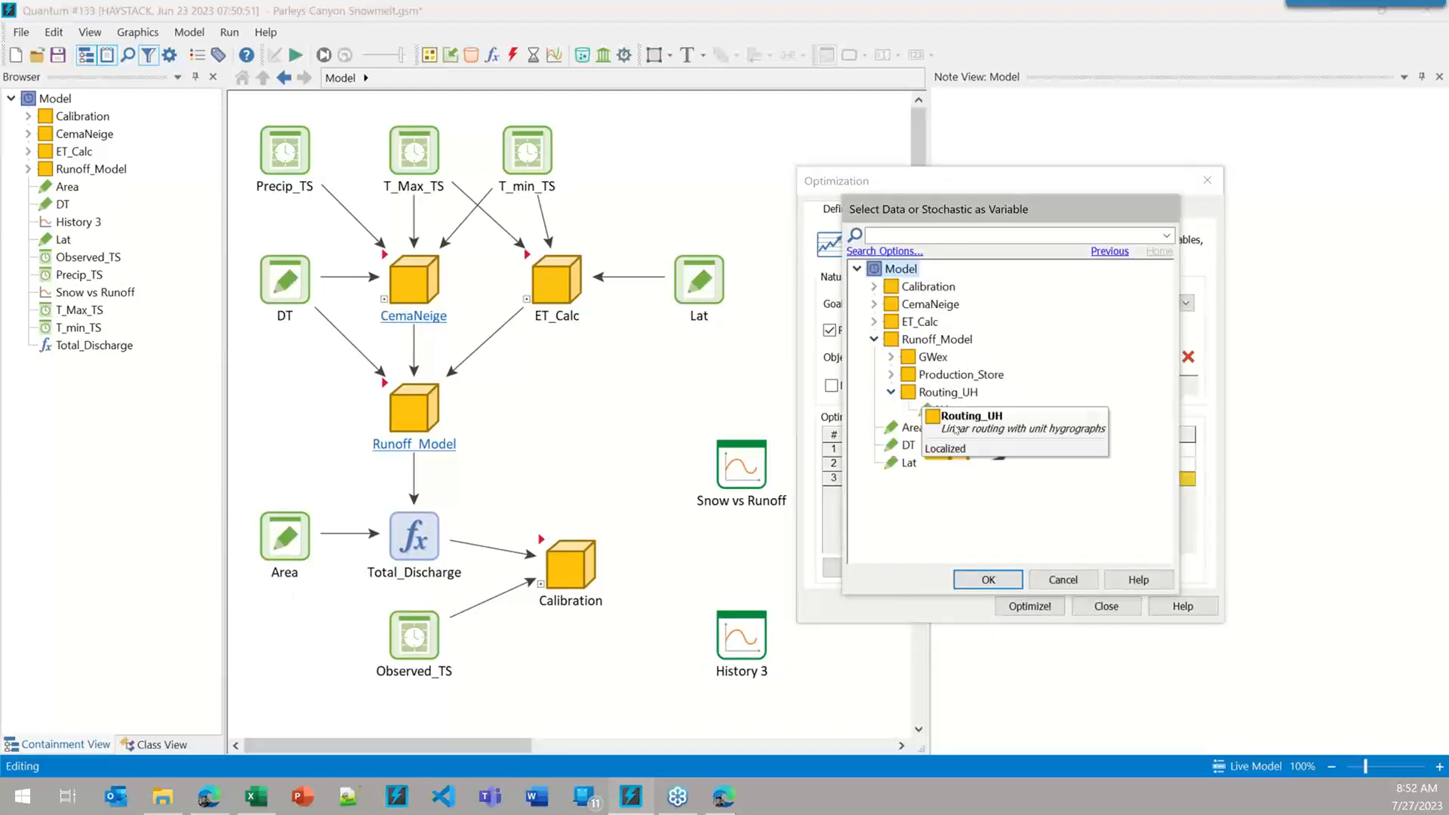
{"action": "double_click", "coordinate": [940, 410]}
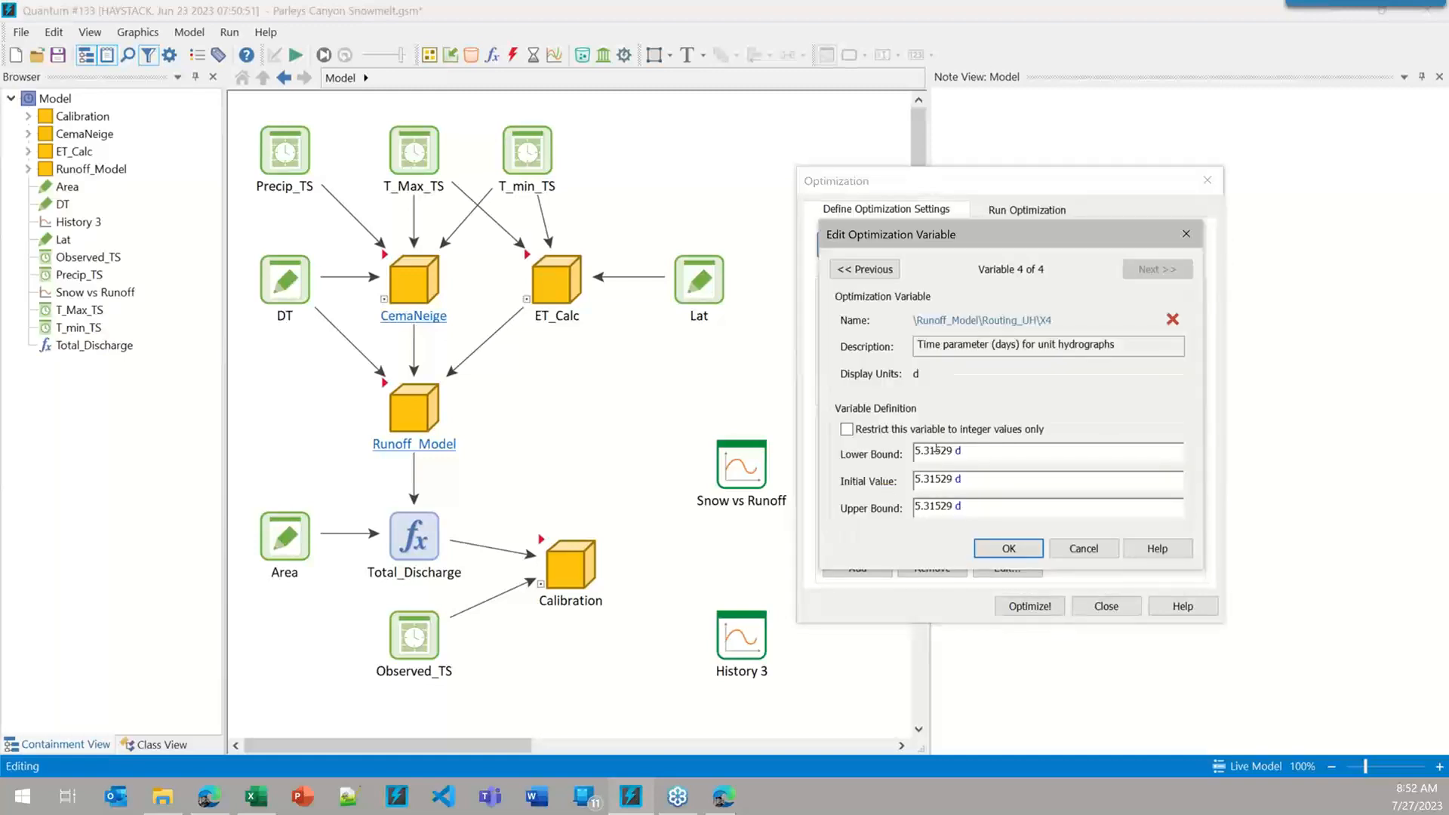
- Set X4's lower bound to 0.5 d and upper bound to 10 d, and accept the variable
{"action": "double_click", "coordinate": [954, 450]}
{"action": "type", "text": "0."}
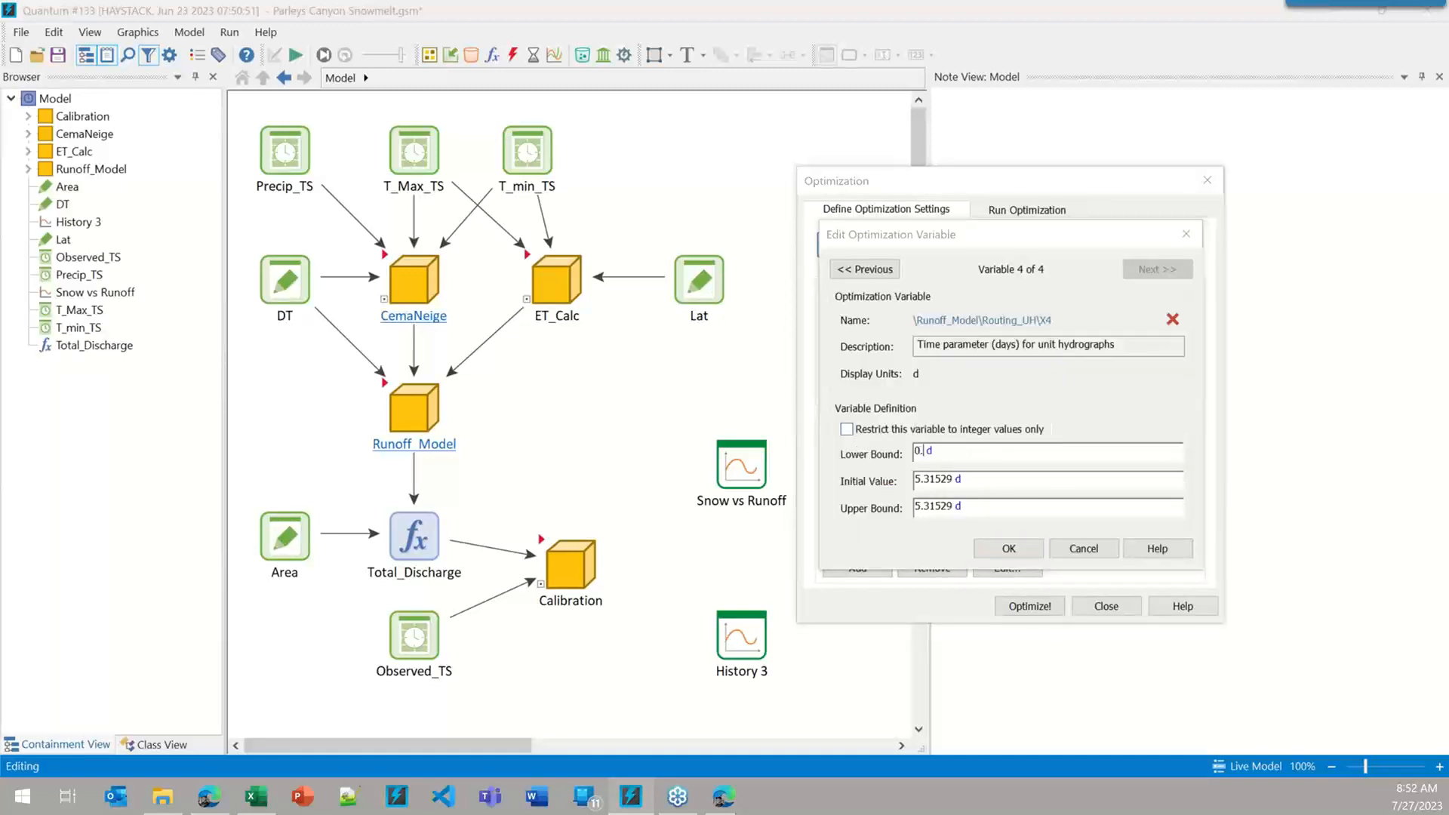
{"action": "type", "text": "5"}
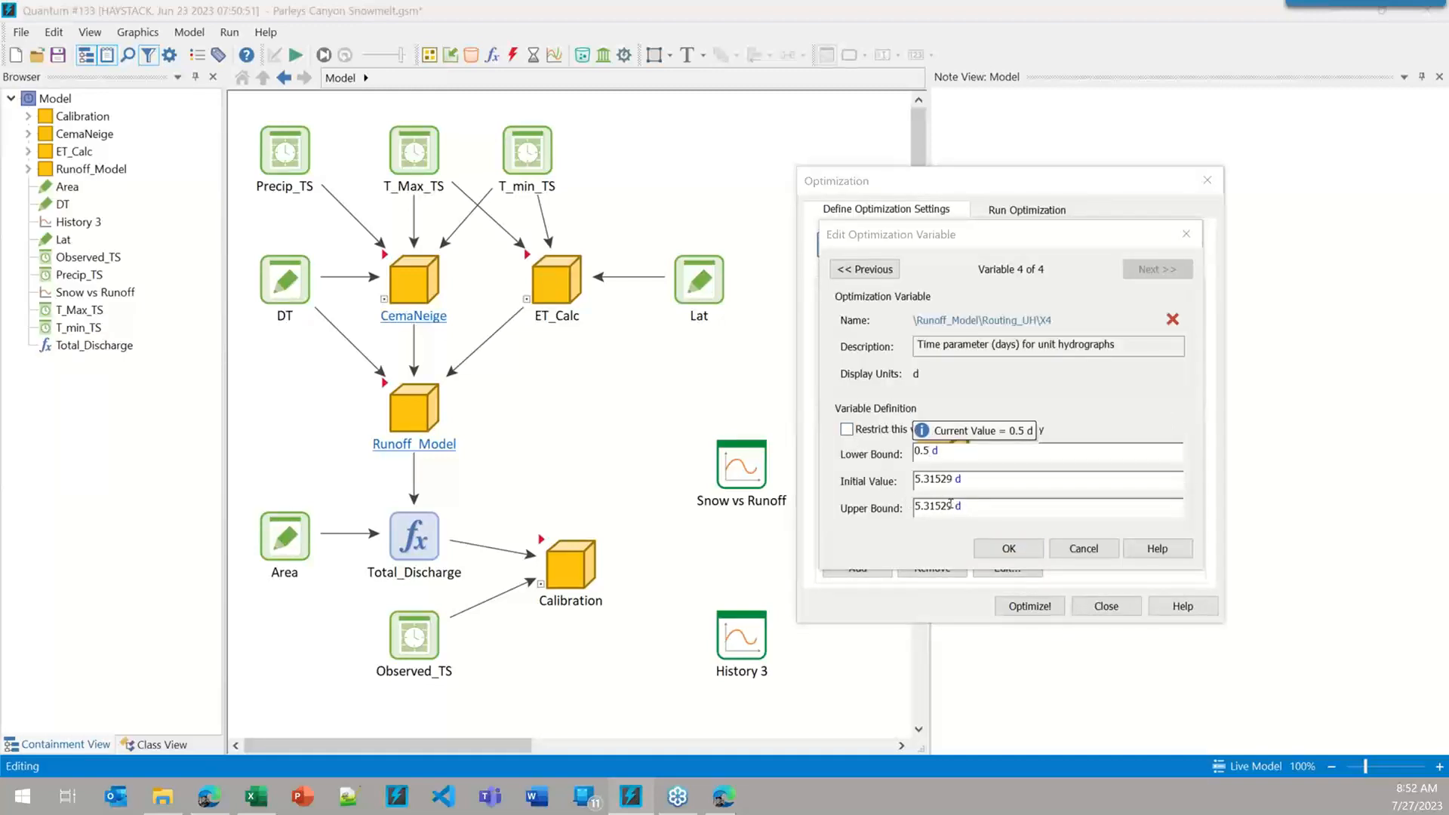
{"action": "double_click", "coordinate": [951, 504]}
{"action": "type", "text": "10"}
{"action": "left_click", "coordinate": [978, 550]}
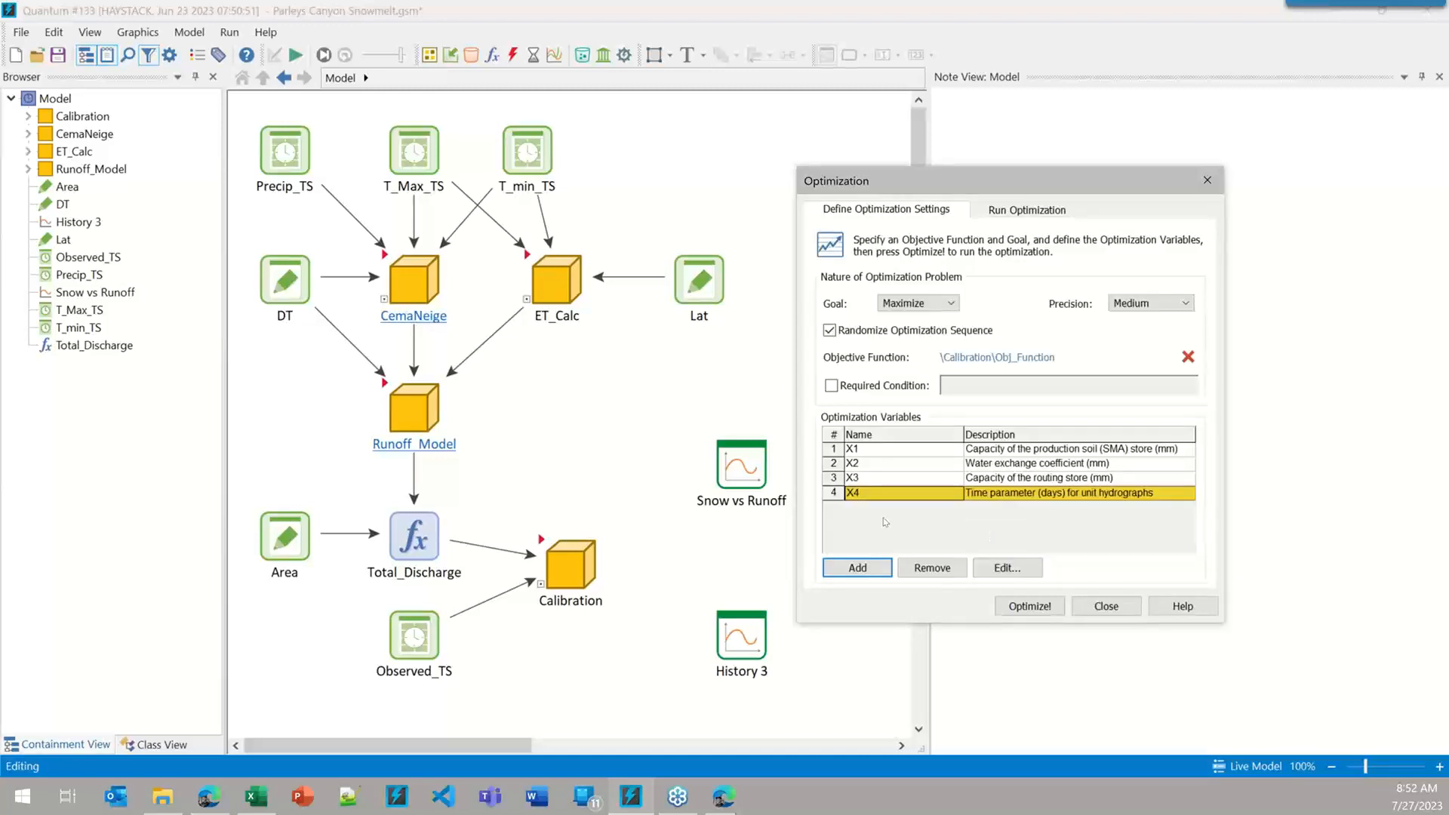
- Add DegreeDay_Factor from CemaNeige's Melt_Rate container as the fifth optimization variable
{"action": "left_click", "coordinate": [857, 568]}
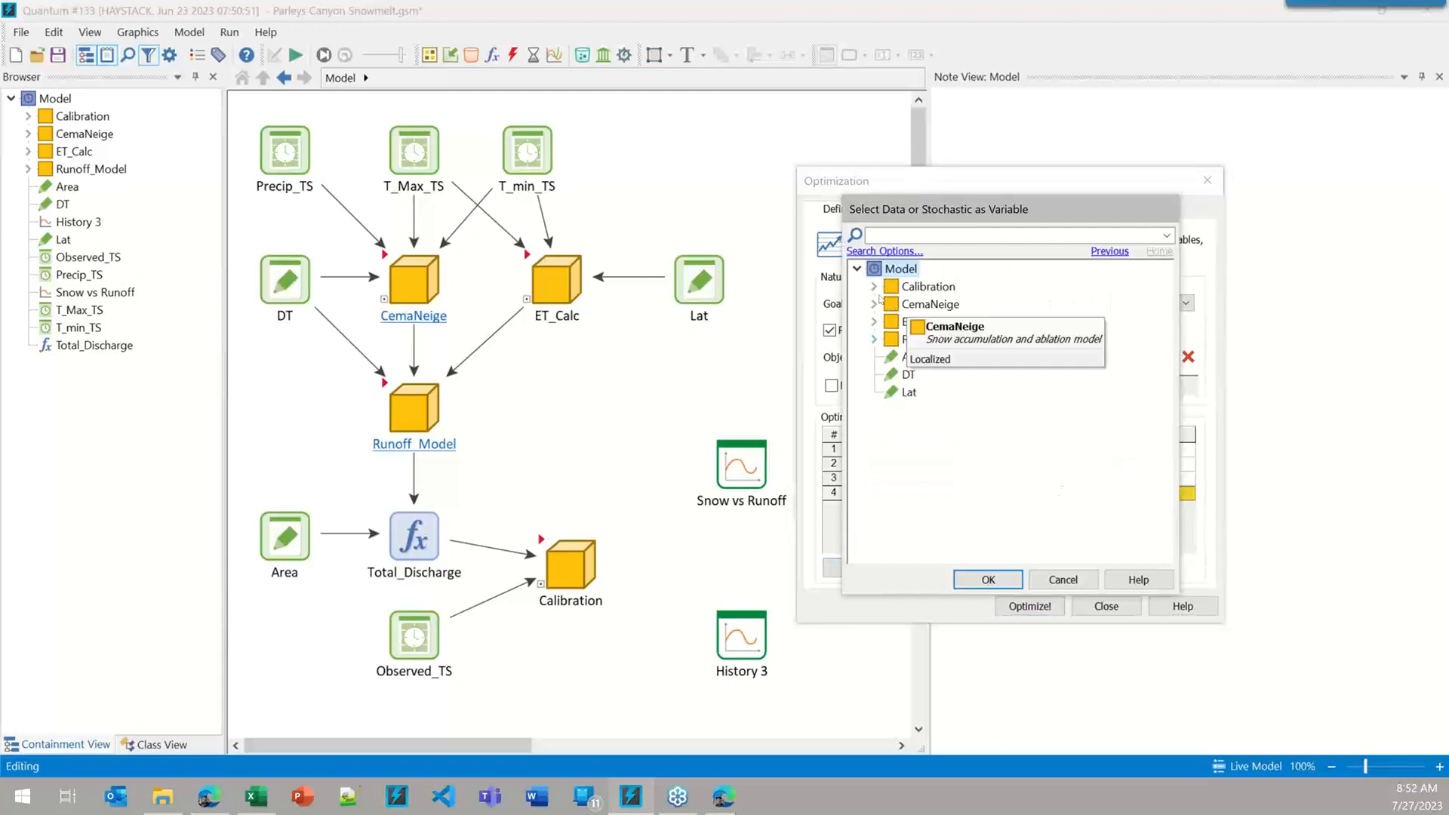
{"action": "left_click", "coordinate": [874, 305]}
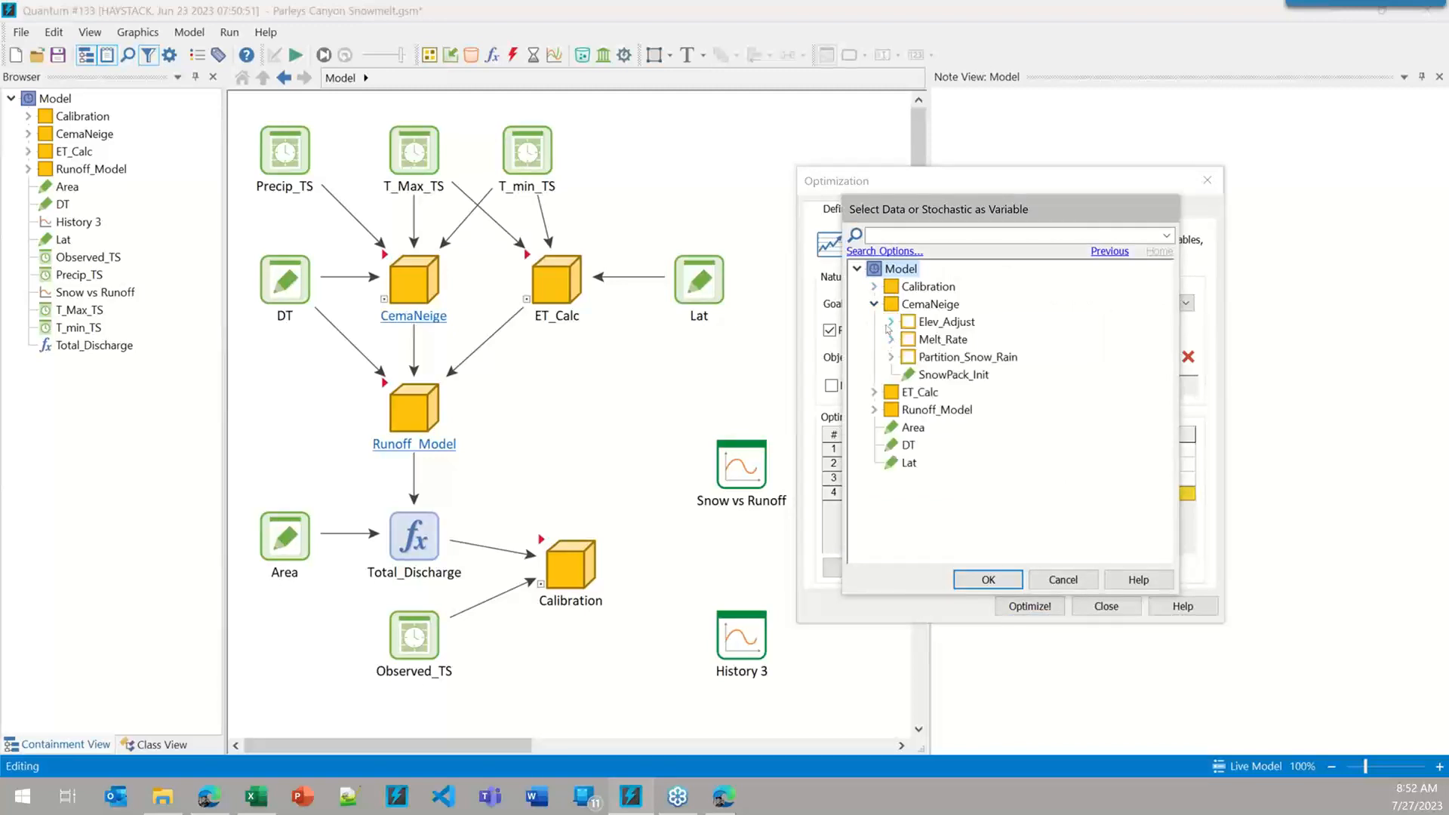
{"action": "left_click", "coordinate": [890, 324]}
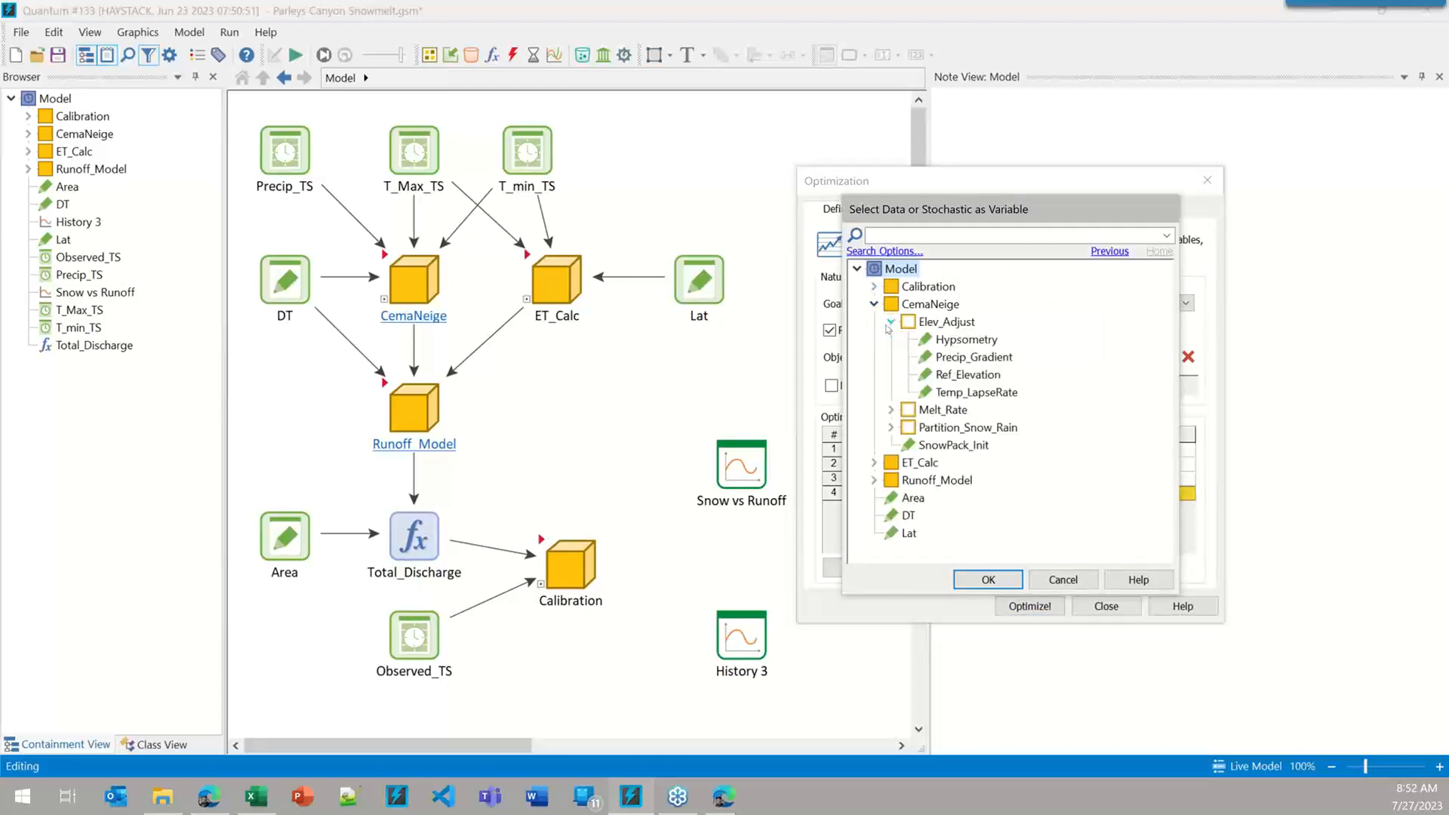
{"action": "left_click", "coordinate": [891, 411]}
{"action": "double_click", "coordinate": [961, 430]}
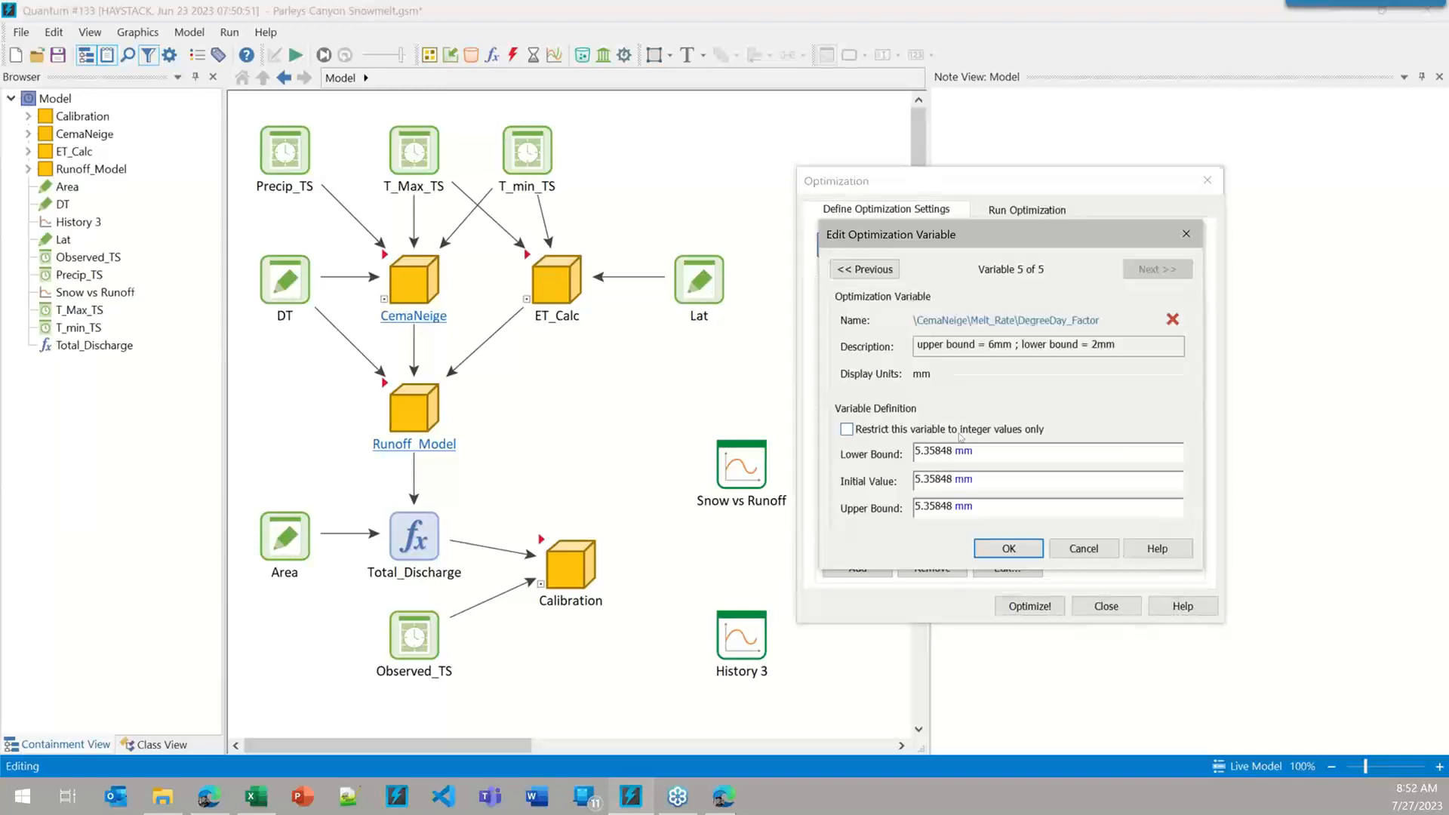
- Set DegreeDay_Factor's lower bound to 2 mm, raise its upper bound, and accept the variable
{"action": "left_click_drag", "start_coordinate": [958, 450], "coordinate": [874, 451]}
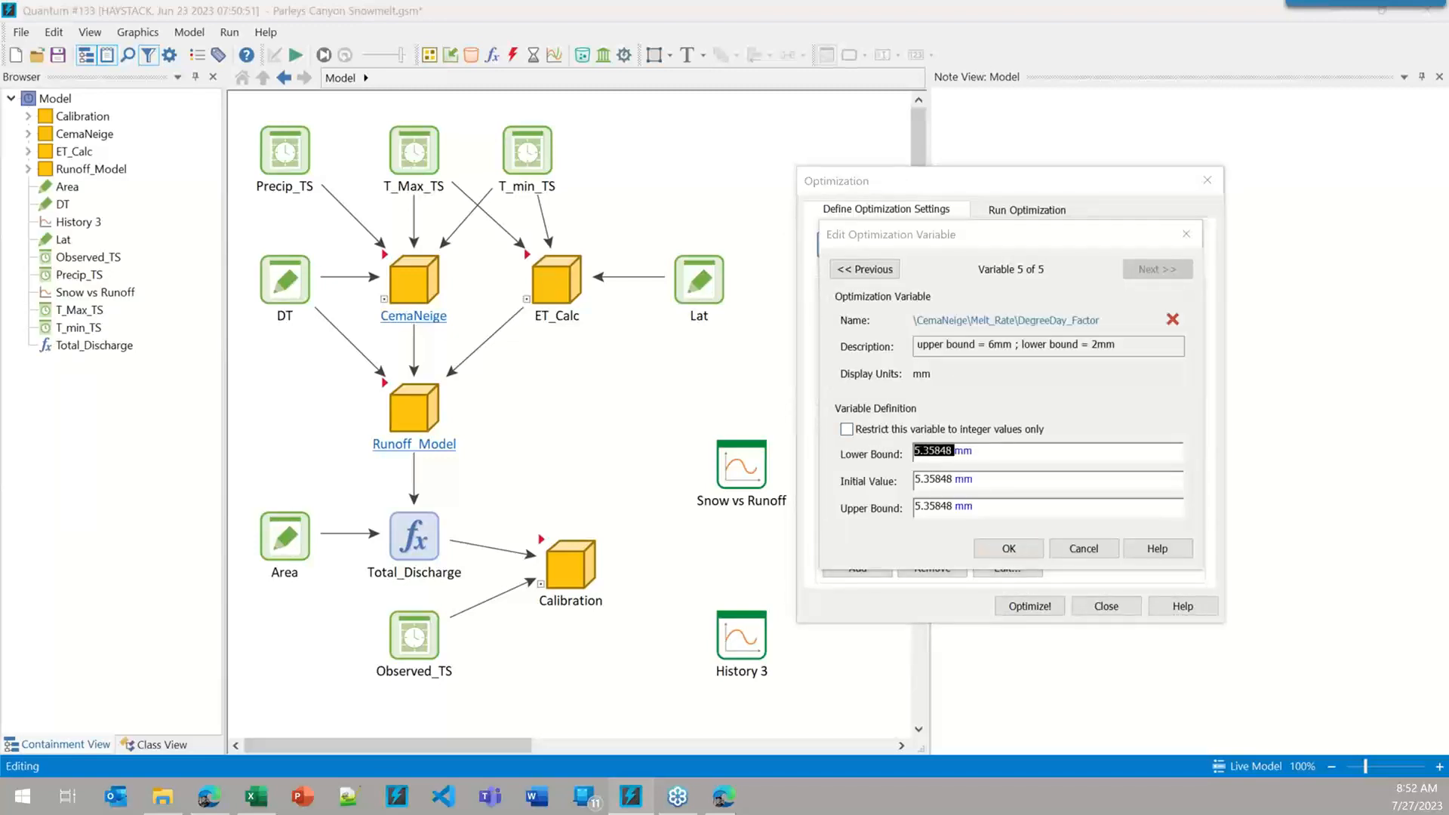
{"action": "type", "text": "2"}
{"action": "left_click_drag", "start_coordinate": [954, 510], "coordinate": [855, 507]}
{"action": "type", "text": "6"}
{"action": "left_click", "coordinate": [1012, 550]}
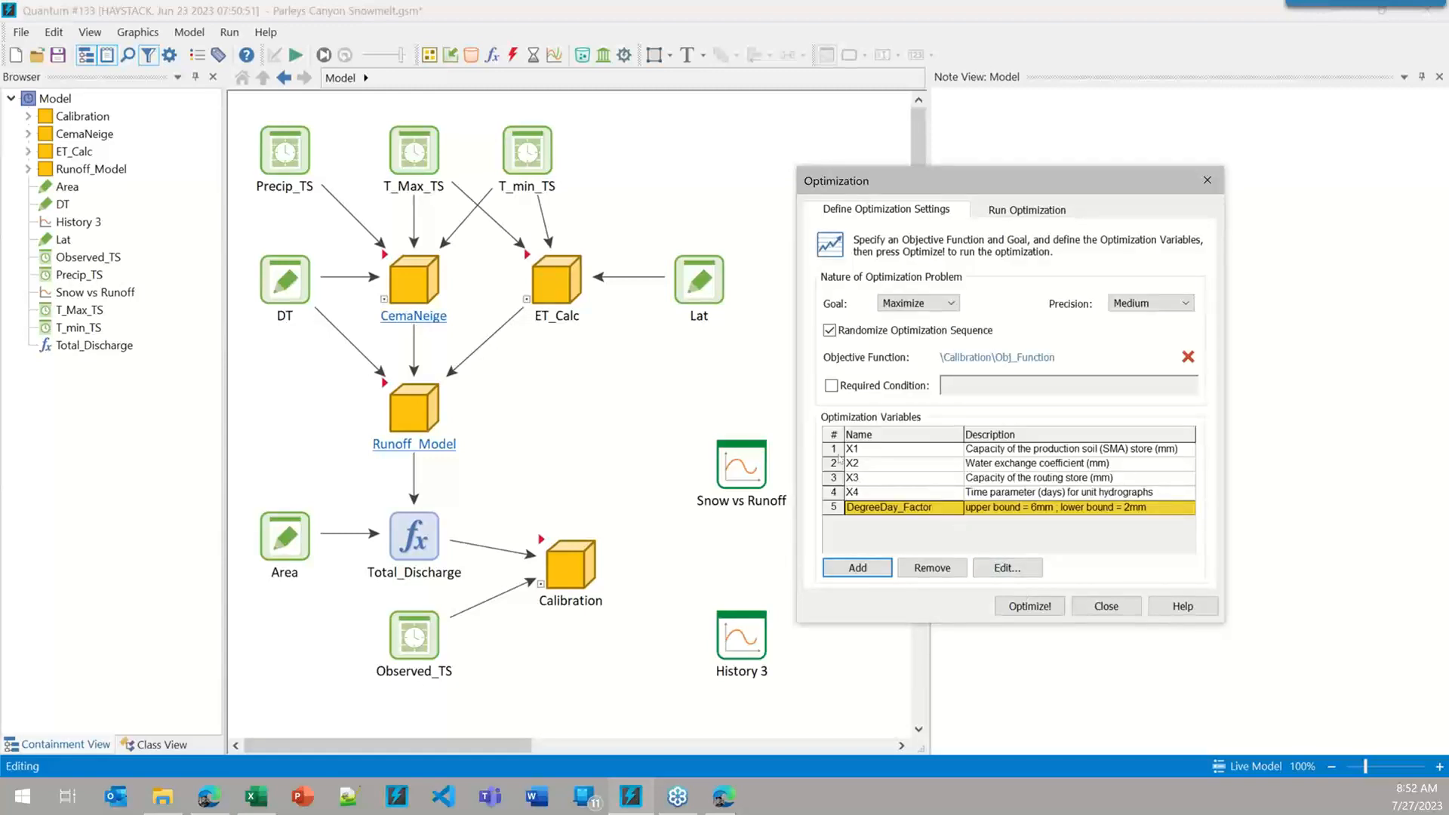
- Run the optimization at medium precision, review the top trial results and return to the optimization settings
{"action": "left_click", "coordinate": [1030, 607]}
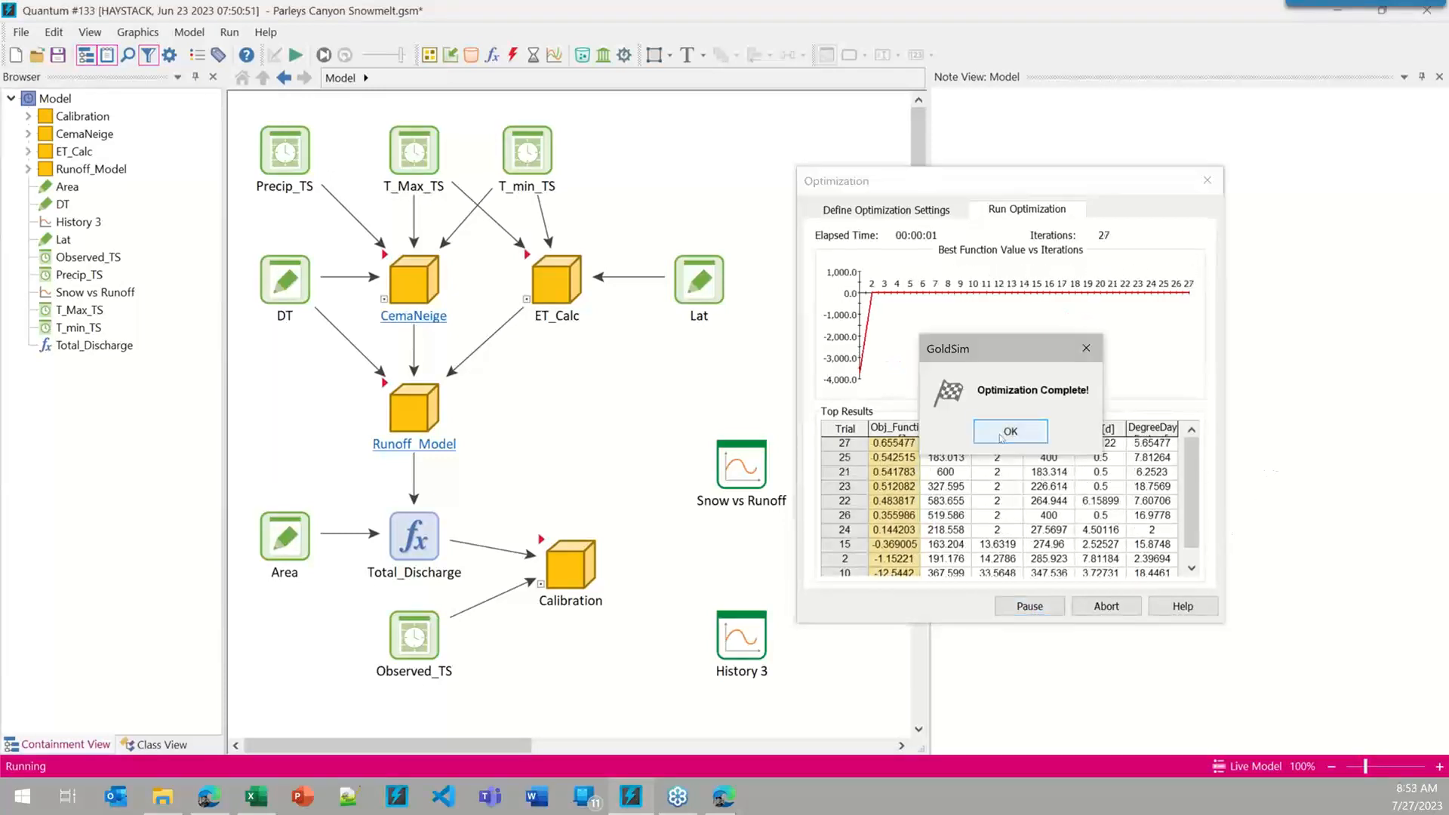
{"action": "left_click", "coordinate": [1010, 432]}
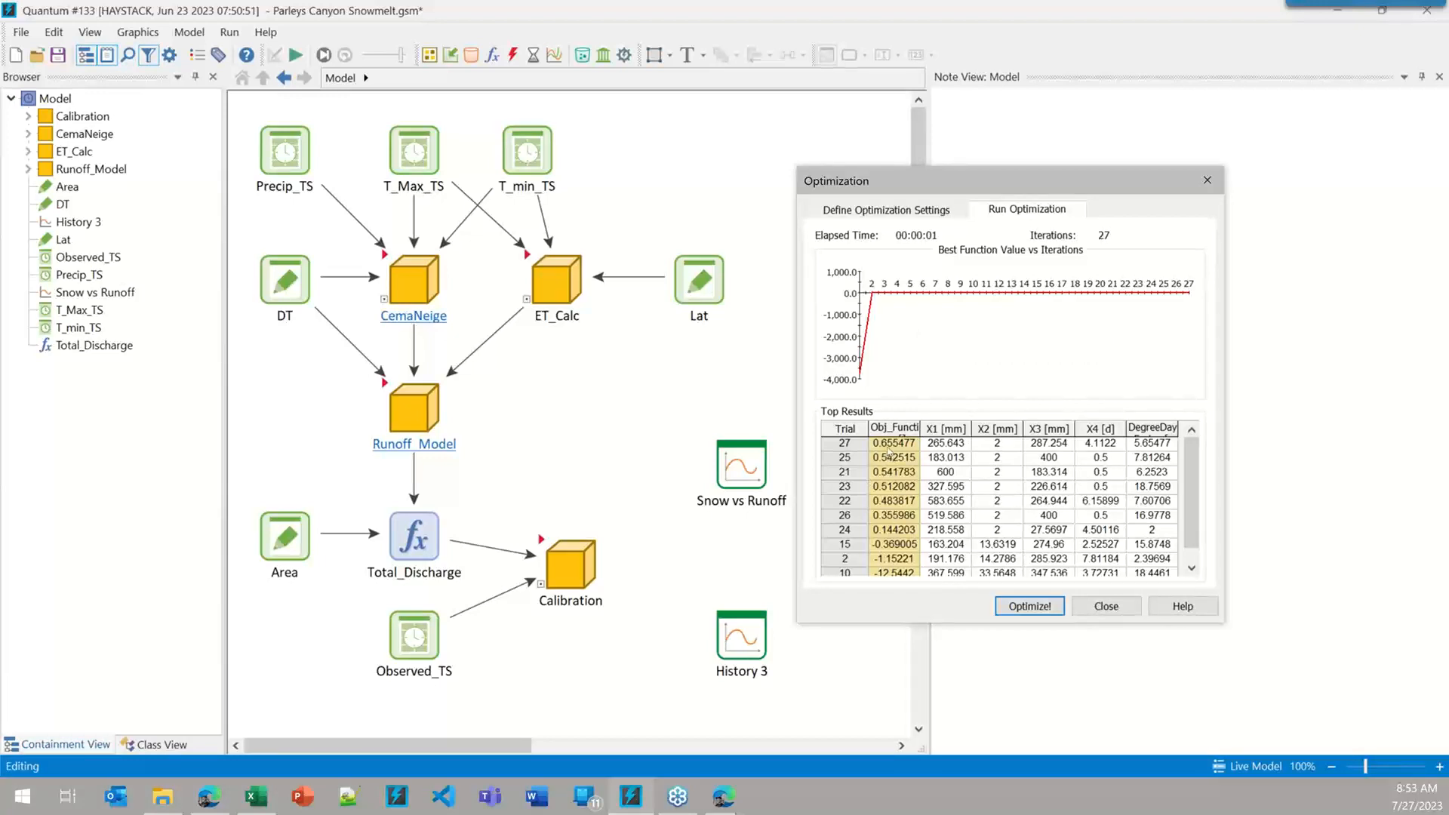
{"action": "left_click", "coordinate": [911, 212]}
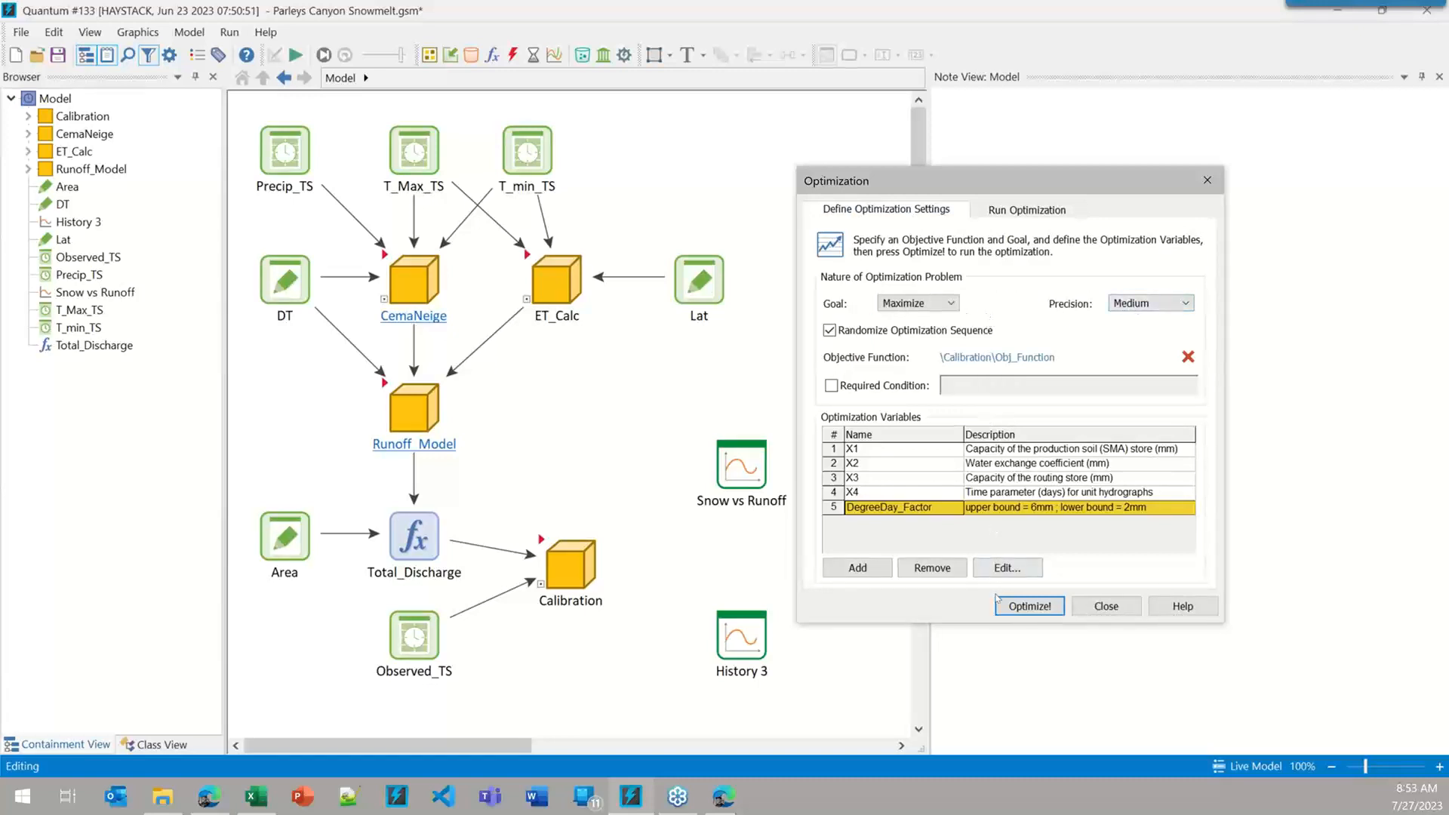
- Exit the optimization, saving its variables and settings and copying the optimized values to both the initial values and the element definitions
{"action": "left_click", "coordinate": [1106, 607]}
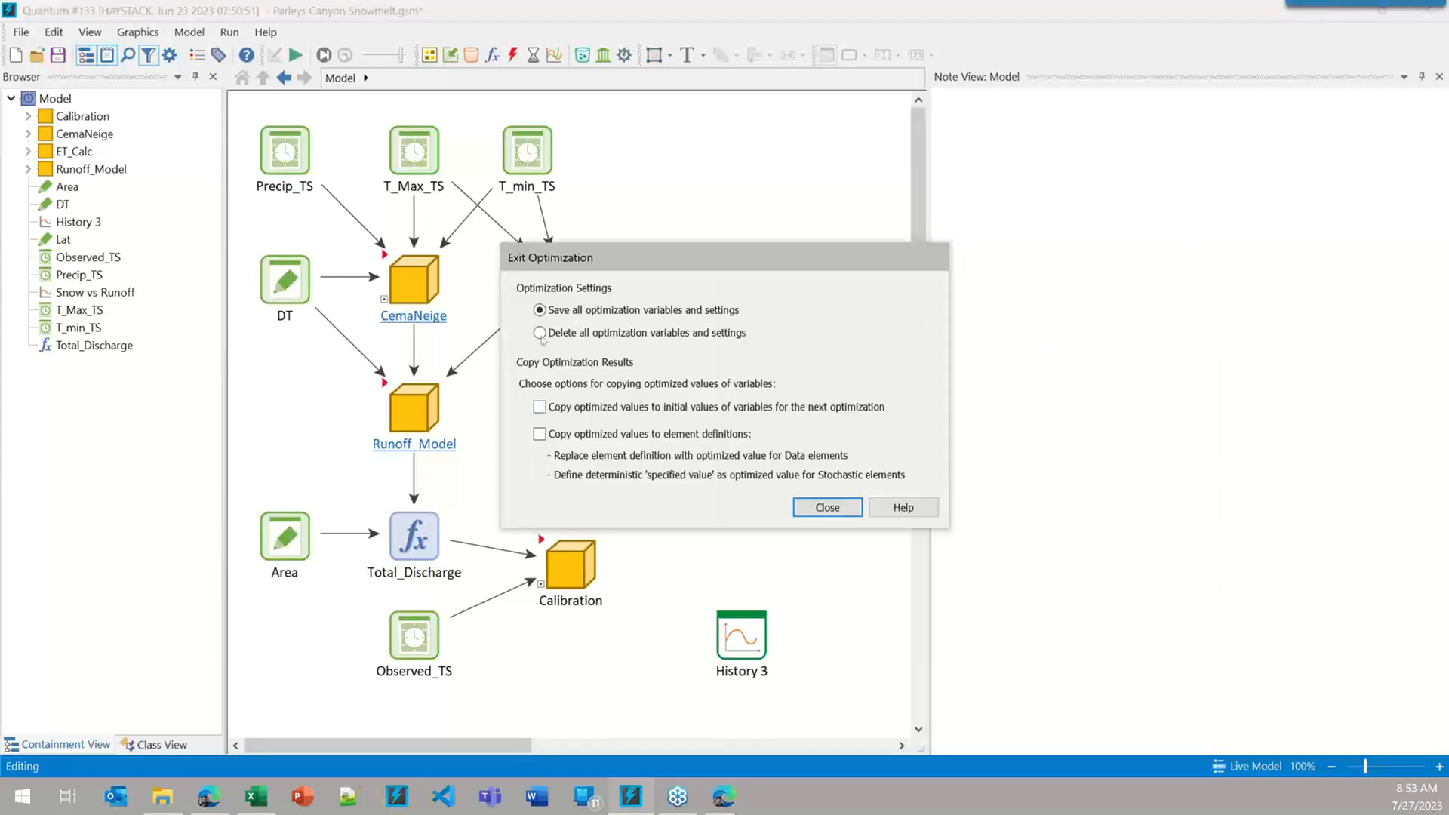
{"action": "left_click_drag", "start_coordinate": [573, 258], "coordinate": [696, 143]}
{"action": "left_click", "coordinate": [662, 293]}
{"action": "left_click", "coordinate": [662, 320]}
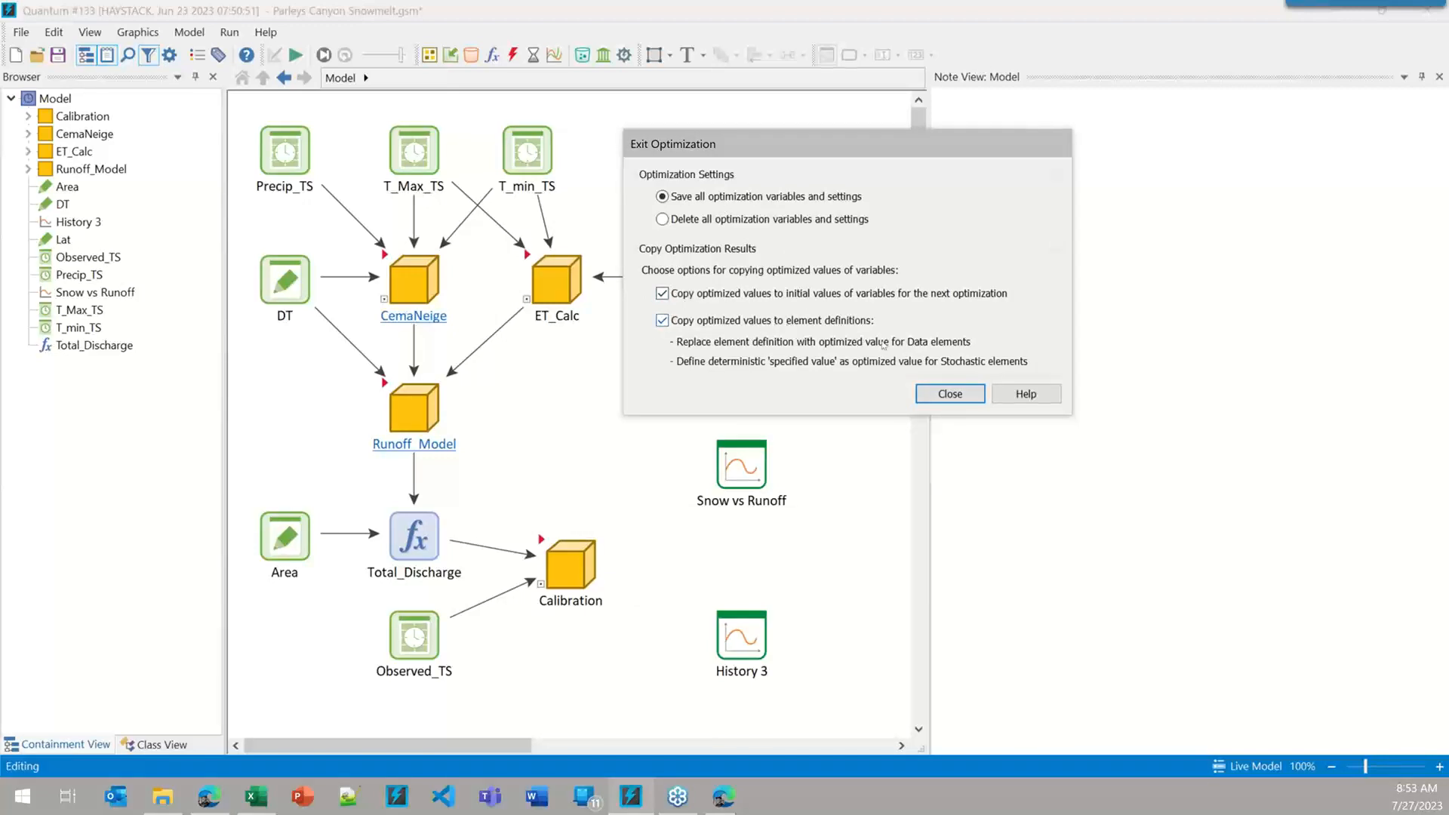
{"action": "left_click", "coordinate": [943, 393]}
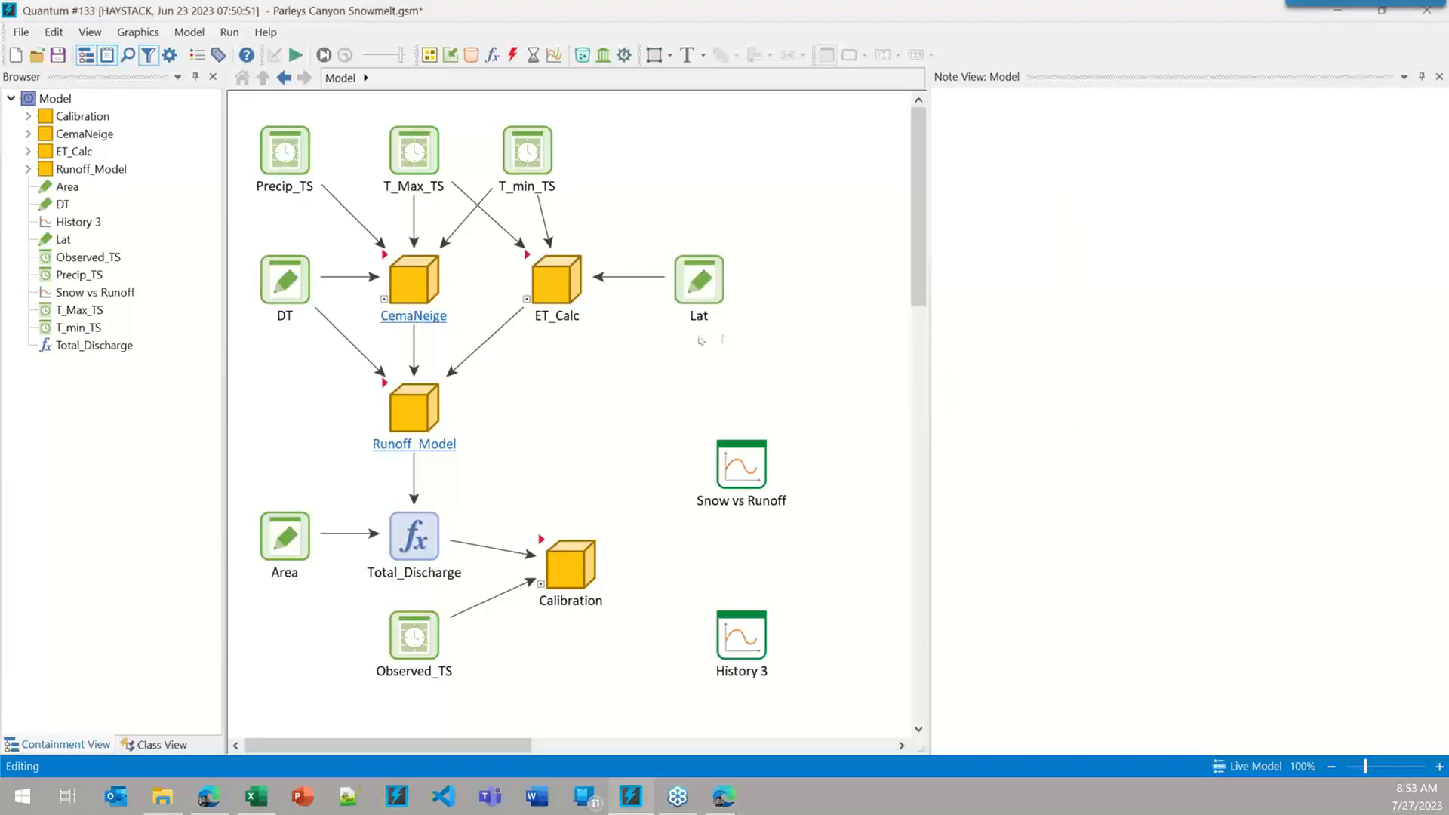
- Run the simulation and compare Observed_TS with Total_Discharge in the History 3 chart
{"action": "left_click", "coordinate": [294, 55]}
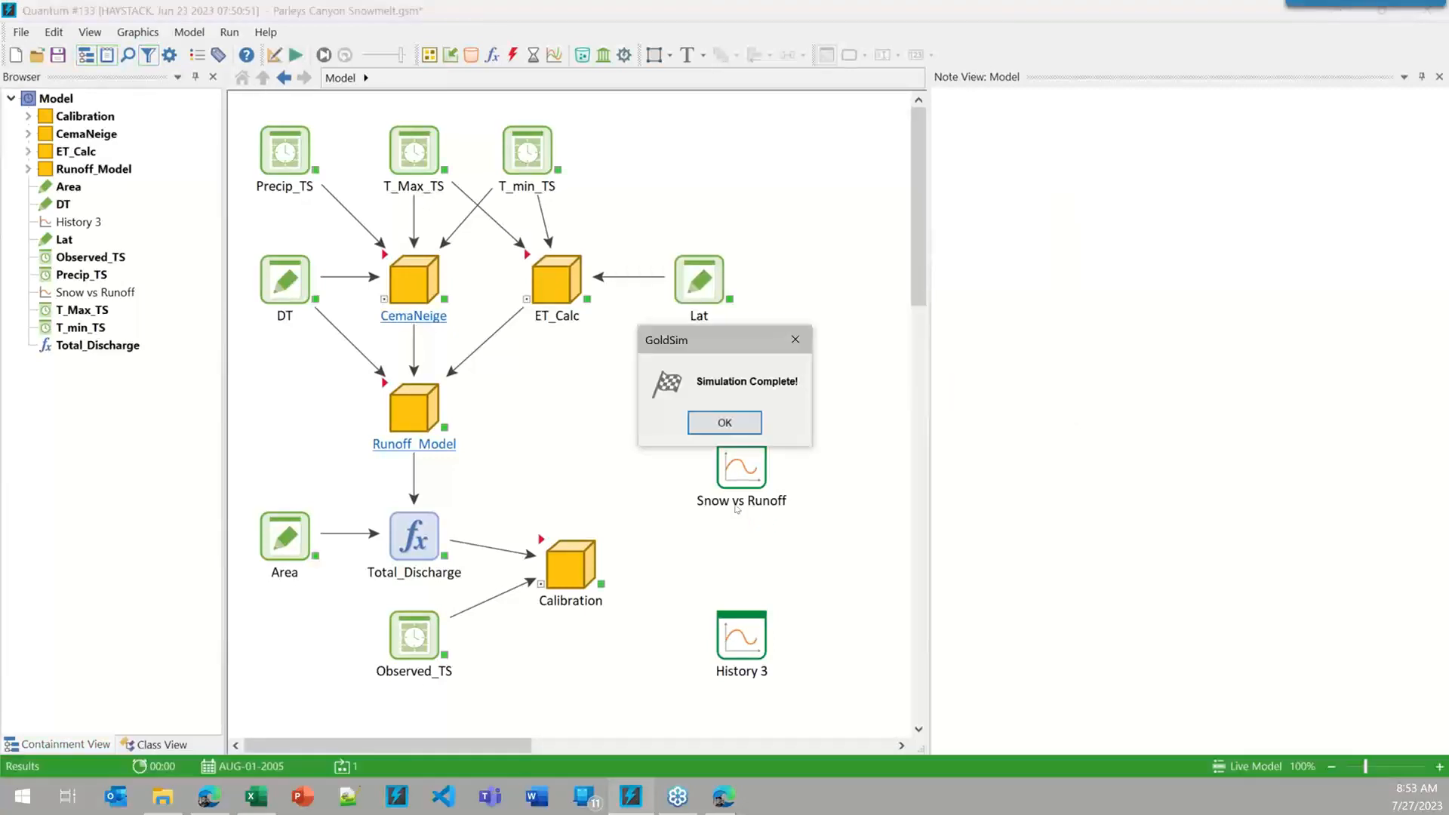
{"action": "left_click", "coordinate": [734, 422]}
{"action": "left_click", "coordinate": [730, 632]}
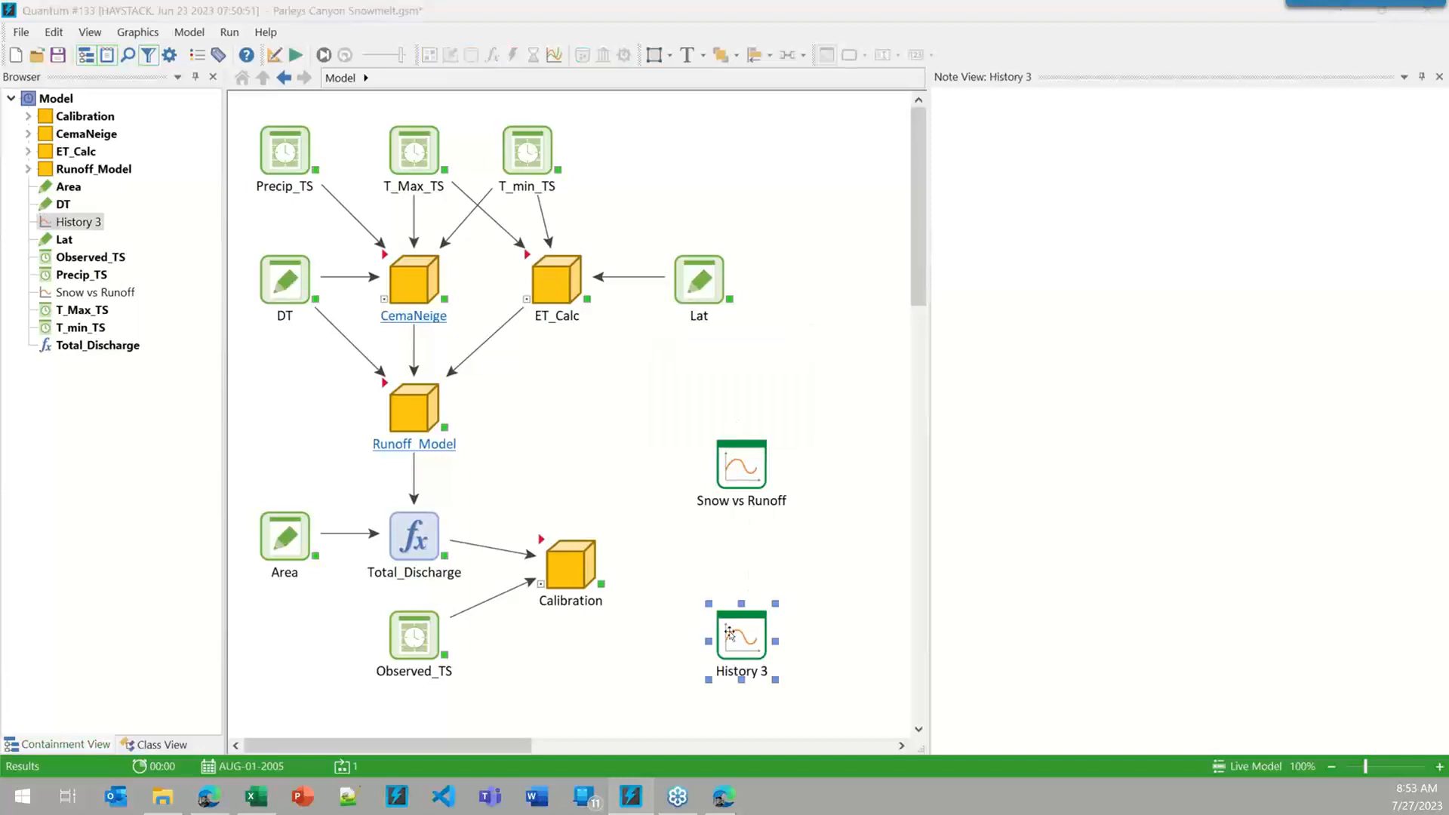
{"action": "double_click", "coordinate": [741, 634]}
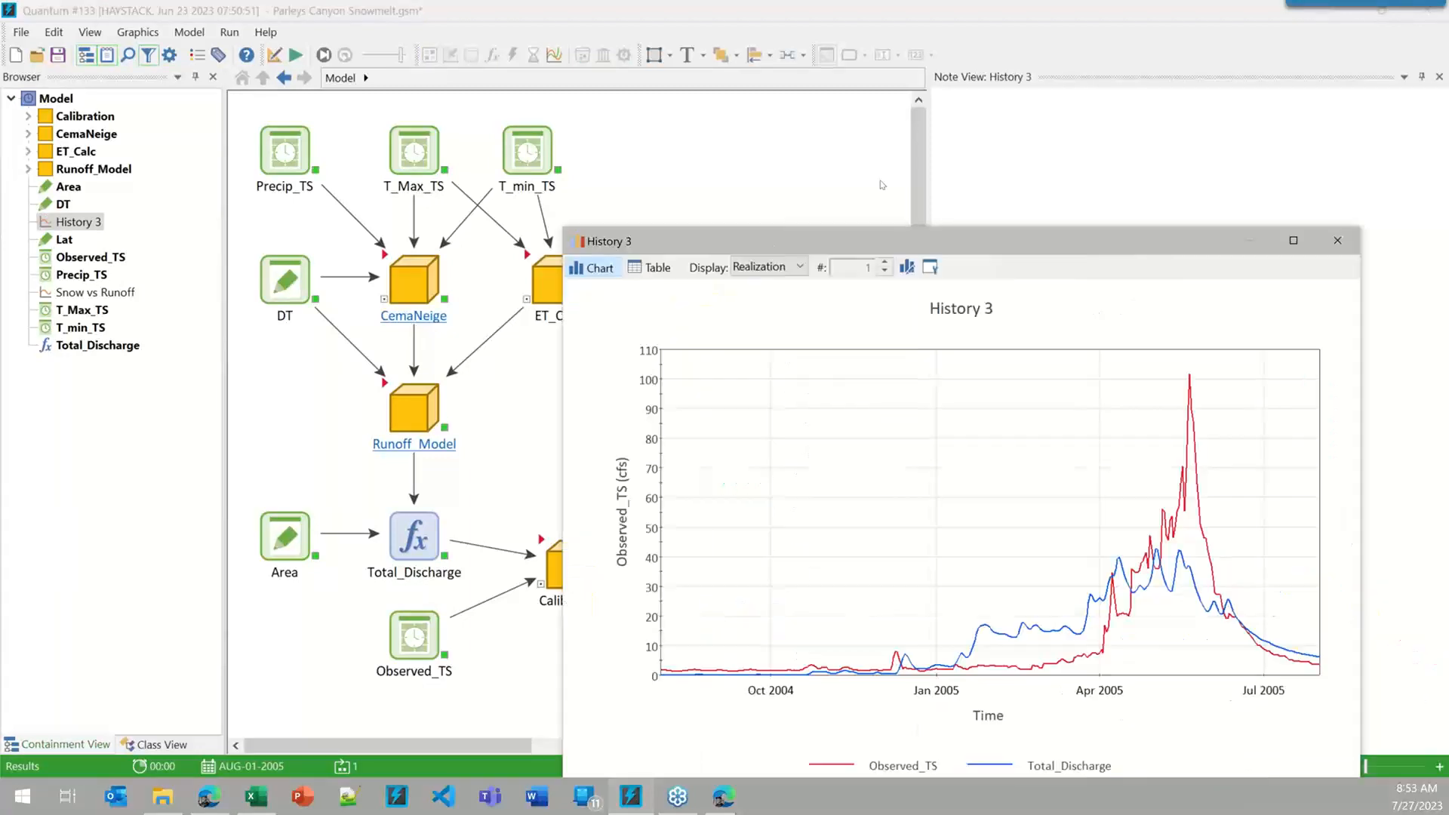
{"action": "left_click_drag", "start_coordinate": [1322, 243], "coordinate": [790, 104]}
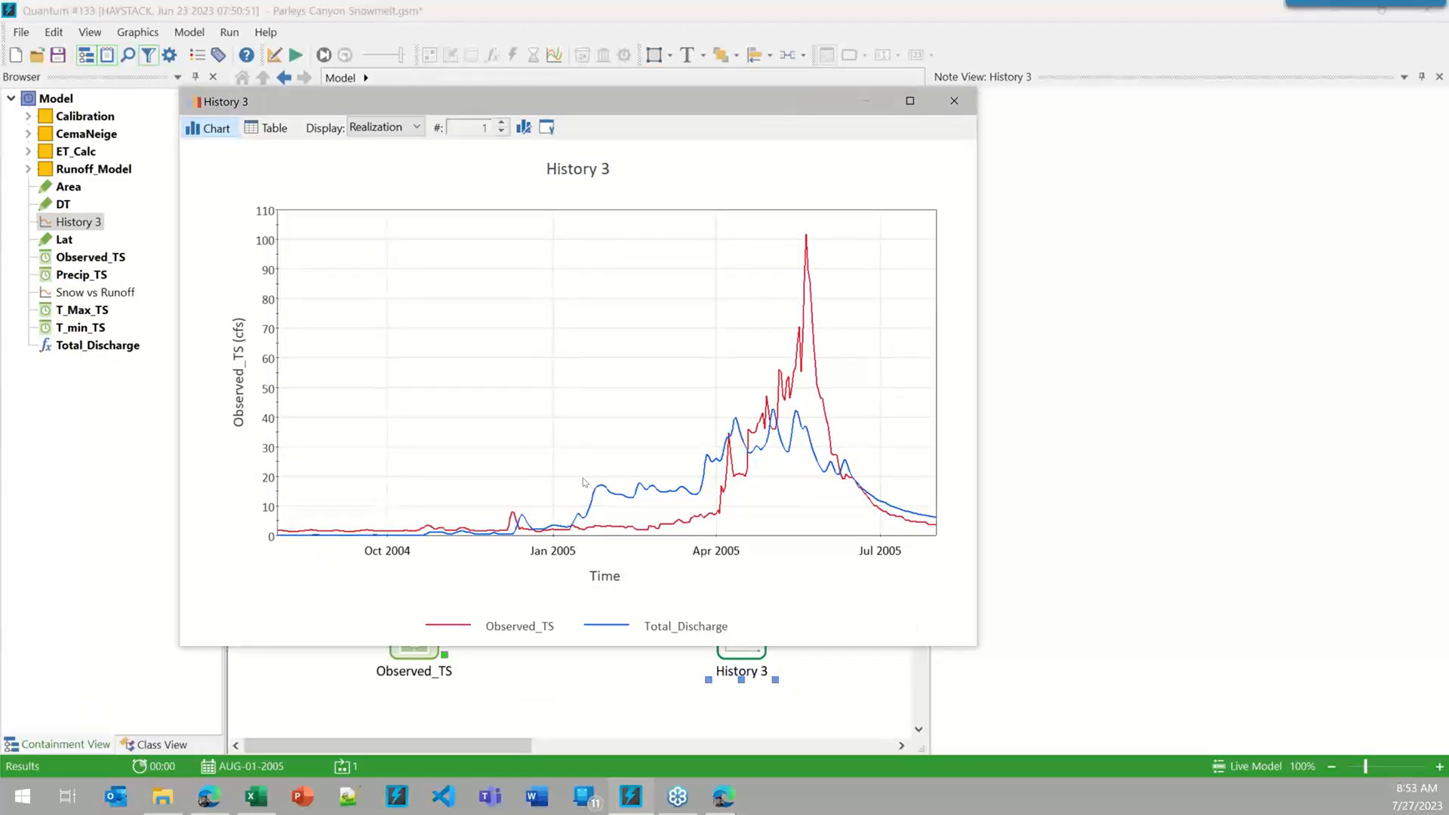
{"action": "mouse_move", "coordinate": [804, 427]}
{"action": "left_click", "coordinate": [954, 100]}
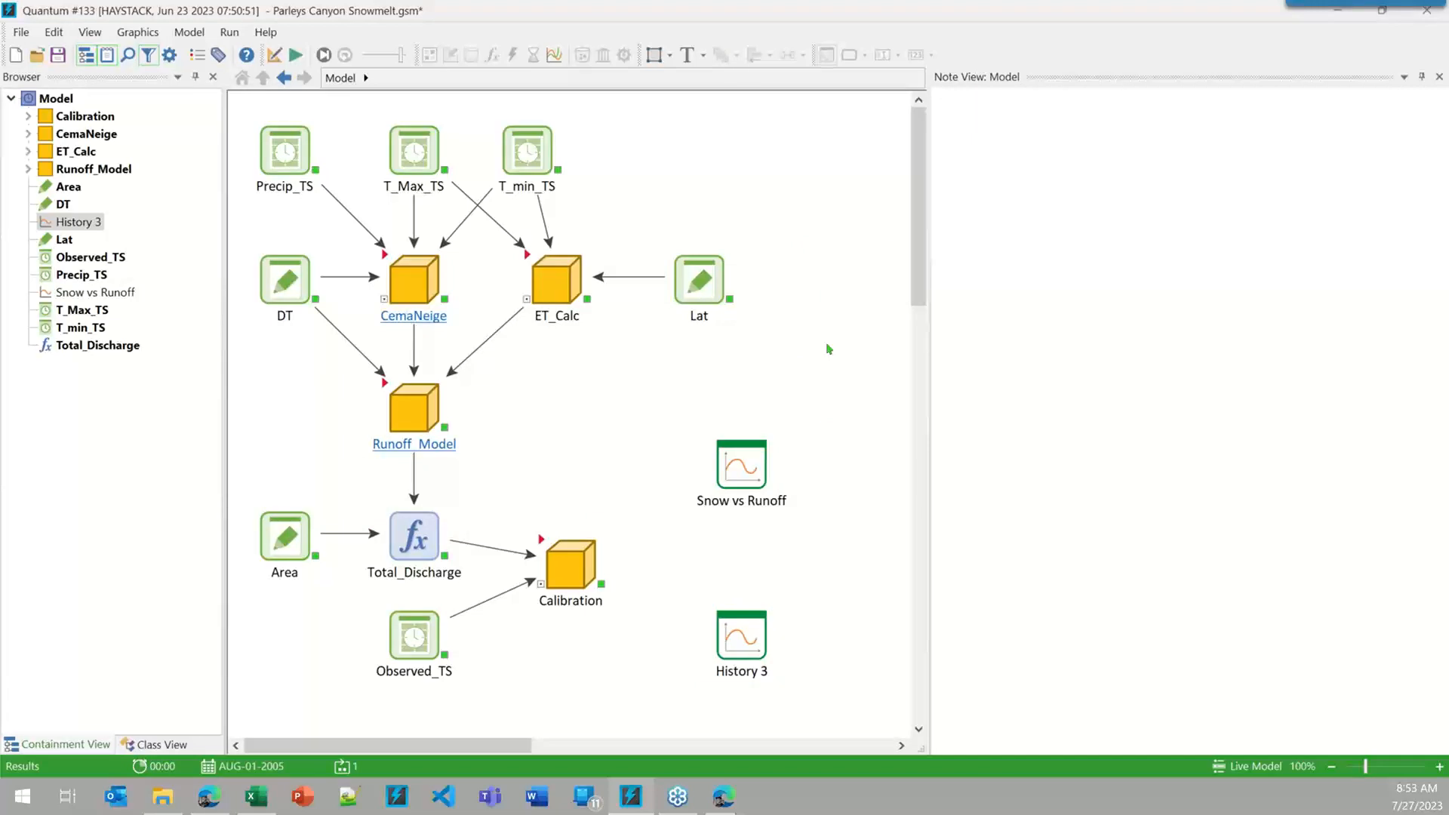
- Return the model to edit mode and open the Scenario Manager listing the existing scenarios
{"action": "key", "text": "F4"}
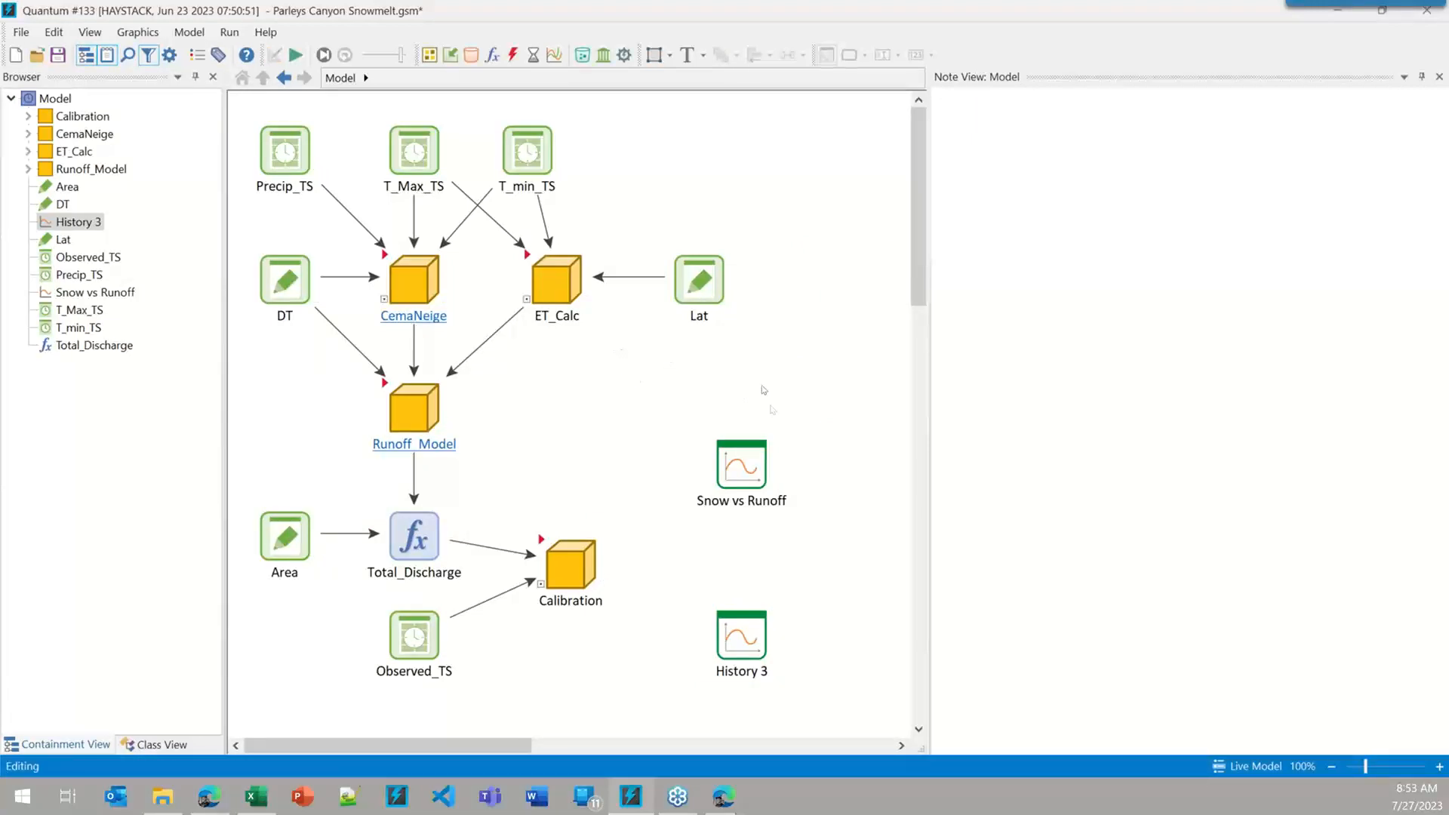
{"action": "left_click", "coordinate": [199, 58]}
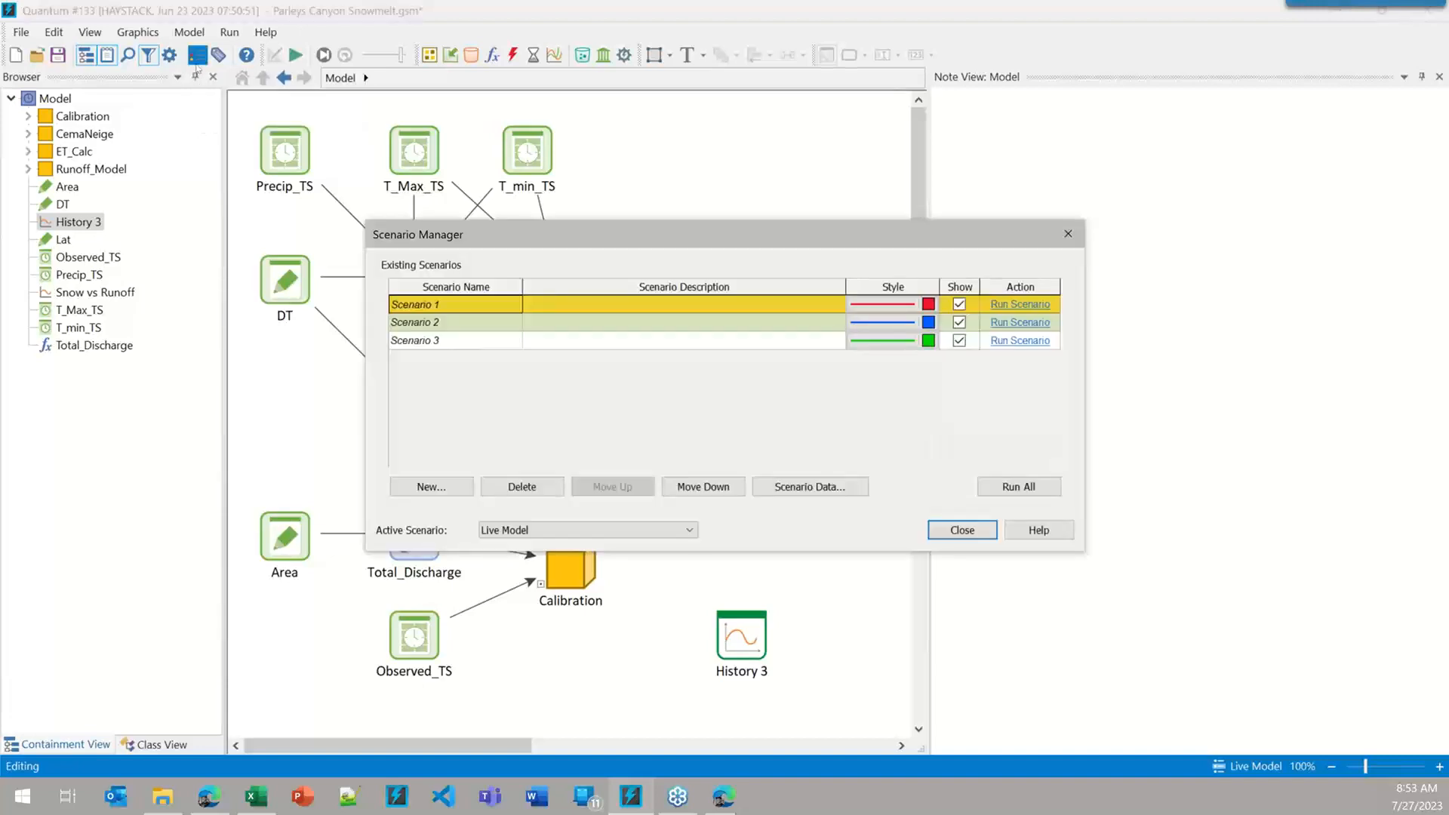
{"action": "left_click", "coordinate": [962, 530]}
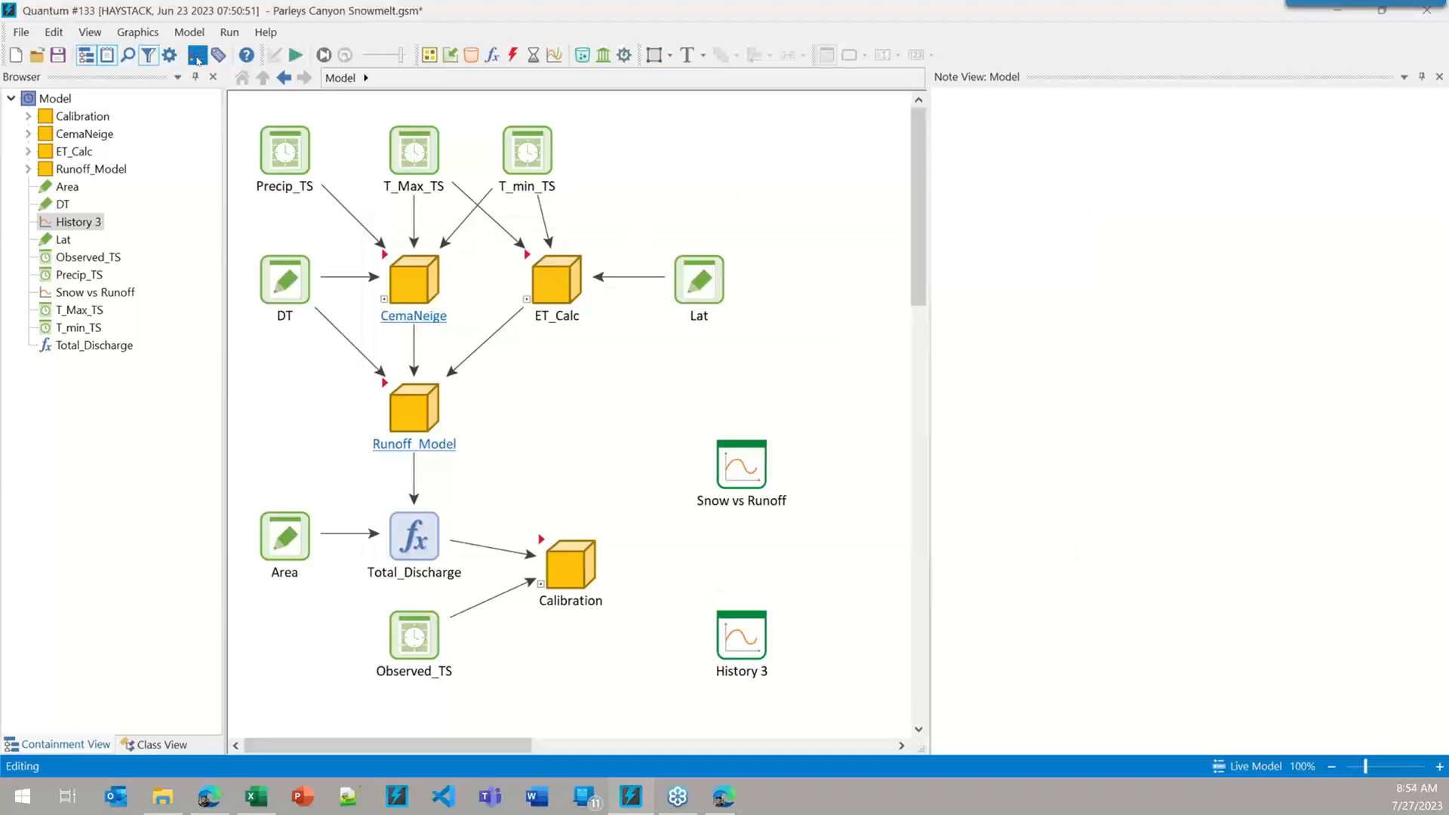
{"action": "left_click", "coordinate": [197, 55]}
{"action": "left_click_drag", "start_coordinate": [644, 248], "coordinate": [771, 155]}
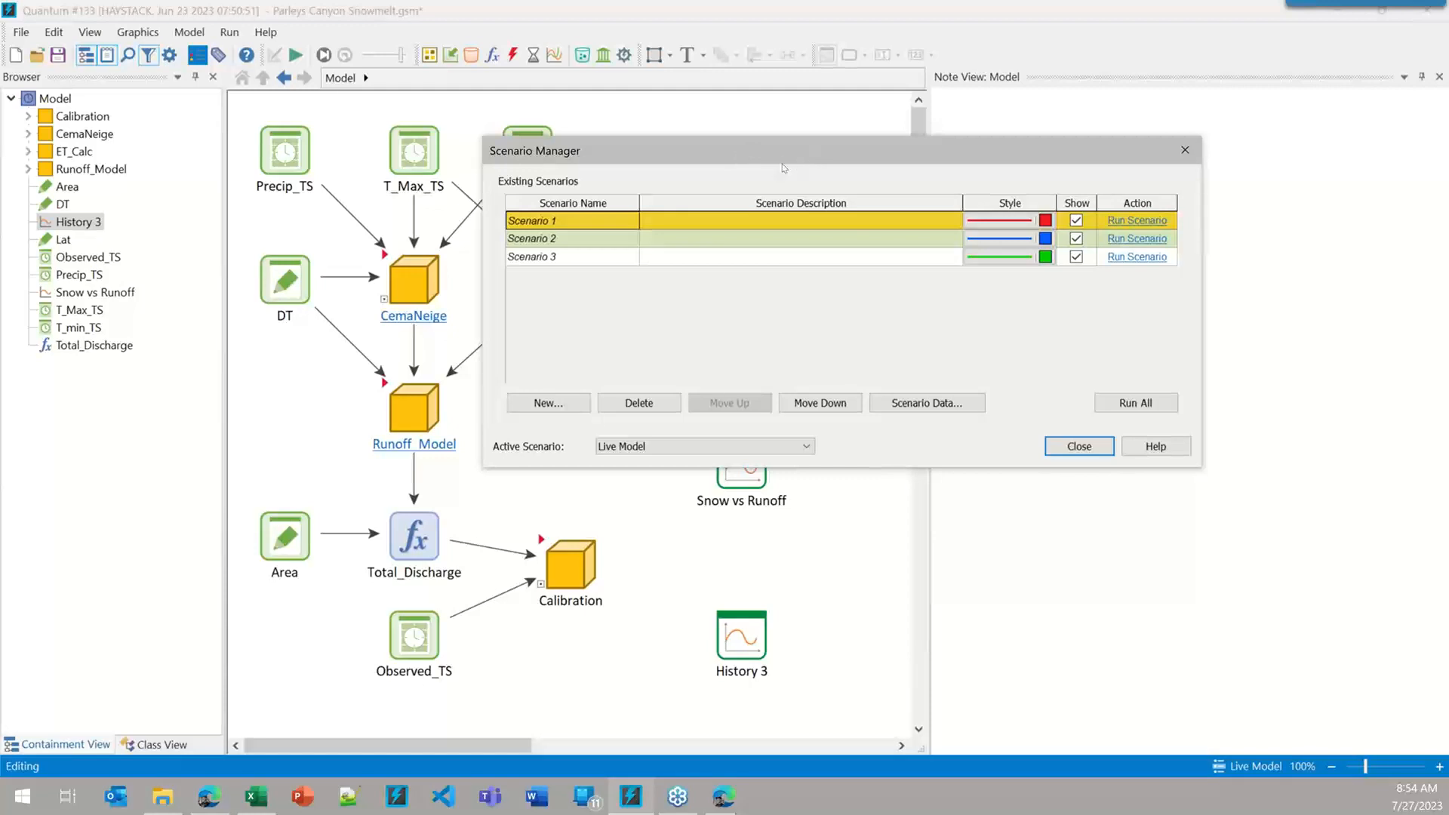
{"action": "left_click_drag", "start_coordinate": [785, 155], "coordinate": [752, 167]}
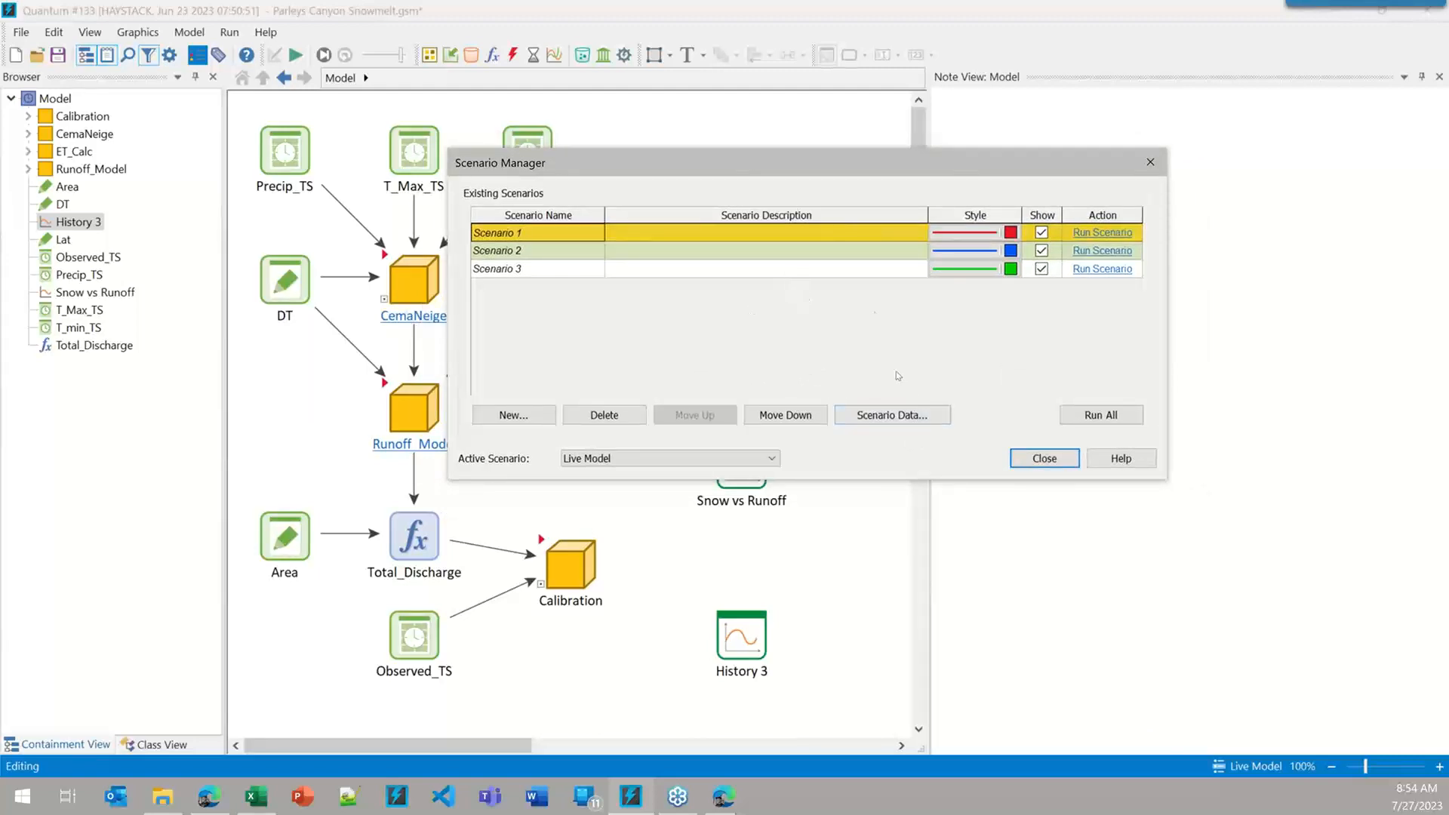
- Review the values assigned to X3 for Scenarios 1, 2 and 3 in the scenario data, then return to the scenario list
{"action": "left_click_drag", "start_coordinate": [907, 161], "coordinate": [864, 173]}
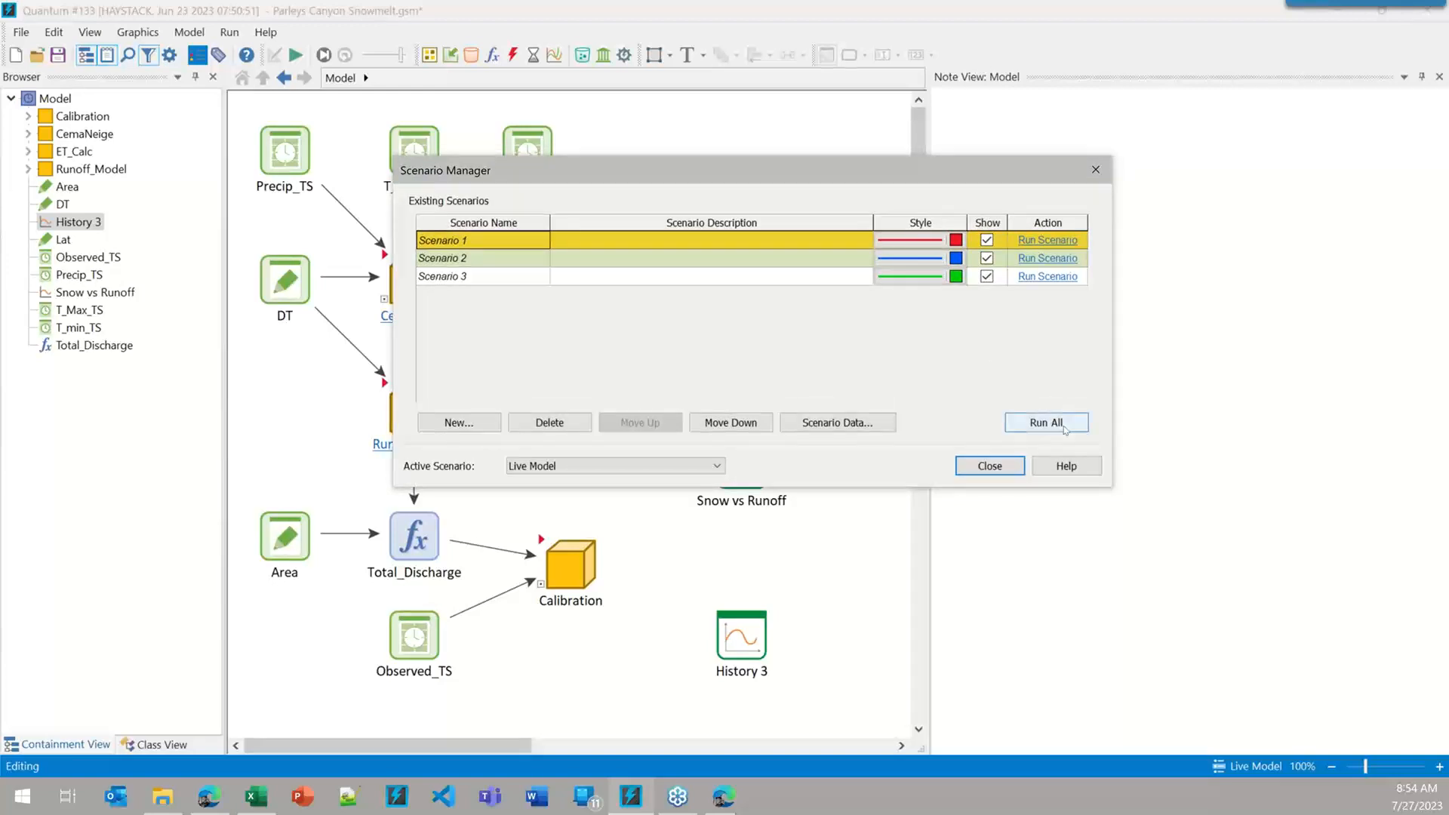
{"action": "left_click_drag", "start_coordinate": [777, 175], "coordinate": [946, 148]}
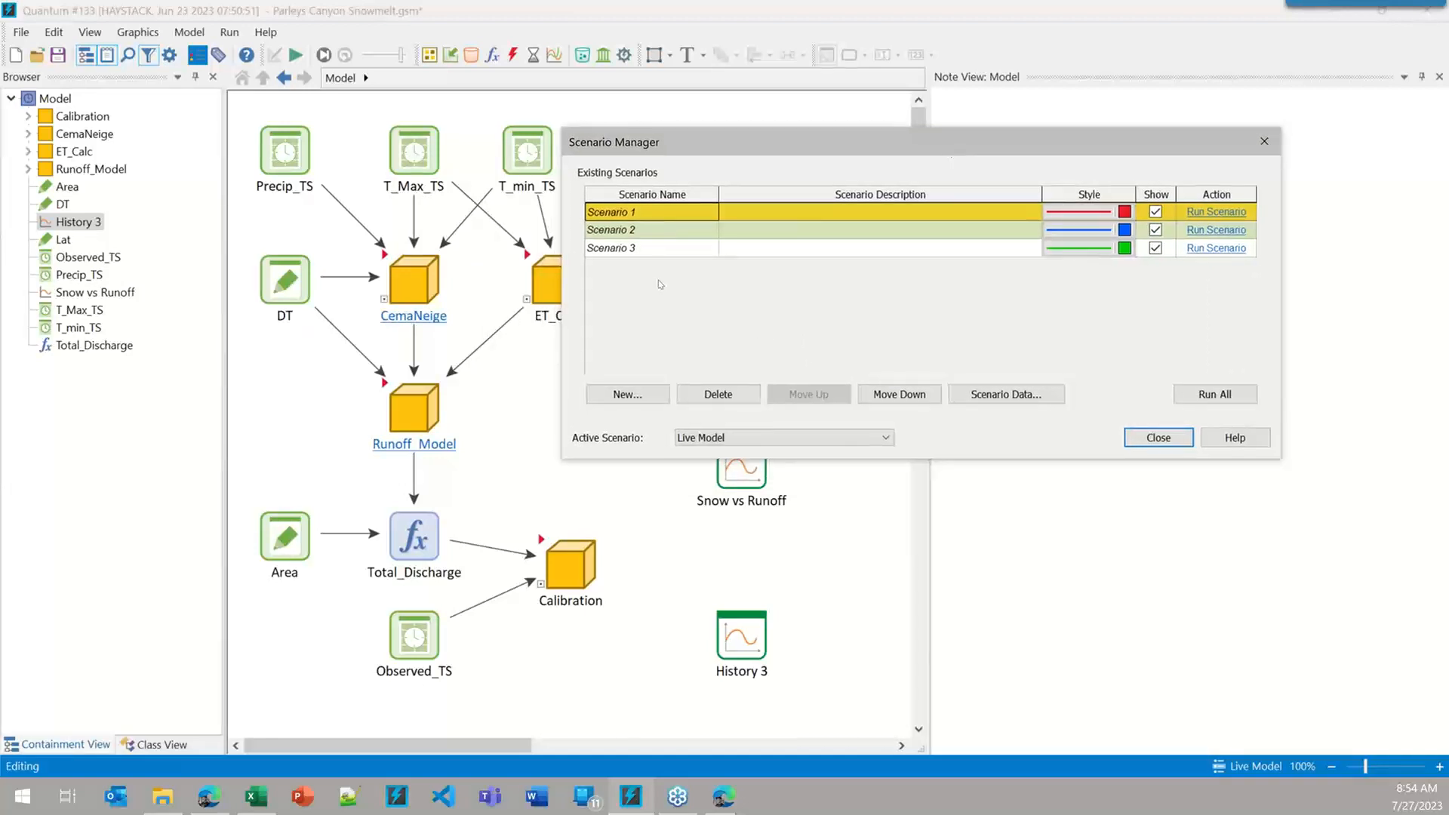
{"action": "left_click", "coordinate": [1032, 396]}
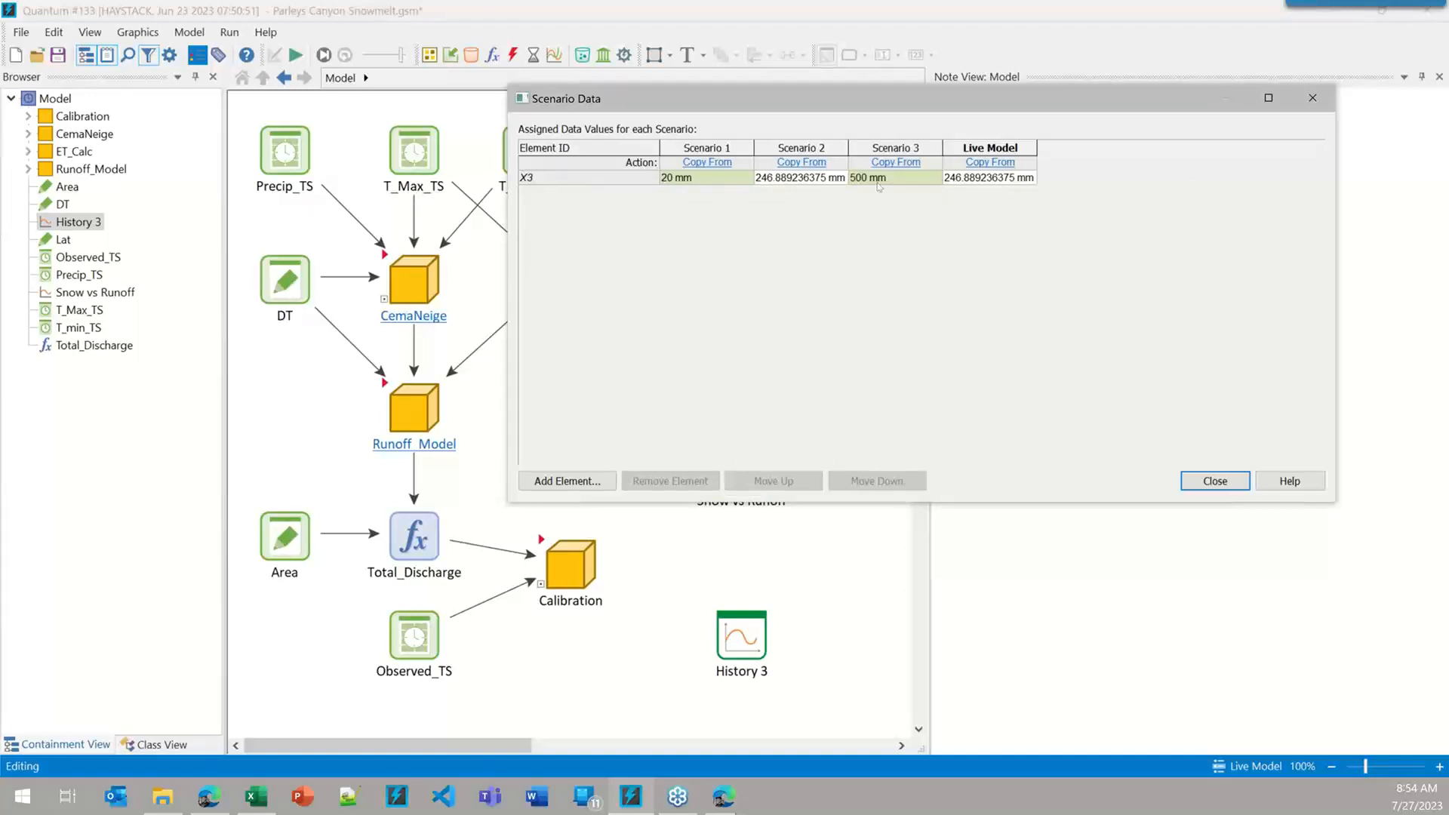
{"action": "left_click", "coordinate": [549, 183]}
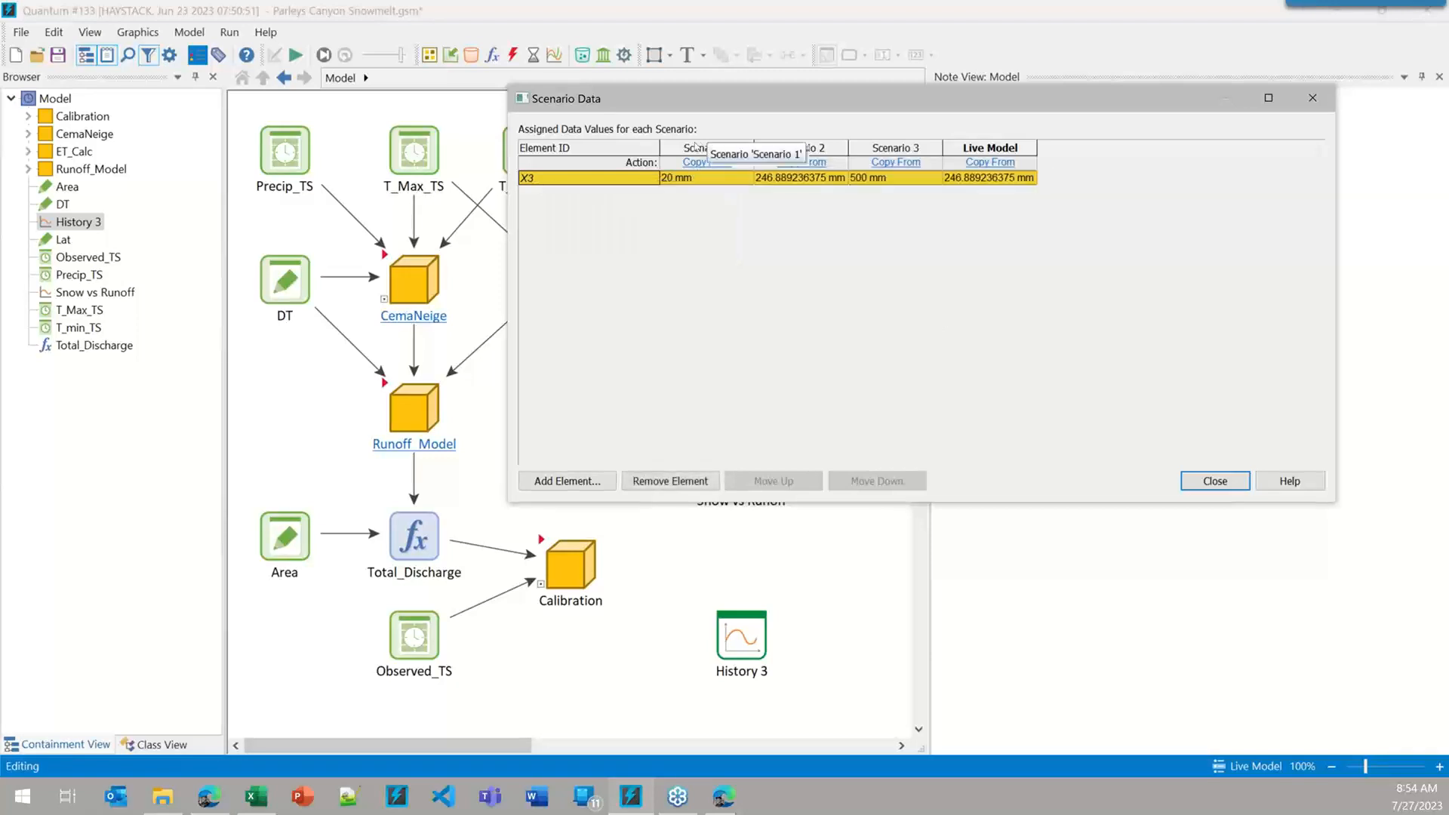
{"action": "left_click", "coordinate": [694, 167]}
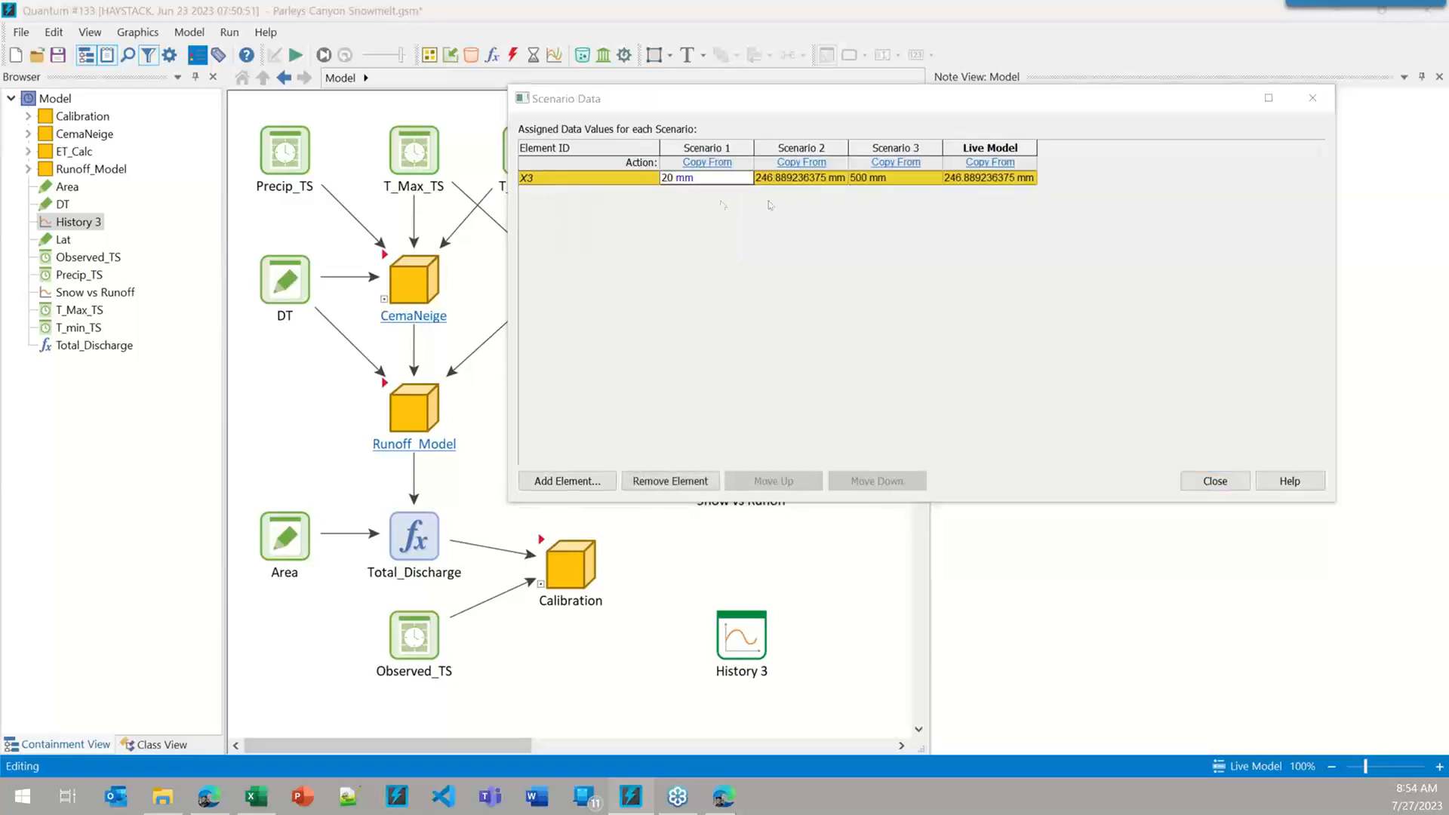
{"action": "left_click", "coordinate": [787, 176]}
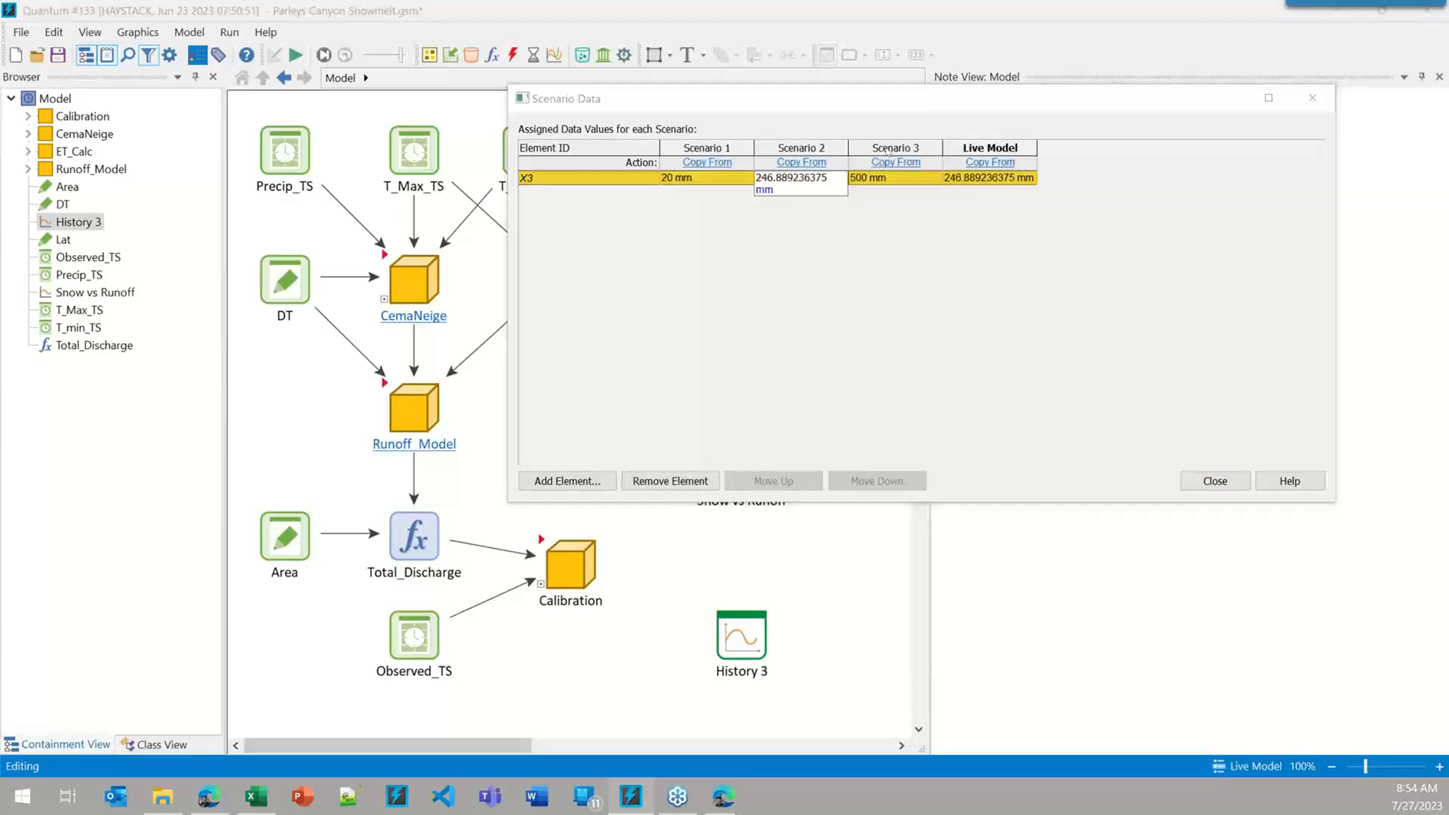
{"action": "left_click", "coordinate": [892, 180]}
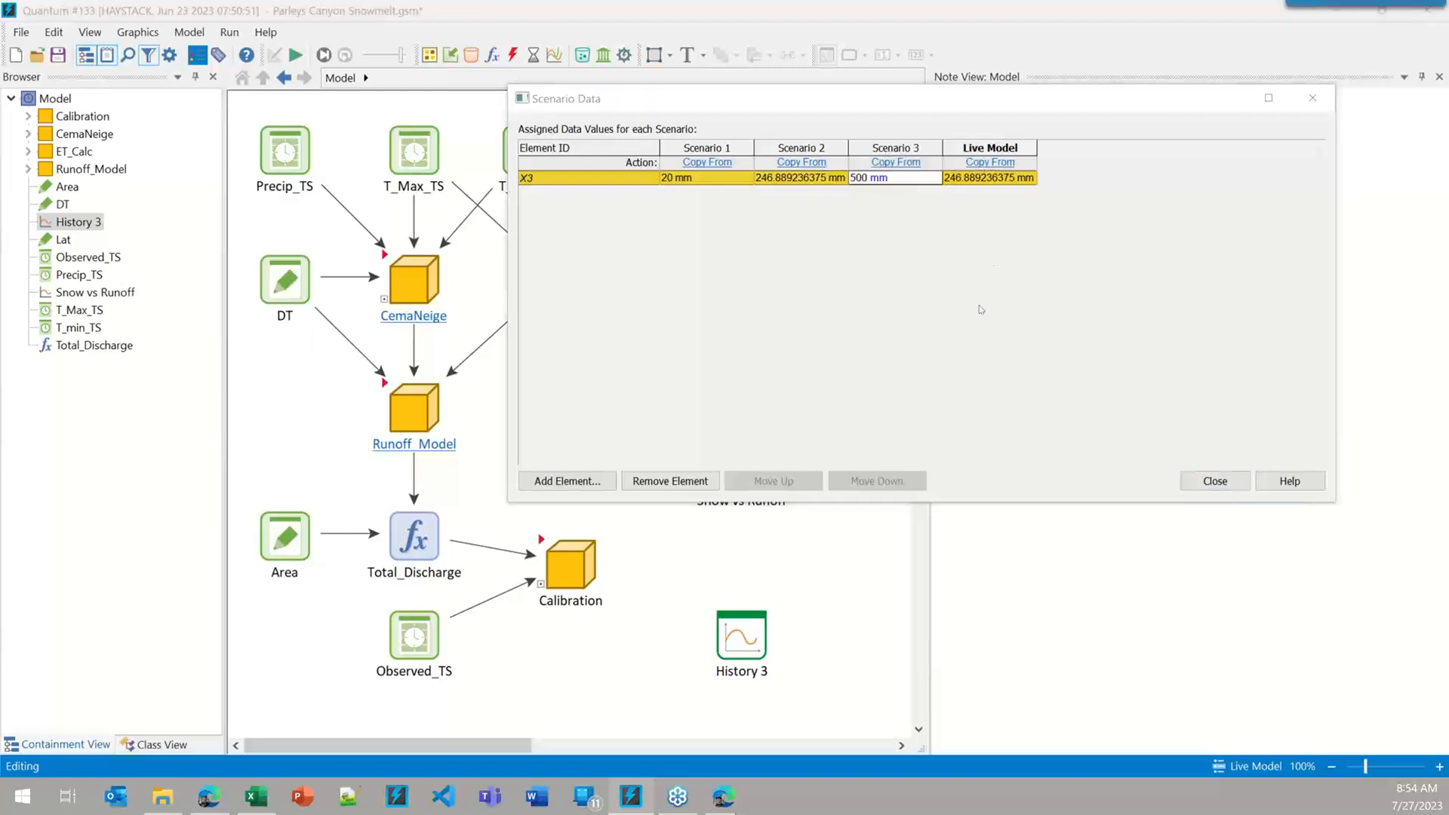
{"action": "left_click", "coordinate": [1215, 481]}
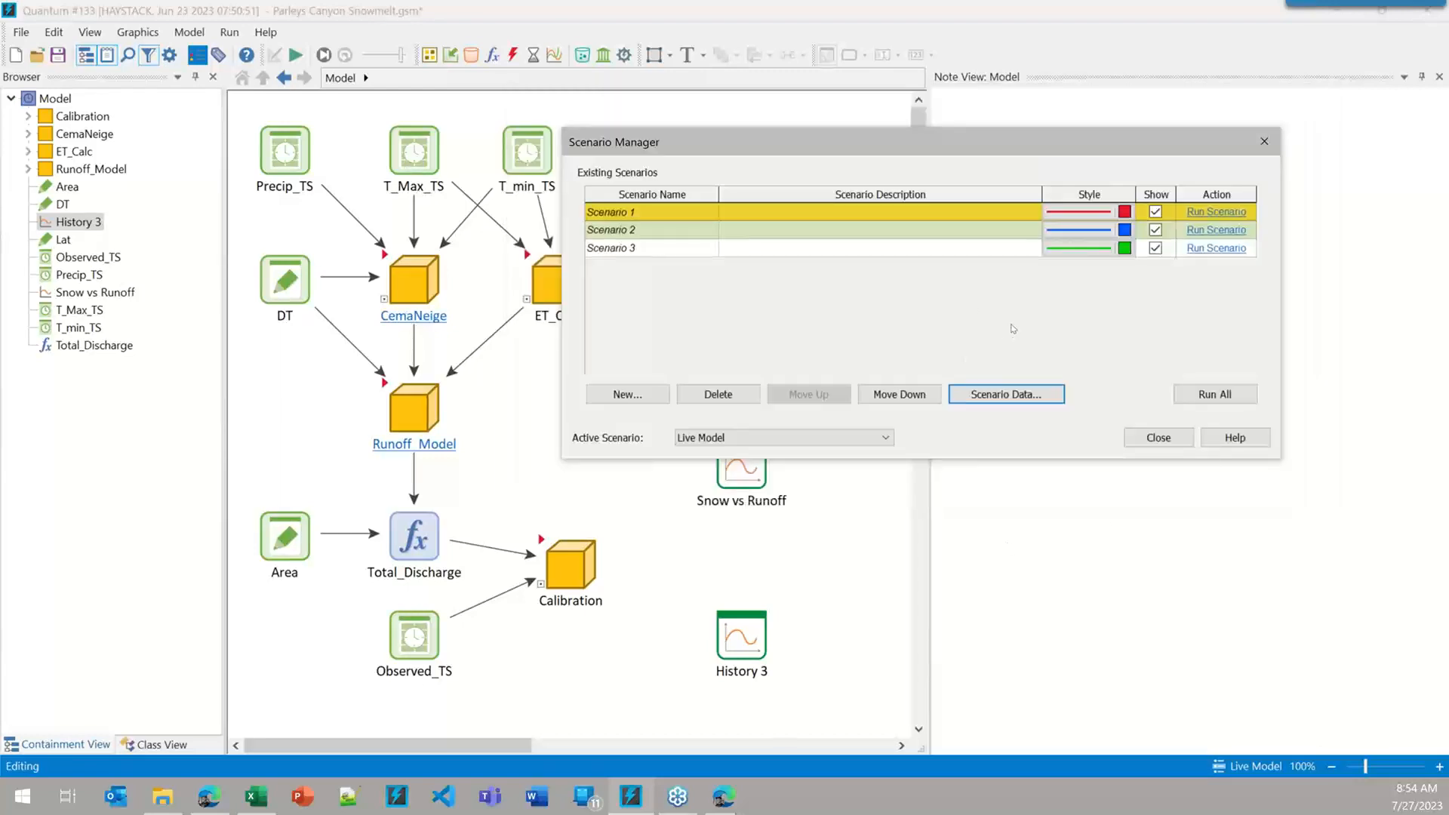
- Run all the scenarios and plot all results and scenarios together in the History 3 chart
{"action": "left_click", "coordinate": [1214, 394]}
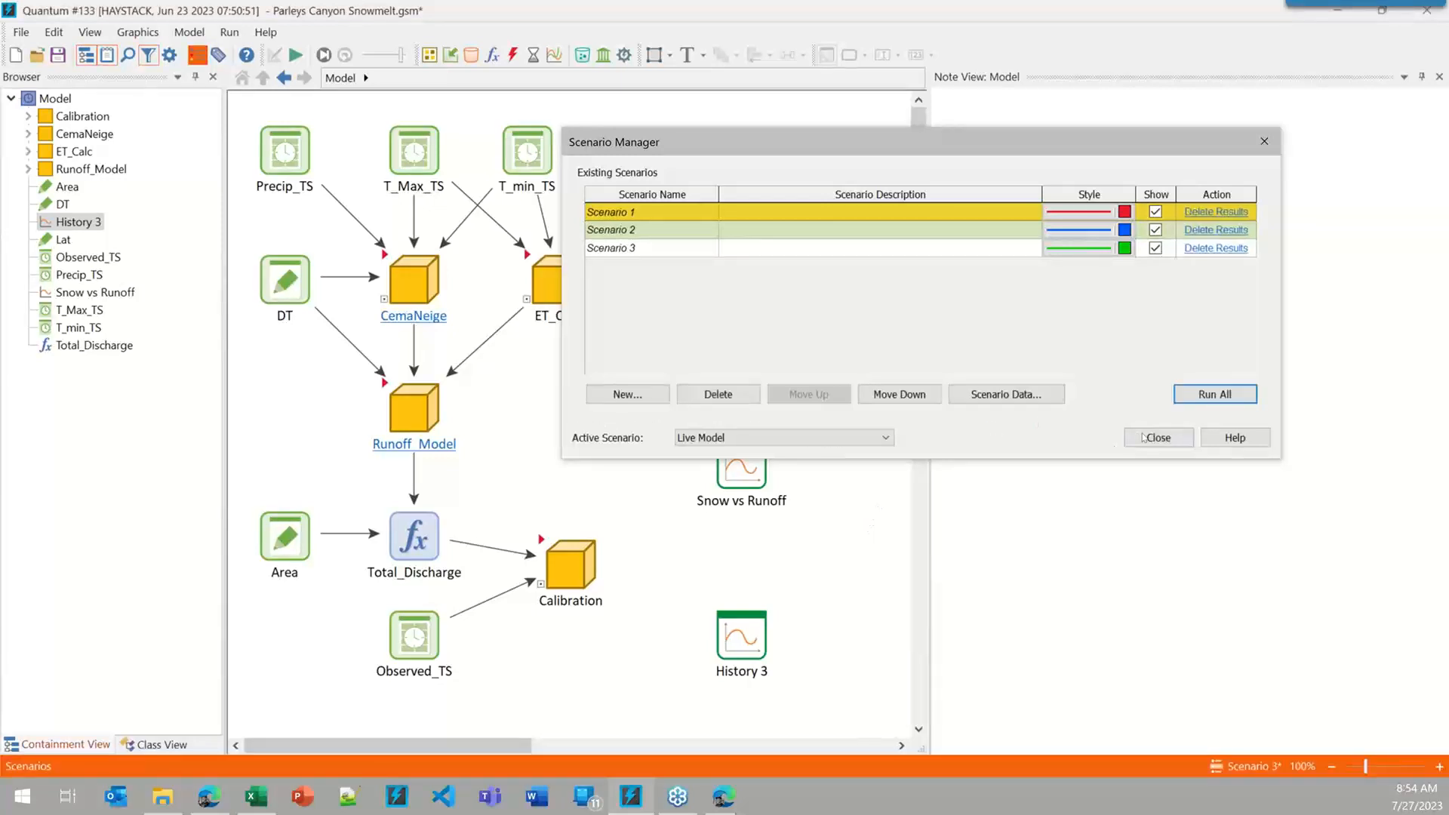
{"action": "key", "text": "Escape"}
{"action": "left_click", "coordinate": [725, 634]}
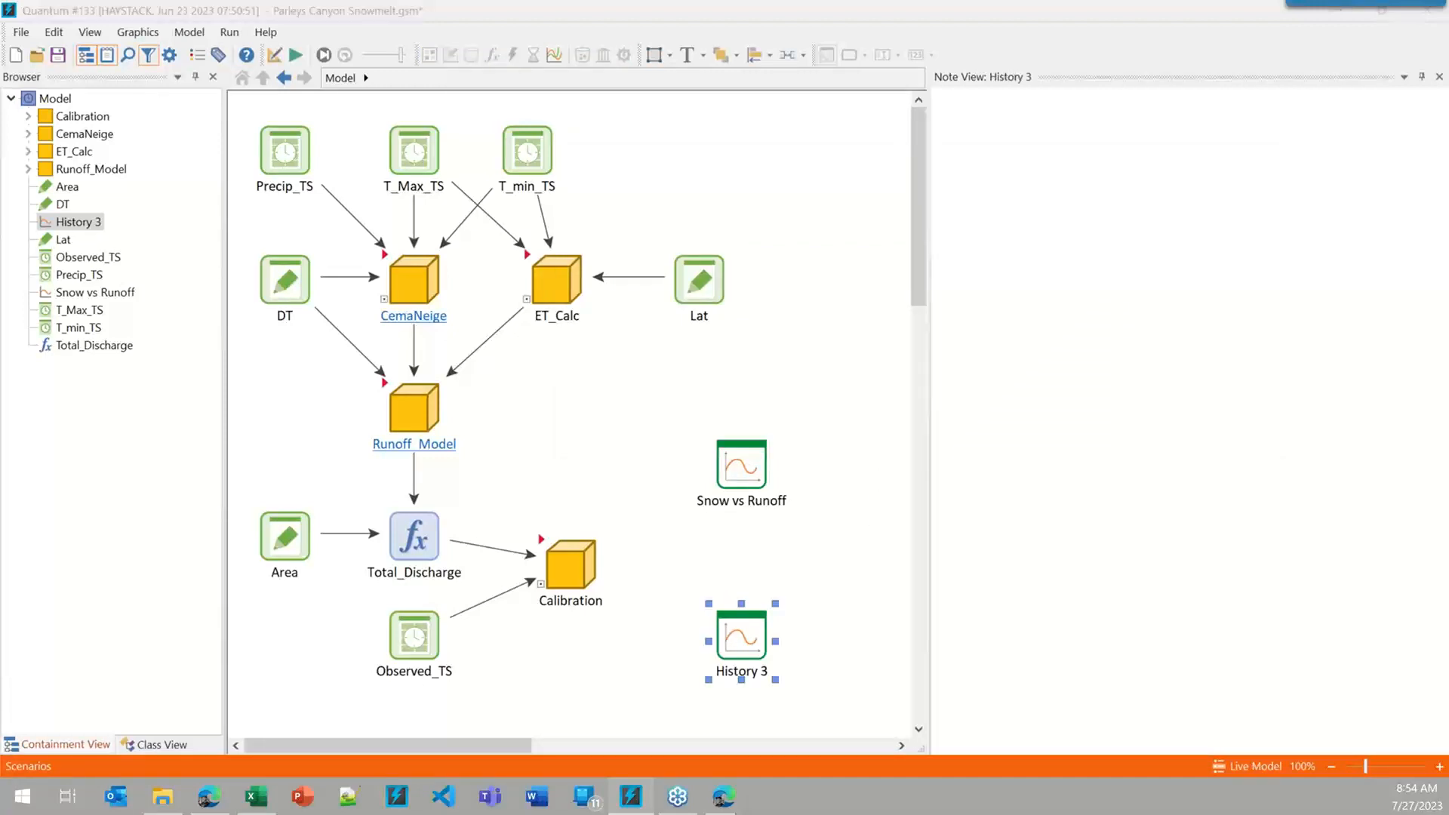
{"action": "double_click", "coordinate": [724, 634]}
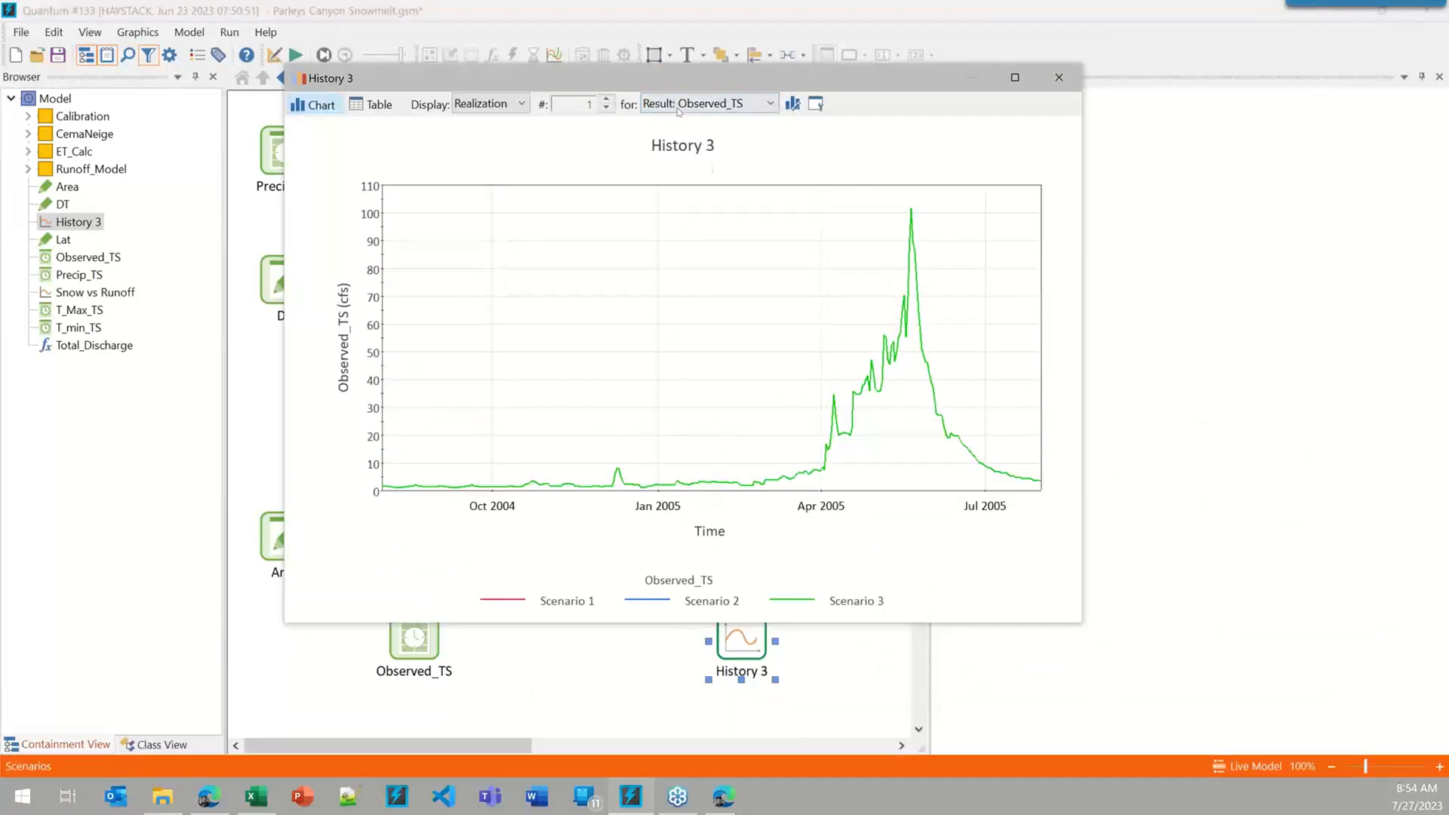
{"action": "left_click", "coordinate": [696, 104]}
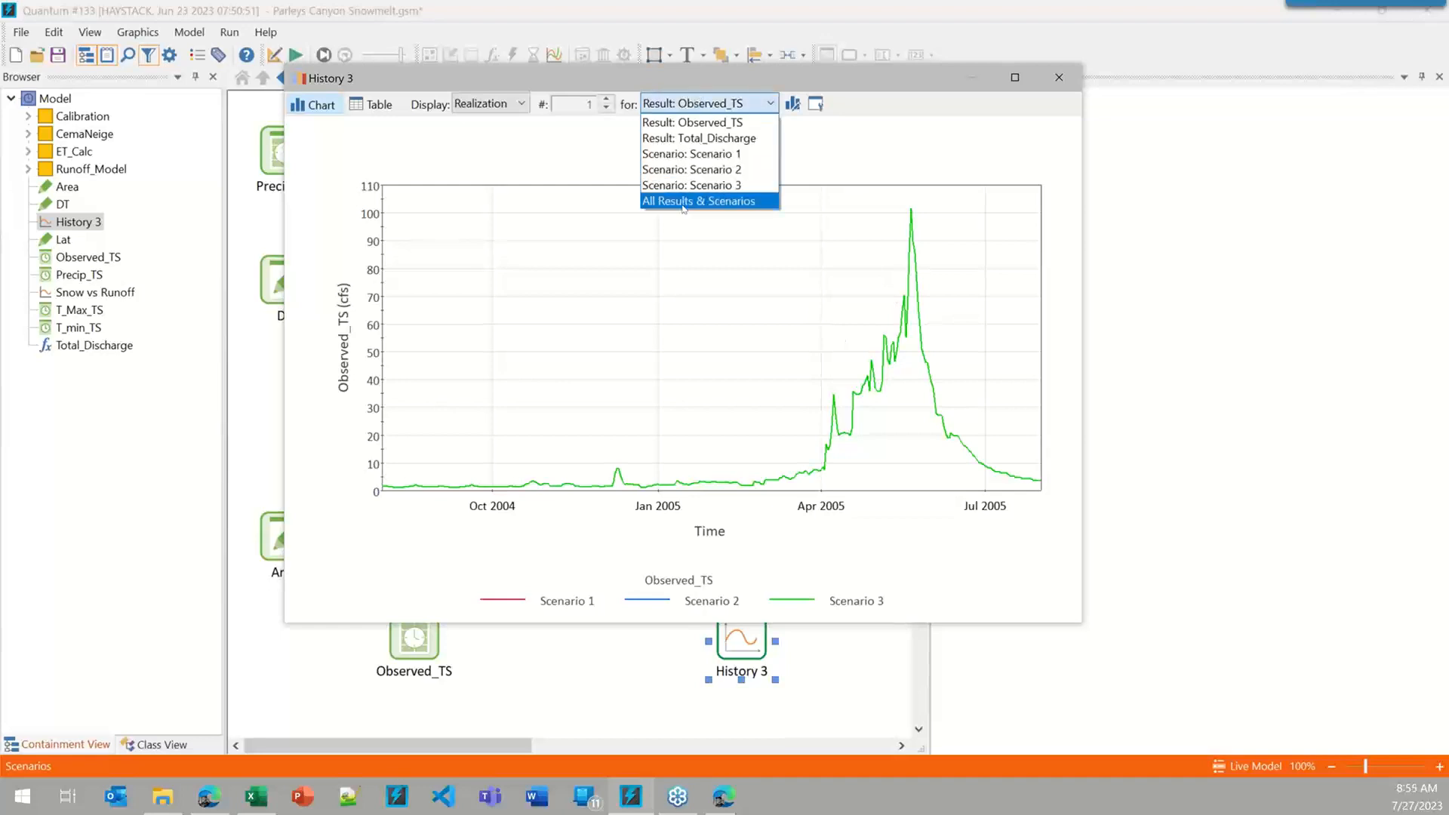
{"action": "left_click", "coordinate": [685, 201]}
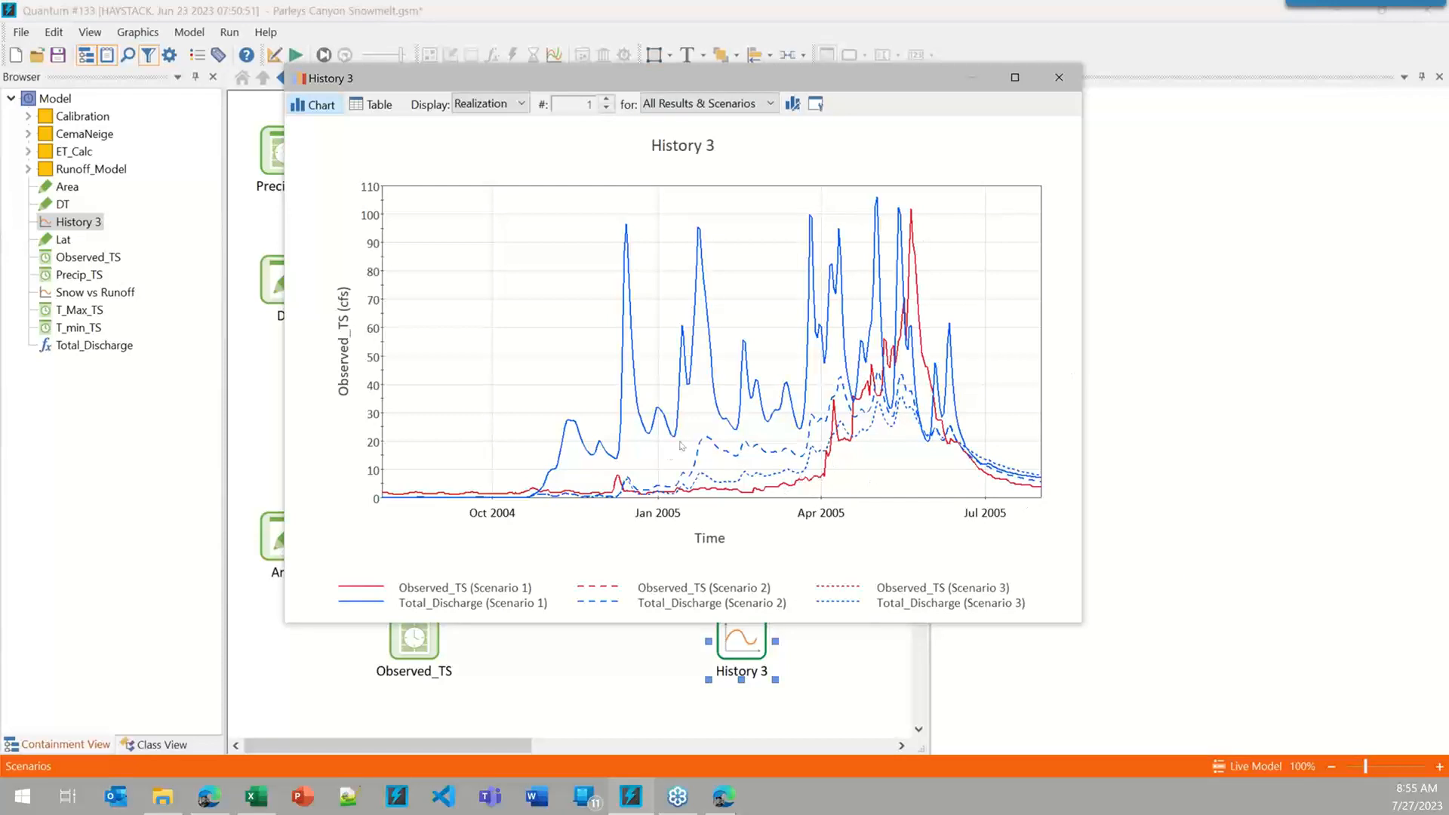
{"action": "mouse_move", "coordinate": [961, 420]}
{"action": "mouse_move", "coordinate": [585, 460]}
- Move the History 3 chart aside, recheck each scenario's X3 value in the scenario data, and return to the chart
{"action": "left_click_drag", "start_coordinate": [809, 78], "coordinate": [1076, 169]}
{"action": "left_click", "coordinate": [197, 55]}
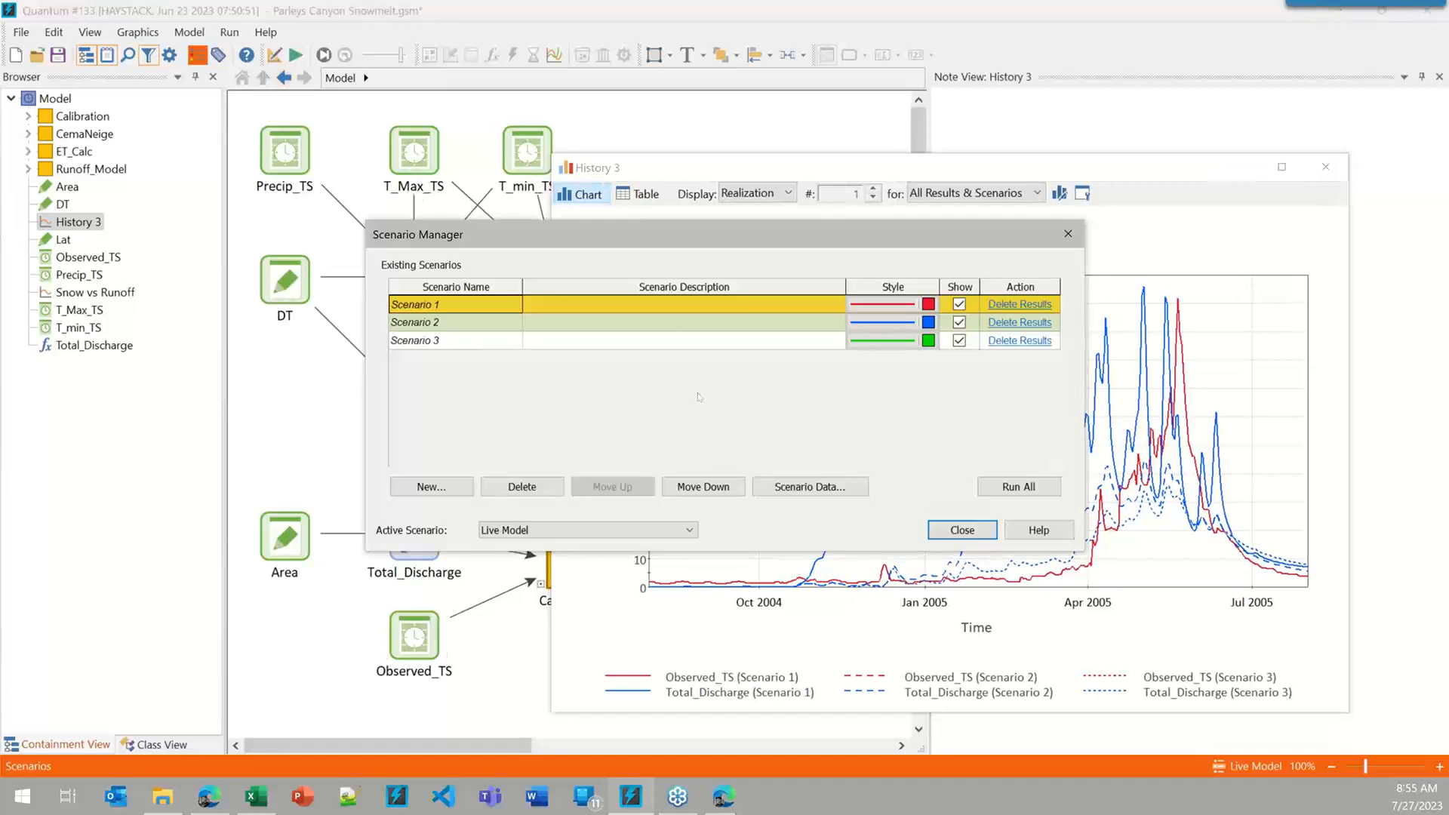
{"action": "left_click", "coordinate": [810, 487]}
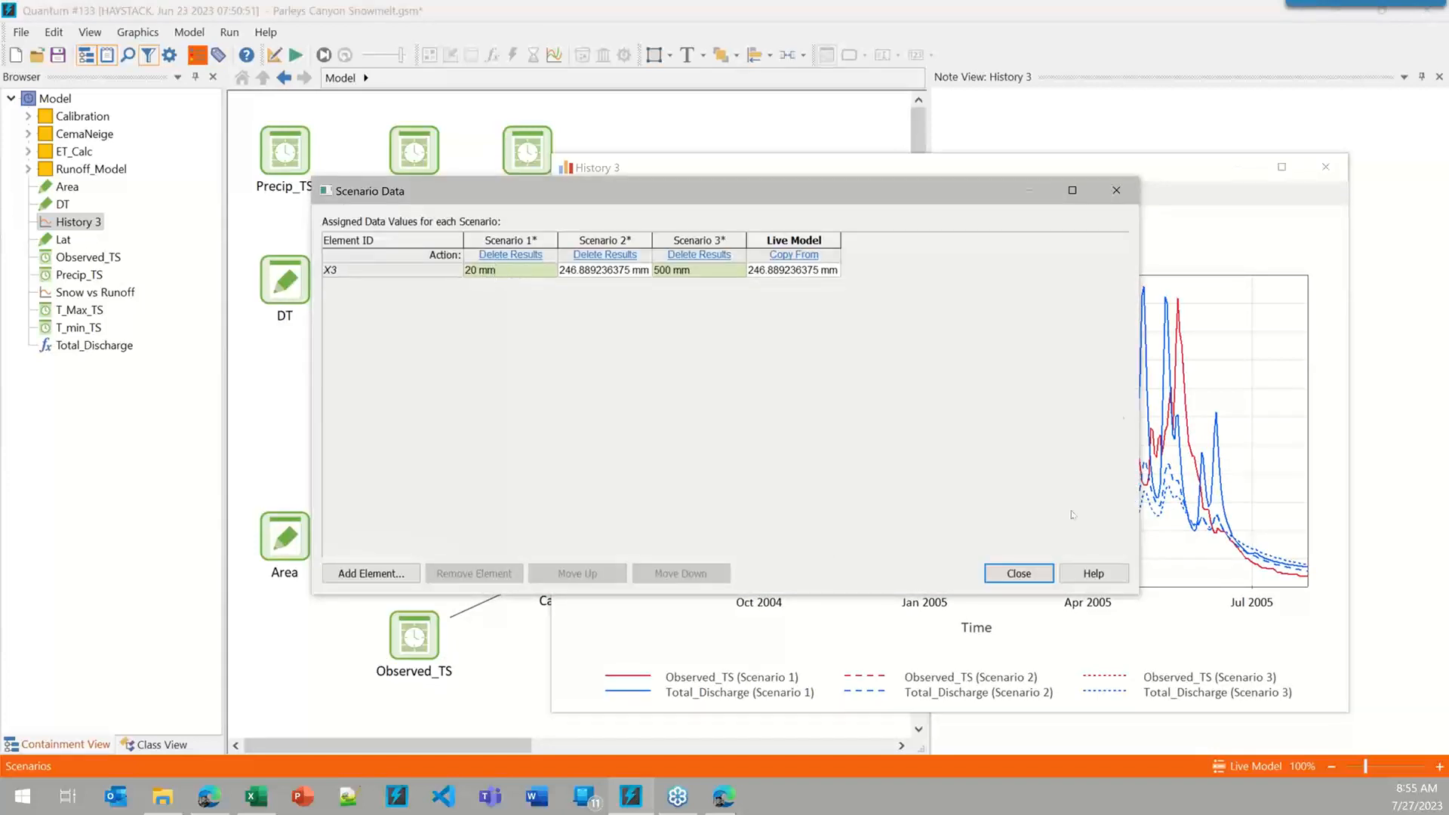
{"action": "left_click", "coordinate": [1019, 574]}
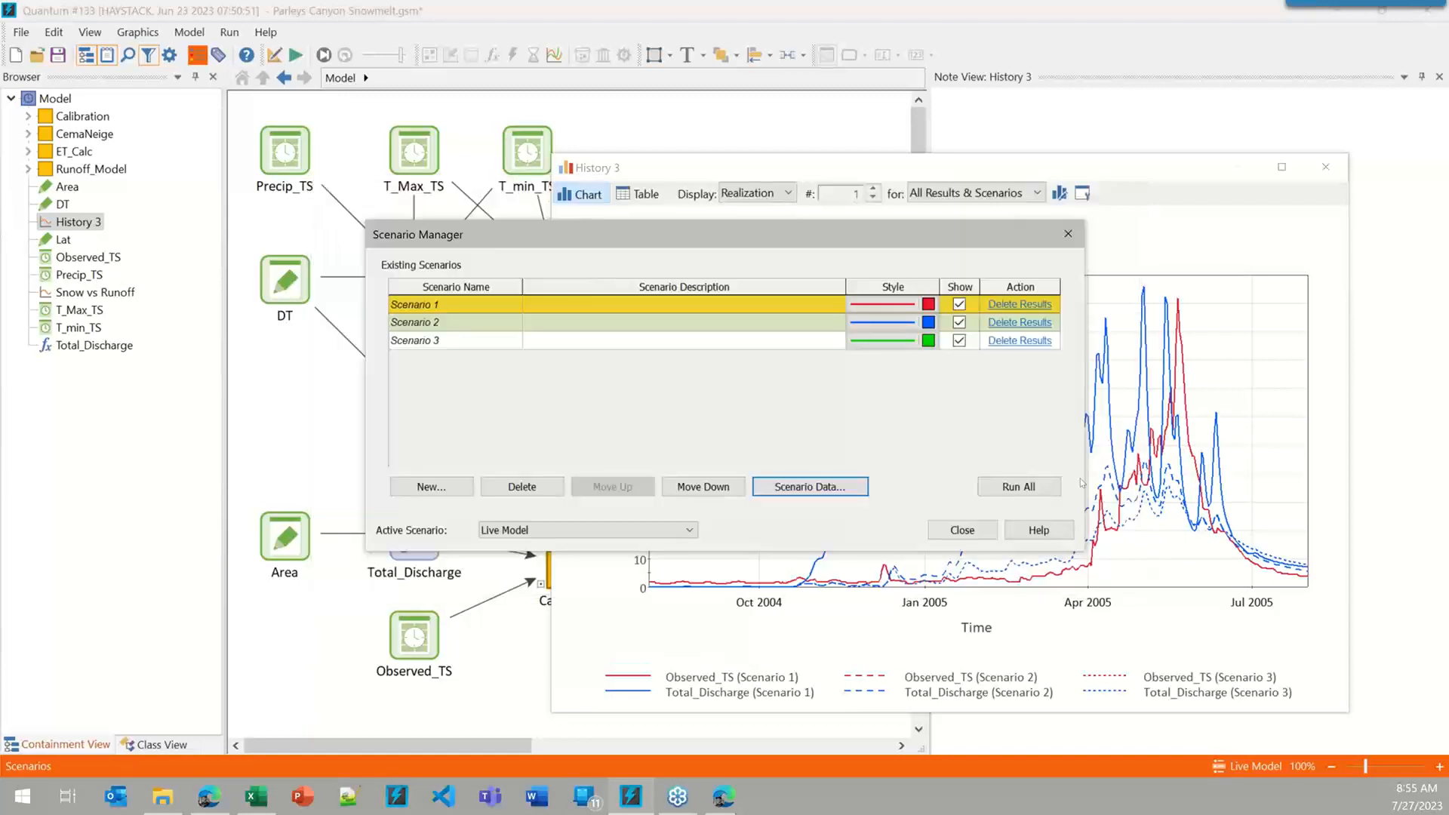
{"action": "left_click", "coordinate": [1068, 234]}
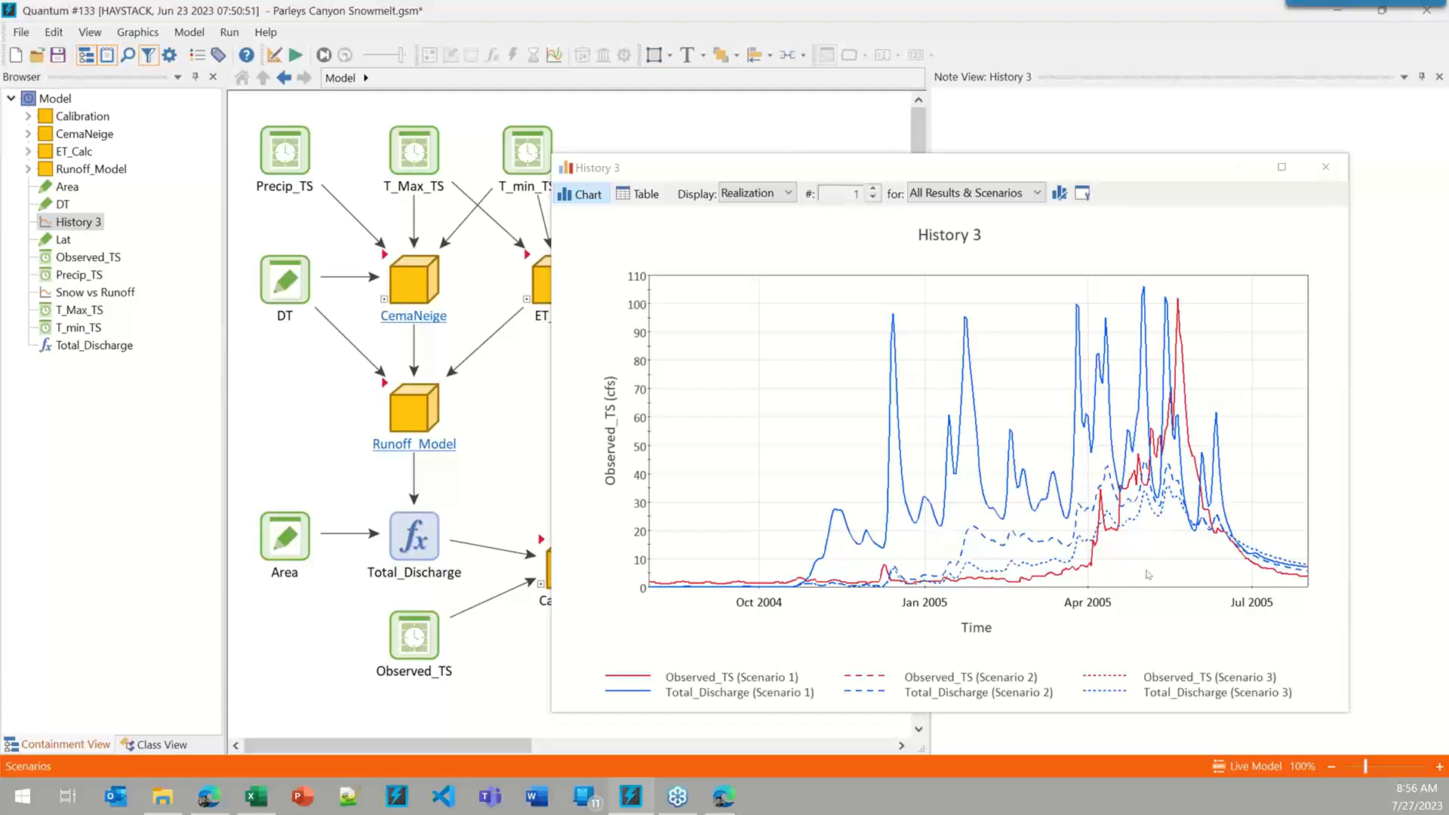
- Close the chart, delete all scenario results to return to edit mode, and remove X3 from the scenario data
{"action": "left_click", "coordinate": [1325, 167]}
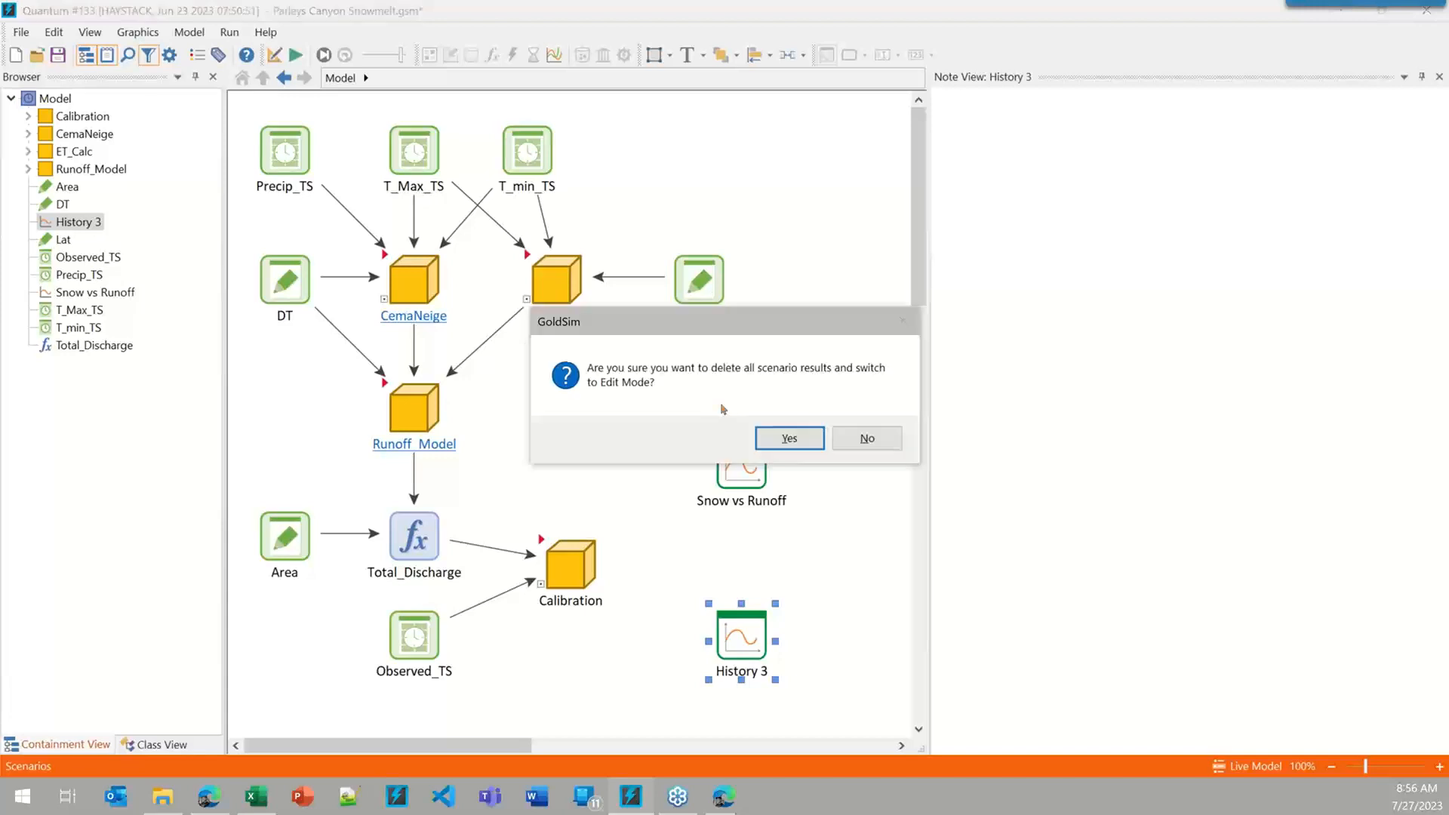
{"action": "left_click", "coordinate": [723, 409]}
{"action": "left_click", "coordinate": [197, 54]}
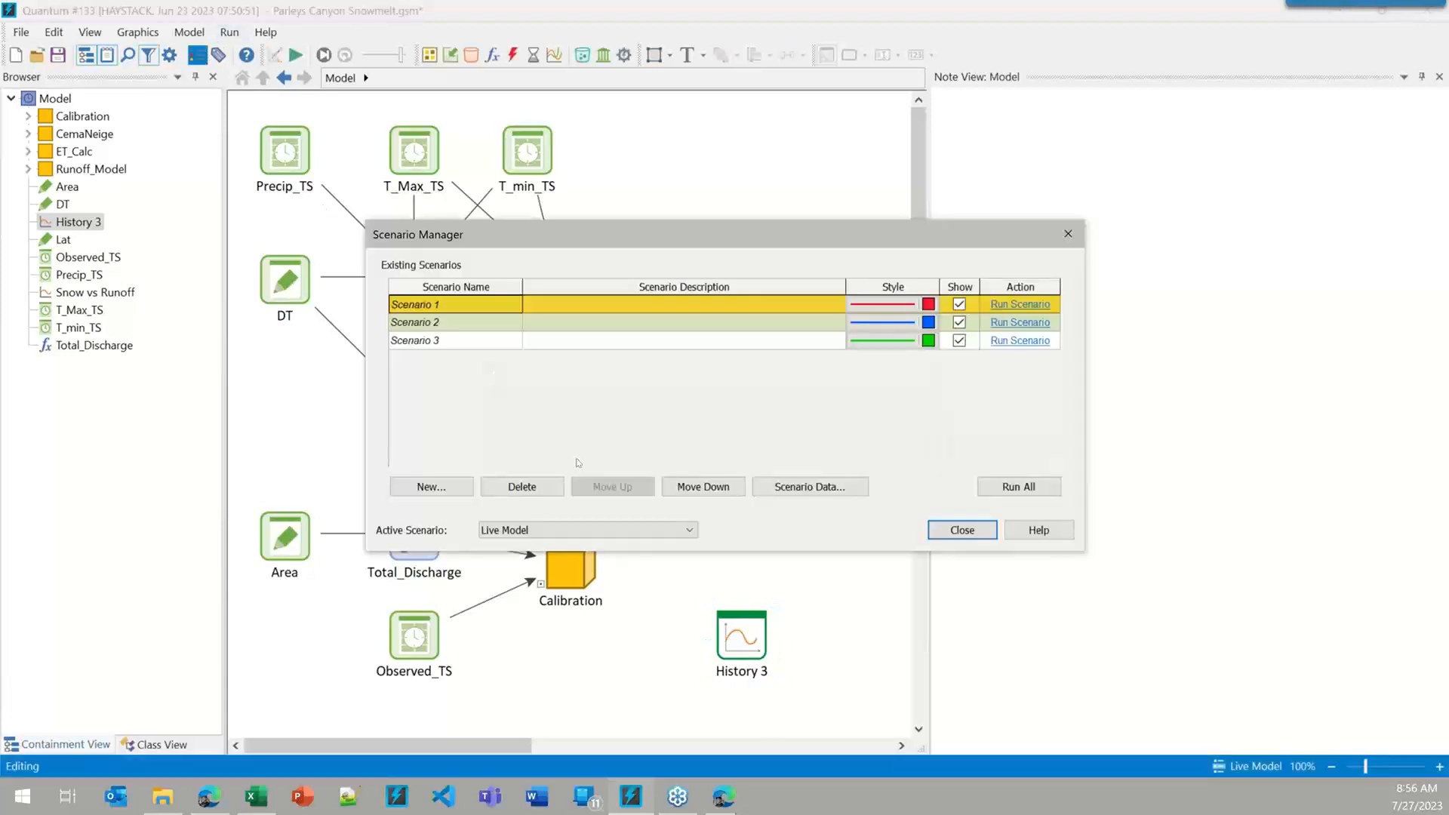
{"action": "left_click", "coordinate": [779, 484]}
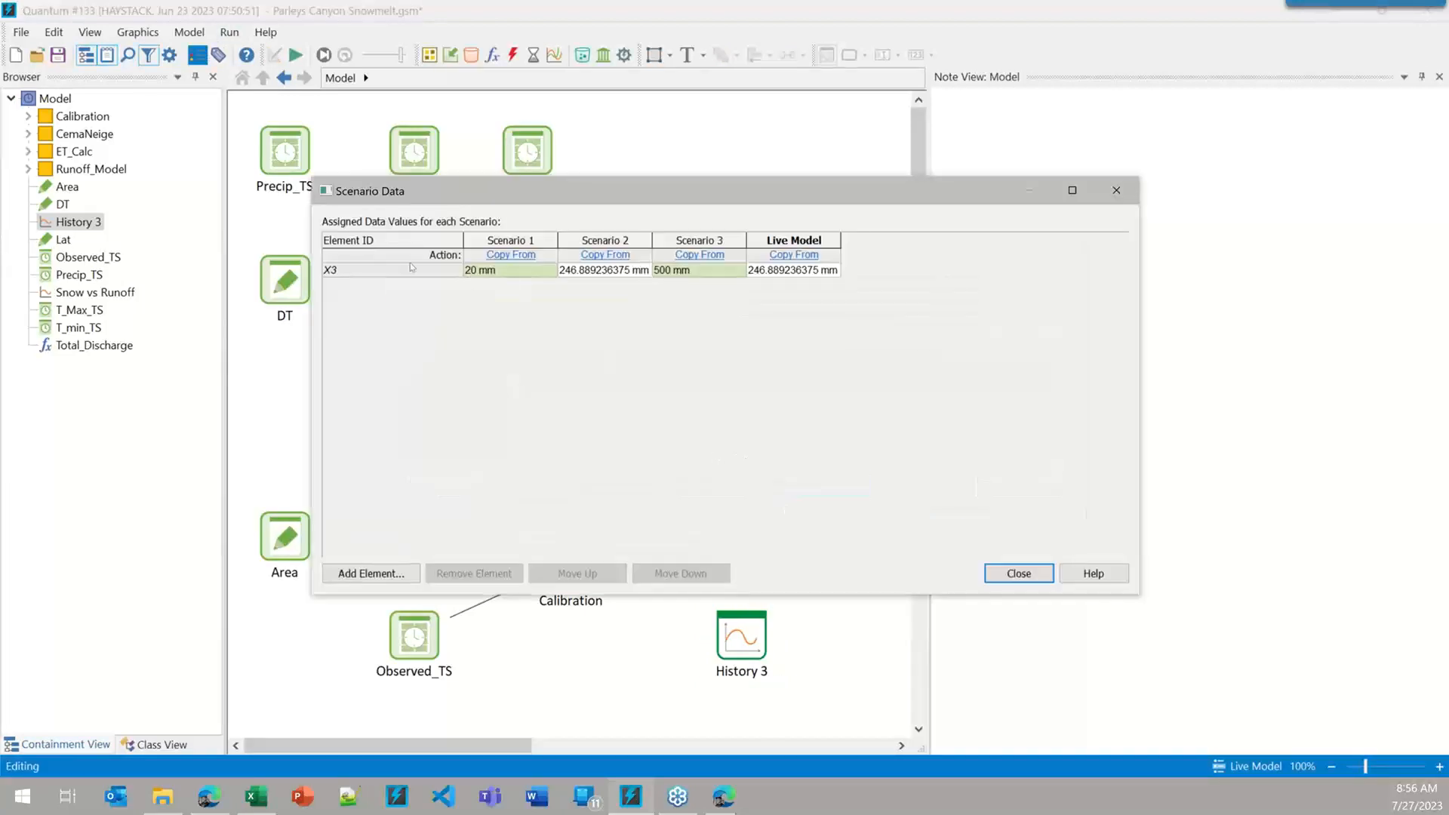
{"action": "left_click", "coordinate": [351, 273]}
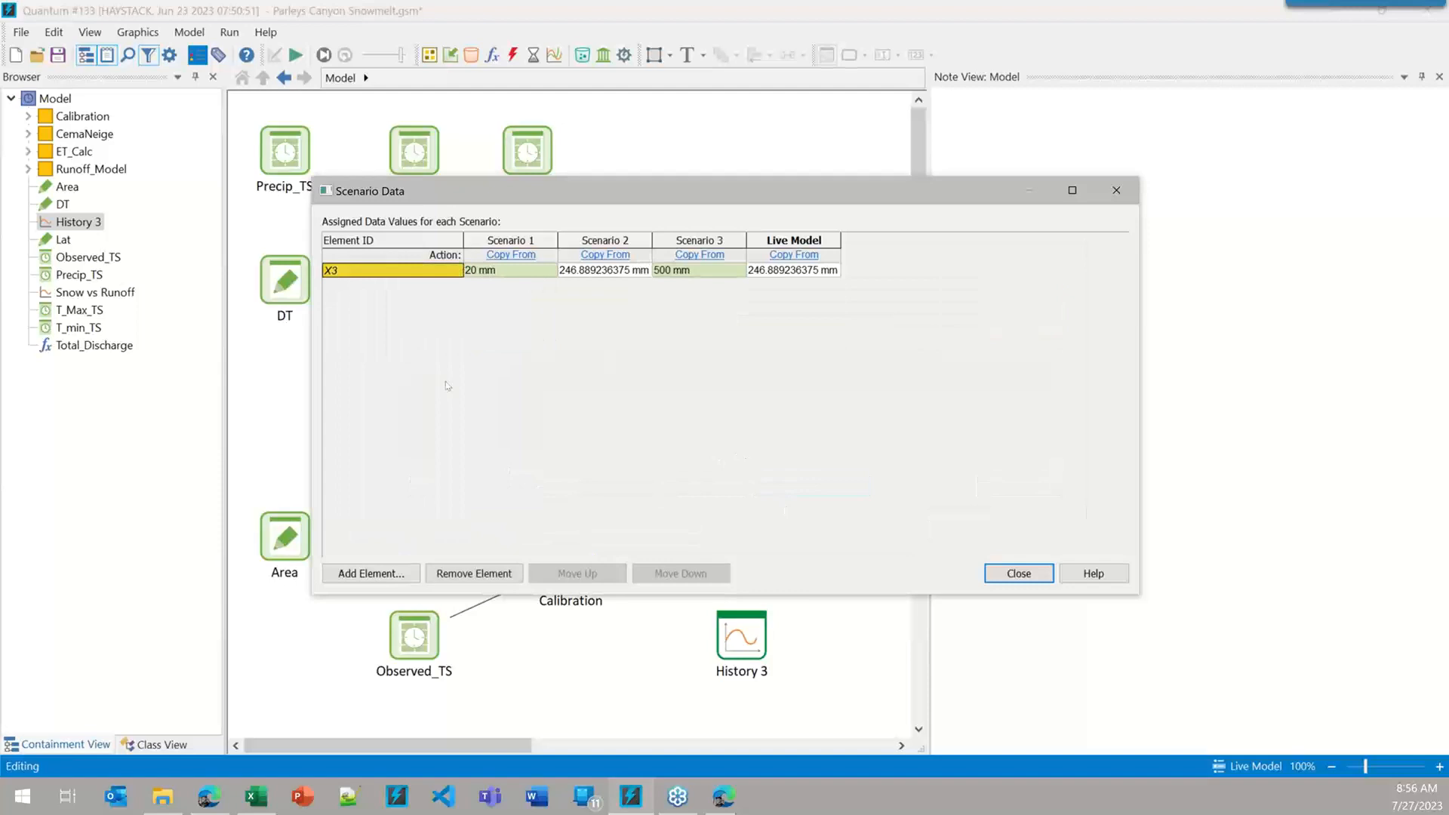
{"action": "left_click", "coordinate": [461, 573]}
{"action": "left_click", "coordinate": [785, 459]}
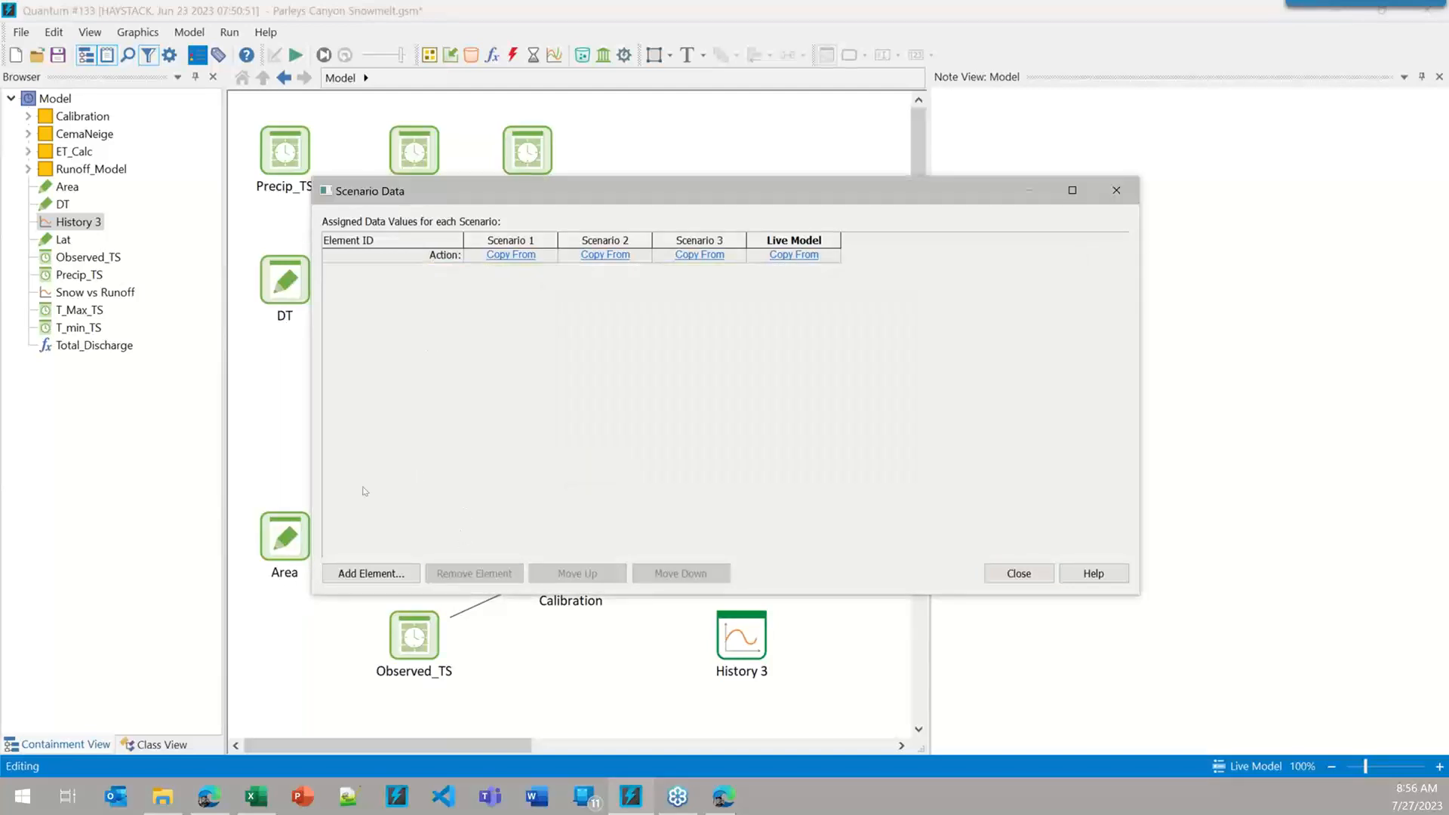
- Add the X1 element from Production_Store in Runoff_Model to the scenario data
{"action": "left_click", "coordinate": [360, 567]}
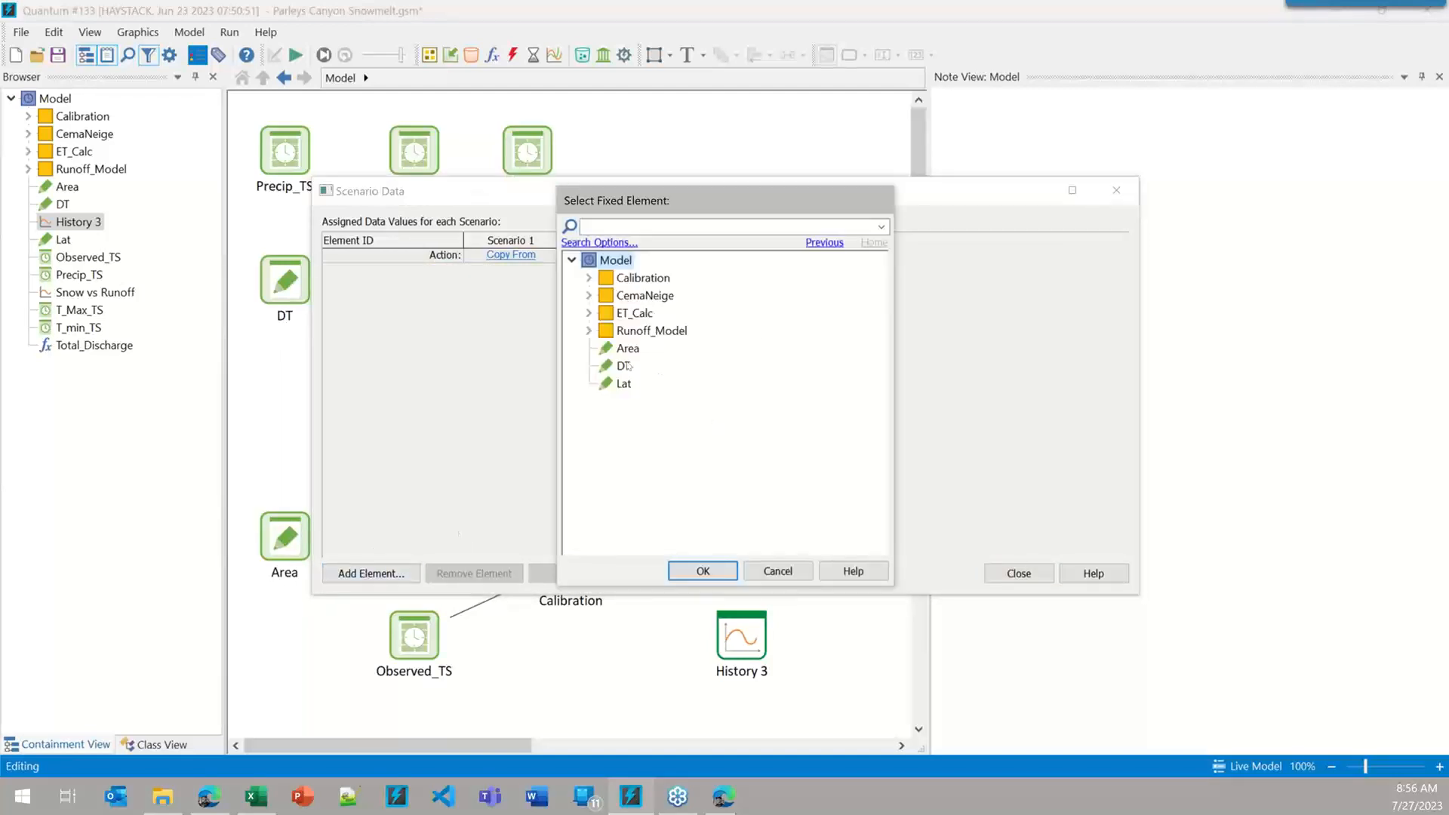
{"action": "left_click", "coordinate": [590, 331]}
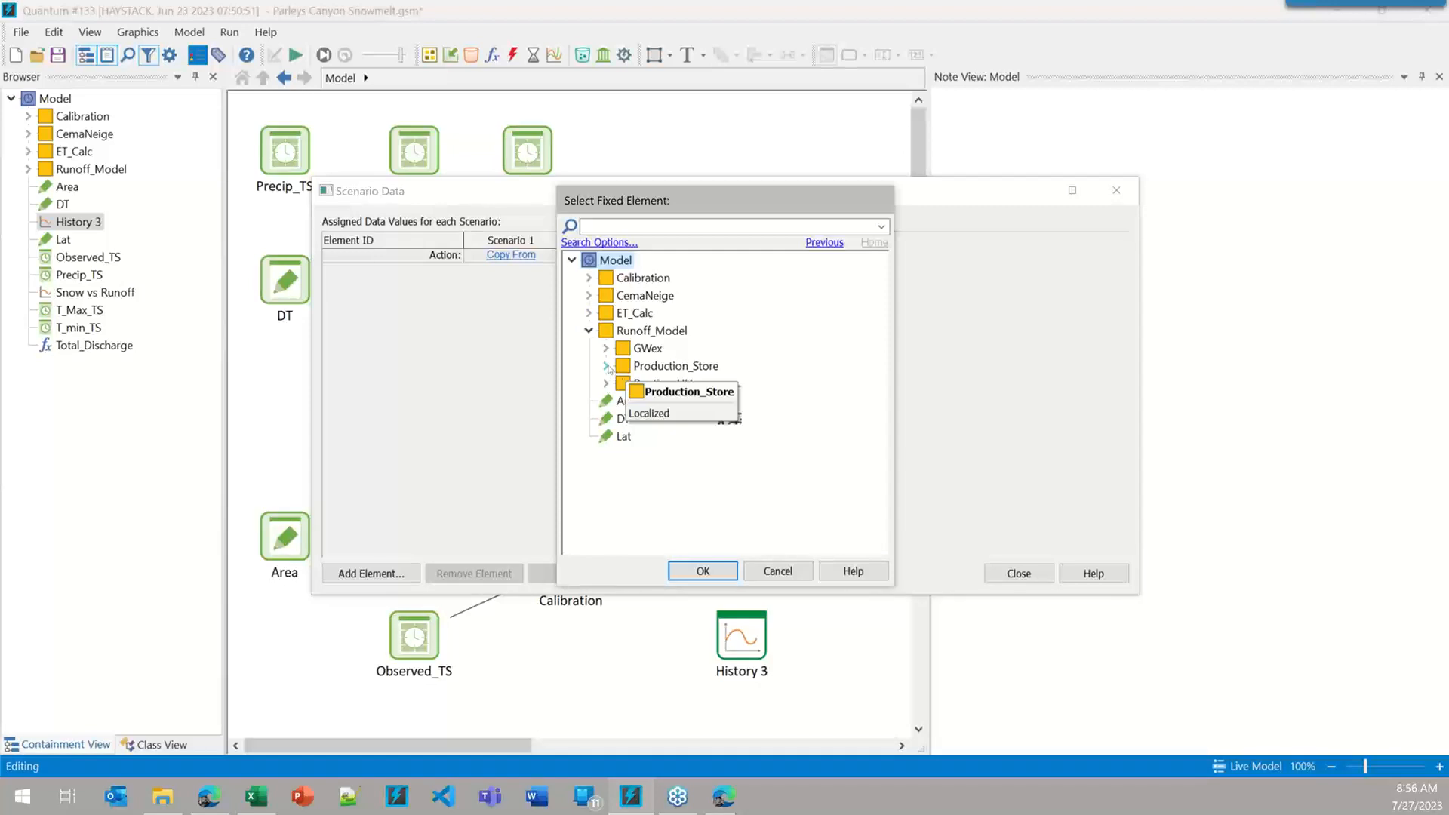
{"action": "left_click", "coordinate": [606, 366]}
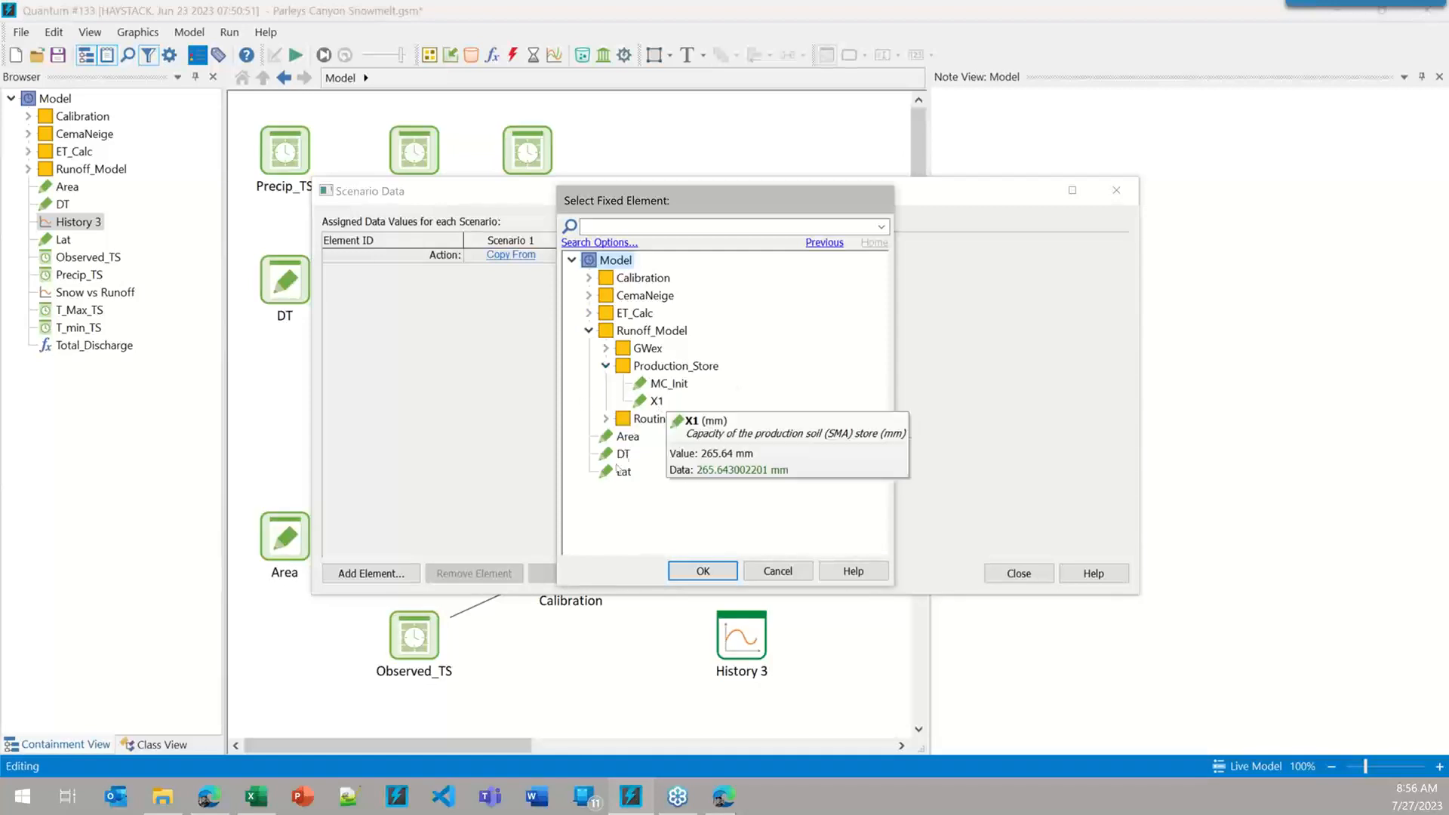
{"action": "left_click", "coordinate": [605, 348]}
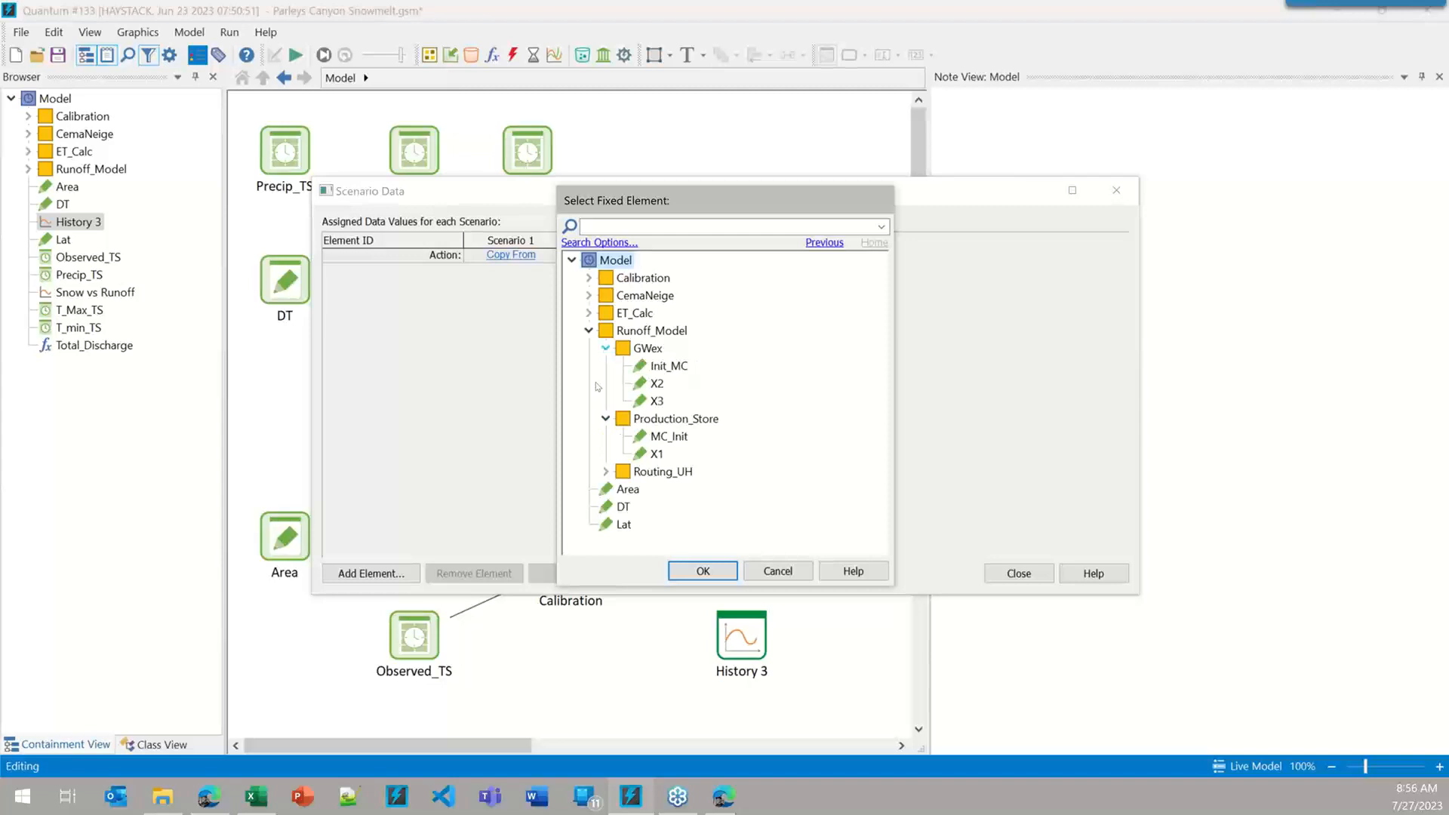
{"action": "left_click", "coordinate": [656, 453]}
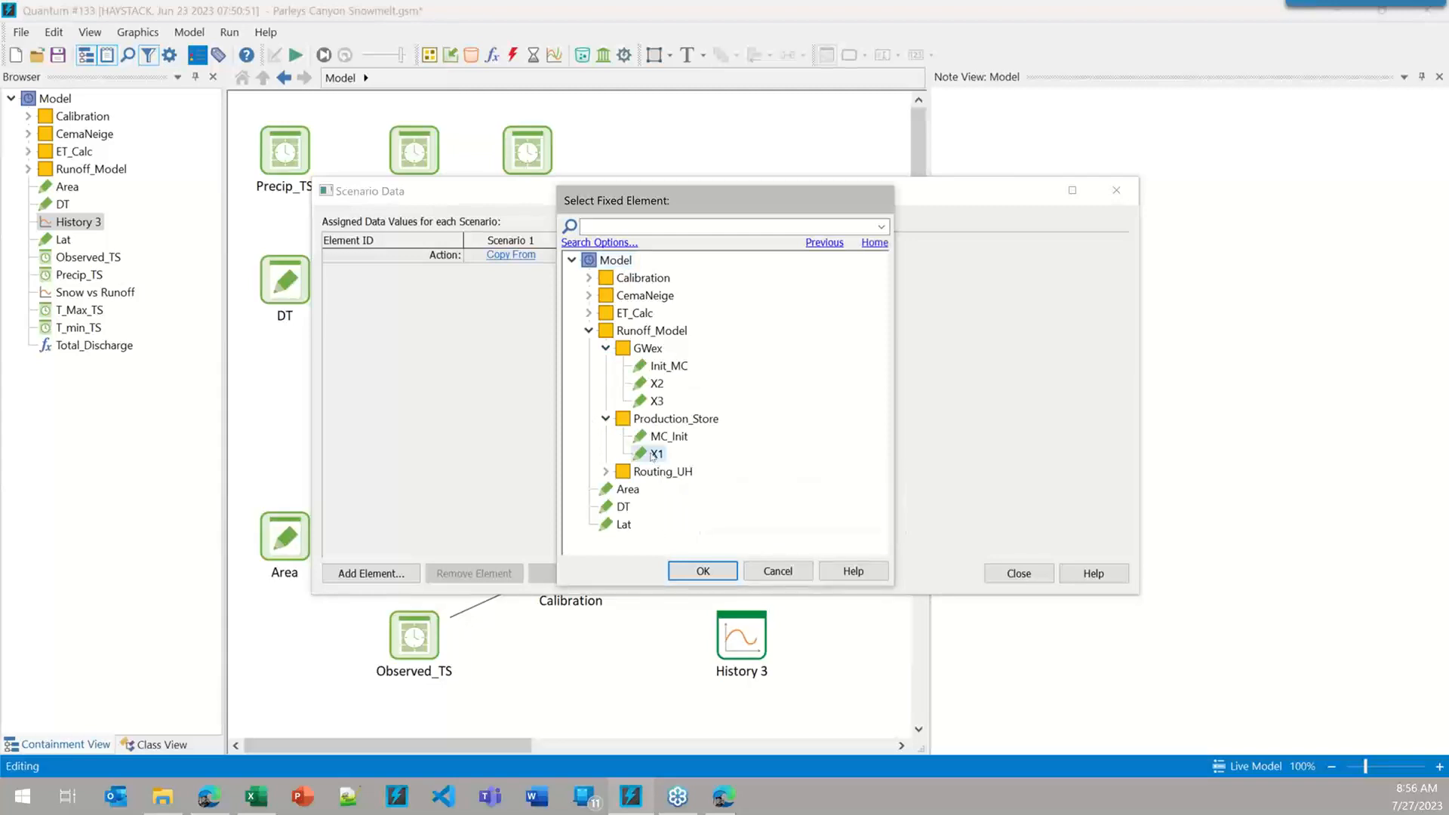
{"action": "left_click", "coordinate": [703, 571]}
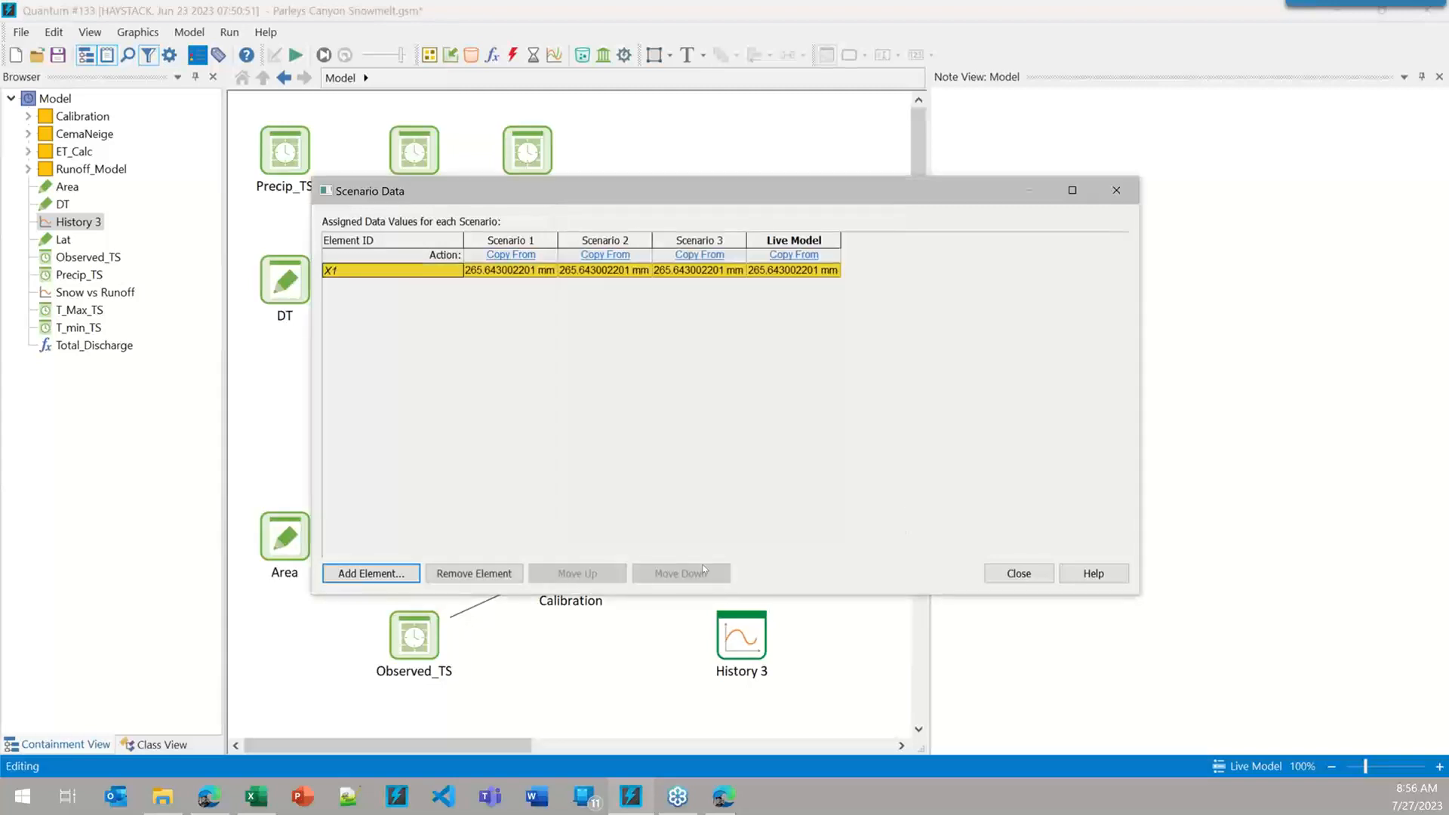
- Inspect X1's value for Scenario 1 and its element description, then close the scenario data and Scenario Manager
{"action": "double_click", "coordinate": [496, 272]}
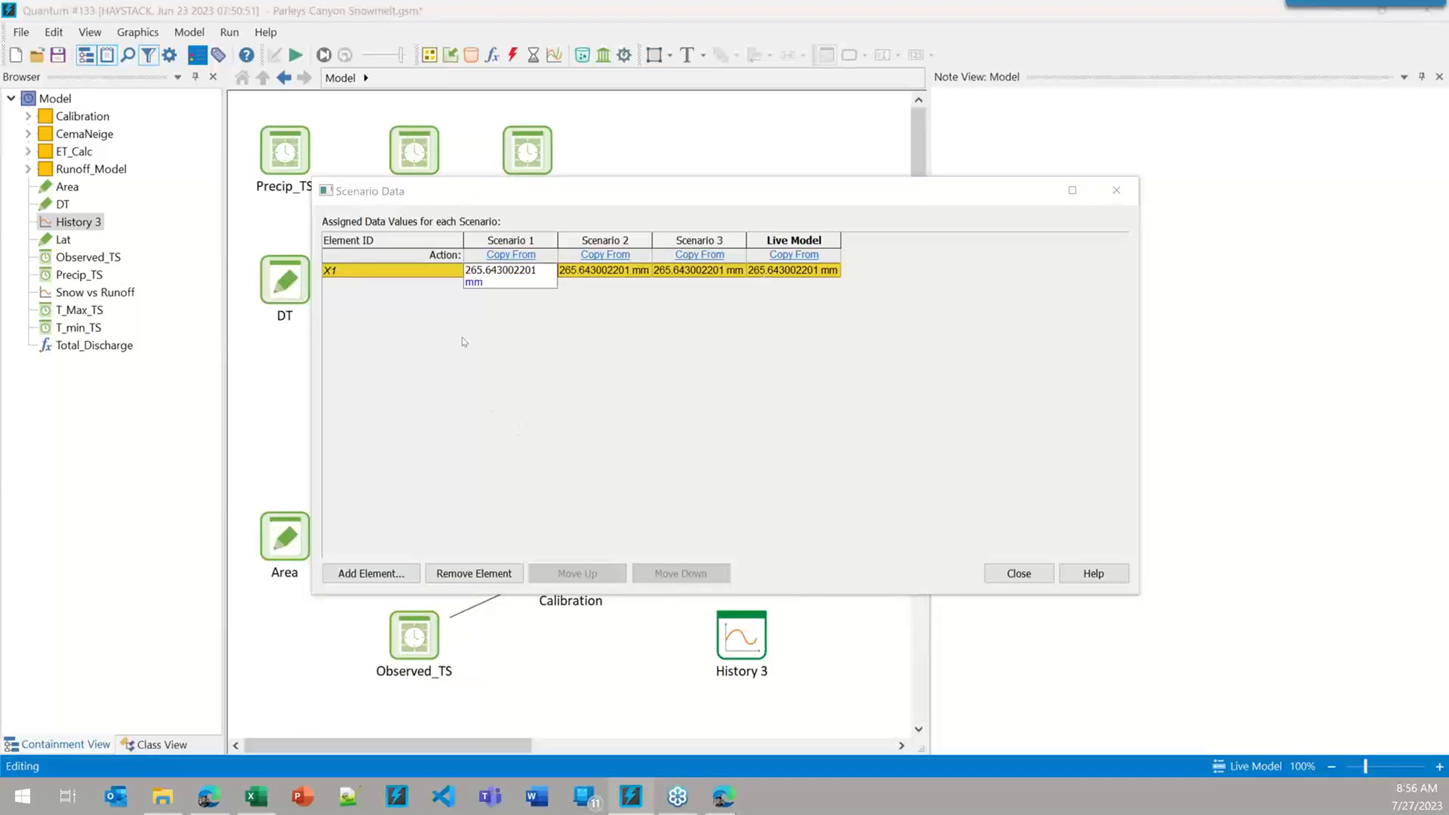
{"action": "left_click", "coordinate": [383, 278]}
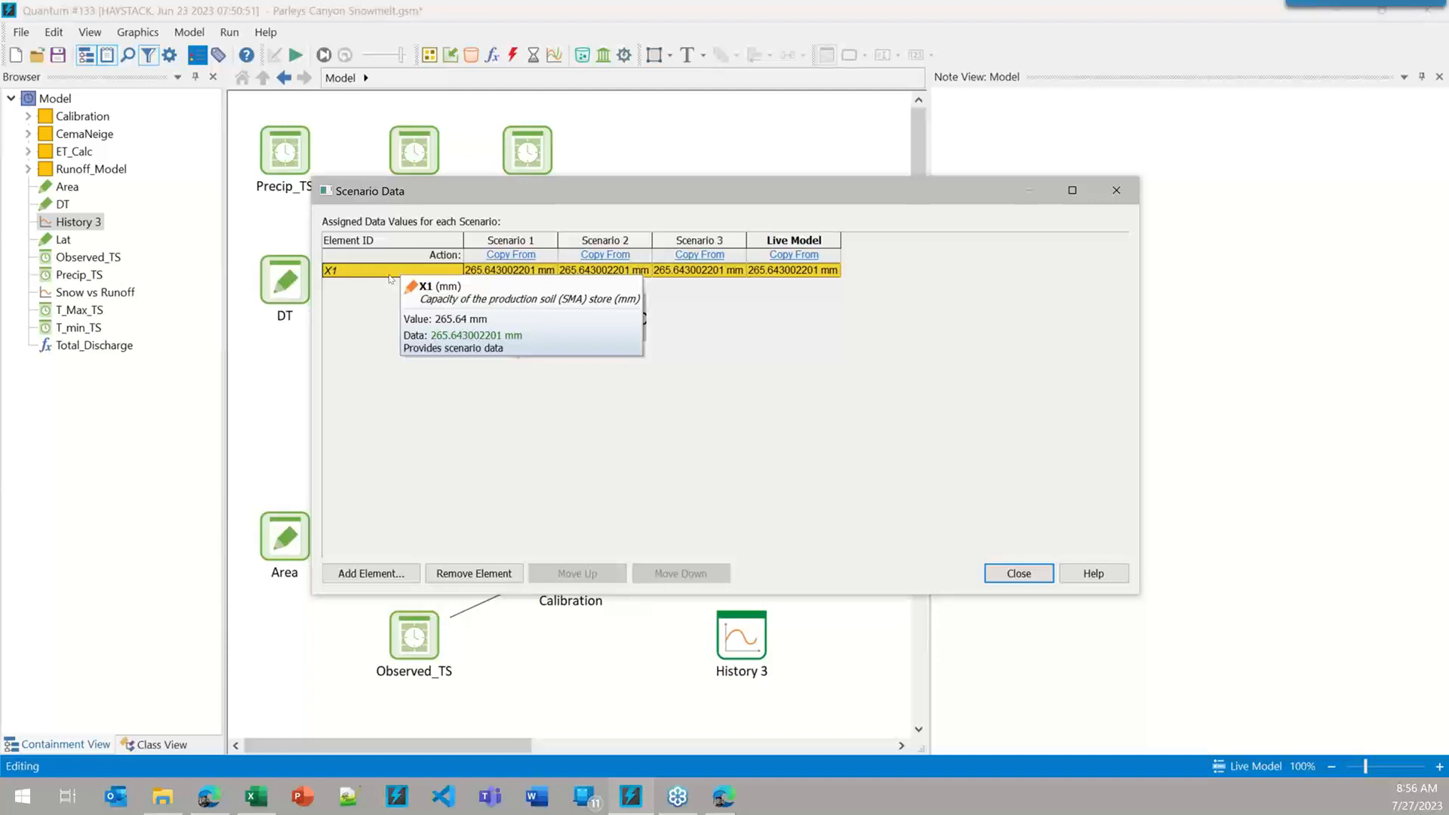
{"action": "left_click", "coordinate": [1018, 574]}
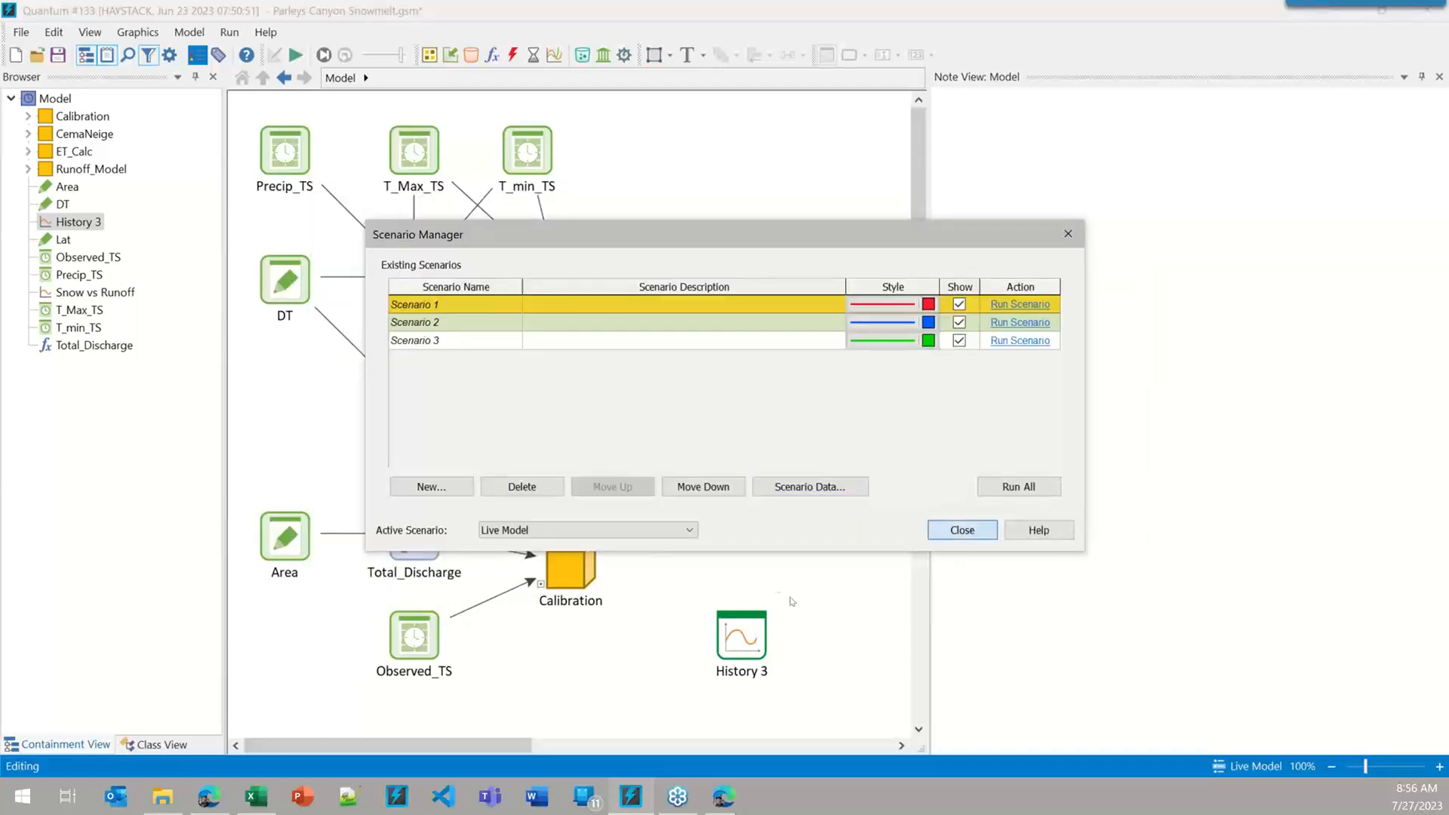
{"action": "left_click", "coordinate": [960, 530]}
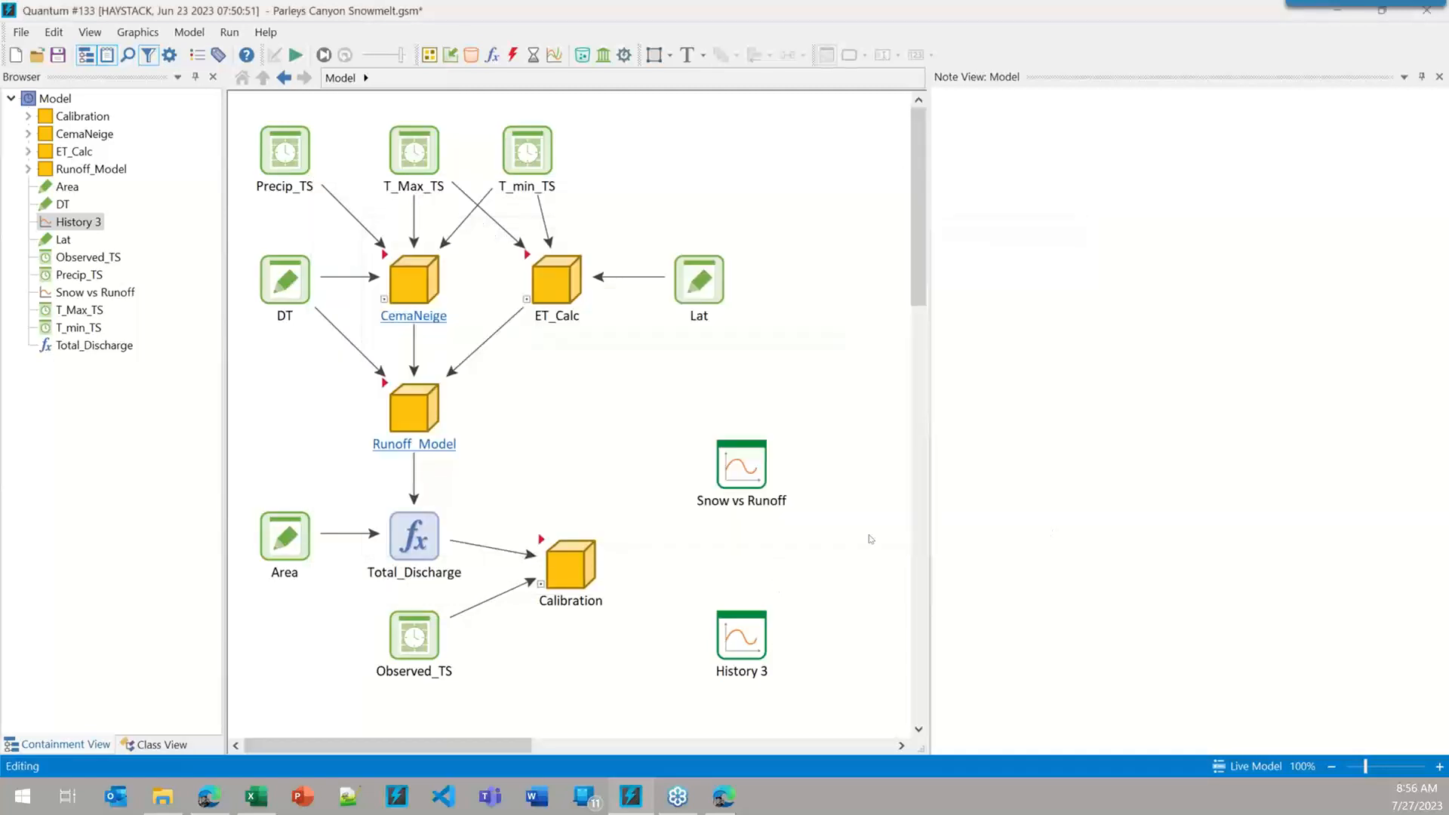
- Review the listed optimization variables and examine the GR4J schematic inside the Runoff_Model container
{"action": "left_click", "coordinate": [224, 33]}
{"action": "left_click", "coordinate": [256, 131]}
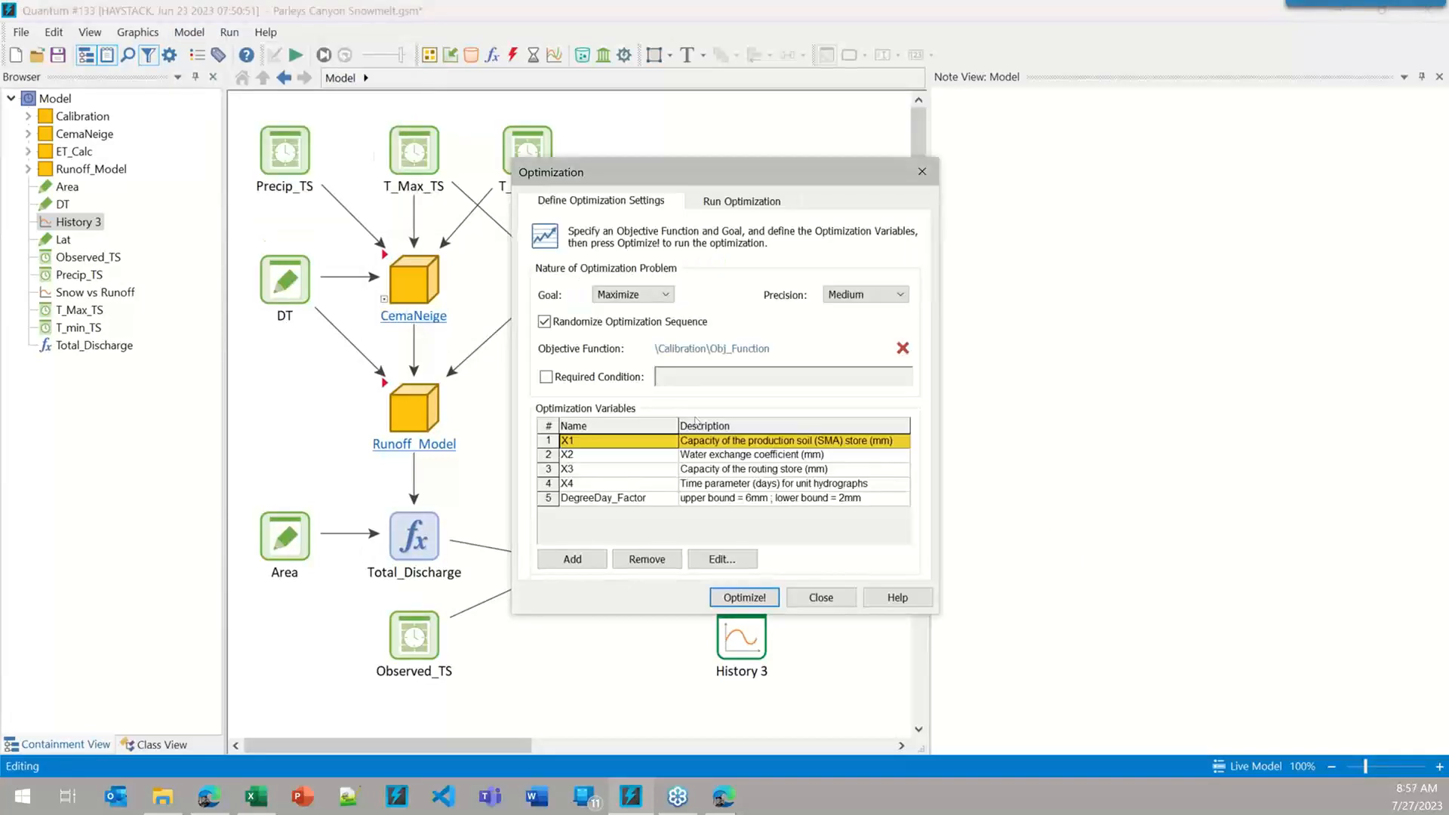
{"action": "left_click", "coordinate": [581, 469]}
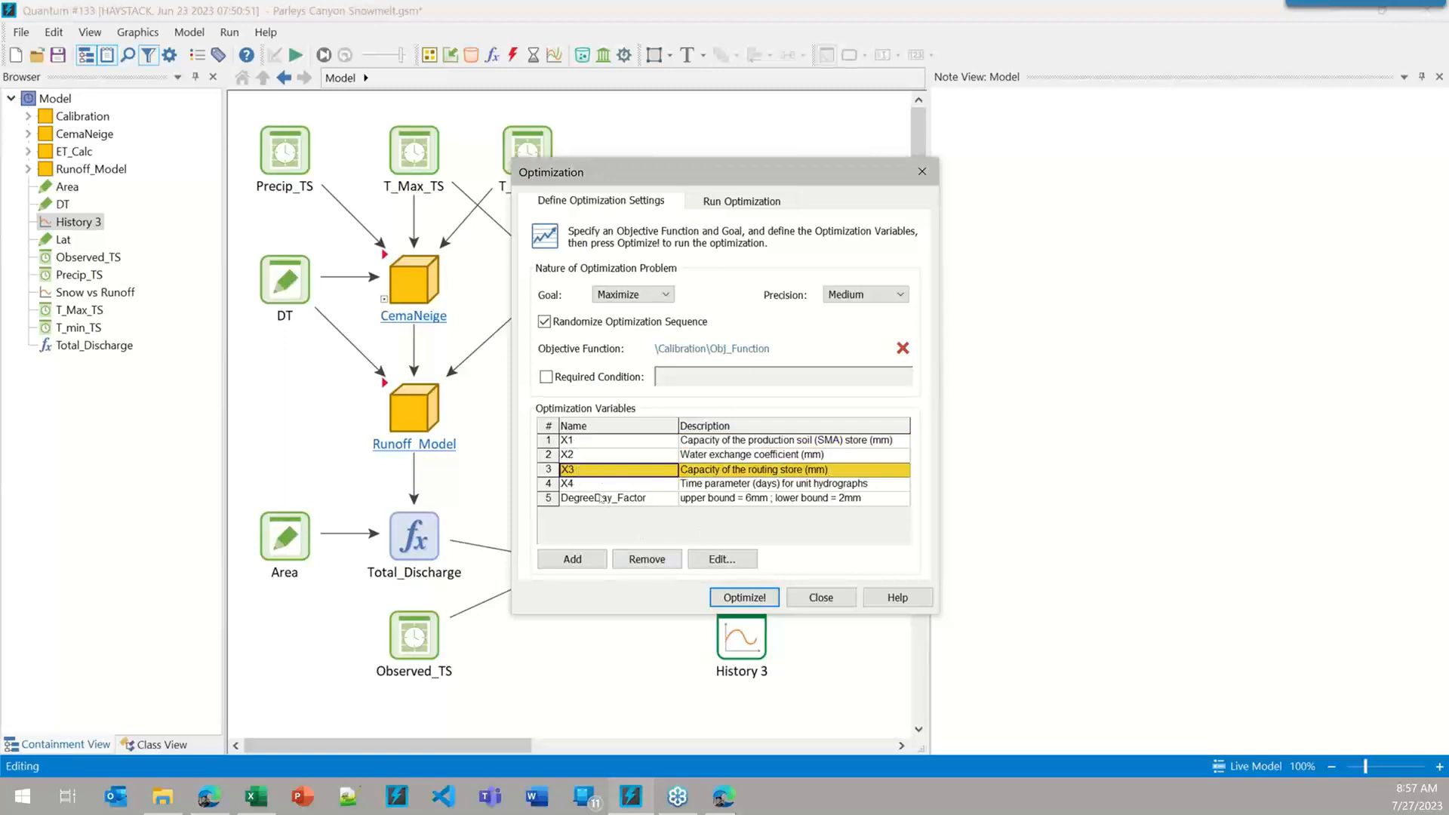
{"action": "left_click", "coordinate": [820, 597]}
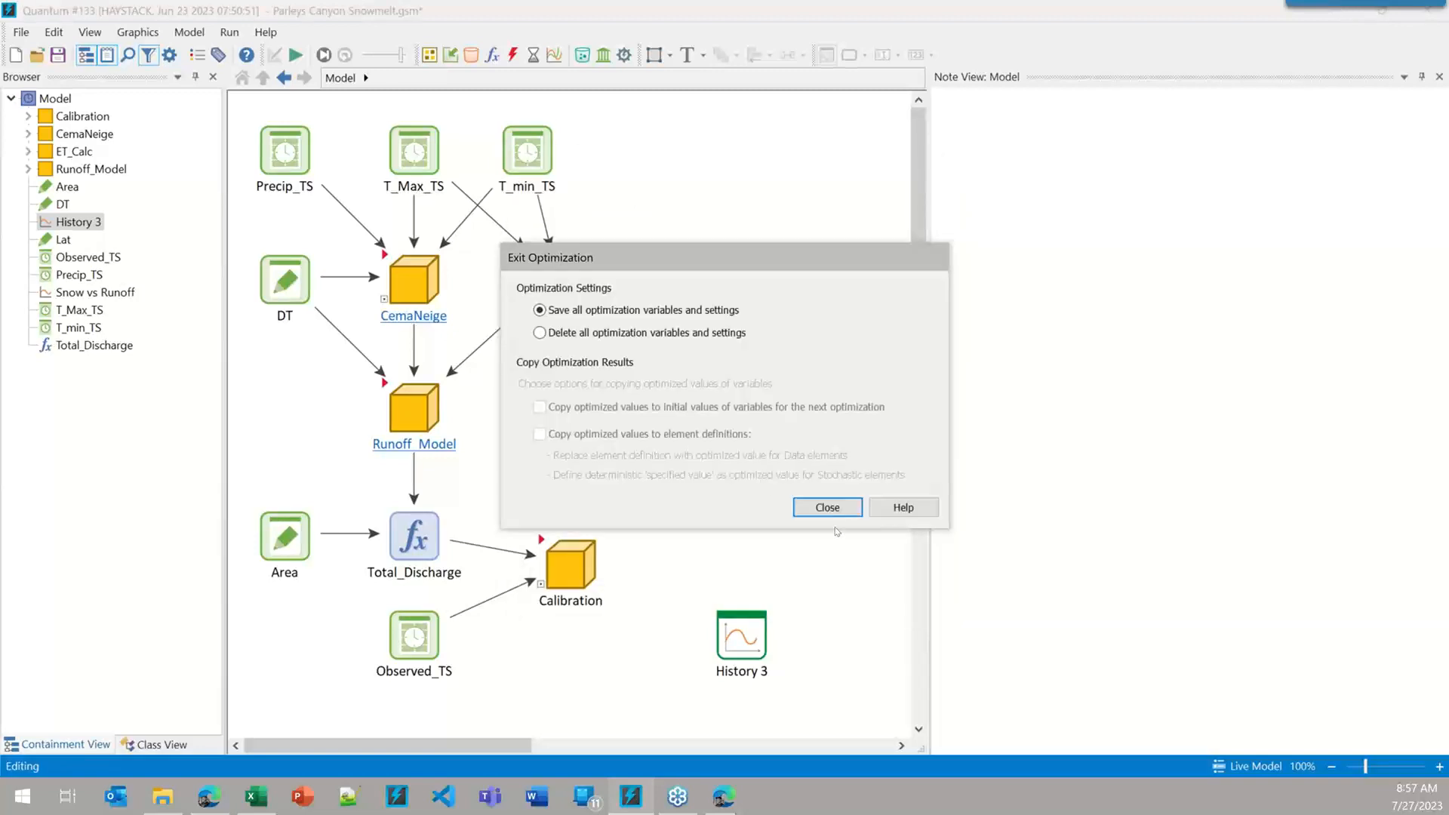
{"action": "left_click", "coordinate": [820, 508]}
{"action": "double_click", "coordinate": [388, 389]}
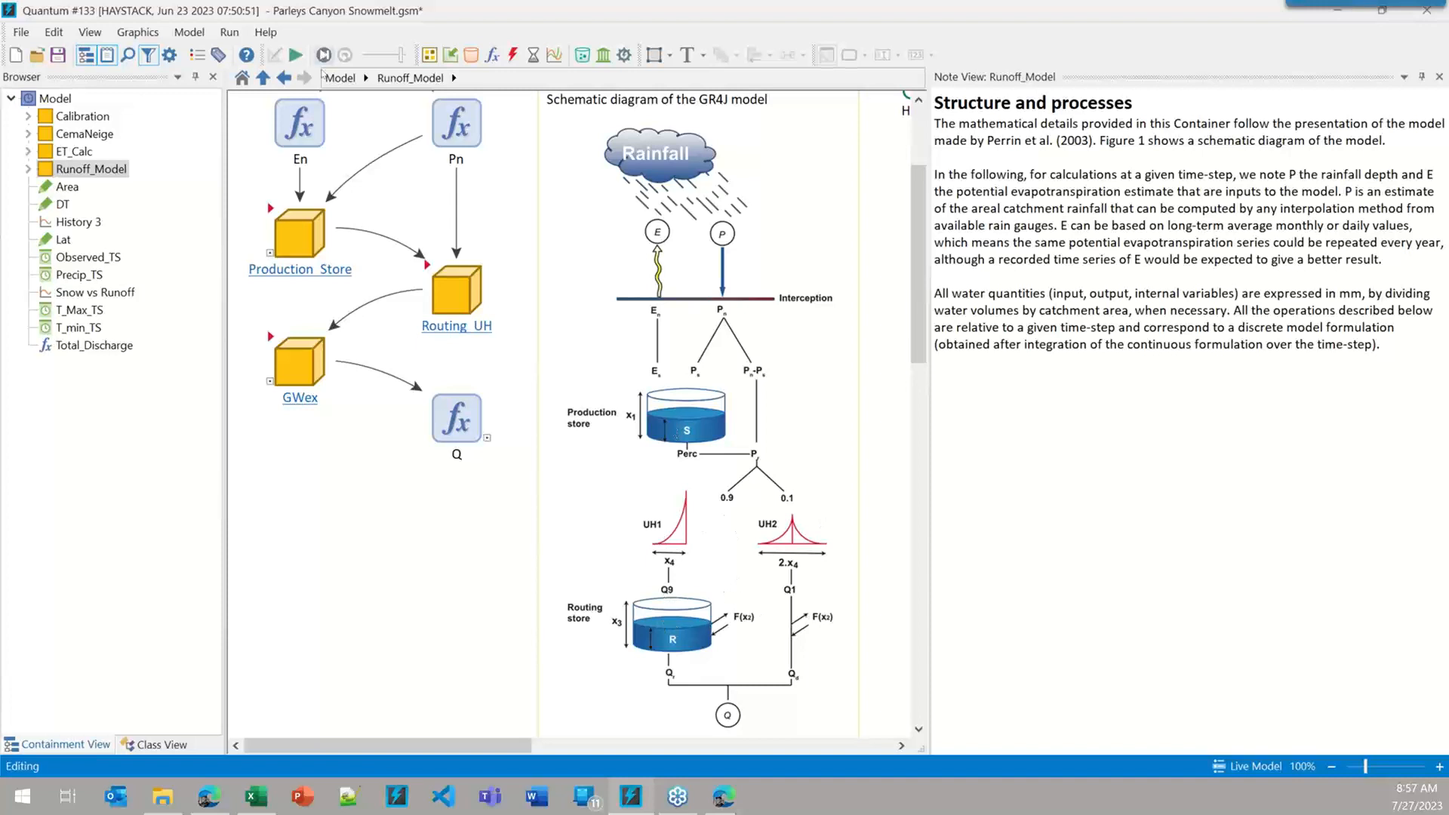
{"action": "left_click", "coordinate": [339, 78]}
- In the optimization settings, give variable X2 an initial value of 10 mm and an upper bound of 40 mm
{"action": "left_click", "coordinate": [230, 32]}
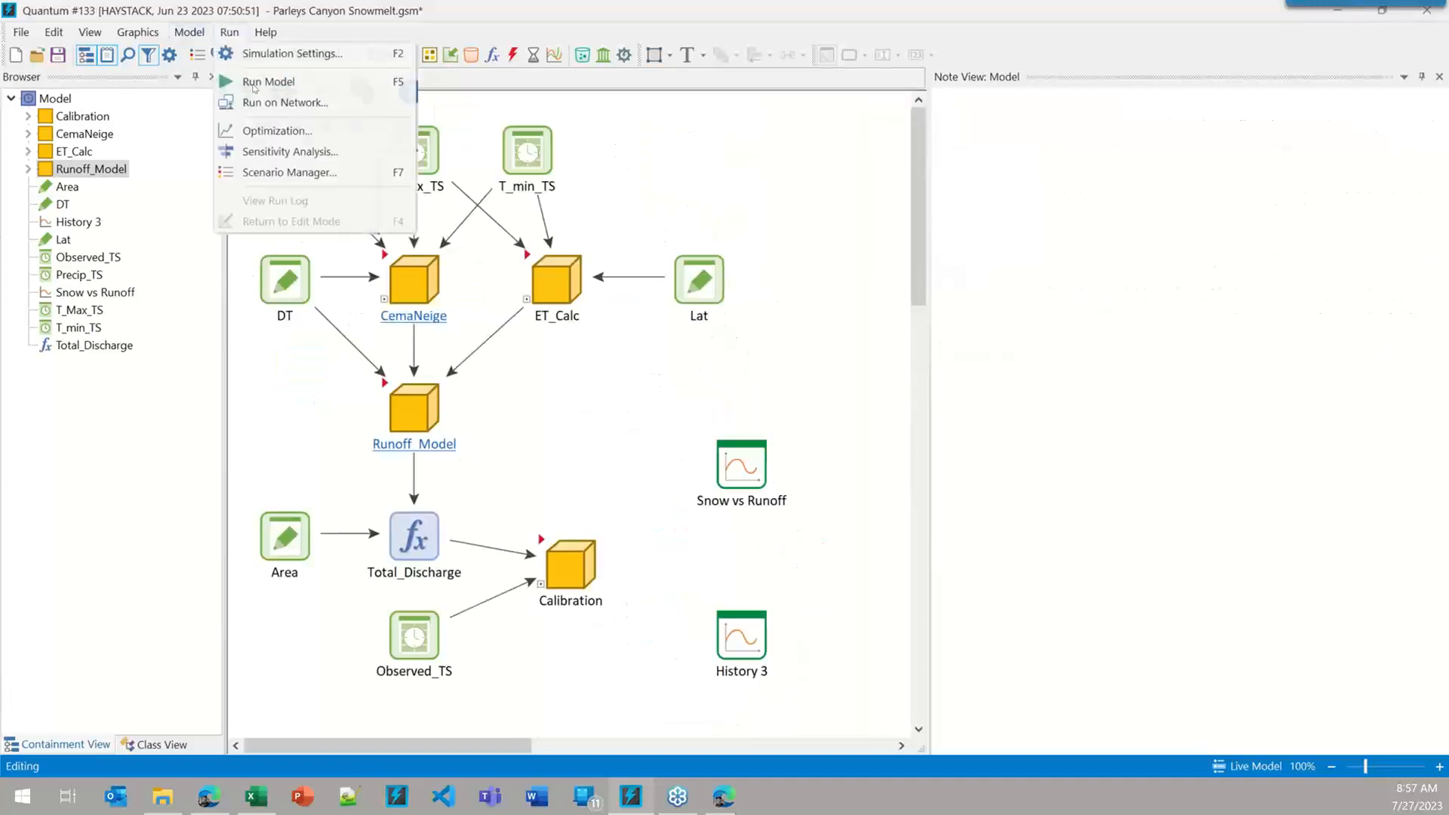
{"action": "left_click", "coordinate": [277, 130]}
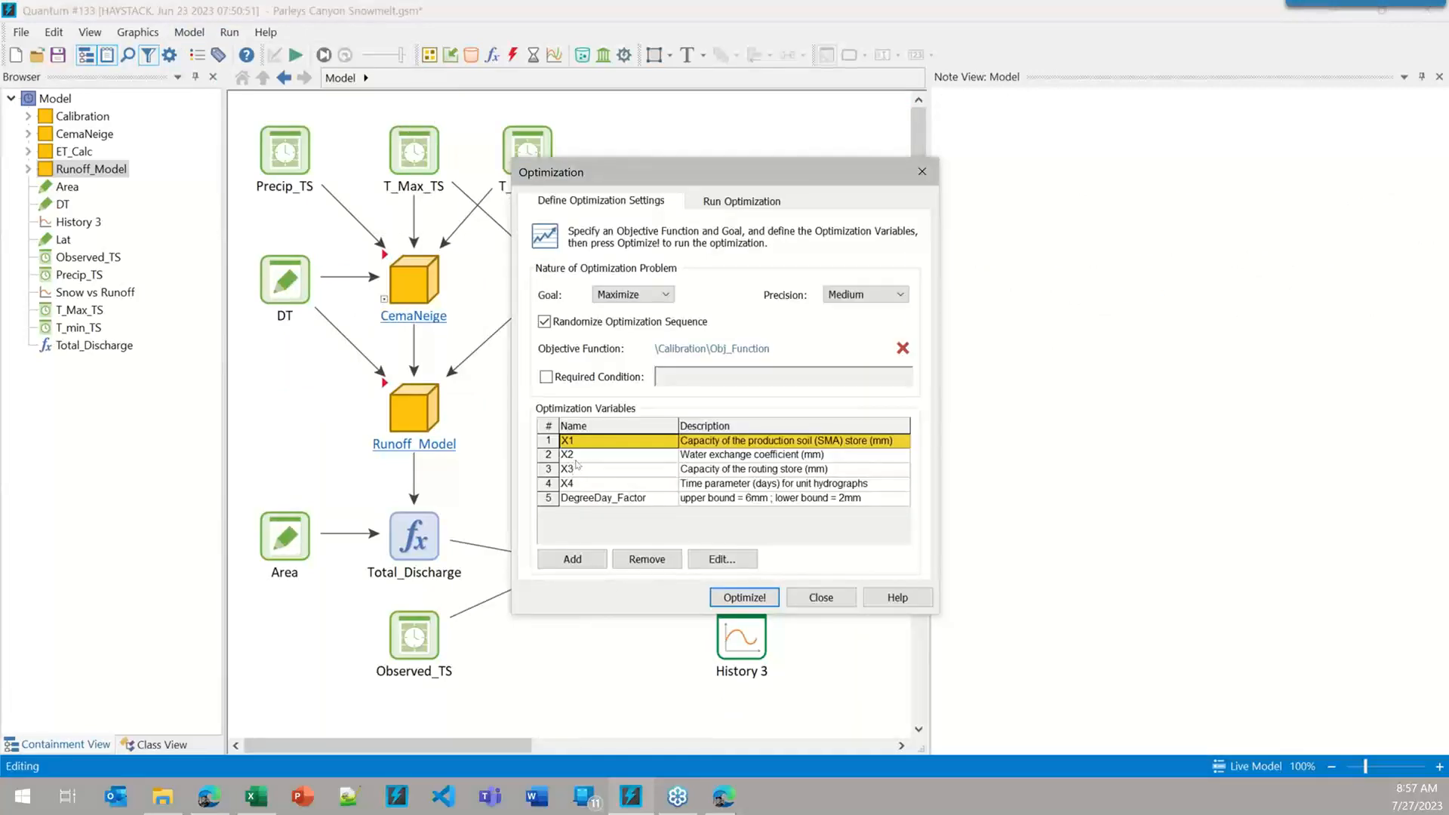
{"action": "left_click", "coordinate": [577, 457]}
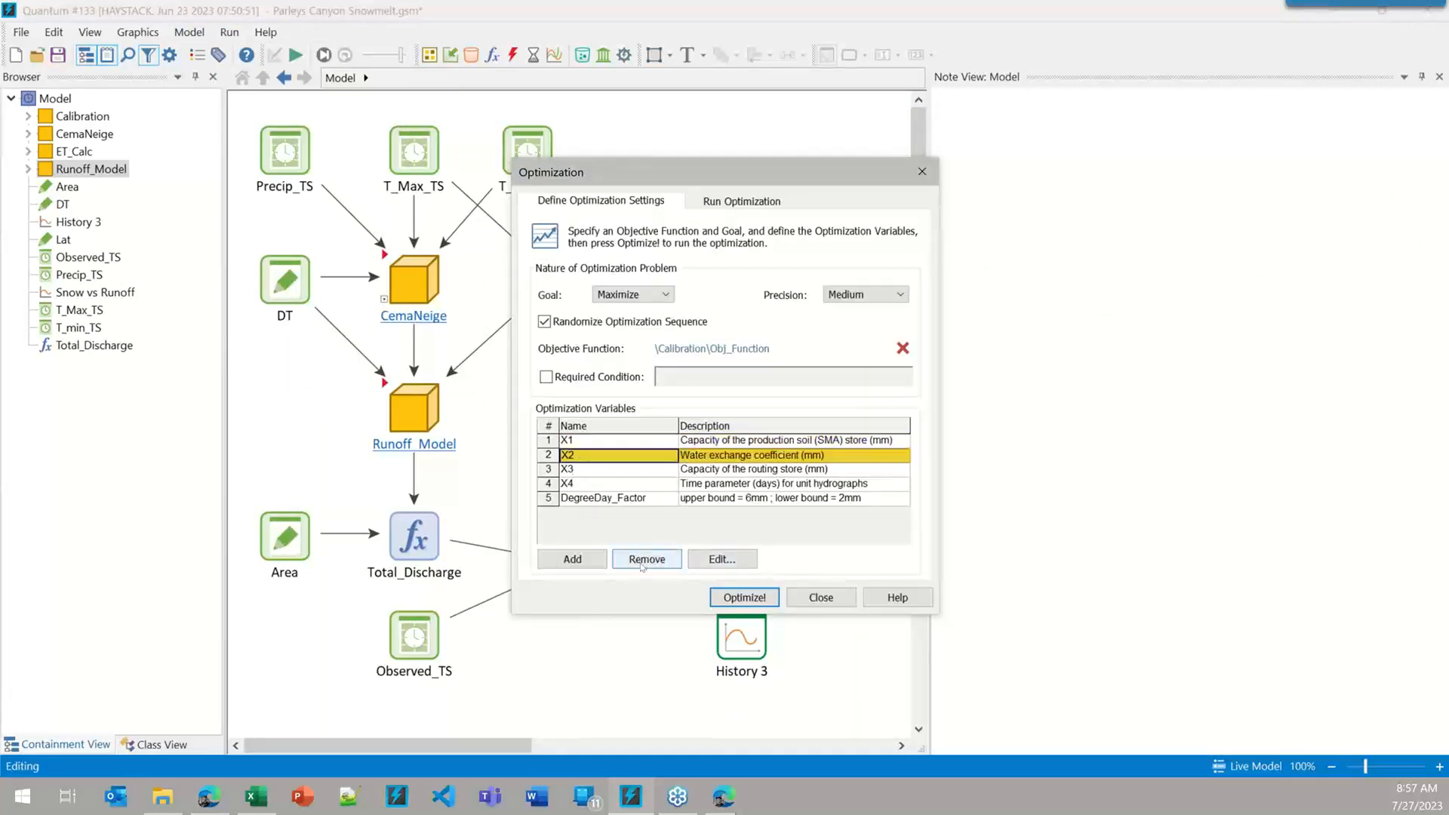
{"action": "double_click", "coordinate": [579, 458]}
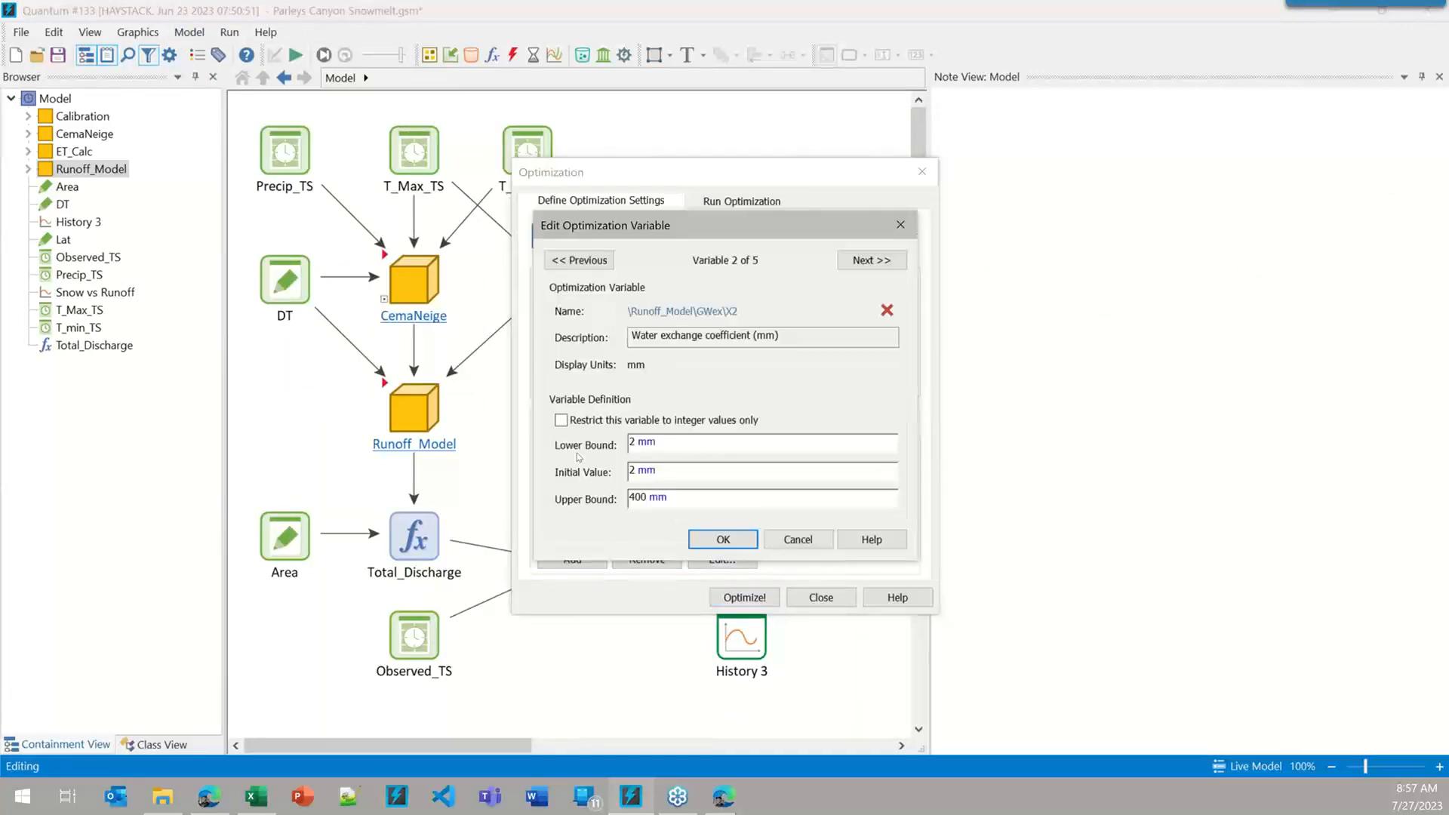
{"action": "left_click", "coordinate": [639, 500]}
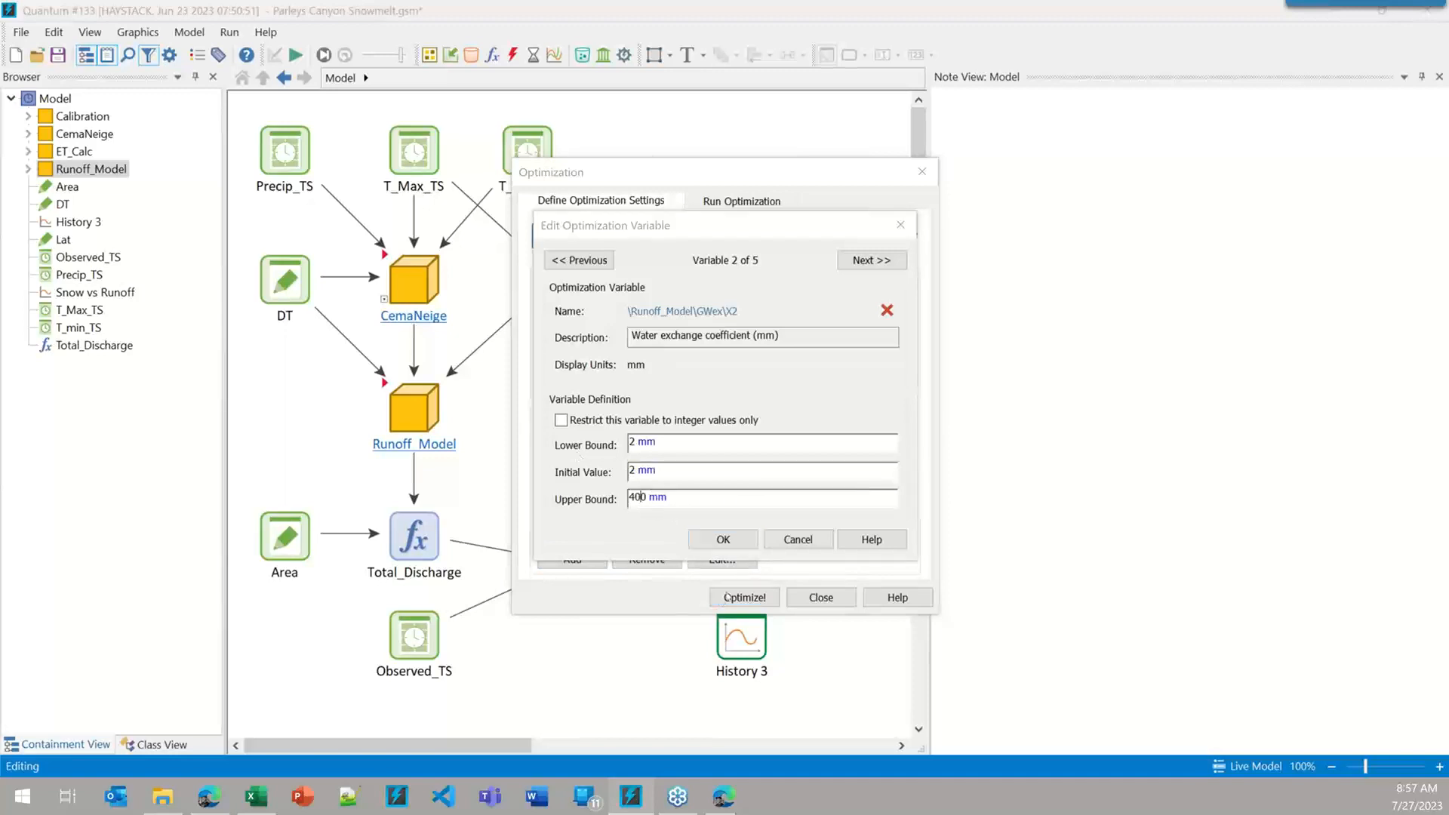
{"action": "key", "text": "BackSpace"}
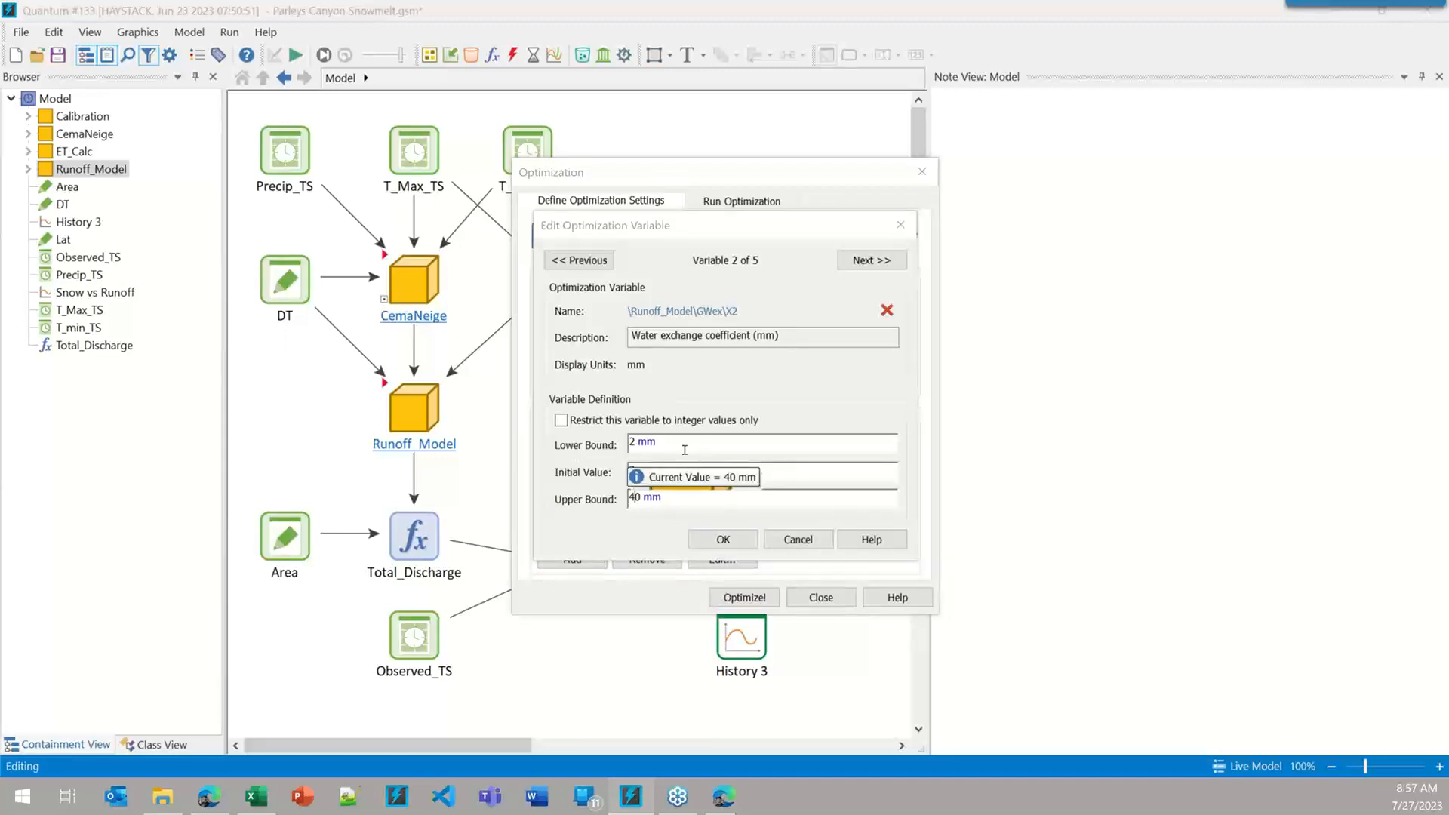
{"action": "left_click_drag", "start_coordinate": [641, 470], "coordinate": [608, 471]}
{"action": "type", "text": "10"}
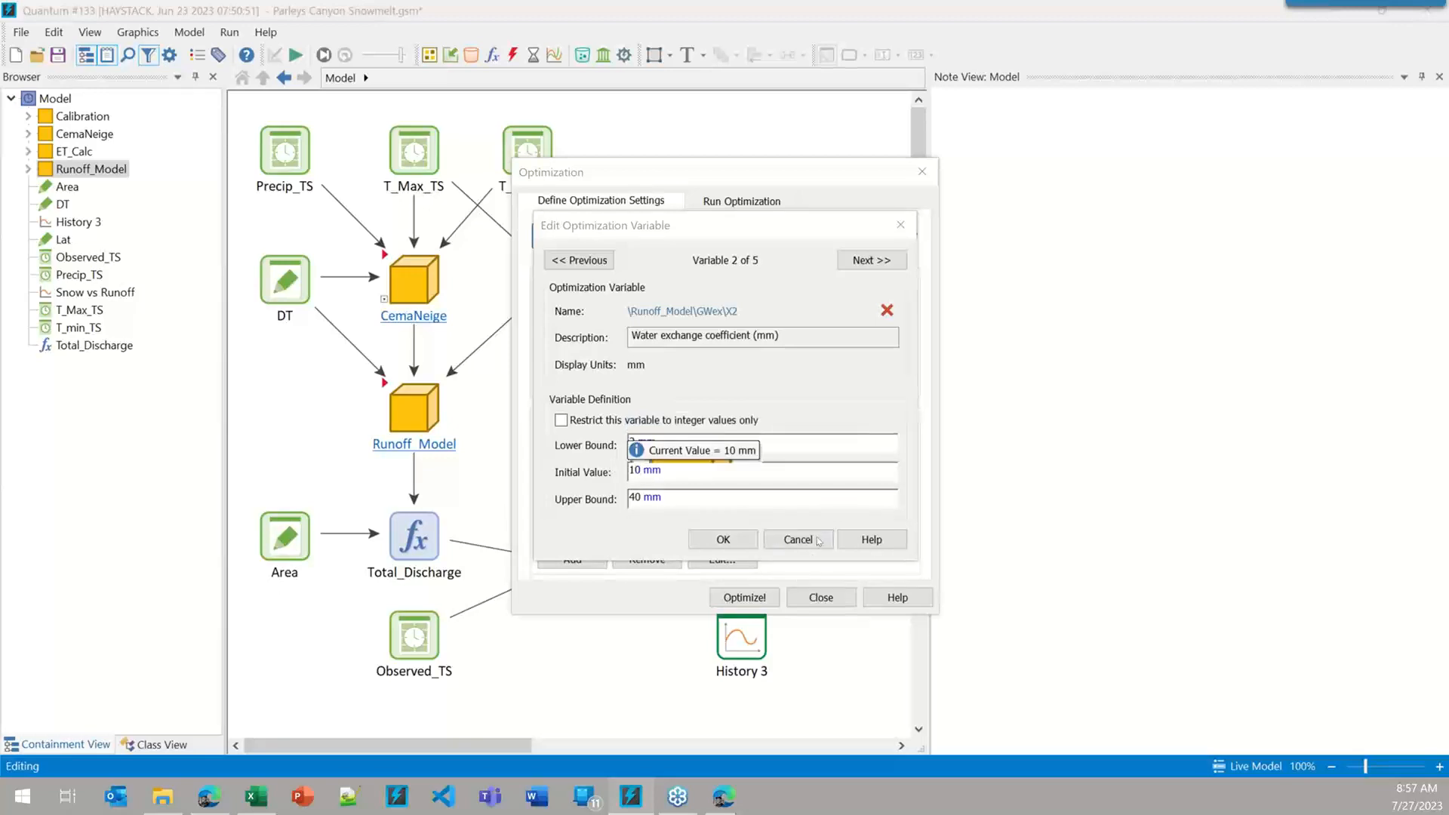
{"action": "left_click", "coordinate": [713, 540]}
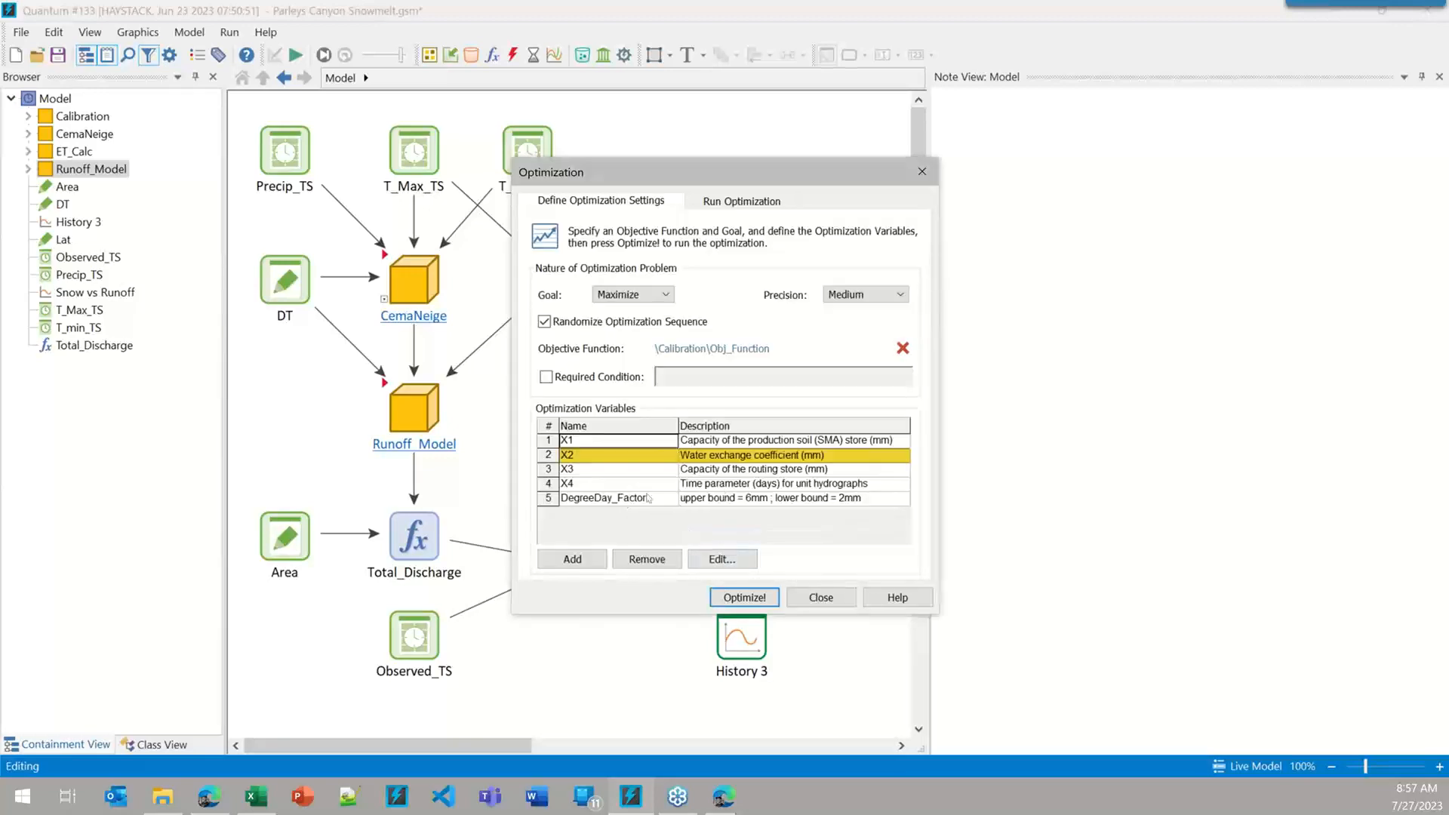
- Run the optimization and exit it with settings saved, copying the optimized values to the element definitions
{"action": "left_click", "coordinate": [745, 597]}
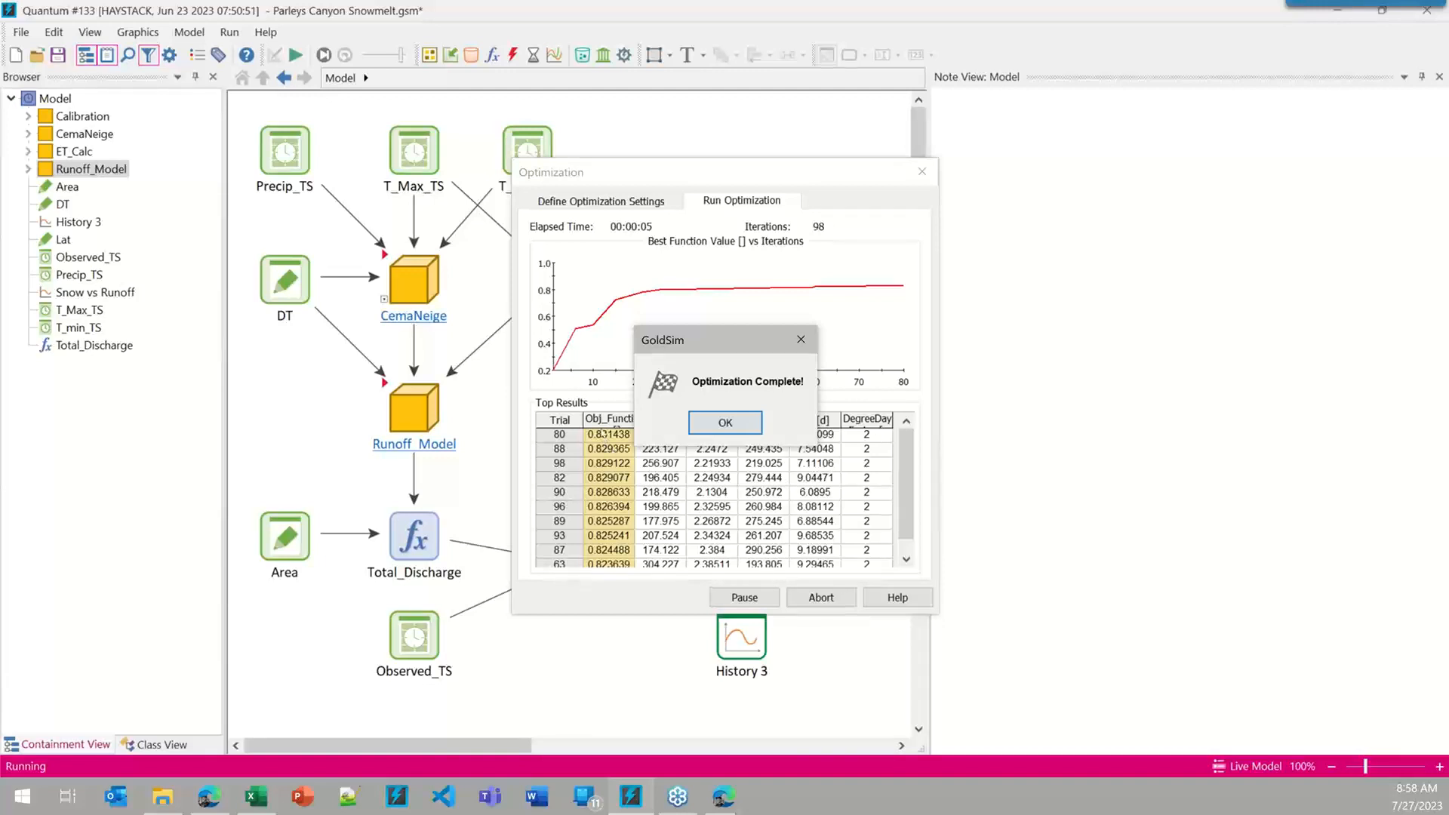
{"action": "left_click", "coordinate": [725, 423]}
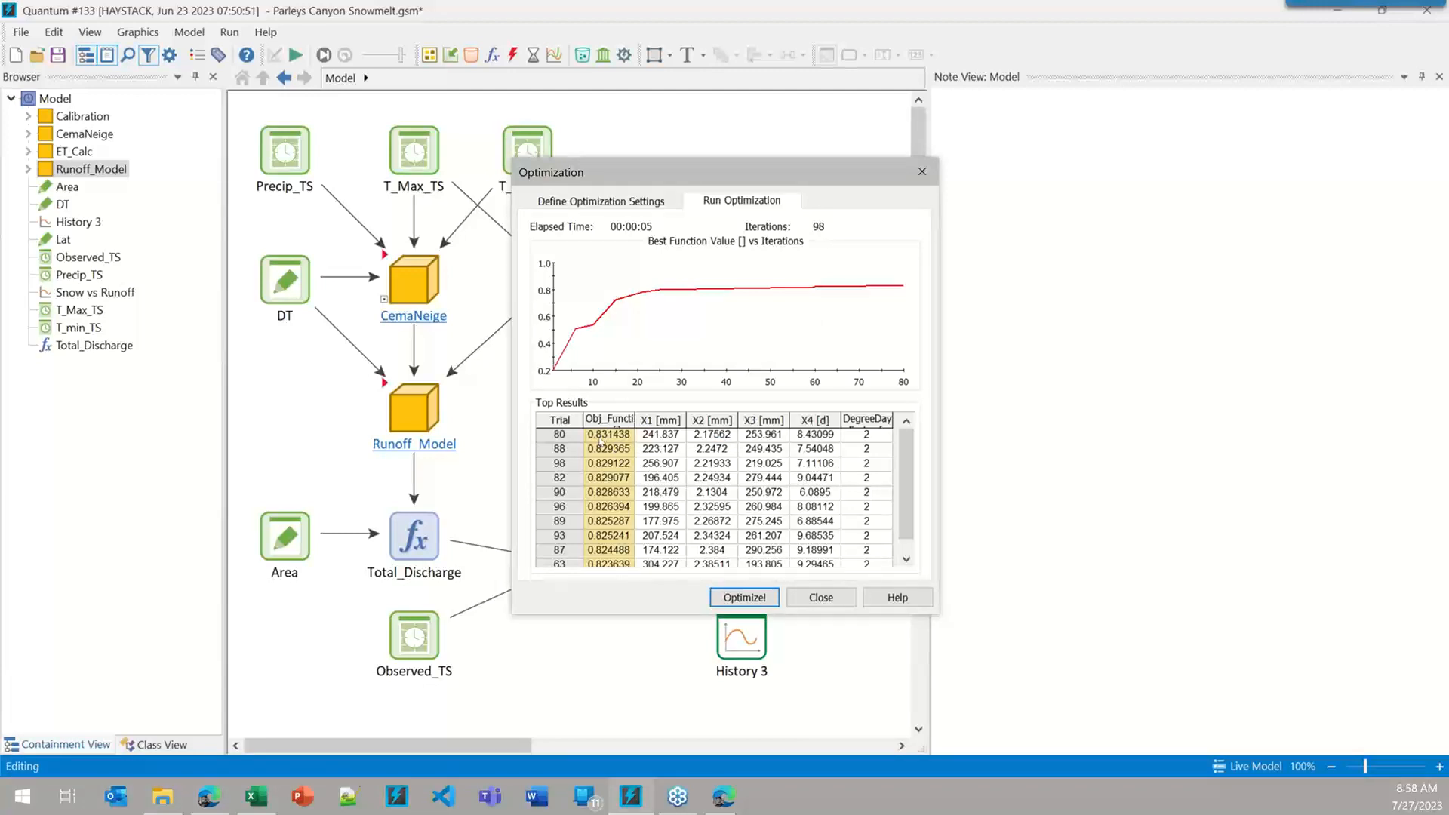
{"action": "left_click", "coordinate": [829, 603]}
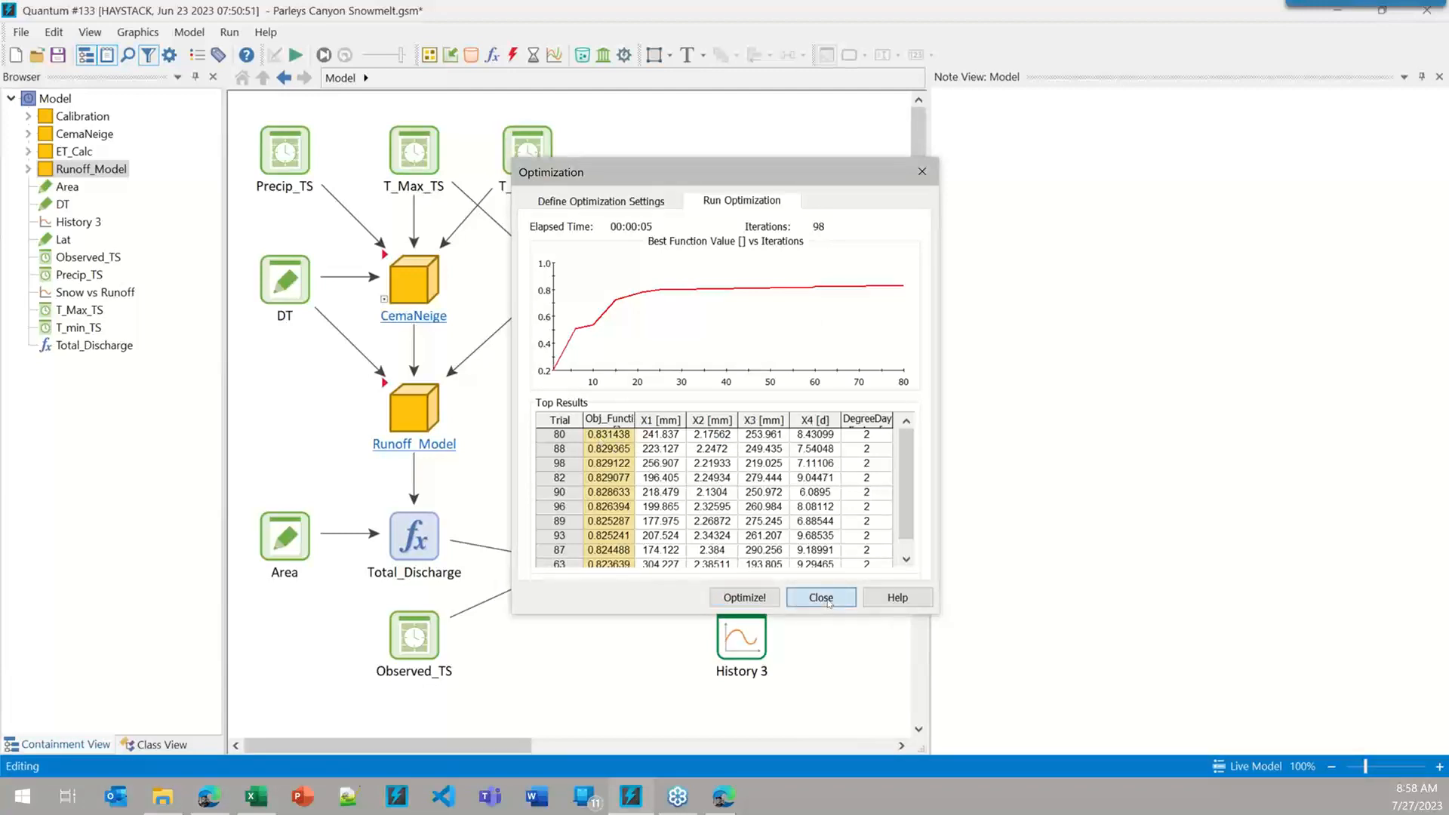
{"action": "left_click", "coordinate": [539, 435]}
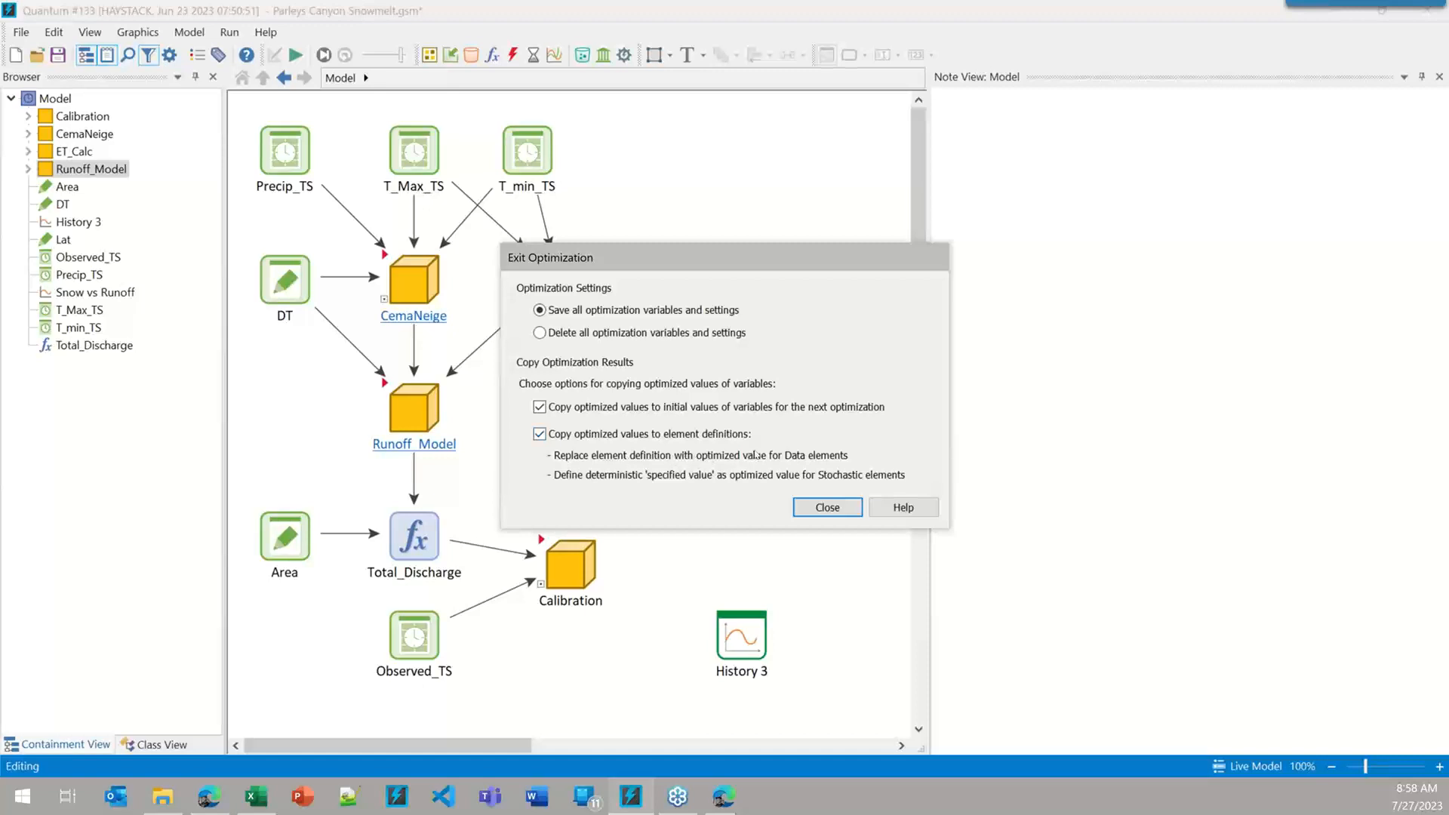
{"action": "left_click", "coordinate": [827, 508]}
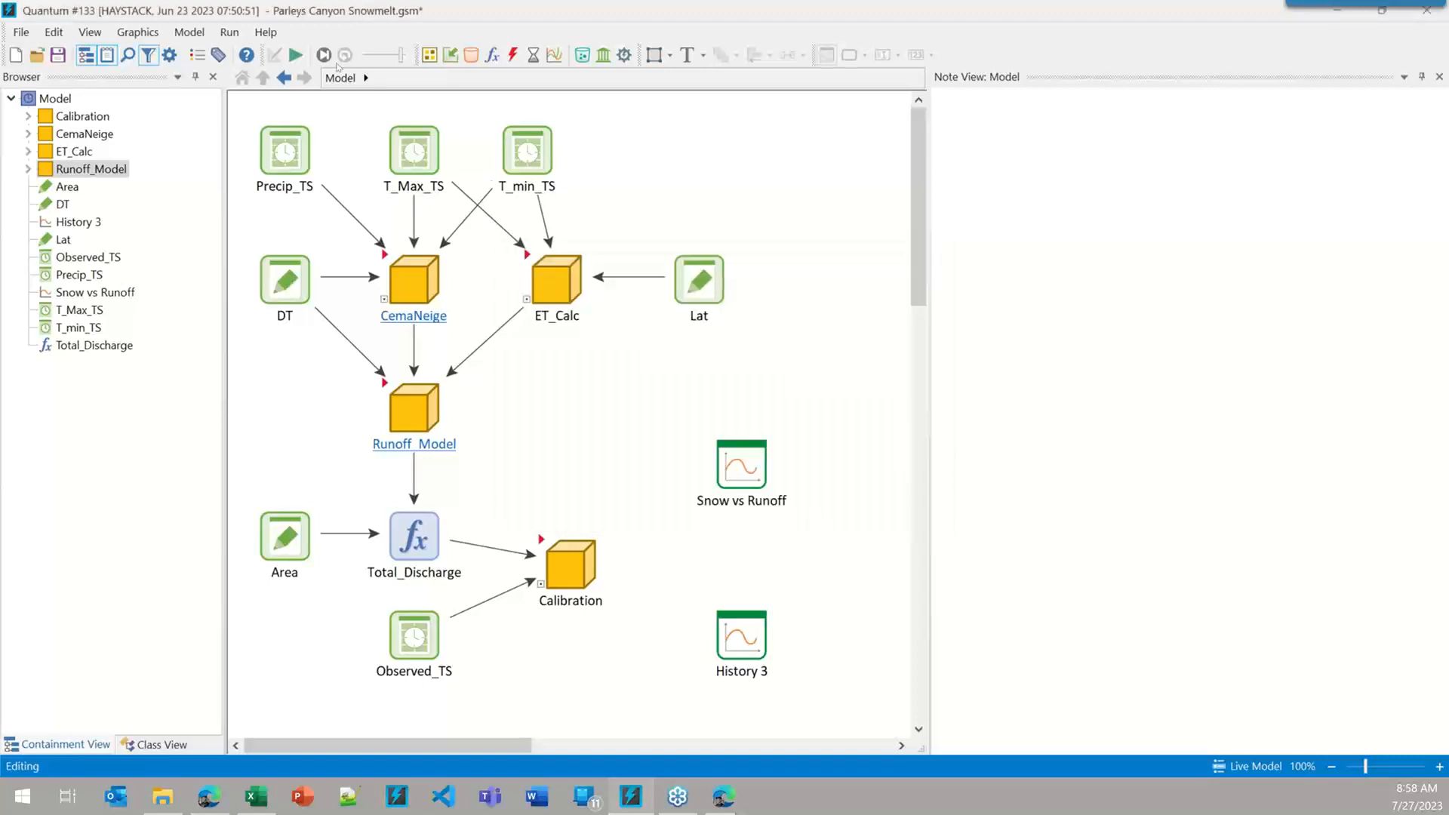
- Run the model with the optimized parameters and examine observed versus modelled discharge in the History 3 chart
{"action": "left_click", "coordinate": [295, 55]}
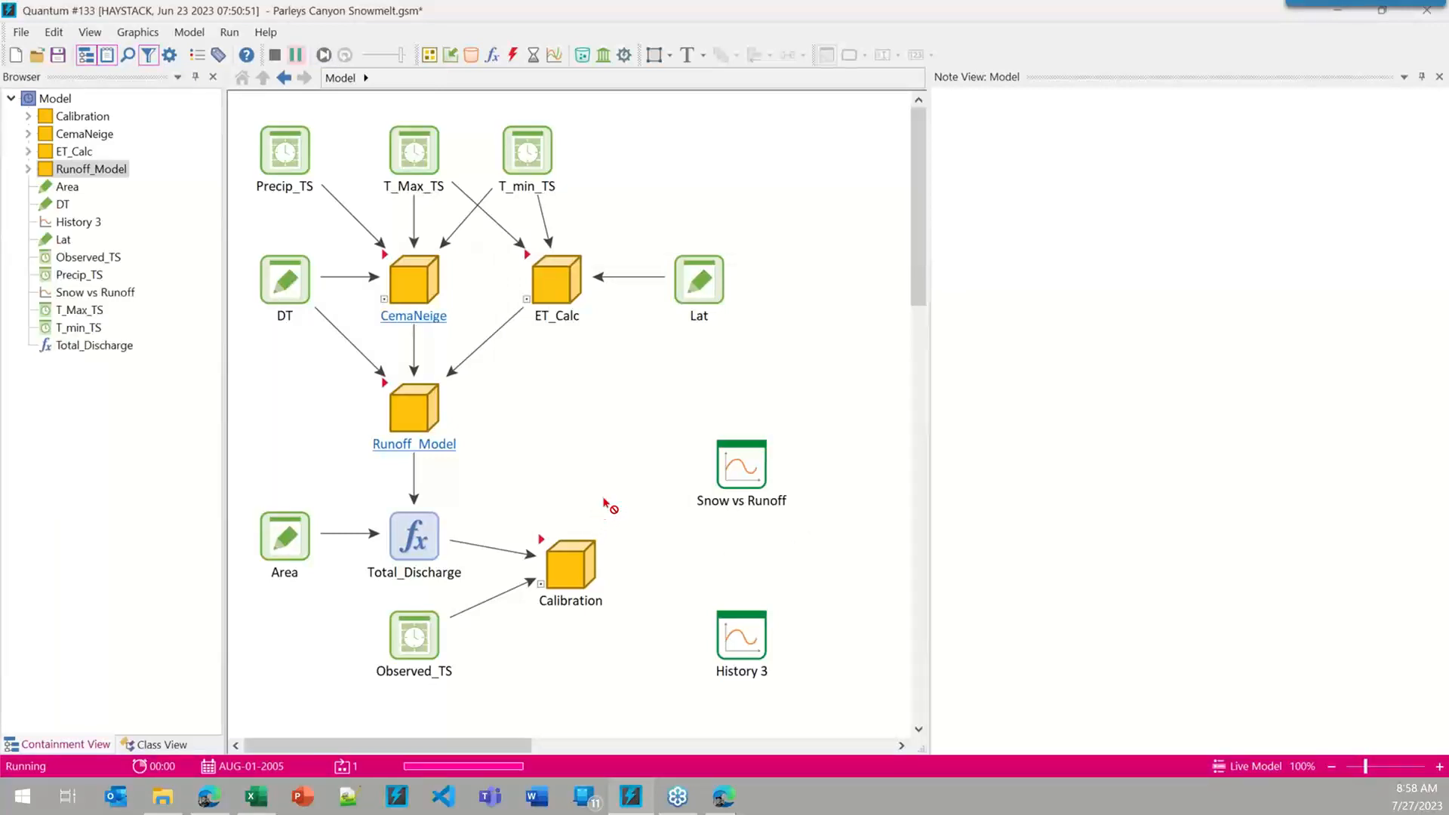
{"action": "left_click", "coordinate": [702, 435]}
{"action": "left_click", "coordinate": [736, 638]}
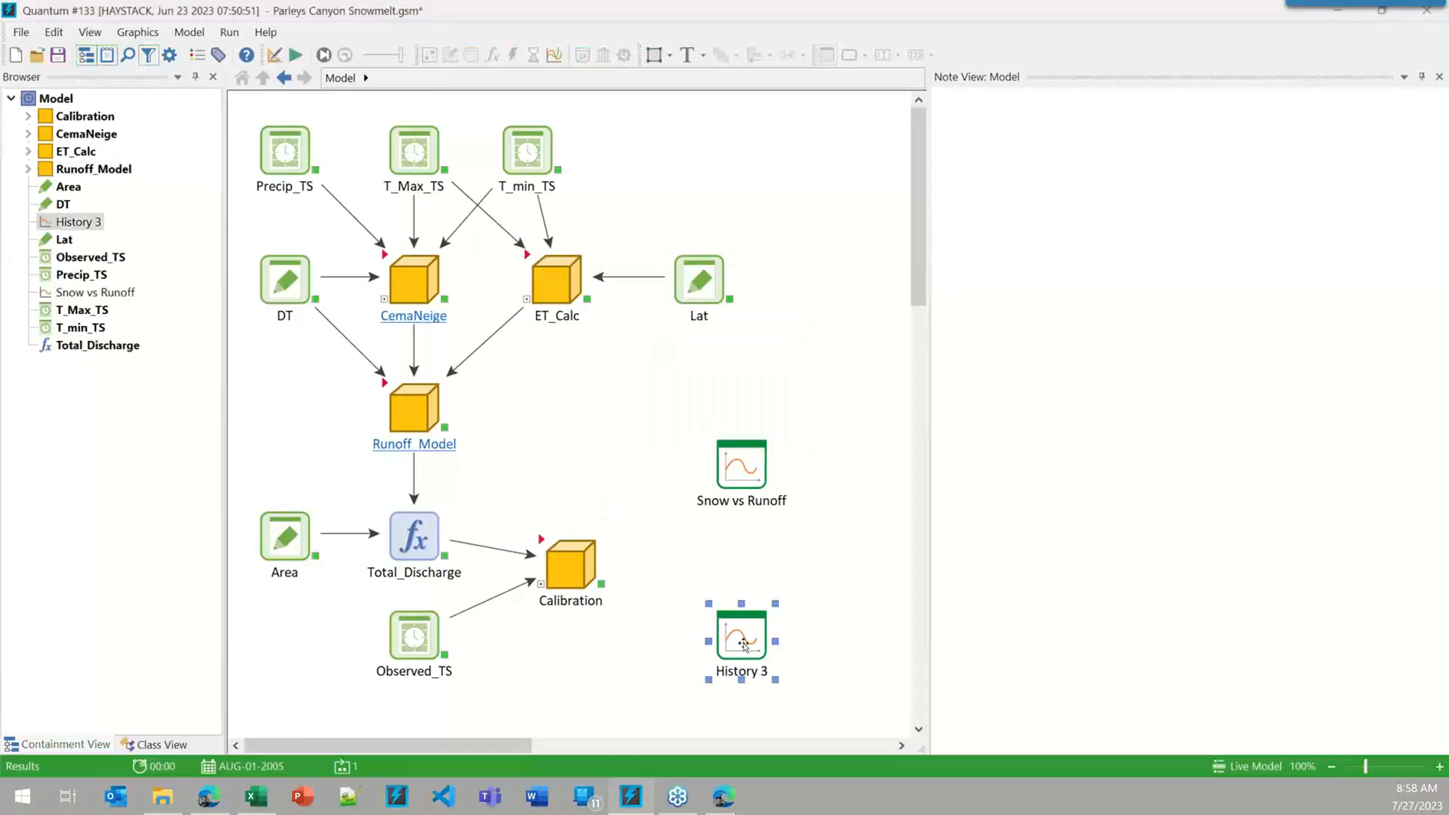
{"action": "double_click", "coordinate": [736, 638]}
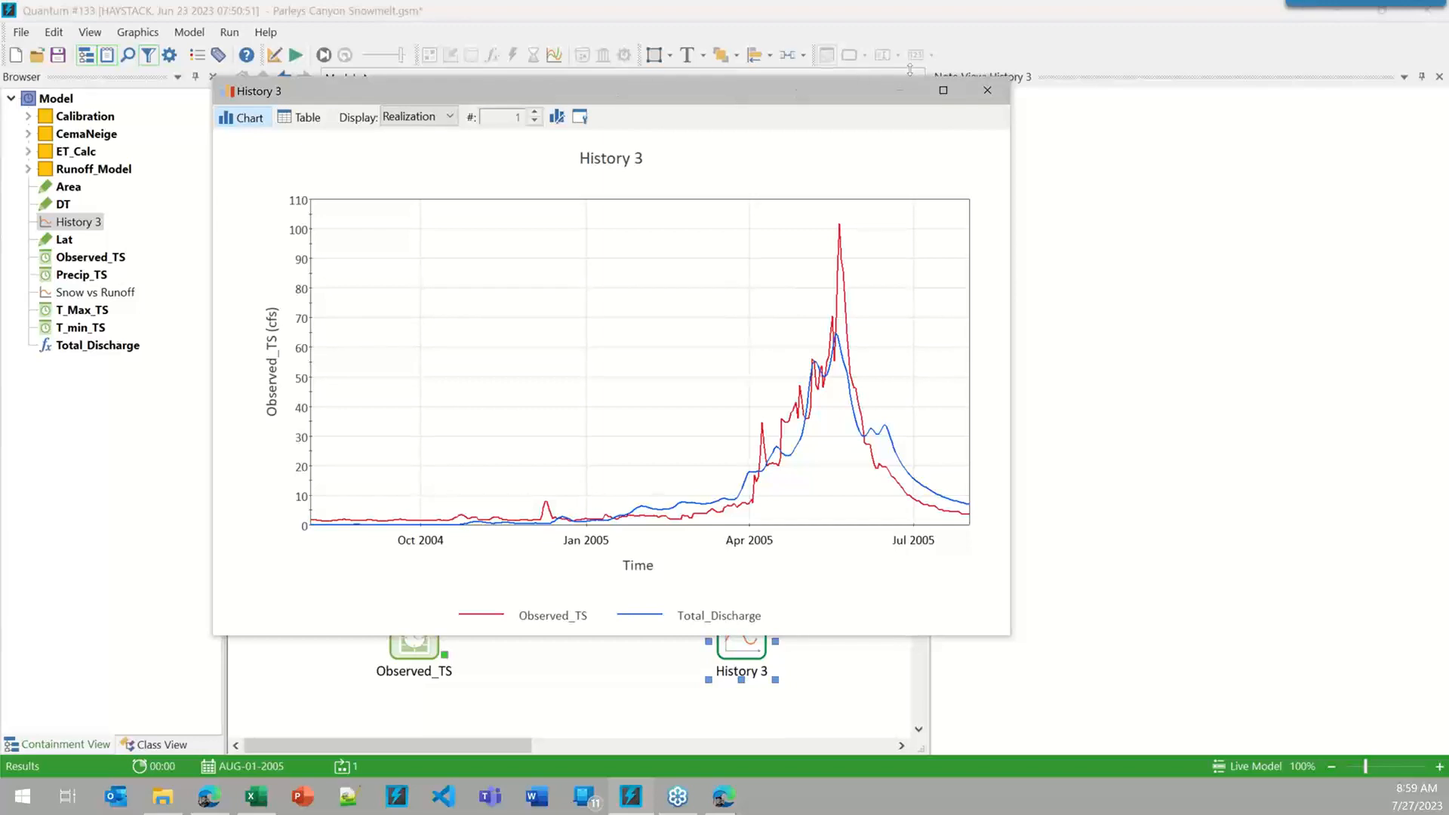
{"action": "left_click", "coordinate": [986, 92]}
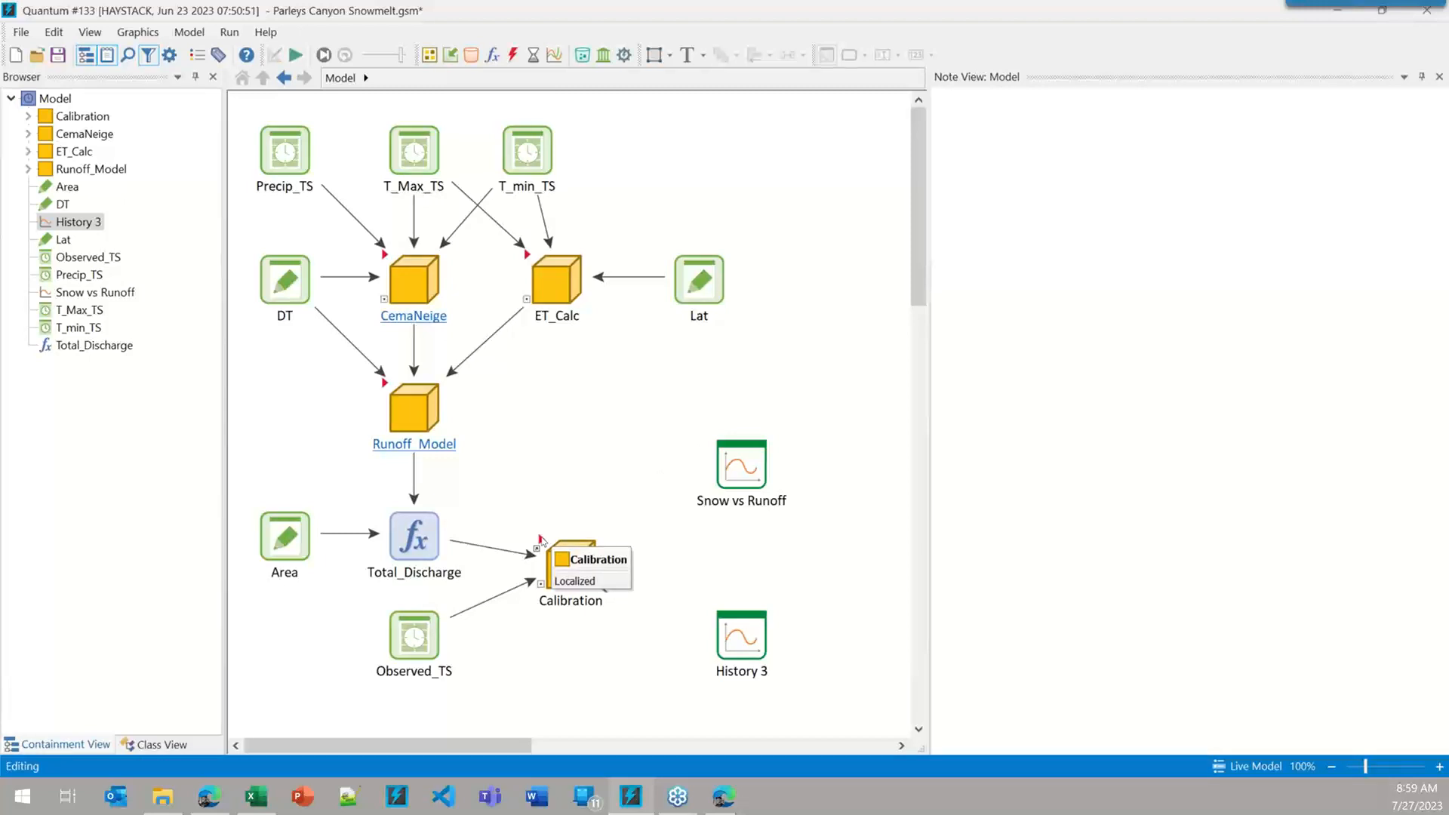
- Rerun the model and compare the observed and simulated spring runoff peaks in the History 3 chart
{"action": "key", "text": "F5"}
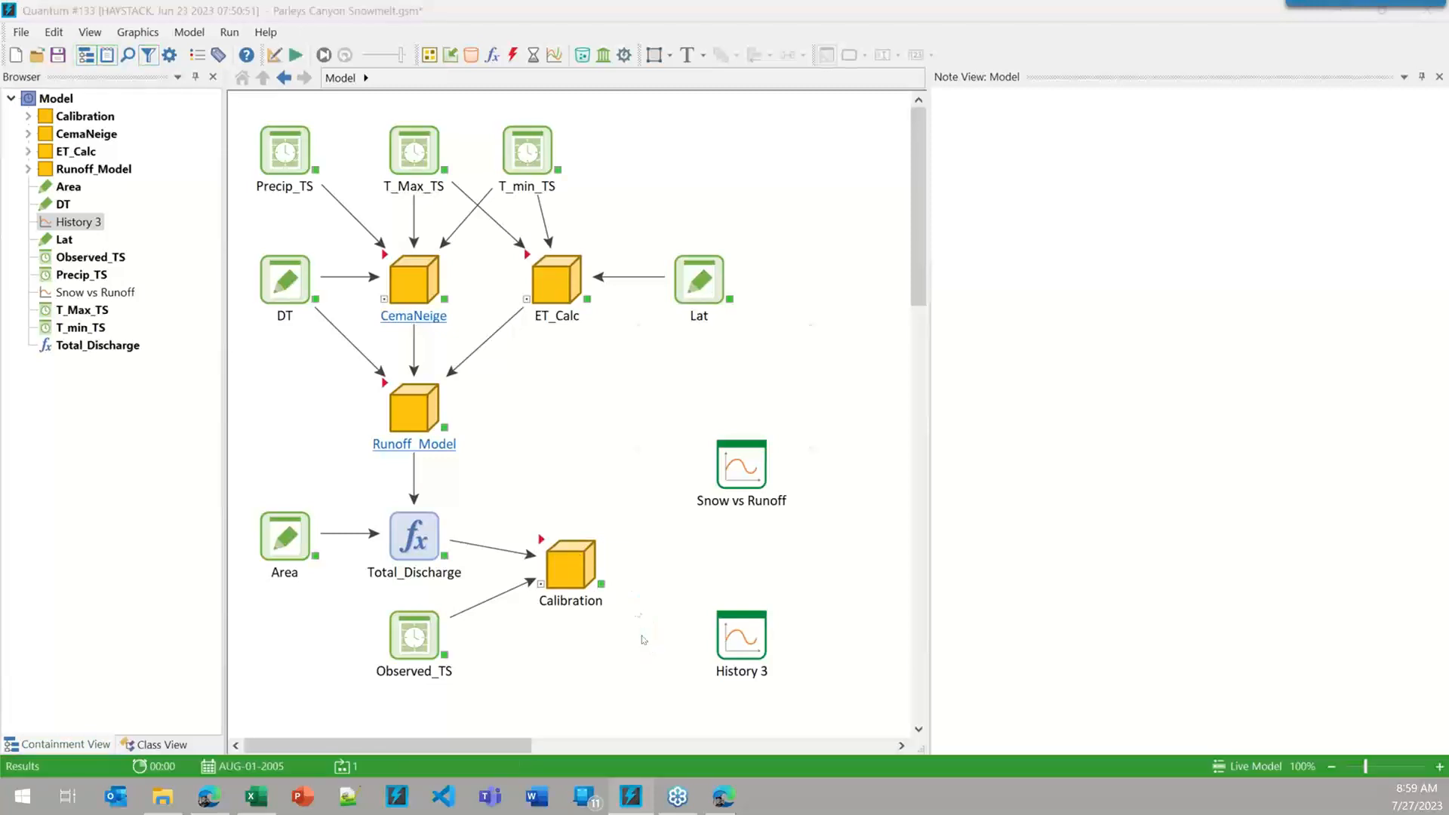
{"action": "left_click", "coordinate": [740, 420]}
{"action": "left_click", "coordinate": [736, 635]}
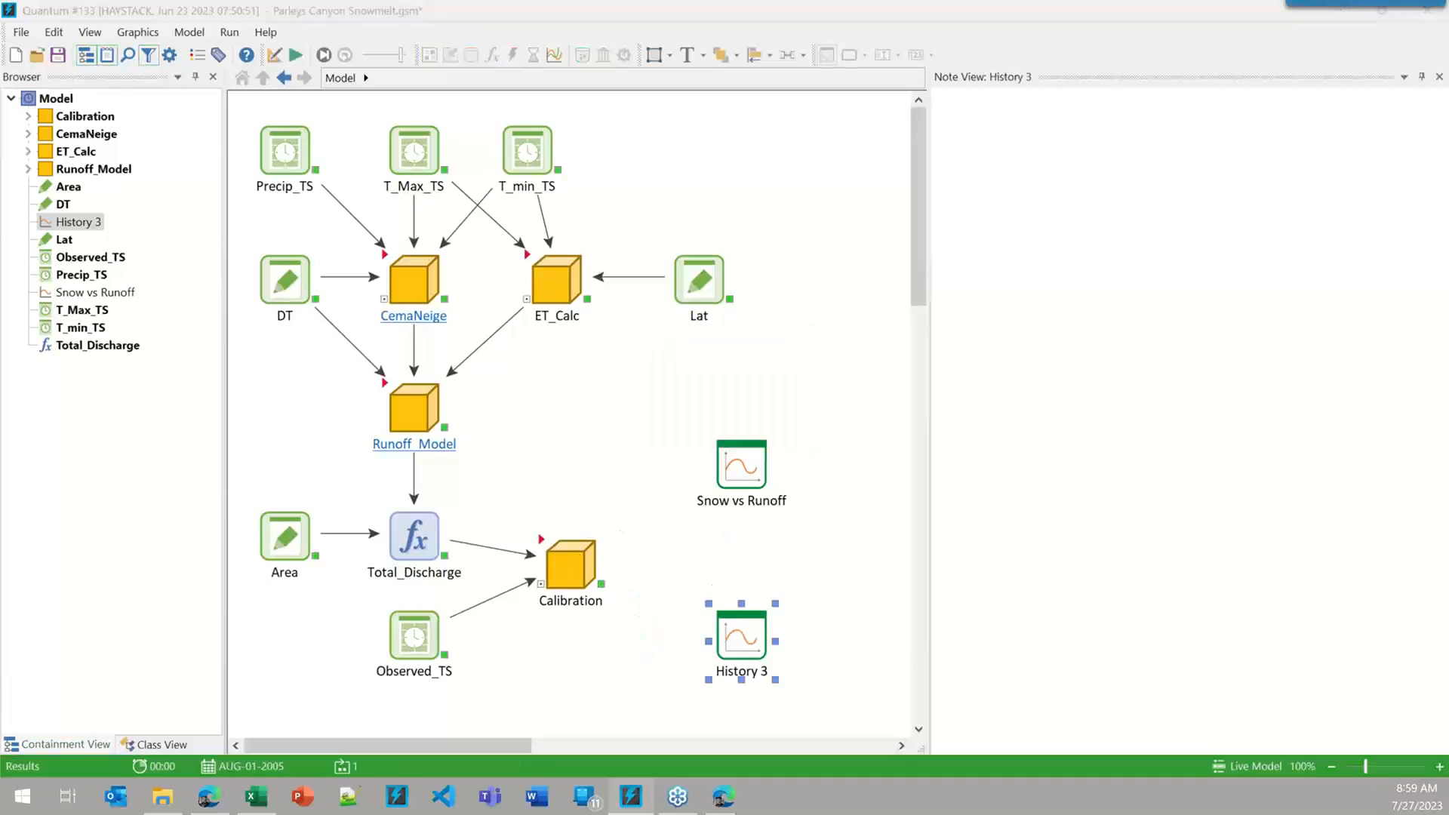
{"action": "double_click", "coordinate": [736, 634]}
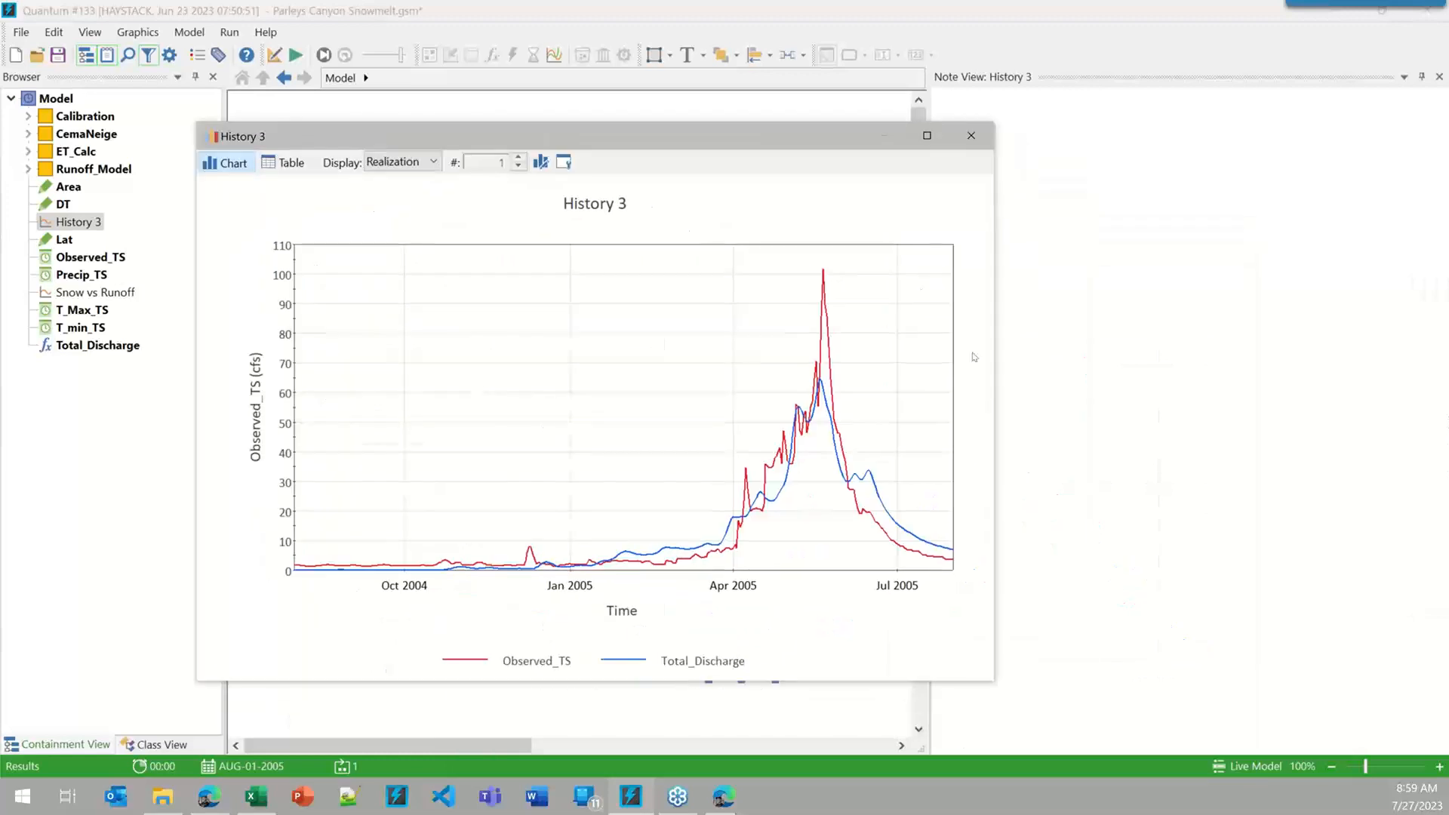
{"action": "mouse_move", "coordinate": [824, 271]}
{"action": "mouse_move", "coordinate": [719, 561]}
{"action": "left_click", "coordinate": [972, 136]}
{"action": "left_click", "coordinate": [656, 444]}
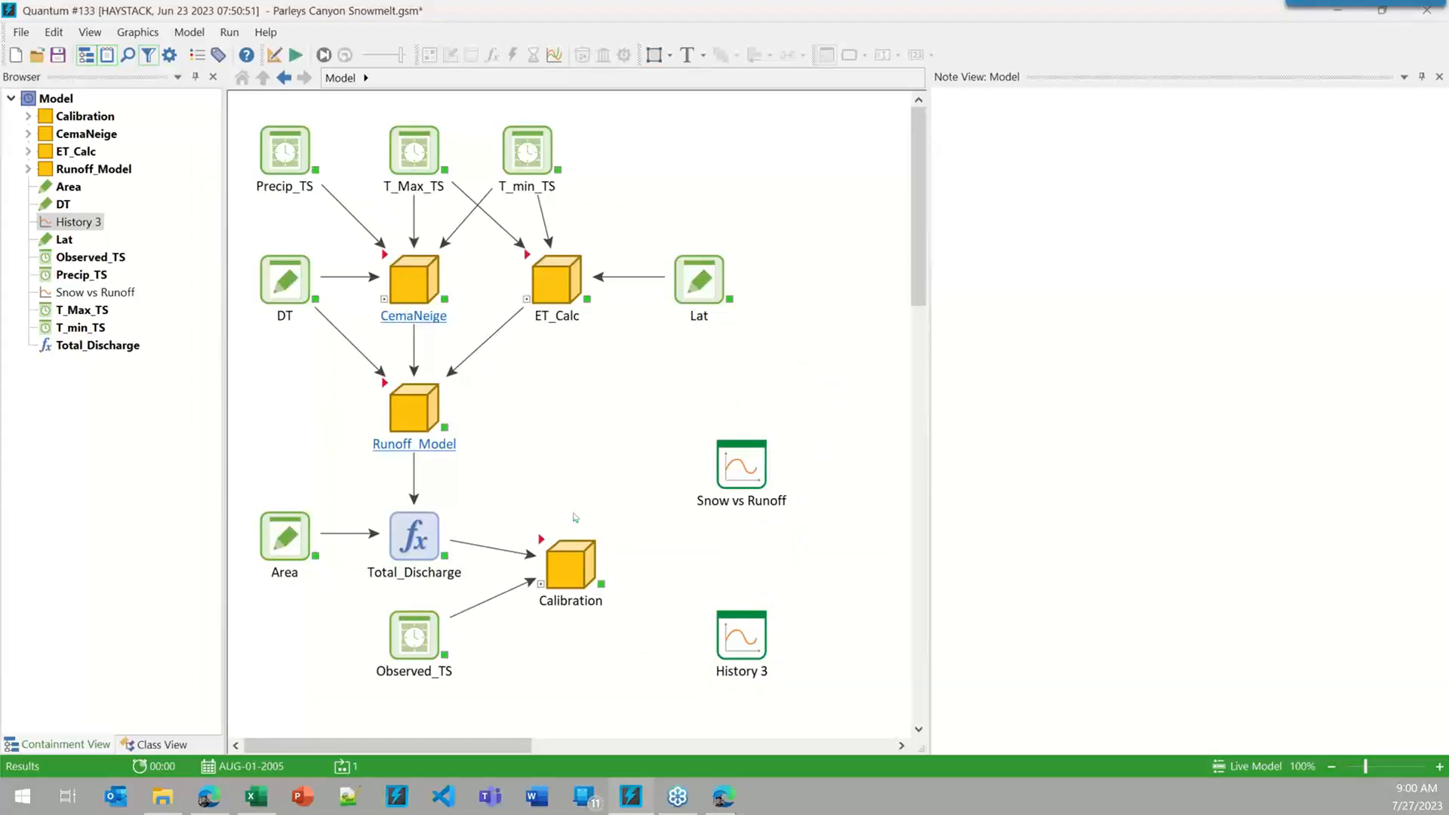
- Open the Time_Points container inside Calibration_Techniques of the Calibration container
{"action": "double_click", "coordinate": [558, 559]}
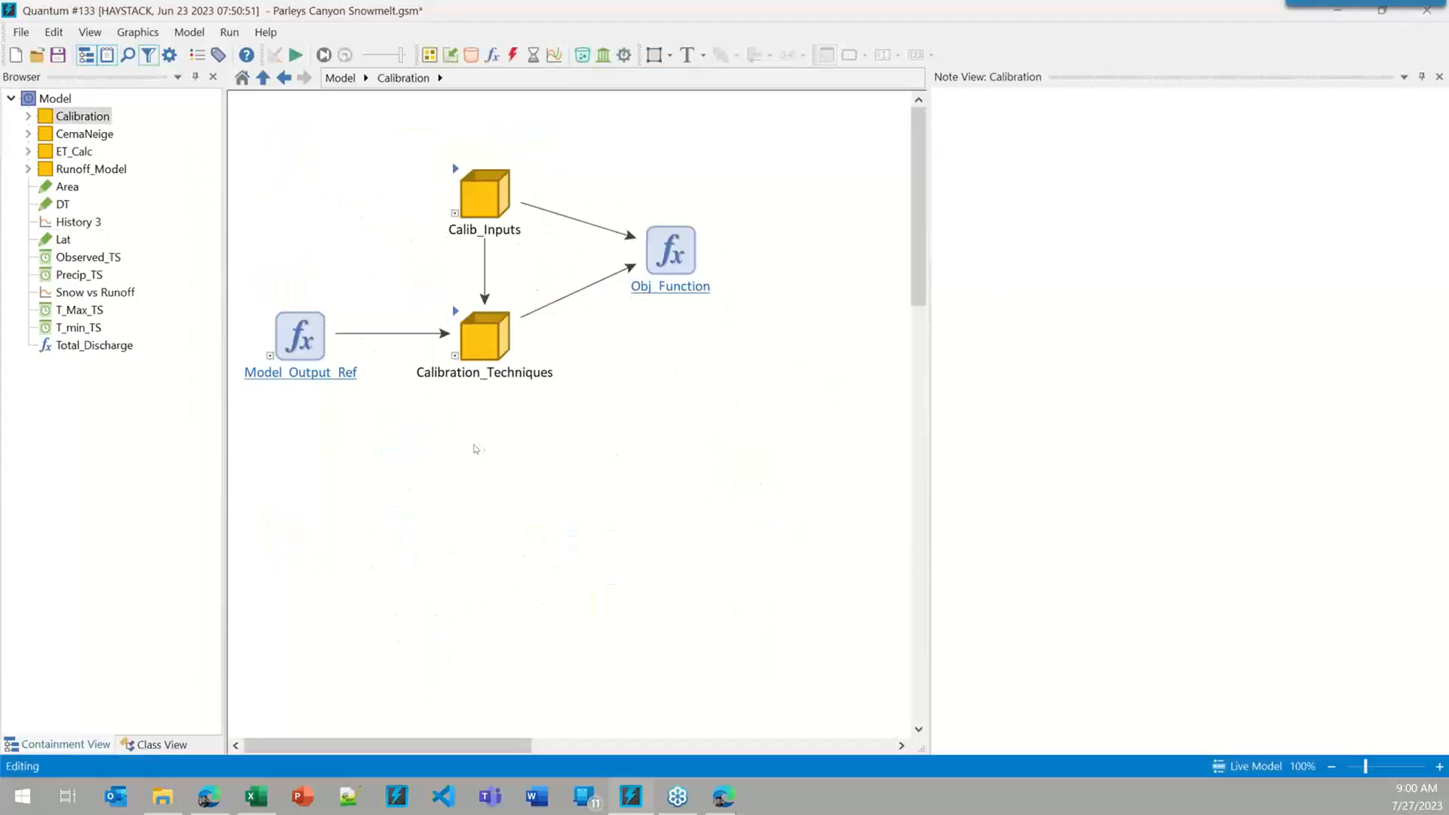
{"action": "left_click", "coordinate": [462, 326]}
{"action": "double_click", "coordinate": [420, 378]}
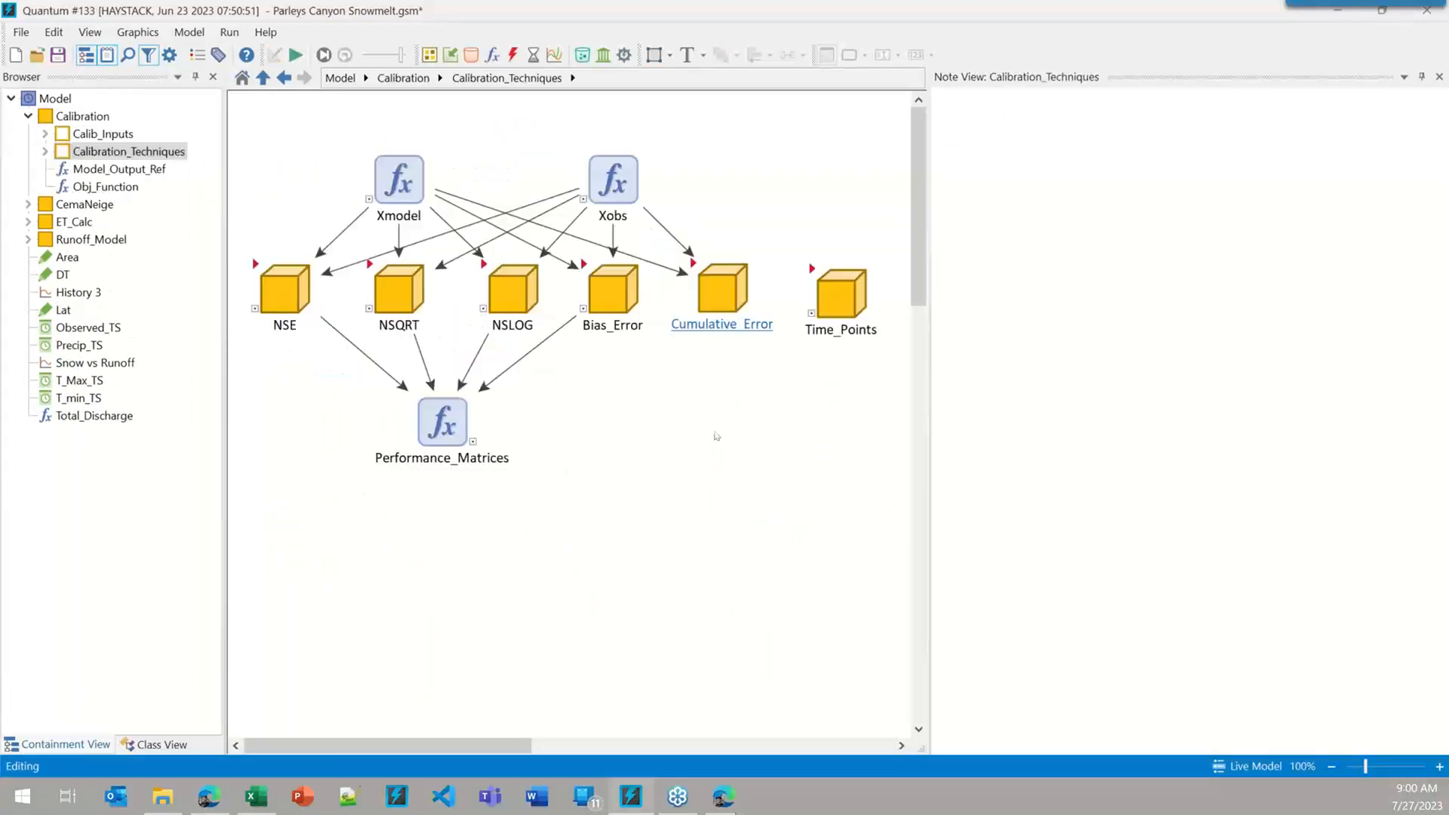
{"action": "left_click", "coordinate": [834, 278]}
{"action": "key", "text": "Return"}
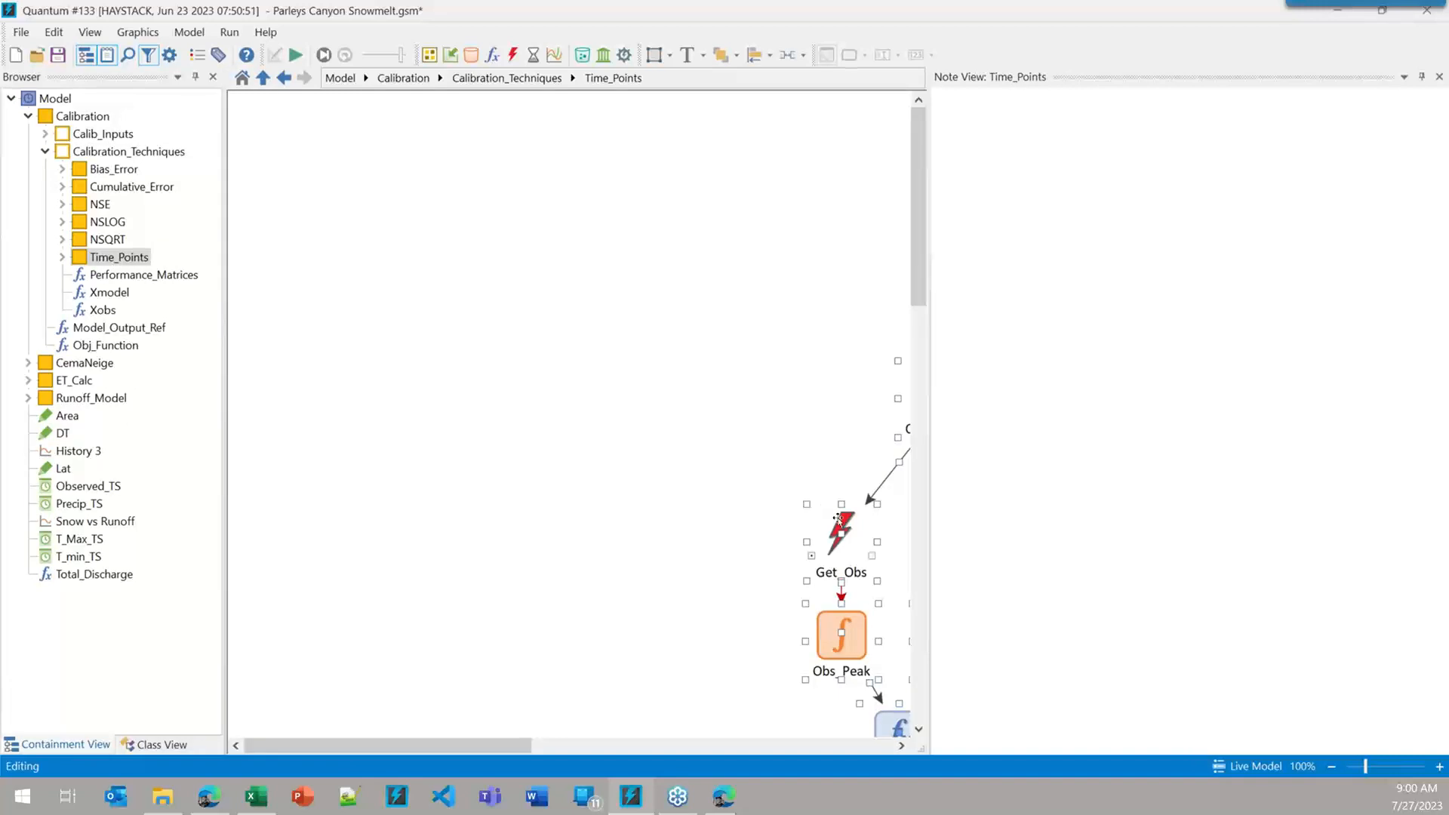
- Spread out the Time_Points diagram by moving Get_Model and Model_Peak away from the observed branch and placing Peak_Error between the branches
{"action": "left_click_drag", "start_coordinate": [441, 306], "coordinate": [542, 305]}
{"action": "left_click_drag", "start_coordinate": [453, 411], "coordinate": [553, 426]}
{"action": "left_click_drag", "start_coordinate": [385, 507], "coordinate": [427, 522]}
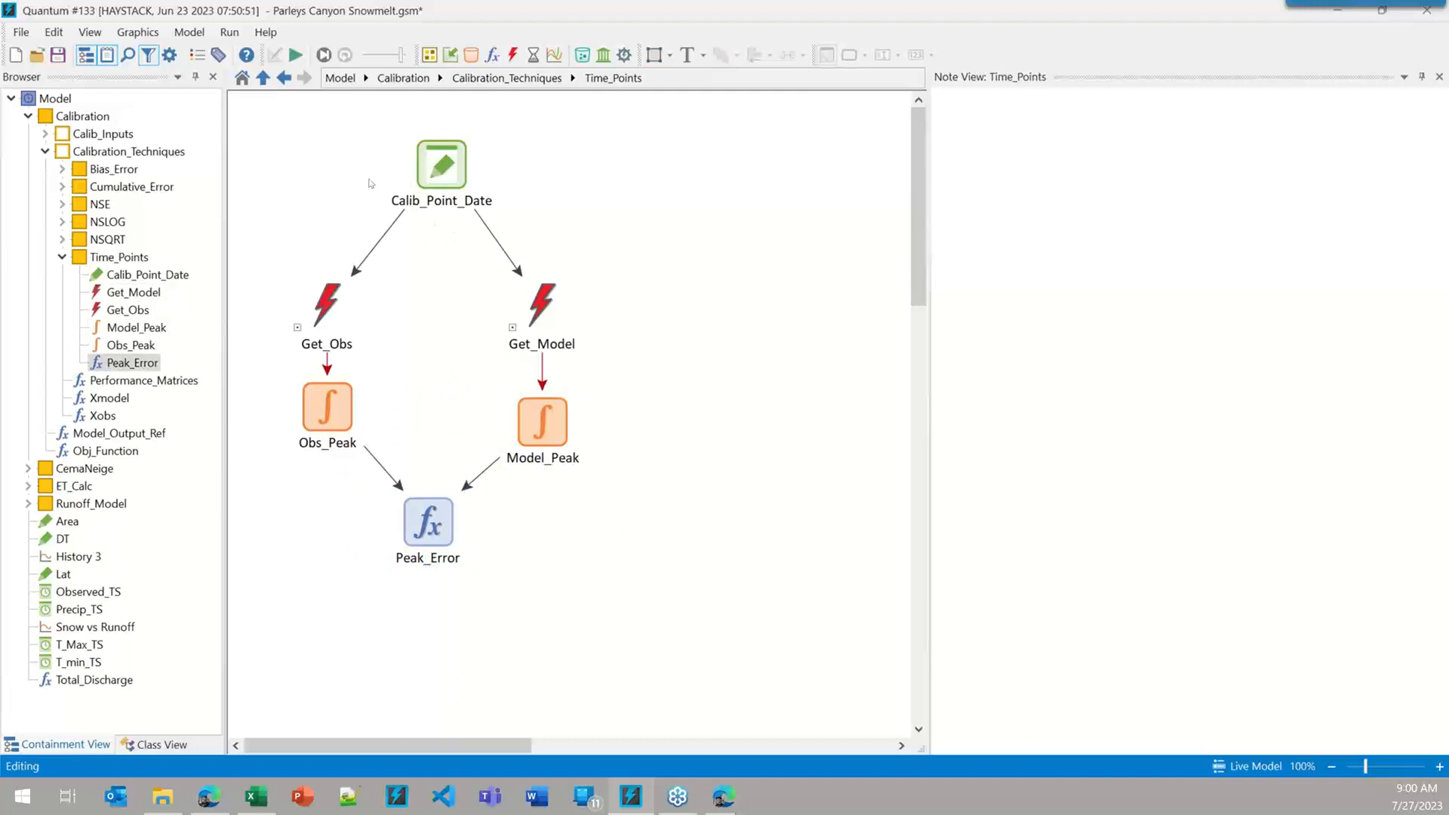
- Inspect the date definition in the Calib_Point_Date element's properties and close them
{"action": "mouse_move", "coordinate": [420, 178]}
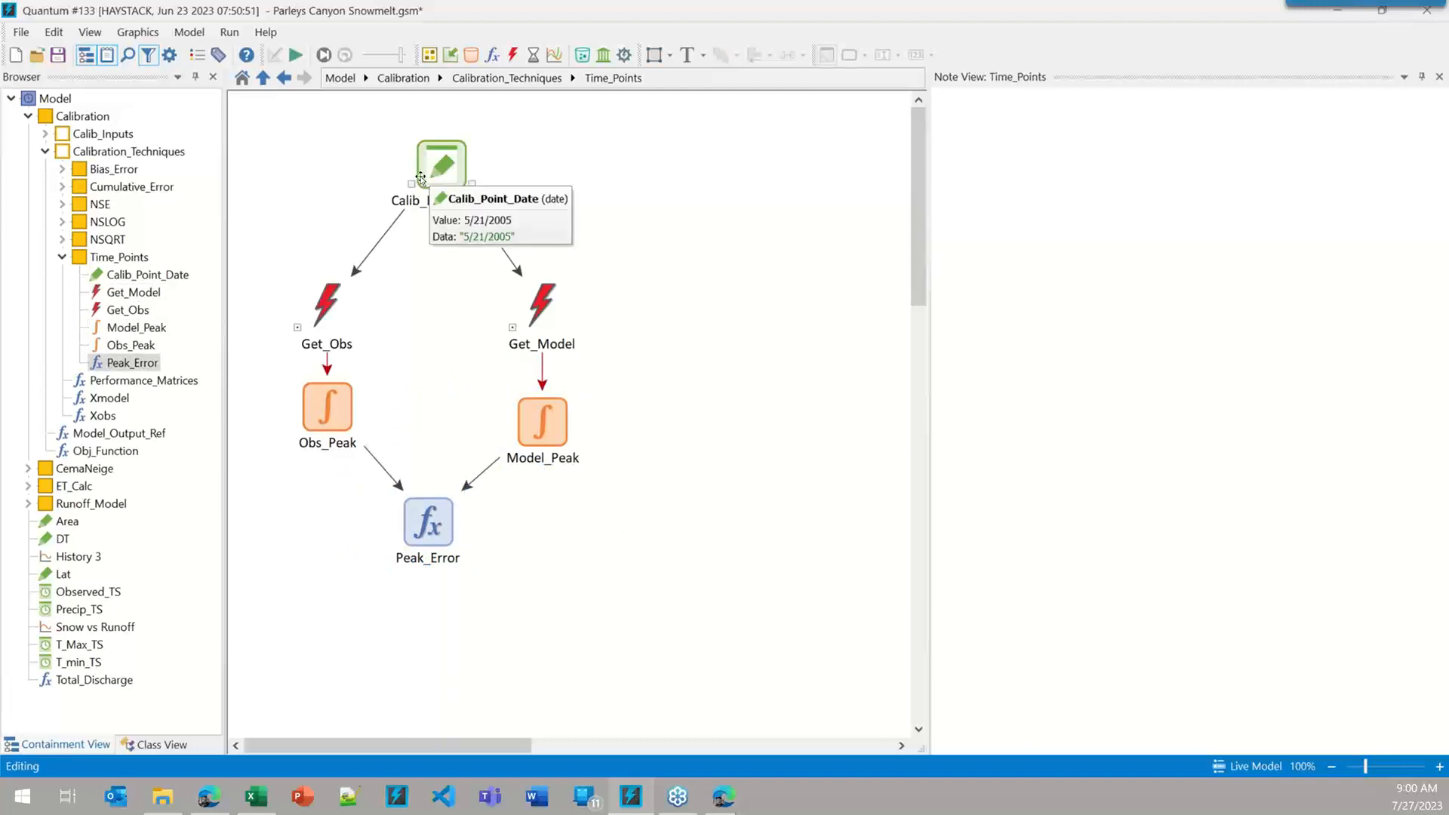
{"action": "double_click", "coordinate": [420, 178]}
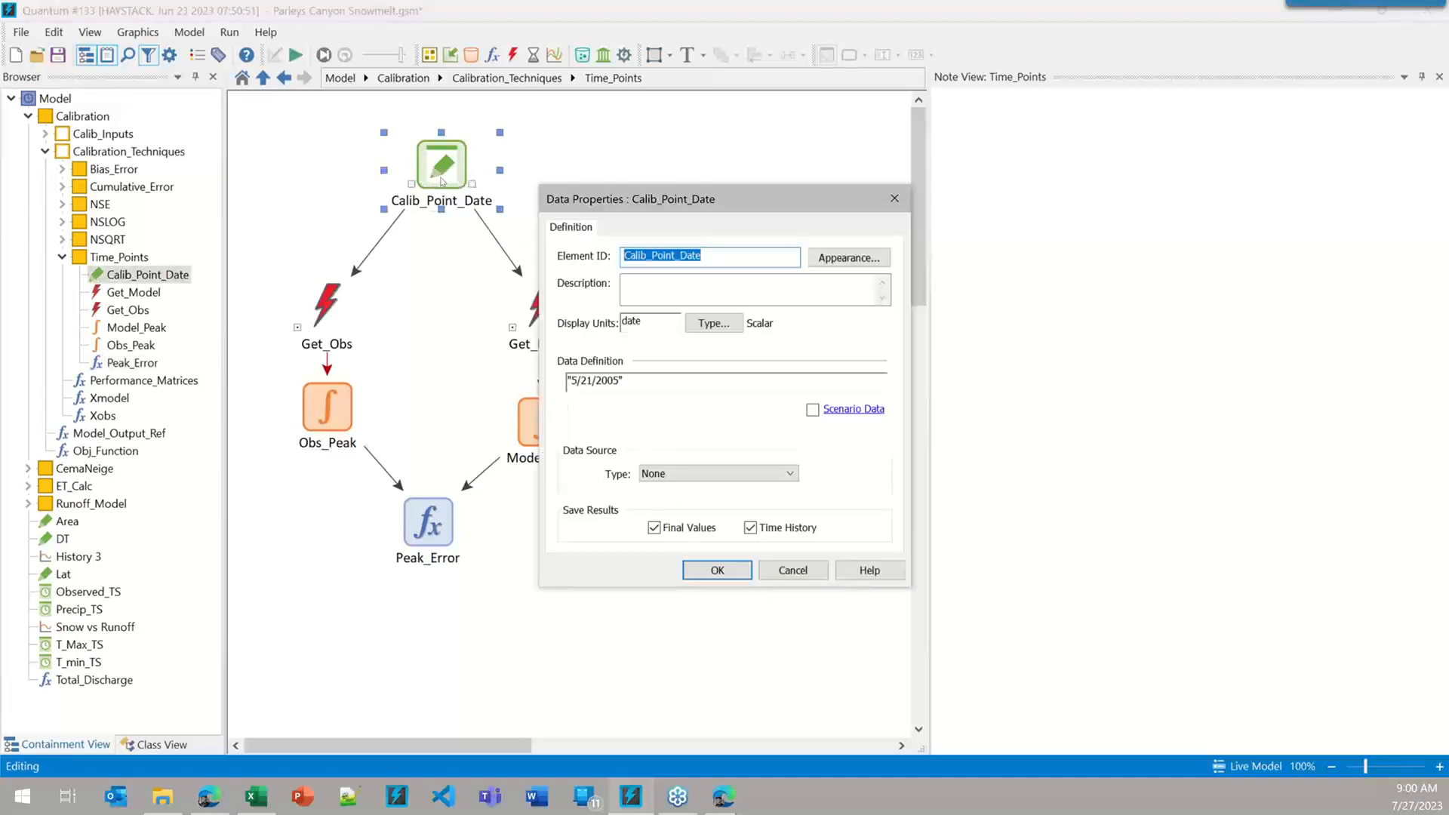
{"action": "mouse_move", "coordinate": [587, 382]}
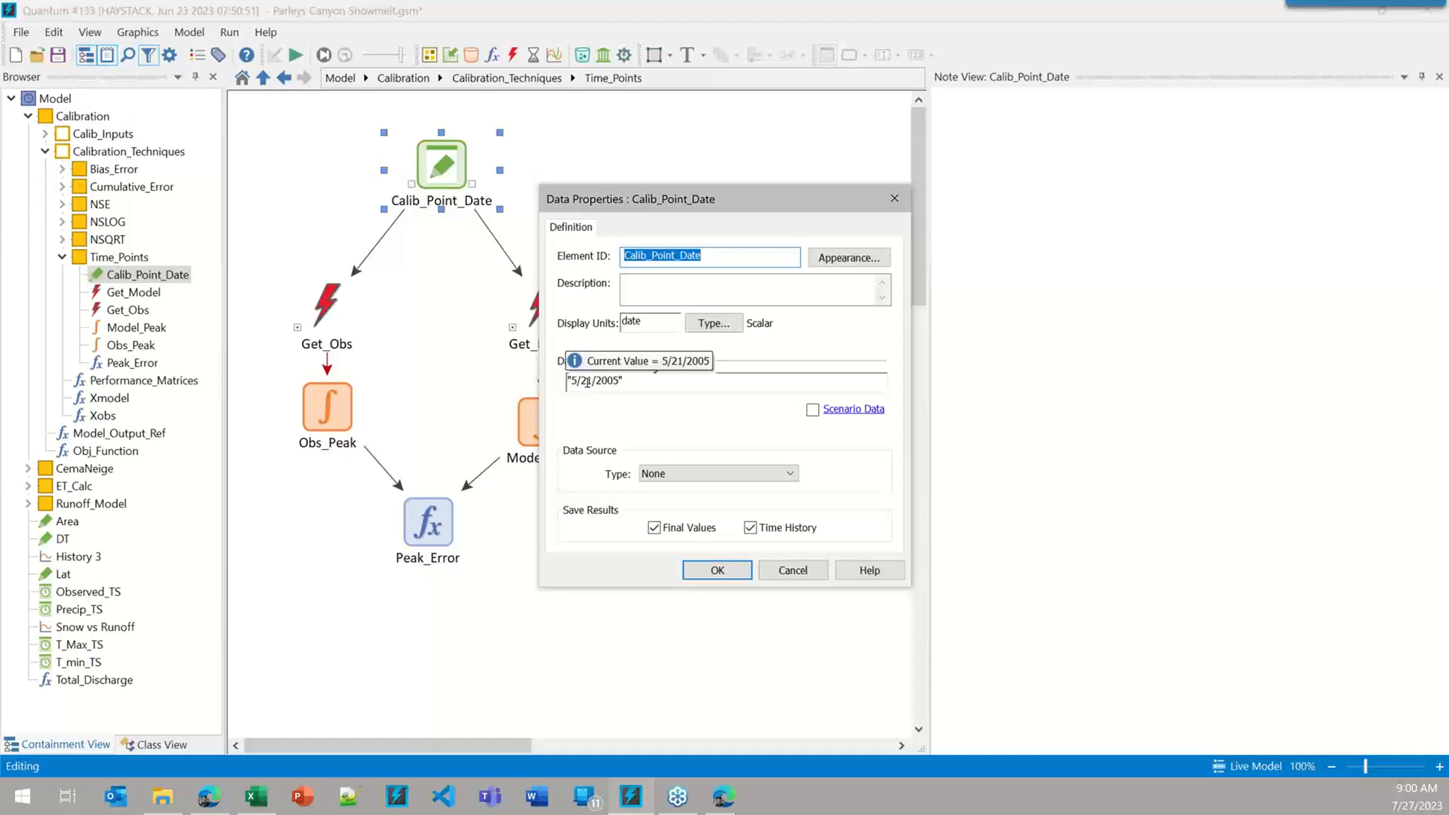
{"action": "left_click_drag", "start_coordinate": [622, 380], "coordinate": [566, 381]}
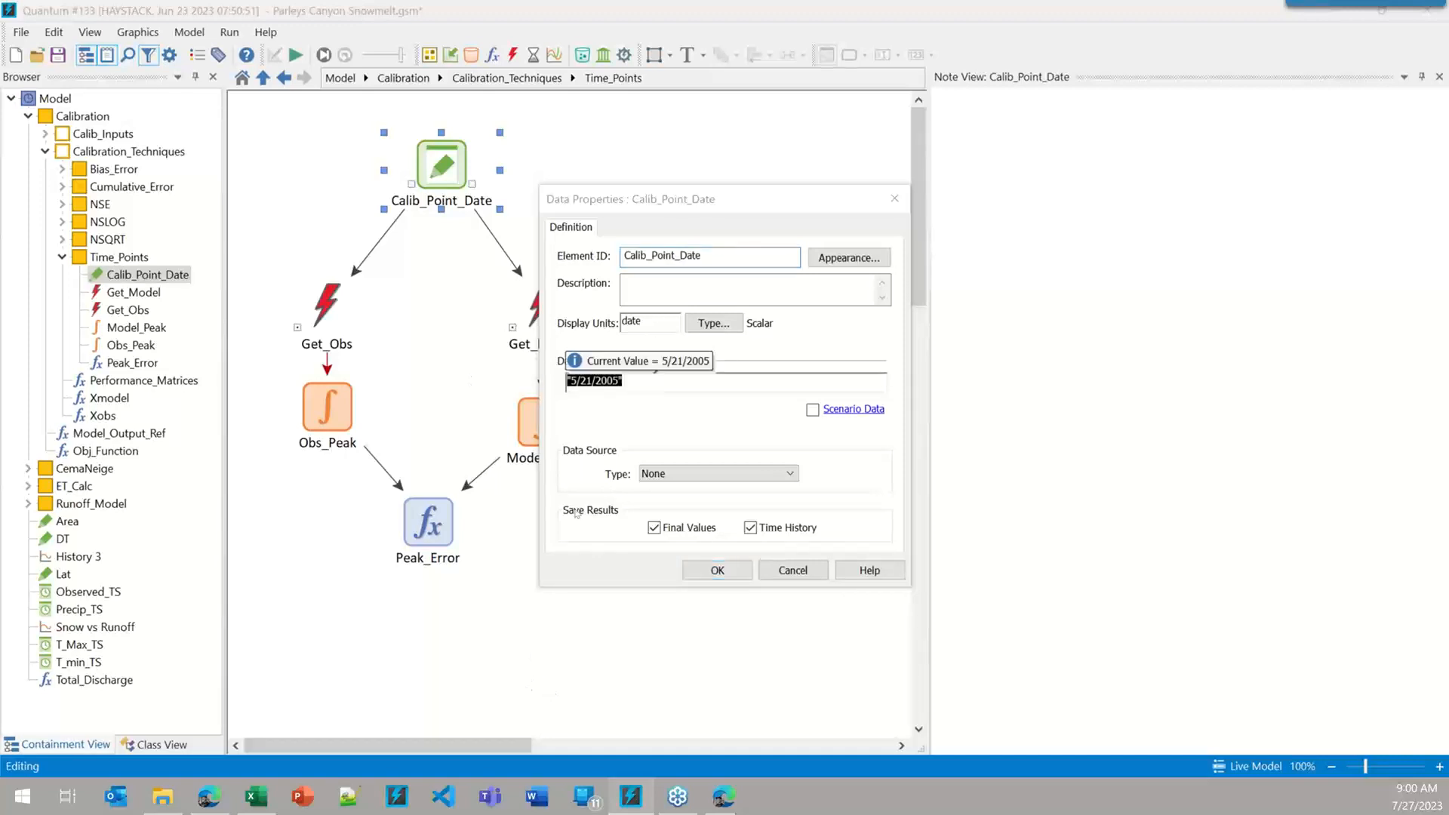
{"action": "left_click", "coordinate": [636, 380]}
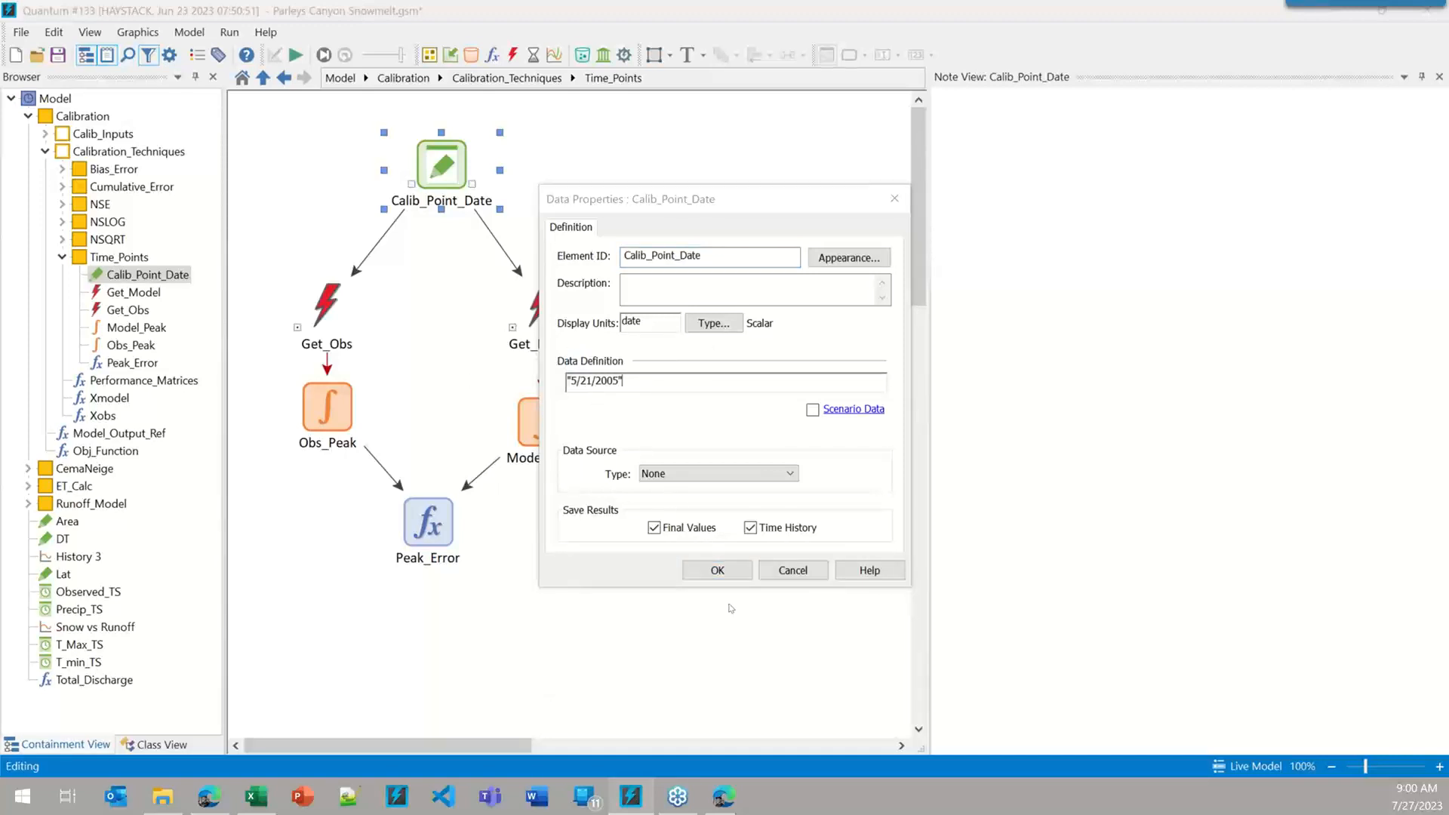
{"action": "left_click", "coordinate": [717, 570]}
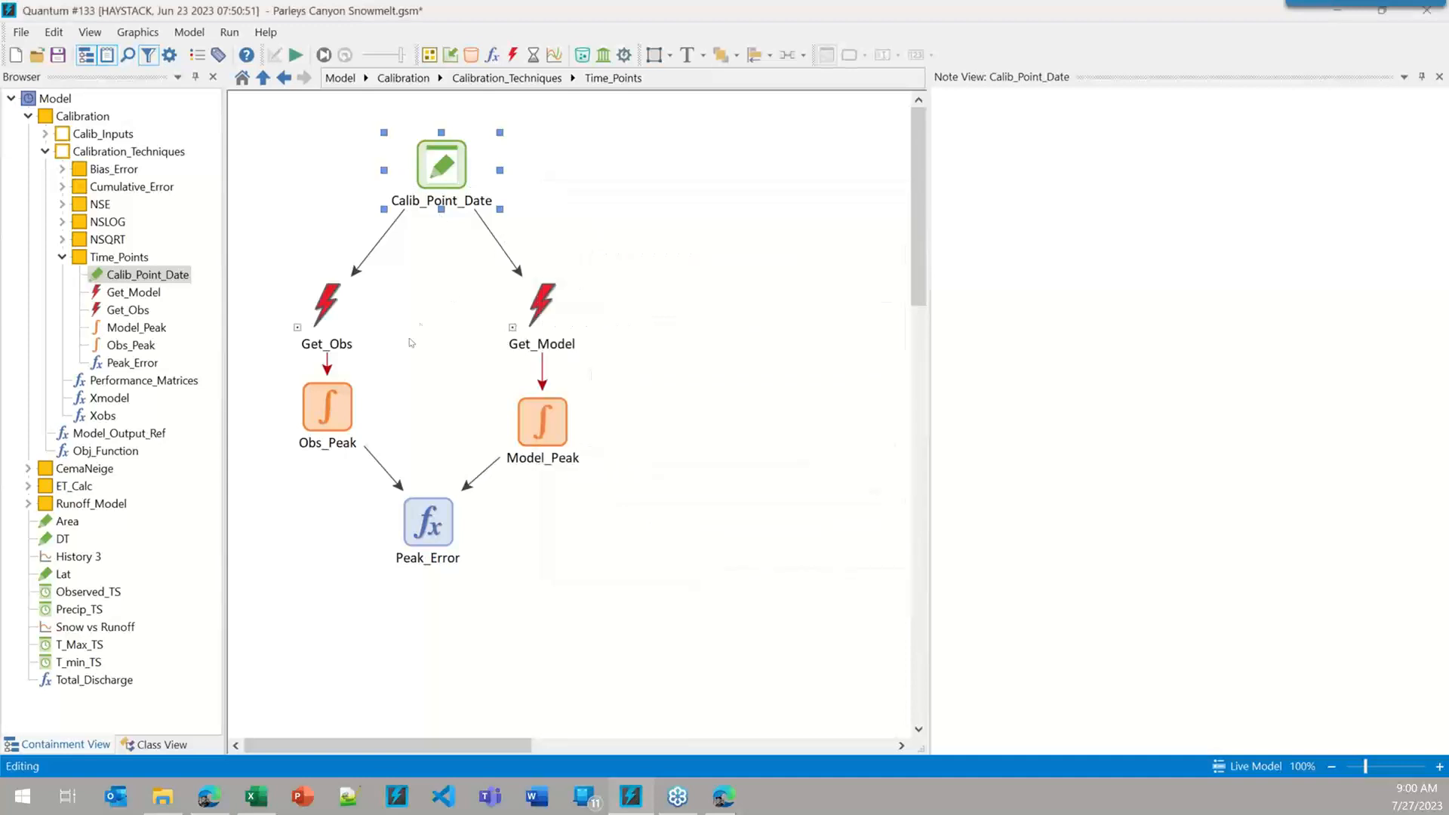
- Trace the peak comparison through the Get_Obs, Get_Model, Model_Peak and Peak_Error elements in Time_Points
{"action": "left_click", "coordinate": [337, 313]}
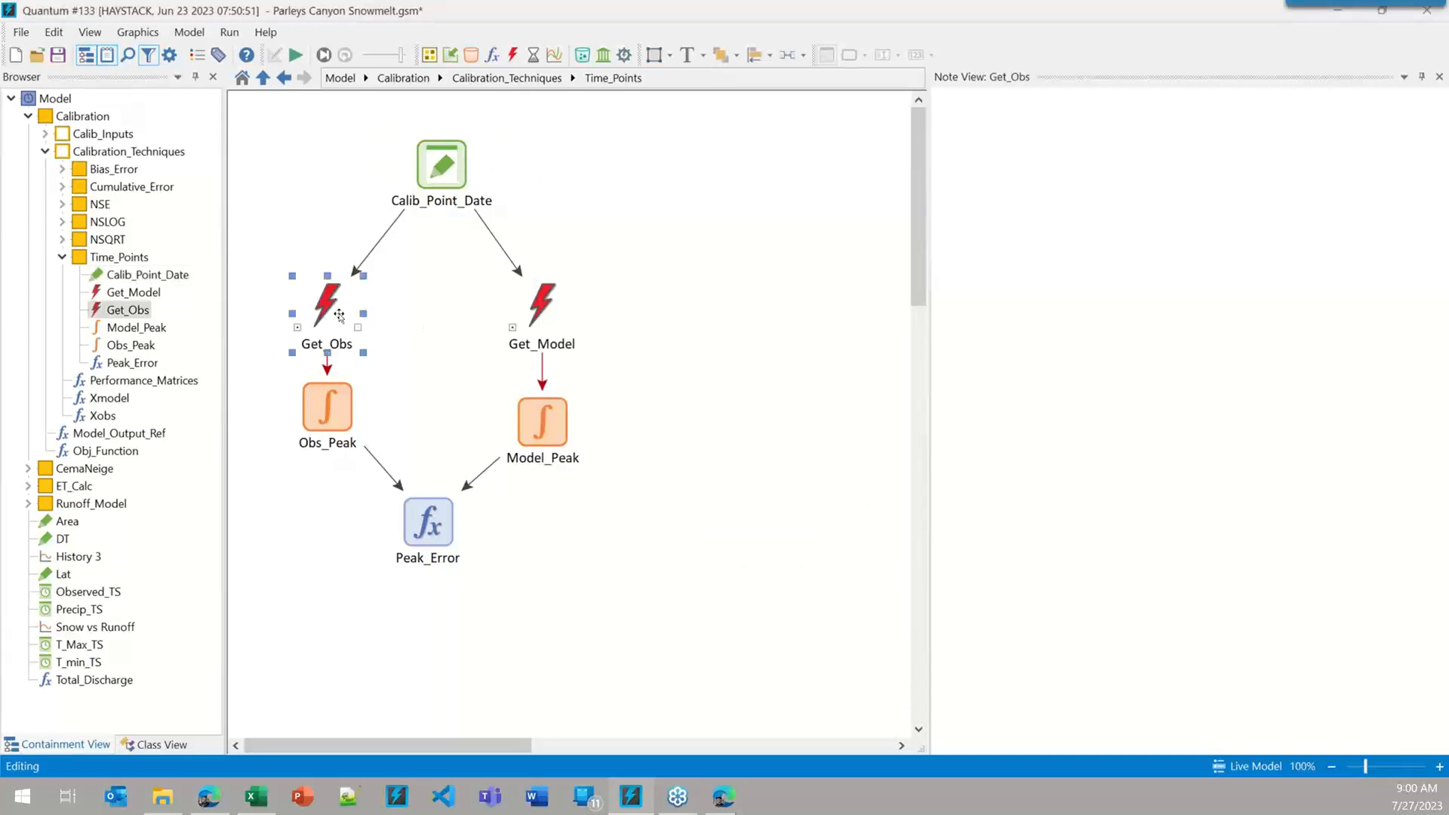
{"action": "left_click", "coordinate": [528, 305]}
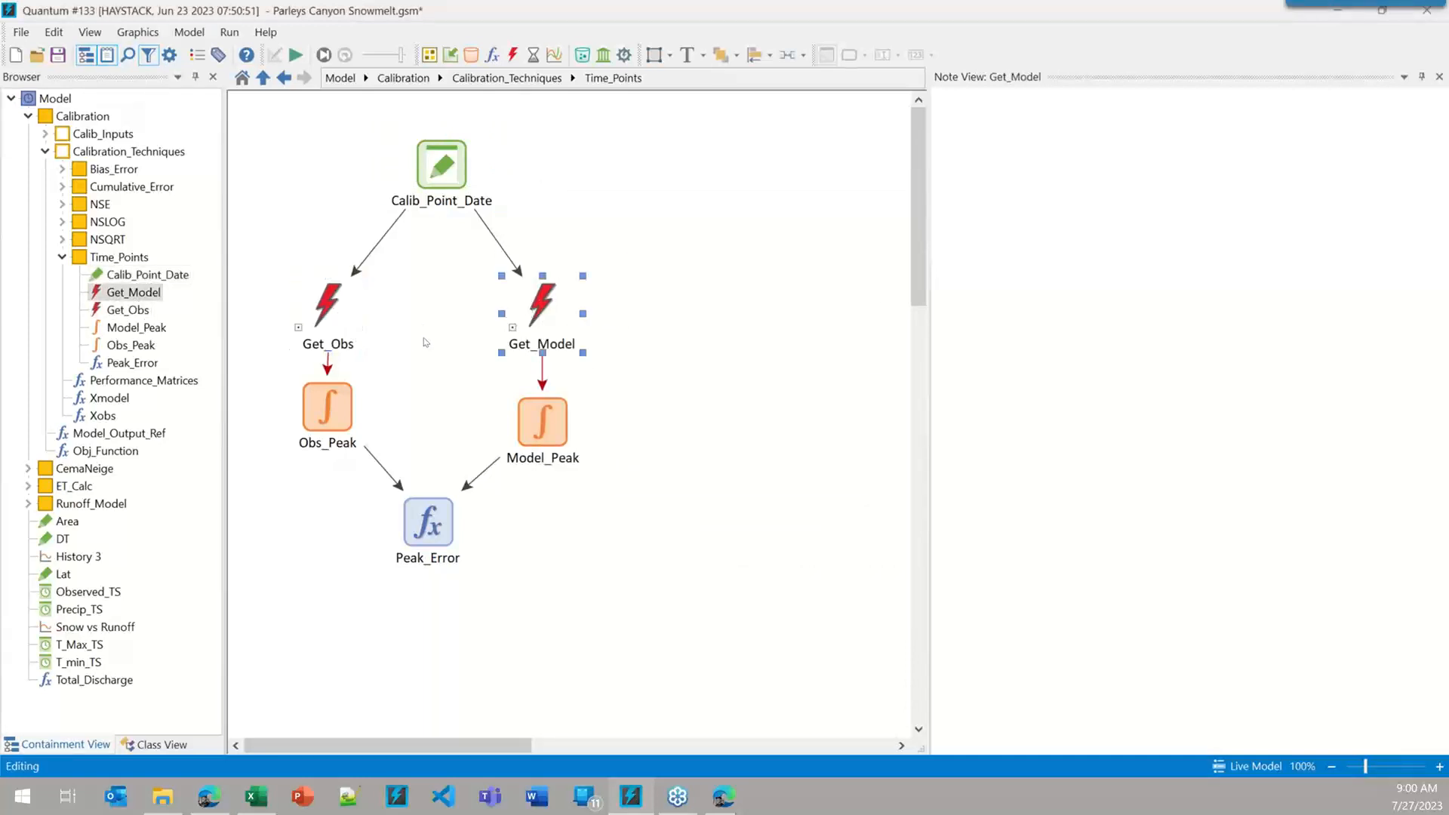
{"action": "left_click", "coordinate": [548, 427]}
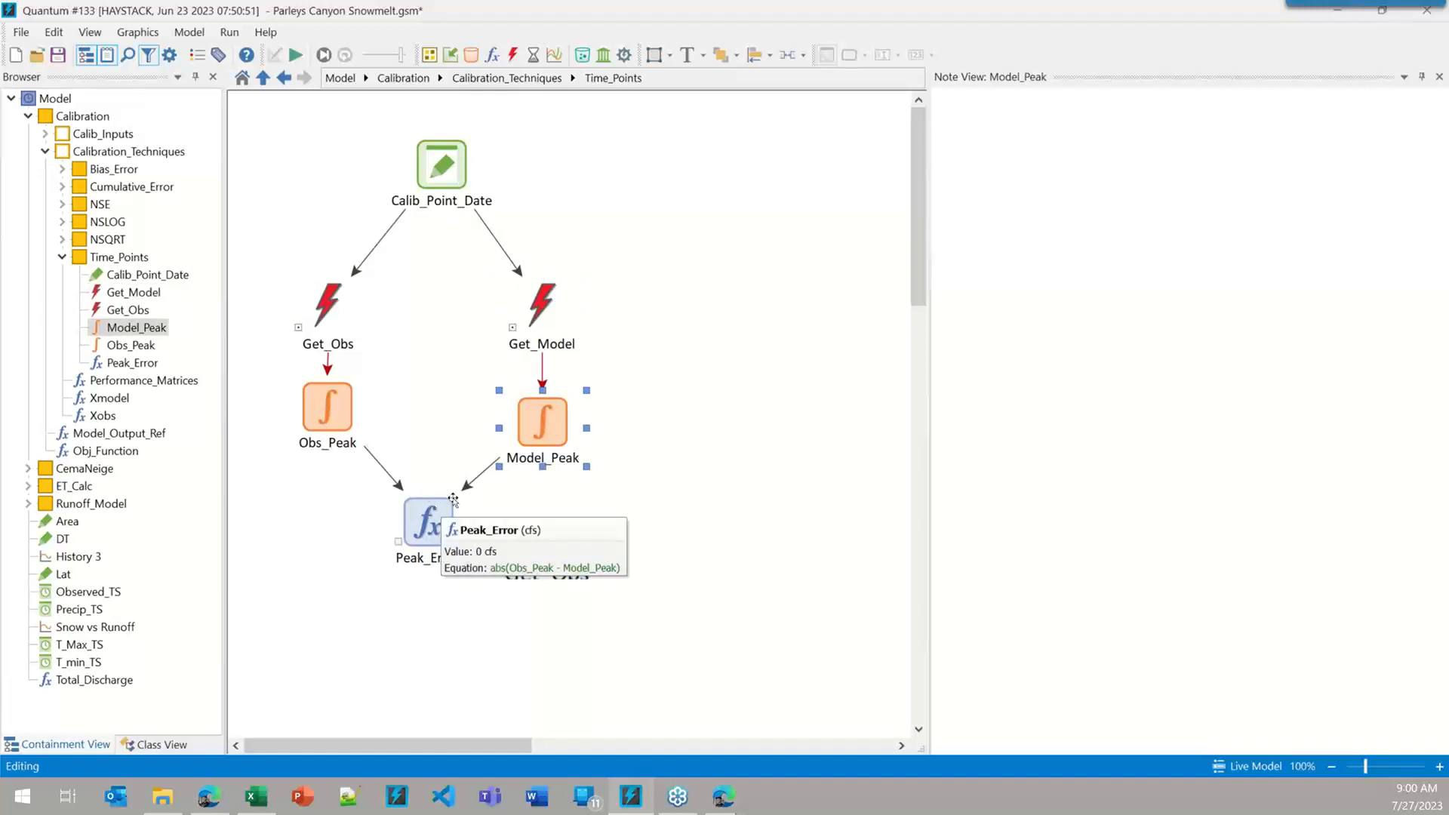
{"action": "left_click", "coordinate": [431, 511]}
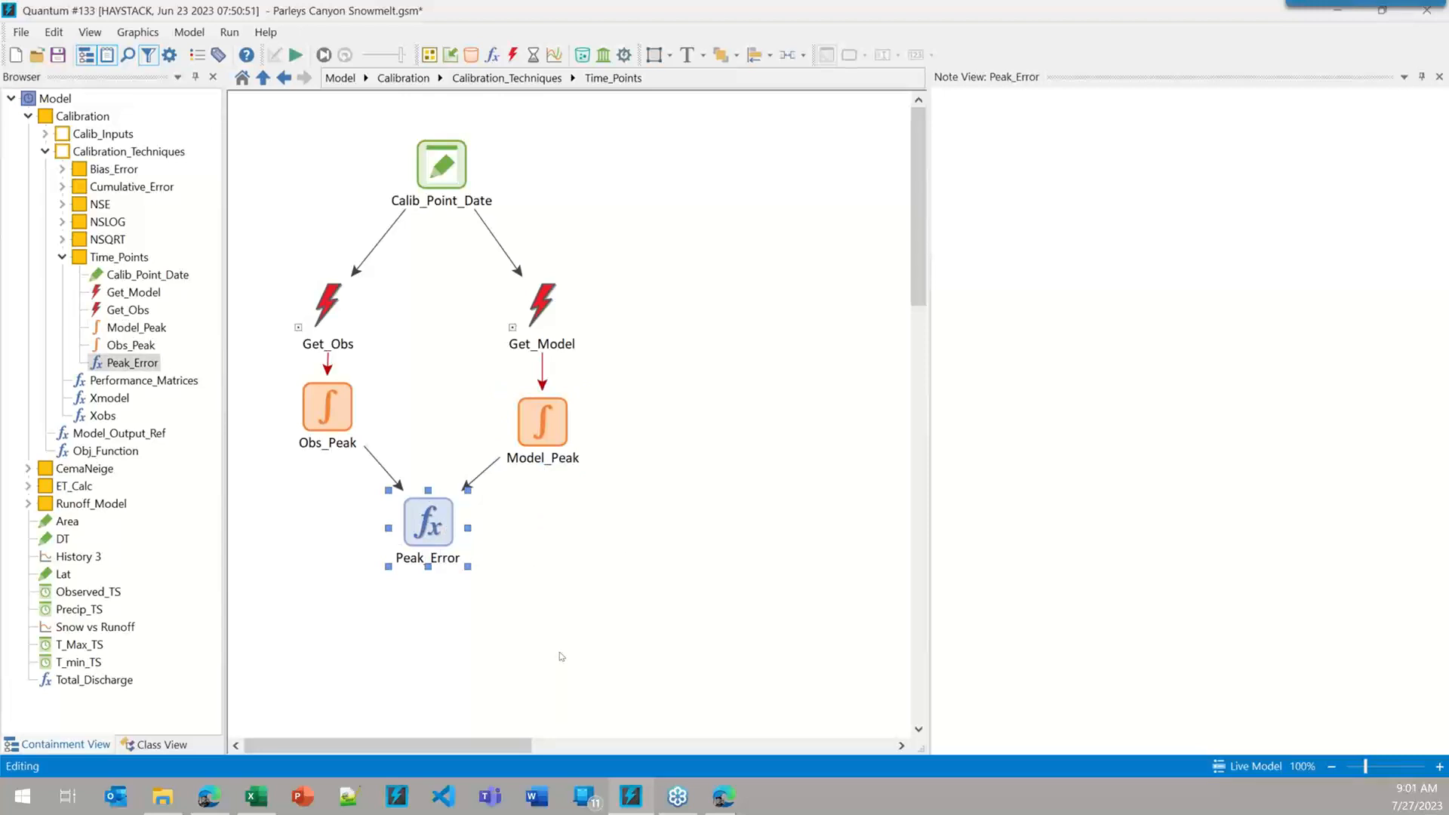
- Rename the Calib_Point_Date data element to Peak_Date
{"action": "left_click", "coordinate": [444, 172]}
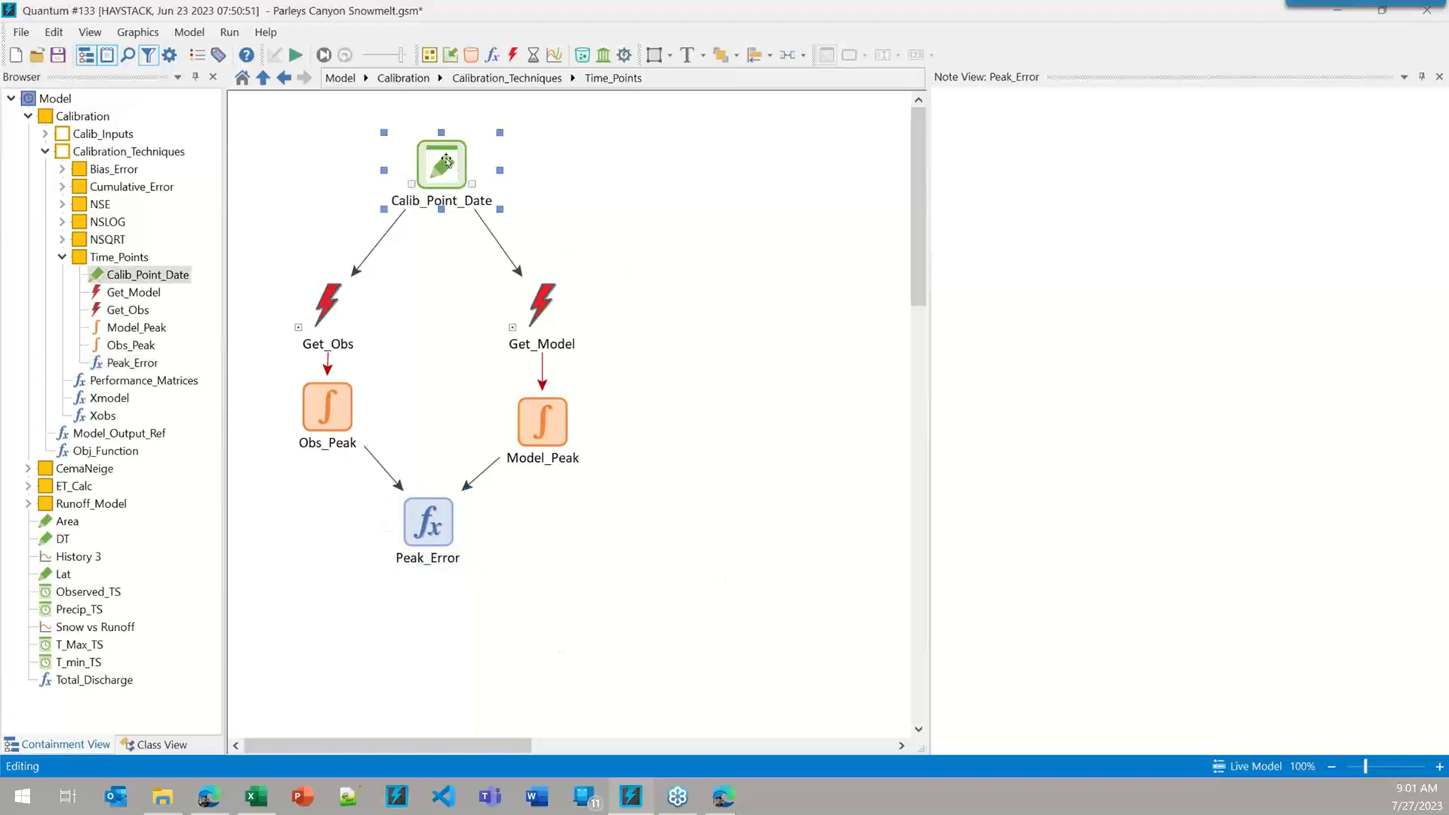
{"action": "double_click", "coordinate": [444, 174]}
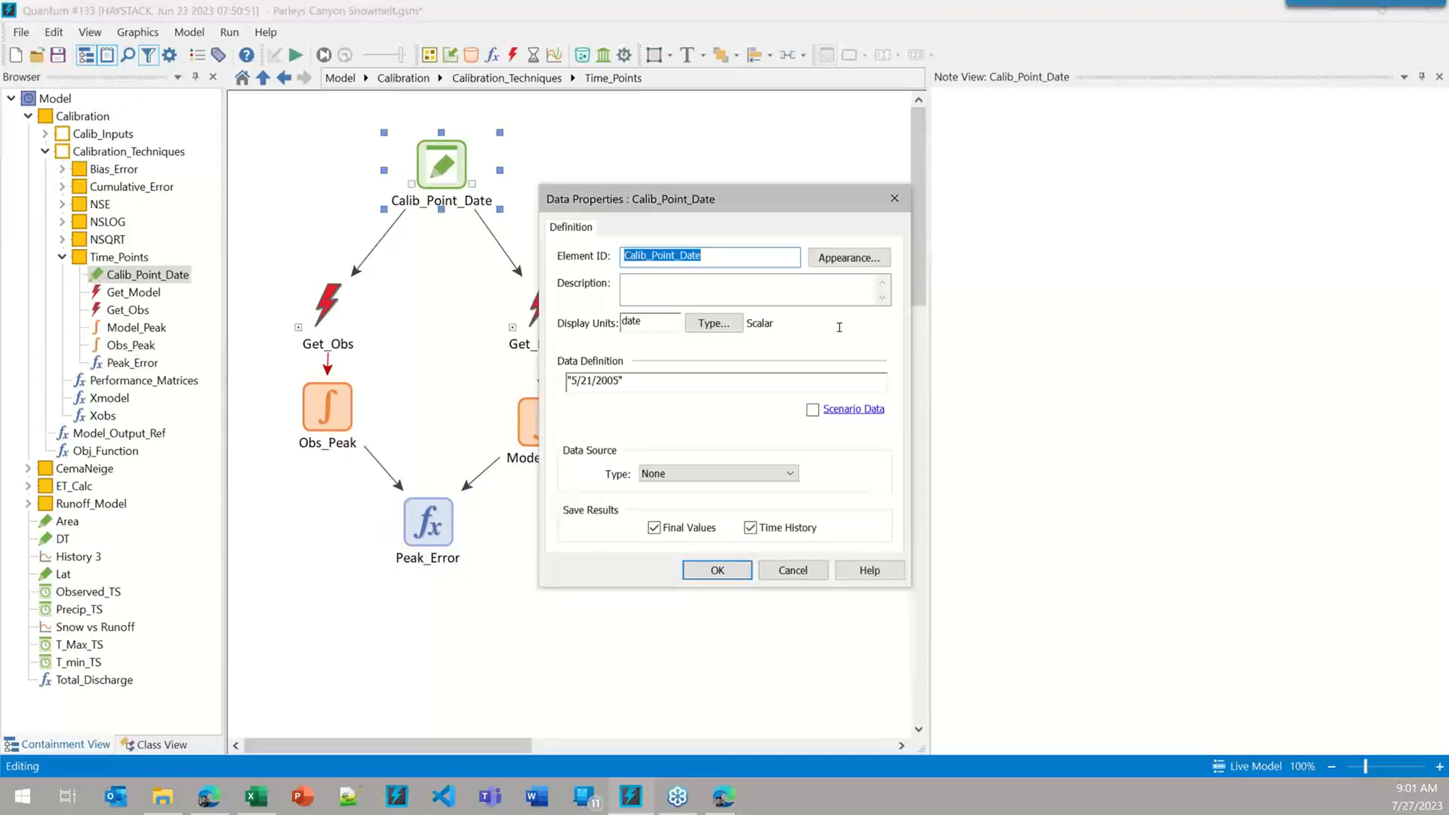
{"action": "type", "text": "Peak_Date"}
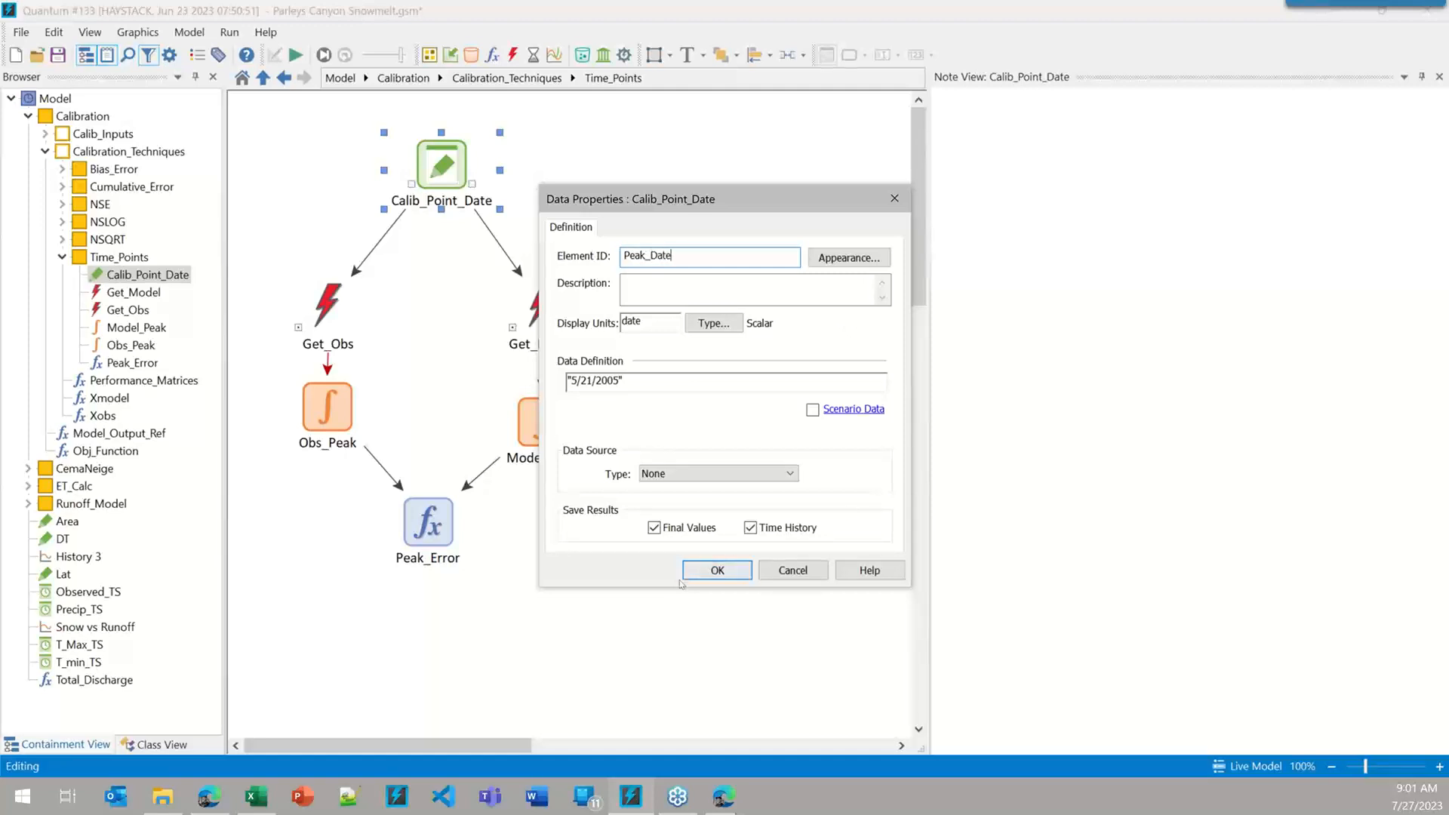
{"action": "left_click", "coordinate": [732, 568]}
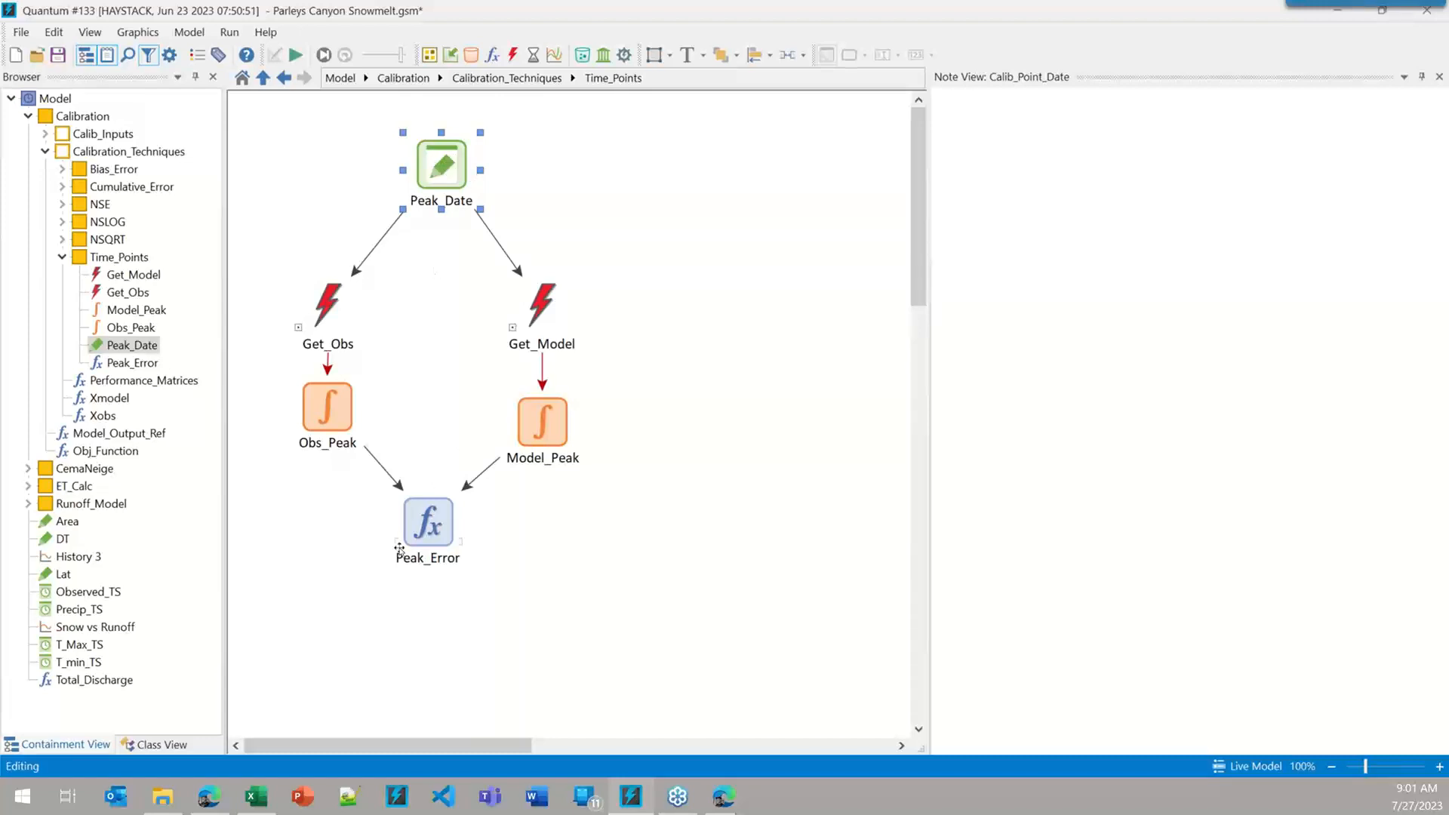
- Examine the contents and description of the Cumulative_Error container in Calibration_Techniques, and return to the top level of the model
{"action": "mouse_move", "coordinate": [424, 512]}
{"action": "mouse_move", "coordinate": [451, 175]}
{"action": "left_click", "coordinate": [506, 78]}
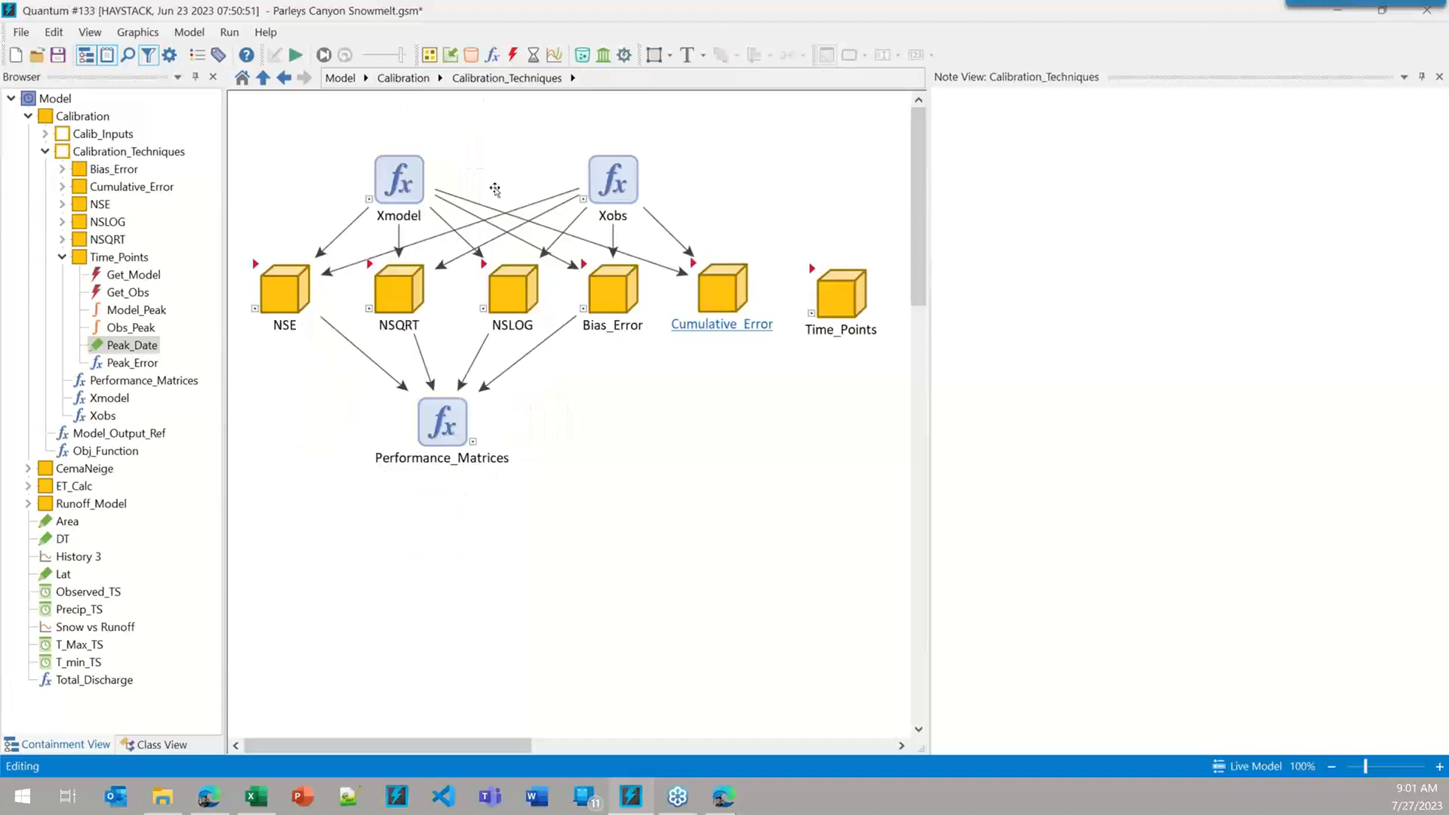
{"action": "double_click", "coordinate": [721, 291]}
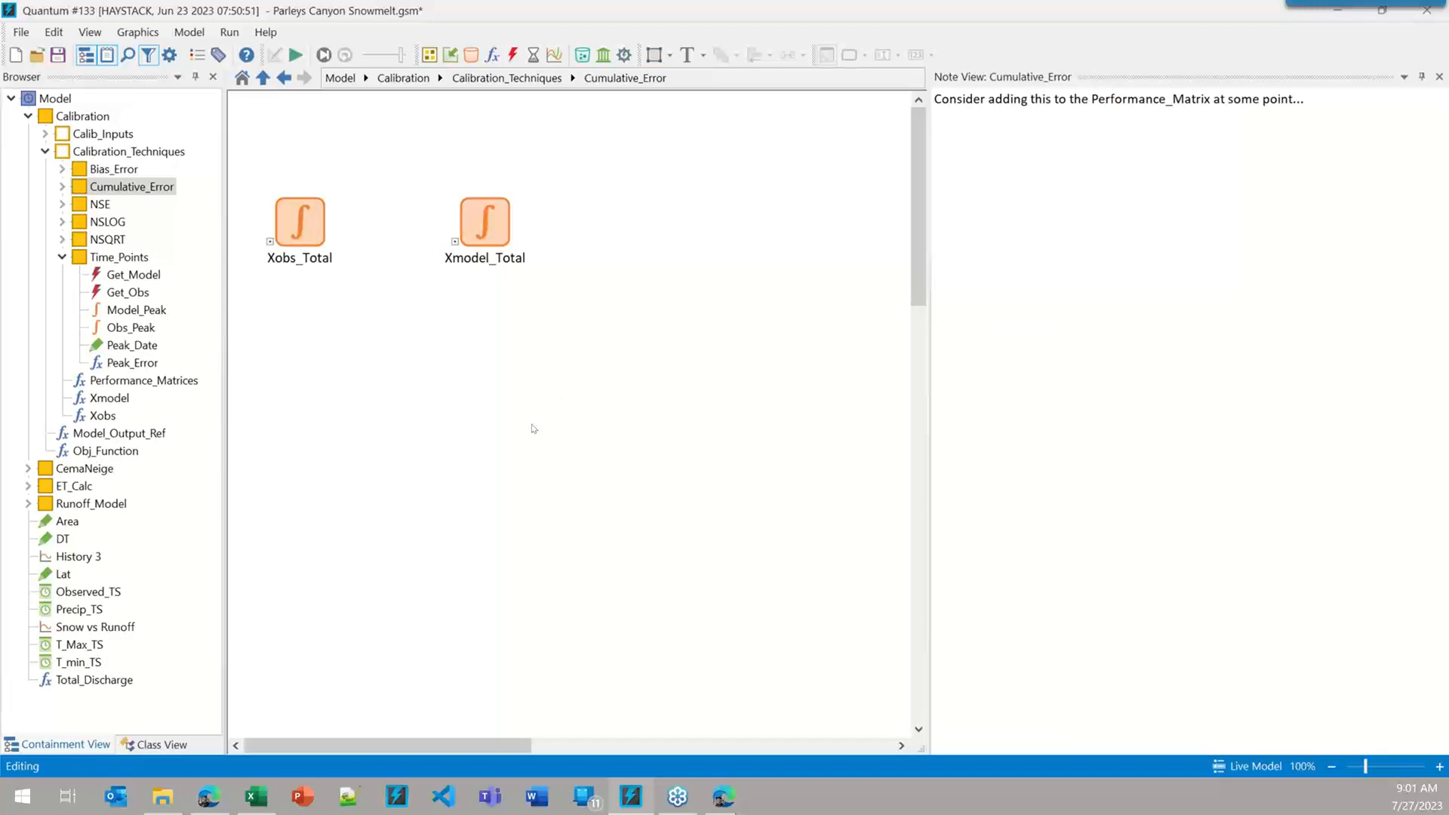
{"action": "left_click", "coordinate": [502, 78]}
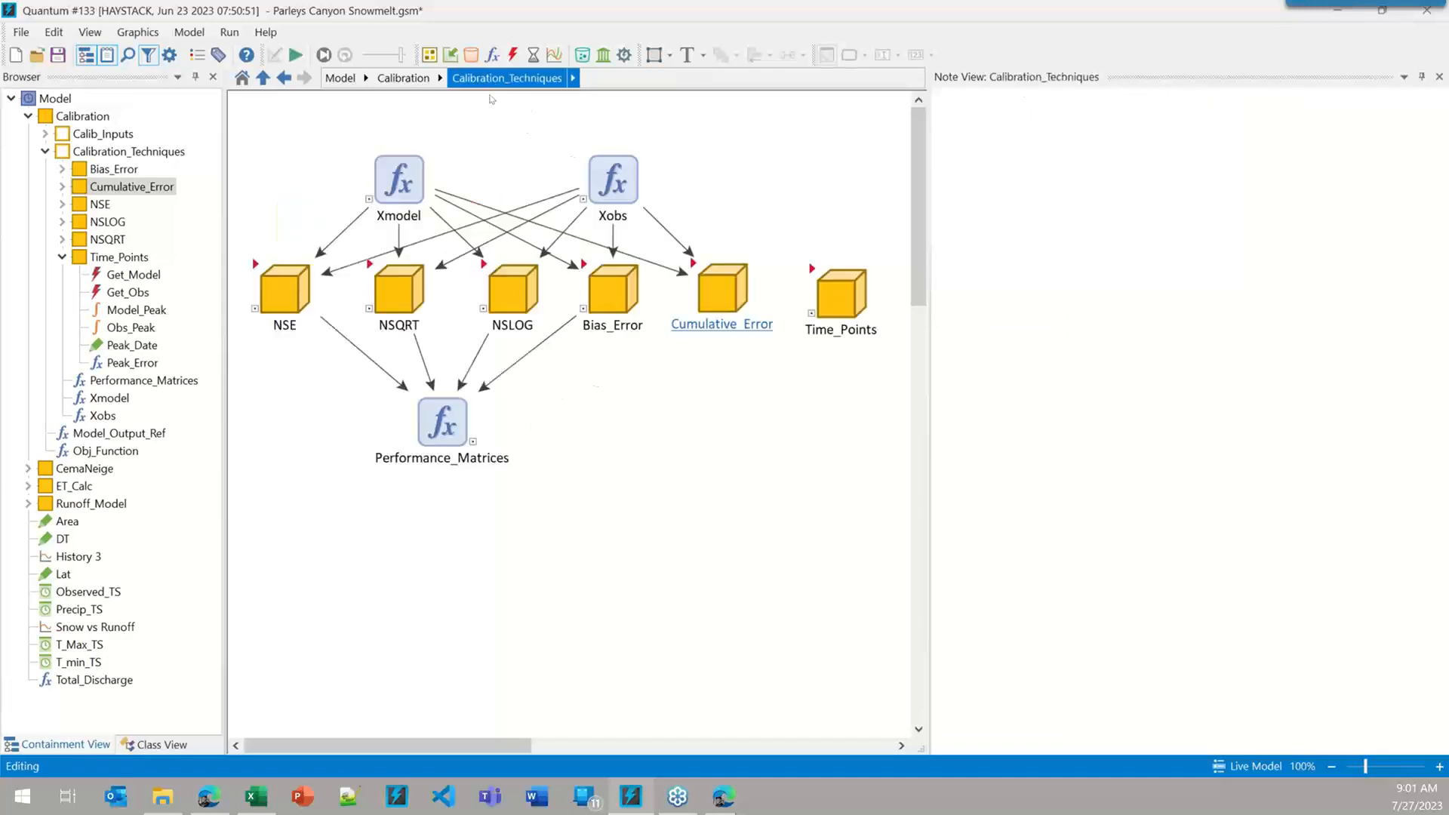
{"action": "mouse_move", "coordinate": [709, 283]}
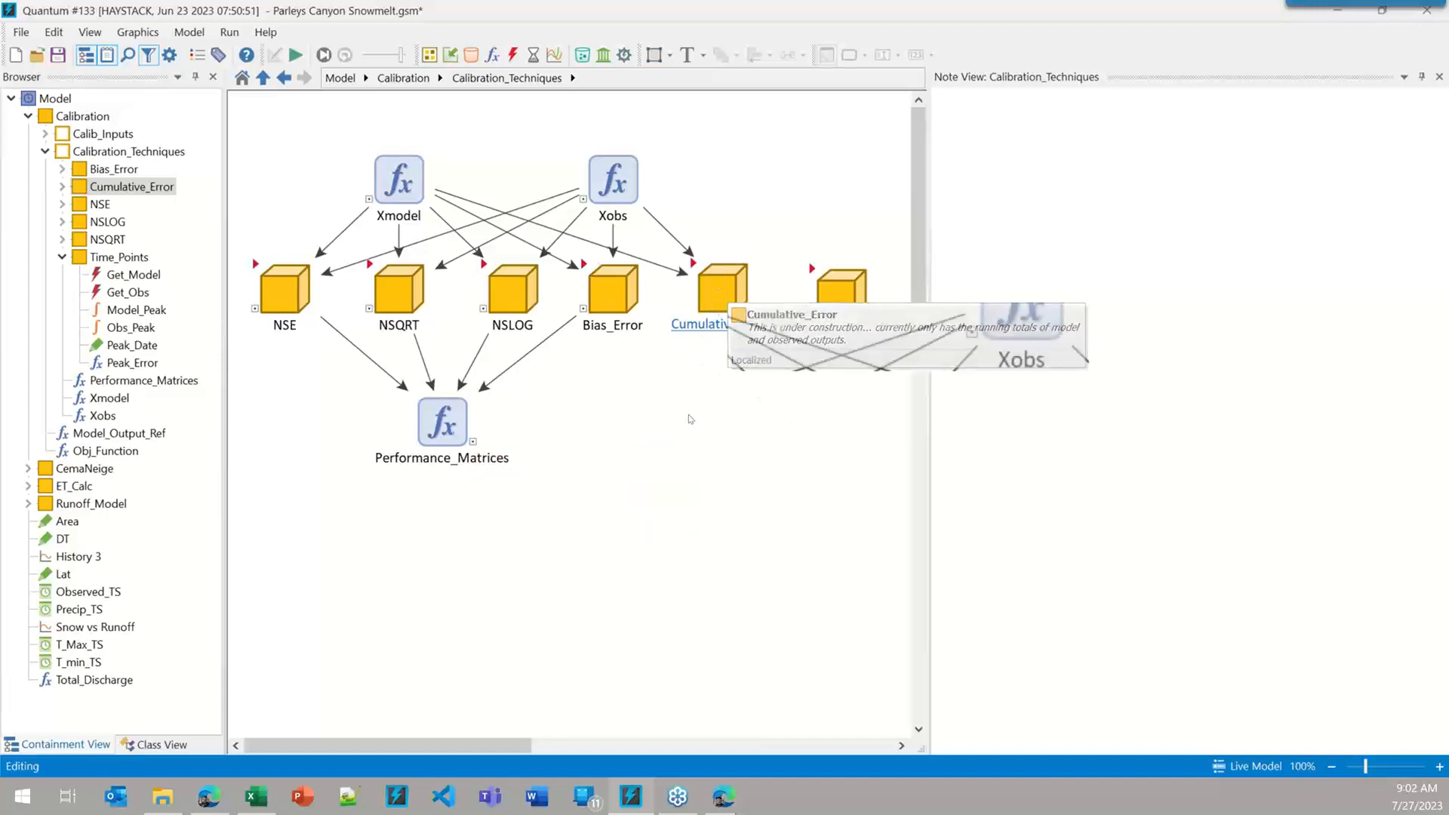
{"action": "left_click", "coordinate": [404, 77]}
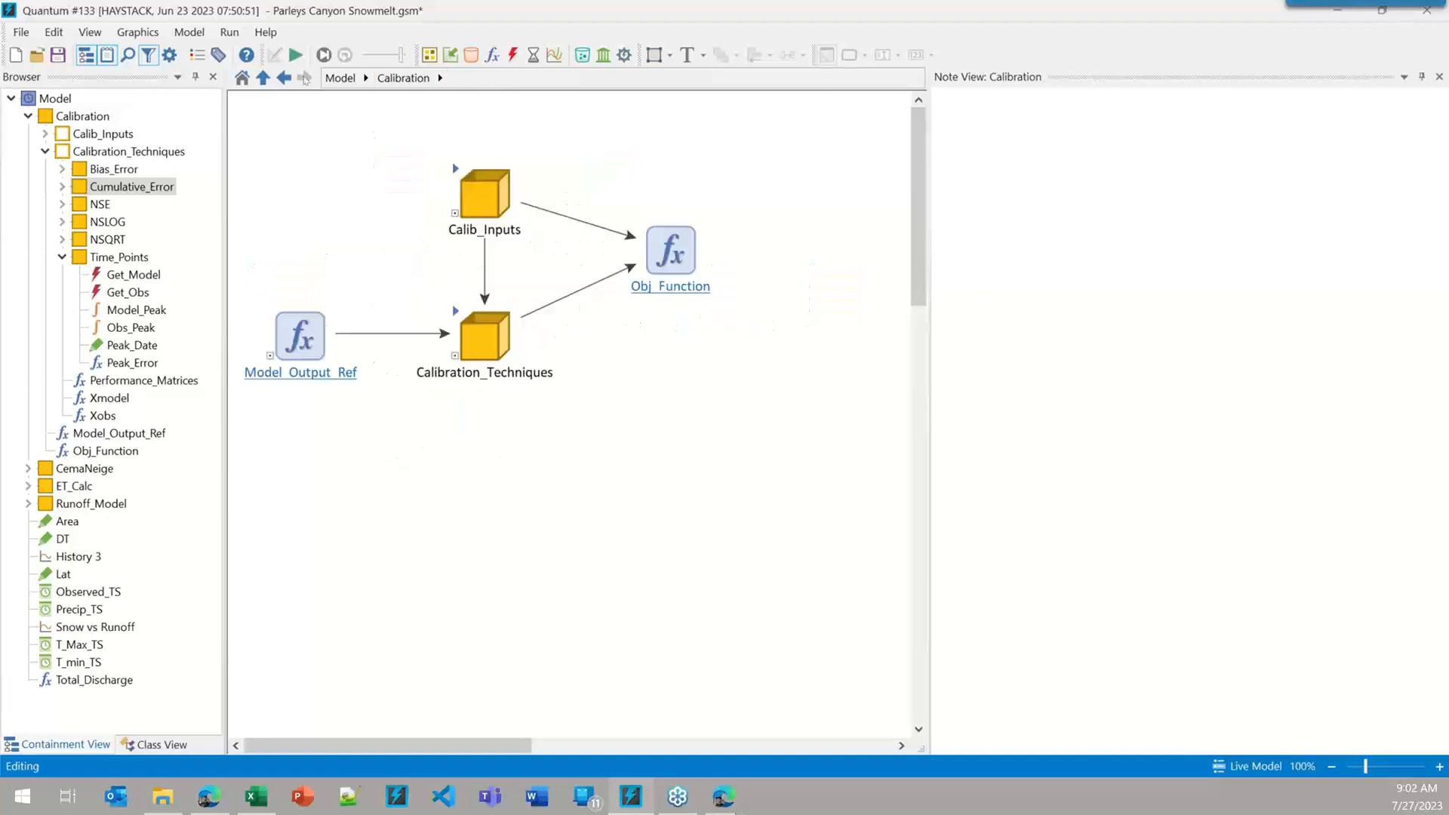
{"action": "left_click", "coordinate": [341, 77]}
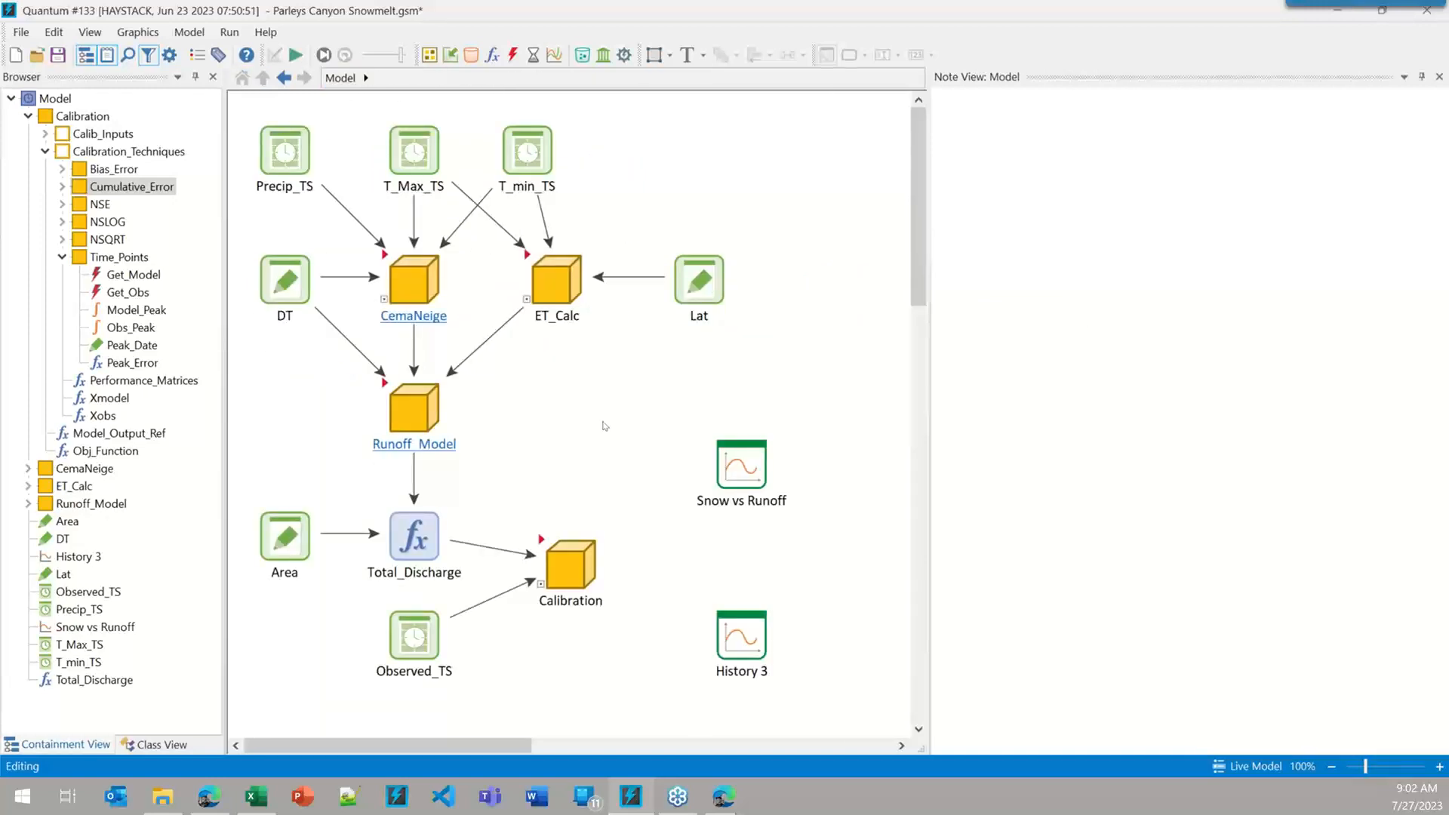